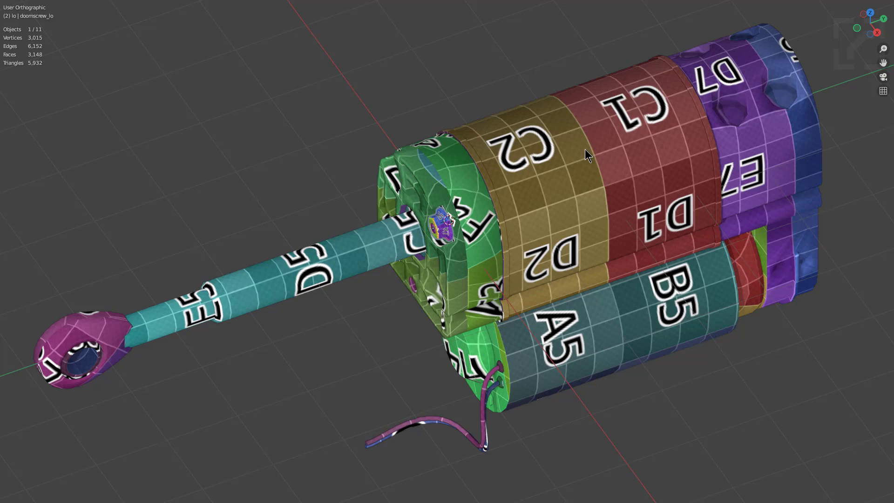
Show the wireframe overlay on the textured model.
middle_drag(530, 252, 540, 250)
right_click(540, 248)
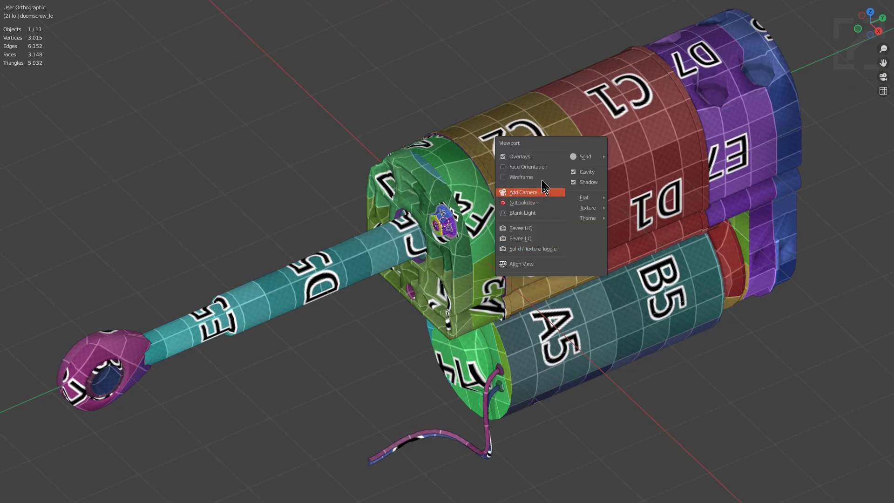
click(512, 189)
Switch the viewport from the checker texture to plain solid shading, looking at the round pockets of the back housing.
middle_drag(636, 188, 681, 183)
scroll(682, 184, up, 7)
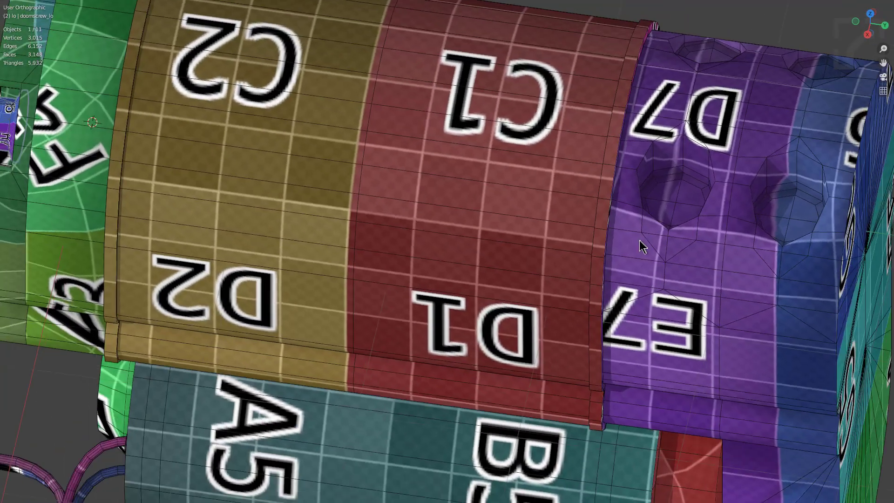
scroll(540, 261, down, 5)
scroll(471, 170, up, 5)
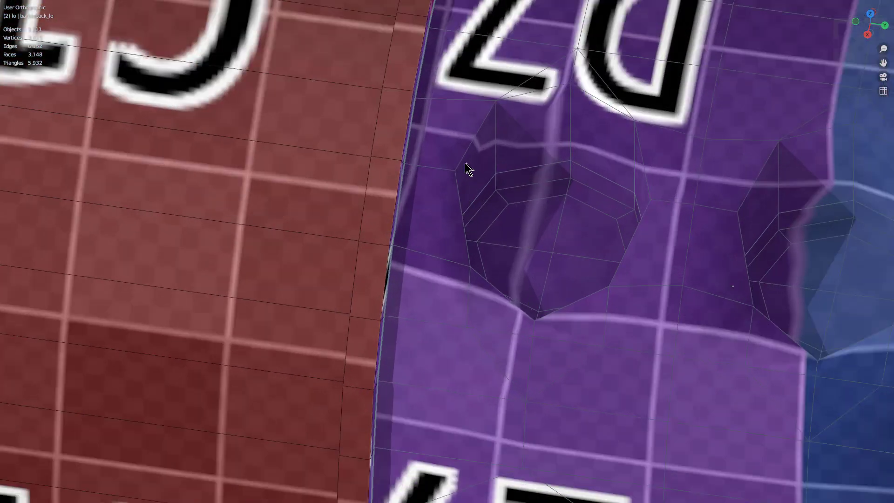
scroll(477, 241, up, 2)
right_click(477, 240)
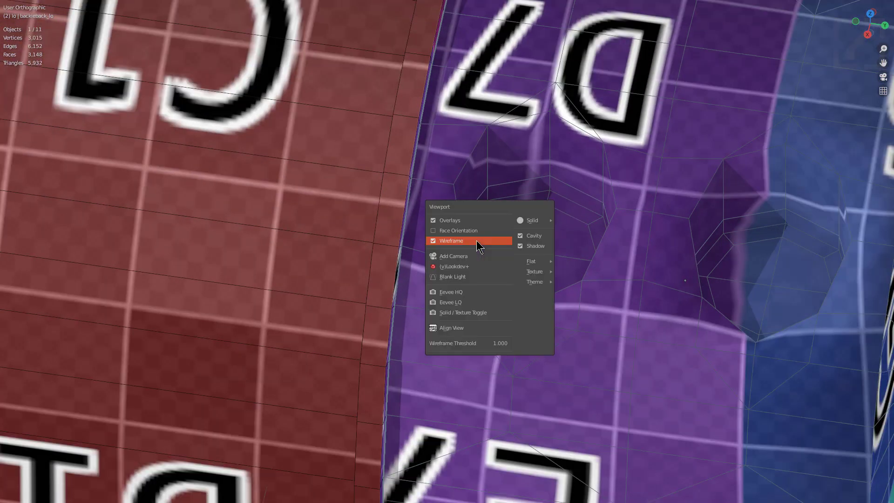
click(457, 311)
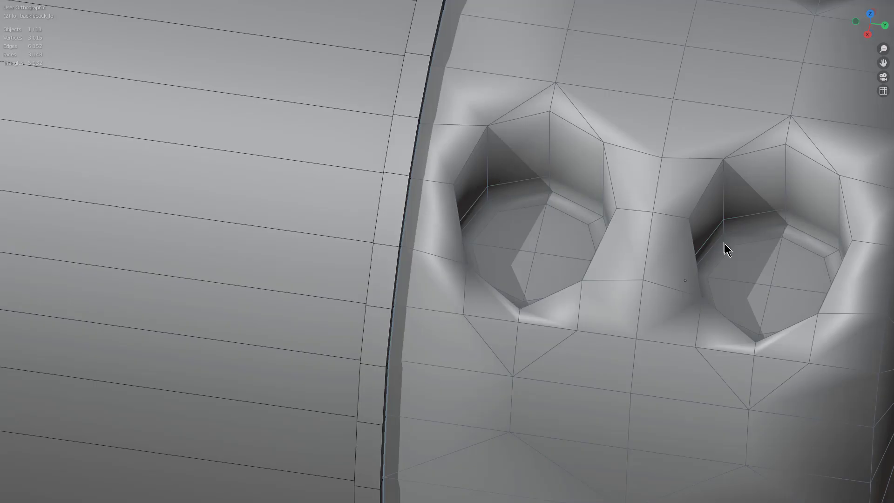
Turn on Auto Smooth at 30° for the back housing in the HOps sharp options.
scroll(503, 274, down, 2)
middle_drag(559, 259, 593, 249)
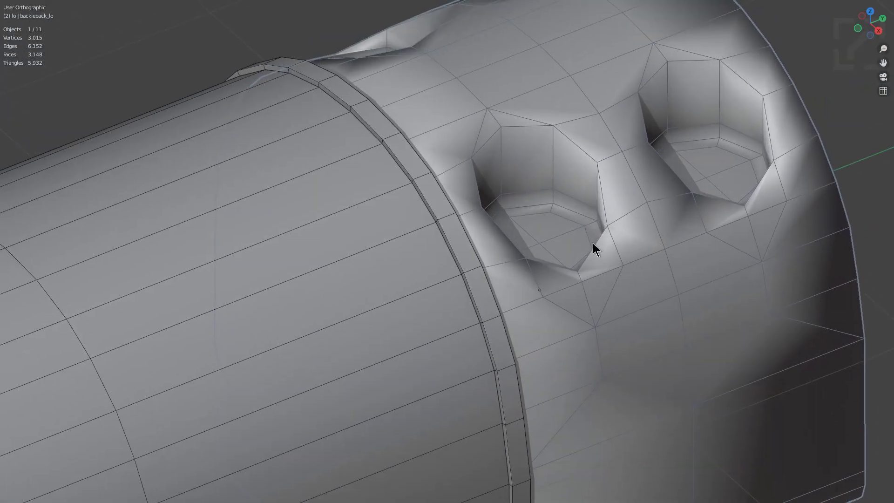
key(q)
click(662, 195)
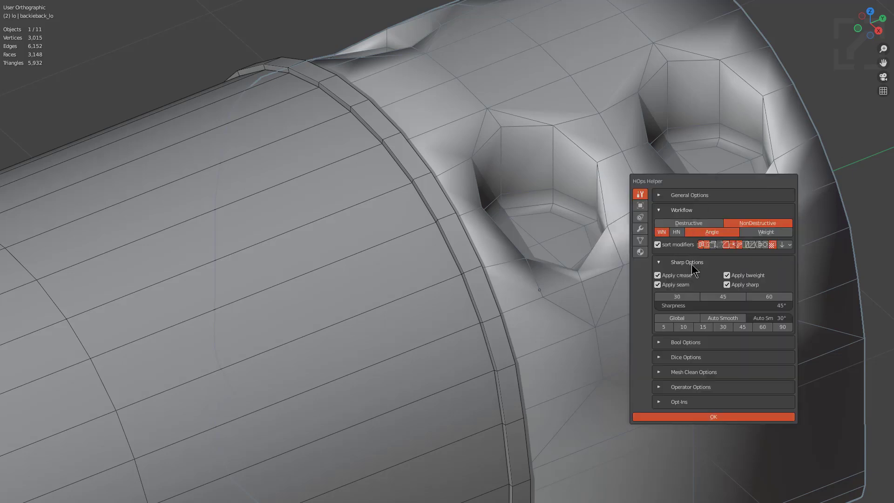
click(706, 318)
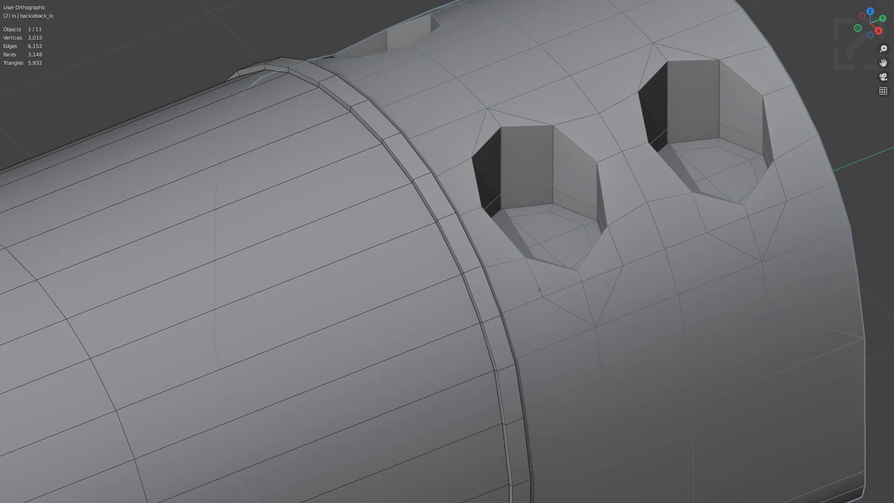
Isolate the back housing in local view.
middle_drag(450, 212, 489, 273)
scroll(554, 278, up, 2)
key(KP_Divide)
scroll(386, 142, up, 2)
middle_drag(530, 125, 472, 229)
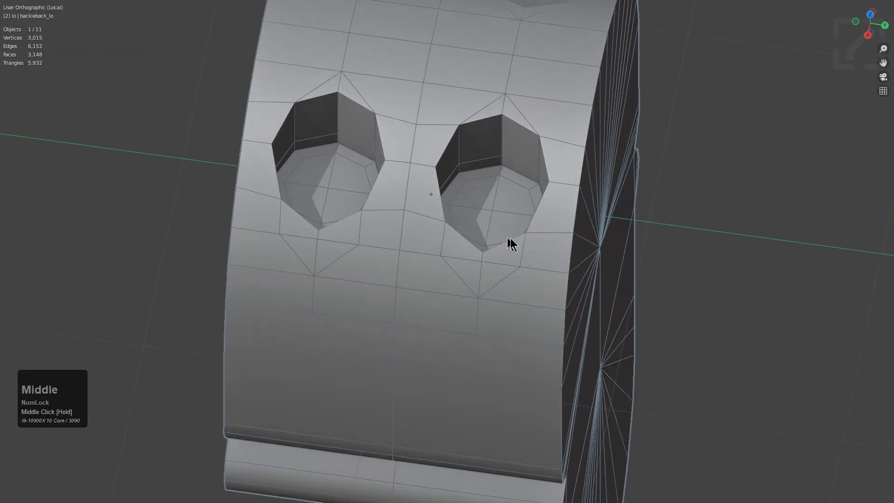
Apply the HOps Sharpen operation to the back housing with 45° sharpness and 30° auto smooth.
middle_drag(485, 194, 521, 182)
scroll(483, 197, down, 2)
key(q)
click(480, 196)
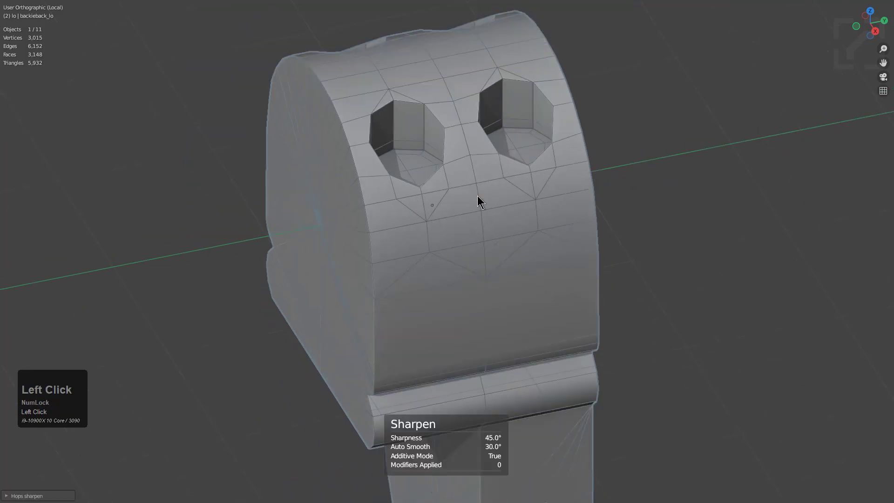
Add a level 1 subdivision to the back housing.
key(Tab)
middle_drag(489, 198, 457, 234)
middle_drag(462, 312, 443, 279)
shift+middle_drag(517, 288, 507, 234)
key(Tab)
key(ctrl+1)
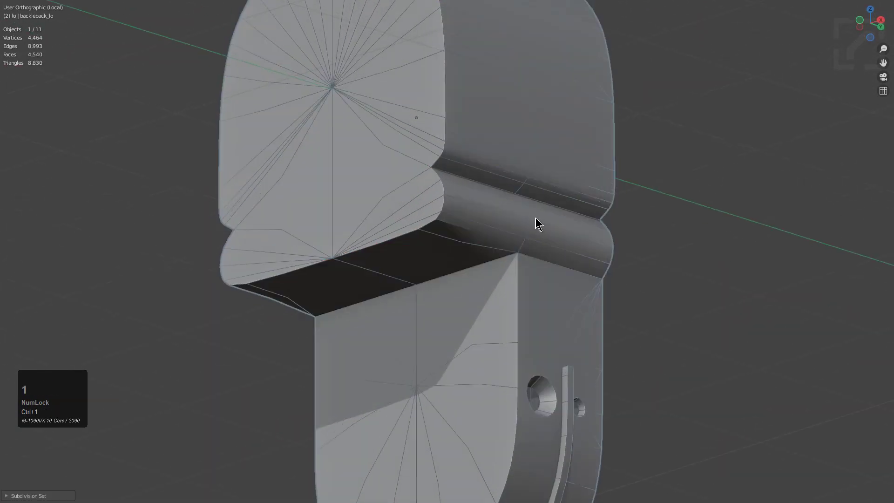
Enter edge editing and select the upper wall face loops of all four round pockets.
scroll(535, 218, down, 1)
middle_drag(538, 208, 519, 281)
scroll(542, 192, up, 4)
scroll(520, 280, up, 2)
key(Tab)
key(2)
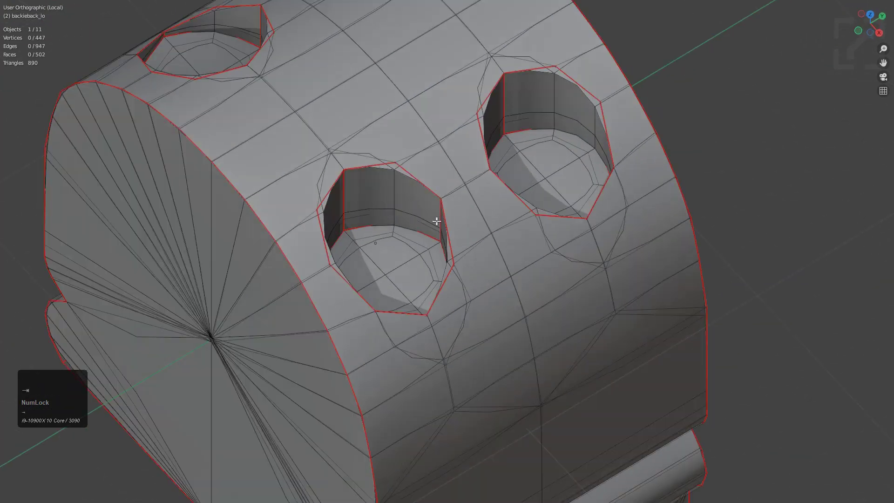
scroll(341, 195, up, 6)
ctrl+alt+click(457, 244)
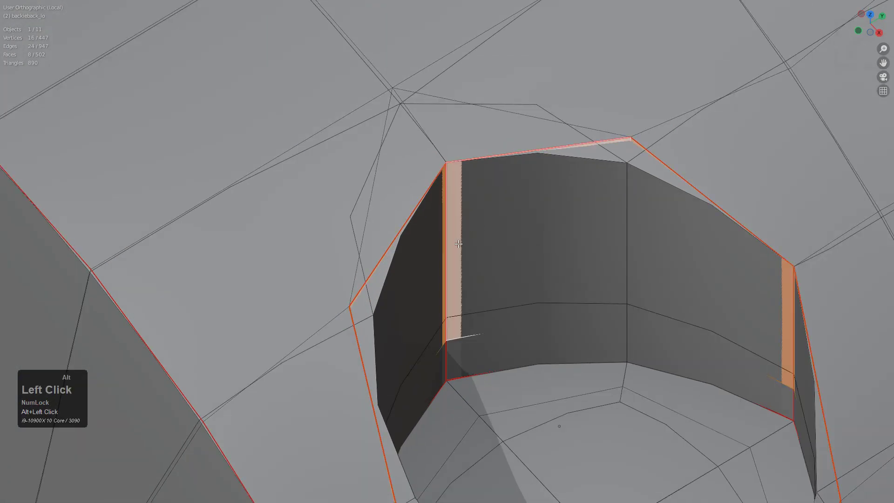
scroll(559, 234, down, 5)
ctrl+alt+shift+click(651, 141)
middle_drag(651, 141, 532, 190)
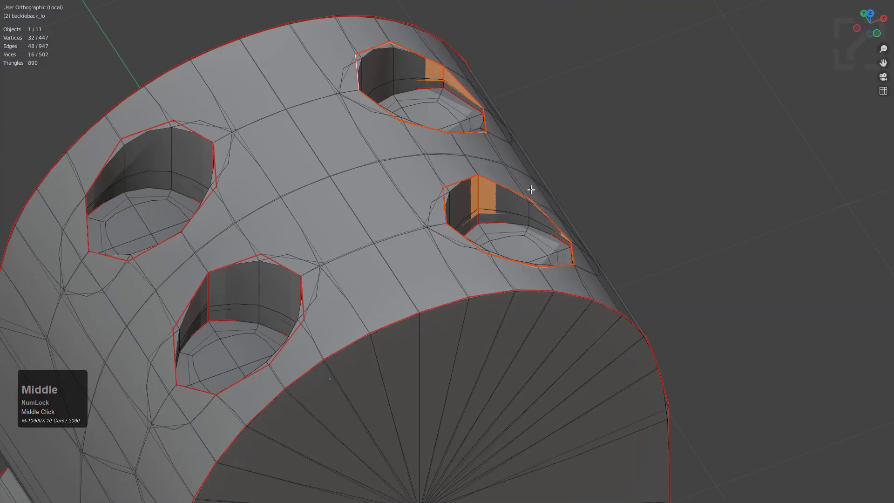
alt+shift+click(211, 300)
alt+shift+click(123, 165)
Unmark the edges of the selected pocket walls with HOps Mark, and mark only their boundary loops.
scroll(551, 353, down, 1)
scroll(469, 326, down, 2)
shift+scroll(469, 325, up, 1)
middle_drag(551, 353, 412, 158)
middle_drag(489, 285, 490, 235)
scroll(508, 245, up, 2)
key(q)
click(507, 246)
key(shift+grave)
key(q)
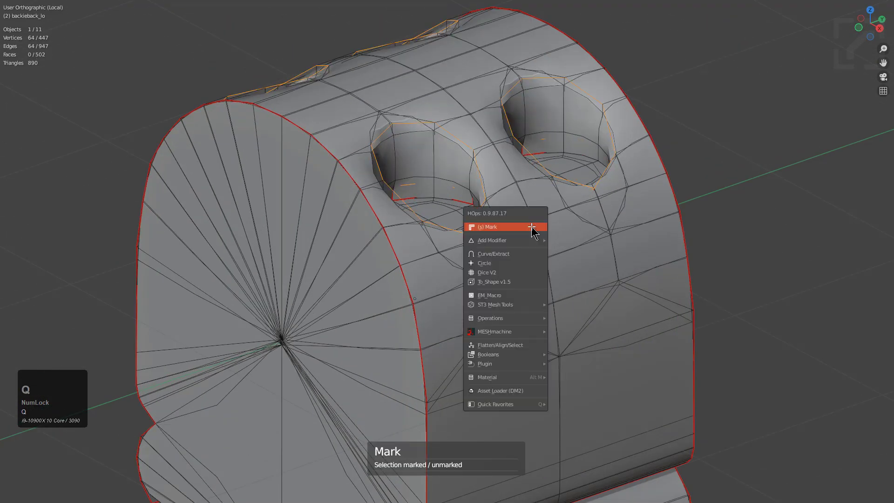
click(532, 227)
Clear the selection and use X-ray to select the lower band face loops inside two neighbouring pockets.
middle_drag(532, 227, 473, 256)
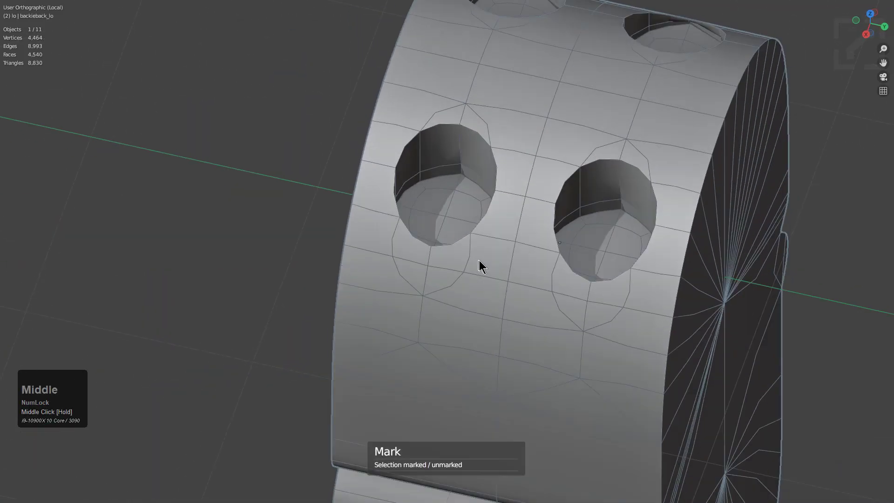
scroll(452, 188, up, 3)
scroll(452, 189, up, 2)
shift+middle_drag(451, 188, 440, 334)
key(alt+z)
key(alt+a)
click(458, 188)
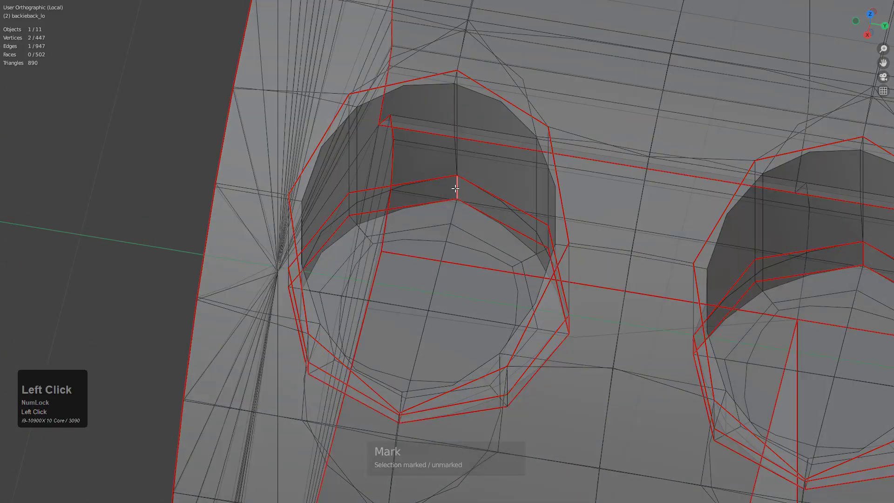
scroll(608, 272, down, 3)
alt+click(686, 252)
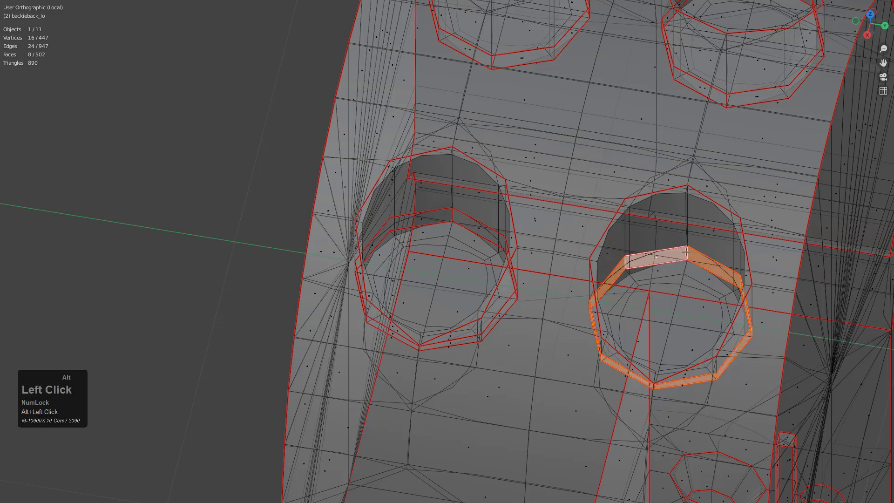
alt+shift+click(451, 213)
key(alt+z)
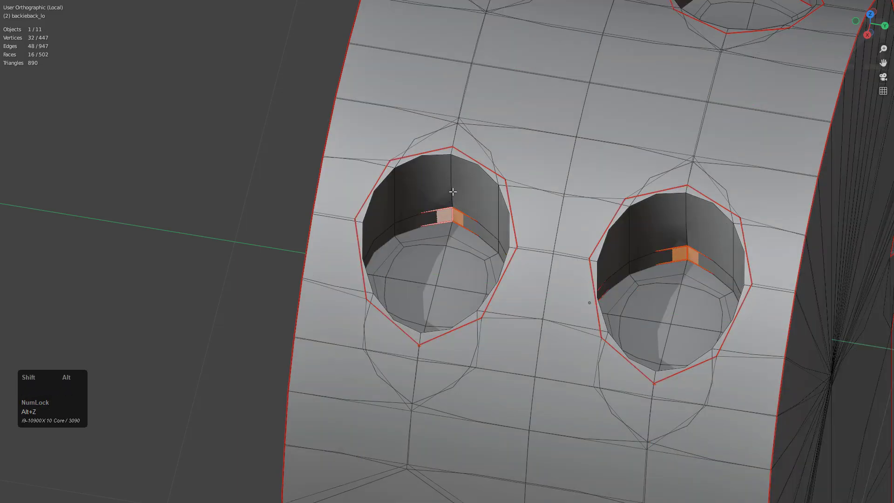
Add the upper wall face loops of the same two pockets to the selection.
key(ctrl+alt+z)
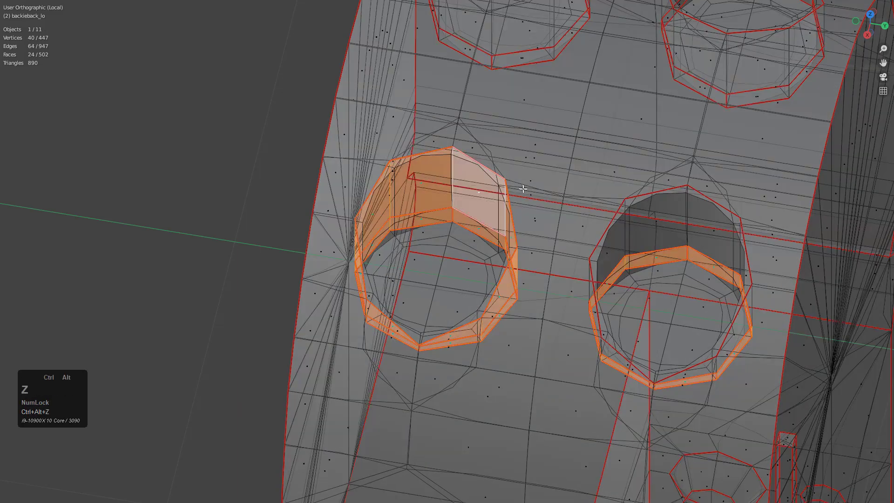
key(ctrl+alt+z)
alt+shift+click(688, 228)
Extend the selection to the lower band and upper wall loops of one pocket on the opposite side.
scroll(671, 238, down, 4)
middle_drag(670, 238, 533, 226)
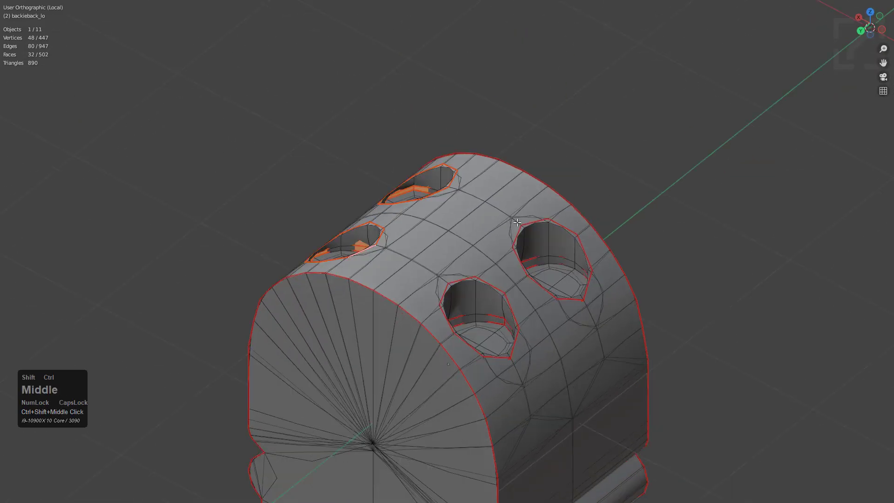
shift+middle_drag(536, 350, 511, 262)
scroll(510, 261, up, 5)
alt+shift+click(491, 276)
alt+shift+click(495, 233)
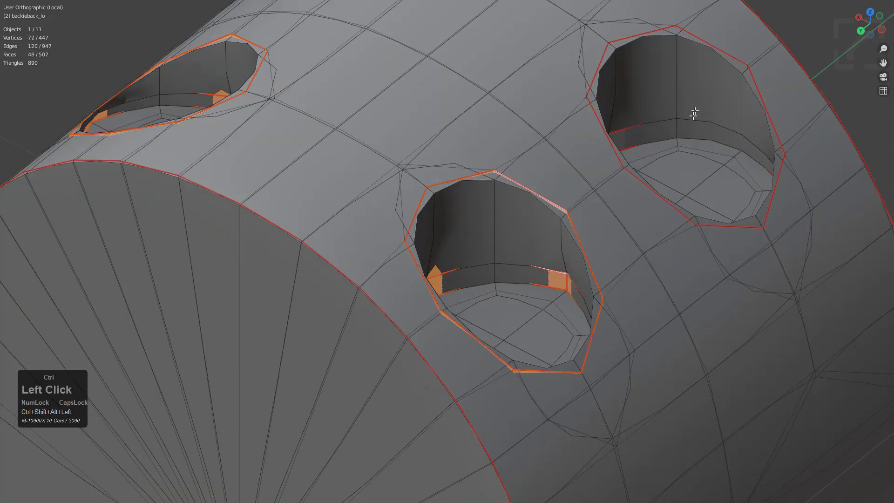
Turn off the Subdivision modifier's display in edit mode.
scroll(657, 194, down, 3)
key(ctrl+grave)
click(576, 246)
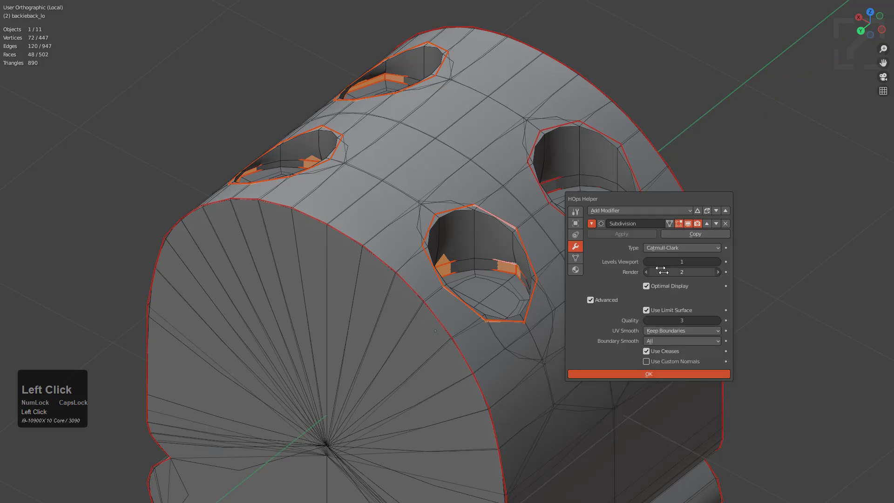
click(681, 223)
middle_drag(498, 200, 501, 228)
scroll(545, 219, up, 3)
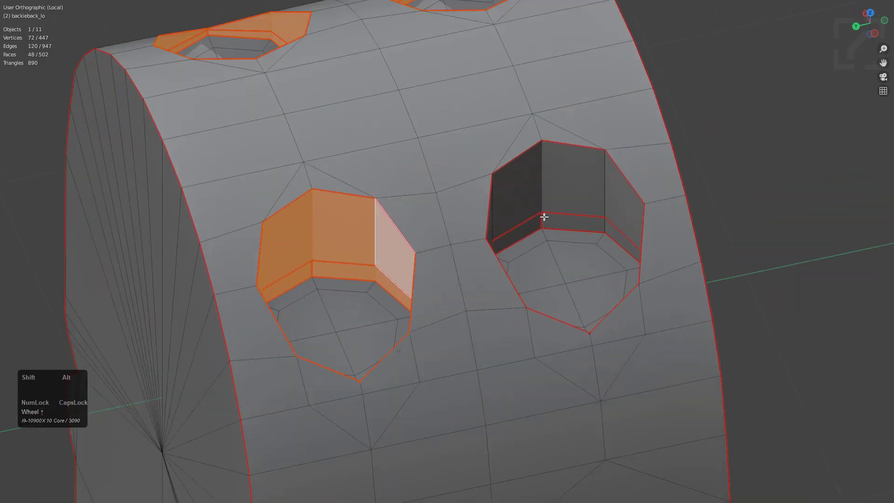
Add the lower band and upper wall loops of the remaining pocket to the selection.
alt+shift+click(543, 220)
alt+shift+click(533, 192)
scroll(533, 191, down, 3)
middle_drag(533, 191, 434, 221)
scroll(578, 234, up, 4)
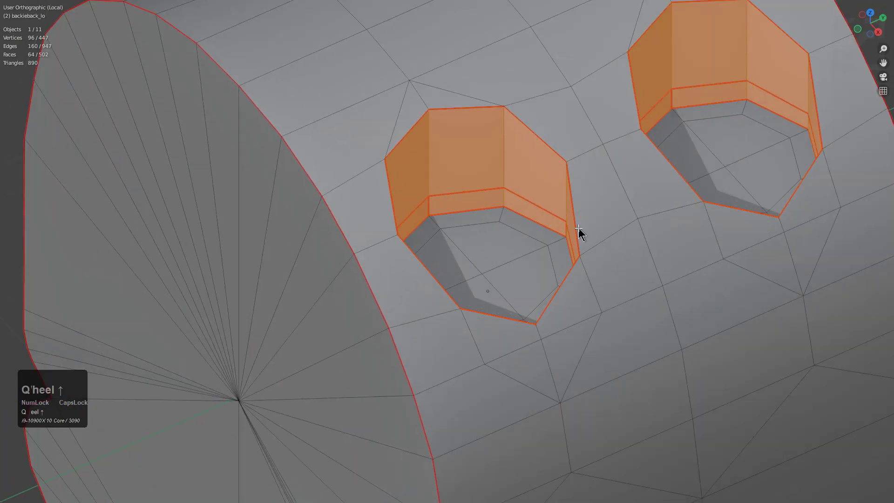
Unmark the pocket wall edges, mark only the rim and floor boundary loops, and leave mesh editing with nothing selected.
click(578, 227)
key(shift+b)
key(q)
click(580, 225)
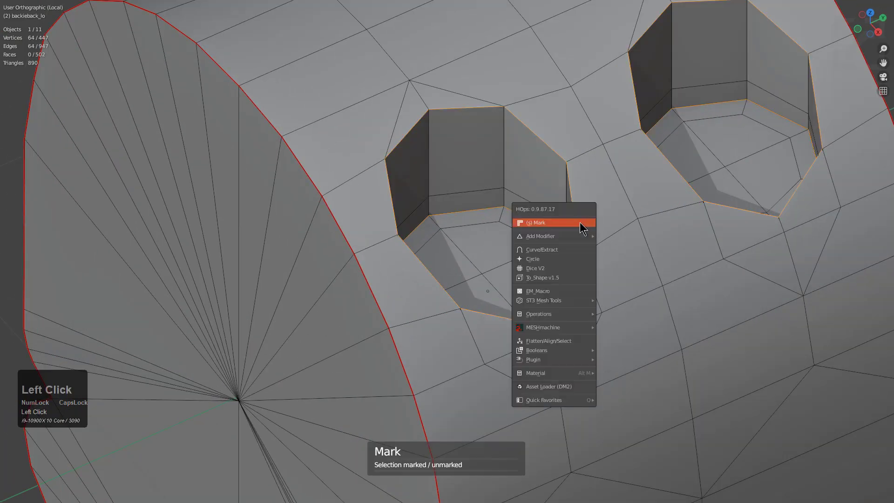
scroll(574, 226, down, 5)
key(Tab)
middle_drag(520, 278, 477, 269)
key(alt+a)
middle_drag(456, 142, 487, 232)
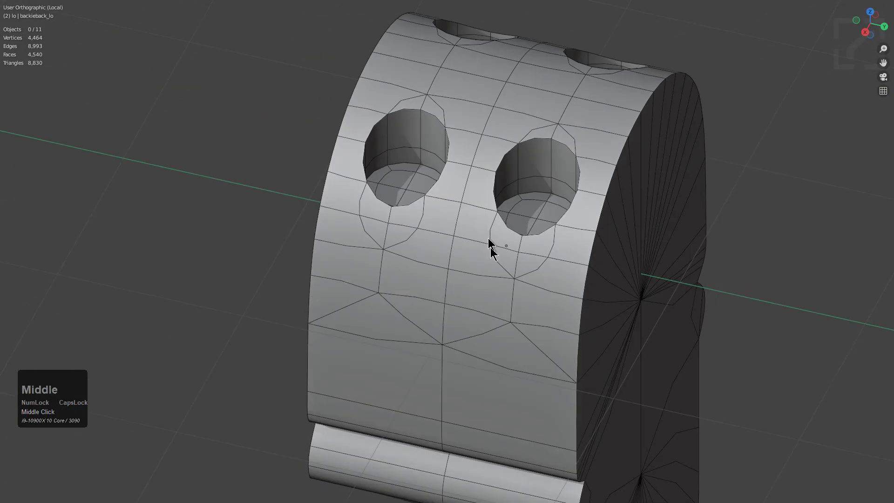
Examine the subdivided back housing at level 1 from several angles, including its pockets and underside.
shift+scroll(513, 332, down, 2)
shift+scroll(511, 326, down, 6)
middle_drag(499, 298, 534, 287)
shift+middle_drag(534, 288, 485, 343)
click(517, 263)
key(ctrl+1)
scroll(485, 343, down, 2)
scroll(509, 307, up, 4)
middle_drag(509, 307, 547, 270)
scroll(526, 279, up, 2)
scroll(485, 234, up, 4)
scroll(435, 270, down, 4)
middle_drag(435, 270, 474, 182)
scroll(475, 266, down, 2)
scroll(443, 212, down, 1)
scroll(428, 229, down, 1)
Try a loop cut across the underside ledge and check the Subdivision modifier settings.
key(Tab)
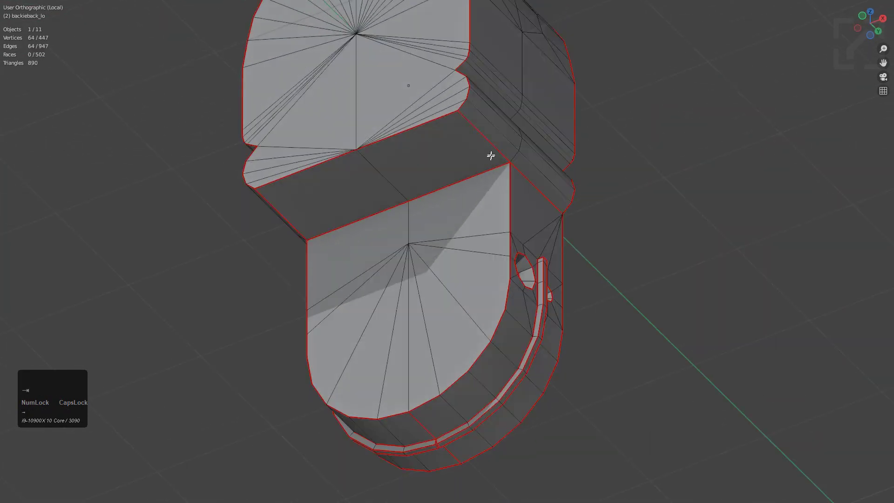
scroll(489, 158, up, 4)
scroll(465, 233, down, 2)
key(ctrl+r)
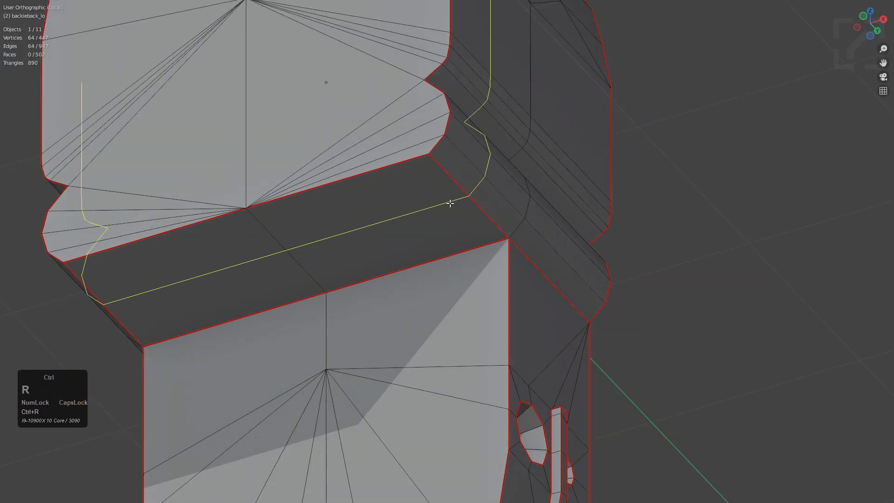
scroll(450, 203, down, 4)
middle_drag(469, 155, 452, 166)
scroll(452, 166, down, 1)
key(Tab)
key(ctrl+grave)
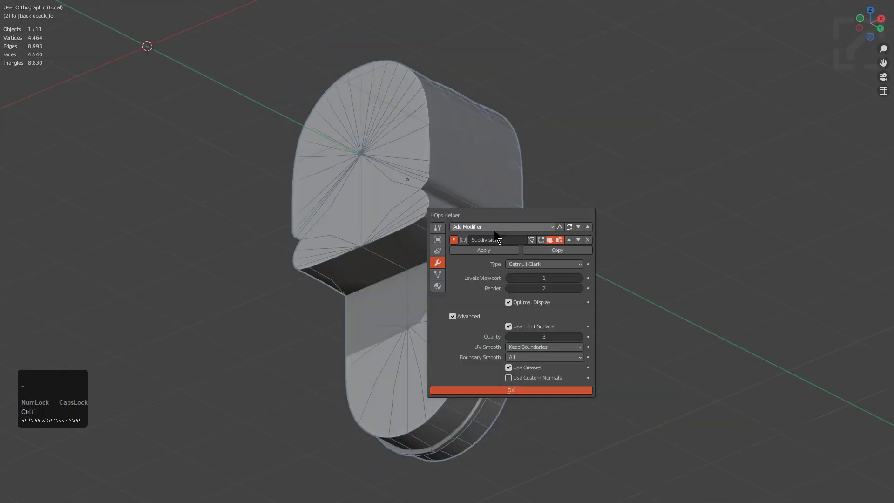
key(Escape)
Try to bevel the edge where the underside ledge meets the grooved side, comparing it with the subdivided shape.
key(Tab)
scroll(470, 225, up, 3)
middle_drag(470, 225, 467, 210)
scroll(454, 196, up, 2)
click(443, 182)
key(ctrl+b)
right_click(450, 193)
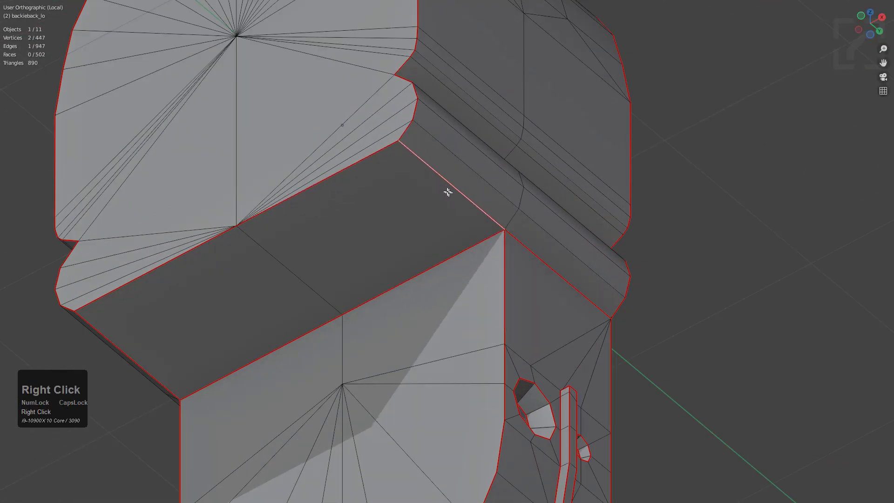
key(Tab)
key(Tab)
key(Tab)
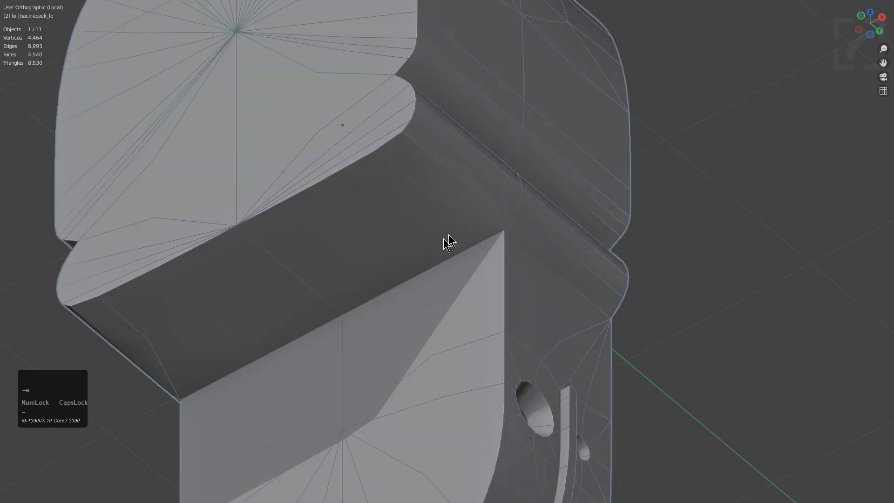
key(Tab)
Try adding a supporting loop cut close to the side edge of the underside ledge.
middle_drag(406, 179, 471, 206)
key(ctrl+r)
click(493, 204)
right_click(495, 206)
key(ctrl+z)
click(418, 166)
click(498, 156)
key(Tab)
key(Tab)
key(ctrl+z)
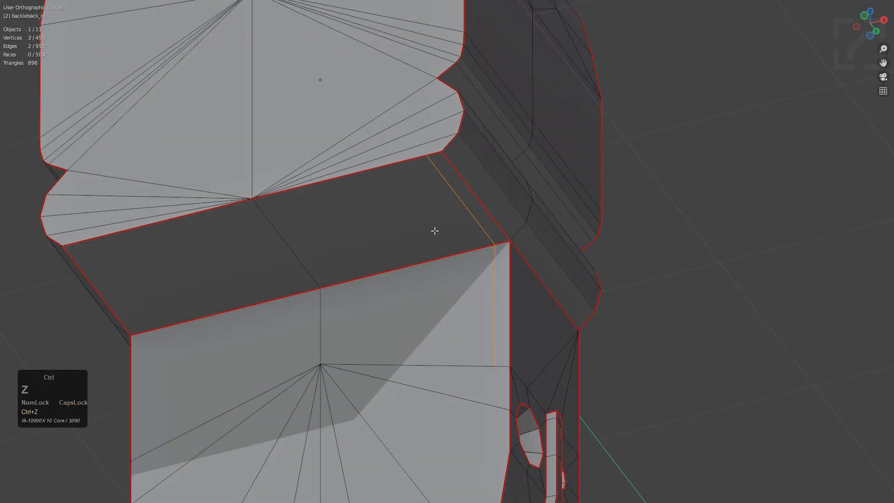
middle_drag(489, 244, 523, 233)
right_click(509, 229)
Apply HOps Mark to the side edge of the underside ledge and preview the subdivided result.
click(521, 249)
key(q)
click(527, 220)
key(alt+a)
key(Tab)
key(Tab)
click(480, 208)
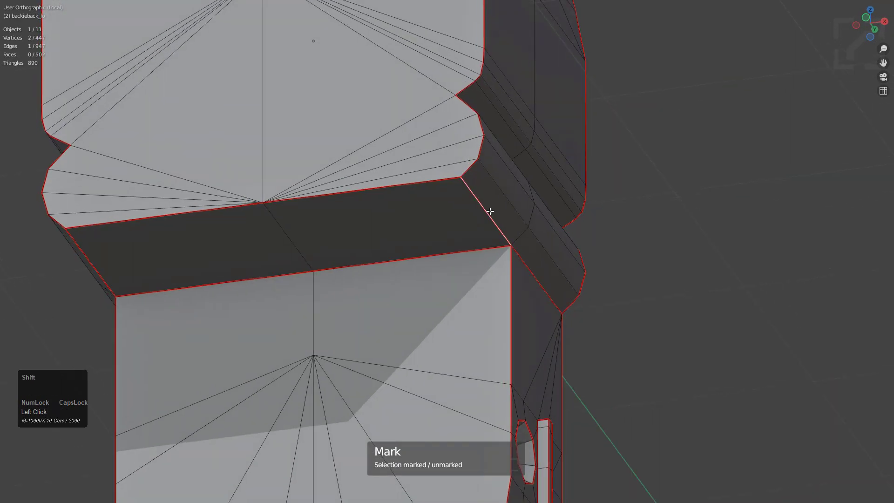
key(Tab)
mouse_move(503, 214)
middle_down()
mouse_move(469, 212)
mouse_move(495, 221)
middle_up()
key(Tab)
scroll(415, 236, down, 2)
key(alt+a)
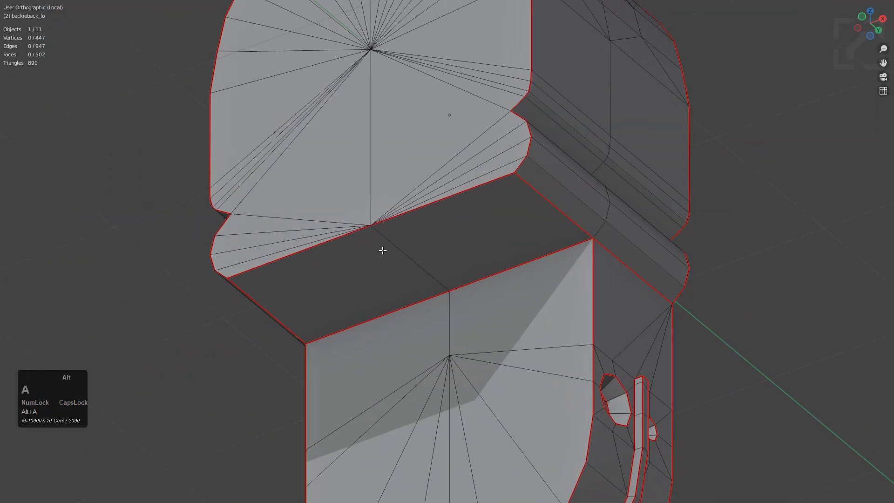
Use the HOps Sharp Manager to convert the housing's seam edges to creases.
middle_drag(383, 250, 331, 208)
key(Tab)
key(Tab)
middle_drag(471, 233, 419, 233)
key(Tab)
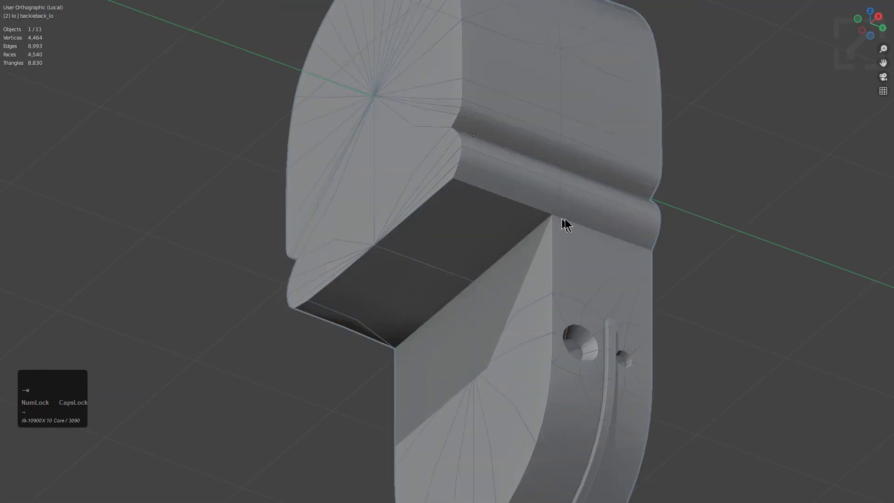
key(q)
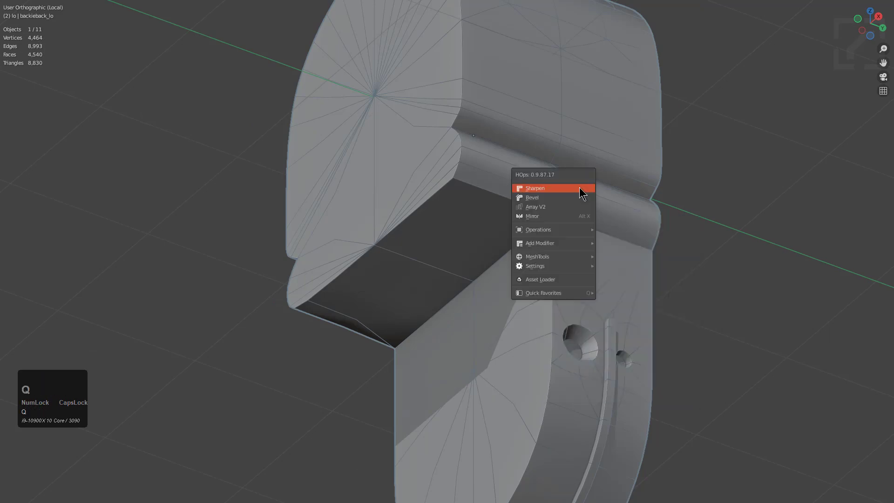
mouse_move(565, 230)
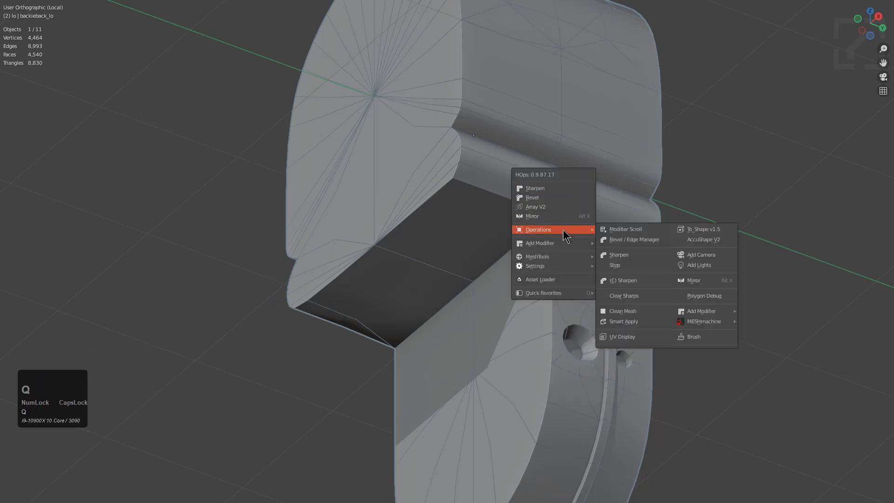
shift+click(616, 237)
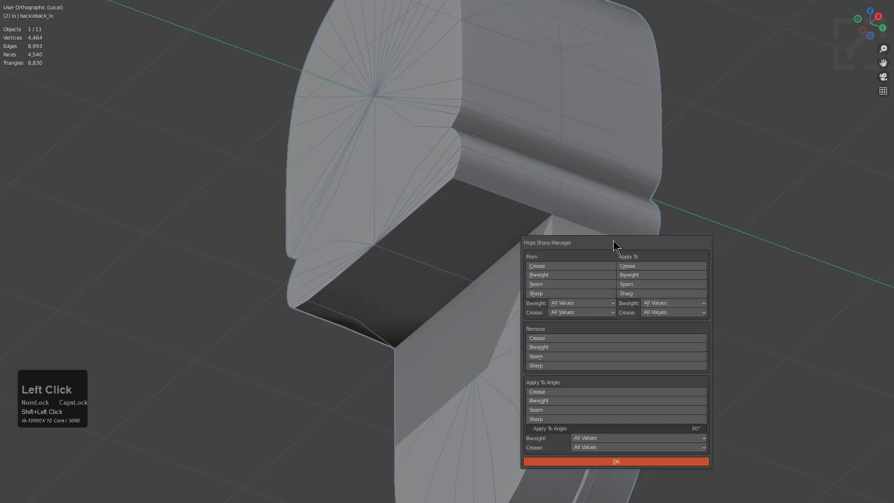
click(550, 285)
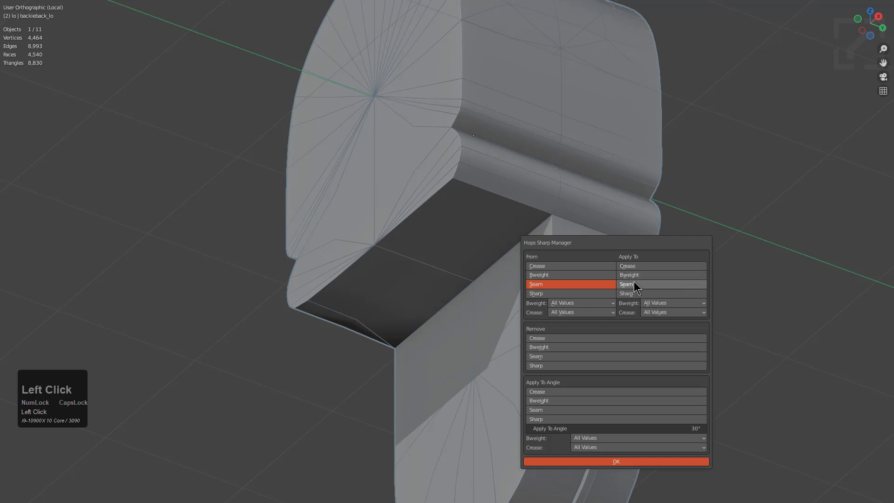
click(639, 267)
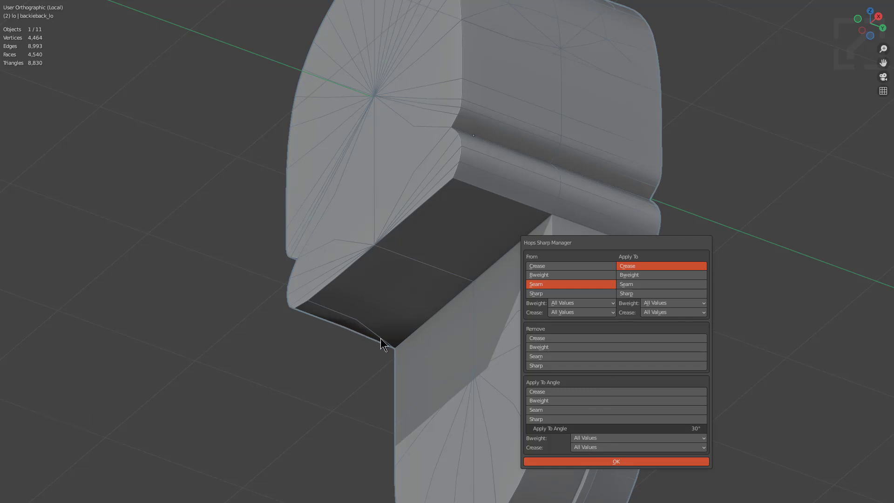
key(Return)
Set the housing's subdivision to level 1 and apply the Subdivision modifier.
middle_drag(433, 235, 474, 256)
scroll(483, 240, down, 2)
key(ctrl+1)
key(ctrl+grave)
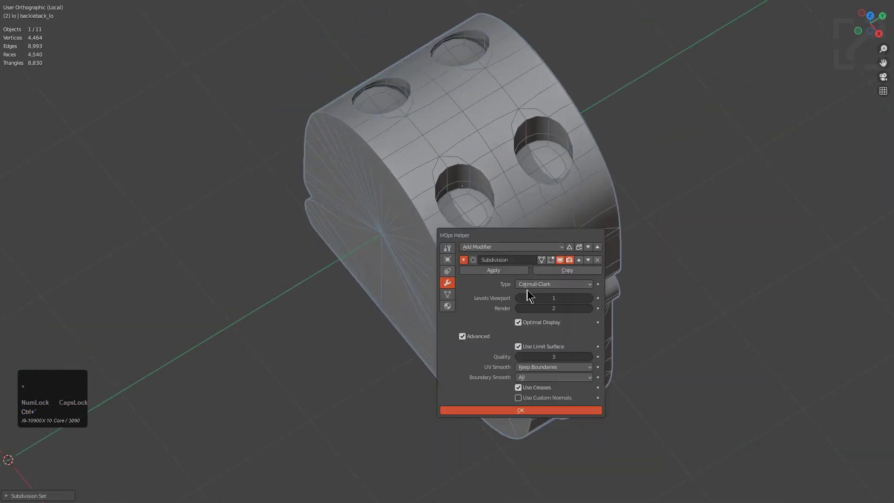
click(505, 271)
Grow the selection from the hub vertex of the upper front face by one ring and merge it at center.
middle_drag(504, 278, 484, 272)
scroll(485, 271, down, 2)
middle_drag(531, 222, 480, 261)
scroll(469, 246, up, 3)
key(Tab)
scroll(467, 241, down, 1)
key(1)
click(491, 223)
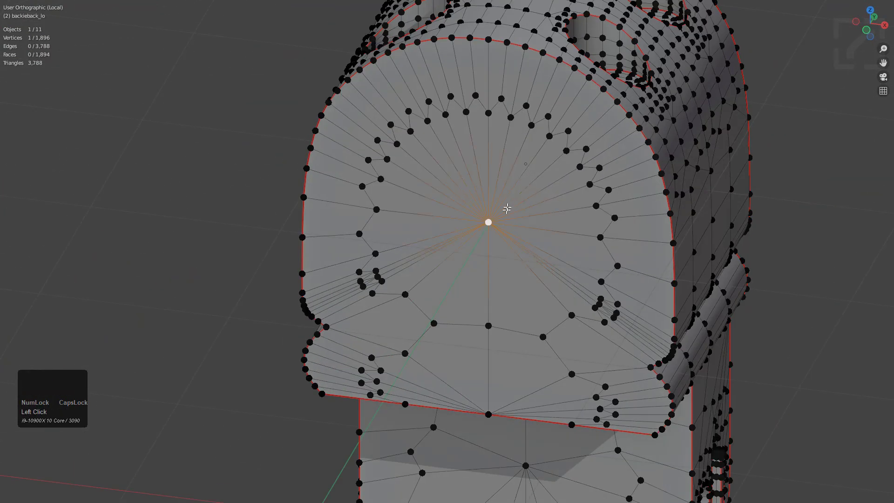
shift+middle_drag(505, 214, 515, 229)
key(ctrl+KP_Add)
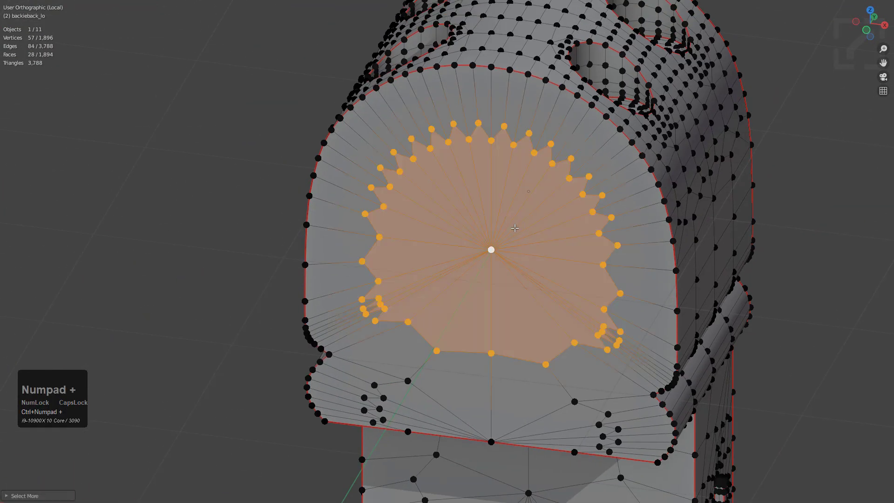
key(m)
click(515, 229)
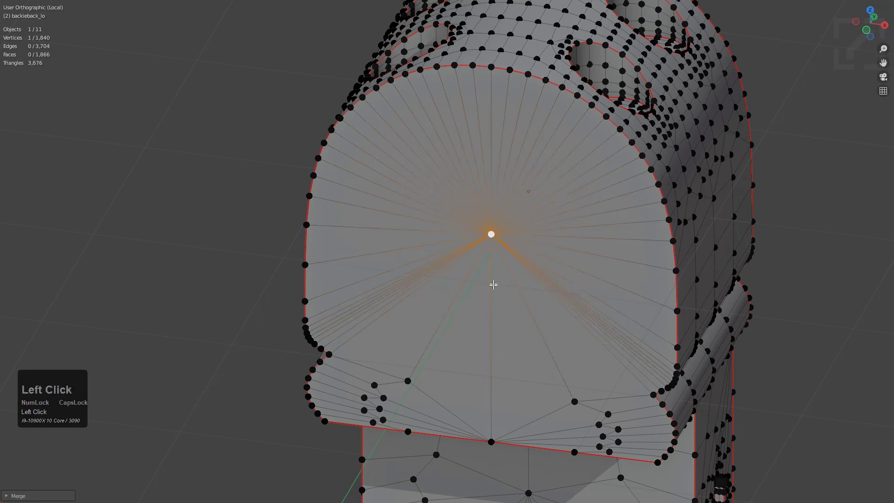
Merge the zigzag vertices in one lower corner of the upper front face at center and slide the resulting vertex along its edge.
shift+scroll(492, 273, down, 3)
shift+scroll(396, 304, down, 2)
scroll(644, 258, up, 3)
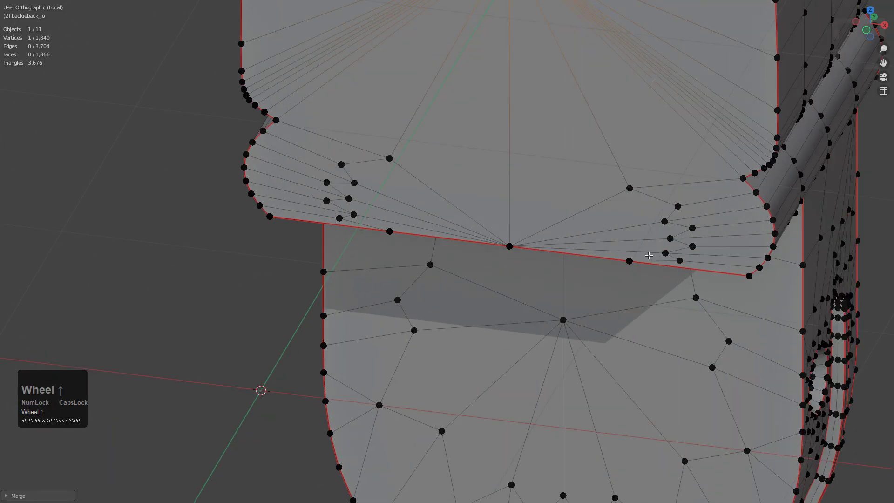
ctrl+click(678, 260)
key(m)
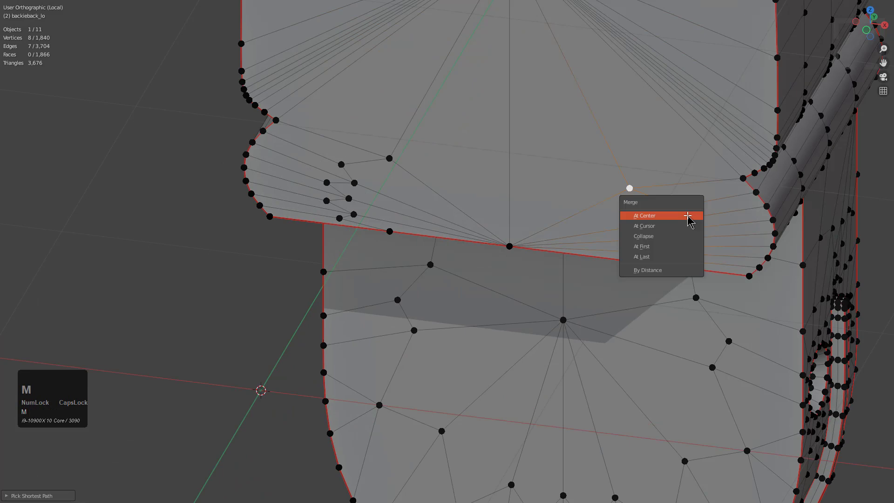
click(657, 214)
key(g)
scroll(652, 200, down, 2)
key(g)
key(g)
click(609, 252)
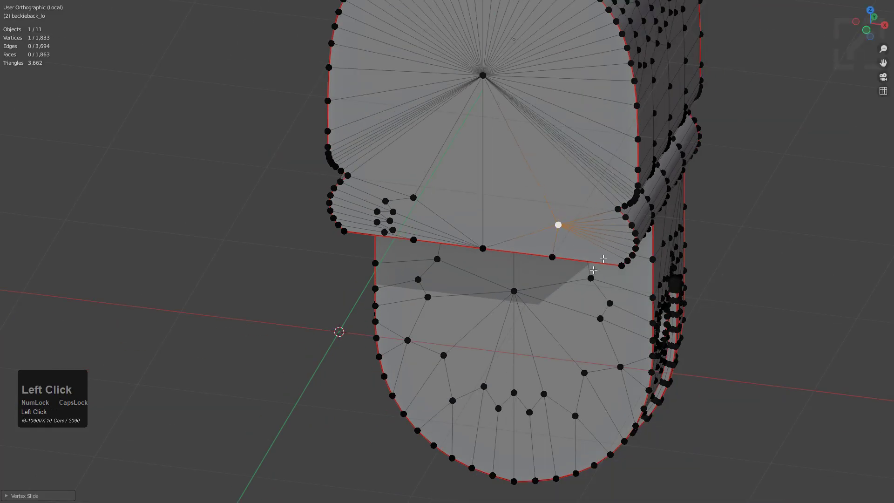
Merge the inner vertex ring and hub vertex of the lower front face at center.
middle_drag(610, 252, 555, 266)
scroll(554, 266, up, 2)
click(497, 144)
ctrl+click(576, 149)
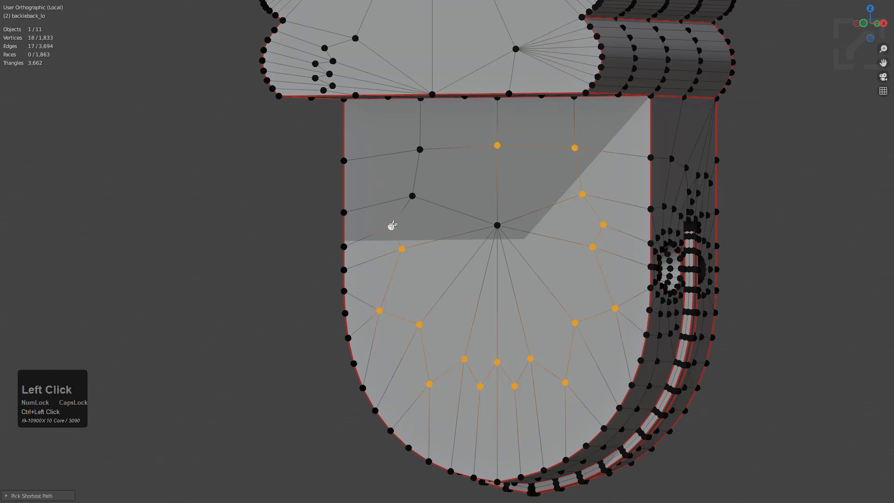
shift+click(495, 222)
key(shift+m)
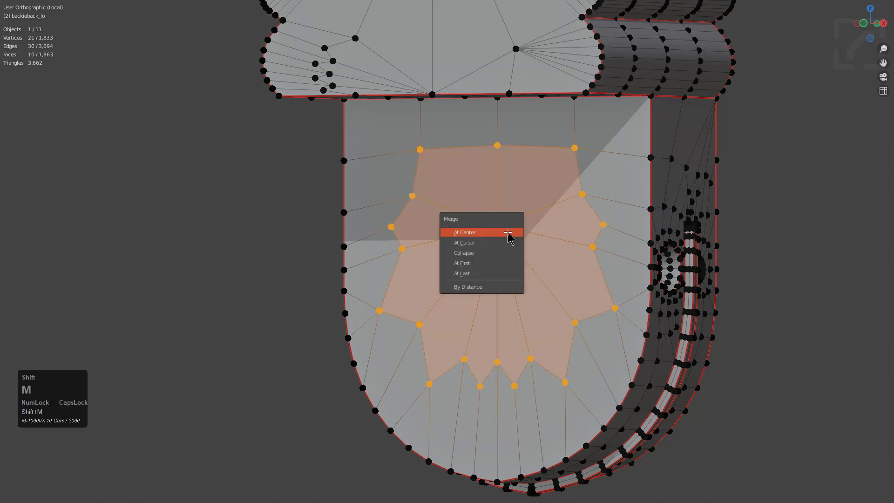
click(511, 232)
Circle-select the inner ring and hub in the upper half of the back face and merge them at center.
scroll(475, 265, down, 3)
key(alt+a)
middle_drag(475, 266, 466, 307)
key(alt+a)
middle_drag(476, 113, 481, 127)
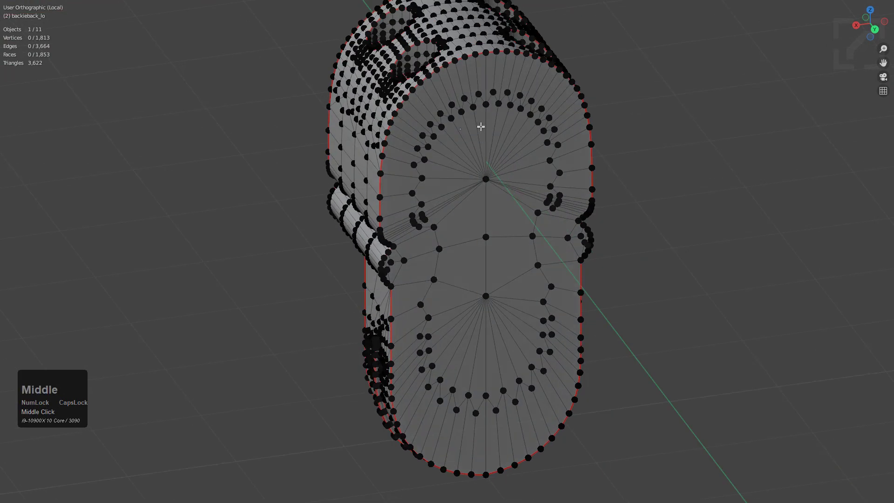
scroll(481, 167, up, 1)
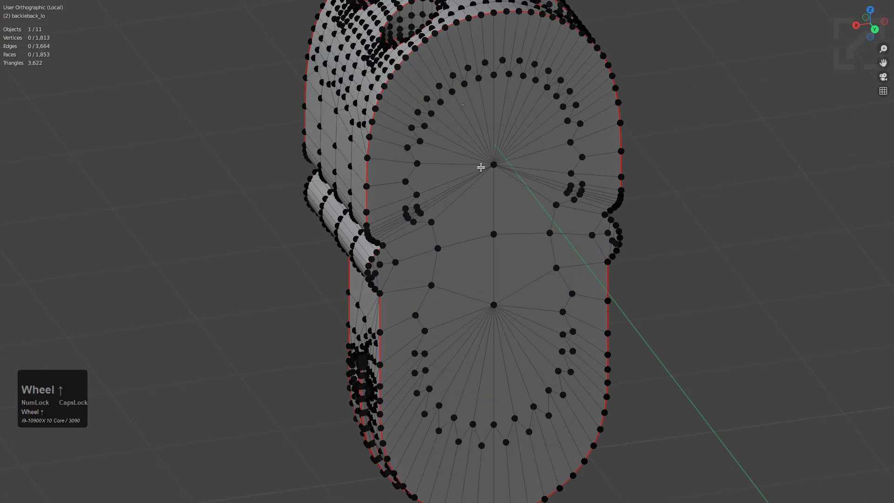
scroll(412, 209, down, 3)
mouse_move(415, 200)
mouse_down()
mouse_move(419, 224)
mouse_move(451, 92)
mouse_move(549, 111)
mouse_move(563, 201)
mouse_move(491, 154)
mouse_up()
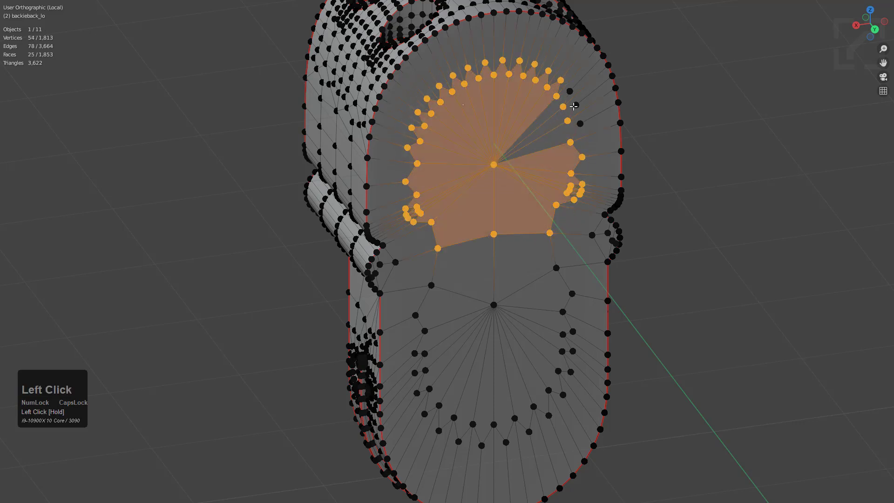
drag(574, 106, 582, 151)
key(m)
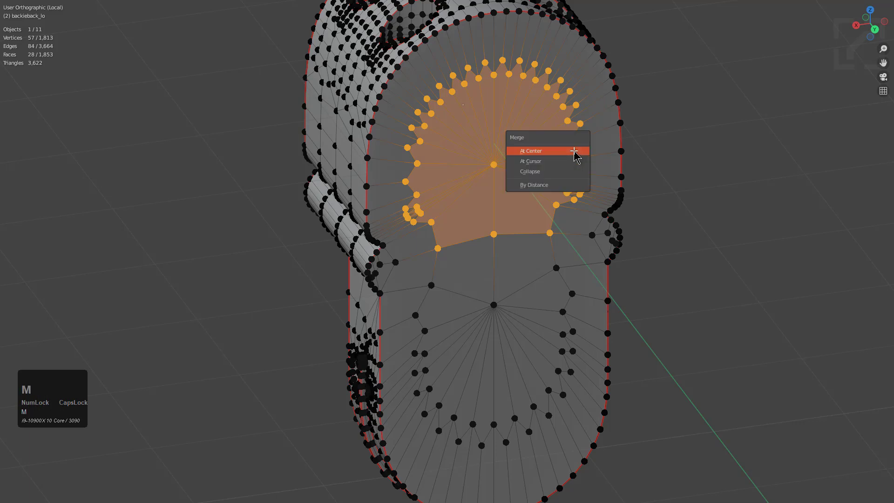
click(574, 151)
Circle-select the inner vertices in the lower half of the back face and merge them at center.
scroll(525, 203, down, 1)
middle_drag(525, 204, 531, 167)
scroll(499, 171, up, 2)
key(alt+a)
middle_drag(436, 149, 471, 186)
scroll(484, 182, down, 1)
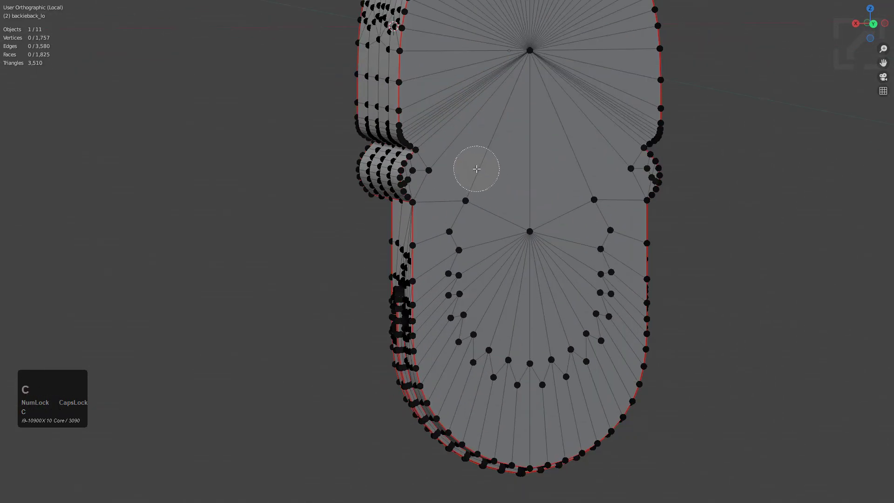
mouse_move(466, 290)
mouse_down()
mouse_move(504, 356)
mouse_move(590, 294)
mouse_up()
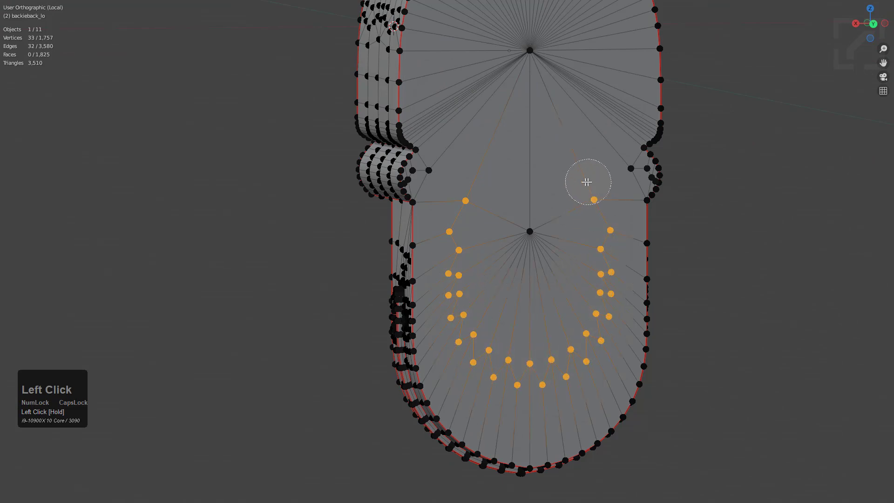
drag(590, 183, 531, 225)
key(m)
click(532, 227)
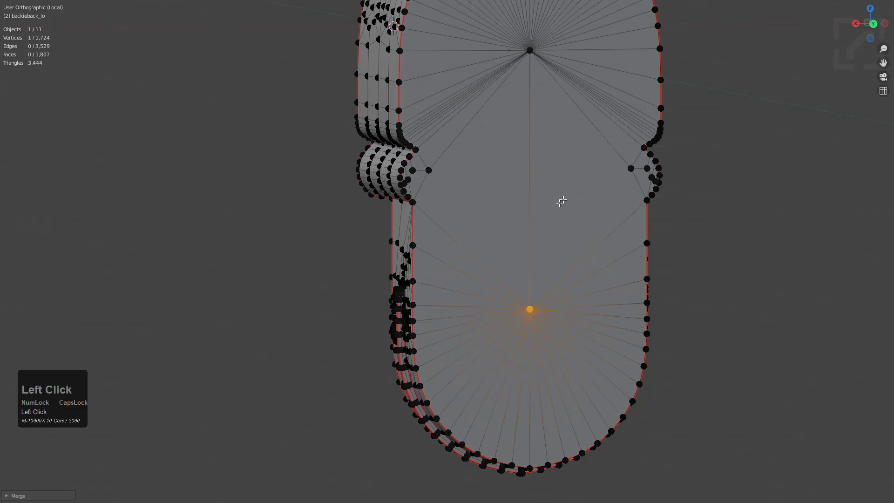
Dissolve the extra horizontal edge loops on the inner walls of the two round pockets on the curved side.
scroll(585, 197, down, 8)
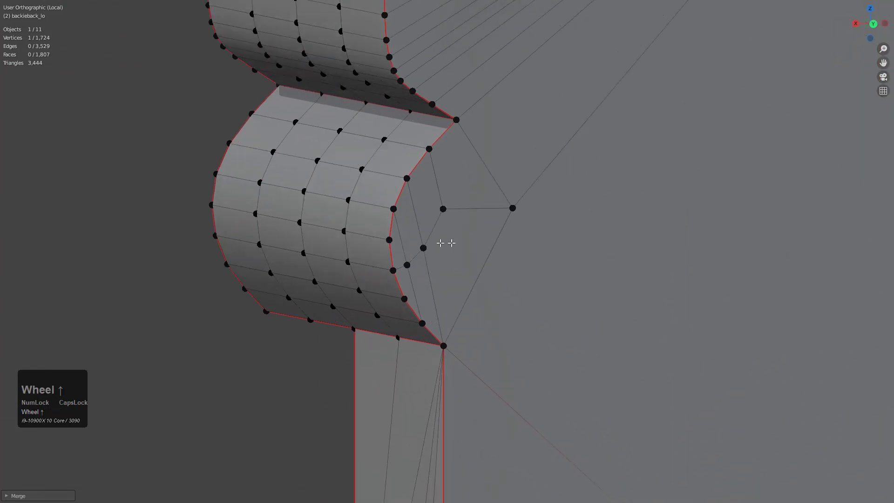
scroll(430, 244, down, 3)
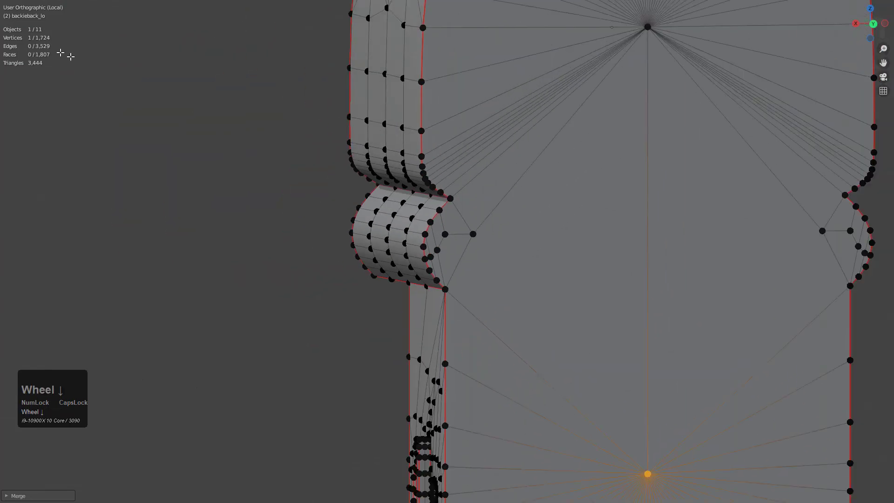
scroll(495, 212, down, 3)
middle_drag(373, 184, 479, 249)
middle_drag(480, 249, 517, 246)
scroll(503, 237, up, 3)
shift+middle_drag(487, 228, 493, 253)
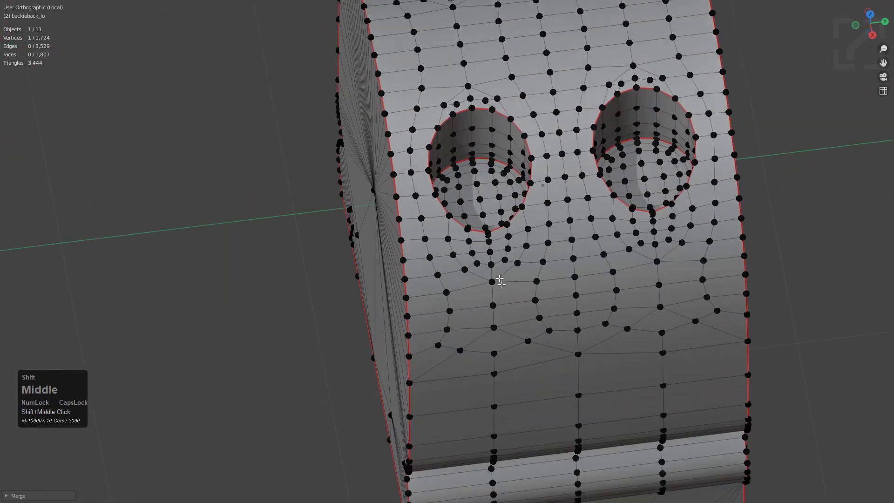
scroll(493, 255, up, 3)
key(2)
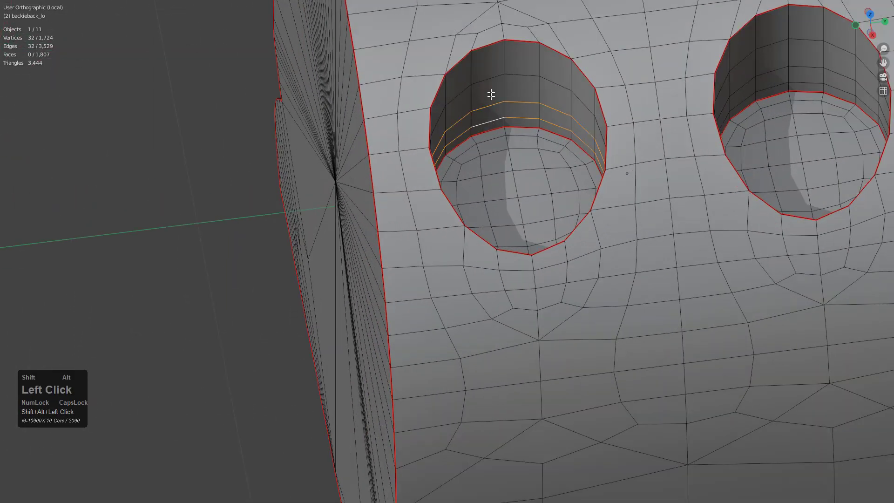
middle_drag(592, 152, 546, 149)
shift+middle_drag(545, 149, 573, 177)
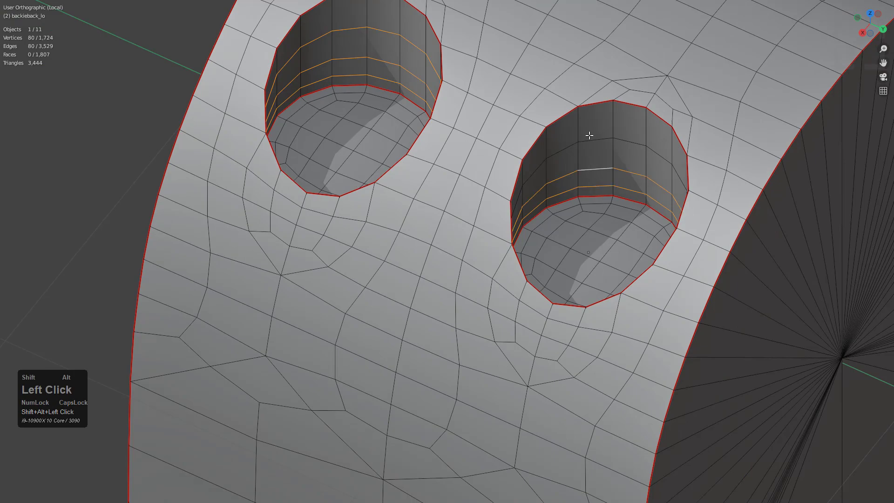
key(ctrl+x)
Mirror the housing across the X axis with HOps Mirror in modifier mode.
scroll(582, 146, down, 4)
middle_drag(543, 205, 557, 236)
scroll(466, 235, down, 1)
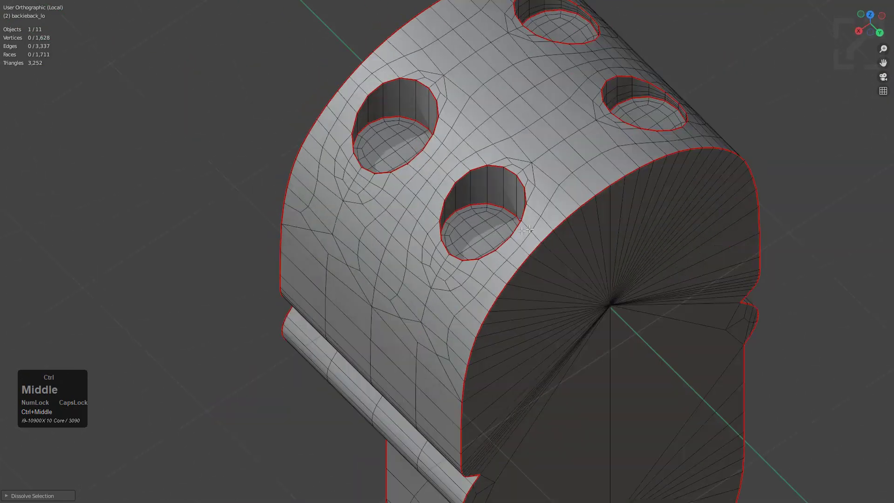
key(Tab)
key(ctrl+alt+x)
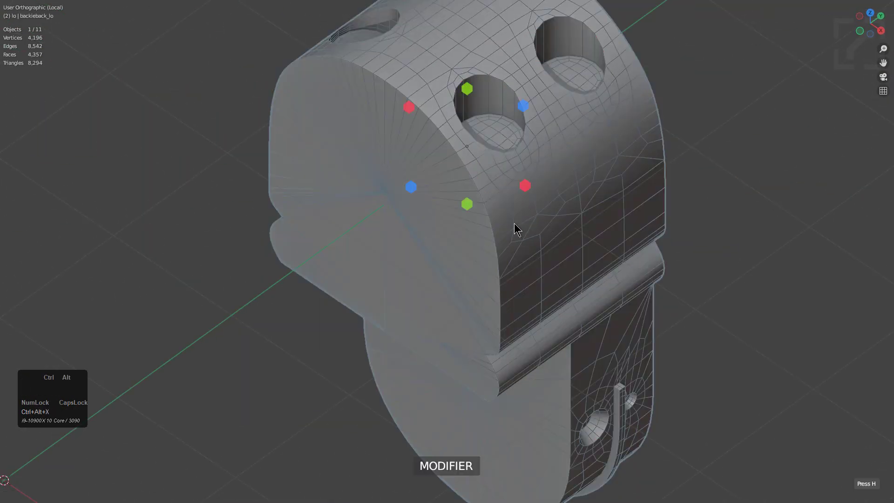
click(527, 190)
middle_drag(448, 213, 445, 202)
Dissolve the extra edges around the upper end of the groove on the lower side face.
key(Tab)
shift+middle_drag(509, 222, 491, 242)
key(alt+a)
mouse_move(529, 293)
middle_down()
mouse_move(503, 281)
mouse_move(515, 293)
middle_up()
scroll(515, 293, up, 5)
ctrl+shift+scroll(532, 212, up, 2)
ctrl+alt+click(596, 159)
key(ctrl+x)
ctrl+alt+click(709, 150)
key(ctrl+x)
Vertex-slide the upper stray vertices above the groove's end onto neighbouring vertices to merge them.
middle_drag(701, 160, 683, 191)
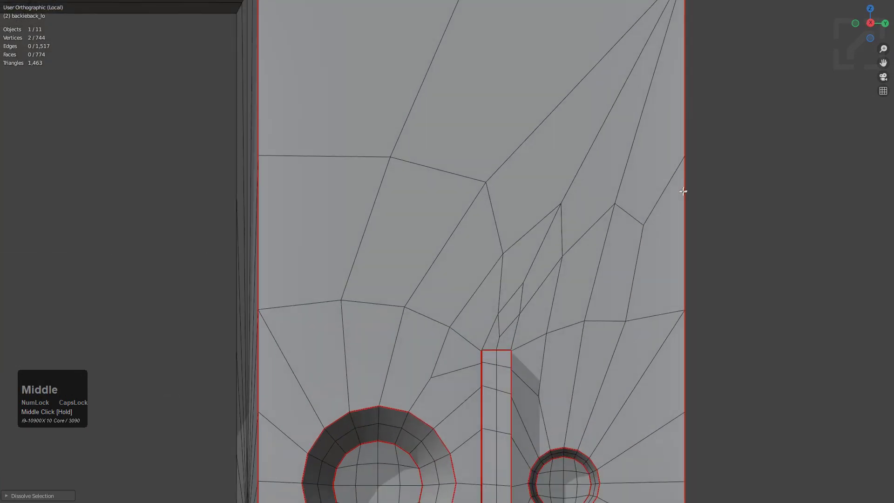
scroll(652, 196, up, 3)
key(1)
click(581, 255)
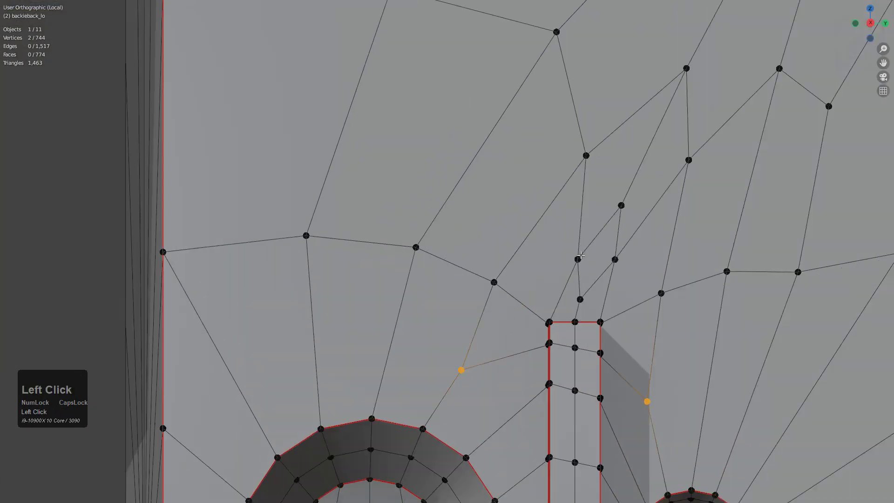
click(565, 130)
click(621, 205)
key(g)
key(g)
click(660, 155)
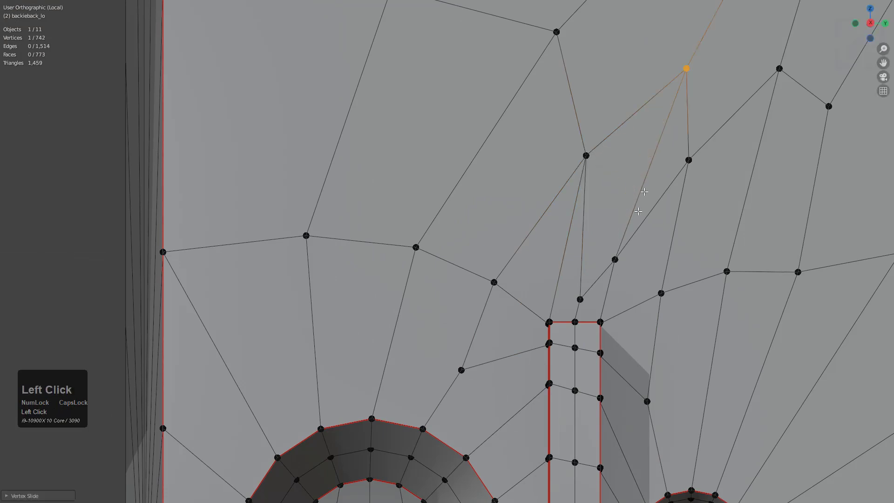
Vertex-slide the remaining stray vertices above the groove, merging the lowest into the midpoint of the groove's end edge.
key(g)
key(g)
click(721, 141)
key(g)
key(g)
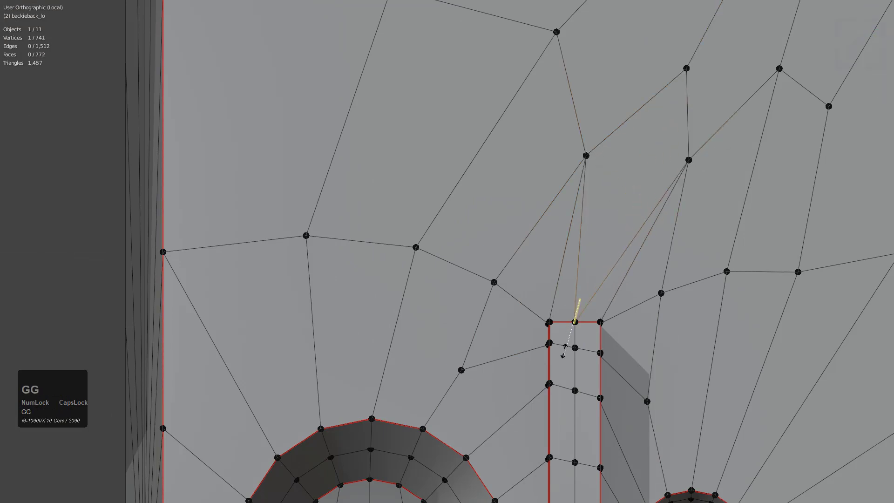
click(577, 312)
key(KP_Decimal)
middle_drag(559, 305, 502, 259)
scroll(501, 259, up, 3)
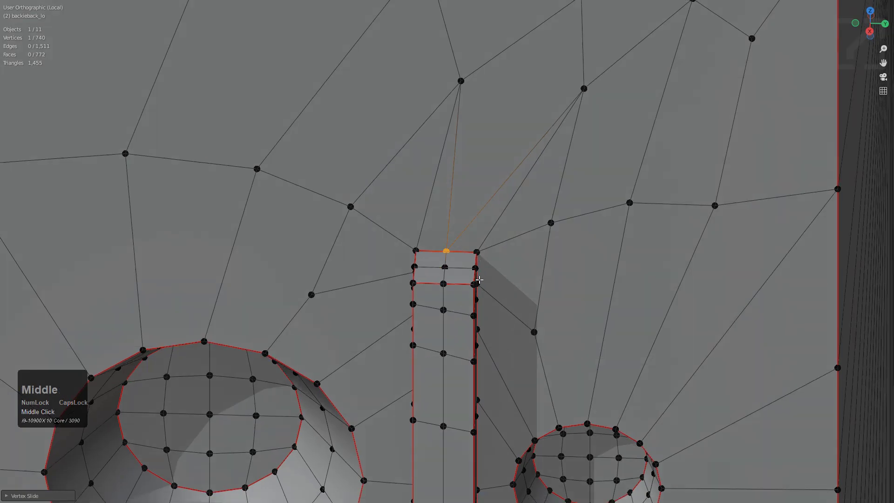
Dissolve the redundant edge loop running along the curved groove.
key(alt+a)
key(2)
scroll(448, 279, down, 7)
middle_drag(461, 371, 467, 280)
shift+middle_drag(461, 341, 489, 179)
key(ctrl+x)
scroll(479, 223, down, 2)
middle_drag(479, 224, 443, 306)
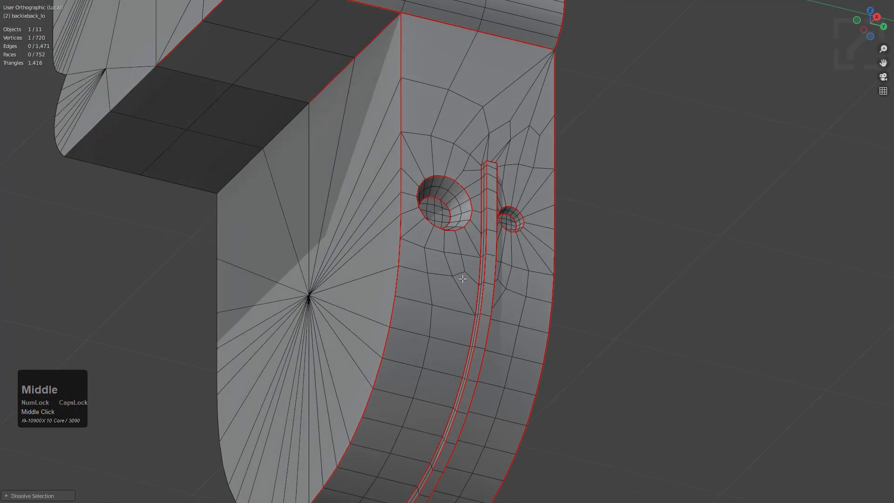
Dissolve another redundant edge loop running lengthwise beside the curved groove's side wall.
scroll(436, 343, up, 4)
shift+middle_drag(436, 365, 487, 260)
scroll(483, 276, up, 2)
key(1)
click(451, 224)
scroll(474, 209, down, 1)
middle_drag(474, 209, 450, 226)
scroll(465, 223, up, 2)
key(2)
alt+click(695, 196)
key(ctrl+x)
middle_drag(691, 198, 674, 202)
scroll(501, 262, down, 3)
shift+middle_drag(501, 262, 528, 247)
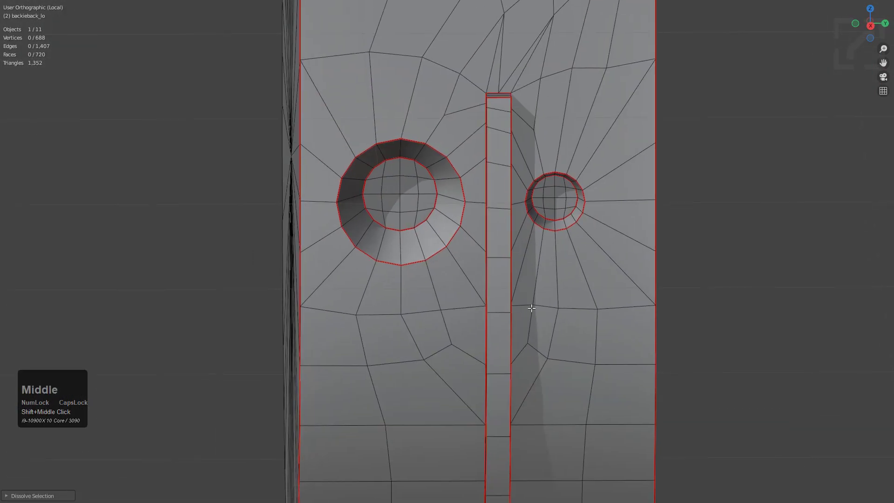
Leave Edit Mode and turn off the viewport's wireframe overlay to check the housing's shading.
middle_drag(532, 308, 553, 306)
middle_drag(515, 283, 496, 280)
scroll(498, 295, down, 4)
key(Tab)
key(v)
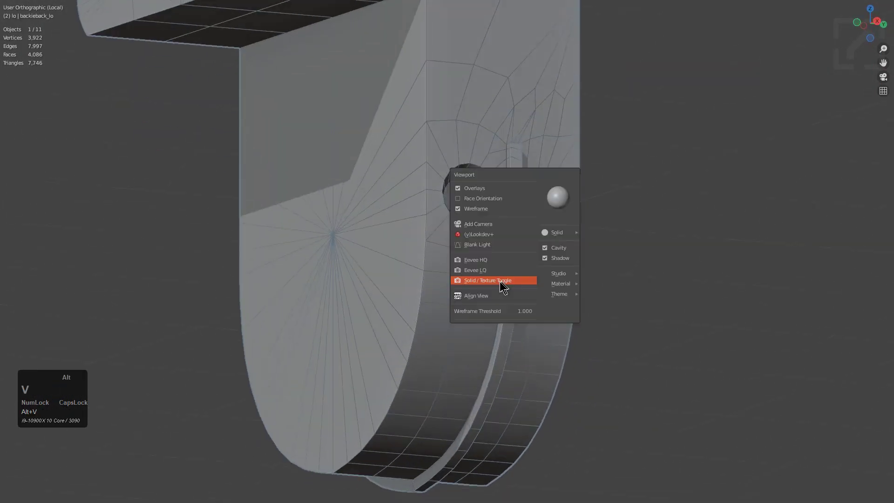
click(499, 232)
middle_drag(504, 207, 510, 330)
Dissolve the redundant vertical edge loops running down the upper curved face between and below the two large holes.
key(Tab)
middle_drag(475, 298, 531, 284)
scroll(502, 247, up, 3)
middle_drag(531, 284, 484, 282)
scroll(512, 287, up, 1)
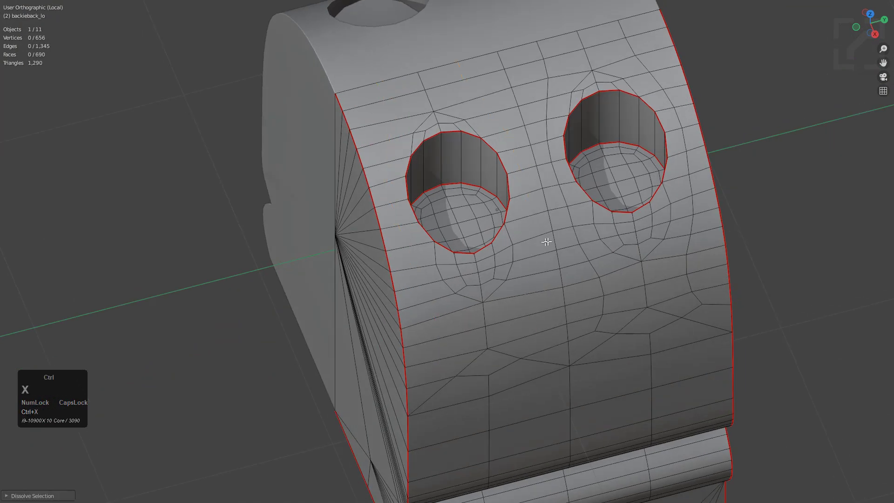
key(ctrl+x)
scroll(651, 237, down, 2)
middle_drag(605, 275, 553, 295)
scroll(550, 255, down, 1)
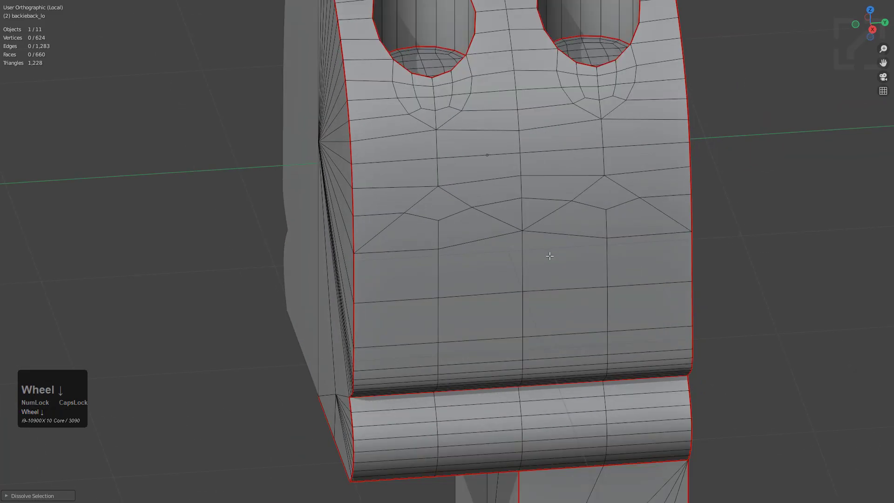
scroll(549, 255, down, 2)
middle_drag(550, 256, 515, 244)
key(ctrl+x)
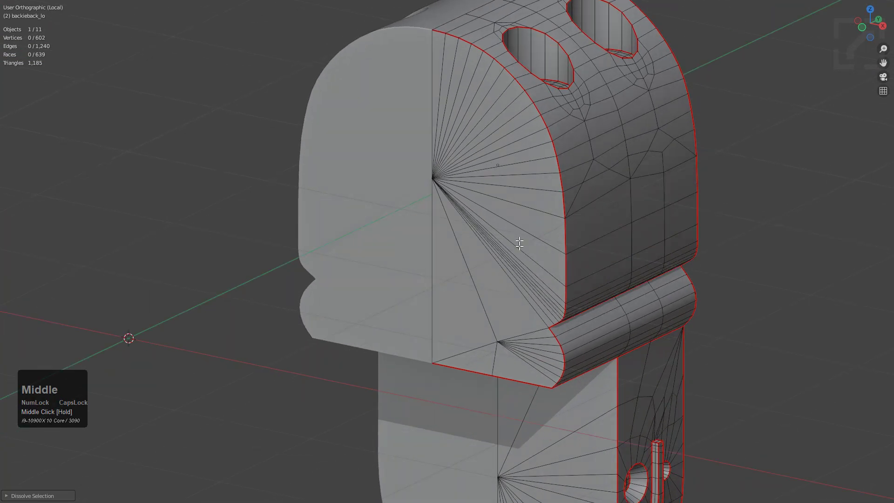
Try to vertex-slide the lower fan vertex on the flat end face along its edges.
key(1)
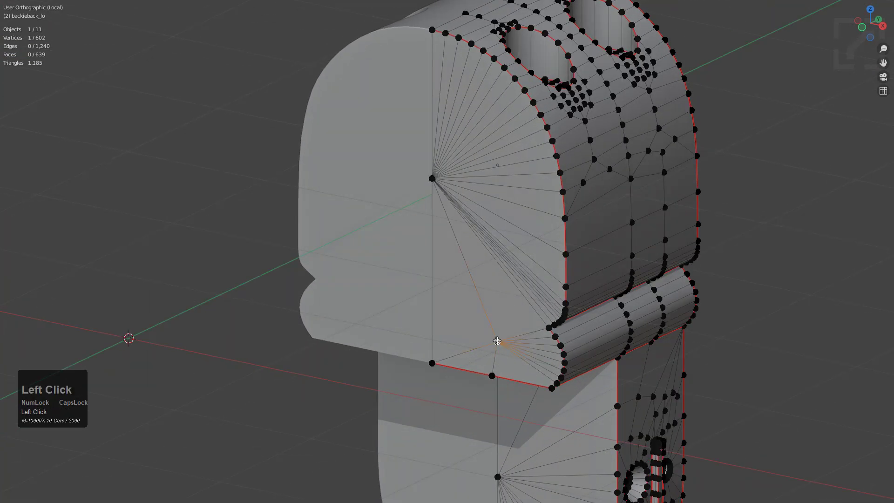
click(475, 297)
key(g)
click(483, 343)
middle_drag(477, 337, 461, 261)
scroll(488, 272, up, 1)
click(486, 271)
key(g)
right_click(487, 255)
scroll(489, 257, down, 1)
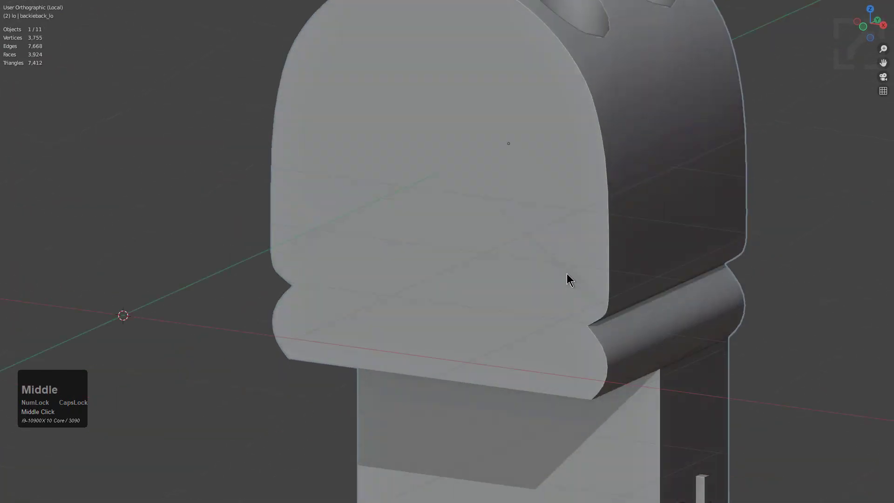
middle_drag(569, 280, 543, 223)
scroll(529, 275, down, 2)
key(q)
click(559, 232)
Merge the grid of floor vertices inside the lower face's larger round recess into one centre vertex.
key(Tab)
shift+middle_drag(542, 224, 531, 243)
scroll(512, 163, up, 1)
scroll(493, 283, up, 4)
scroll(529, 251, up, 2)
shift+middle_drag(423, 276, 540, 229)
scroll(494, 233, up, 2)
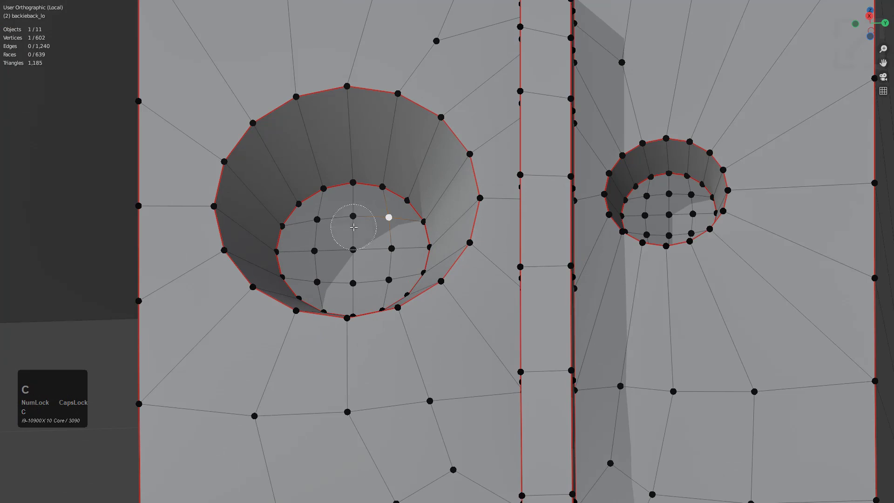
key(2)
key(1)
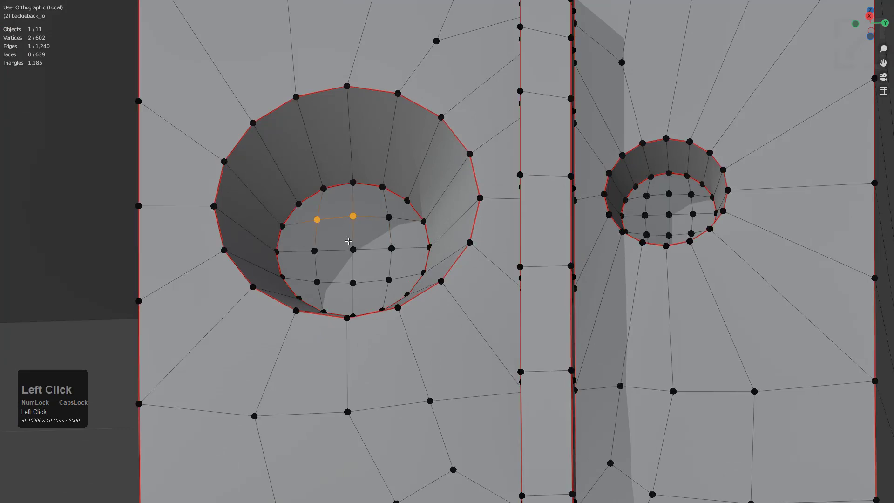
key(ctrl+KP_Add)
key(m)
click(352, 242)
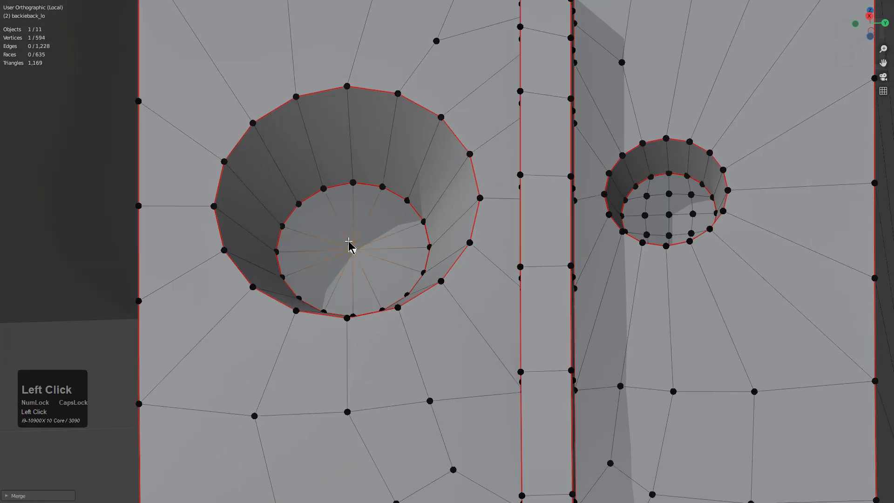
Merge the floor vertices inside the smaller round recess beside the groove into one centre vertex.
scroll(448, 248, down, 2)
key(alt+a)
scroll(448, 249, up, 2)
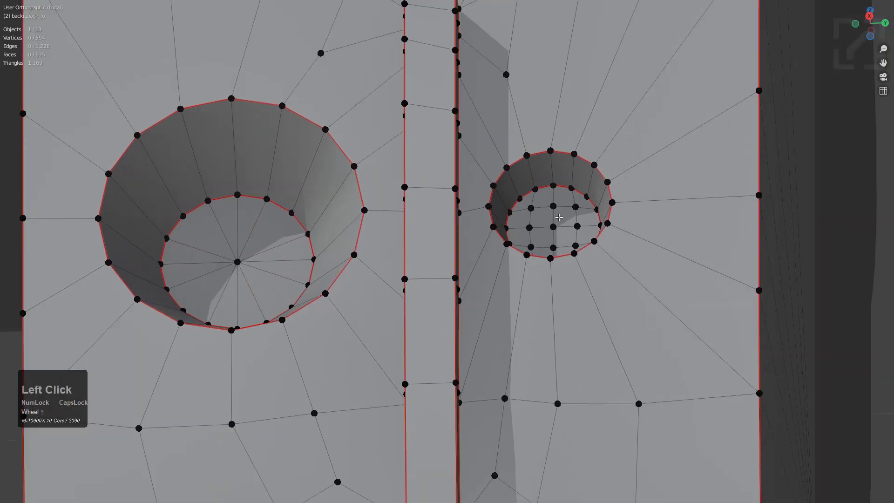
key(ctrl+KP_Add)
key(m)
click(559, 217)
scroll(559, 217, down, 2)
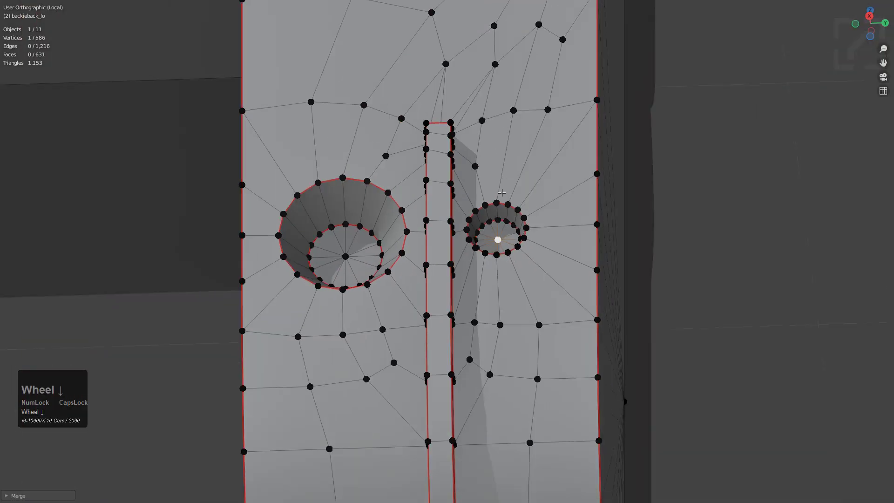
key(alt+a)
Grow the selection from the centre of the first large upper hole's floor and merge it into one vertex.
scroll(469, 196, down, 1)
middle_drag(468, 197, 446, 256)
scroll(447, 256, up, 5)
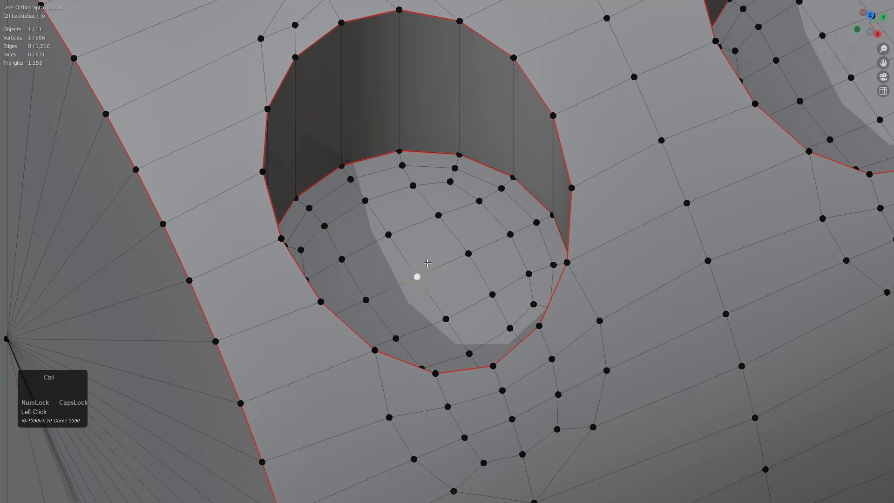
key(ctrl+KP_Add)
key(ctrl+KP_Add)
key(ctrl+KP_Add)
key(m)
click(429, 262)
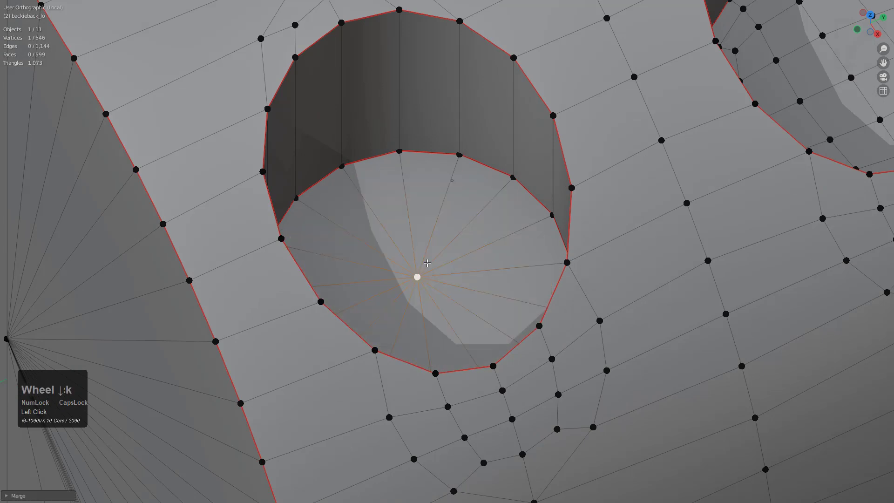
Merge all inner floor vertices of the second large upper hole into its centre vertex.
middle_drag(428, 268, 375, 279)
scroll(375, 278, up, 3)
click(375, 278)
key(ctrl+KP_Add)
key(ctrl+KP_Add)
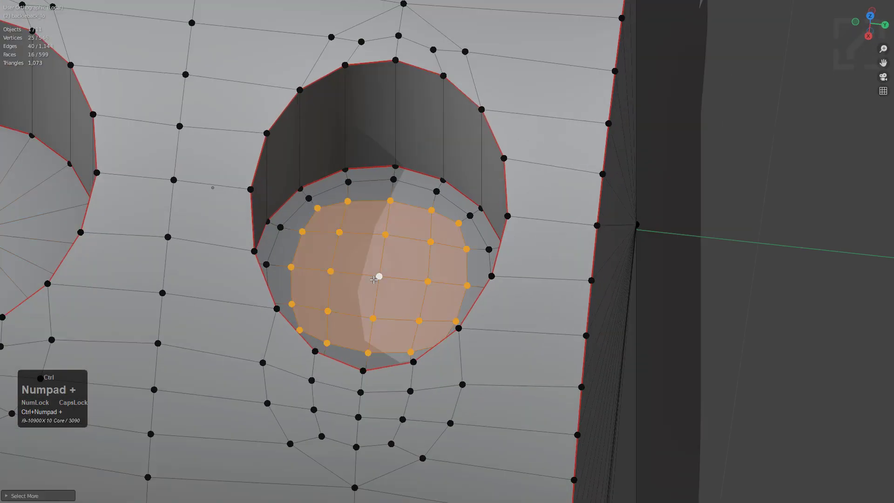
key(ctrl+KP_Add)
key(m)
click(375, 279)
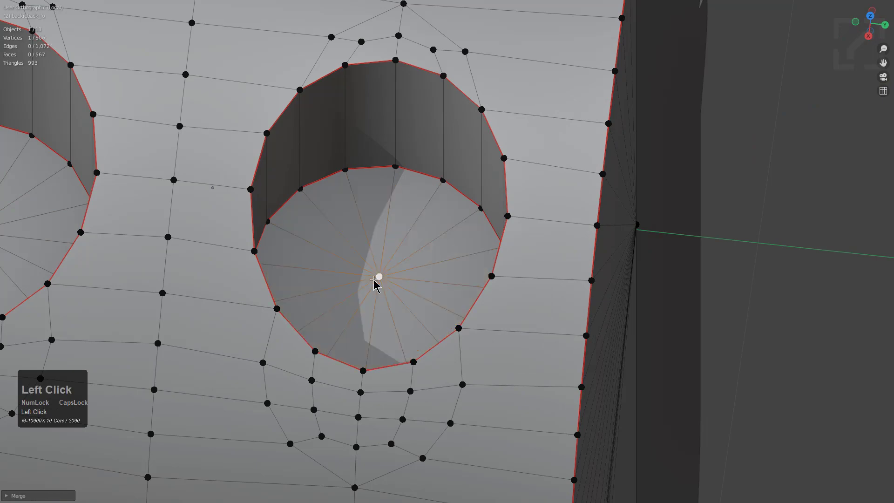
Dissolve three alternating horizontal edge loops on the inward-curving section just above the rounded bead.
scroll(330, 256, down, 4)
scroll(373, 249, down, 5)
middle_drag(336, 251, 350, 174)
key(2)
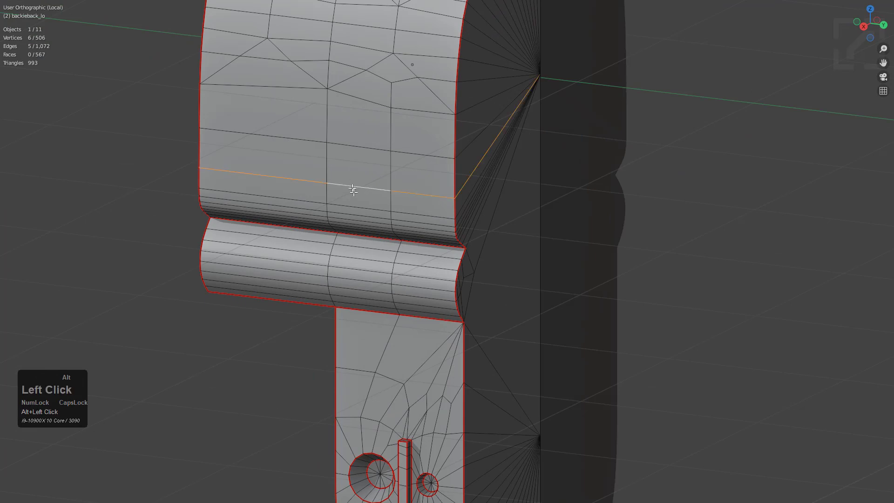
shift+scroll(350, 179, up, 3)
scroll(398, 269, up, 6)
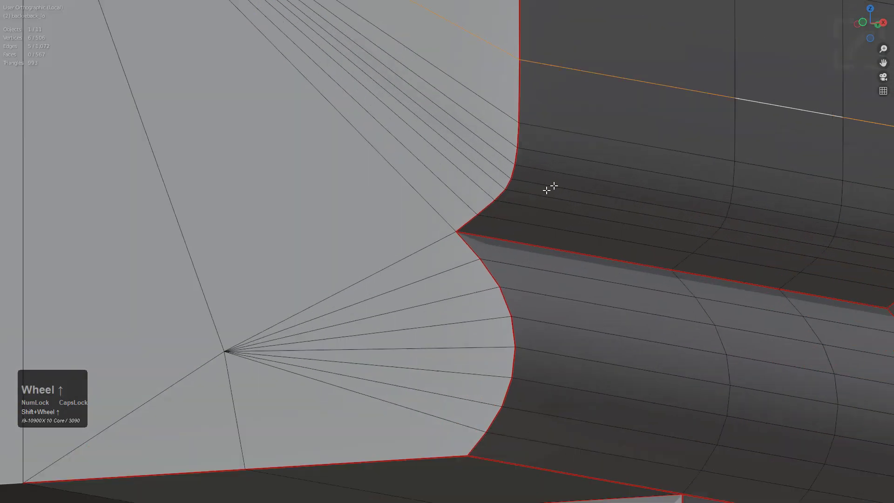
alt+click(549, 153)
alt+shift+click(522, 181)
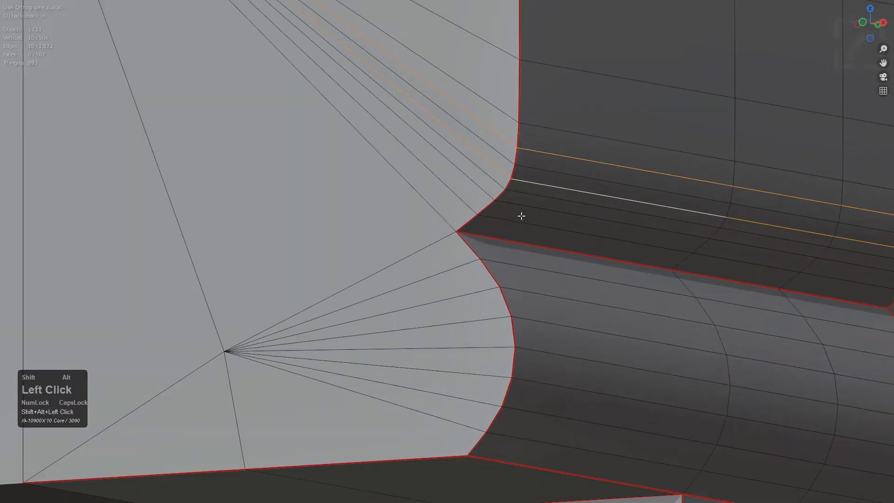
alt+shift+click(518, 211)
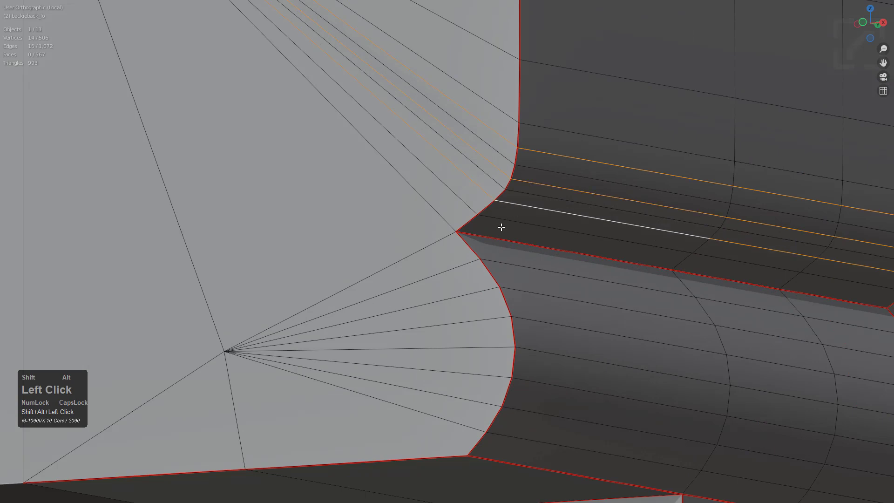
key(ctrl+x)
key(ctrl+z)
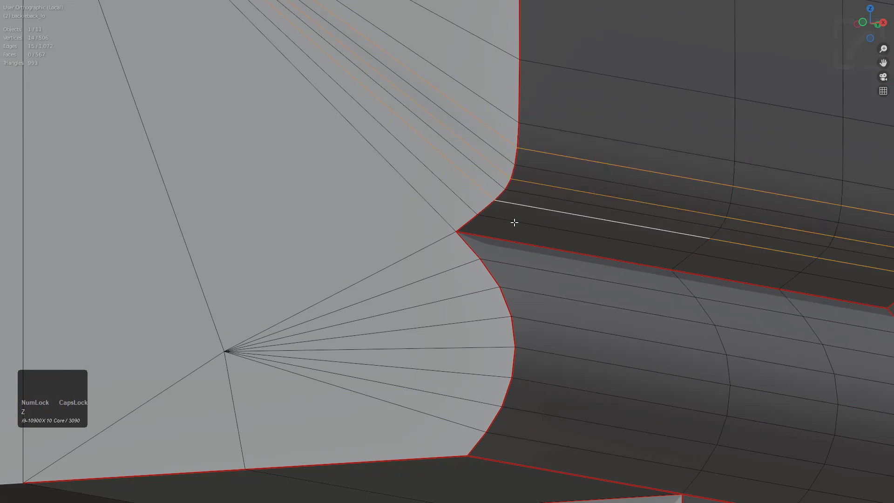
key(ctrl+x)
key(ctrl+z)
key(ctrl+x)
scroll(514, 223, down, 3)
shift+middle_drag(515, 223, 488, 271)
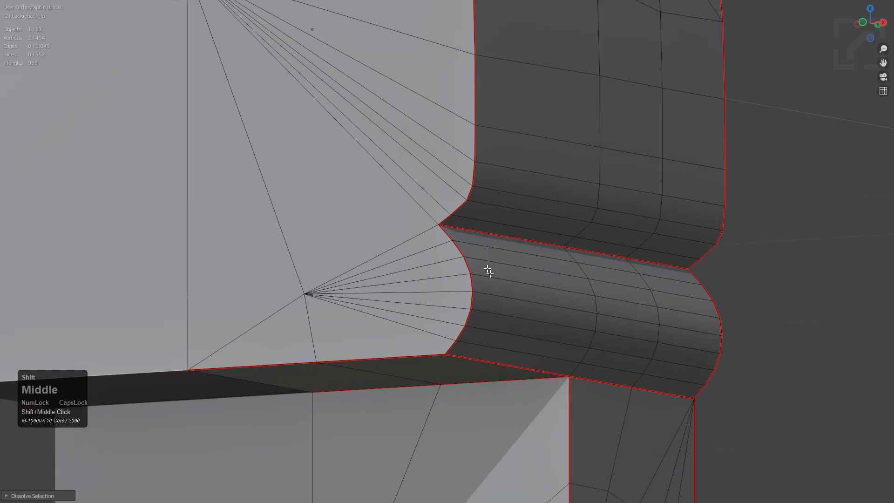
Try dissolving three alternating horizontal edge loops on the rounded bead and undo the dissolve.
scroll(488, 271, up, 3)
alt+shift+click(469, 170)
alt+shift+click(473, 194)
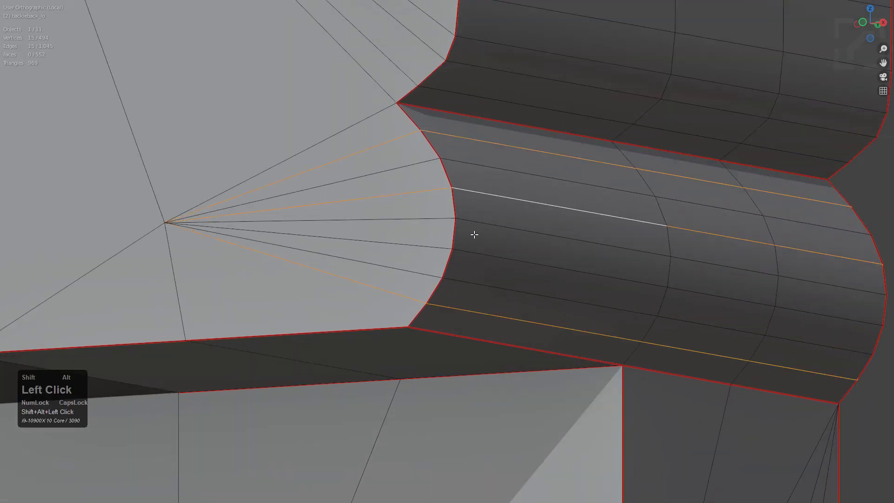
alt+click(468, 281)
alt+shift+click(489, 219)
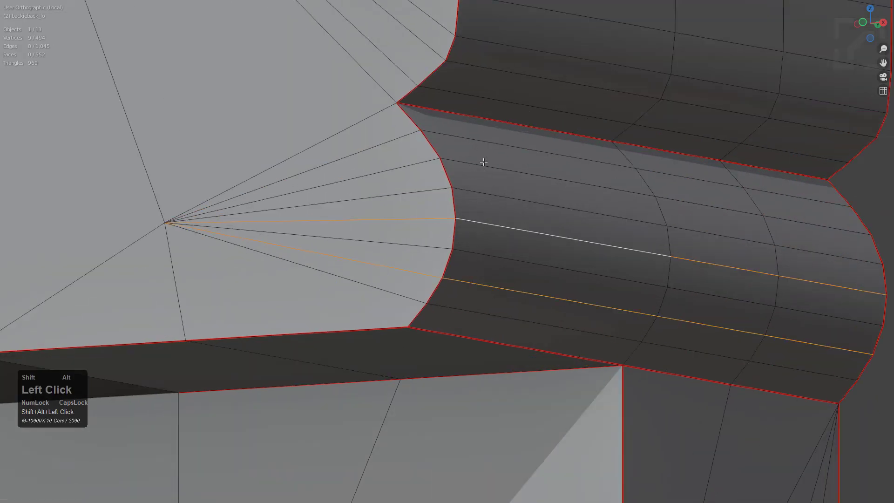
alt+shift+click(483, 160)
scroll(501, 200, down, 2)
middle_drag(501, 200, 409, 226)
key(ctrl+x)
key(ctrl+z)
Remove the end-face edge from the bead's loop selection and dissolve the remaining selected loops.
shift+middle_drag(261, 282, 439, 209)
scroll(439, 210, up, 4)
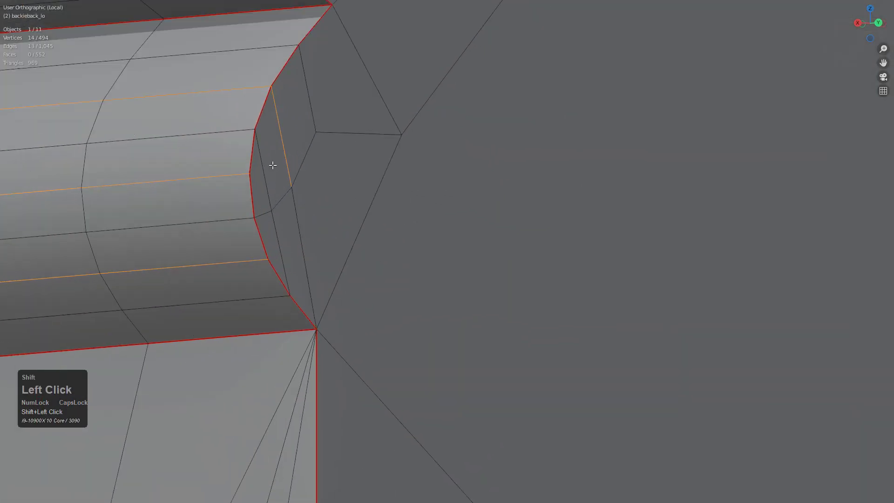
shift+middle_drag(278, 170, 393, 226)
scroll(395, 233, down, 2)
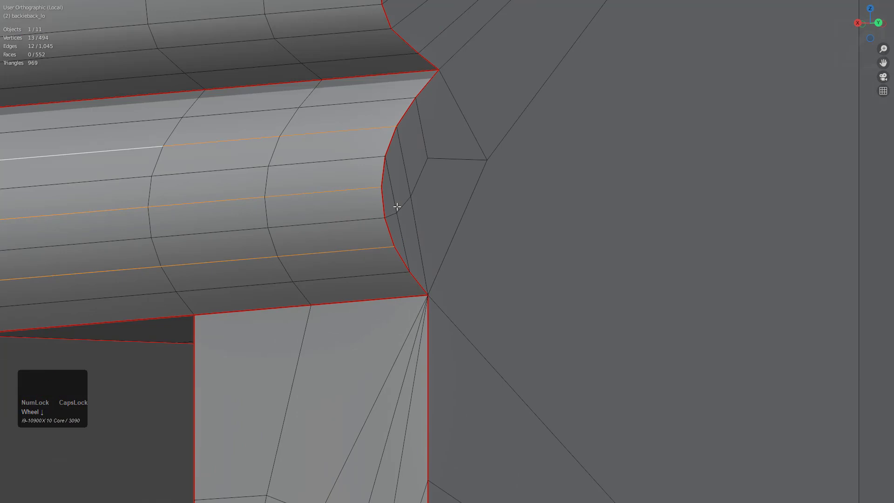
key(ctrl+x)
Vertex-slide the leftover vertices at the bead's end onto neighbouring vertices.
key(1)
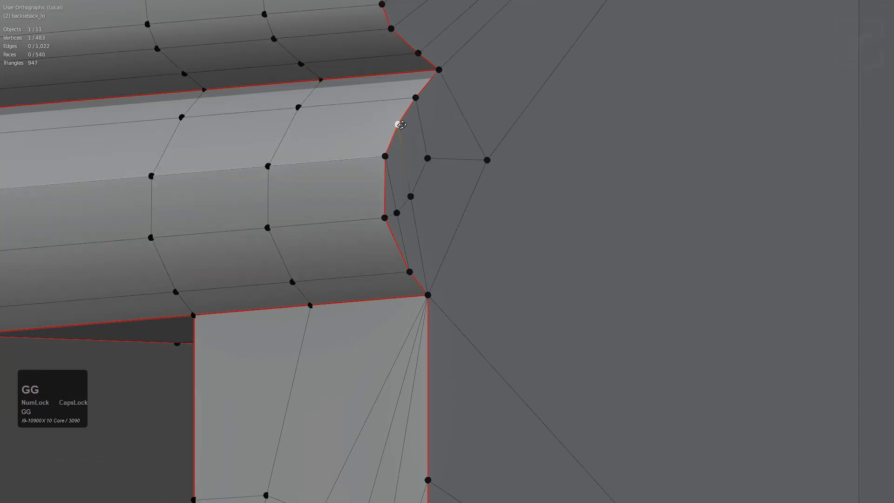
click(424, 93)
click(436, 135)
key(g)
key(g)
scroll(421, 231, down, 3)
middle_drag(421, 232, 421, 211)
scroll(408, 209, up, 2)
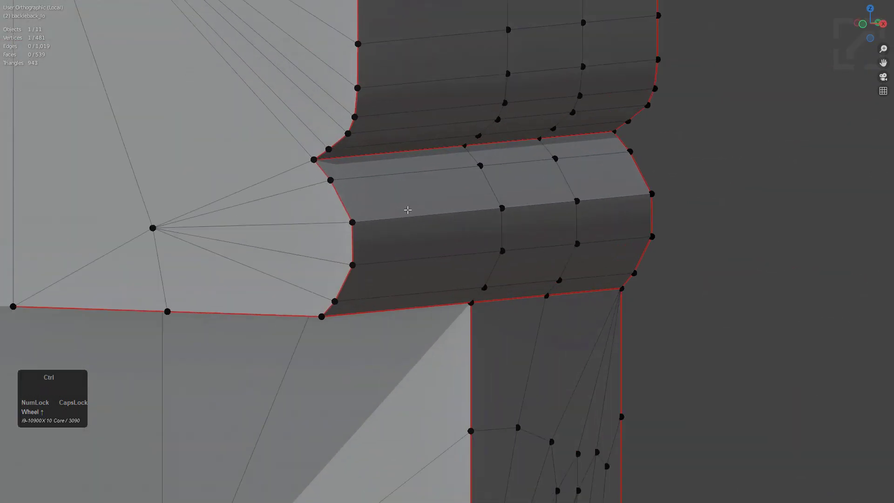
Undo the vertex slides and the loop dissolve on the rounded bead, and clear the selection.
key(ctrl+z)
key(ctrl+z)
key(ctrl+z)
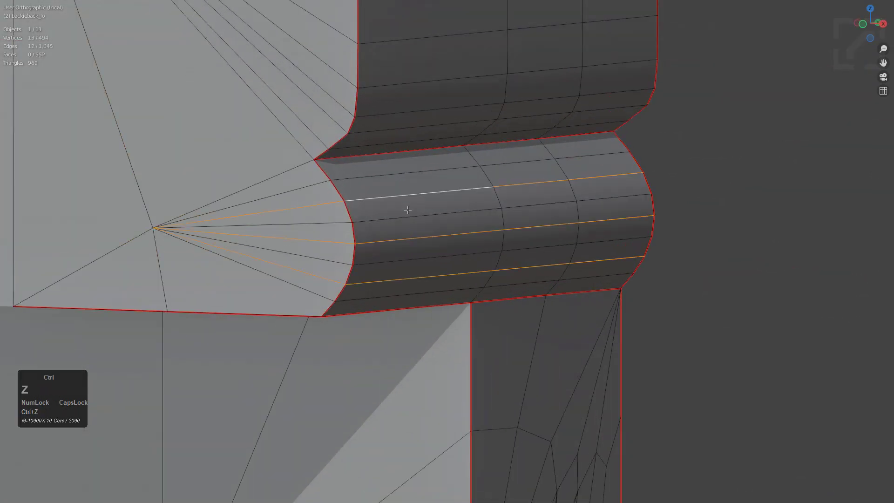
key(alt+a)
Vertex-slide the stray vertices in the upper part of the lower side face onto neighbouring vertices to merge them.
middle_drag(413, 216, 449, 234)
scroll(343, 214, down, 5)
middle_drag(202, 170, 512, 294)
scroll(517, 279, up, 5)
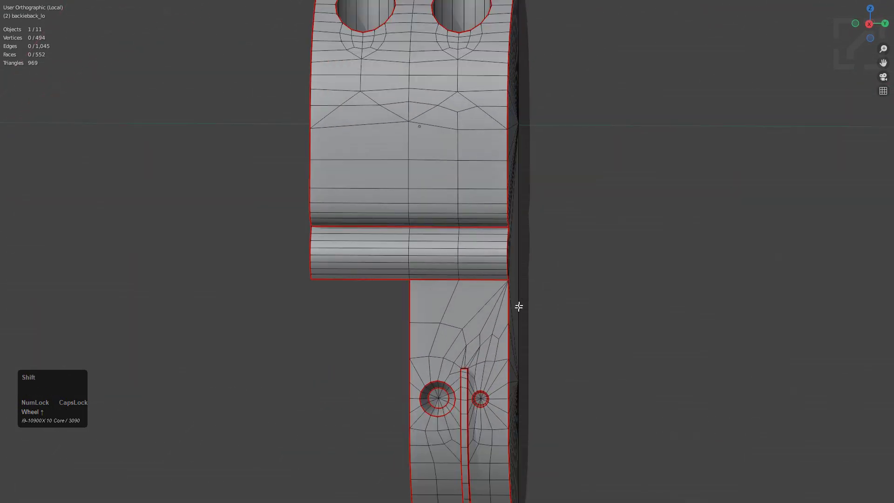
scroll(511, 251, up, 2)
key(1)
click(473, 218)
click(605, 242)
click(612, 270)
click(581, 249)
Slide the stray vertices above the small recess together into one vertex and merge the one left beside the groove's end.
shift+middle_drag(578, 305, 555, 193)
scroll(552, 196, up, 2)
click(524, 323)
key(ctrl+z)
click(531, 256)
key(g)
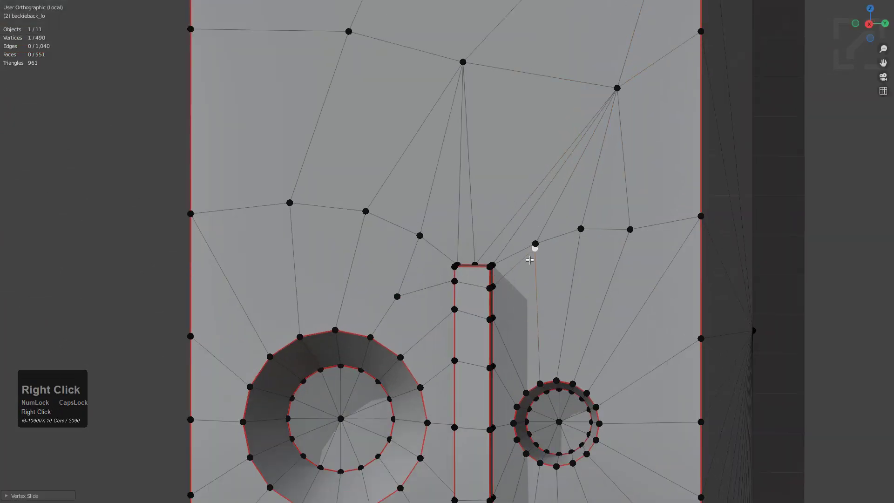
right_click(586, 230)
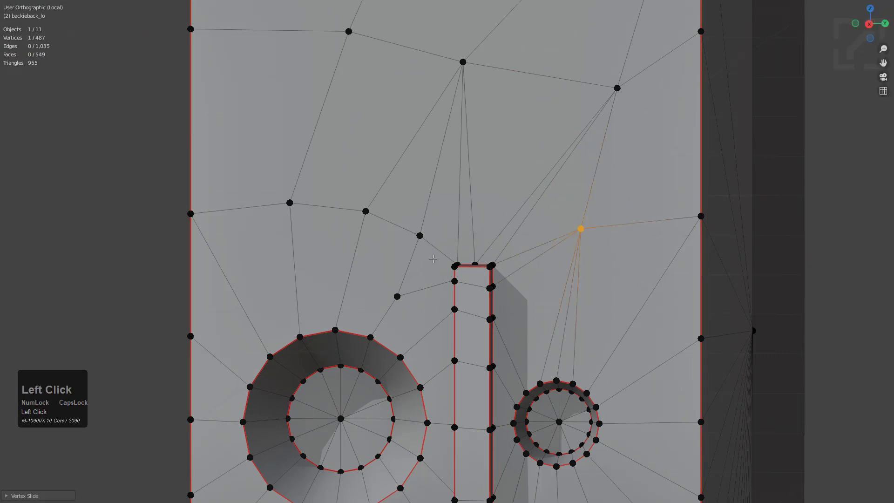
key(g)
click(423, 219)
Dissolve the remaining redundant edge loop running around the groove's end and along its length.
scroll(438, 256, down, 5)
middle_drag(435, 265, 493, 224)
key(KP_Decimal)
scroll(507, 282, up, 4)
scroll(459, 212, up, 4)
key(2)
alt+click(427, 188)
key(ctrl+x)
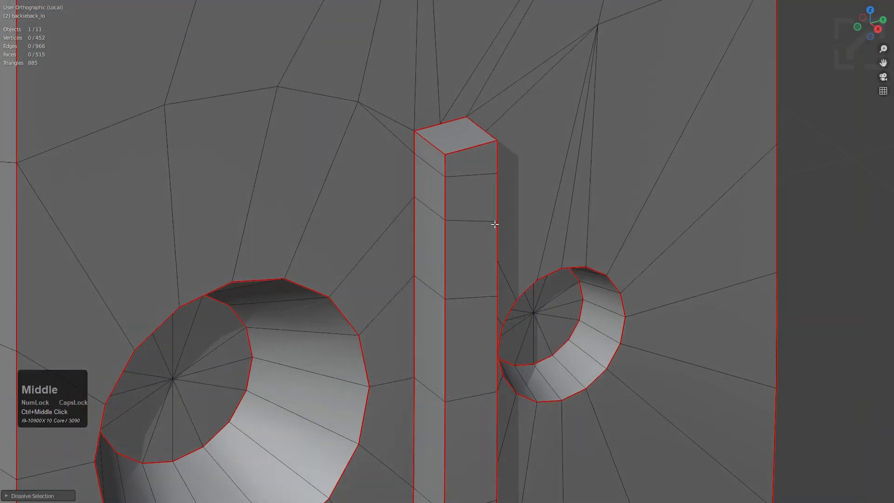
scroll(421, 144, up, 1)
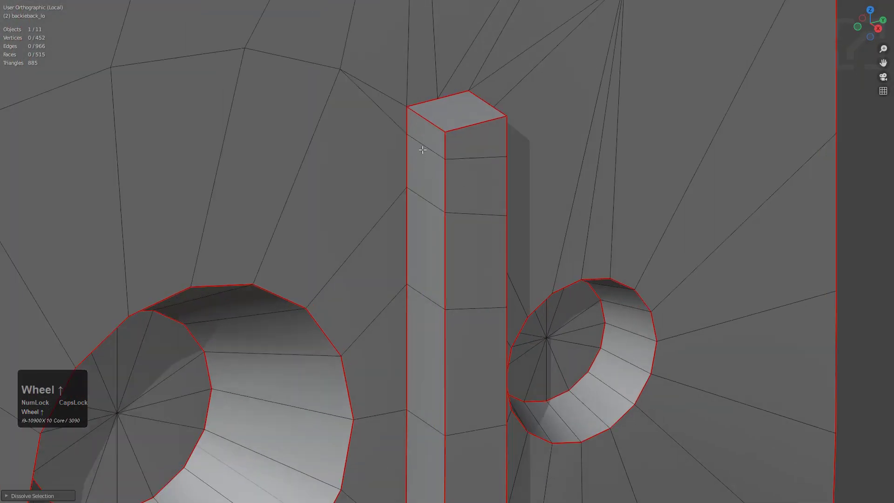
Edge-slide the redundant edges crossing the groove's end onto the neighbouring edges to merge them.
click(421, 144)
middle_drag(421, 144, 397, 174)
ctrl+click(515, 181)
key(g)
key(g)
middle_drag(516, 72, 498, 261)
ctrl+click(505, 236)
key(g)
key(g)
Vertex-slide the stray vertices just below the large hole onto neighbouring vertices to merge them.
scroll(491, 140, down, 1)
shift+middle_drag(421, 396, 419, 261)
scroll(419, 261, down, 2)
scroll(419, 314, down, 1)
scroll(418, 258, down, 3)
shift+middle_drag(418, 315, 442, 261)
shift+middle_drag(443, 261, 441, 243)
middle_drag(441, 242, 424, 247)
scroll(409, 233, up, 1)
key(1)
click(396, 215)
key(g)
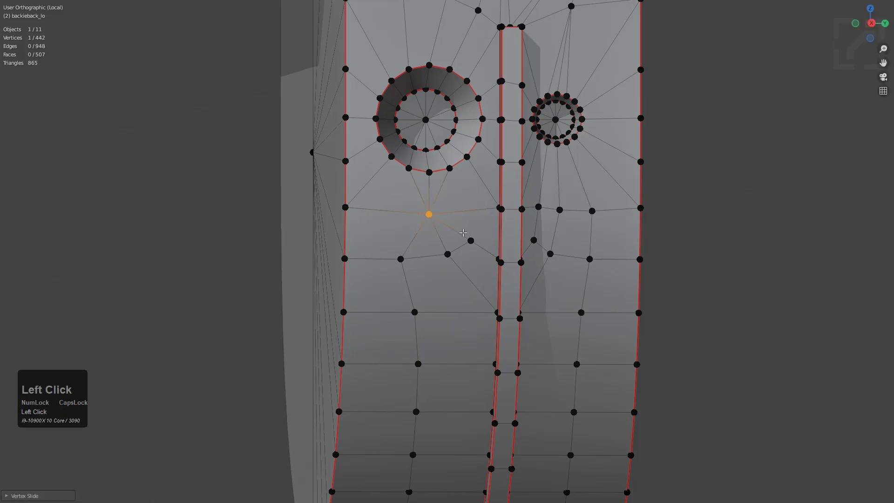
click(465, 256)
middle_drag(465, 256, 520, 265)
Slide the stray vertices below the small hole together so that each row keeps a single vertex.
click(578, 254)
click(571, 244)
click(613, 208)
key(shift+v)
click(558, 204)
click(605, 204)
key(alt+a)
Slide the stray vertices directly above the large hole together into one vertex.
middle_drag(561, 209, 598, 261)
scroll(555, 144, down, 1)
scroll(541, 282, down, 1)
shift+scroll(422, 179, up, 1)
scroll(441, 207, up, 2)
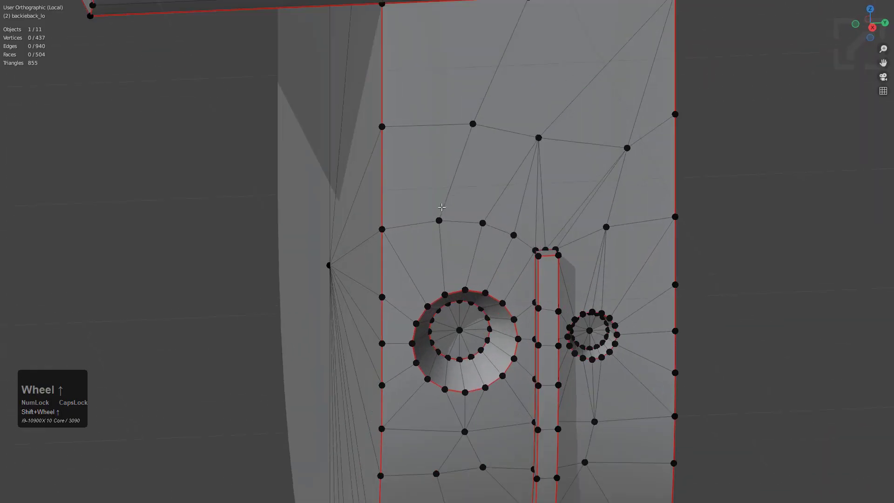
click(492, 228)
click(511, 234)
key(g)
key(g)
click(471, 211)
middle_drag(570, 257, 552, 257)
scroll(607, 231, up, 1)
scroll(504, 210, down, 2)
middle_drag(504, 211, 485, 223)
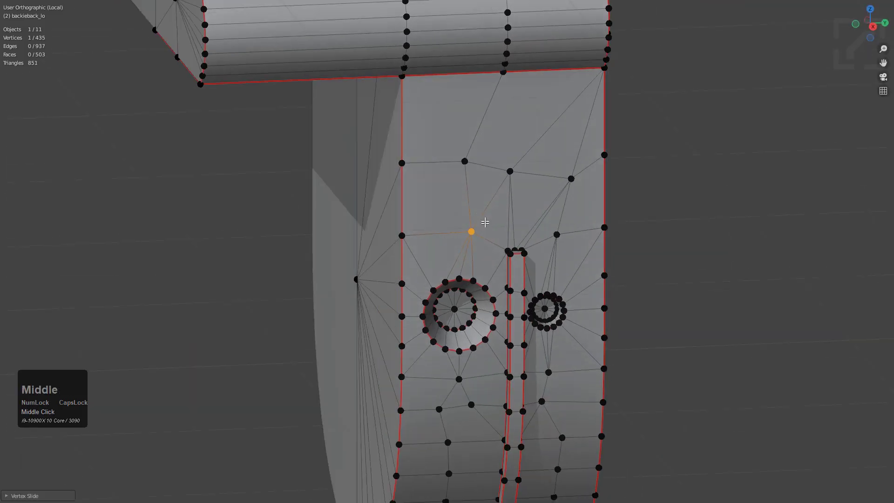
Dissolve the redundant edge above the large hole.
key(2)
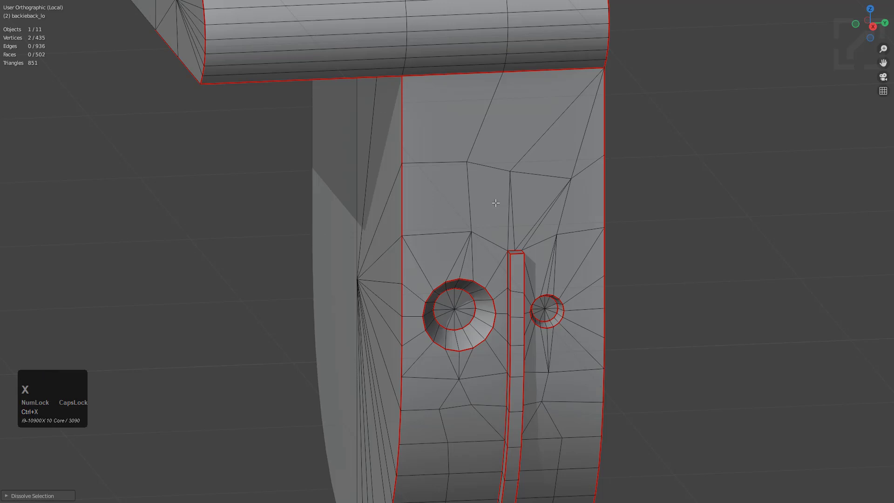
middle_drag(498, 209, 490, 209)
scroll(491, 209, up, 1)
scroll(491, 209, down, 1)
Vertex-slide the two redundant vertices on the face's outer edge beside the large hole onto the vertex between them.
shift+middle_drag(399, 299, 485, 244)
scroll(471, 244, up, 1)
key(1)
click(453, 221)
click(452, 257)
key(g)
key(g)
click(451, 256)
scroll(464, 287, up, 1)
scroll(464, 287, down, 2)
scroll(469, 236, up, 2)
Merge the two remaining stray vertices in the second row below the large hole by vertex-sliding them together.
middle_drag(469, 235, 487, 282)
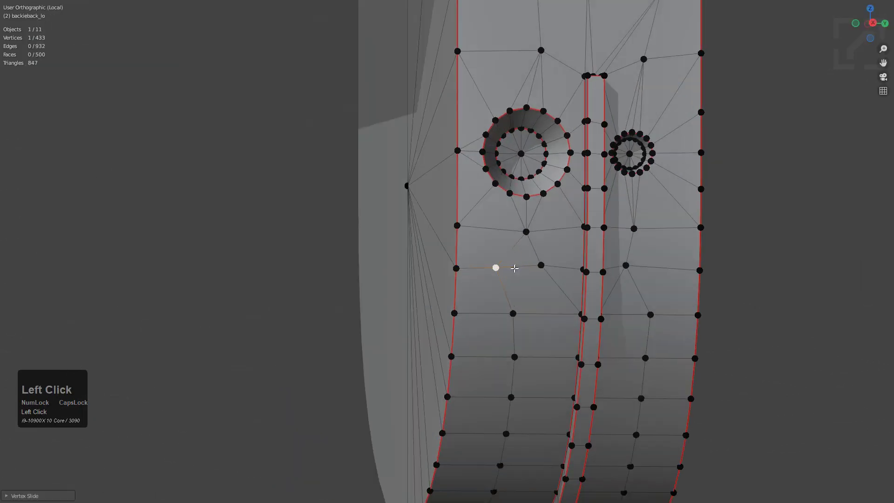
middle_drag(512, 267, 495, 275)
click(523, 311)
key(g)
key(g)
click(529, 310)
key(alt+a)
Select the column of vertices running down the strip below the small hole and slide it onto the strip's outer edge.
scroll(543, 300, down, 1)
middle_drag(533, 306, 468, 166)
scroll(553, 228, up, 1)
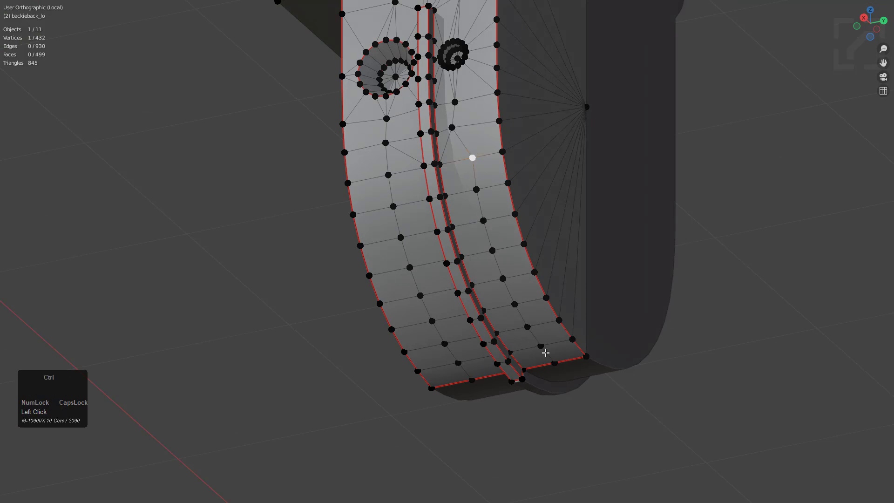
key(shift+KP_1)
middle_drag(554, 349, 535, 332)
scroll(533, 298, down, 1)
key(alt+z)
key(alt+z)
shift+middle_drag(527, 268, 519, 316)
scroll(519, 317, up, 3)
key(g)
key(g)
click(584, 268)
middle_drag(477, 249, 499, 257)
key(alt+a)
Select the column of vertices running down the strip below the large hole and slide it onto that strip's outer edge.
shift+middle_drag(348, 223, 421, 183)
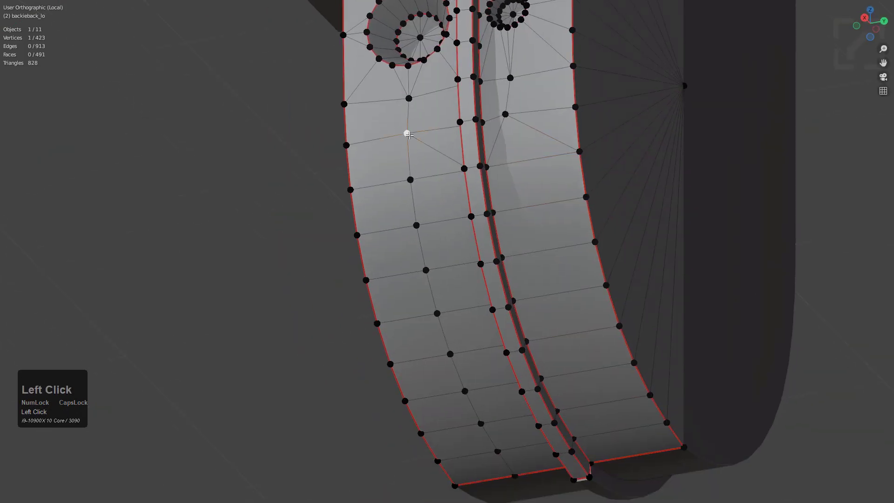
ctrl+click(513, 477)
shift+middle_drag(445, 236, 450, 248)
key(g)
key(g)
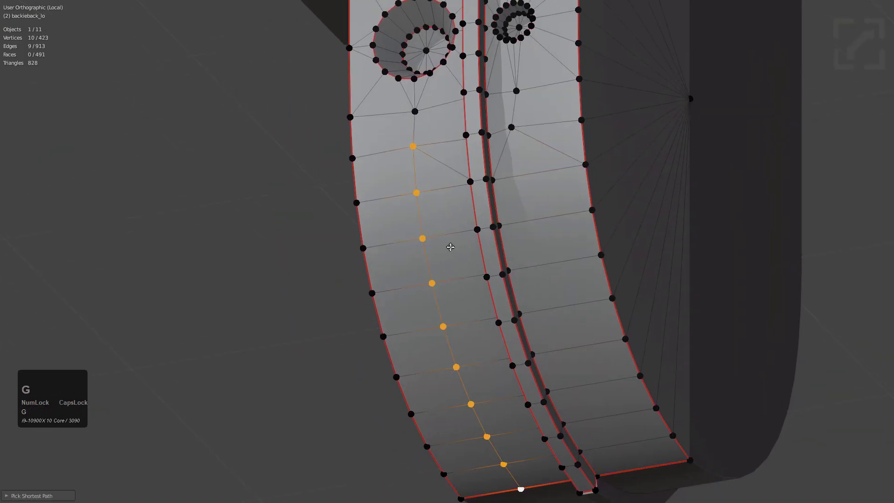
click(364, 267)
shift+middle_drag(417, 186, 436, 242)
key(alt+a)
Slide the two remaining vertices below the small hole onto the groove's edge.
shift+middle_drag(479, 177, 485, 233)
scroll(484, 229, up, 1)
middle_drag(512, 226, 500, 194)
click(487, 207)
click(403, 154)
key(alt+a)
Connect the vertex below the large hole to the groove's edge and dissolve the diagonal edges on both strips.
scroll(479, 196, up, 1)
shift+middle_drag(461, 161, 456, 236)
mouse_move(455, 235)
middle_down()
mouse_move(491, 235)
mouse_move(442, 234)
middle_up()
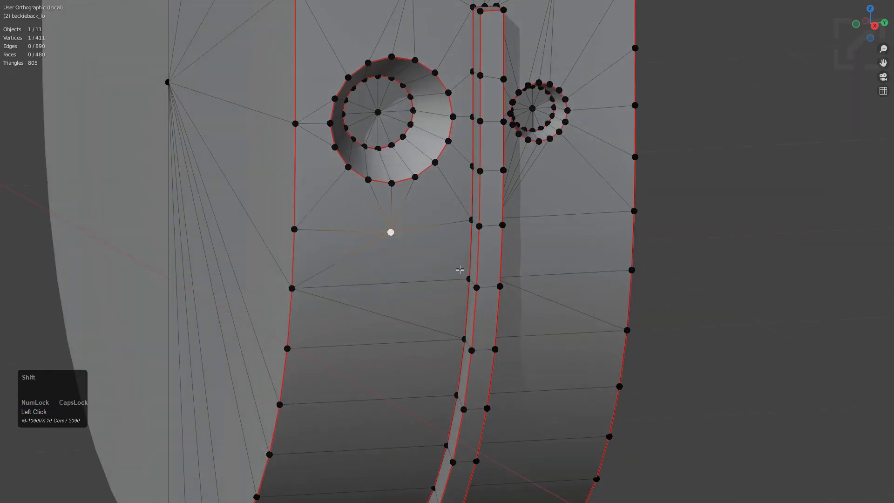
middle_drag(461, 273, 421, 282)
key(j)
key(2)
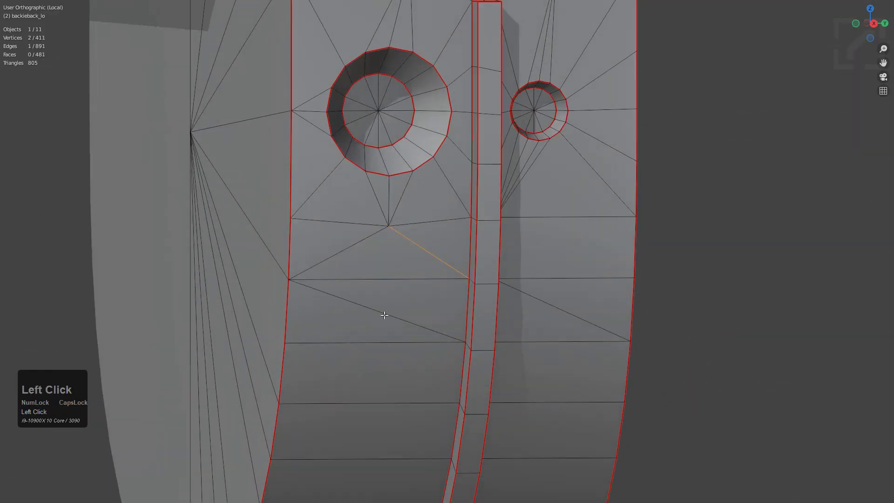
key(ctrl+x)
middle_drag(555, 310, 443, 305)
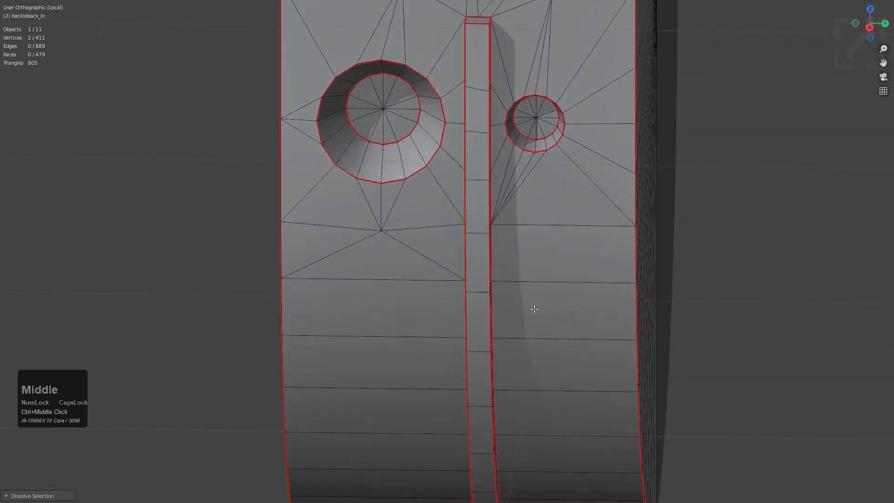
scroll(443, 276, up, 1)
Try to slide the vertex below the large hole onto the groove's edge, and undo the slide.
key(1)
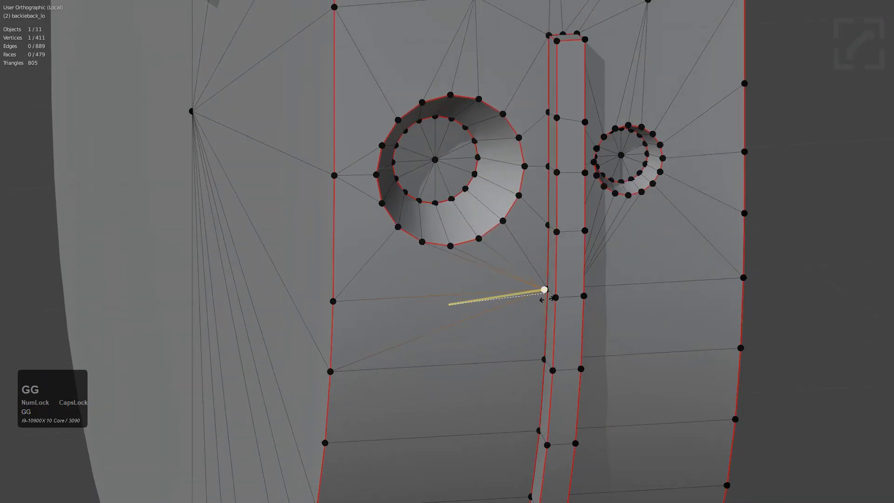
click(561, 298)
middle_drag(513, 295, 479, 307)
click(506, 273)
key(ctrl+z)
Vertex-slide the stray vertices in the row above the groove onto the vertex above the groove's end.
scroll(479, 305, down, 1)
shift+middle_drag(457, 181, 452, 243)
shift+scroll(453, 242, up, 1)
scroll(417, 248, up, 2)
click(450, 177)
click(463, 141)
key(g)
key(g)
click(588, 168)
click(478, 163)
click(591, 237)
key(g)
key(g)
scroll(555, 236, up, 2)
Merge the stray vertex above the small hole into its neighbour and view the housing in Object Mode.
key(2)
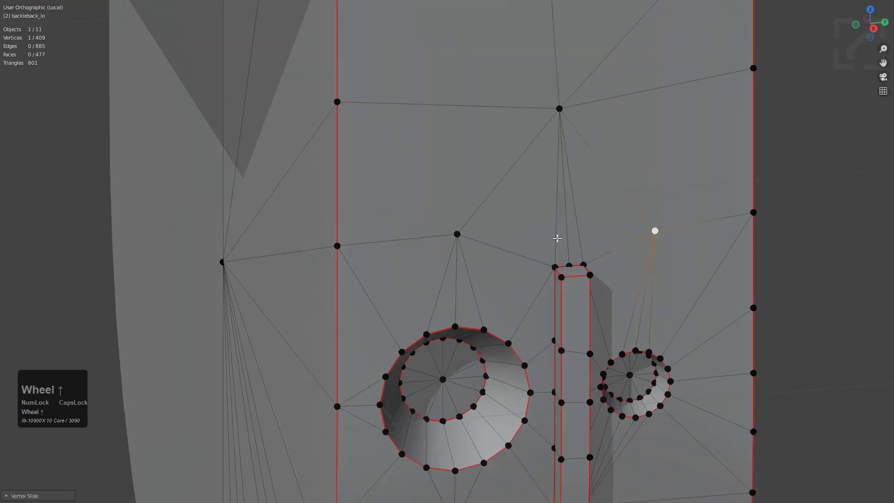
click(642, 311)
scroll(616, 308, down, 3)
middle_drag(525, 277, 531, 276)
key(Tab)
scroll(527, 271, down, 4)
mouse_move(453, 264)
middle_down()
mouse_move(495, 259)
mouse_move(454, 240)
mouse_move(469, 225)
mouse_move(444, 154)
mouse_move(451, 254)
middle_up()
Slide the inner loop edges below the first hole on the curved face onto the centre line to merge them.
key(Tab)
scroll(451, 253, up, 4)
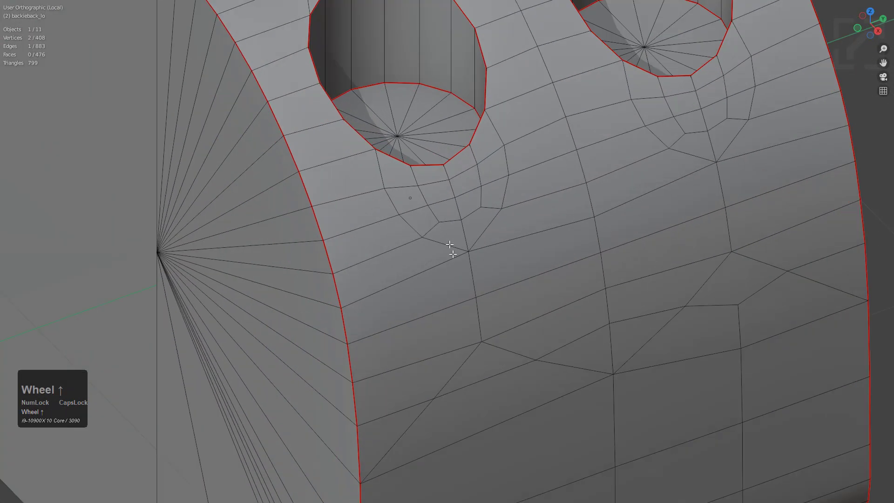
click(484, 202)
key(g)
key(g)
key(1)
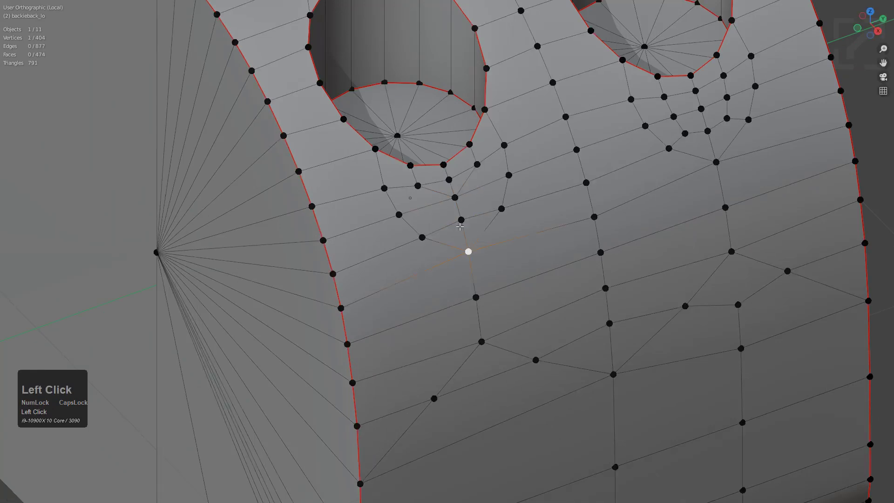
Dissolve the two lowest outer-loop edges below that hole and slide their stray end vertices onto the centre line.
key(2)
key(ctrl+x)
key(1)
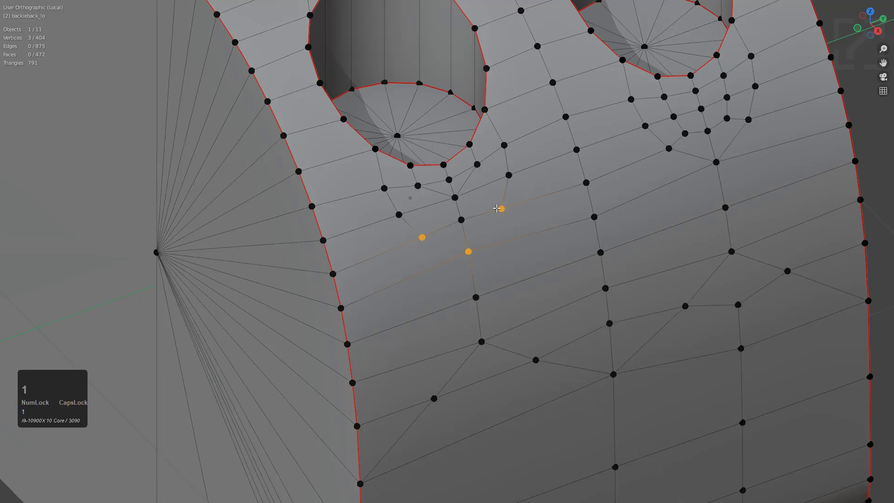
click(443, 222)
key(g)
key(g)
click(413, 221)
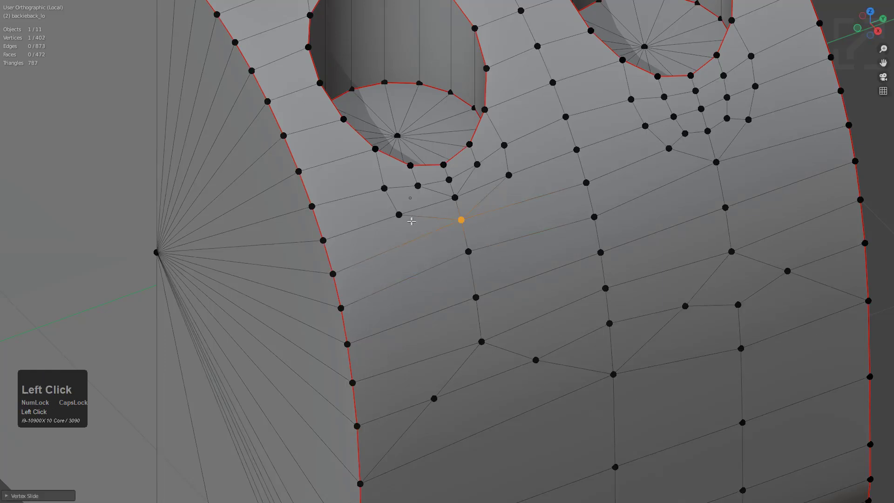
Slide the next pair of outer-loop vertices below the hole onto the centre line and check the surface in Object Mode.
click(486, 194)
key(g)
key(g)
click(465, 205)
key(Tab)
middle_drag(479, 216, 466, 247)
key(Tab)
scroll(464, 225, up, 4)
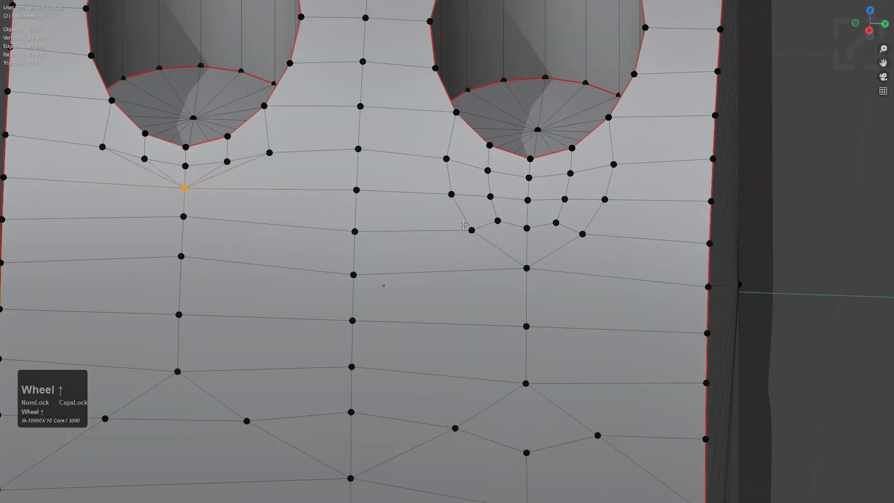
Slide the four outer-loop vertices in the lowest row below the second hole onto the centre line.
key(g)
click(541, 223)
click(556, 223)
key(g)
key(g)
click(497, 226)
click(582, 234)
key(g)
key(g)
click(510, 224)
click(473, 229)
key(g)
key(g)
click(547, 233)
Slide the vertices of the next row up below the second hole onto the same centre line.
click(487, 199)
key(g)
key(g)
click(552, 200)
click(565, 199)
key(g)
key(g)
click(492, 194)
click(531, 200)
click(452, 194)
key(g)
key(g)
click(551, 197)
Slide the two outermost vertices closest to the second hole's lower rim into their inner neighbours.
click(445, 157)
key(g)
key(g)
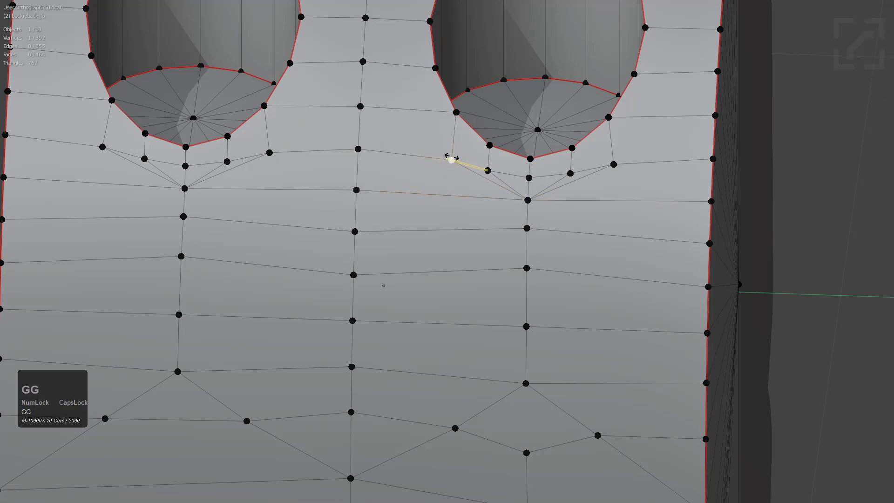
click(505, 168)
key(g)
key(g)
click(551, 173)
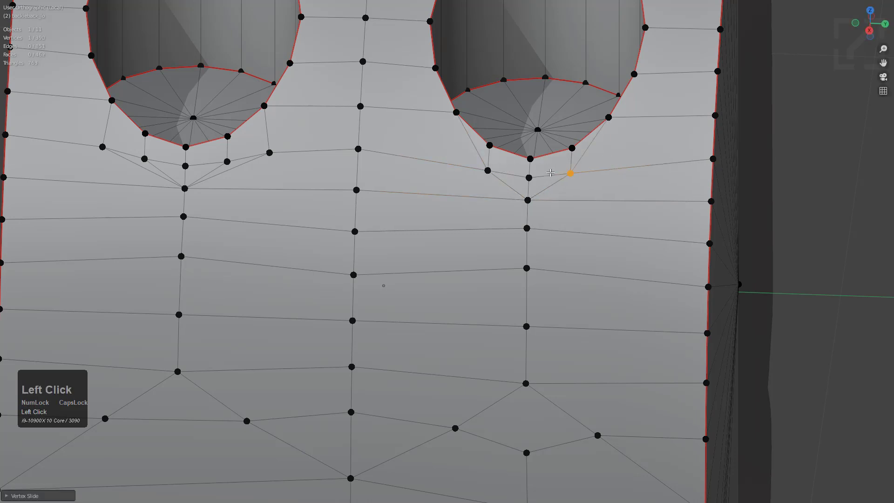
Slide the two outermost vertices under the first hole's lower rim into their inner neighbours.
click(275, 148)
key(g)
key(g)
click(209, 149)
click(95, 139)
key(g)
key(g)
click(173, 148)
Slide the inner loop vertices above the first hole together to merge them.
scroll(273, 177, down, 3)
middle_drag(273, 177, 380, 199)
key(2)
scroll(379, 199, up, 3)
key(1)
click(300, 217)
key(g)
key(g)
click(334, 201)
click(374, 195)
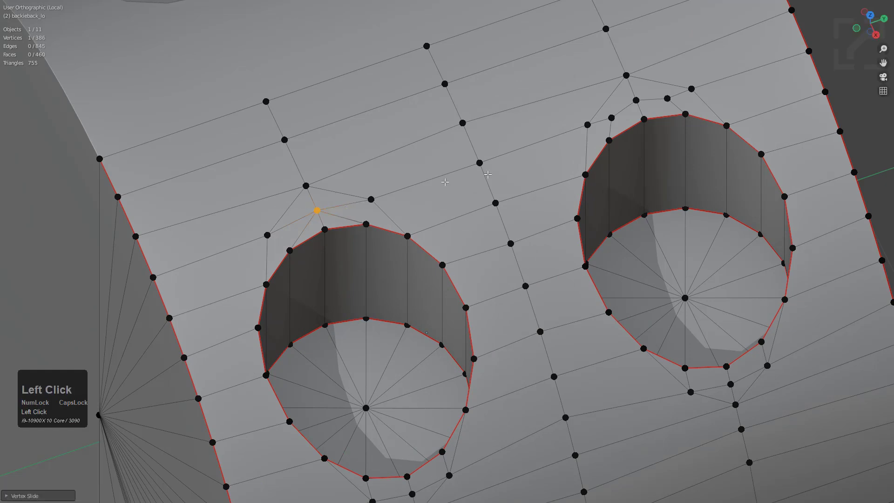
Slide the stray inner vertices above the second hole together to merge them.
click(611, 119)
click(667, 98)
key(g)
key(g)
click(593, 114)
Inspect the rounded ridge, side face and overall surface of the housing in Edit Mode and Object Mode.
scroll(559, 149, down, 4)
middle_drag(529, 177, 473, 259)
scroll(467, 213, down, 1)
scroll(466, 212, down, 3)
scroll(464, 275, down, 1)
scroll(464, 275, up, 4)
scroll(559, 178, up, 3)
scroll(558, 178, up, 5)
click(531, 213)
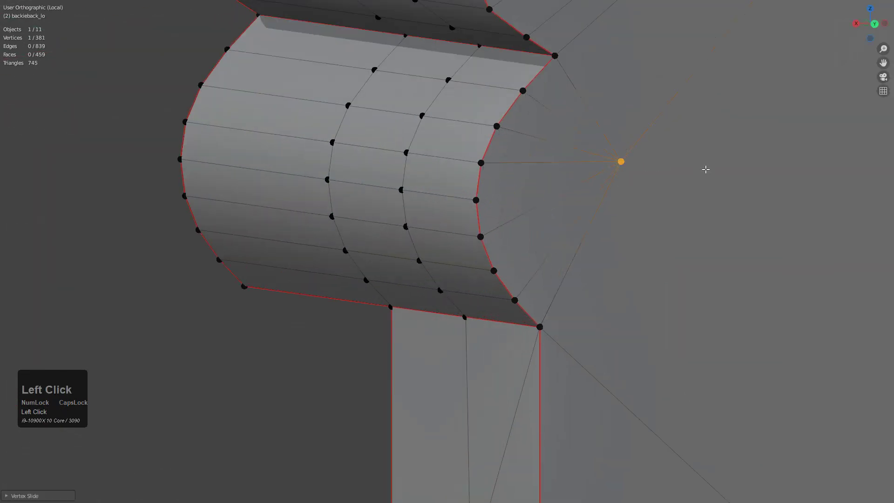
click(705, 169)
scroll(522, 200, down, 4)
middle_drag(522, 200, 649, 225)
shift+middle_drag(379, 200, 488, 206)
scroll(547, 258, down, 4)
middle_drag(546, 257, 477, 282)
scroll(452, 254, down, 2)
scroll(489, 275, down, 2)
key(Tab)
shift+middle_drag(463, 217, 474, 307)
key(Tab)
middle_drag(456, 253, 473, 253)
key(alt+a)
middle_drag(190, 105, 479, 219)
Select the whole housing mesh, restore the full workspace and show all of its UVs.
key(a)
key(ctrl+alt+space)
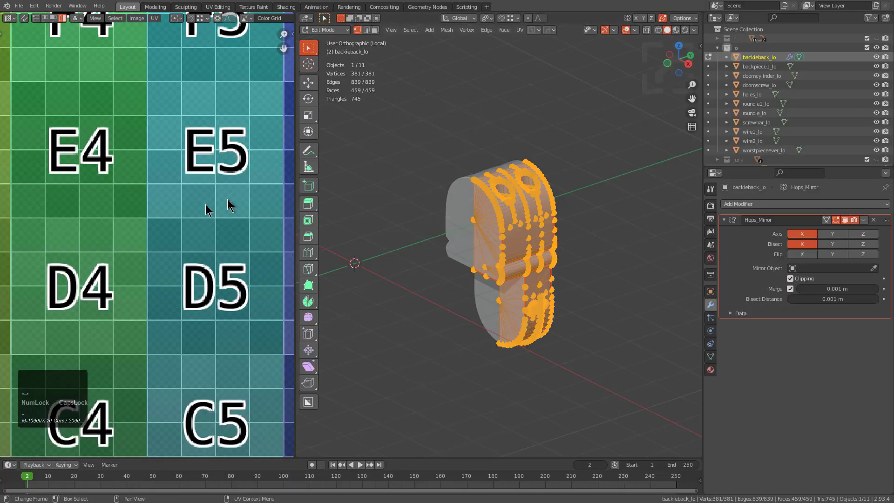
scroll(256, 218, down, 3)
key(a)
middle_drag(211, 197, 216, 227)
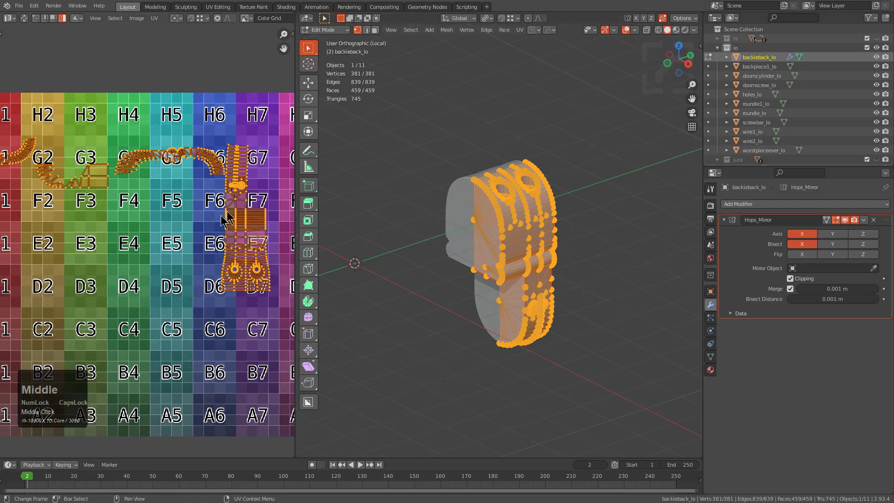
Examine the housing's existing UV islands against the selected mesh half.
middle_drag(470, 222, 470, 220)
middle_drag(99, 181, 136, 196)
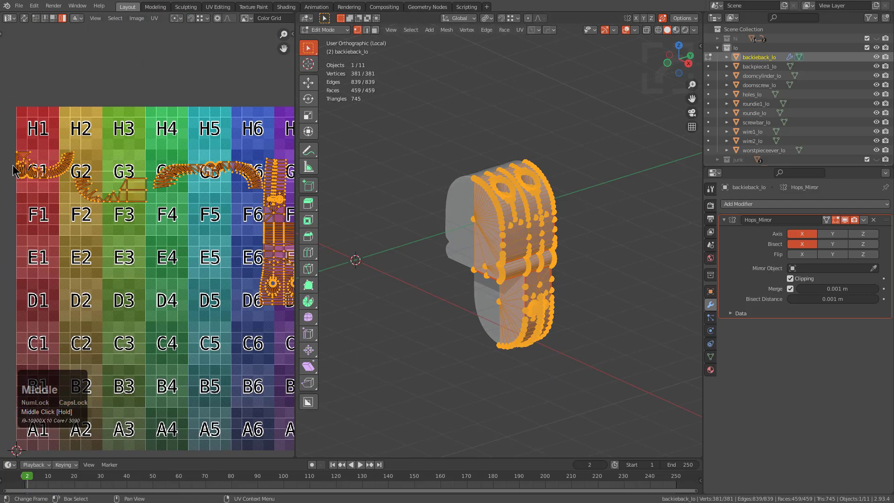
scroll(200, 222, up, 4)
scroll(194, 211, down, 2)
middle_drag(194, 210, 71, 220)
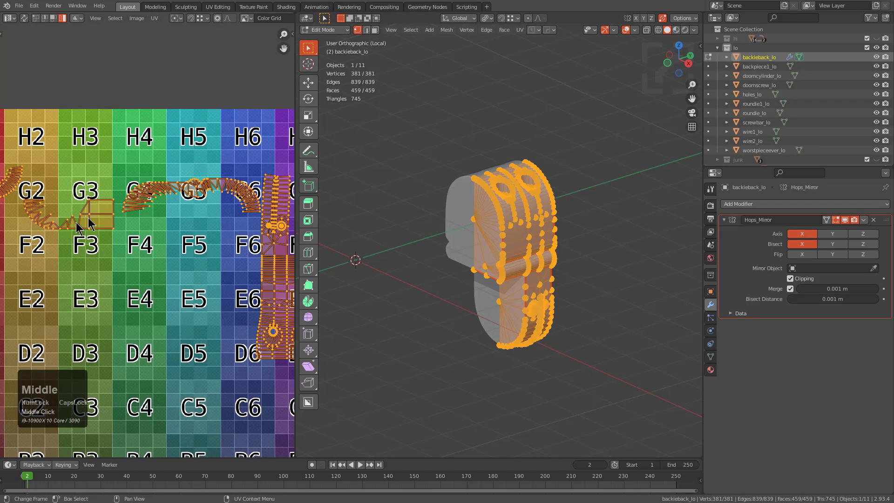
scroll(140, 224, down, 3)
scroll(144, 207, up, 3)
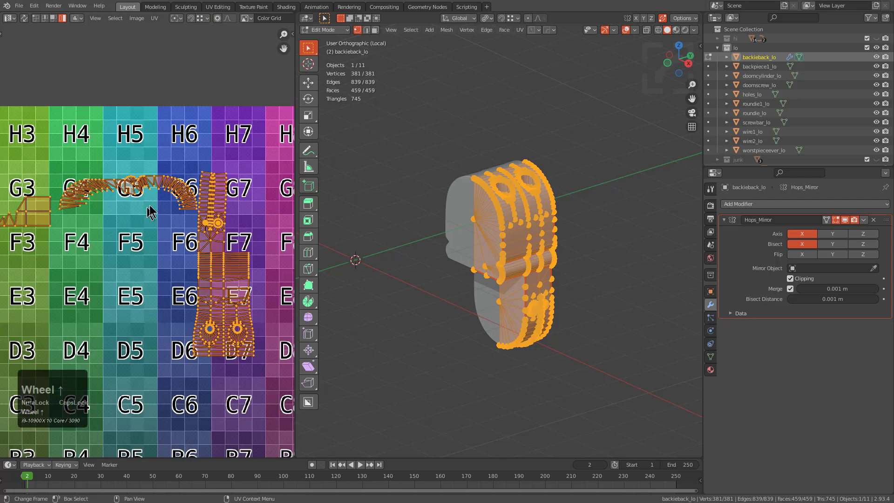
key(alt+a)
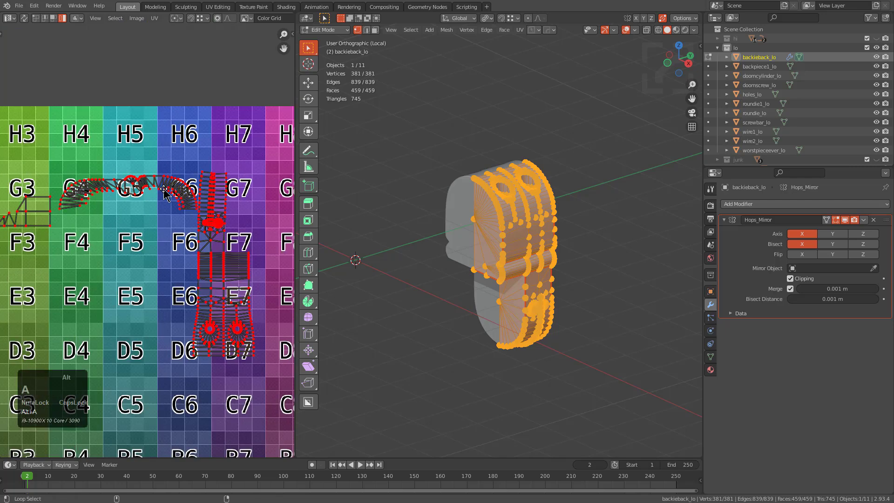
scroll(549, 219, up, 2)
key(alt+a)
middle_drag(504, 230, 517, 228)
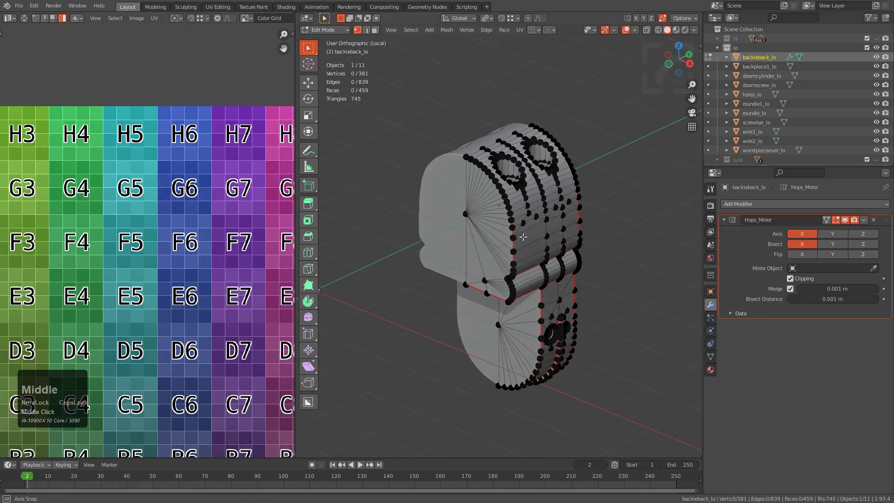
key(a)
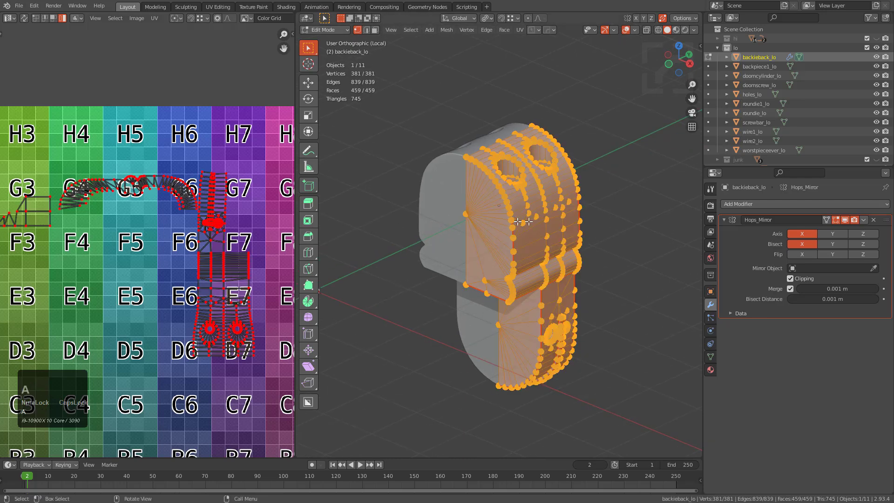
scroll(635, 275, up, 2)
Check the housing in Object Mode, apply its Hops_Mirror modifier and save the file.
key(Tab)
middle_drag(634, 274, 568, 278)
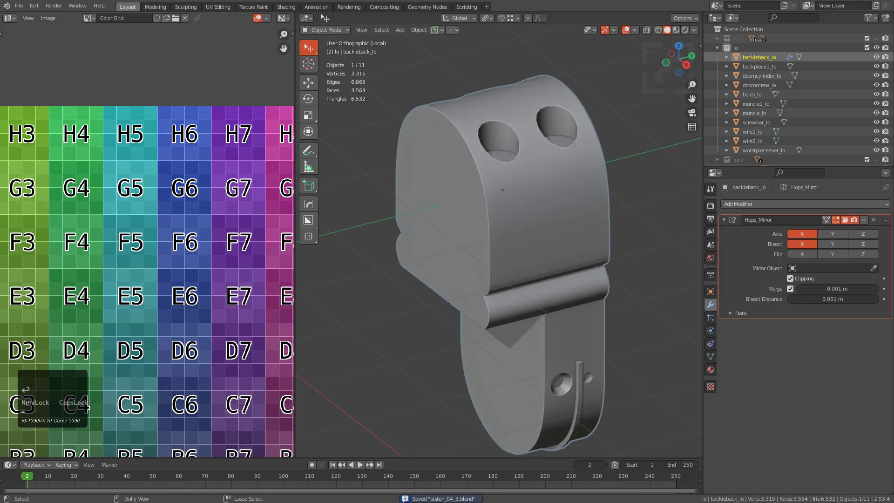
middle_drag(551, 187, 570, 181)
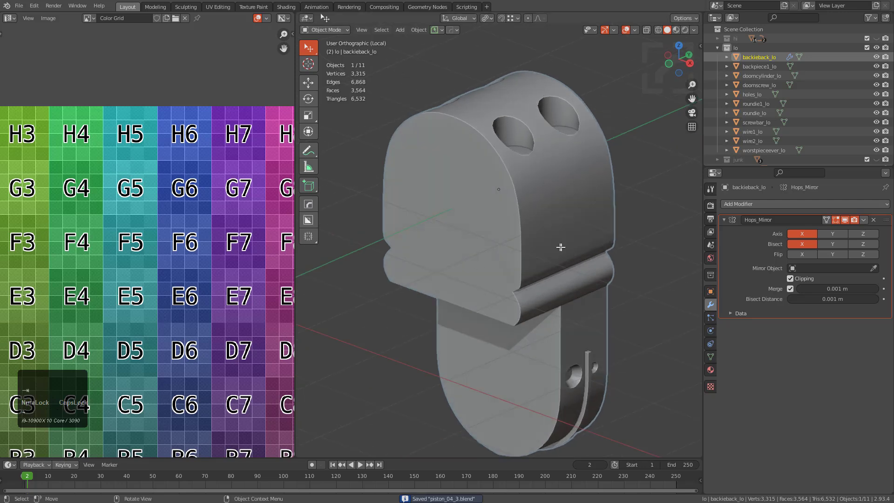
key(Tab)
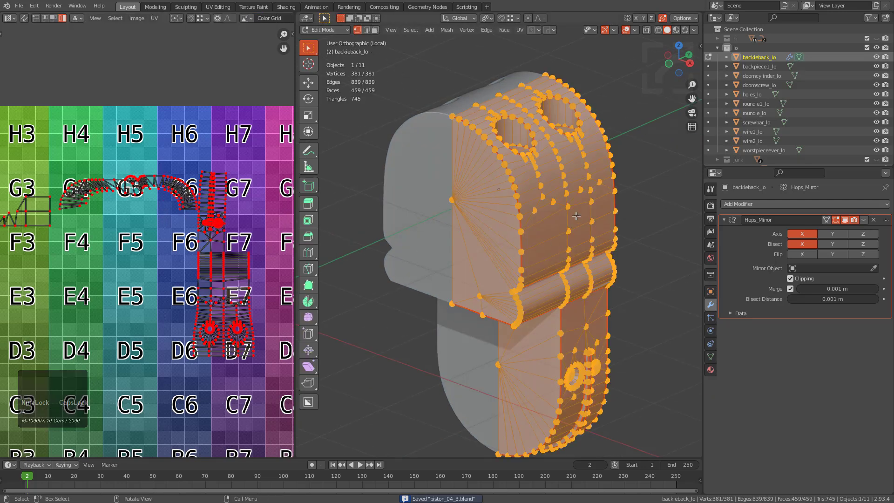
key(Tab)
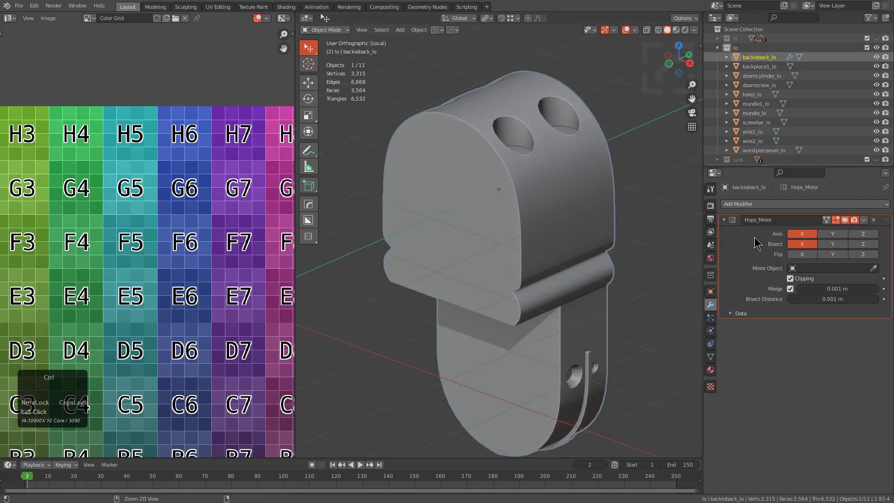
key(ctrl+a)
middle_drag(486, 219, 454, 170)
key(ctrl+s)
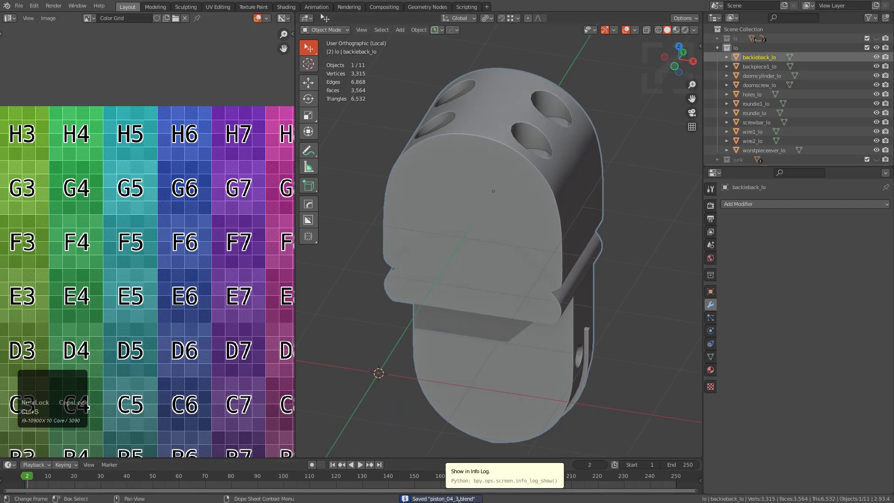
Select the negative-X half of the housing in X-ray top view and unpin its UVs.
middle_drag(528, 266, 544, 224)
key(Tab)
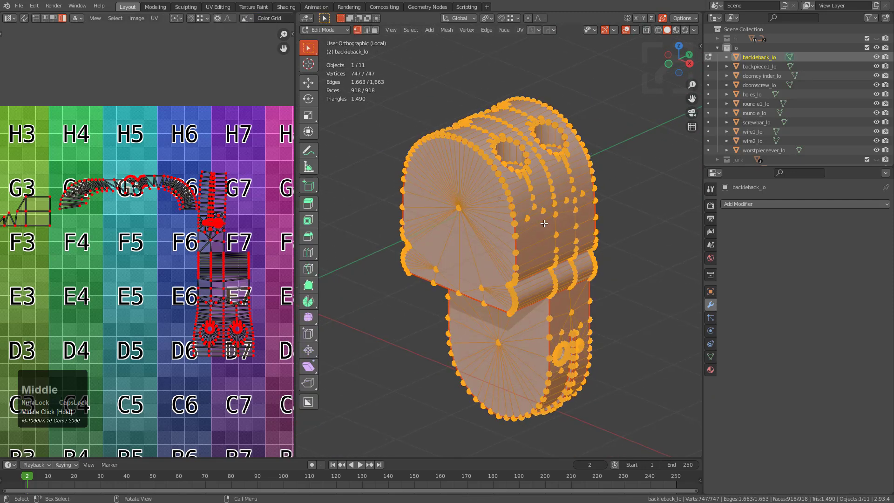
click(545, 225)
middle_drag(137, 163, 144, 160)
key(ctrl+z)
middle_drag(525, 229, 551, 302)
key(alt+z)
key(alt+a)
drag(383, 115, 495, 356)
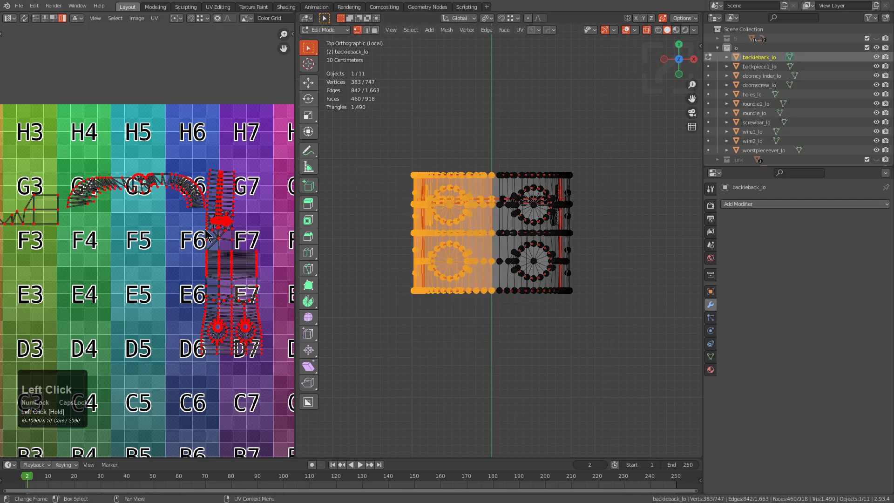
key(a)
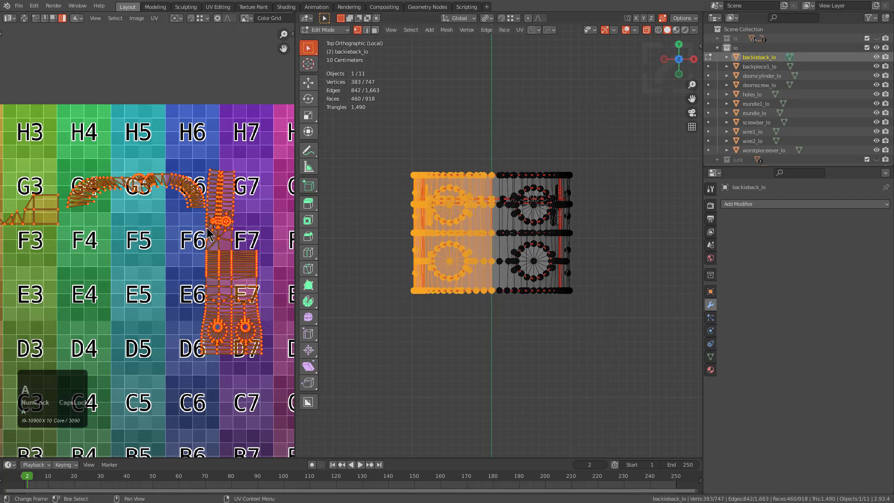
key(p)
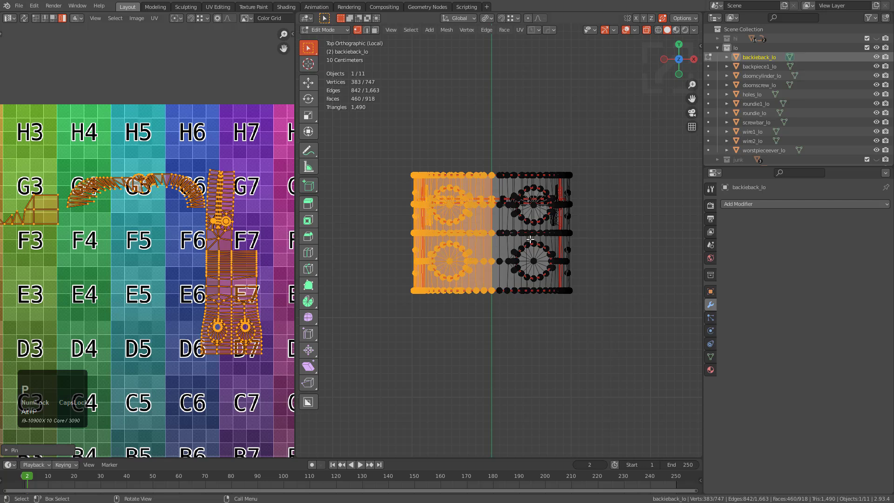
Try unwrapping only the selected half of the housing.
middle_drag(531, 238, 508, 219)
key(u)
click(462, 216)
scroll(146, 240, down, 2)
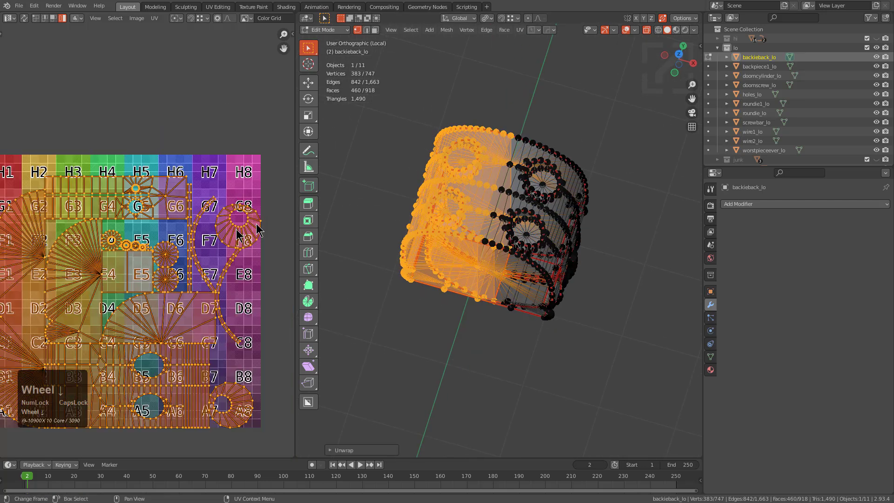
key(ctrl+z)
Compare the UV islands of the two halves by selecting each side of the housing in turn.
key(a)
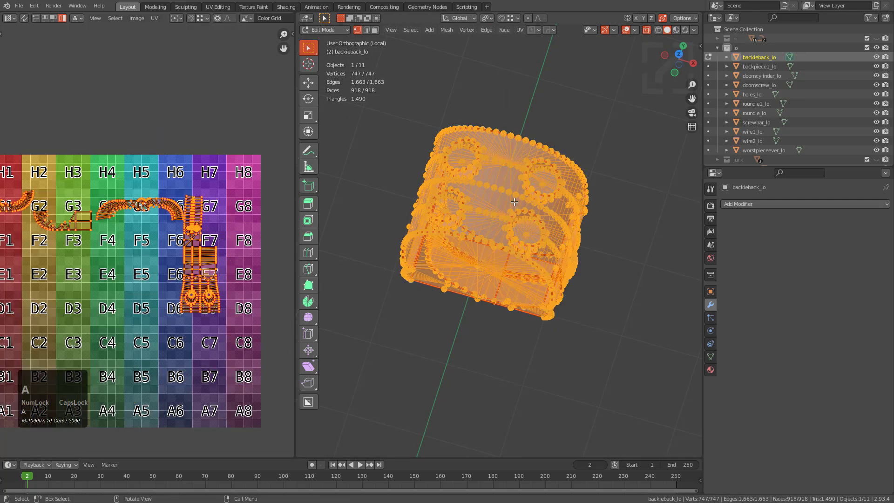
scroll(207, 238, up, 1)
click(210, 235)
scroll(542, 226, up, 1)
key(alt+a)
middle_drag(457, 199, 464, 205)
key(b)
drag(394, 78, 457, 305)
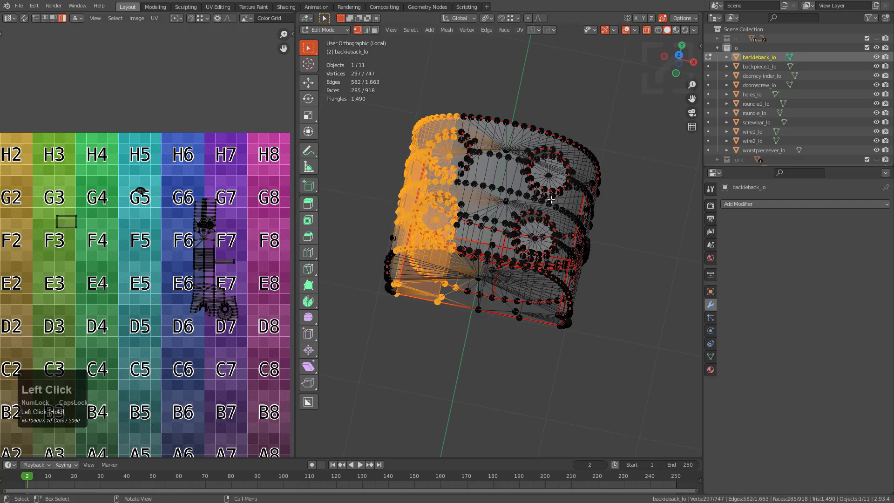
key(alt+a)
key(b)
drag(630, 112, 526, 353)
key(alt+a)
Try unwrapping the entire housing mesh and examine the new UV islands alongside the solid model.
key(a)
key(u)
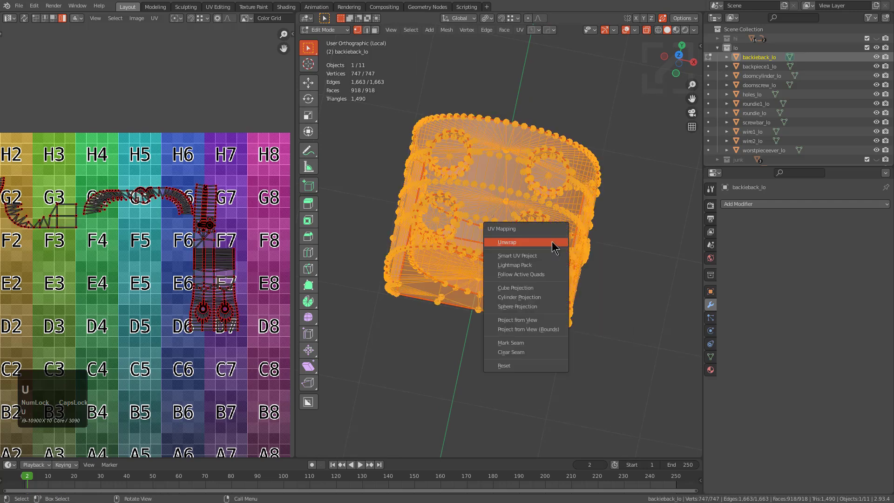
click(554, 242)
shift+middle_drag(218, 233, 249, 214)
key(alt+a)
shift+middle_drag(193, 196, 193, 208)
middle_drag(469, 254, 474, 214)
key(alt+z)
middle_click(474, 214)
middle_drag(228, 208, 197, 213)
middle_drag(472, 217, 433, 213)
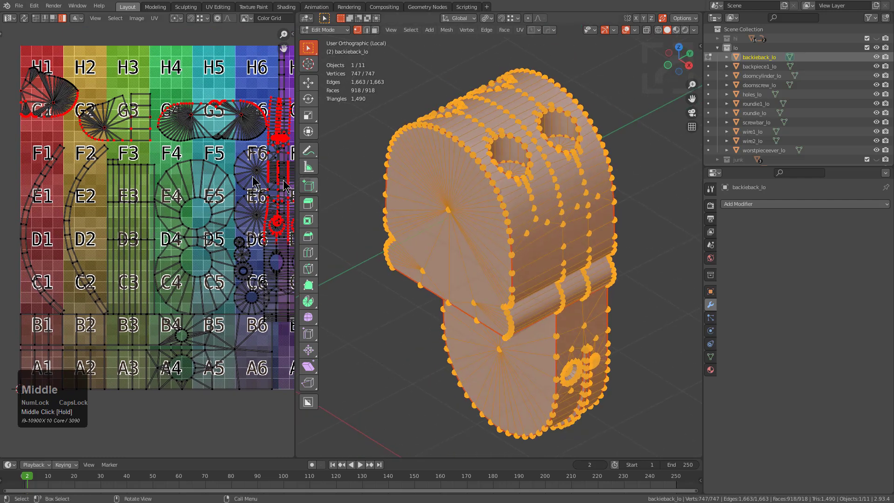
middle_drag(228, 177, 193, 191)
key(ctrl+z)
Select the edges along the ledge under the rounded upper part and toggle their sharp marking.
key(alt+a)
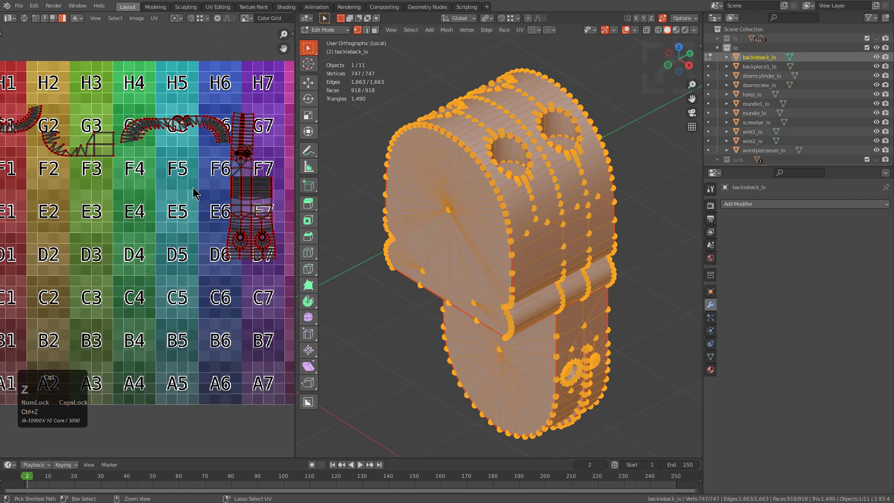
key(alt+a)
middle_drag(504, 240, 460, 239)
scroll(460, 239, up, 3)
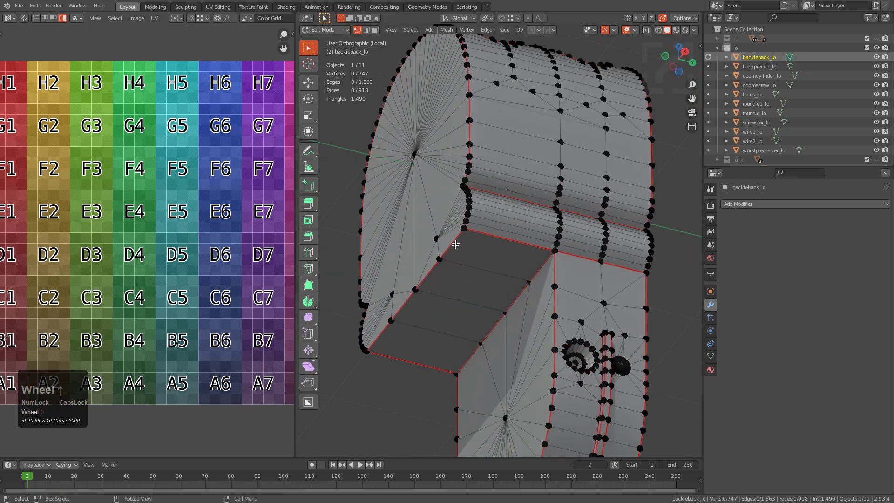
middle_drag(516, 289, 517, 245)
key(2)
ctrl+click(450, 271)
key(q)
click(498, 250)
key(alt+a)
shift+middle_drag(605, 308, 537, 234)
scroll(536, 234, up, 2)
scroll(537, 234, up, 4)
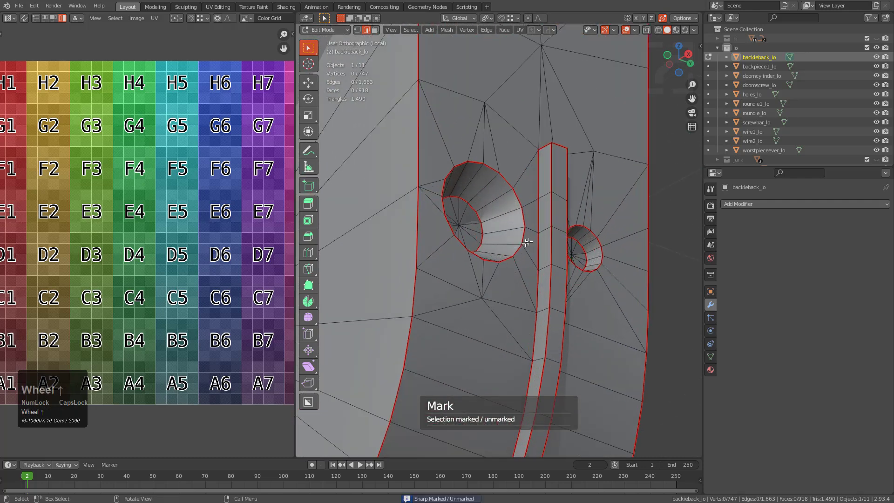
Select the edge loops along the curved slot in the lower wall and follow them round to the housing's underside.
scroll(538, 245, down, 3)
alt+shift+click(513, 333)
scroll(513, 333, down, 3)
middle_drag(511, 336, 500, 309)
scroll(500, 309, up, 2)
scroll(457, 329, down, 3)
scroll(437, 303, up, 3)
alt+click(461, 322)
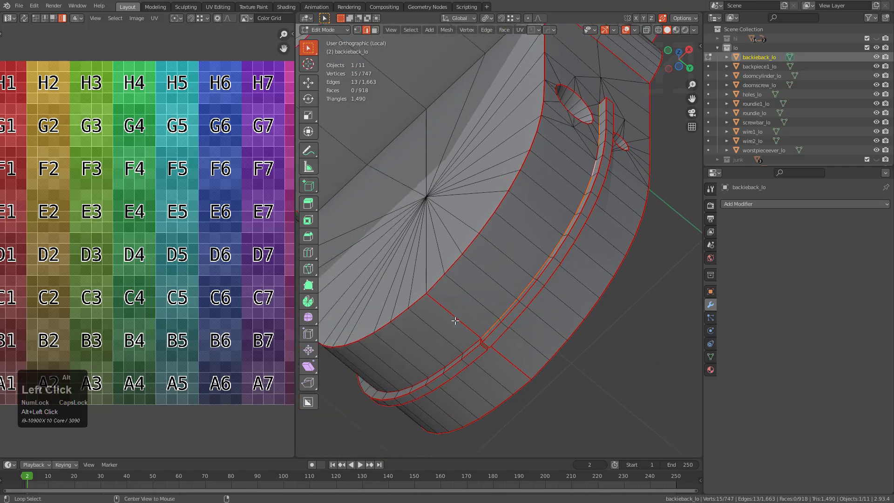
Delete the two stray faces where the curved slot crosses the housing's centre line.
scroll(524, 312, up, 3)
key(1)
key(alt+z)
click(491, 297)
key(KP_Decimal)
scroll(569, 314, up, 2)
middle_drag(497, 293, 504, 197)
scroll(504, 197, up, 3)
key(3)
key(KP_Decimal)
shift+click(459, 255)
key(x)
click(447, 283)
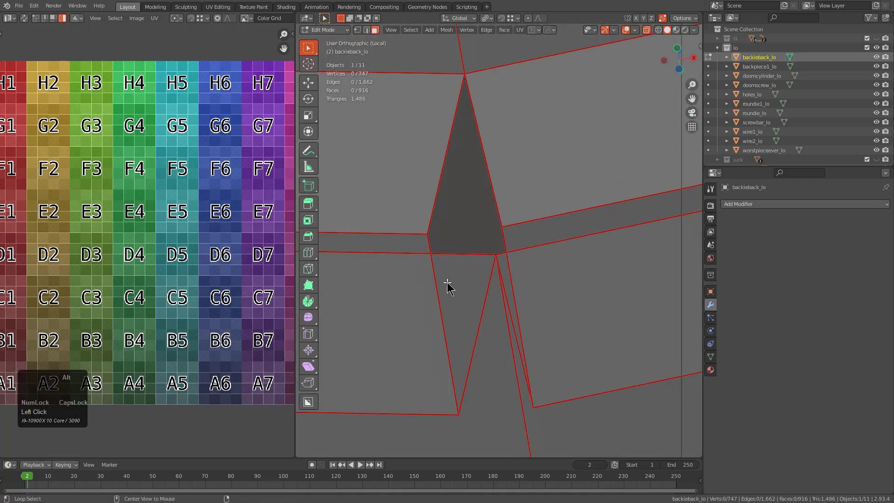
Merge the two split vertex pairs on the slot's centre line at their centers.
key(1)
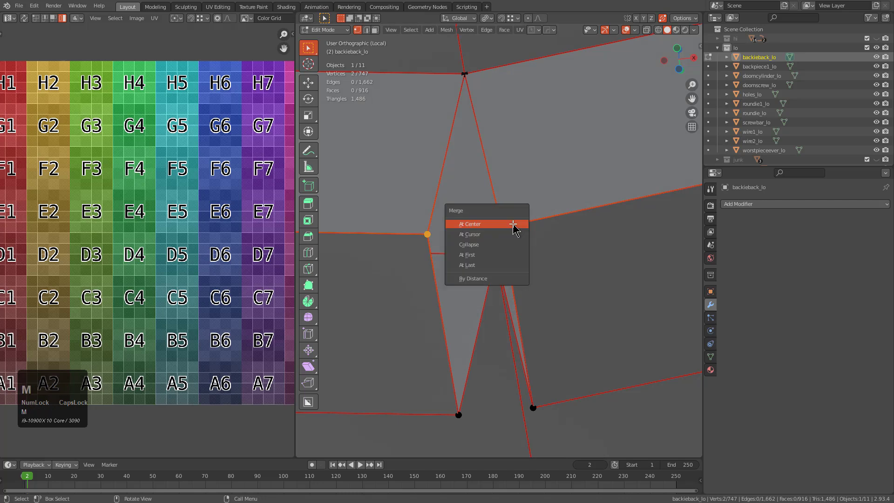
click(498, 225)
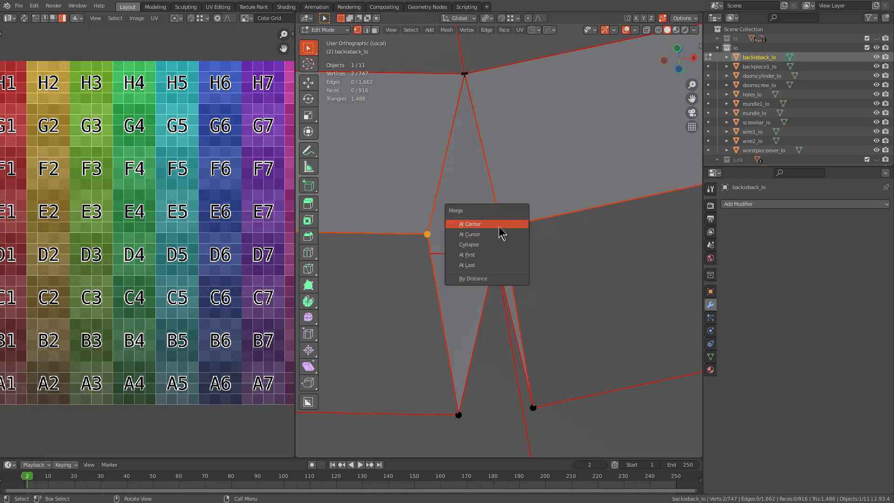
click(450, 403)
shift+click(542, 395)
key(shift+r)
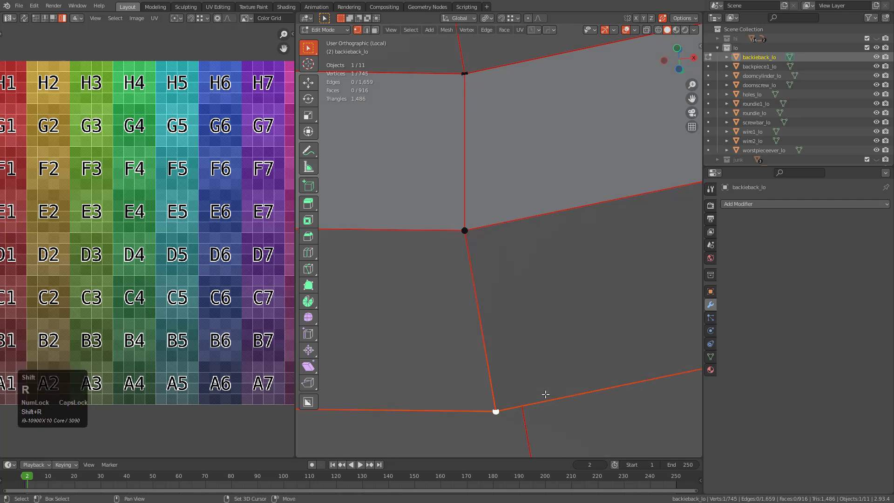
Select the centre edge loop running across the curved lower wall and toggle its sharp marking.
scroll(536, 373, down, 6)
key(2)
alt+click(487, 200)
scroll(516, 196, down, 7)
key(q)
click(549, 193)
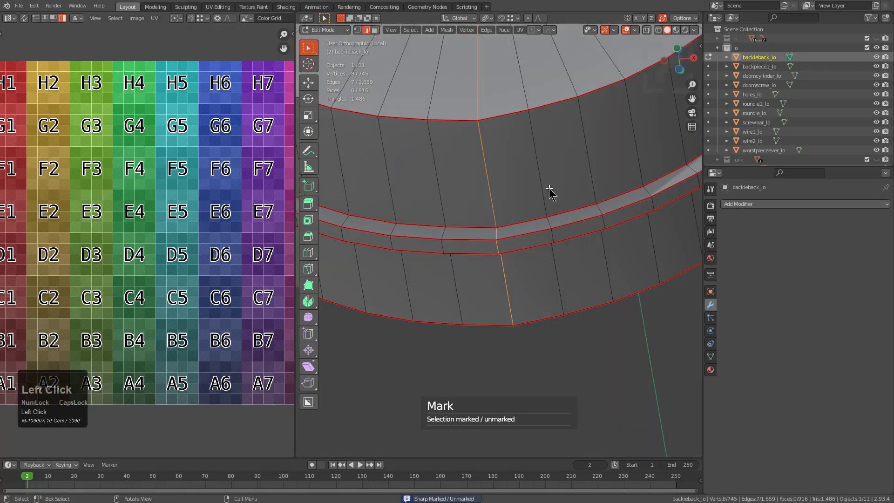
Select the floors and walls of the two front round holes in the upper part and examine their UV islands.
key(alt+a)
alt+scroll(549, 193, down, 2)
scroll(550, 194, down, 5)
scroll(530, 235, down, 4)
shift+middle_drag(518, 126, 475, 326)
scroll(521, 304, up, 5)
shift+middle_drag(577, 171, 475, 298)
shift+middle_drag(475, 298, 496, 270)
middle_drag(496, 270, 508, 298)
scroll(512, 247, down, 1)
scroll(507, 298, up, 2)
shift+middle_drag(508, 298, 466, 321)
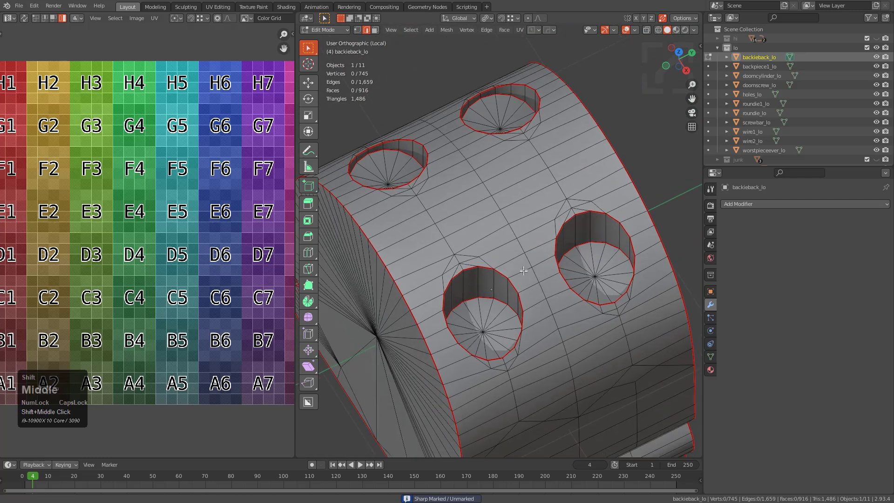
scroll(461, 321, up, 2)
key(3)
key(1)
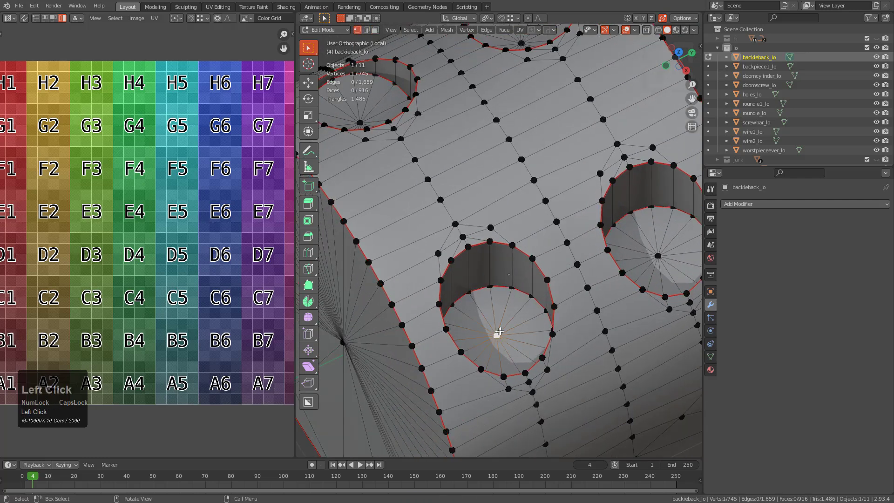
key(ctrl+KP_Add)
key(ctrl+KP_Add)
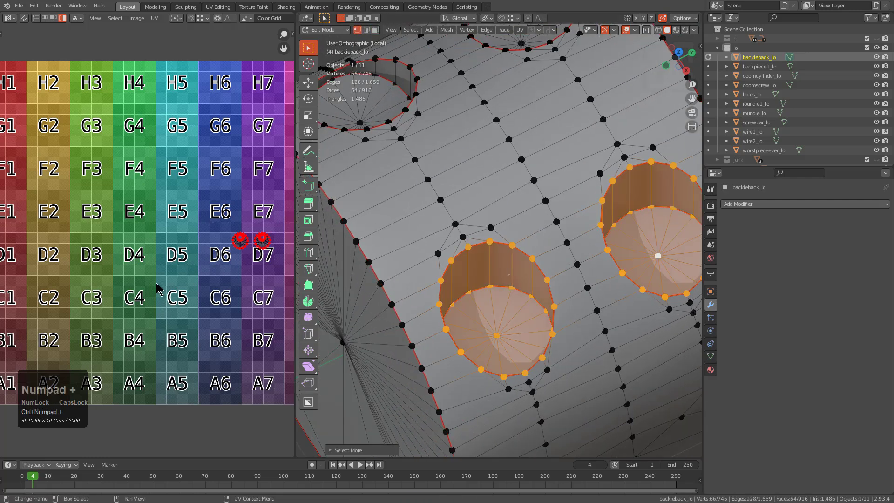
scroll(202, 258, up, 5)
middle_drag(202, 258, 23, 250)
middle_drag(287, 254, 204, 251)
scroll(203, 252, up, 6)
middle_drag(214, 211, 213, 214)
scroll(212, 214, up, 1)
scroll(213, 244, up, 2)
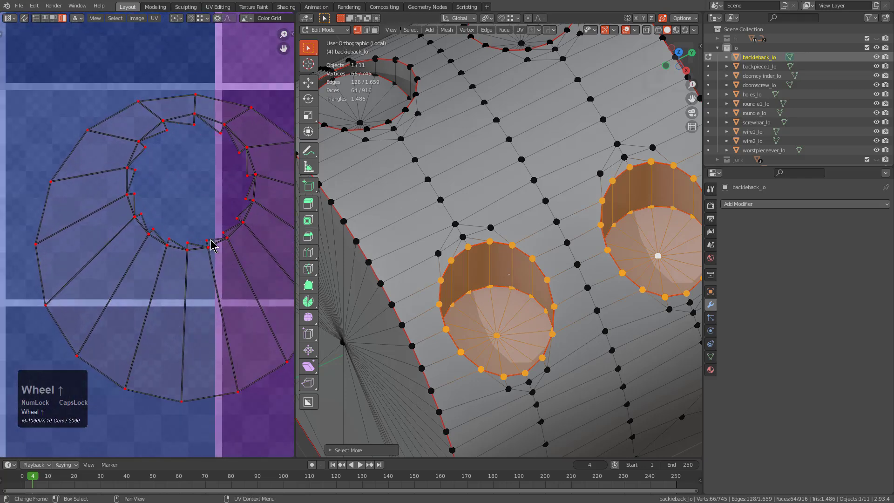
Compare the UVs of one round hole's floor alone with those of its floor and wall together.
key(a)
click(494, 331)
key(ctrl+KP_Add)
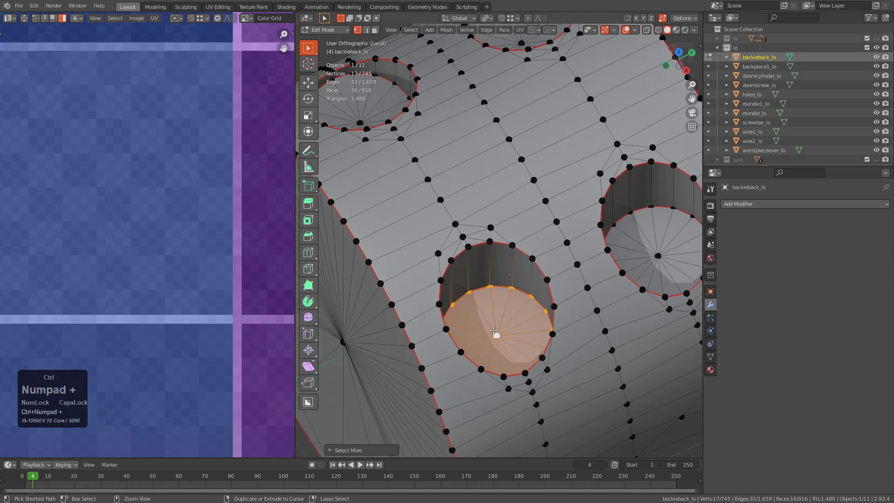
scroll(200, 275, down, 5)
scroll(246, 239, up, 5)
scroll(201, 247, up, 4)
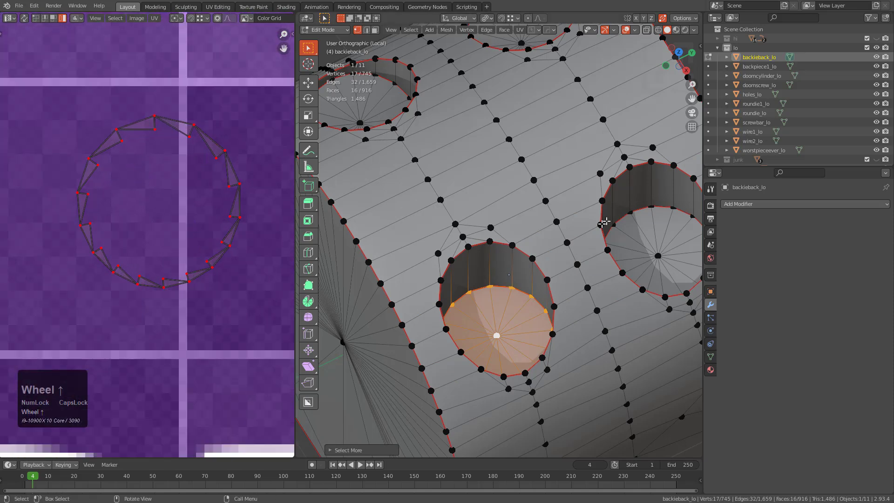
key(ctrl+KP_Add)
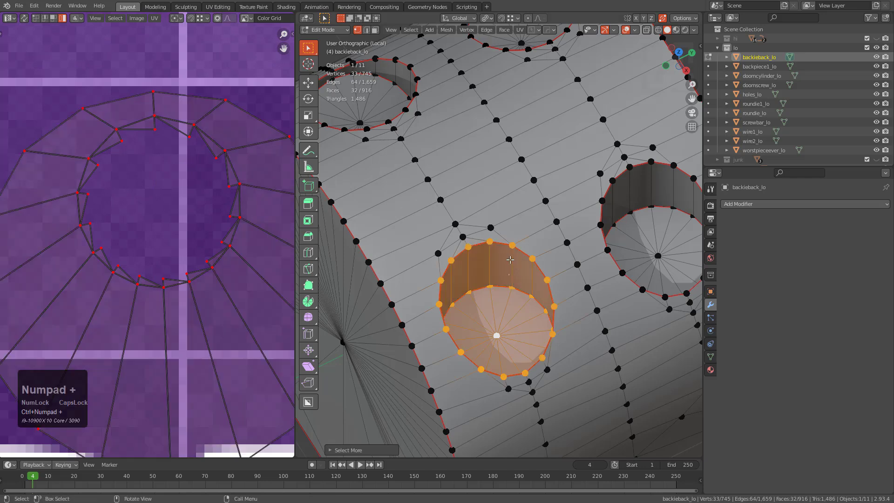
scroll(509, 266, down, 1)
key(ctrl+KP_Subtract)
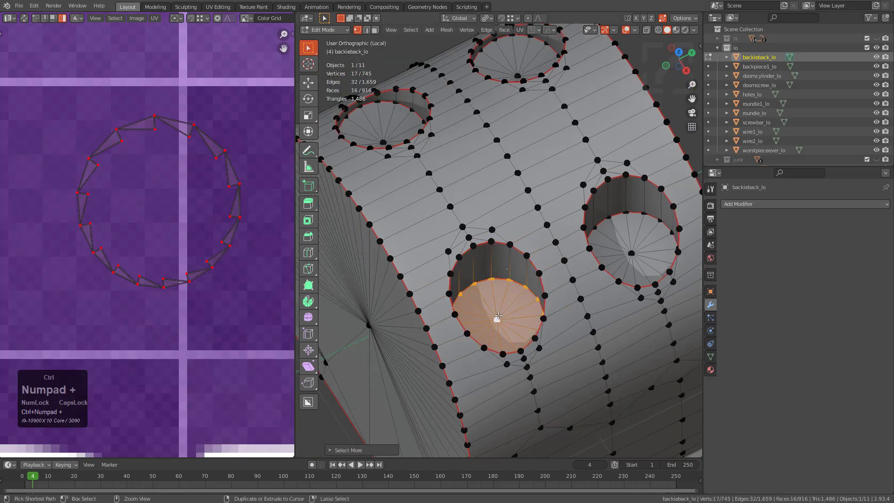
Clear the pins from the UVs of the four round hole floors and check them within the whole mesh's layout.
key(alt+a)
shift+click(632, 253)
scroll(605, 251, down, 3)
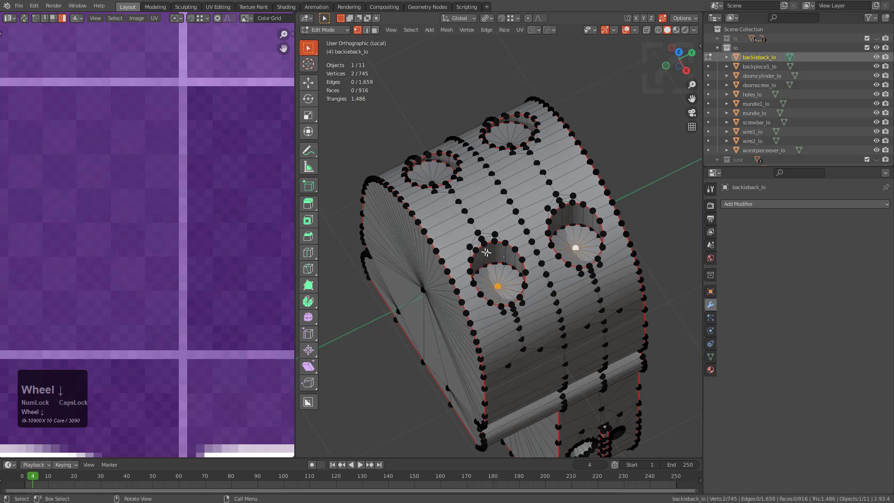
middle_drag(456, 228, 507, 244)
scroll(506, 244, up, 2)
middle_drag(557, 199, 555, 261)
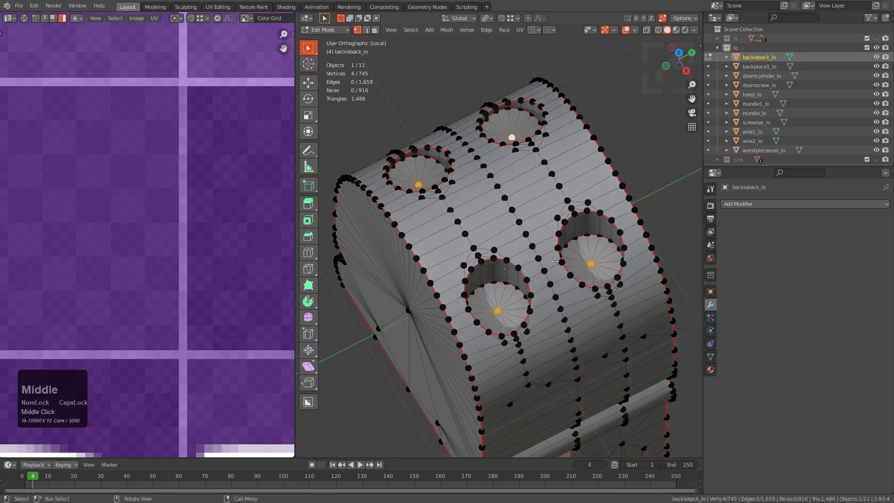
key(ctrl+KP_Add)
key(ctrl+KP_Add)
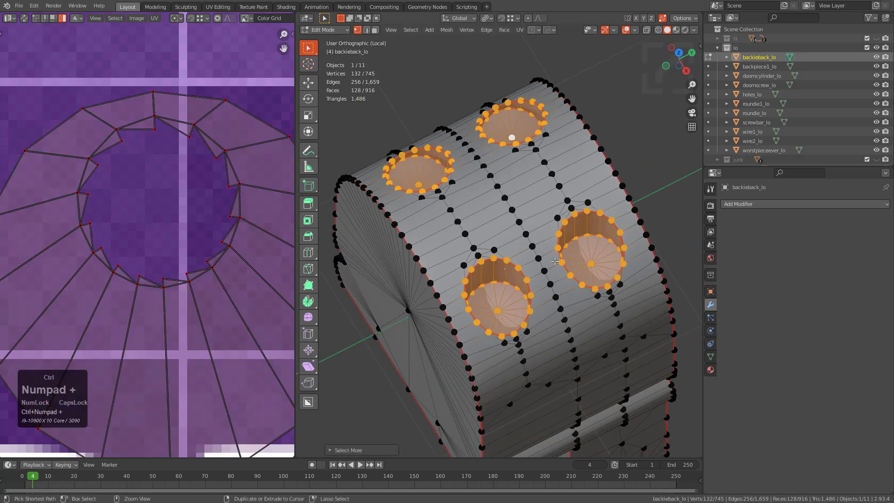
key(ctrl+z)
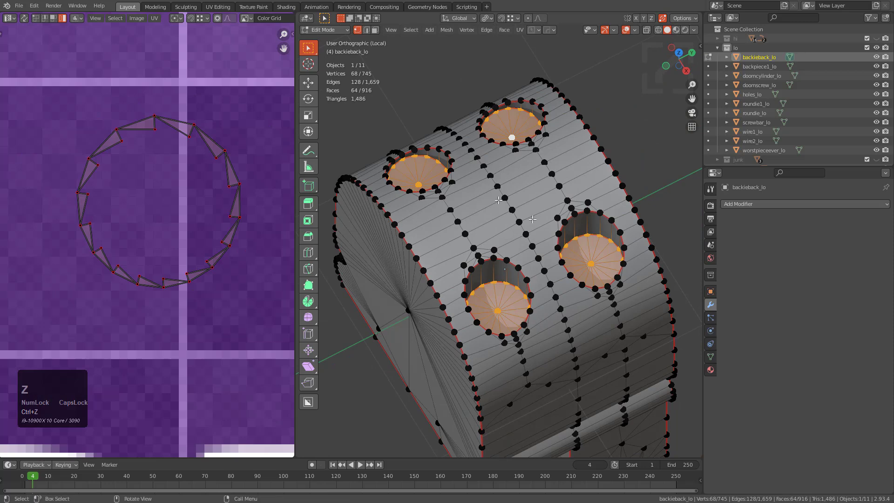
key(a)
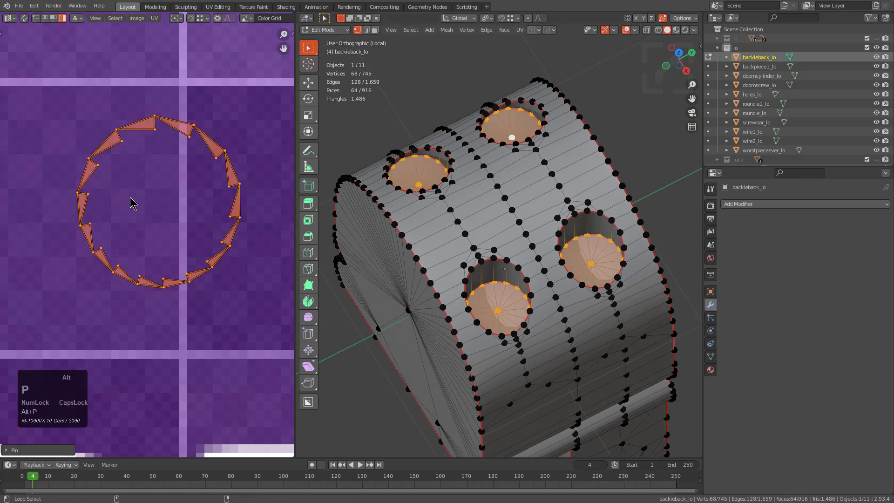
key(alt+a)
key(a)
scroll(174, 205, down, 3)
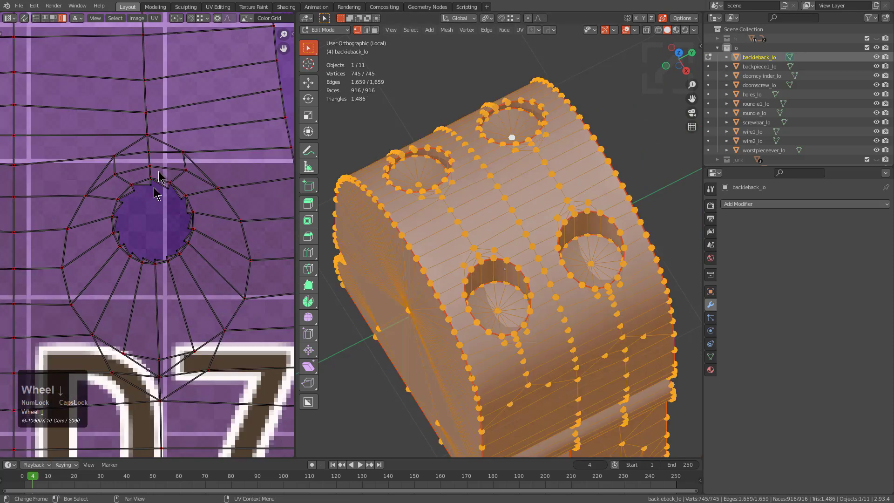
scroll(145, 212, down, 4)
scroll(142, 212, up, 2)
key(alt+a)
key(alt+a)
Select only the floor and wall faces of the curved slot and clear their seams.
middle_drag(519, 267, 512, 235)
scroll(512, 236, up, 2)
key(3)
alt+click(507, 234)
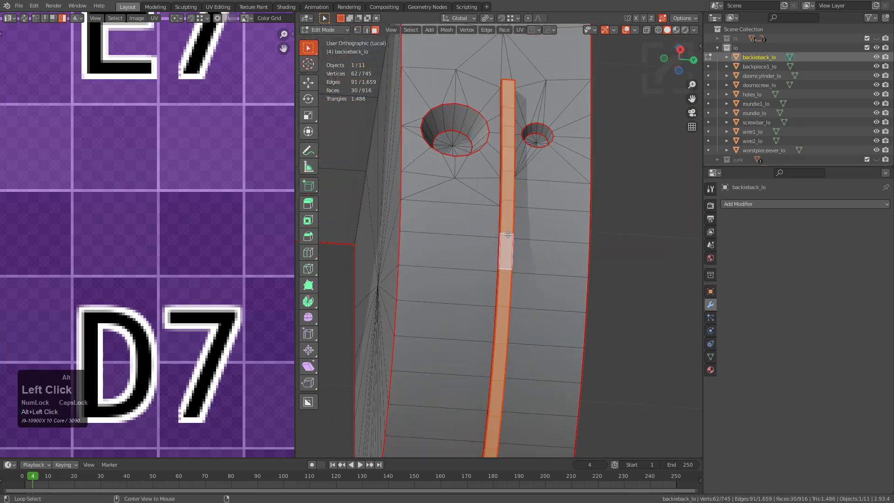
key(ctrl+KP_Add)
scroll(541, 246, up, 3)
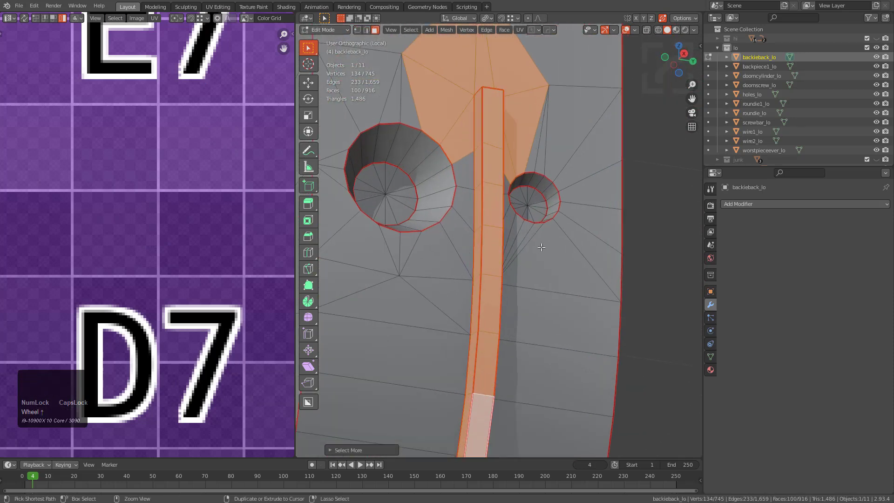
shift+middle_drag(536, 231, 547, 316)
key(c)
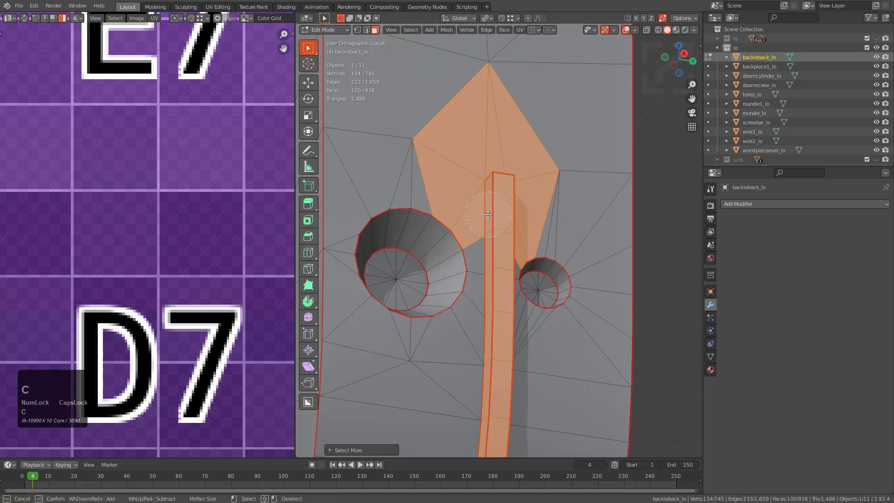
middle_click(449, 203)
mouse_move(449, 203)
middle_down()
mouse_move(499, 90)
mouse_move(557, 194)
middle_up()
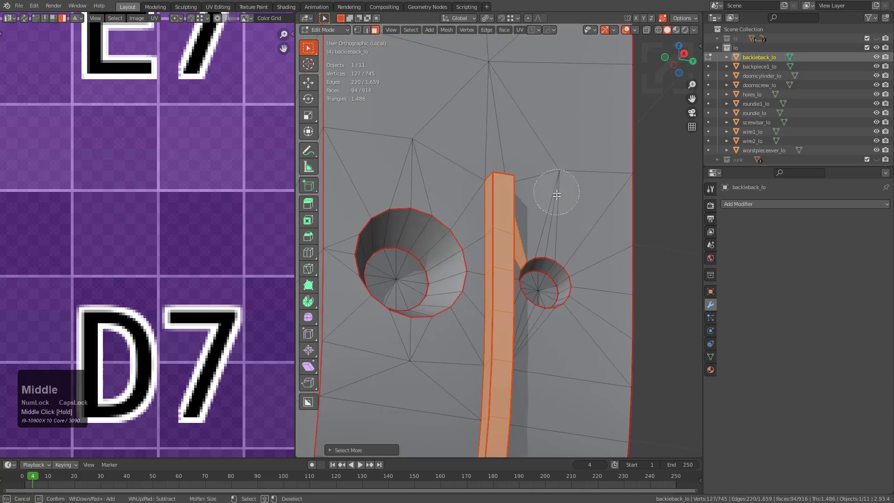
right_click(543, 251)
key(ctrl+e)
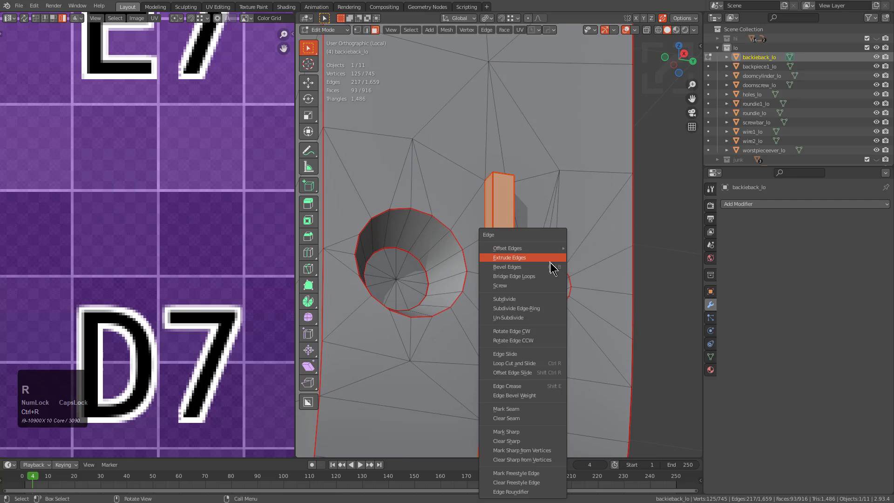
click(527, 420)
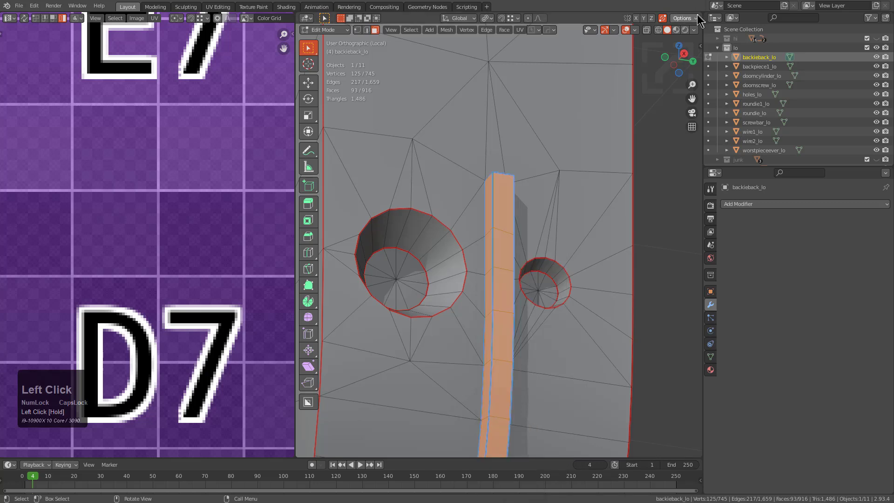
Check the Live Unwrap option and examine the UV layout of the entire housing mesh.
click(683, 18)
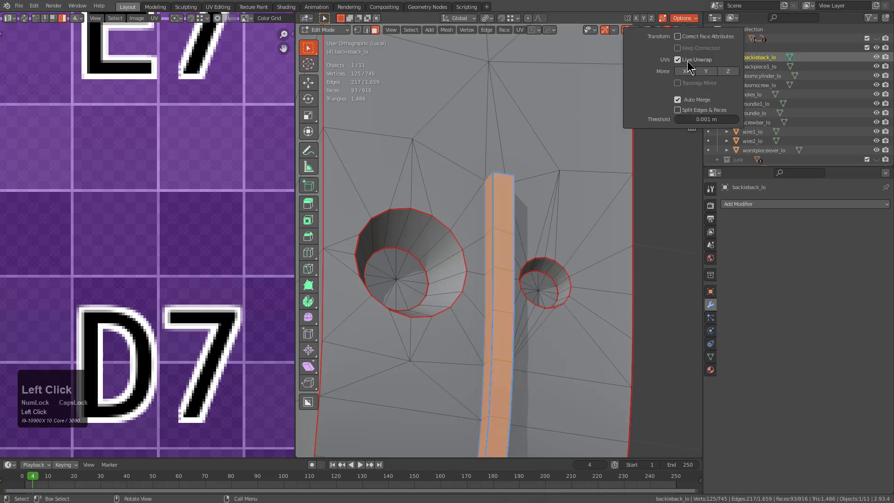
scroll(492, 269, down, 2)
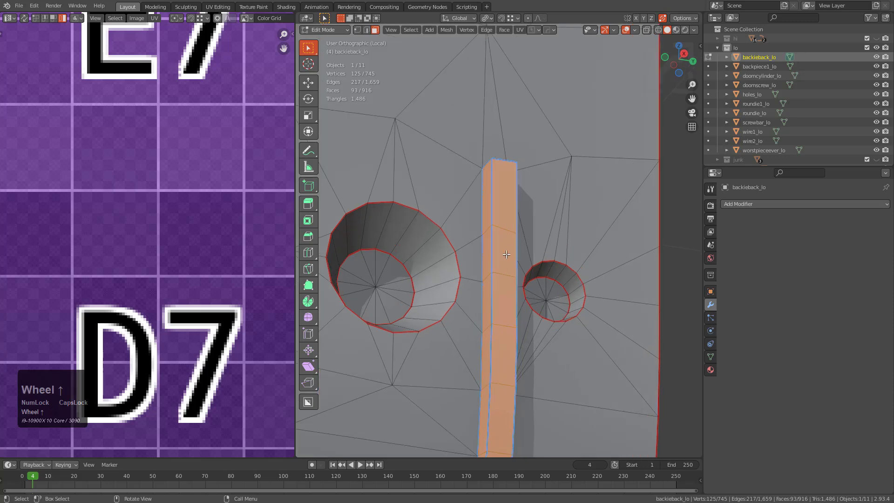
key(alt+a)
scroll(456, 256, down, 3)
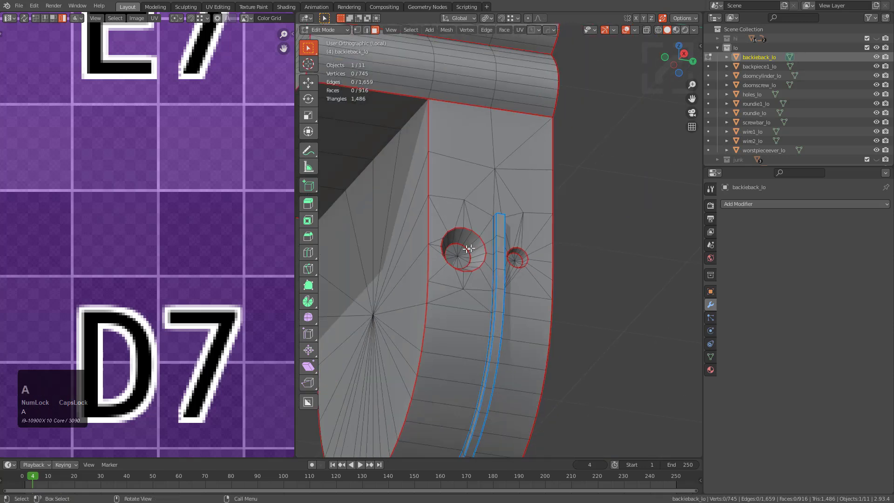
key(a)
scroll(200, 260, down, 4)
middle_drag(215, 252, 211, 233)
scroll(186, 219, down, 7)
scroll(175, 215, up, 2)
scroll(214, 238, up, 2)
key(alt+a)
mouse_move(452, 236)
middle_down()
mouse_move(441, 226)
mouse_move(451, 265)
mouse_move(445, 226)
middle_up()
Select the floors of the two round recesses beside the curved slot and clear the seams around them.
click(470, 361)
key(1)
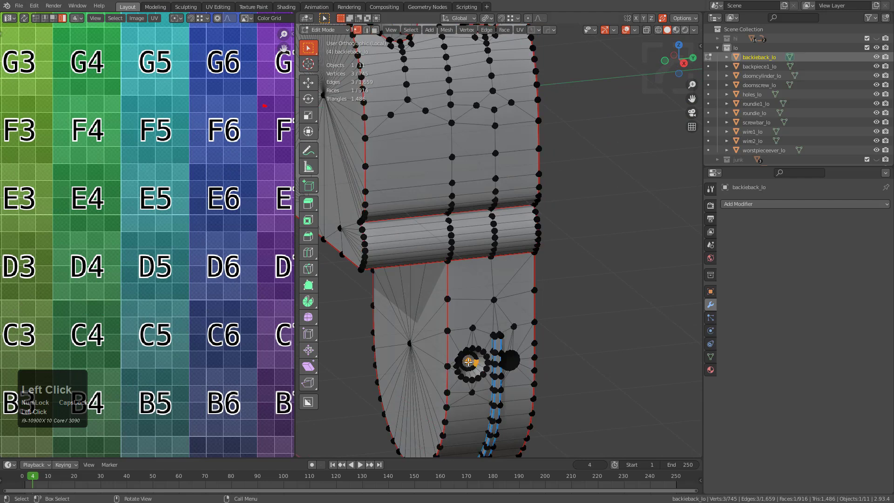
middle_drag(512, 353, 450, 346)
shift+scroll(452, 350, up, 2)
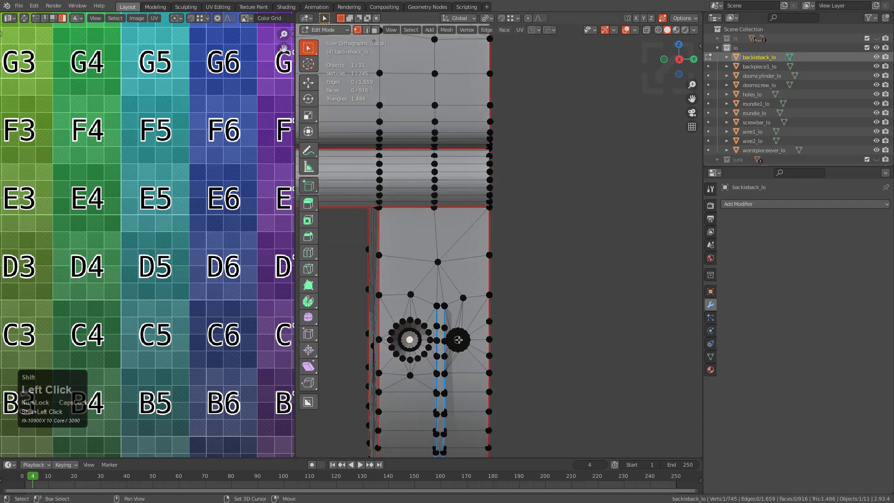
scroll(459, 340, up, 4)
key(ctrl+KP_Add)
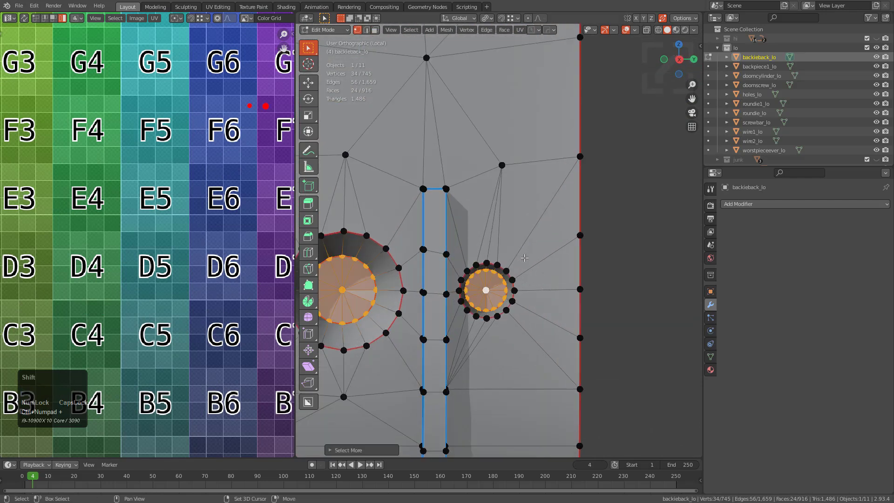
scroll(525, 258, up, 3)
right_click(593, 200)
key(ctrl+e)
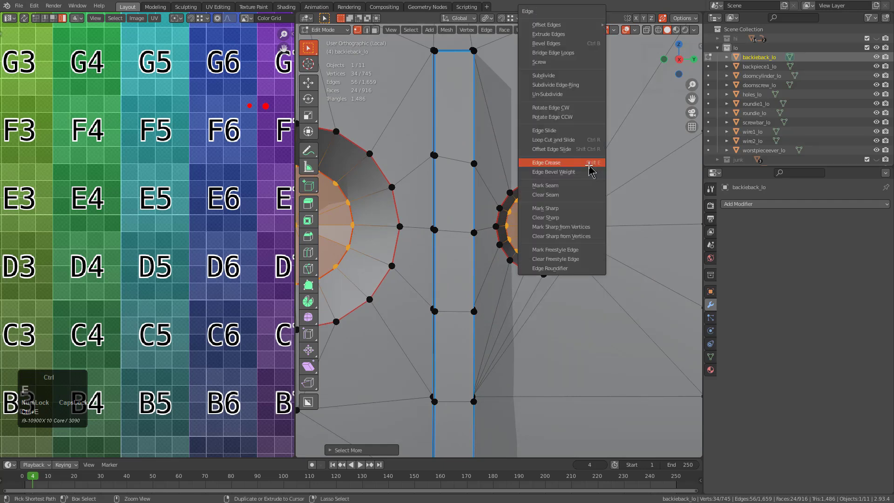
click(576, 197)
Extend the selection to the two recesses' walls and clear the seams on their outer rims.
middle_drag(576, 196, 610, 242)
key(ctrl+KP_Add)
key(ctrl+e)
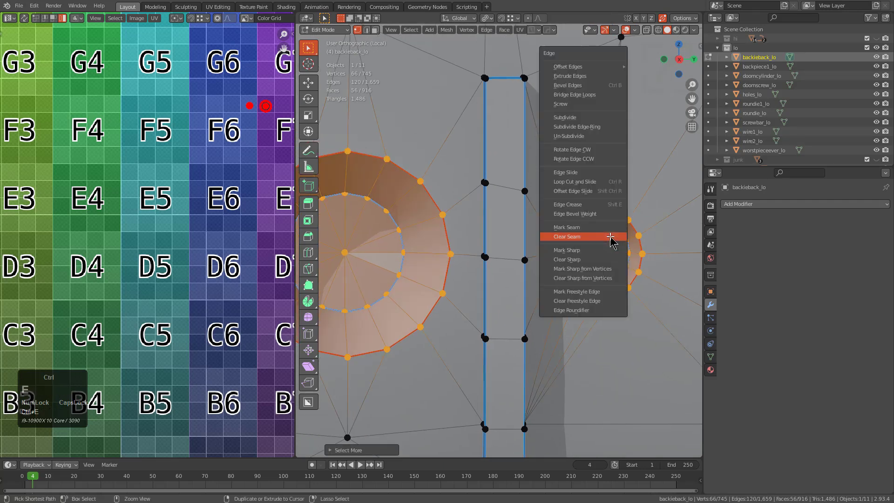
click(611, 240)
key(alt+a)
Select the seam edges along the groove between the large rounded body and the small lip and clear their seam.
scroll(611, 241, down, 4)
middle_drag(611, 241, 514, 266)
scroll(544, 238, down, 2)
scroll(470, 261, up, 2)
key(2)
shift+click(521, 250)
scroll(529, 296, up, 2)
scroll(567, 269, down, 2)
scroll(517, 278, up, 2)
click(423, 242)
middle_drag(436, 240, 423, 250)
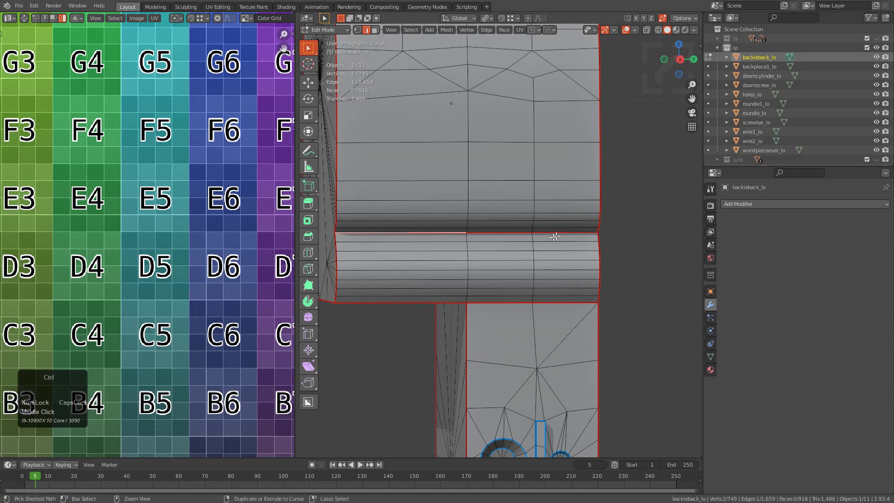
key(ctrl+e)
click(563, 231)
key(alt+a)
Clear the seam along the same body-to-lip groove on the opposite side of the housing.
middle_drag(542, 242, 529, 275)
scroll(529, 276, down, 4)
middle_drag(456, 242, 617, 183)
scroll(616, 184, up, 1)
middle_drag(499, 235, 514, 212)
scroll(509, 227, up, 2)
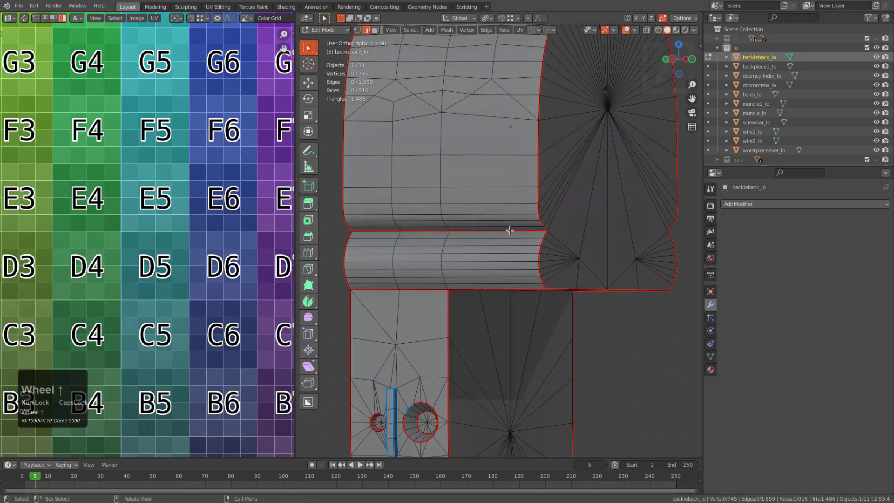
key(ctrl+e)
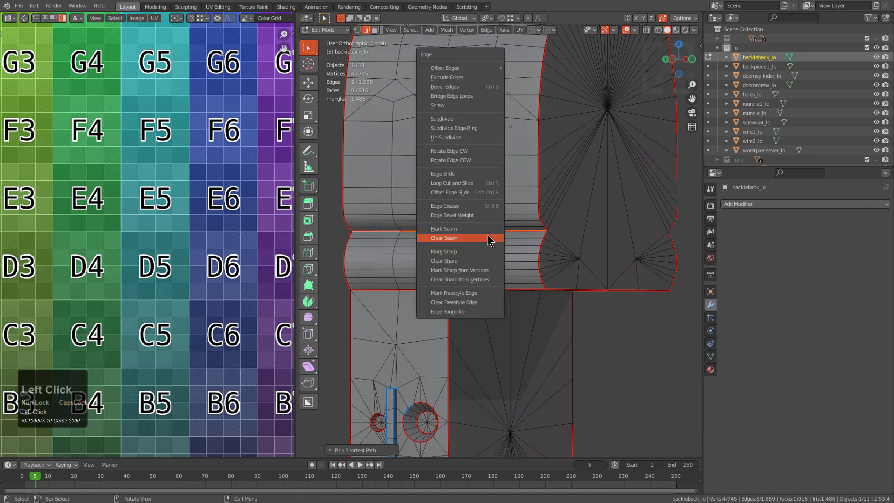
click(487, 238)
shift+middle_drag(446, 278, 501, 155)
key(alt+a)
Select the floors and walls of the two round recesses beside the slot on this side and clear their seams.
middle_drag(536, 261, 557, 257)
shift+middle_drag(556, 256, 551, 221)
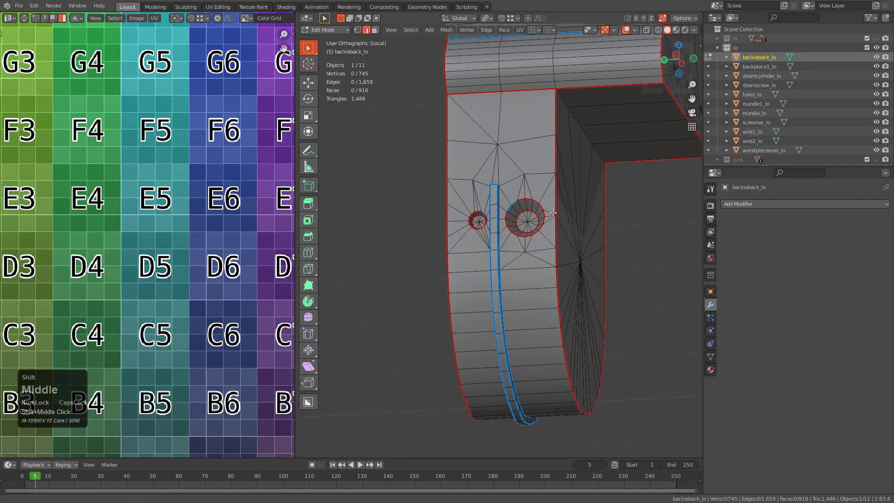
scroll(552, 221, up, 6)
key(1)
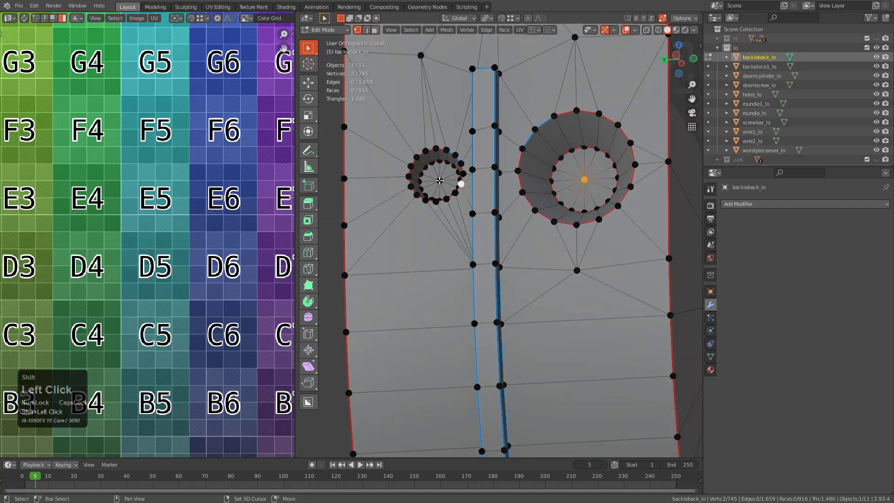
key(ctrl+KP_Add)
key(ctrl+KP_Add)
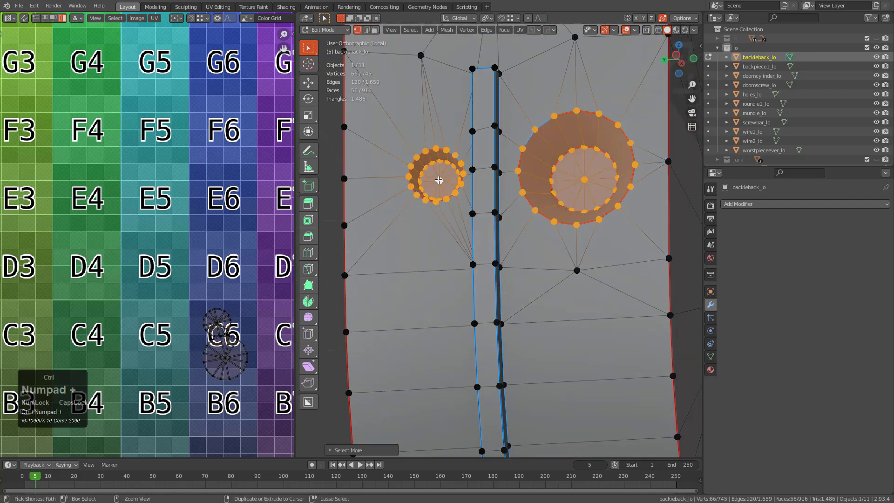
key(ctrl+e)
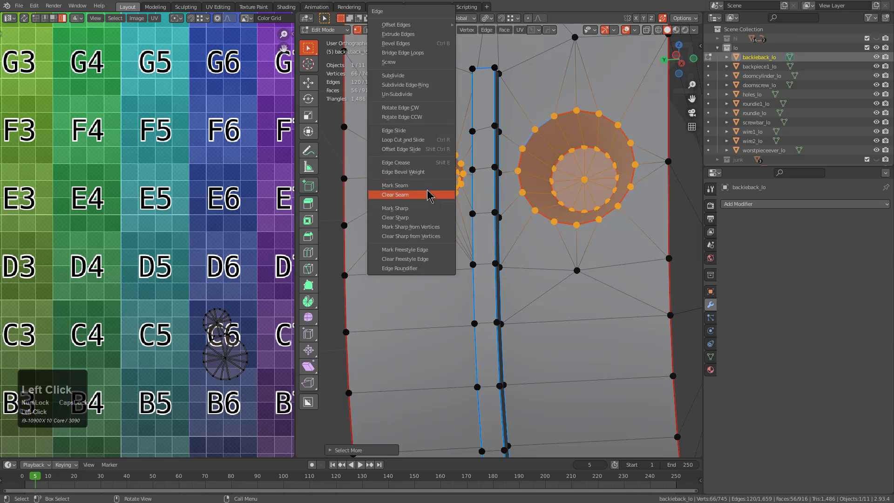
click(428, 191)
key(alt+a)
Examine the UV island of one large recess's floor on the rounded body against the whole UV layout.
scroll(541, 175, down, 5)
middle_drag(555, 180, 473, 273)
scroll(526, 200, down, 3)
shift+middle_drag(473, 273, 492, 259)
scroll(493, 261, up, 4)
click(534, 312)
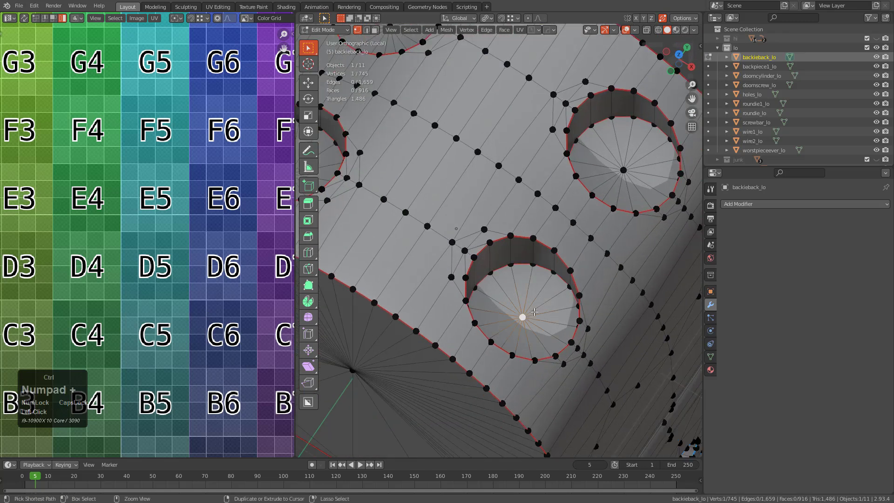
key(ctrl+KP_Add)
scroll(146, 240, down, 3)
middle_drag(146, 239, 119, 260)
scroll(121, 256, up, 2)
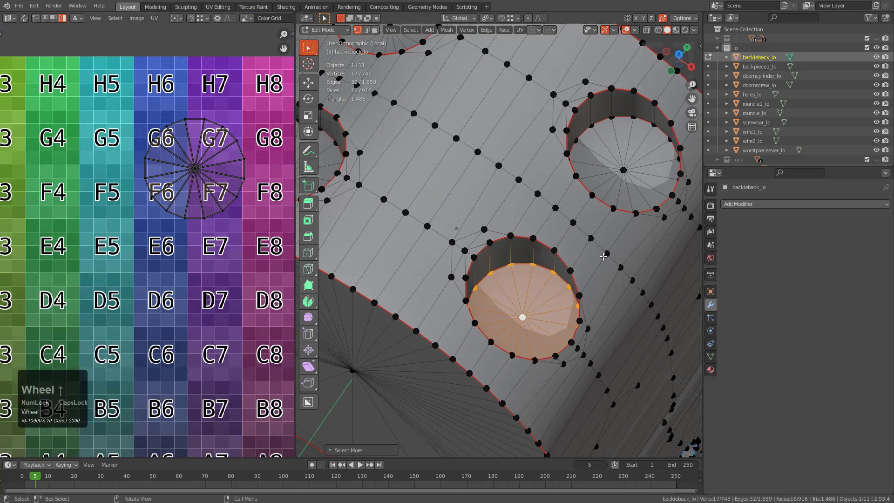
key(alt+a)
key(a)
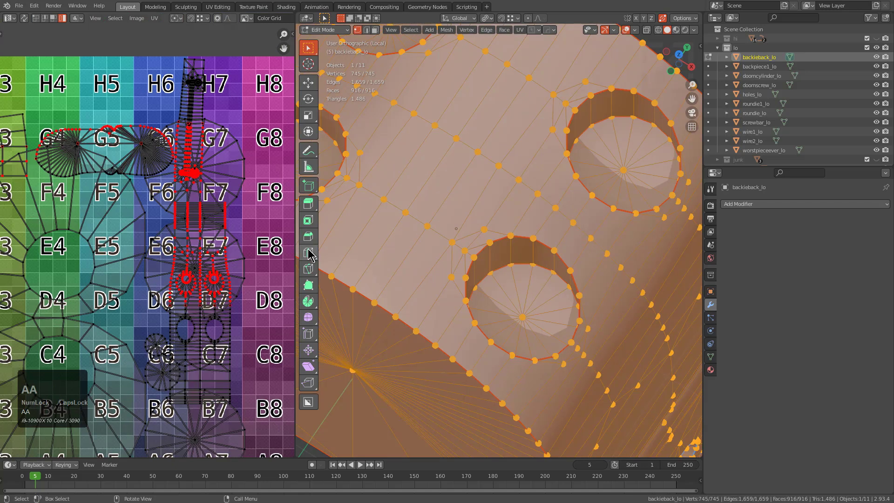
key(alt+a)
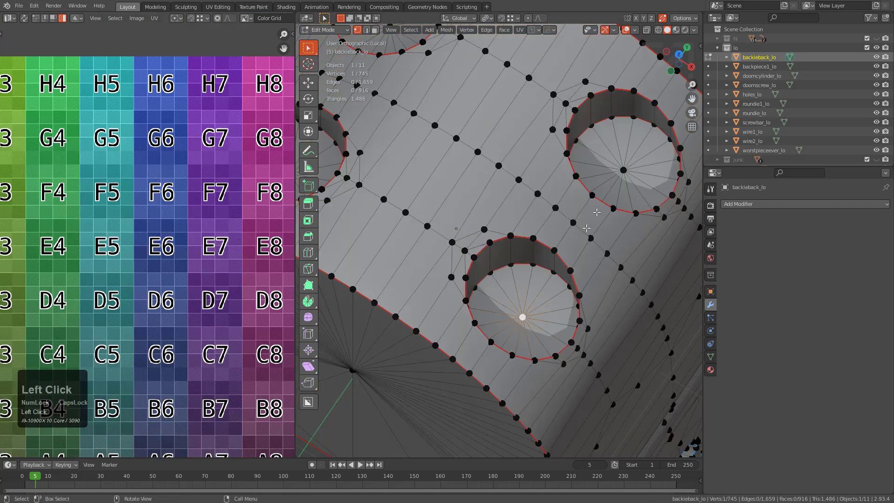
Select the floors and walls of the four large round recesses on the rounded body and clear their seams.
shift+click(626, 168)
shift+middle_drag(626, 168, 424, 207)
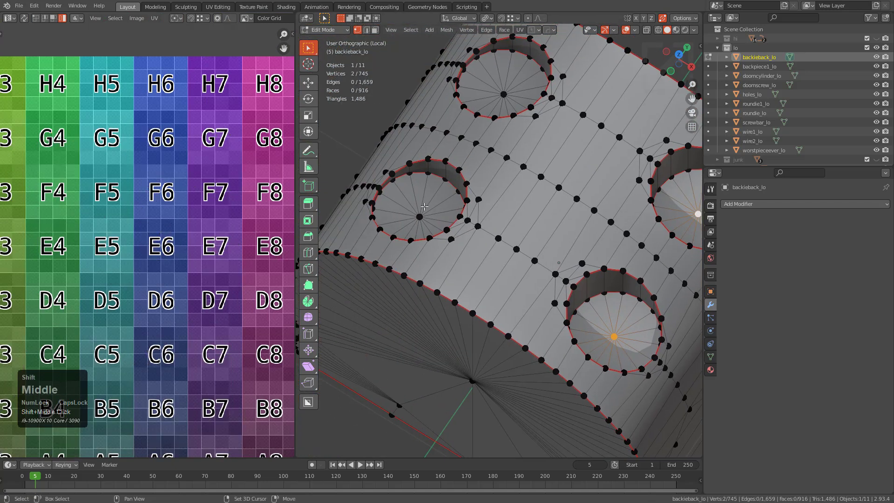
shift+click(503, 85)
key(ctrl+KP_Add)
key(ctrl+KP_Add)
key(ctrl+e)
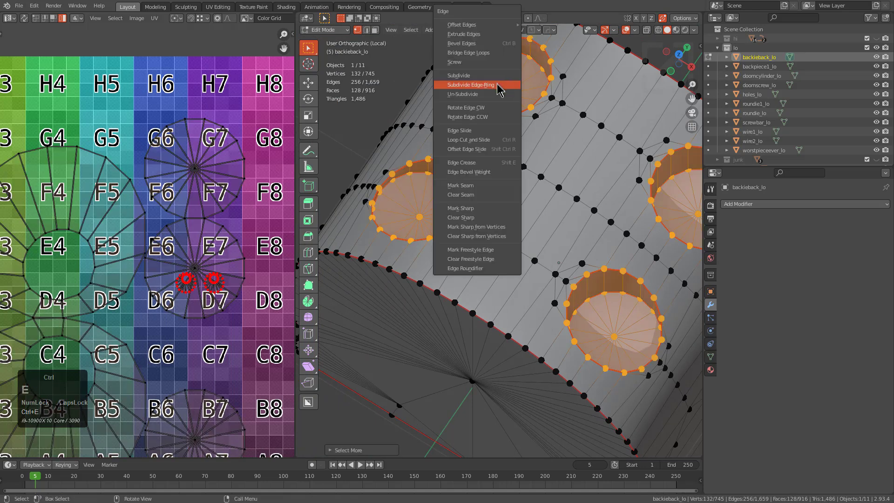
click(475, 193)
key(alt+a)
Select the rounded body's entire seam-bounded outer strip, including lip and recesses, and unwrap it.
scroll(475, 193, down, 5)
middle_drag(524, 251, 476, 200)
key(3)
key(ctrl+l)
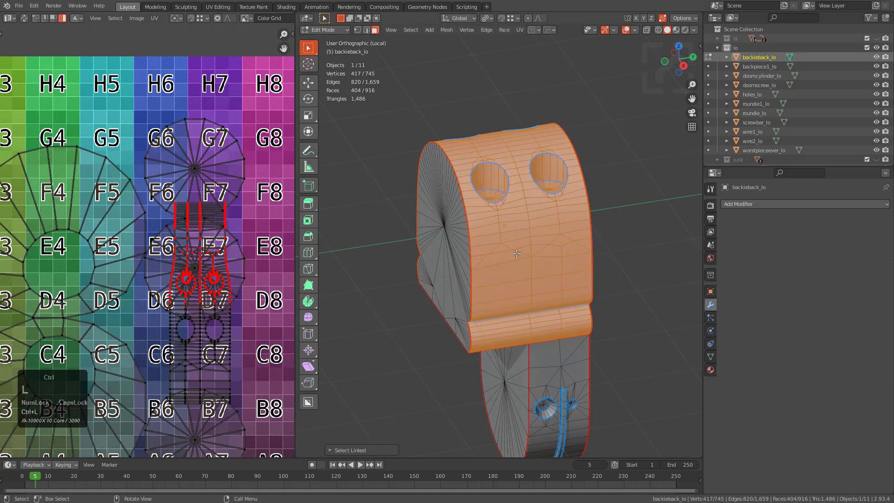
key(u)
click(517, 255)
Examine the rounded body strip's new UV island, including the areas around its recesses.
ctrl+middle_drag(213, 265, 203, 202)
scroll(214, 210, up, 4)
middle_drag(251, 172, 140, 252)
scroll(139, 252, up, 5)
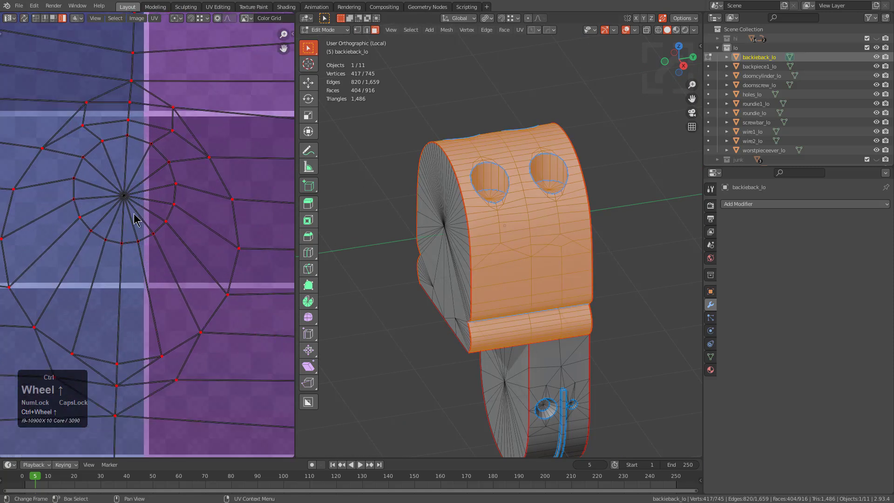
scroll(138, 212, down, 7)
scroll(140, 215, down, 5)
middle_drag(363, 201, 382, 205)
scroll(211, 168, up, 1)
middle_drag(198, 155, 177, 223)
scroll(177, 224, up, 4)
key(a)
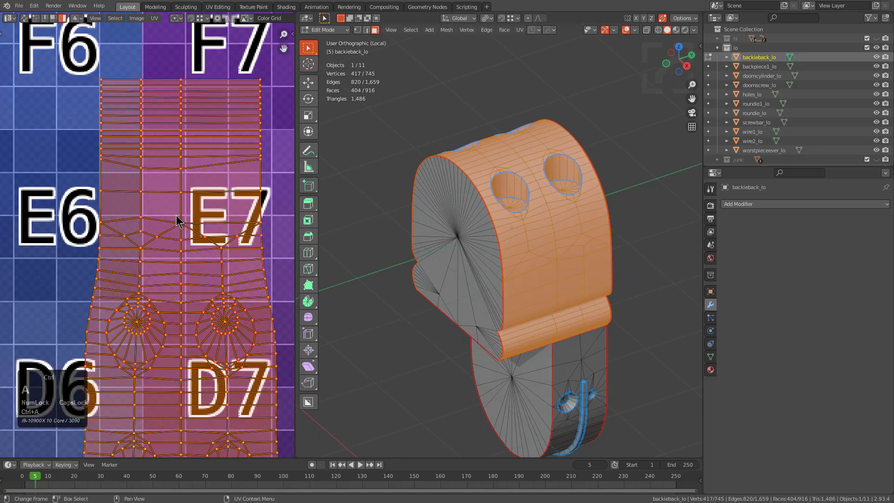
ctrl+scroll(177, 222, down, 4)
Select the lower arm's whole outer band with its slot and recesses, and unwrap it.
middle_drag(342, 246, 567, 324)
key(alt+a)
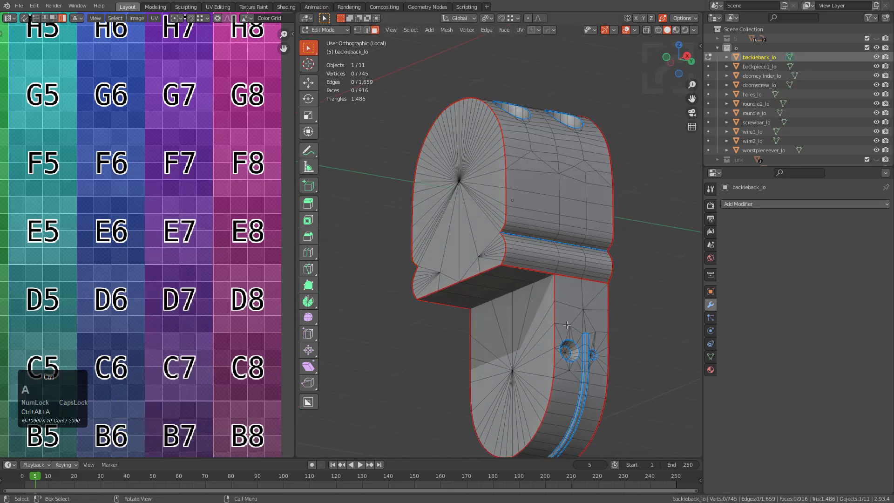
key(ctrl+l)
middle_drag(256, 183, 254, 270)
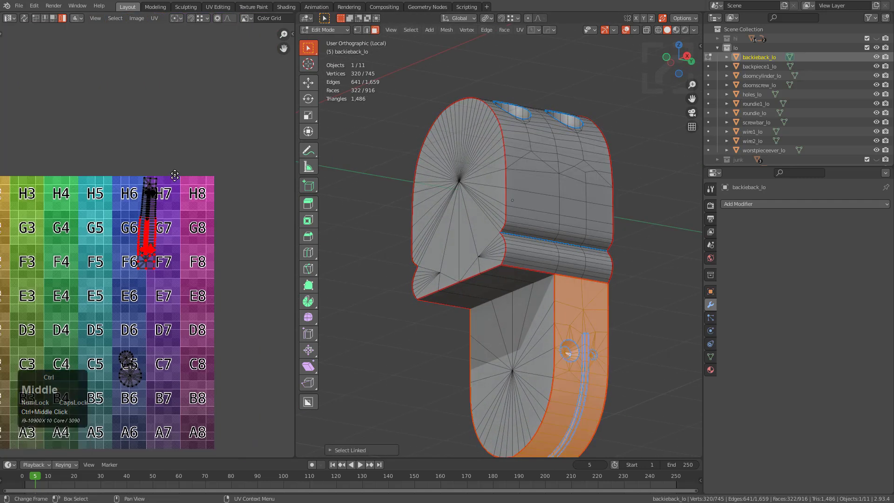
ctrl+scroll(172, 182, up, 4)
key(u)
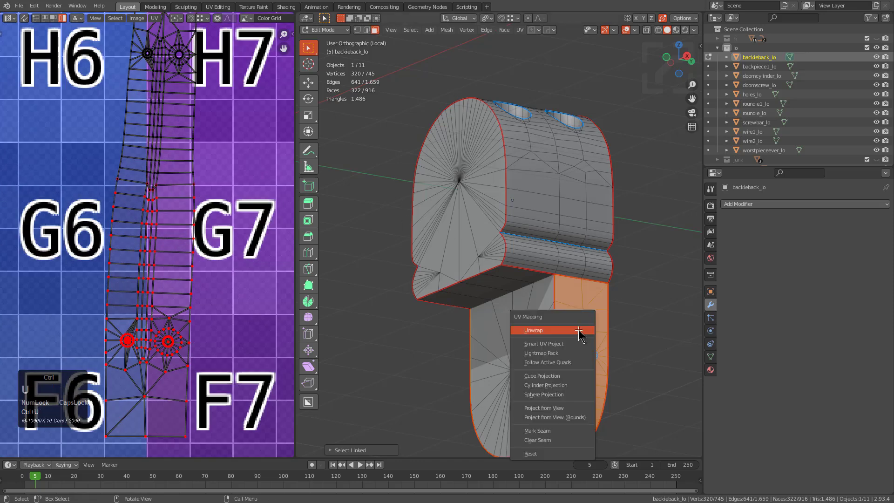
ctrl+click(580, 331)
Unwrap the lower arm's band again and compare the unwrap operation's settings.
middle_drag(201, 136, 187, 176)
scroll(187, 176, up, 5)
key(u)
click(593, 306)
scroll(186, 140, down, 4)
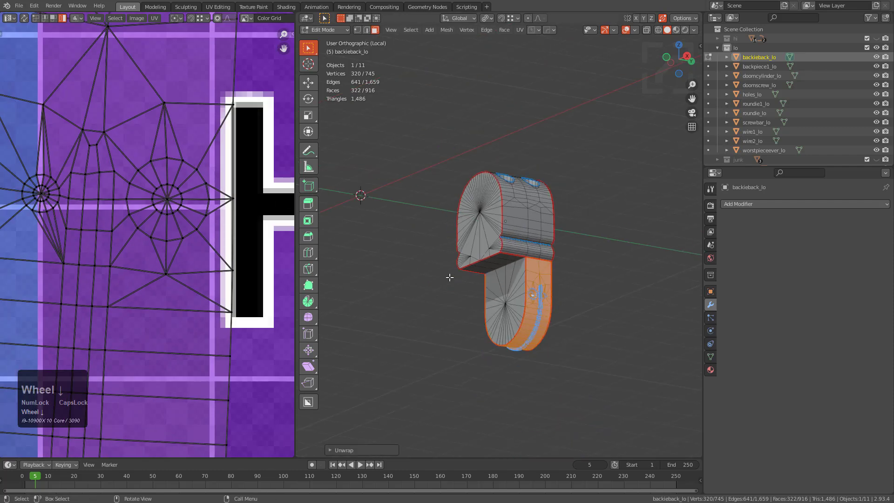
scroll(184, 188, down, 3)
middle_drag(184, 188, 203, 150)
key(F9)
click(540, 195)
click(540, 216)
click(540, 195)
click(540, 205)
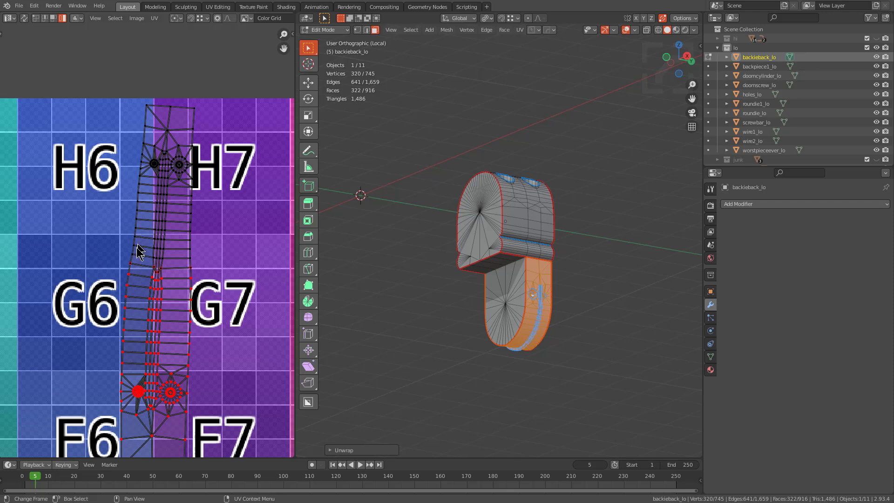
Straighten the left border of the band's UV island by scaling it to 0 along X, reposition it and pin it.
scroll(145, 275, down, 1)
click(148, 162)
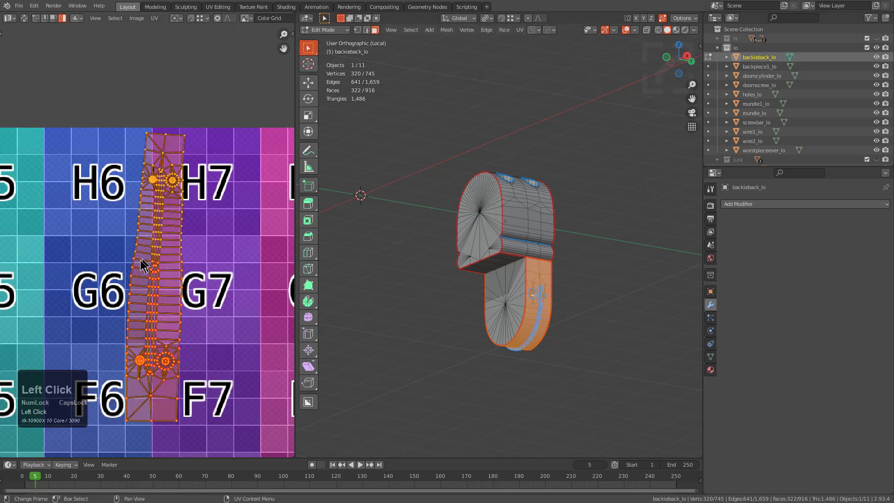
alt+click(145, 148)
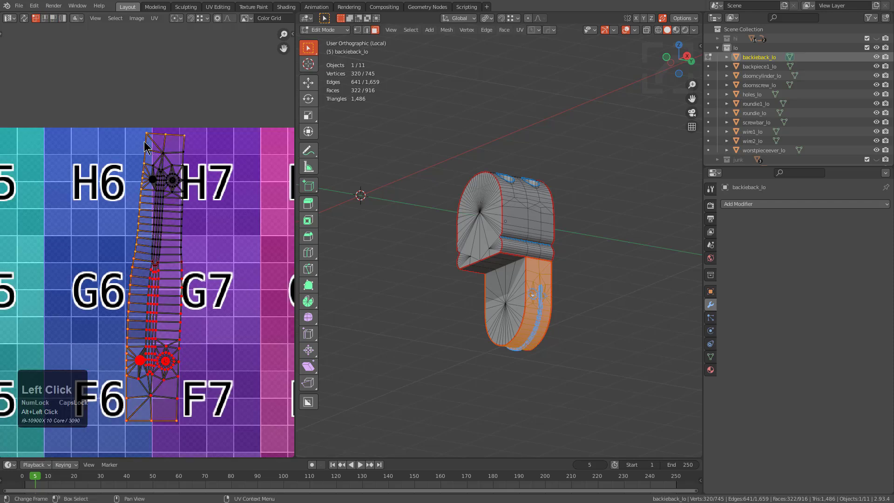
click(149, 135)
ctrl+click(132, 413)
key(s)
key(x)
key(0)
key(KP_Enter)
key(g)
key(x)
click(161, 275)
key(p)
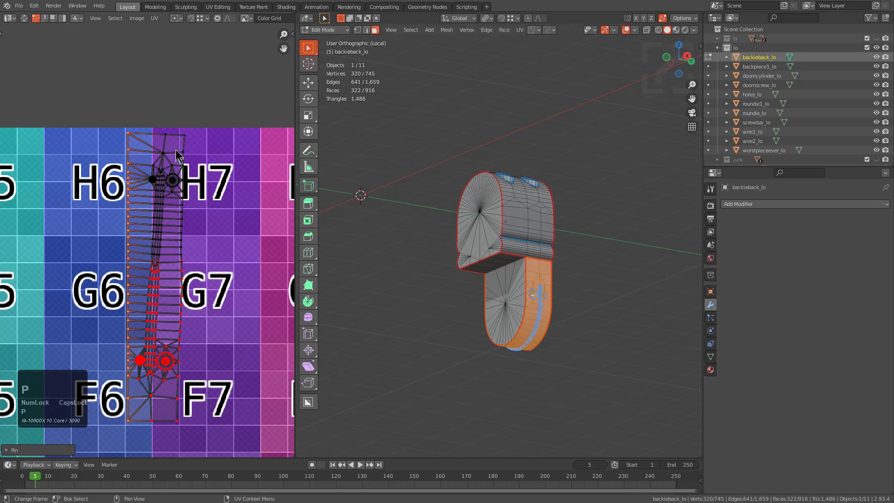
Straighten the right border of the band's UV island by scaling it to 0 along X and shift it slightly outward.
click(184, 136)
ctrl+click(183, 425)
key(s)
key(x)
key(0)
key(KP_Enter)
key(g)
key(x)
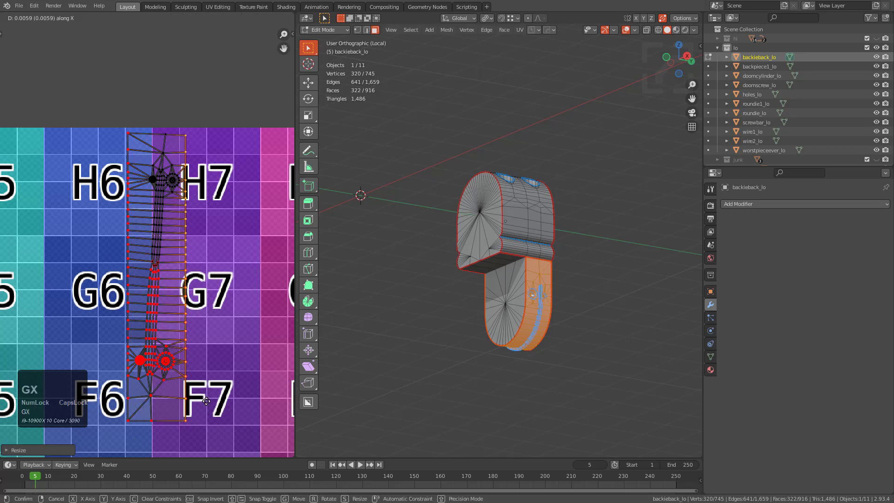
click(206, 379)
Align the middle vertices of the UV island's two short ends by moving them along X and scaling to 0 along X.
click(164, 433)
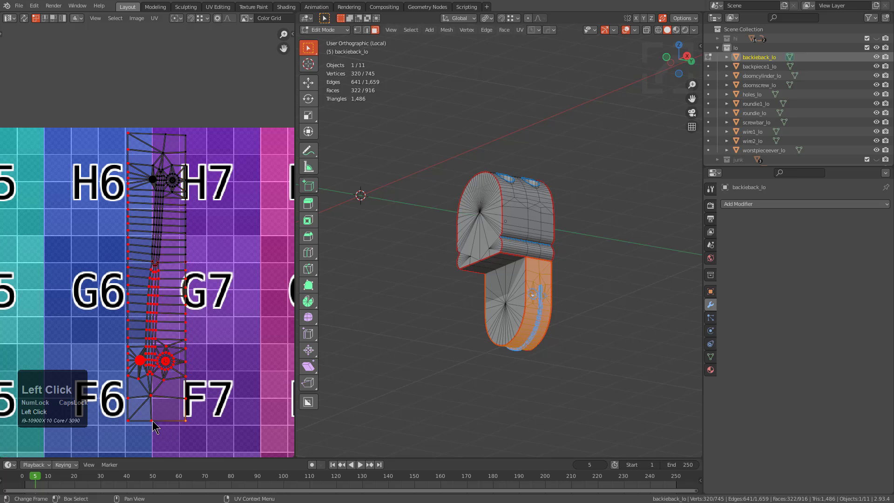
key(g)
key(x)
click(157, 422)
key(g)
key(x)
click(155, 135)
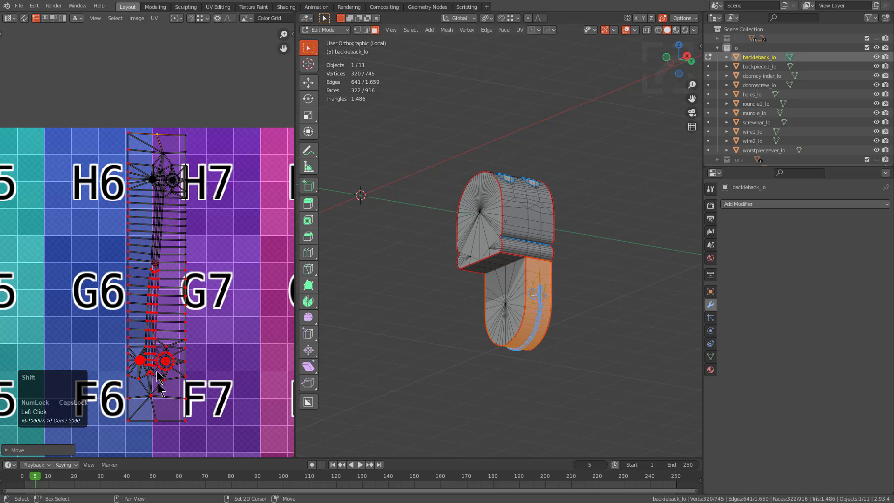
shift+click(157, 413)
key(s)
key(x)
key(0)
key(KP_Enter)
key(g)
key(x)
shift+click(155, 397)
Flatten the UV island's upper end by scaling its vertices to 0 along Y and adjust its position along Y.
click(181, 135)
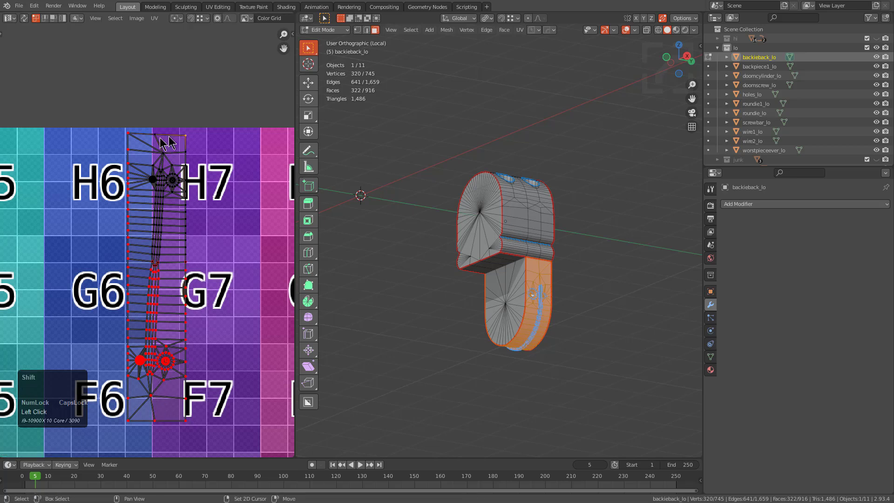
key(s)
key(y)
key(0)
key(KP_Enter)
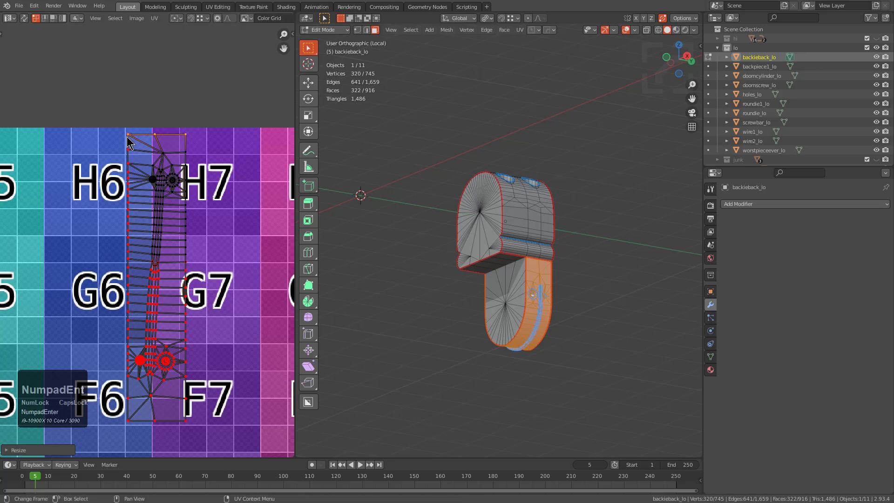
key(g)
key(y)
click(199, 149)
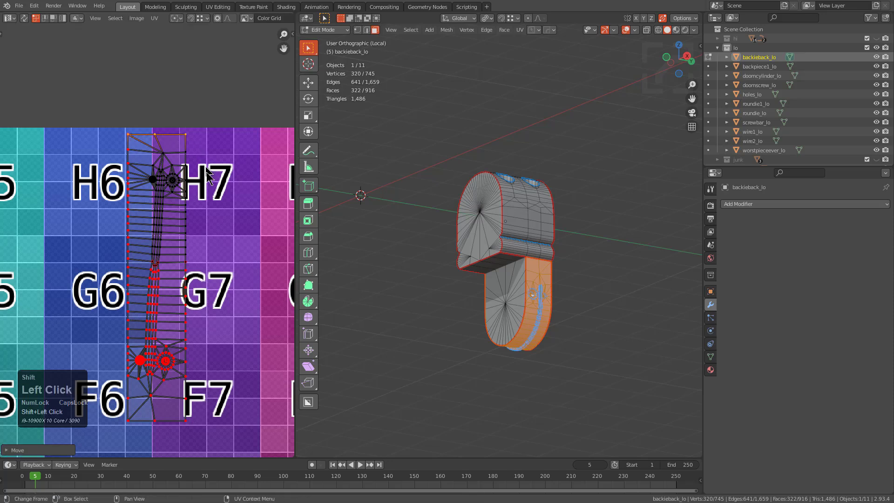
Try unwrapping the lower arm's band with the straightened UV borders as currently pinned.
key(alt+a)
key(u)
click(567, 254)
key(ctrl+z)
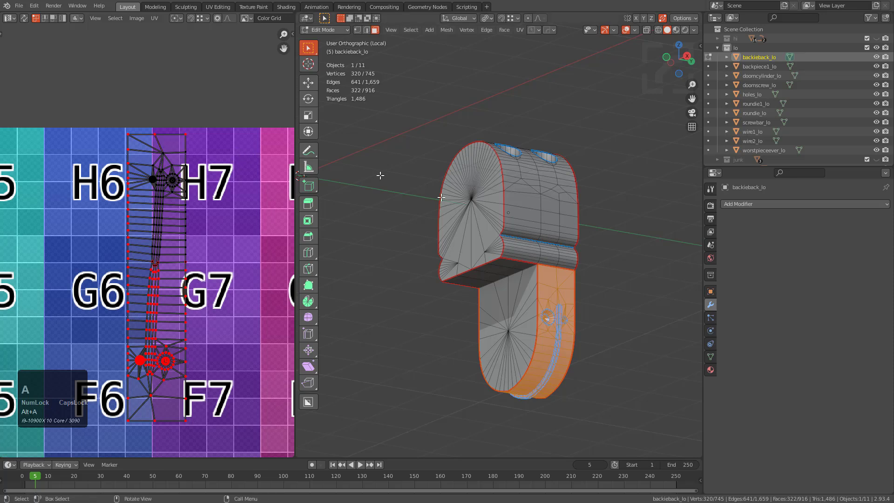
key(u)
click(499, 237)
scroll(210, 145, up, 1)
key(ctrl+z)
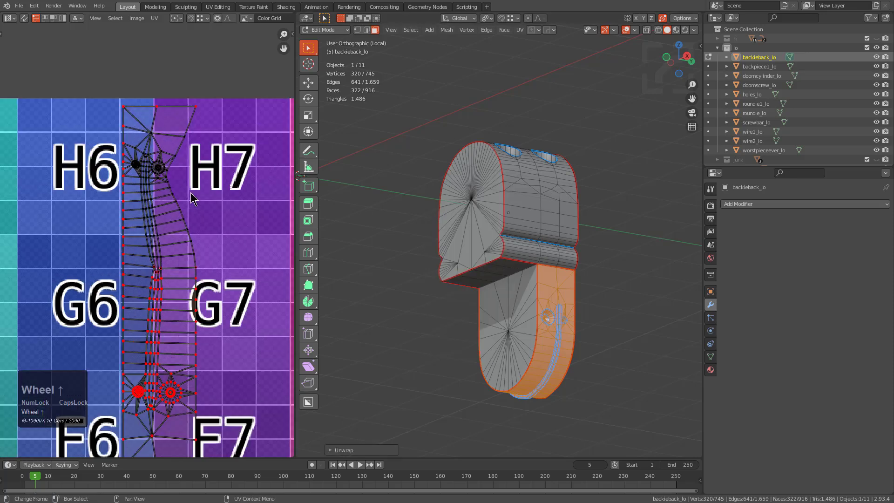
Pin the upper part of the UV island's right border and unwrap the lower arm's band again.
ctrl+click(196, 280)
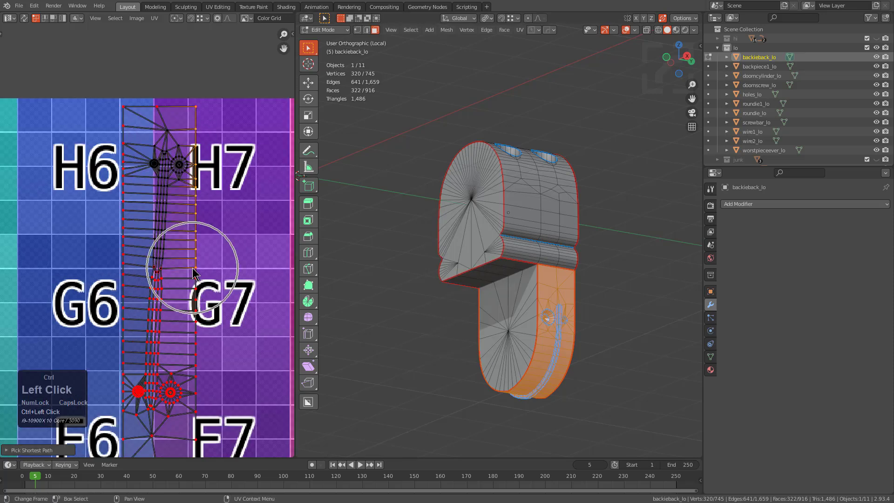
key(alt+a)
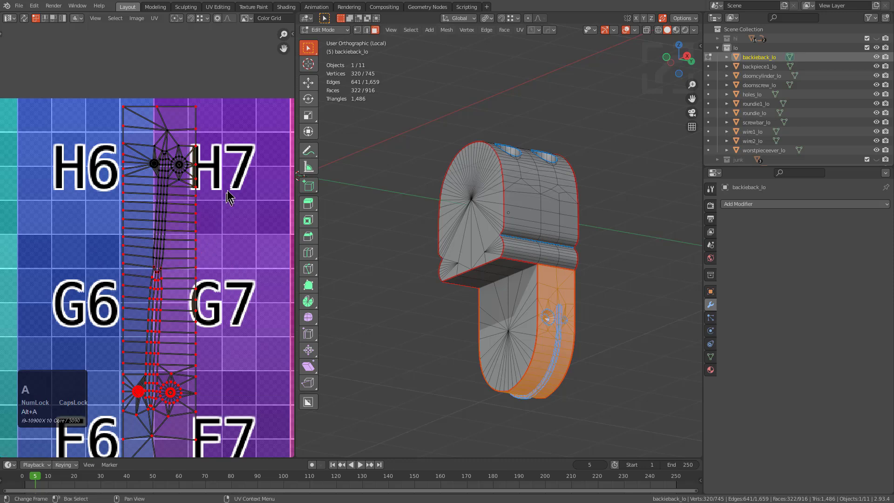
key(u)
click(538, 238)
scroll(184, 198, up, 2)
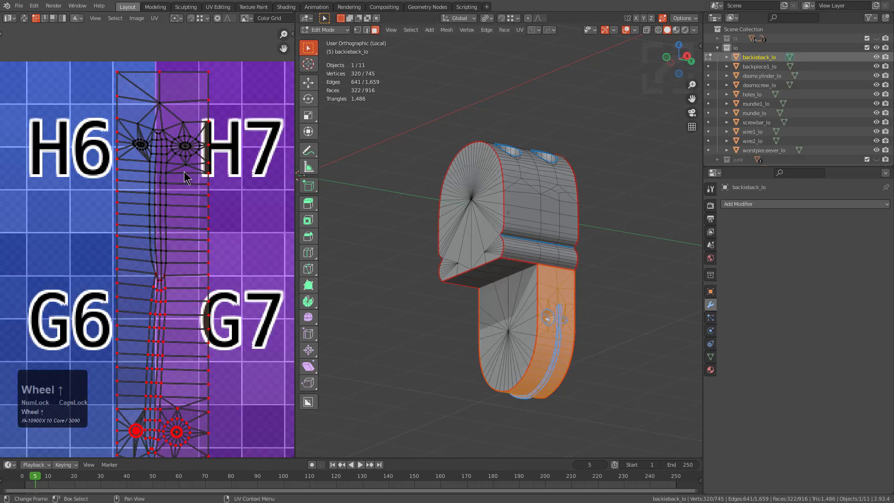
Try smoothing the inner vertices of the lower arm's UV island with the Relax brush.
scroll(191, 182, up, 3)
scroll(202, 225, down, 3)
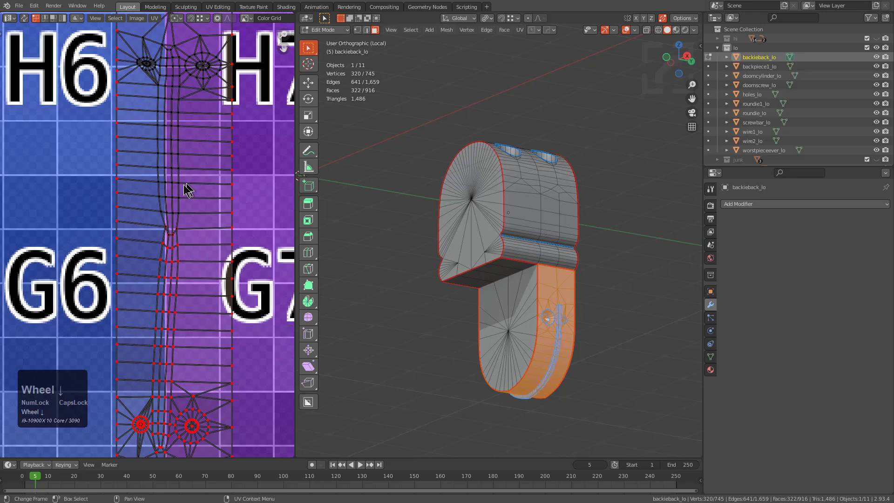
scroll(185, 190, up, 1)
key(q)
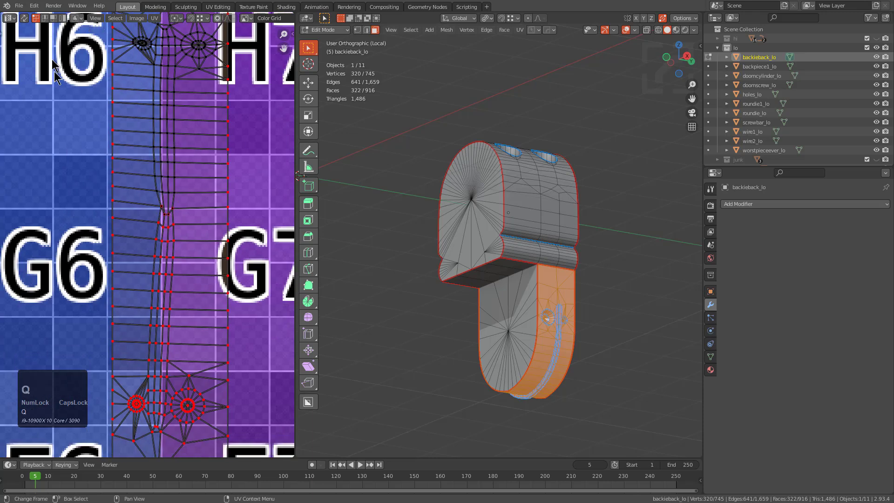
key(t)
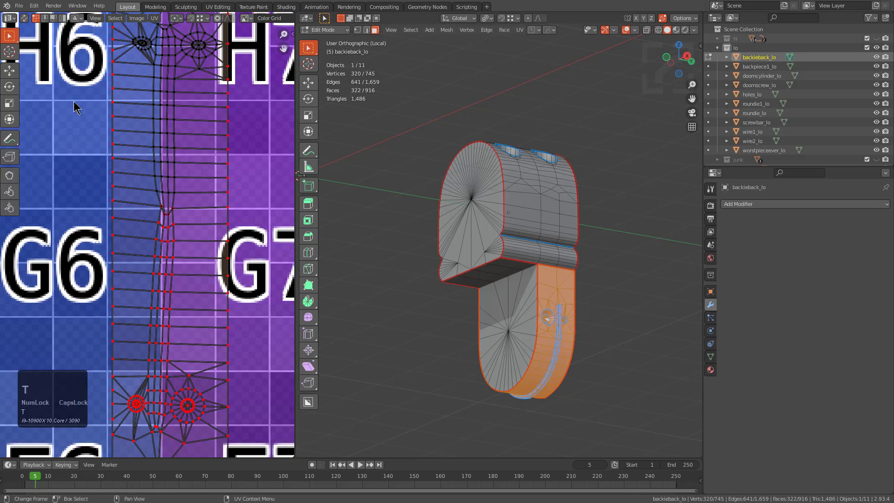
click(12, 192)
shift+drag(166, 237, 166, 236)
key(ctrl+z)
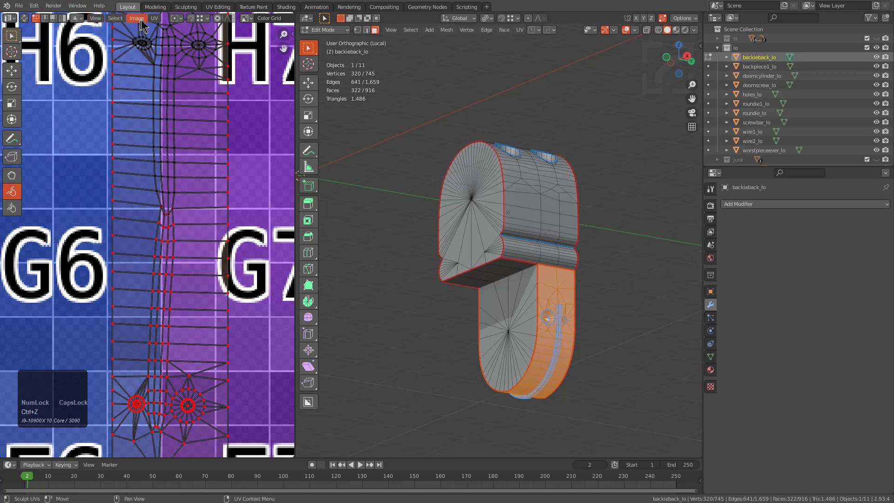
click(14, 179)
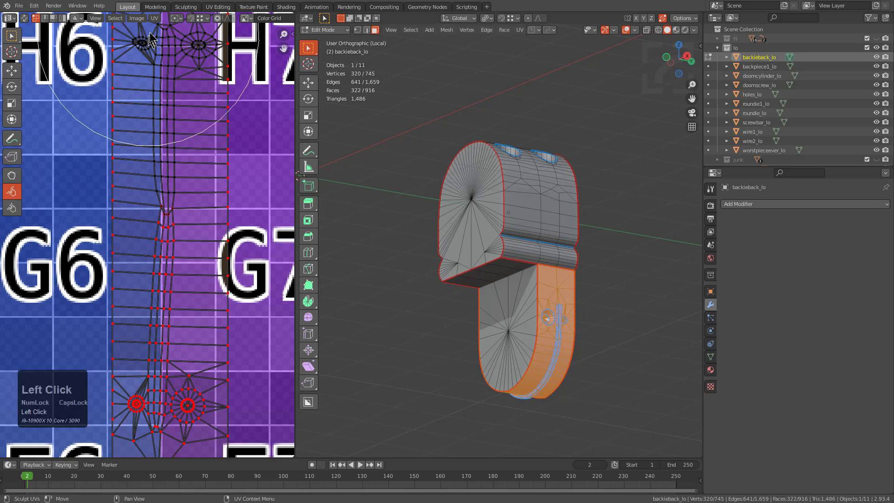
click(114, 19)
mouse_move(133, 19)
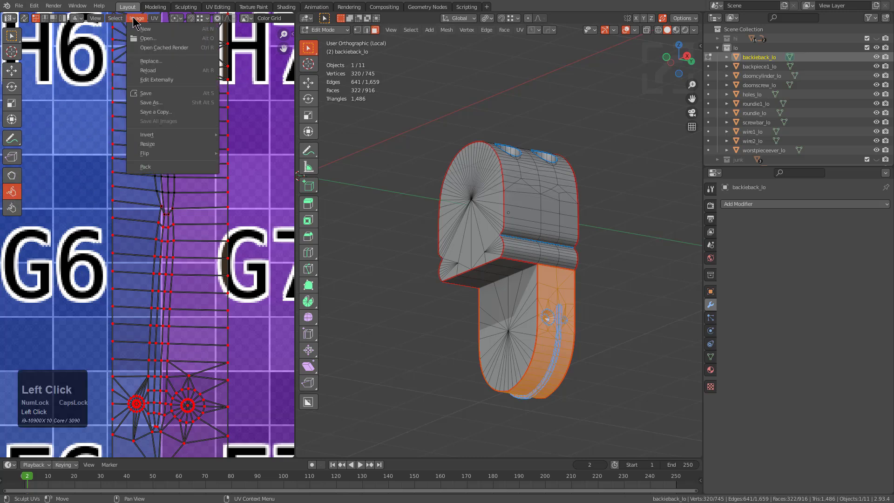
right_click(153, 19)
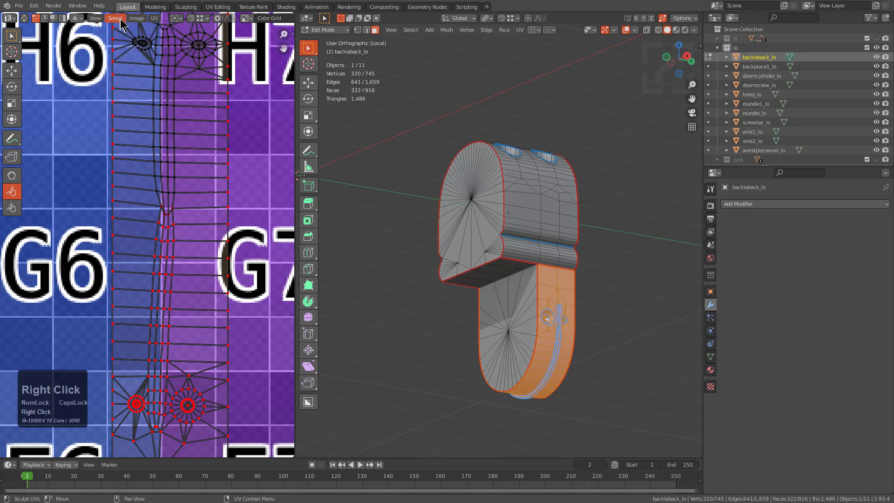
right_click(153, 19)
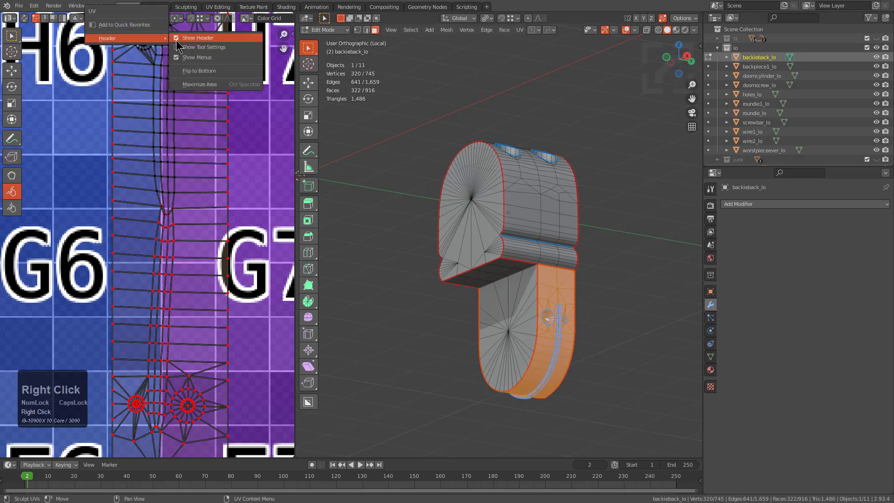
click(178, 41)
click(285, 14)
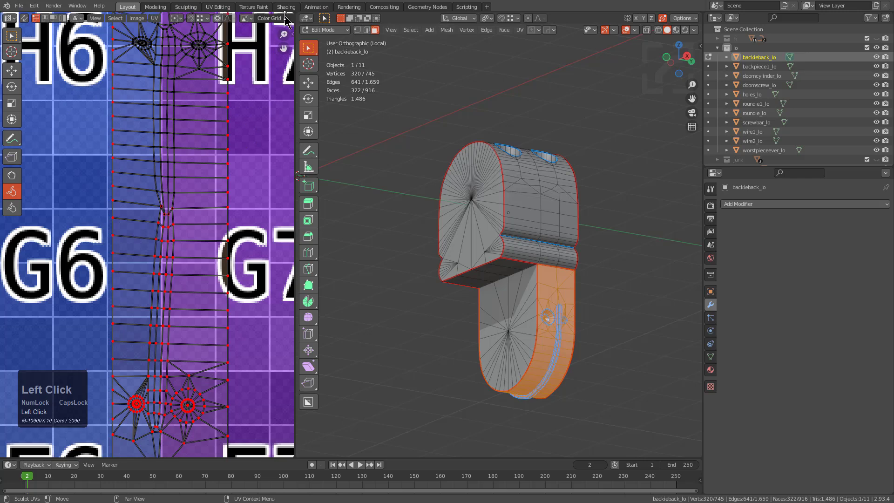
scroll(246, 21, down, 5)
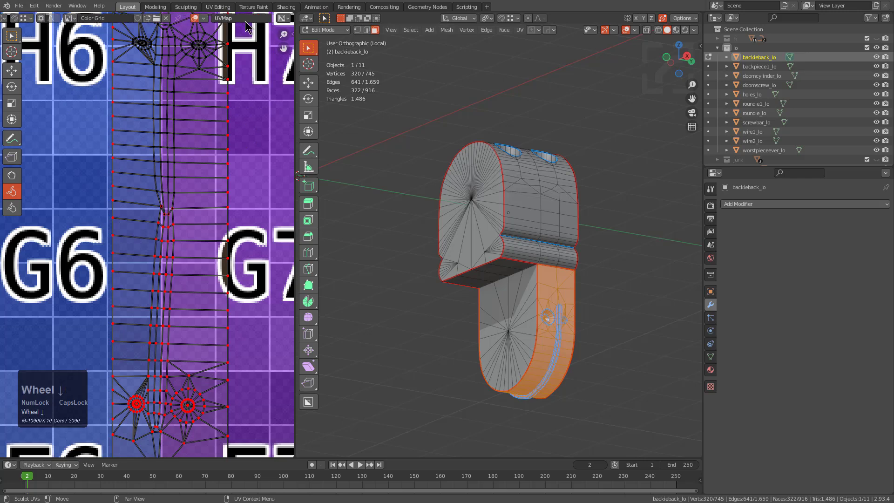
scroll(246, 21, up, 4)
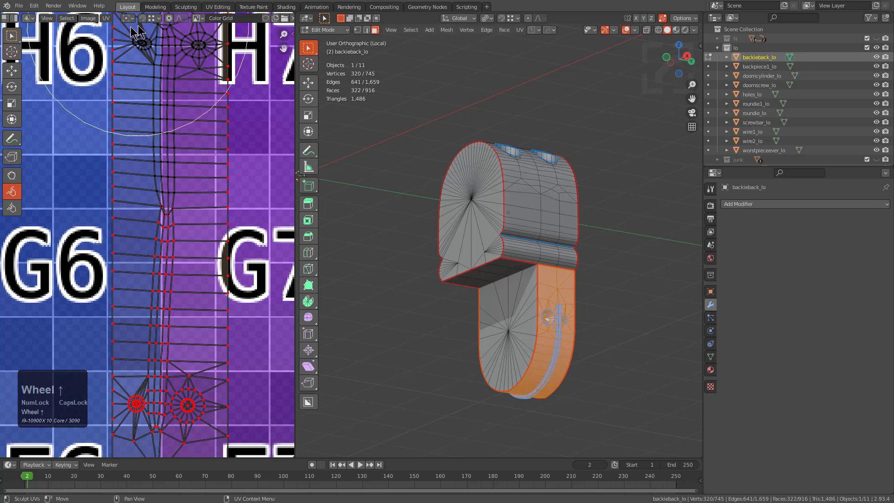
scroll(68, 21, up, 2)
click(66, 19)
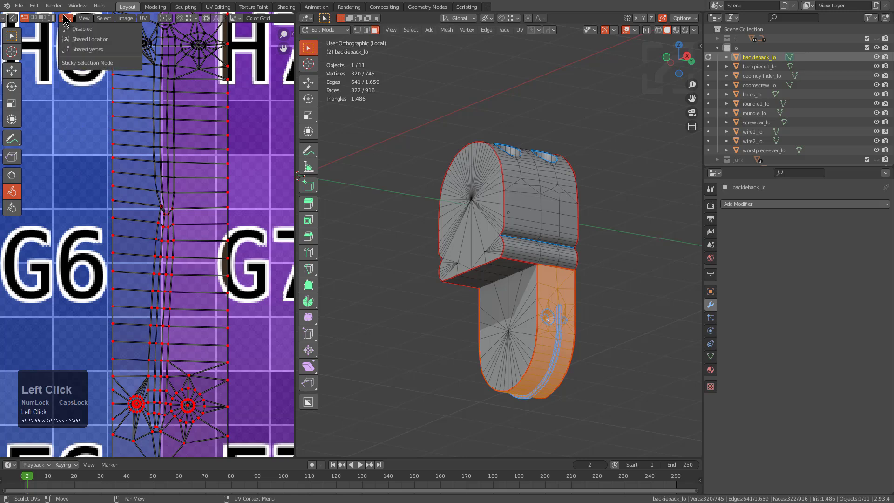
scroll(13, 21, up, 1)
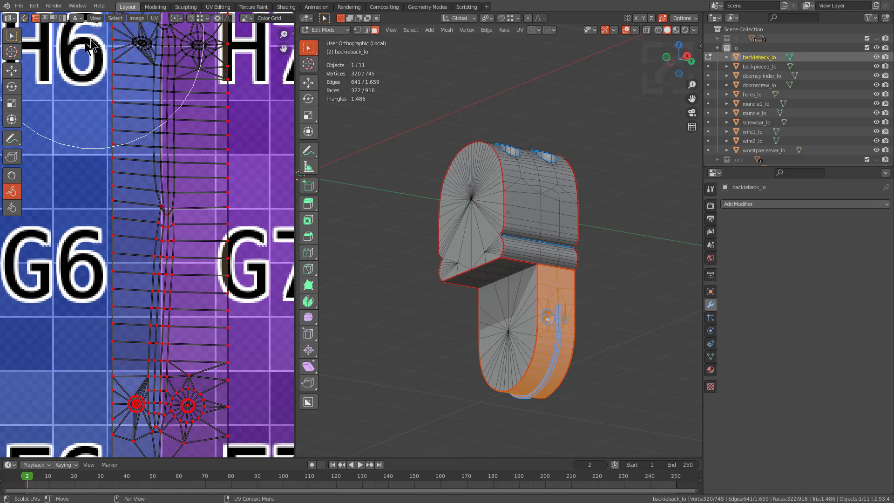
click(12, 178)
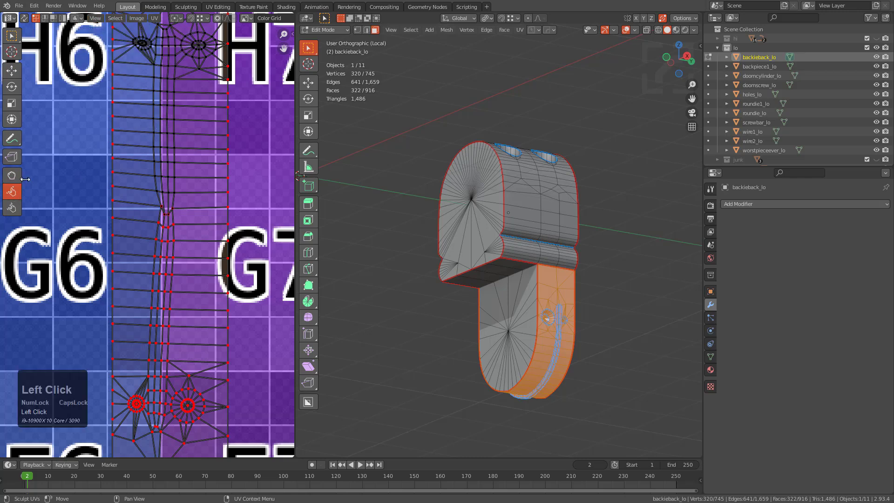
Show the Relax brush's settings and try a relax stroke over the pinched middle of the UV island.
key(n)
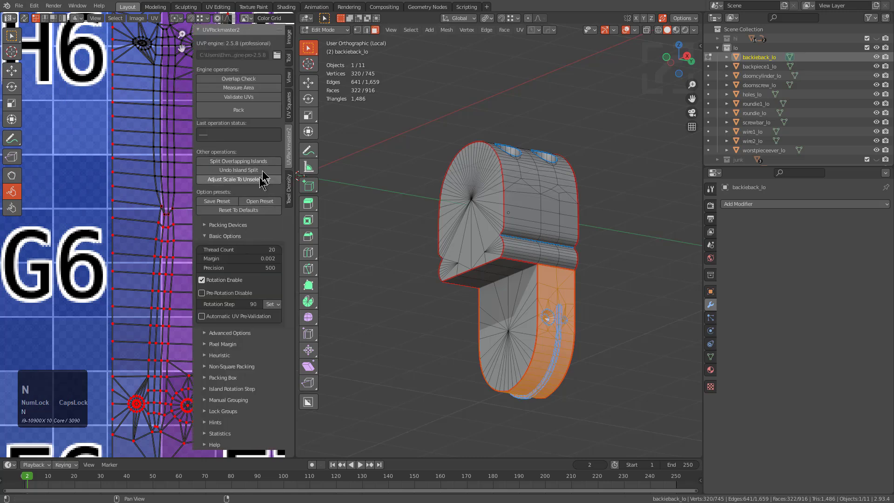
click(288, 37)
click(290, 57)
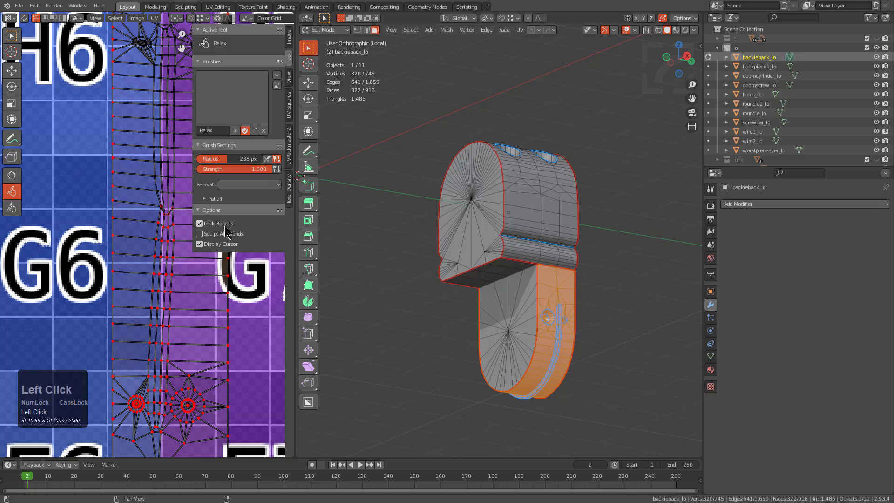
drag(157, 228, 160, 237)
shift+middle_drag(157, 248, 142, 258)
key(ctrl+z)
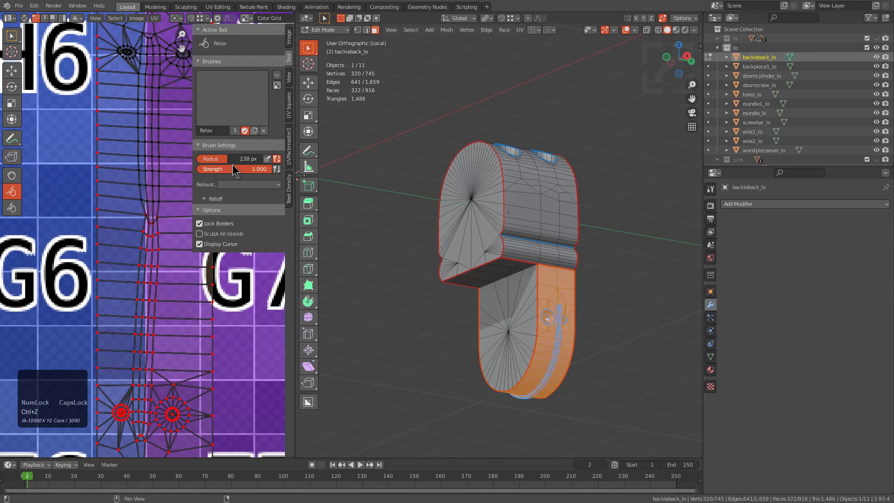
Set the Relax brush strength to 0.366 and try relaxing the lower half of the island's inner columns.
drag(237, 175, 219, 174)
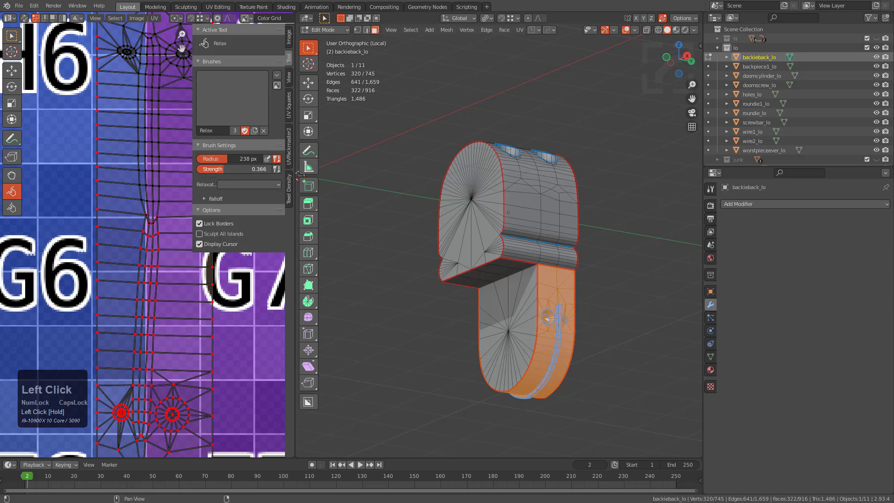
click(160, 265)
click(141, 339)
mouse_move(146, 285)
shift+middle_down()
mouse_move(136, 257)
mouse_move(146, 203)
shift+middle_up()
ctrl+middle_drag(145, 203, 140, 267)
key(ctrl+z)
Try further relax strokes along the UV island's inner columns, working upward, and undo the last ones.
click(136, 235)
drag(136, 236, 135, 224)
shift+middle_drag(138, 183, 122, 298)
click(137, 171)
shift+middle_drag(140, 136, 123, 298)
click(127, 217)
click(124, 163)
scroll(125, 168, down, 3)
shift+middle_drag(122, 239, 129, 217)
shift+scroll(129, 217, up, 1)
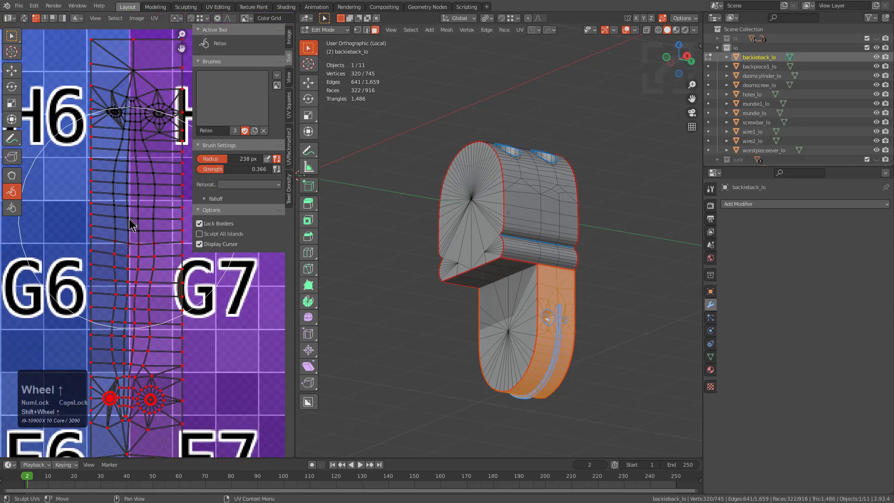
scroll(129, 222, up, 1)
key(ctrl+z)
key(ctrl+z)
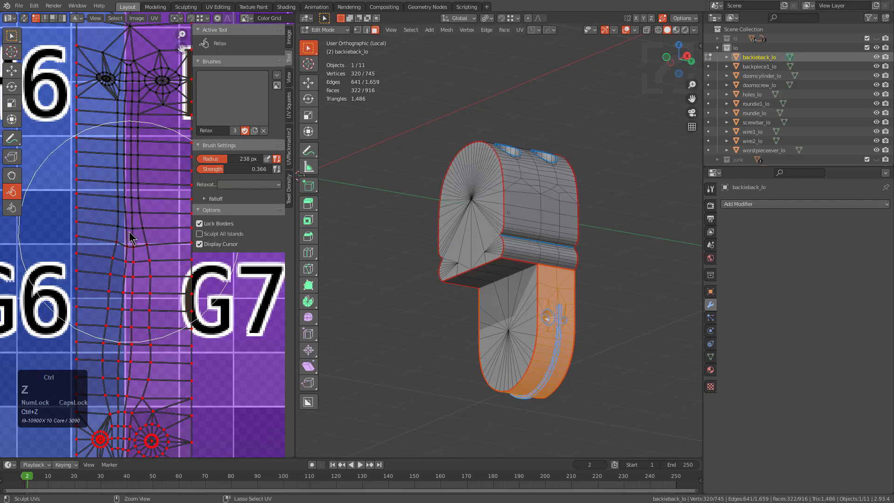
Lower the Relax brush strength to 0.354 and try relaxing the pinched middle of the island.
scroll(140, 243, up, 3)
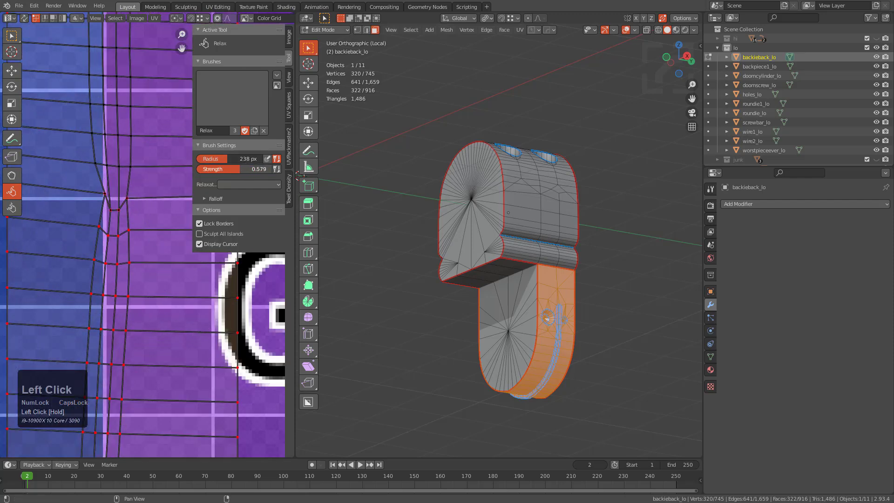
drag(160, 199, 100, 200)
scroll(116, 261, up, 2)
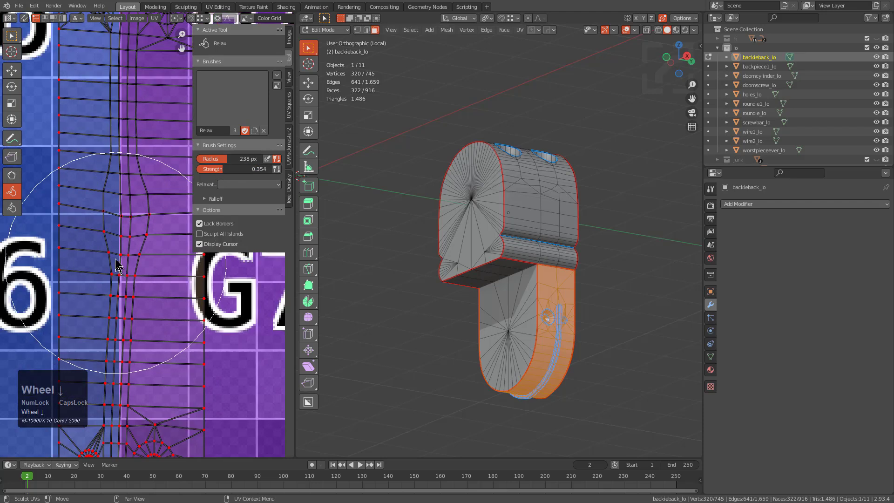
key(ctrl+z)
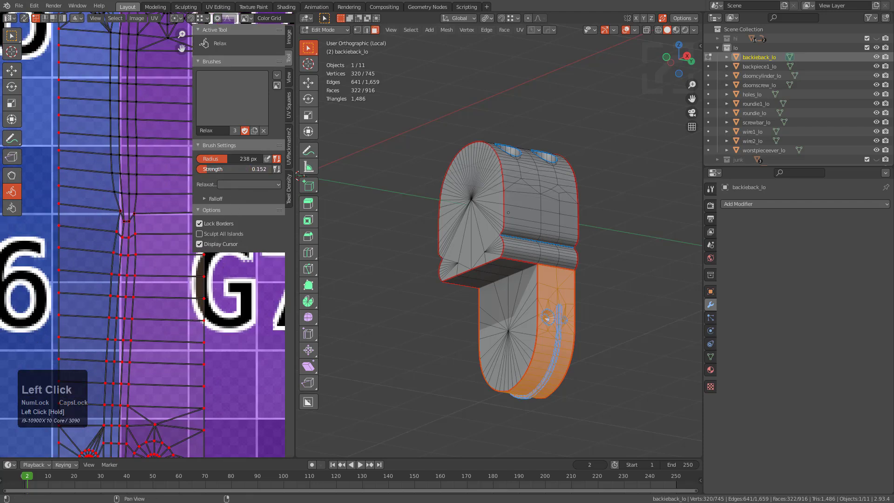
Reduce the Relax brush strength to 0.159 and try relaxing the inner columns downward from the pinch.
drag(208, 170, 208, 169)
mouse_move(135, 169)
mouse_down()
mouse_move(121, 166)
mouse_move(113, 313)
mouse_up()
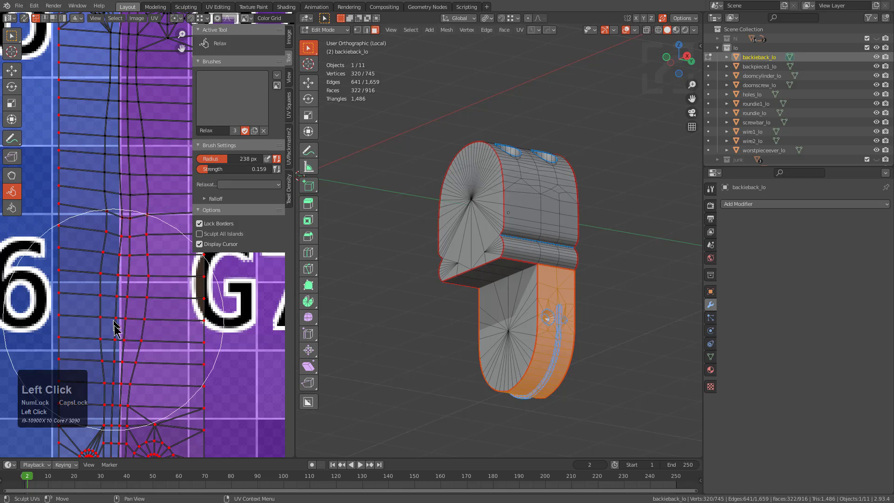
key(ctrl+z)
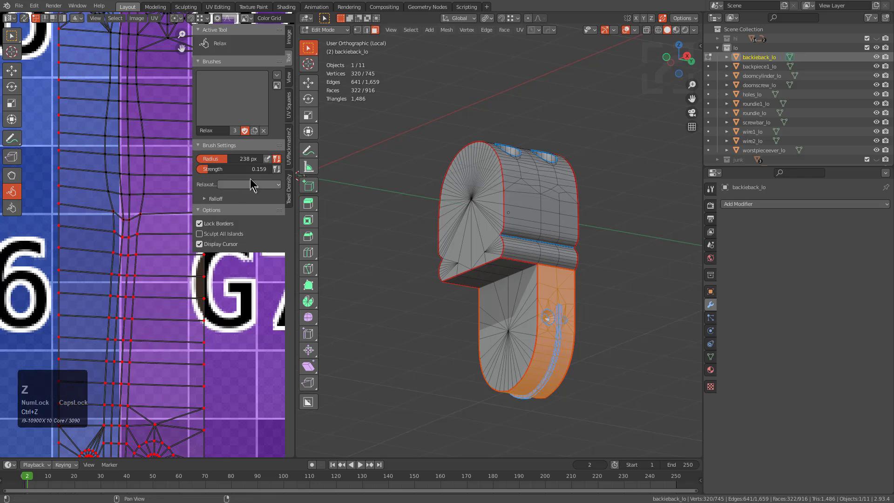
key(ctrl+z)
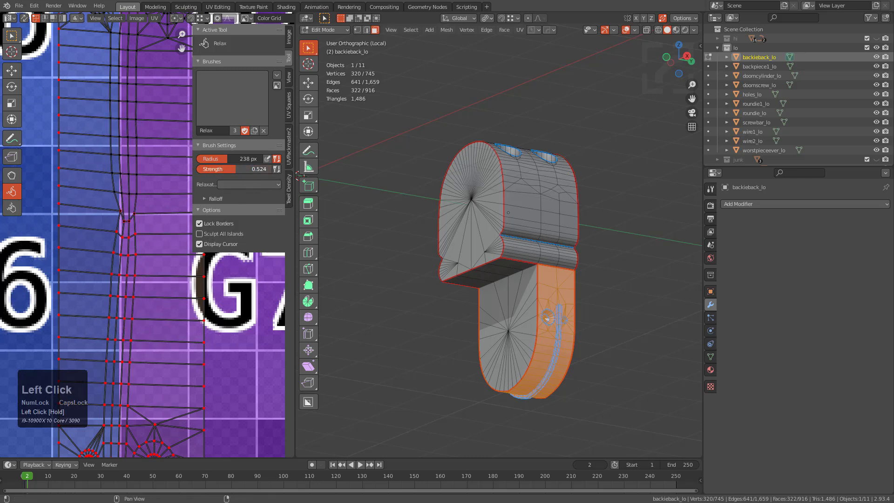
Try relaxing the pinched middle with different Relax brush strengths, including 1.000, undoing each stroke.
drag(216, 169, 210, 170)
drag(132, 213, 128, 215)
key(ctrl+z)
key(ctrl+z)
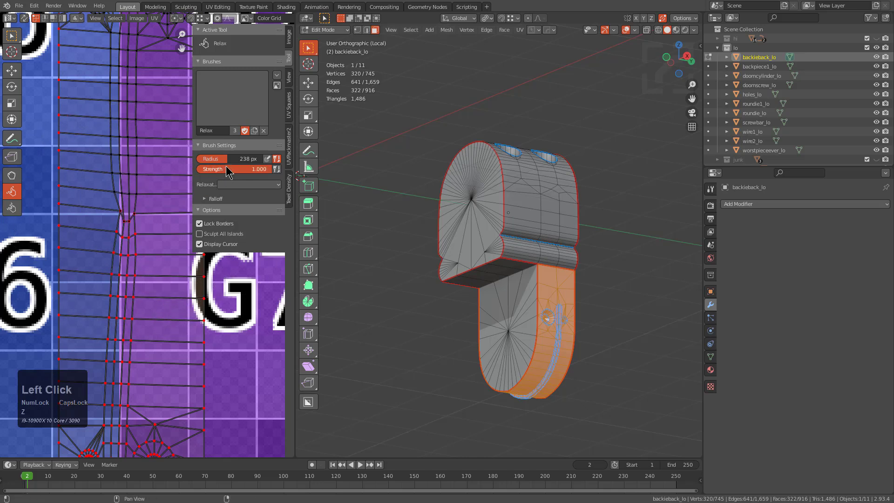
drag(132, 222, 129, 222)
key(ctrl+z)
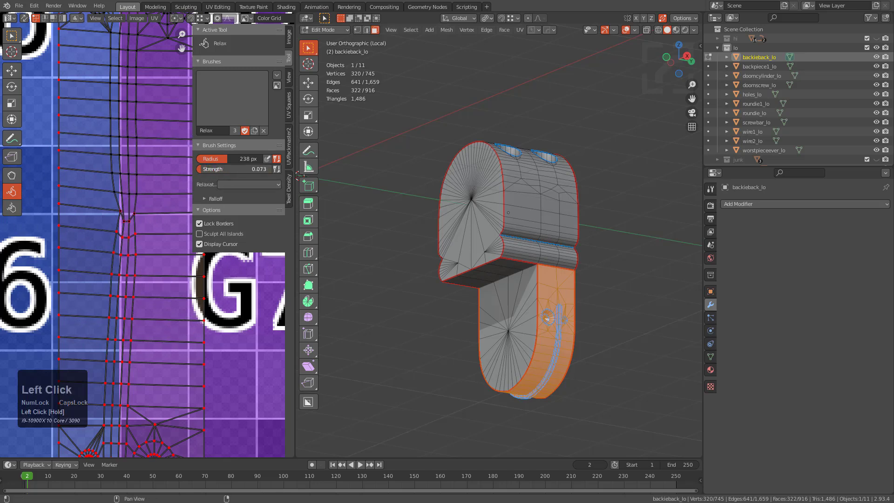
Relax the pinched middle of the island's inner columns with a low-strength stroke and switch to box selection.
mouse_move(121, 205)
mouse_down()
mouse_move(123, 233)
mouse_move(121, 185)
mouse_move(122, 321)
mouse_move(123, 210)
mouse_up()
scroll(132, 208, up, 3)
key(1)
drag(84, 185, 84, 187)
click(14, 38)
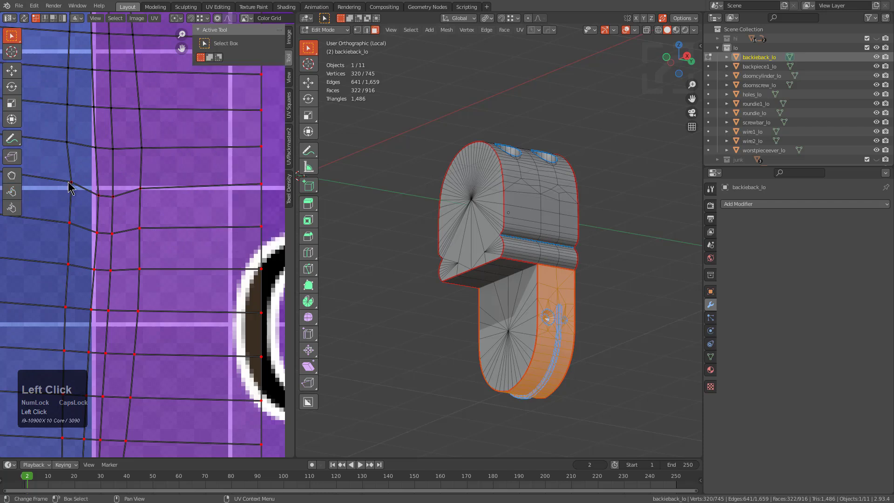
Move the inner vertices of the dipped row in the middle of the UV island to even it out.
key(g)
click(71, 194)
click(144, 187)
key(g)
click(145, 193)
click(108, 199)
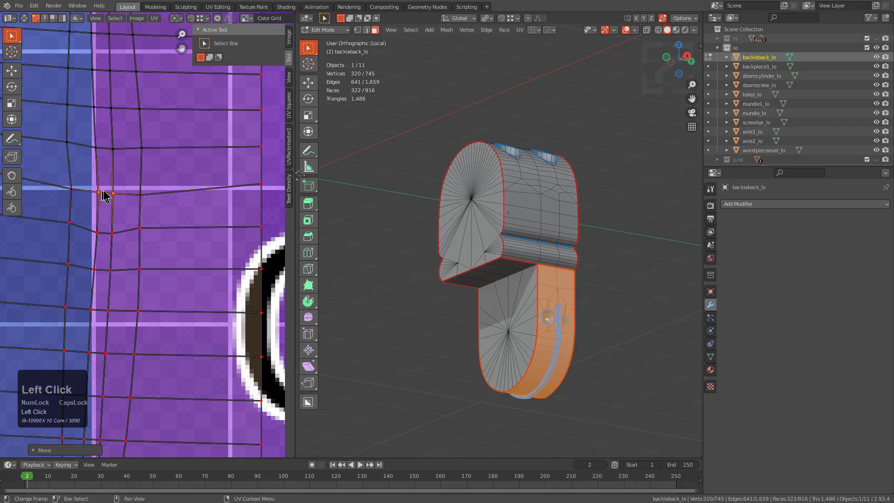
Pin every vertex of the lower arm's UV island and clear the mesh selection.
scroll(167, 189, down, 9)
key(a)
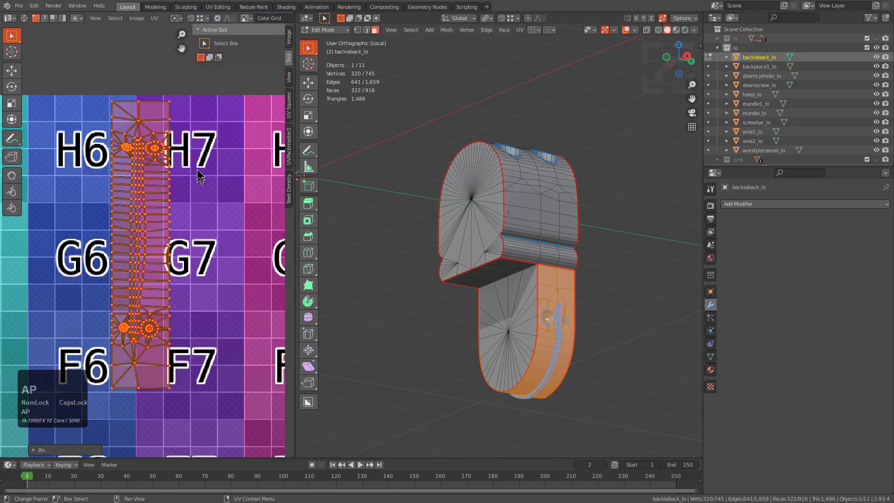
key(alt+a)
middle_drag(557, 263, 491, 285)
key(alt+a)
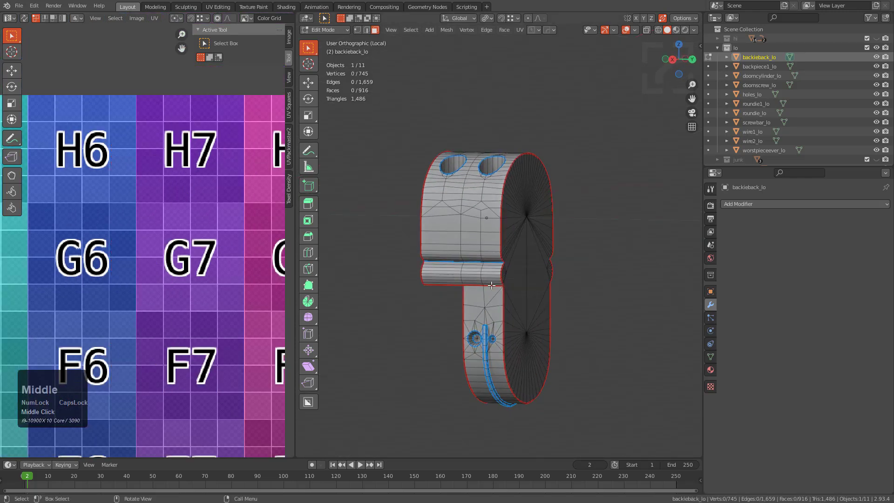
Select the housing's large flat side cap up to its seams and unwrap it.
scroll(491, 285, up, 1)
key(l)
middle_drag(107, 231, 219, 221)
scroll(170, 228, down, 1)
scroll(169, 237, up, 3)
middle_drag(168, 237, 135, 206)
scroll(187, 228, down, 2)
scroll(168, 211, down, 1)
middle_drag(354, 228, 503, 232)
key(u)
click(488, 244)
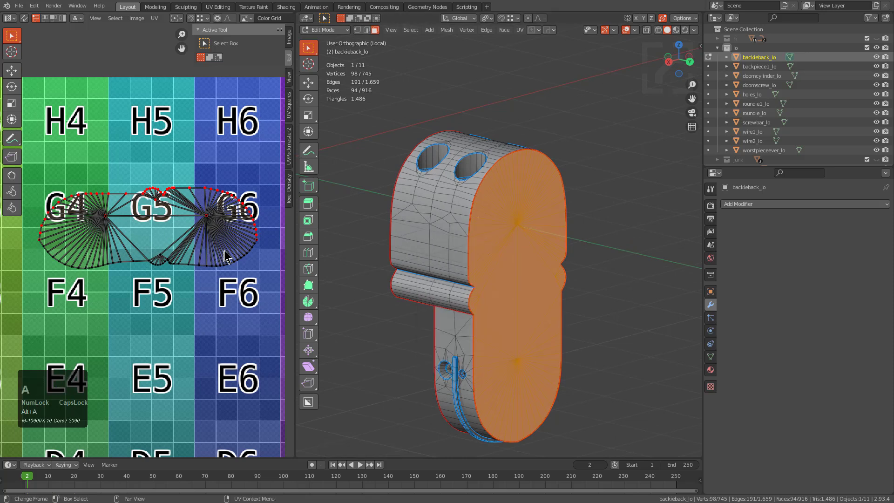
Examine the side cap's UV island and its pinned border vertices for distortion.
scroll(223, 256, down, 1)
click(206, 231)
key(a)
key(a)
middle_drag(505, 249, 520, 256)
scroll(193, 204, up, 2)
middle_drag(175, 234, 195, 238)
scroll(133, 234, up, 3)
middle_drag(129, 232, 172, 204)
key(a)
scroll(153, 236, down, 1)
scroll(86, 210, down, 5)
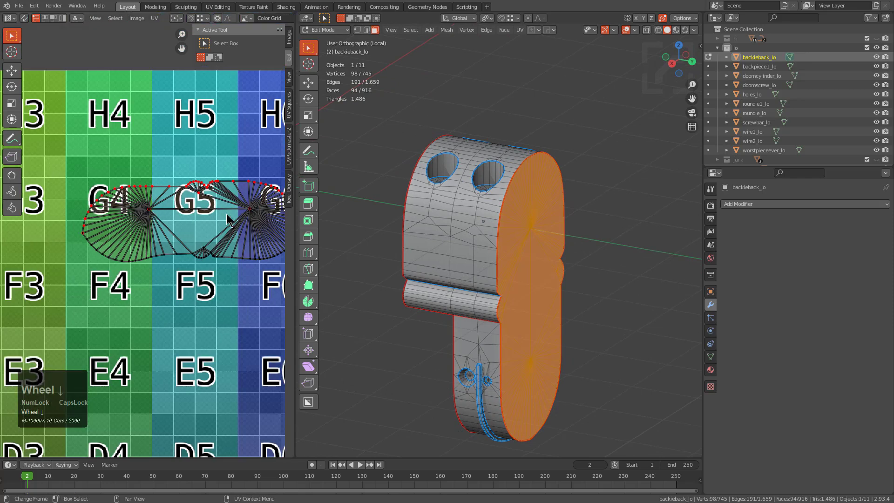
Unwrap the selected flat side cap again with its current pins.
middle_drag(86, 210, 74, 213)
middle_drag(560, 261, 501, 263)
key(u)
click(502, 261)
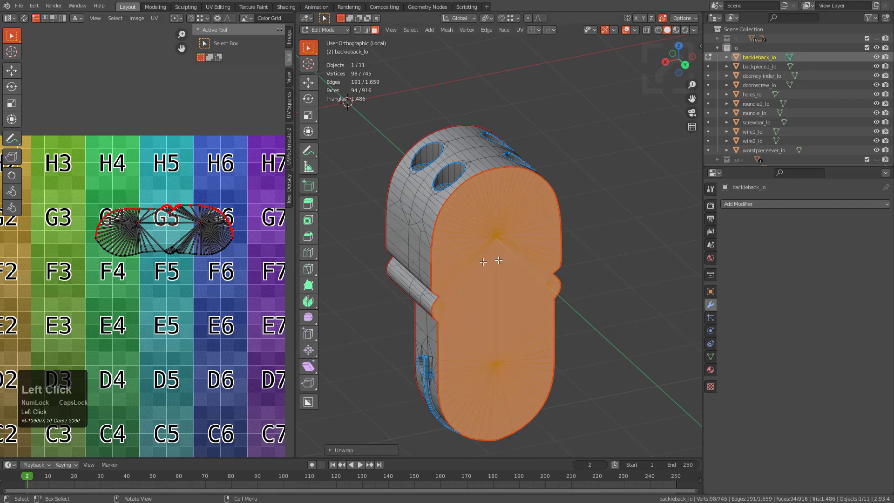
Unpin all UVs of the selected flat side cap, unwrap it again and hide it in the mesh.
key(a)
key(alt+p)
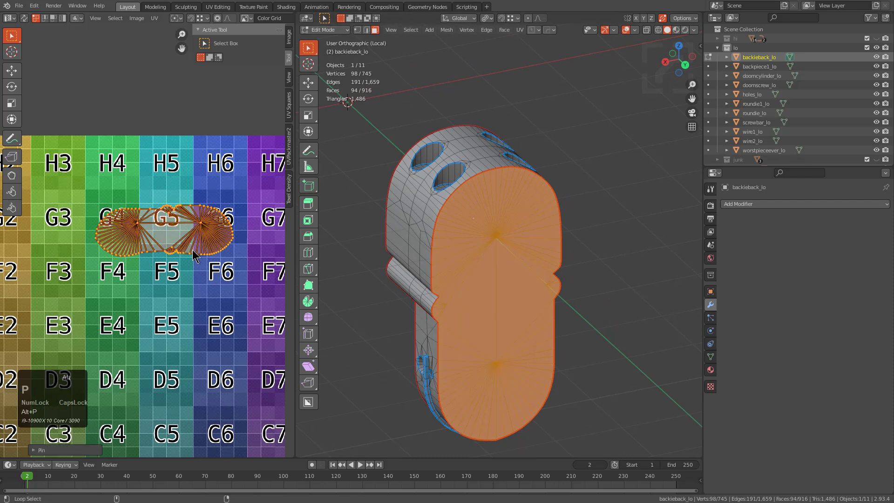
key(u)
click(490, 255)
scroll(170, 279, down, 3)
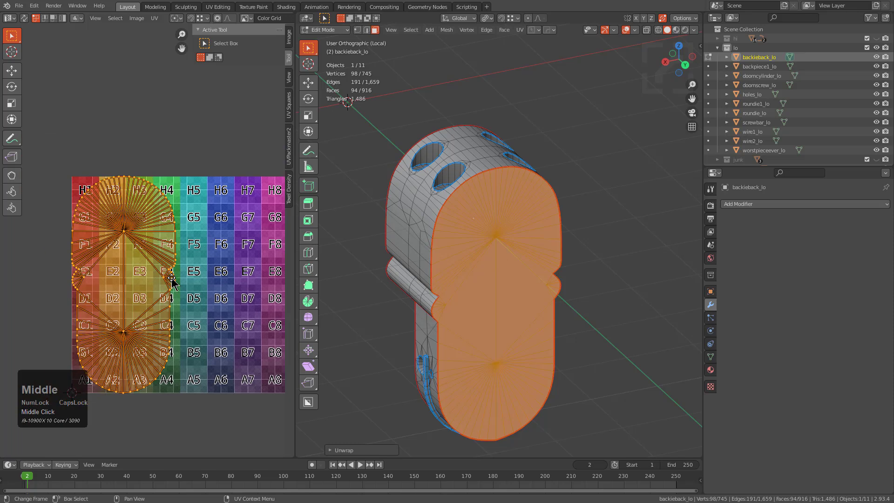
key(h)
Select the housing's curved upper shell up to its seams together with its whole UV island.
middle_drag(458, 246, 488, 255)
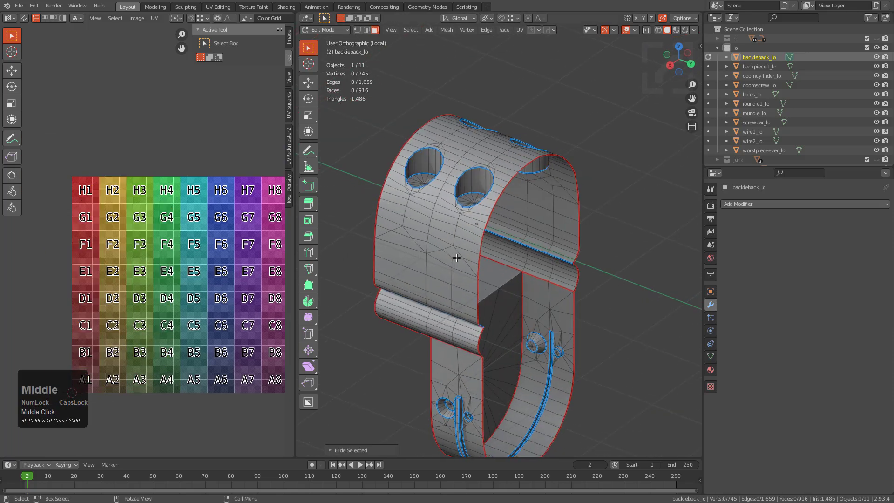
key(l)
middle_drag(241, 287, 162, 222)
scroll(182, 255, up, 3)
scroll(183, 231, up, 2)
key(a)
scroll(164, 243, down, 2)
Flatten the left border of the curved shell's UV island by scaling it to 0 on X and shift it slightly inward.
click(159, 181)
alt+click(158, 185)
key(s)
key(x)
key(0)
key(KP_Enter)
key(g)
key(x)
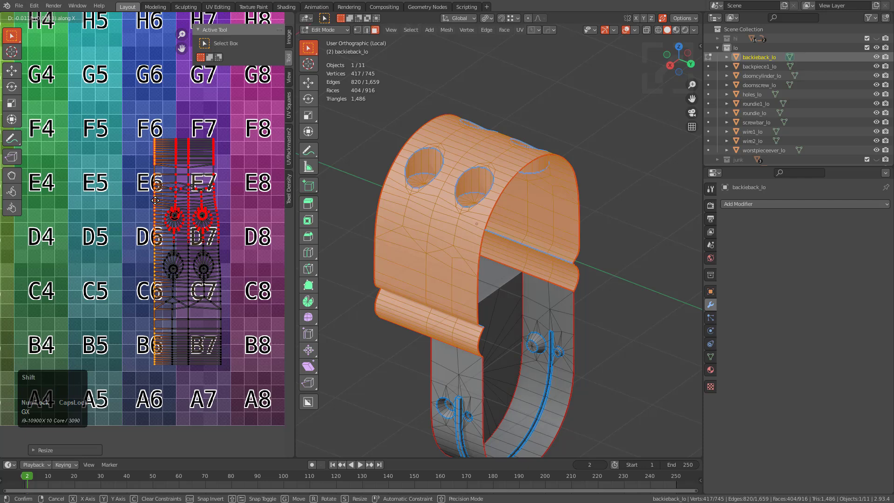
click(188, 205)
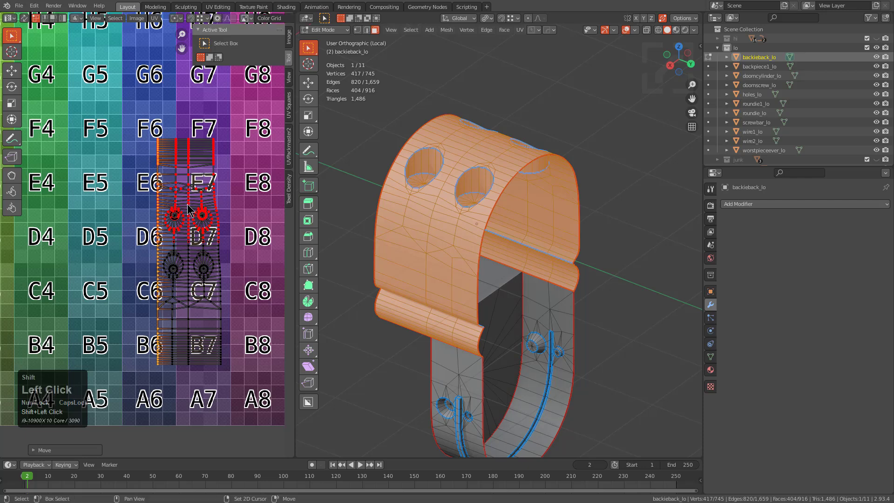
Flatten the right border of the curved shell's UV island by scaling it to 0 on X and shift it slightly outward.
alt+click(221, 278)
key(s)
key(x)
key(0)
key(KP_Enter)
key(g)
key(x)
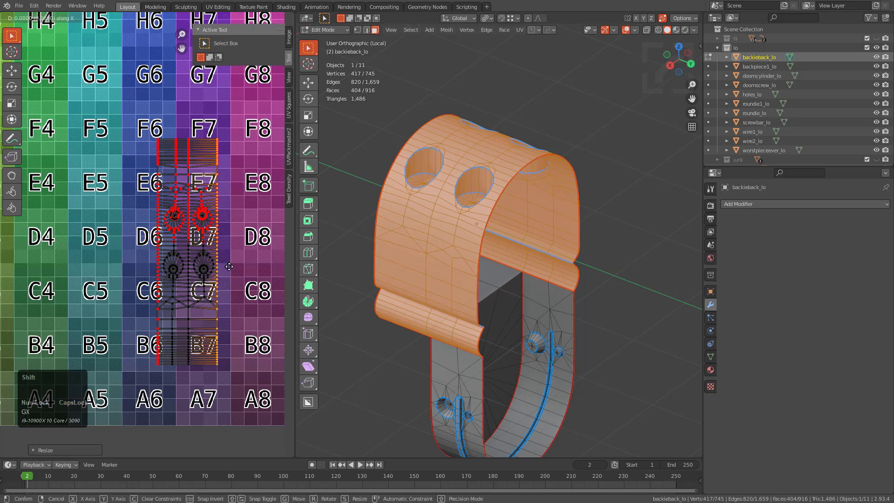
click(250, 268)
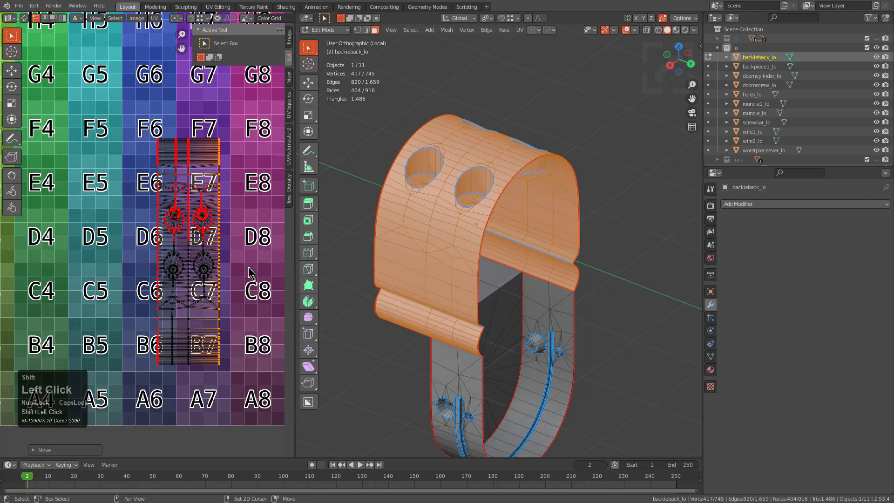
Flatten the bottom border of the curved shell's UV island by scaling it to 0 on Y.
alt+click(204, 363)
key(s)
key(y)
key(0)
key(KP_Enter)
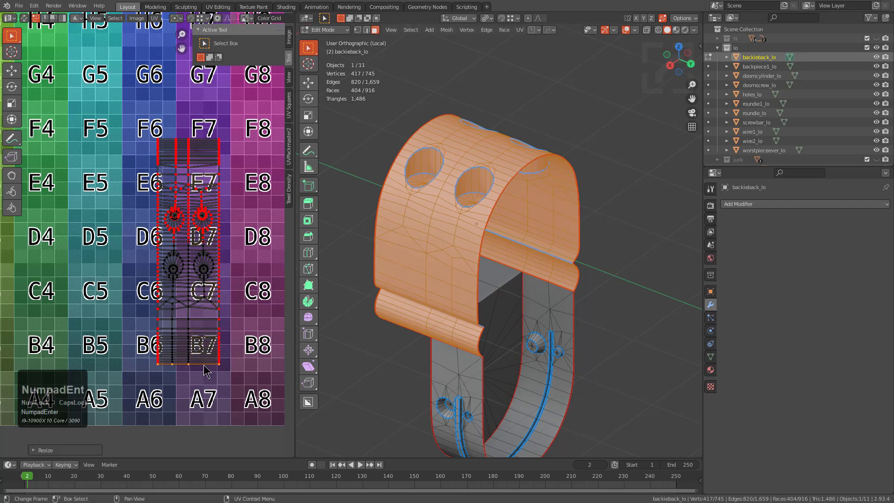
Unwrap the curved shell again with its straightened borders pinned and clear the UV selection.
key(a)
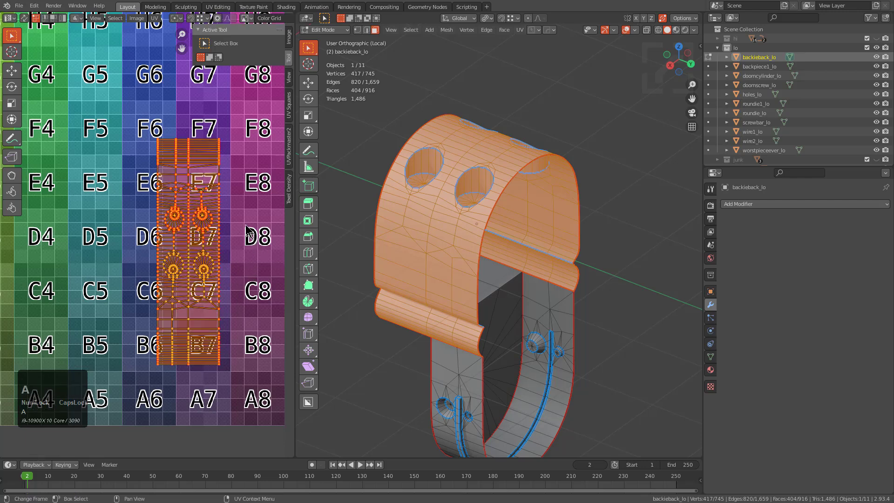
middle_drag(506, 253, 496, 249)
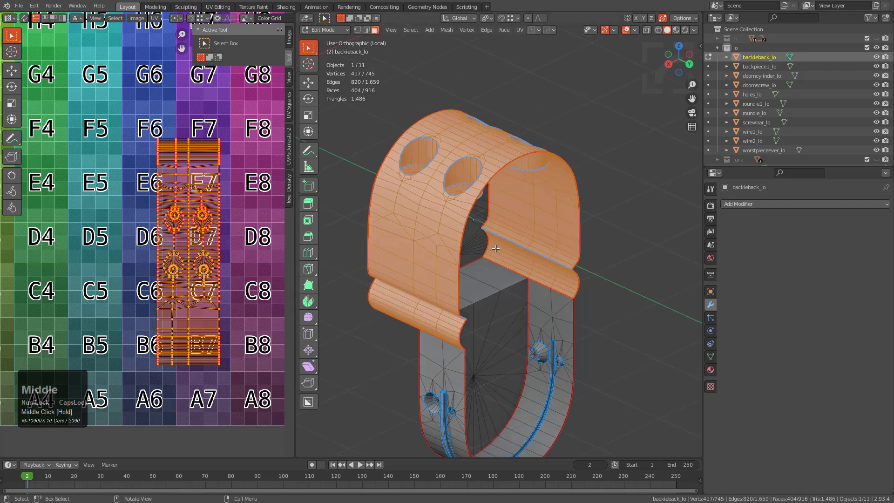
right_click(496, 250)
click(496, 250)
scroll(201, 270, up, 2)
key(alt+a)
scroll(202, 278, down, 2)
middle_drag(189, 124, 189, 177)
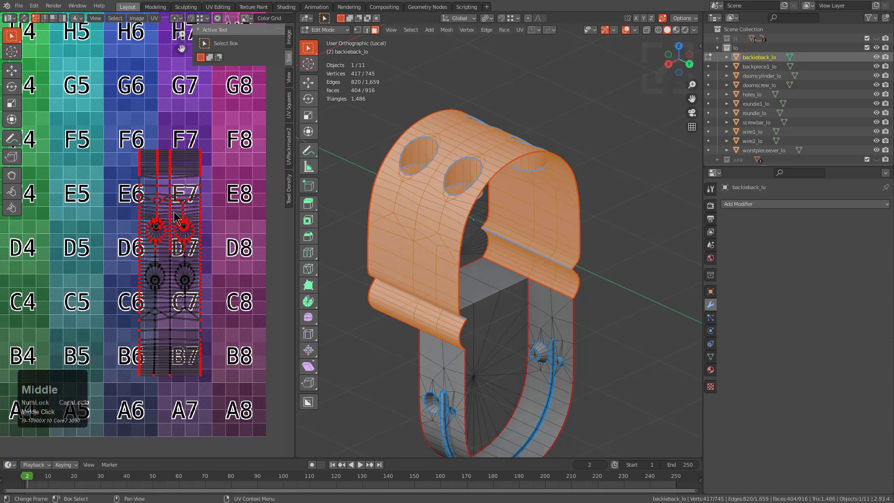
Select the curved shell's complete UV island and hide the shell in the mesh.
scroll(189, 178, up, 3)
key(a)
scroll(189, 187, down, 2)
middle_drag(412, 238, 476, 252)
key(h)
Select the upper flat cap on the housing's opposite side up to its seams and locate its UV island.
key(l)
scroll(160, 274, down, 4)
middle_drag(95, 263, 186, 258)
scroll(152, 231, up, 1)
middle_drag(110, 184, 180, 241)
scroll(166, 231, up, 4)
scroll(154, 198, up, 1)
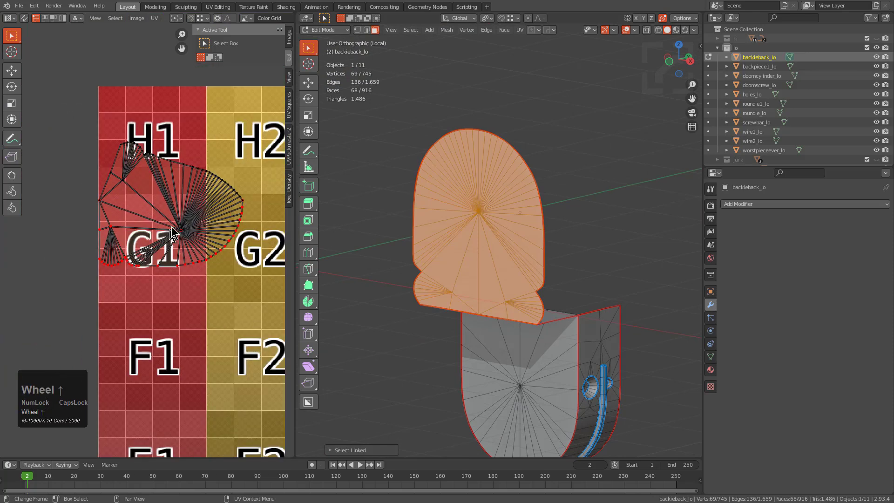
Unpin all UVs of the upper flat cap, unwrap it and hide it in the mesh.
key(a)
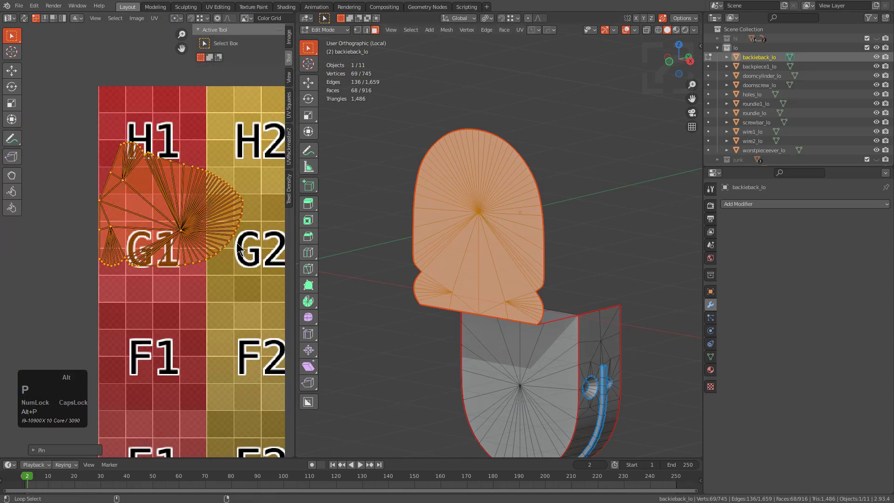
key(p)
key(u)
click(421, 209)
scroll(154, 251, down, 5)
middle_drag(209, 312, 124, 250)
scroll(359, 262, down, 1)
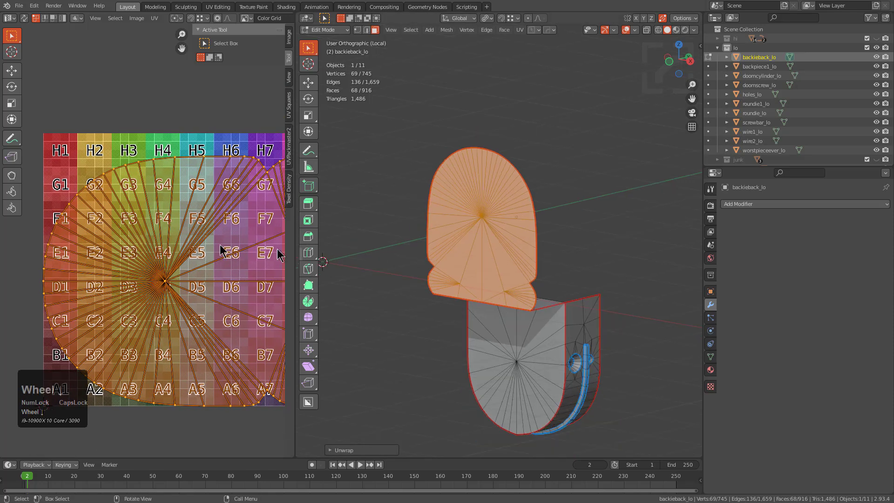
scroll(149, 242, down, 3)
scroll(186, 256, up, 1)
middle_drag(185, 256, 165, 256)
middle_drag(347, 217, 519, 263)
Select the lower rounded cap with its ledge up to the seams, unpin its UVs and unwrap it.
key(a)
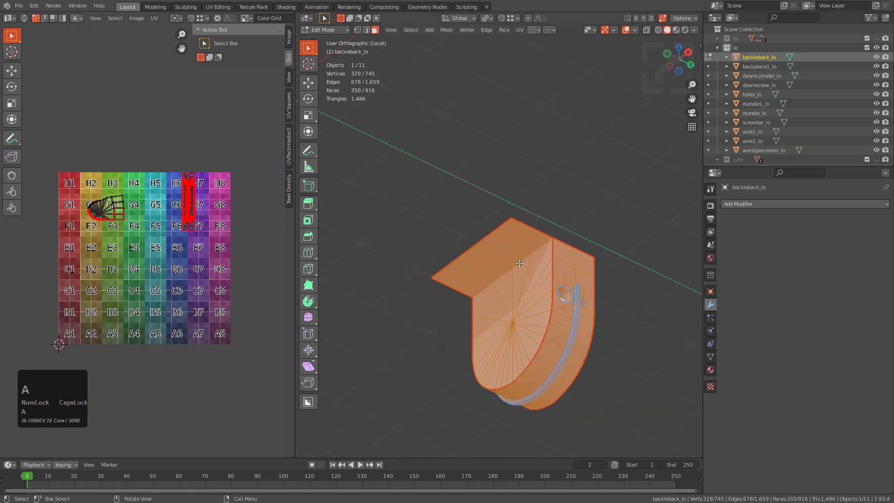
key(alt+a)
key(l)
scroll(199, 206, up, 1)
key(a)
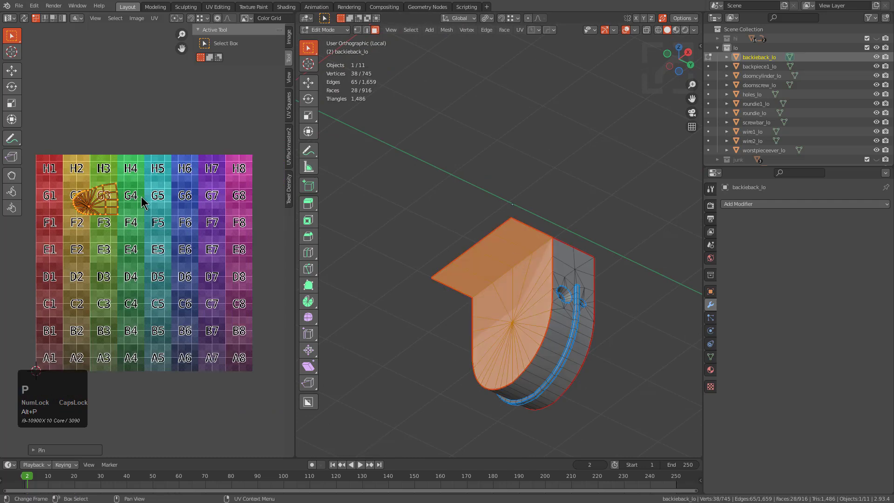
scroll(494, 278, up, 1)
key(u)
click(484, 274)
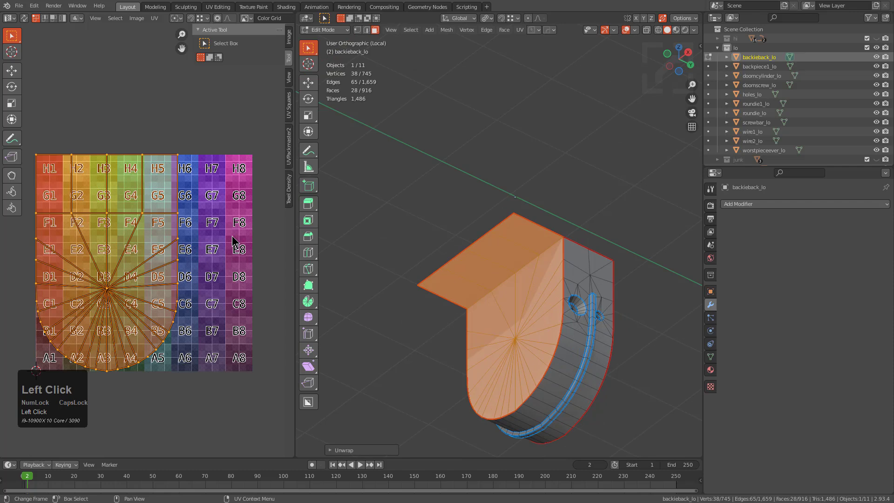
click(232, 242)
middle_drag(463, 285, 503, 278)
key(ctrl+z)
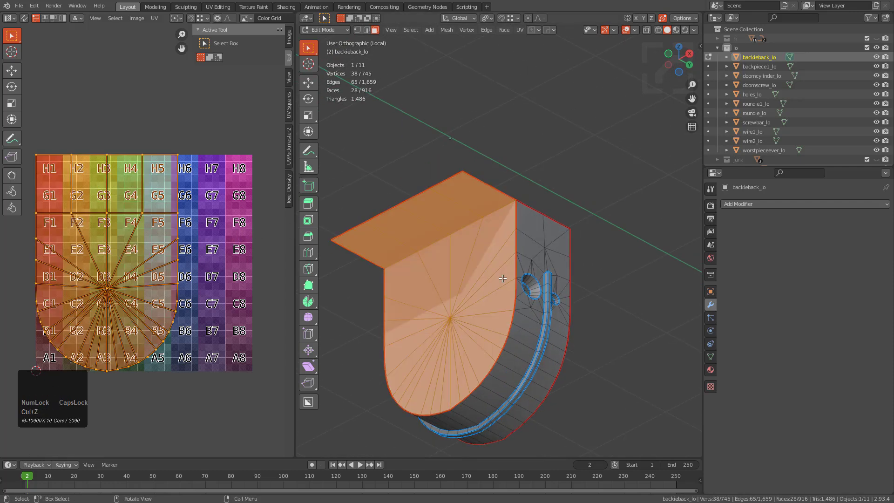
key(alt+a)
Select the lower arm's strip with its UV island and reveal all hidden faces of the housing.
middle_drag(502, 278, 461, 313)
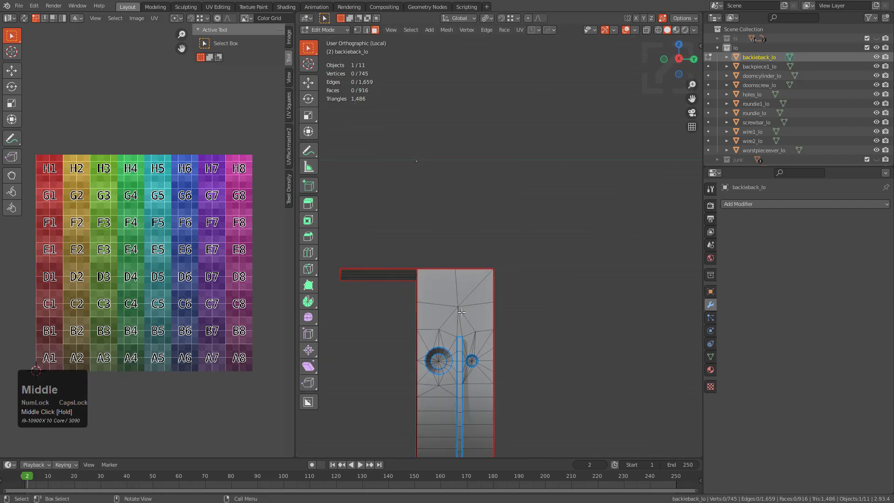
key(l)
scroll(244, 226, up, 3)
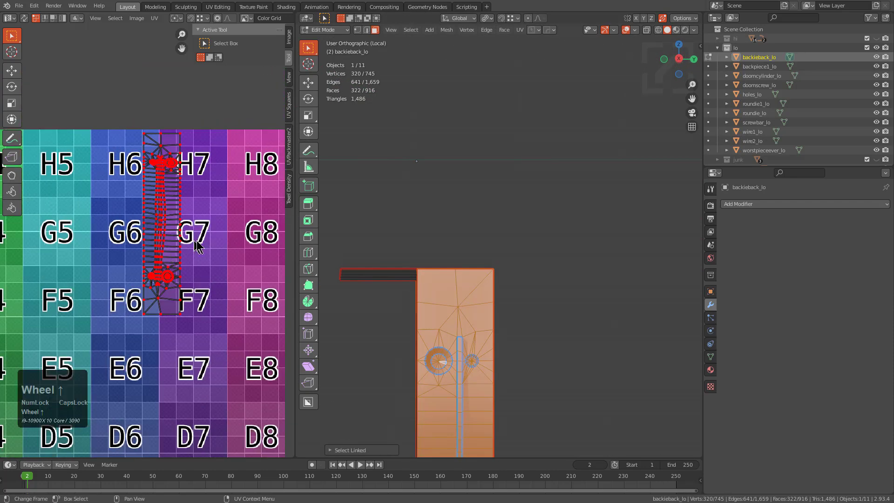
key(a)
scroll(135, 293, down, 4)
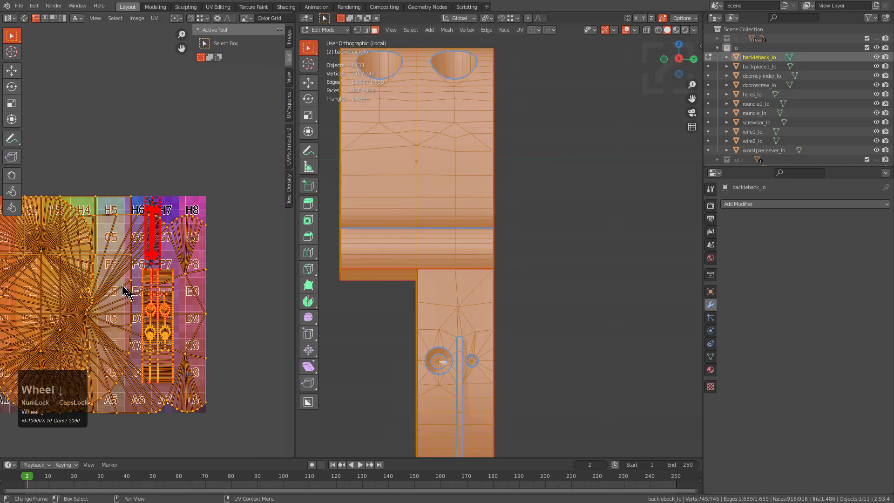
middle_drag(135, 293, 205, 252)
middle_drag(324, 217, 466, 293)
Leave the housing's isolated view, return to Object Mode and deselect everything.
key(Tab)
key(KP_Divide)
key(Tab)
scroll(464, 232, up, 6)
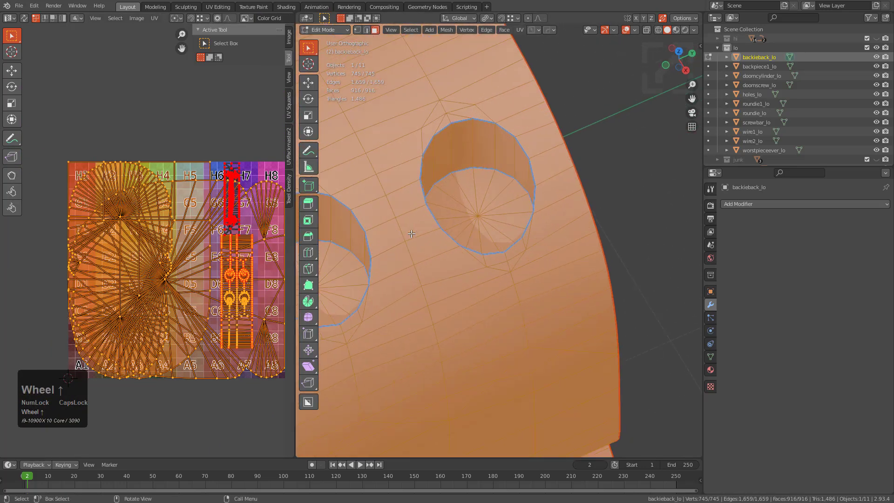
scroll(464, 218, down, 4)
key(Tab)
scroll(533, 256, down, 3)
middle_drag(532, 256, 662, 130)
key(alt+a)
Add a level 1 Subdivision modifier to the collars around the wire ends and apply it.
middle_drag(506, 229, 554, 175)
scroll(539, 265, up, 4)
scroll(490, 225, up, 2)
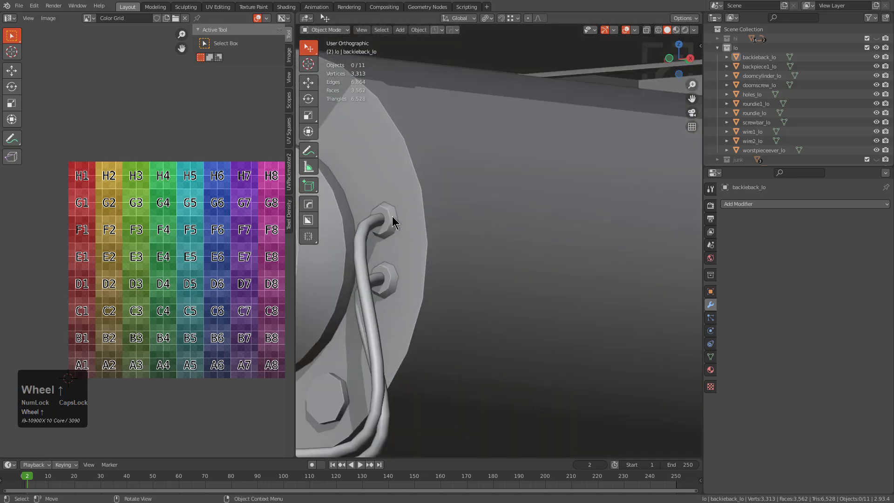
click(391, 217)
key(KP_Decimal)
key(Tab)
middle_drag(585, 164, 517, 214)
key(Tab)
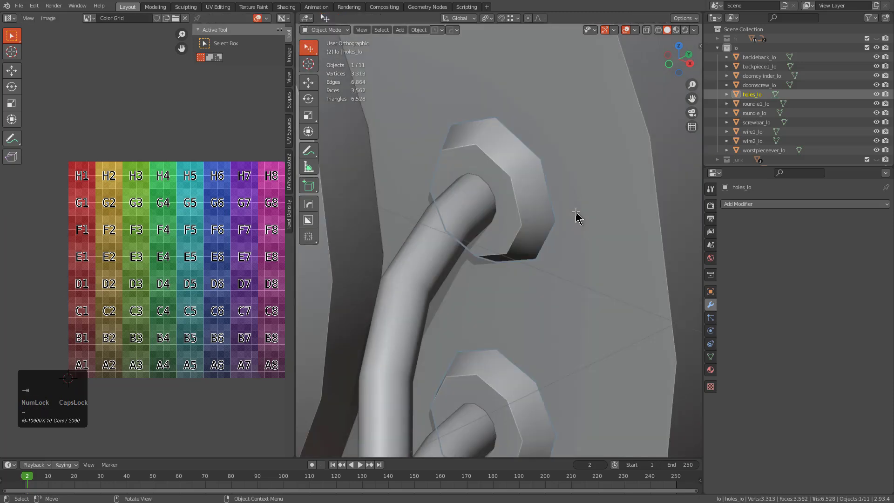
key(ctrl+1)
key(ctrl+a)
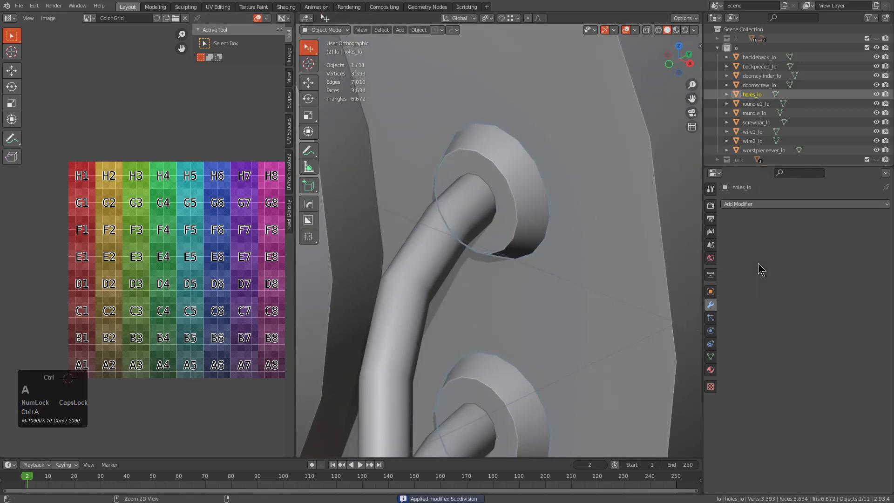
Dissolve the extra middle edge loops around the sides of both wire collars.
key(Tab)
key(alt+a)
scroll(534, 206, up, 2)
alt+click(534, 145)
scroll(512, 261, down, 2)
shift+middle_drag(504, 322, 514, 212)
scroll(522, 278, down, 4)
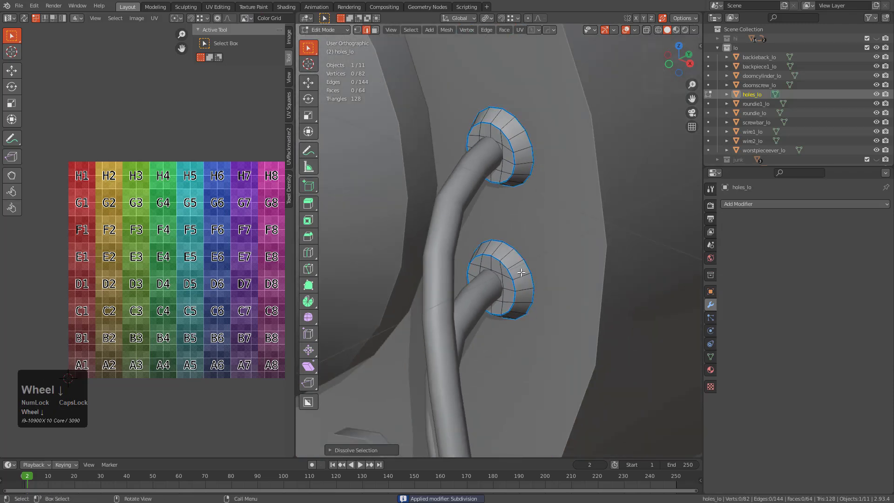
Select the large cylinder behind the wires and open its mesh for editing.
key(Tab)
click(445, 354)
key(Tab)
middle_drag(447, 357, 498, 291)
scroll(466, 326, up, 2)
shift+middle_drag(415, 375, 505, 275)
key(Tab)
scroll(496, 294, down, 3)
scroll(497, 302, down, 3)
key(Tab)
shift+middle_drag(447, 270, 505, 285)
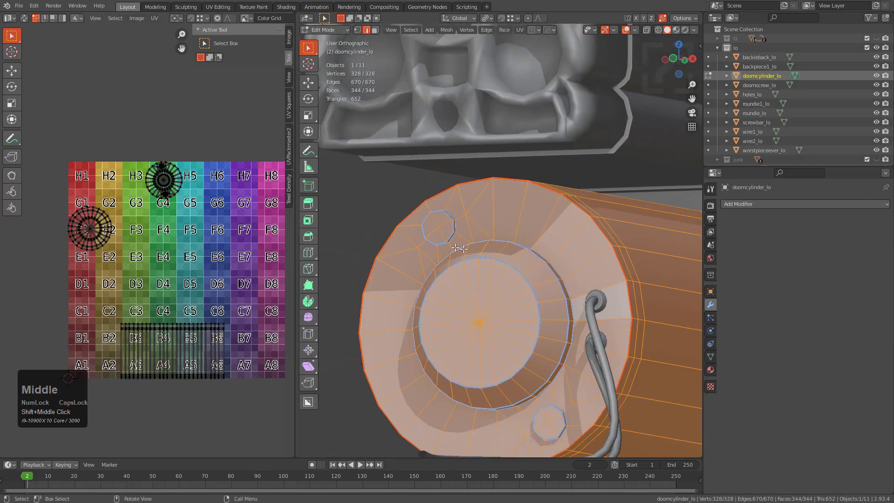
Select the tops of both small bolts on the cylinder's end face by growing from their centre vertices.
middle_drag(419, 261, 454, 270)
scroll(462, 280, up, 2)
shift+middle_drag(411, 230, 519, 313)
scroll(531, 235, up, 2)
key(1)
click(511, 261)
key(ctrl+KP_Add)
scroll(511, 261, down, 3)
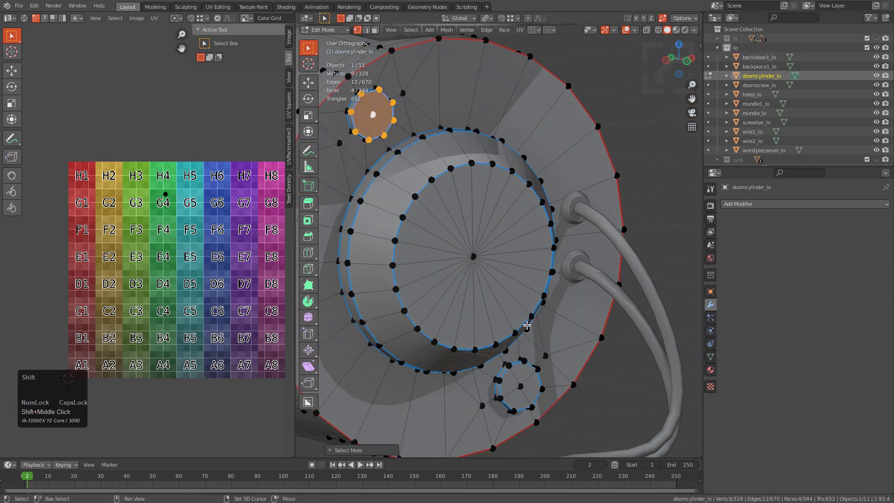
shift+scroll(521, 326, down, 3)
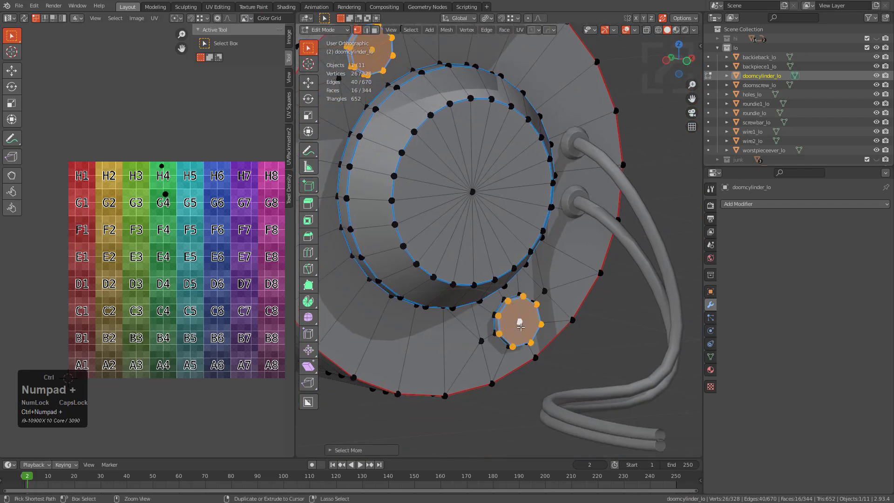
key(ctrl+KP_Add)
Reselect the two bolts from their centre vertices and separate them from the cylinder into their own object.
shift+middle_drag(408, 129, 509, 361)
scroll(508, 357, up, 2)
key(ctrl+KP_Subtract)
shift+middle_drag(461, 302, 464, 226)
click(464, 226)
scroll(512, 315, down, 3)
shift+middle_drag(521, 327, 564, 342)
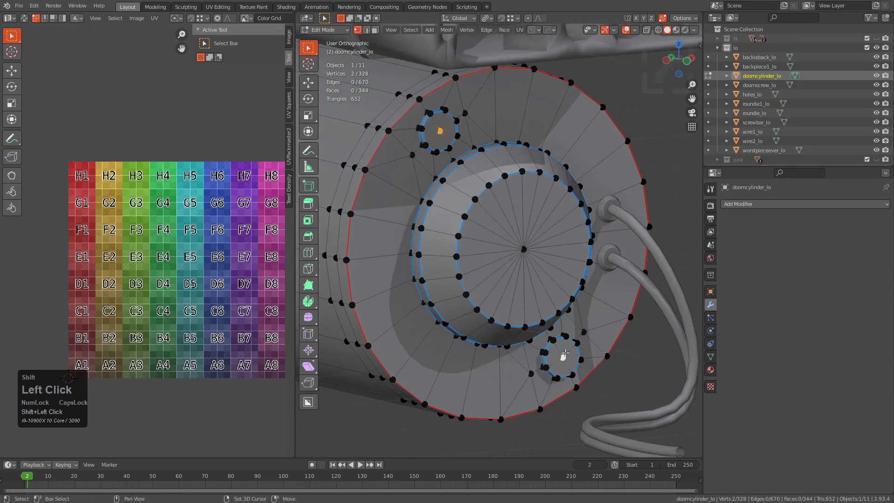
middle_drag(503, 235, 544, 250)
shift+middle_drag(480, 162, 492, 236)
scroll(521, 246, up, 5)
click(494, 243)
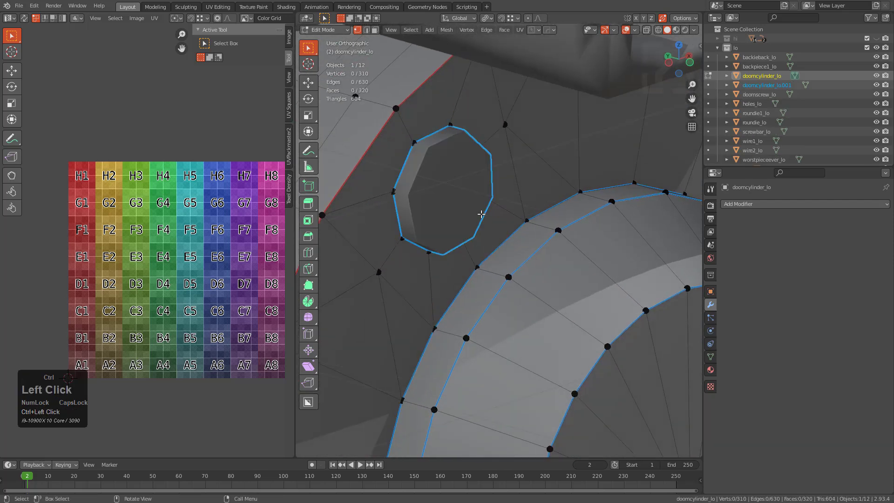
Add a level 1 Subdivision modifier to the separated bolts and apply it.
key(Tab)
click(456, 183)
key(ctrl+1)
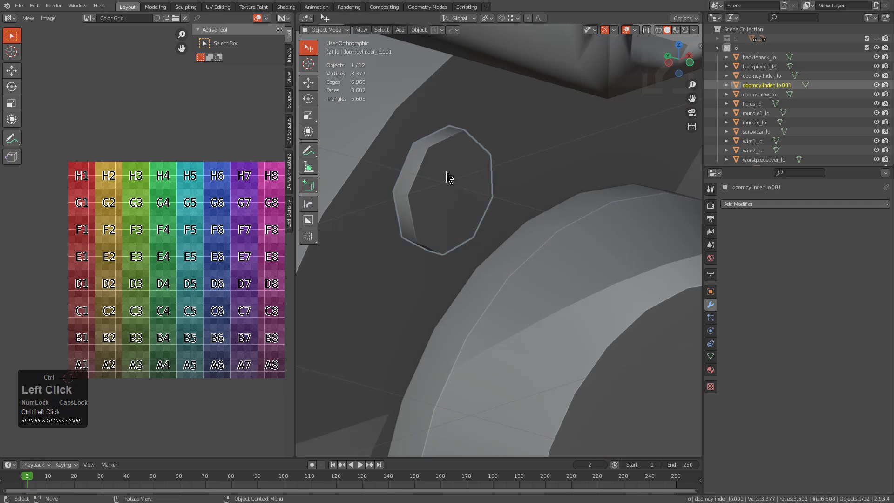
key(alt+a)
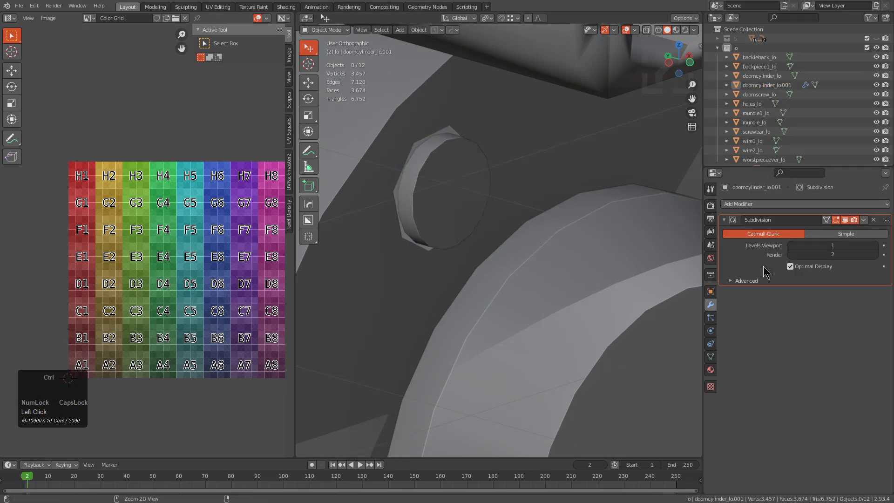
key(ctrl+a)
Open the separated bolts for editing and dissolve the extra edge loop around the side of each bolt.
key(Tab)
scroll(487, 227, up, 4)
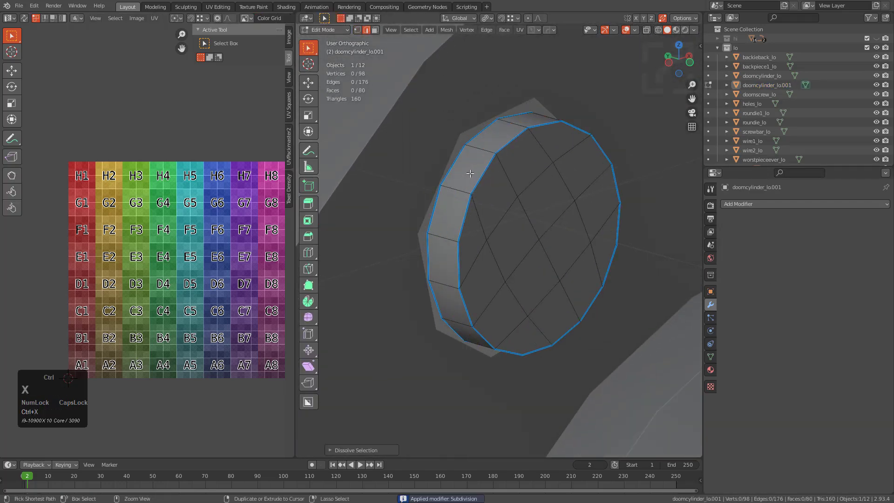
scroll(470, 174, down, 9)
shift+middle_drag(557, 365, 481, 207)
scroll(481, 208, up, 3)
shift+middle_drag(419, 244, 535, 262)
scroll(534, 263, up, 6)
key(2)
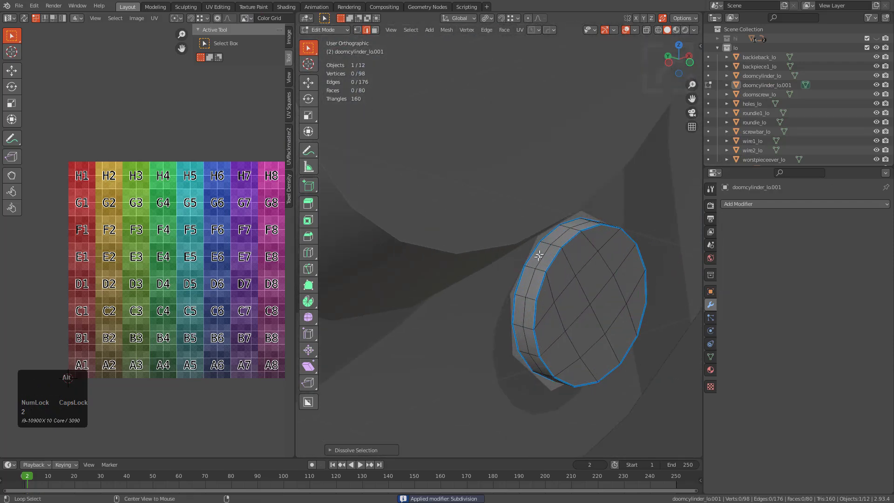
Join the separated bolts back into the large cylinder object and open the combined mesh for editing.
key(Tab)
scroll(506, 303, down, 5)
key(alt+a)
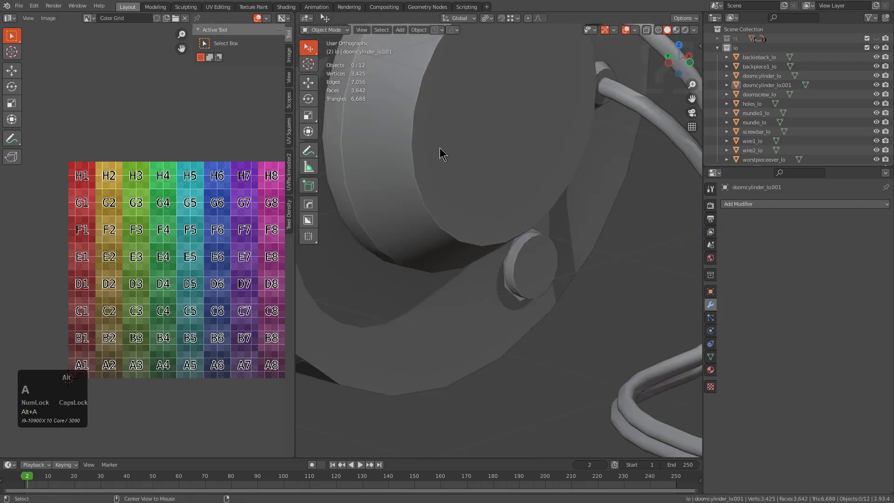
shift+middle_drag(440, 152, 509, 244)
scroll(509, 245, down, 2)
click(432, 184)
shift+click(583, 324)
shift+click(463, 266)
key(ctrl+j)
key(Tab)
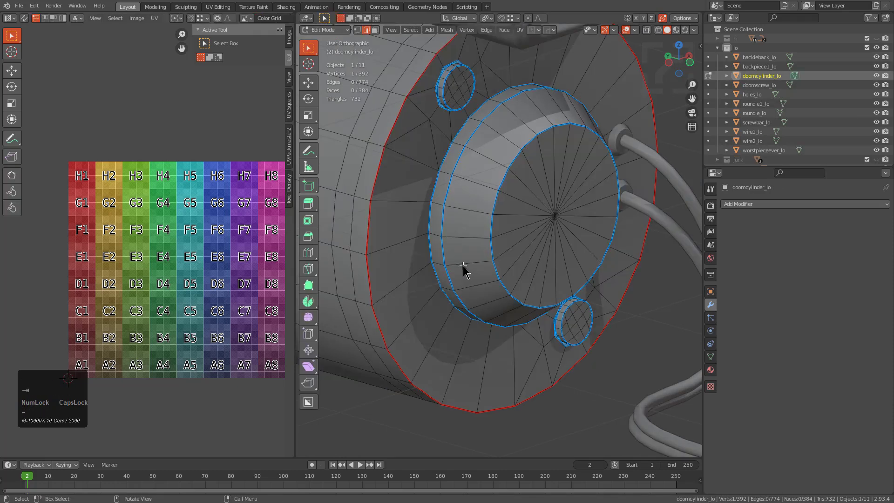
Isolate the cylinder in local view and select linked geometry on the body and upper bolt to check their connection.
key(KP_Divide)
scroll(466, 268, up, 5)
key(alt+a)
shift+middle_drag(488, 244, 529, 273)
shift+scroll(517, 254, up, 1)
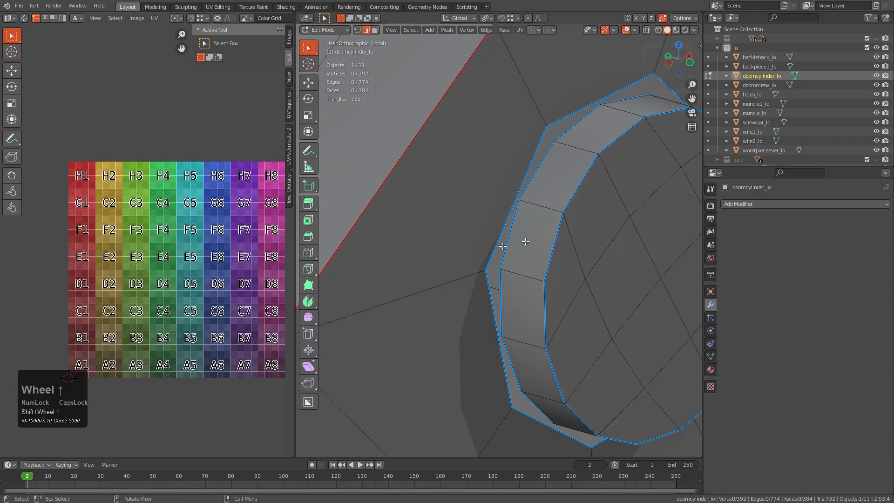
key(a)
scroll(445, 250, down, 3)
key(alt+a)
key(l)
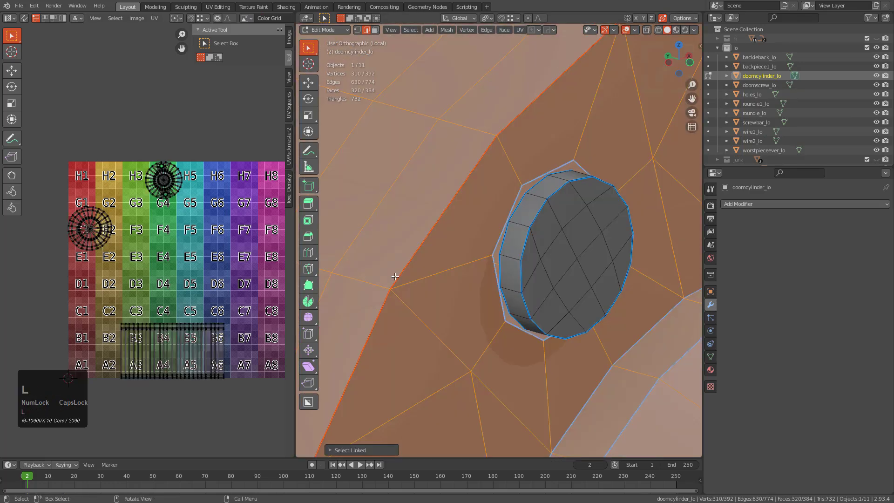
scroll(392, 279, down, 3)
scroll(140, 242, up, 6)
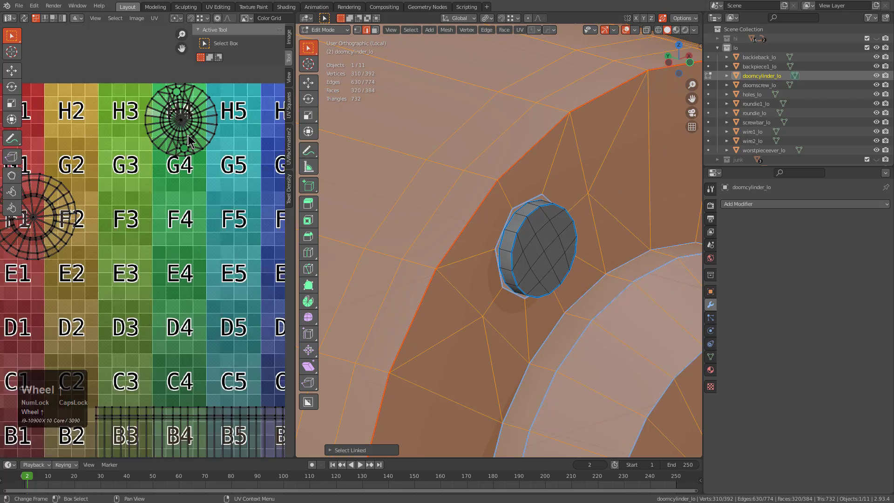
scroll(549, 219, up, 3)
key(l)
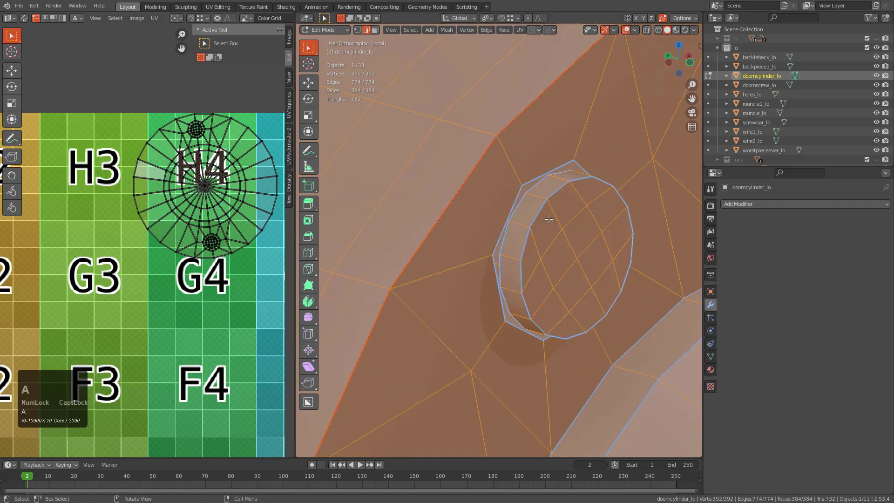
Select the cylinder's end-face region and examine the bolt hole in the UV layout and around the bolt's base.
scroll(228, 195, up, 1)
key(3)
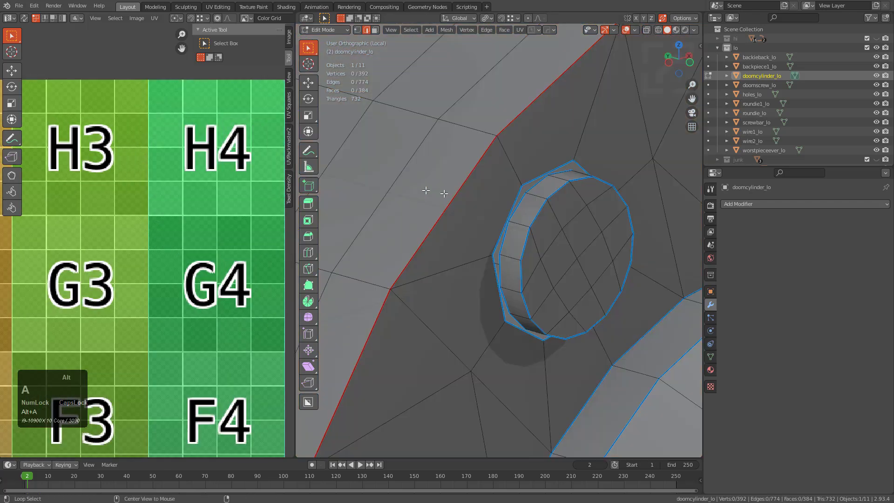
key(l)
scroll(349, 154, down, 1)
middle_drag(202, 122, 185, 218)
key(a)
scroll(152, 159, up, 2)
key(alt+a)
scroll(177, 219, up, 3)
middle_drag(161, 105, 161, 200)
scroll(160, 200, up, 1)
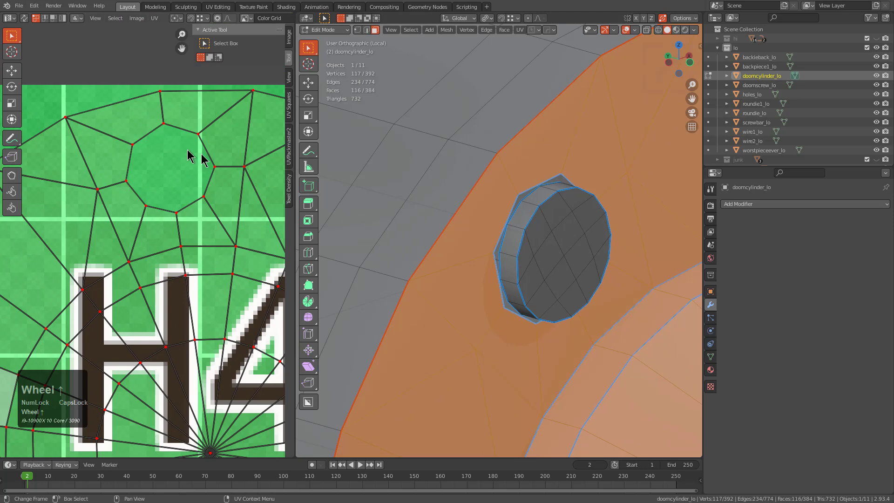
scroll(537, 236, down, 3)
scroll(514, 247, down, 3)
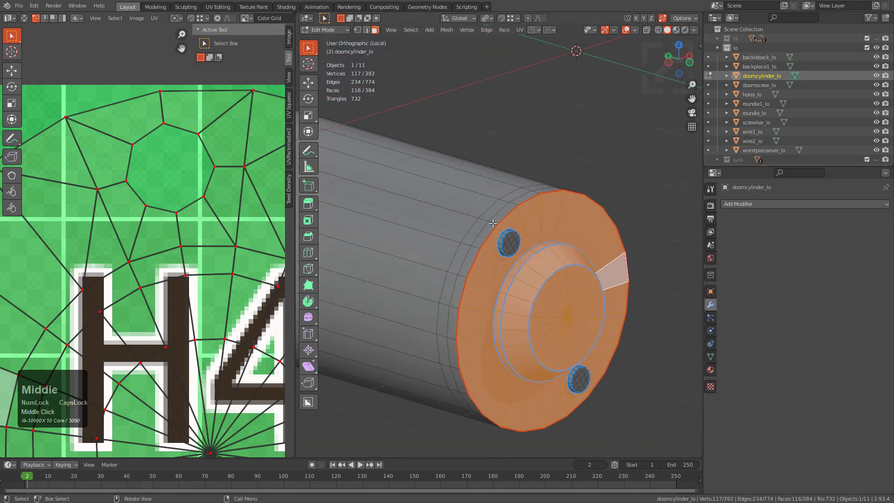
scroll(507, 238, up, 6)
scroll(512, 235, up, 3)
key(1)
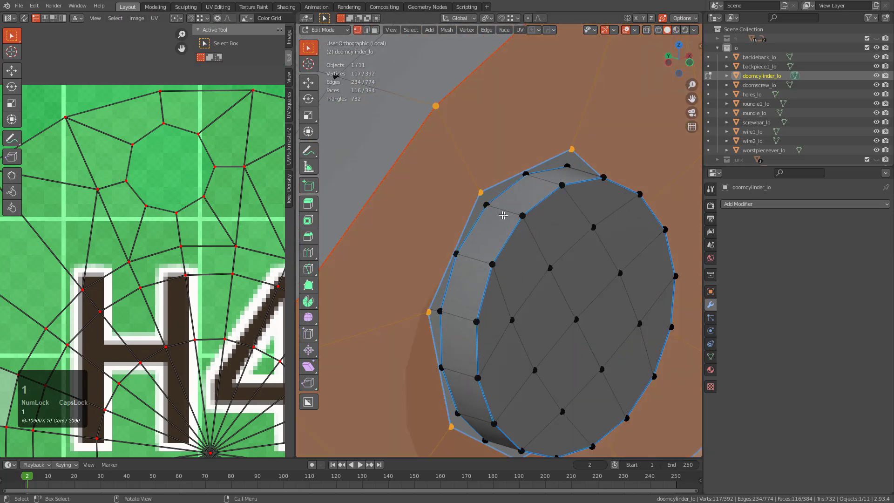
Try subdividing a single edge of the hole's rim around the upper bolt.
click(480, 192)
middle_drag(480, 193, 505, 200)
key(2)
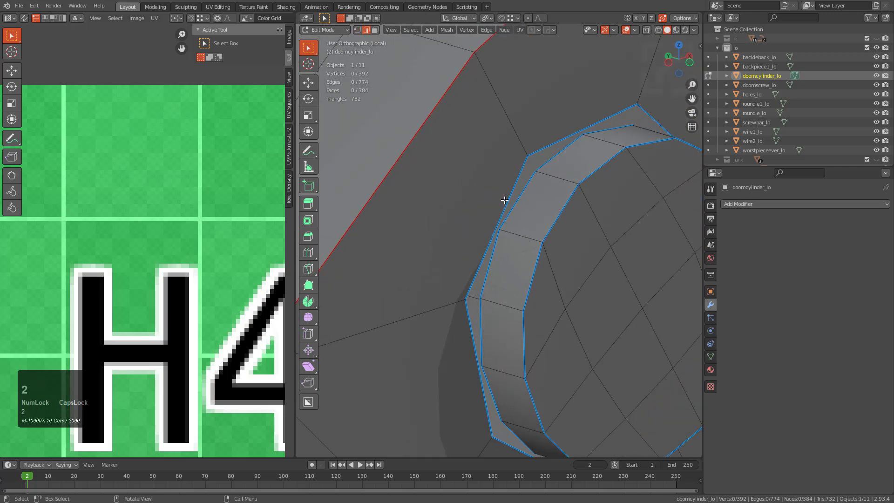
right_click(505, 200)
click(481, 230)
key(1)
scroll(486, 224, down, 3)
key(ctrl+z)
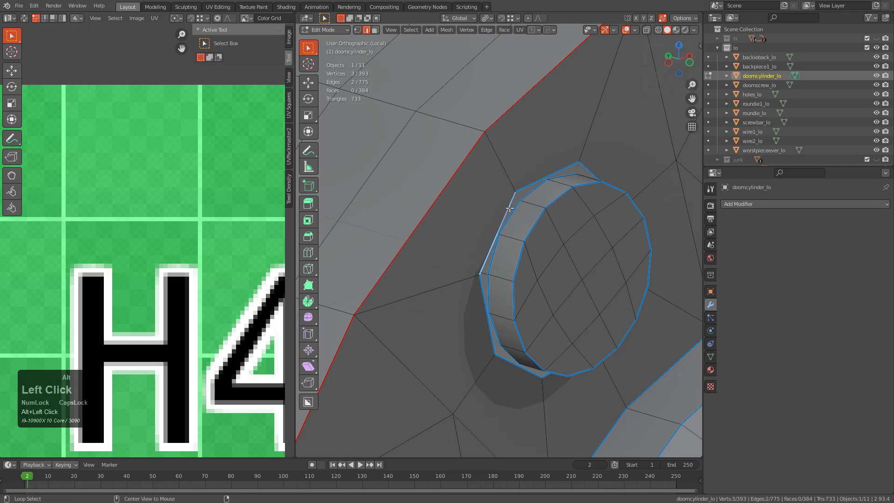
Try to subdivide the upper bolt hole's rim loop and bridge it to the bolt's base loop.
middle_drag(535, 212, 469, 235)
right_click(443, 205)
click(443, 186)
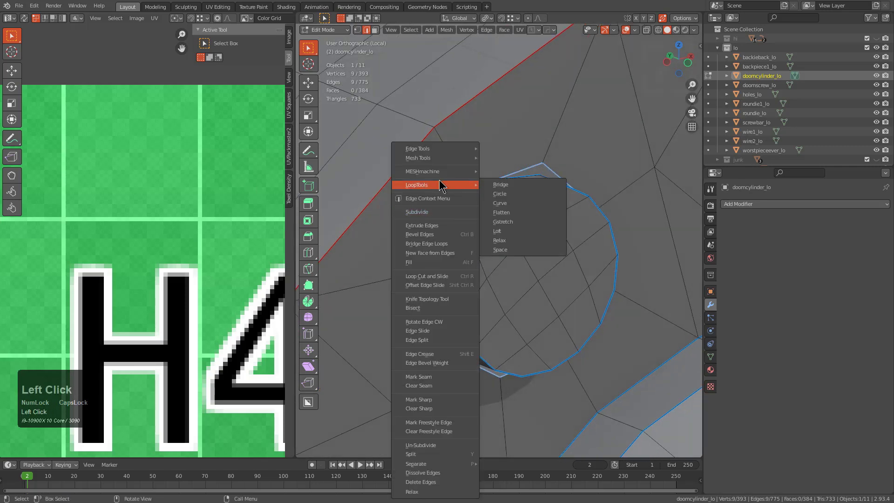
click(432, 212)
alt+middle_click(449, 224)
scroll(524, 211, up, 3)
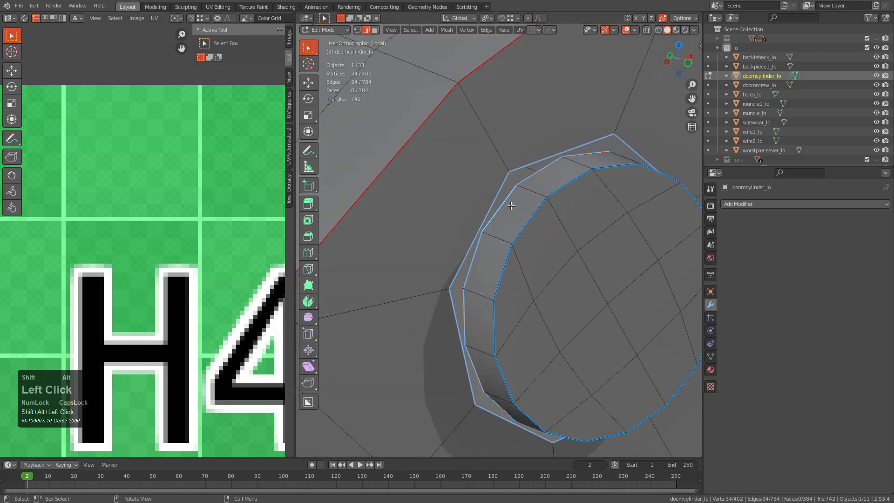
right_click(511, 206)
click(489, 238)
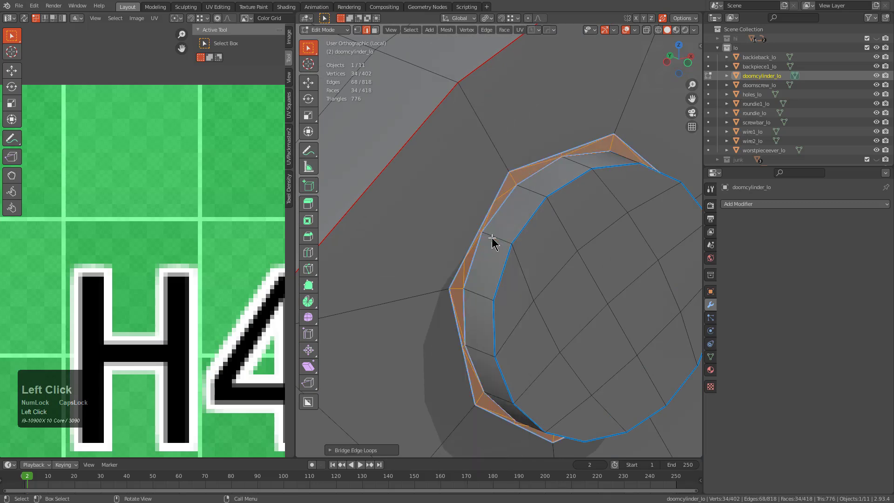
scroll(538, 223, up, 5)
key(ctrl+z)
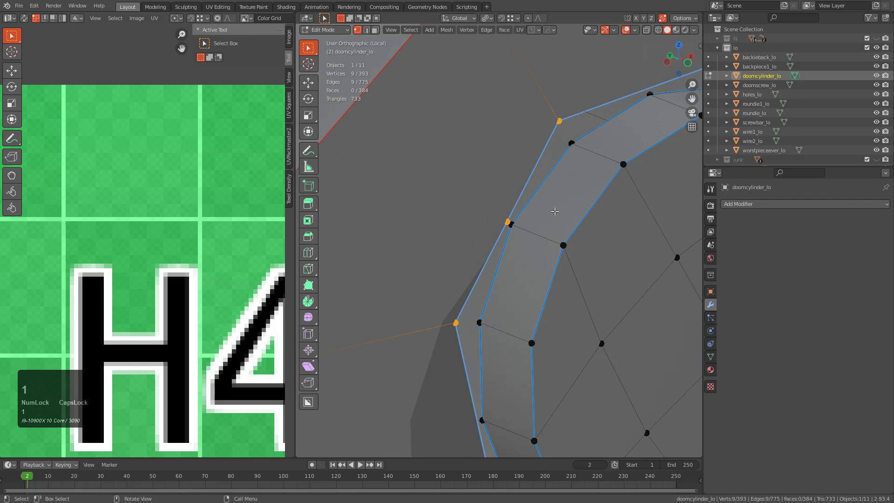
scroll(554, 213, down, 1)
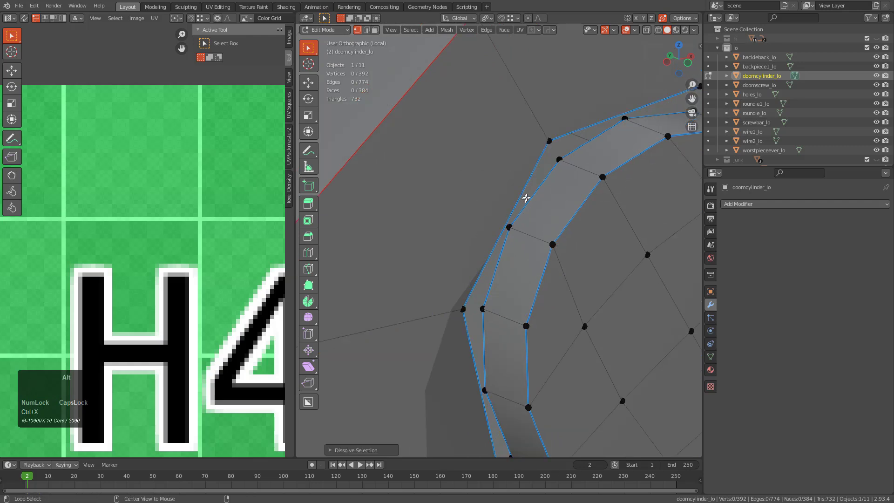
Select the rim loop of the upper bolt's hole and scale it slightly outward.
scroll(539, 194, down, 5)
scroll(533, 238, up, 5)
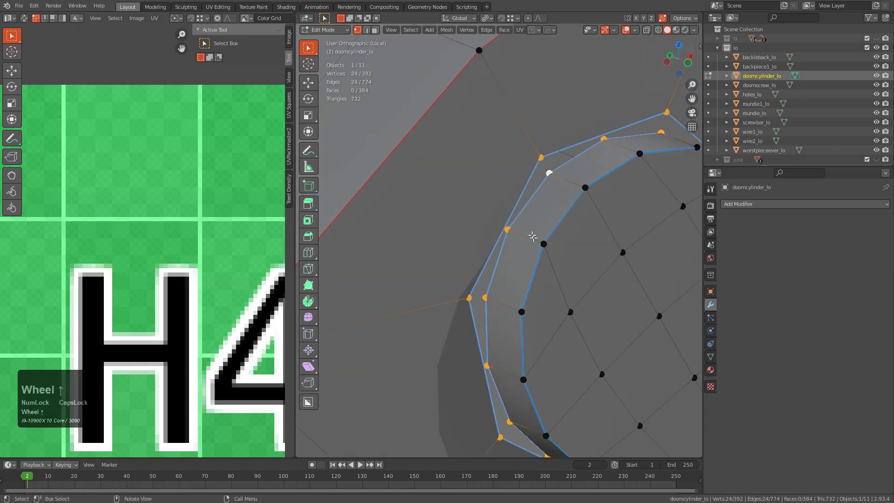
alt+click(525, 189)
scroll(545, 195, down, 4)
middle_drag(597, 201, 559, 205)
scroll(536, 234, up, 2)
key(s)
right_click(538, 235)
middle_drag(536, 234, 535, 244)
key(s)
click(489, 206)
Bridge the hole's rim loop to the upper bolt's open base loop.
right_click(455, 254)
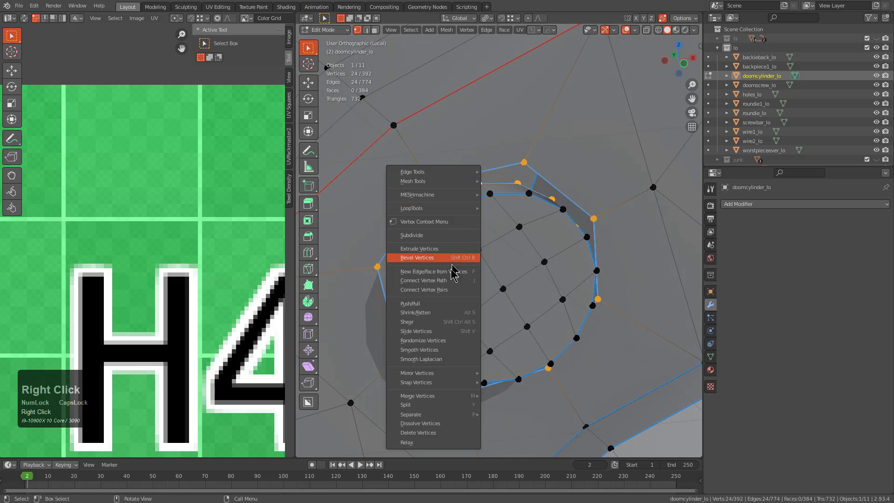
key(Escape)
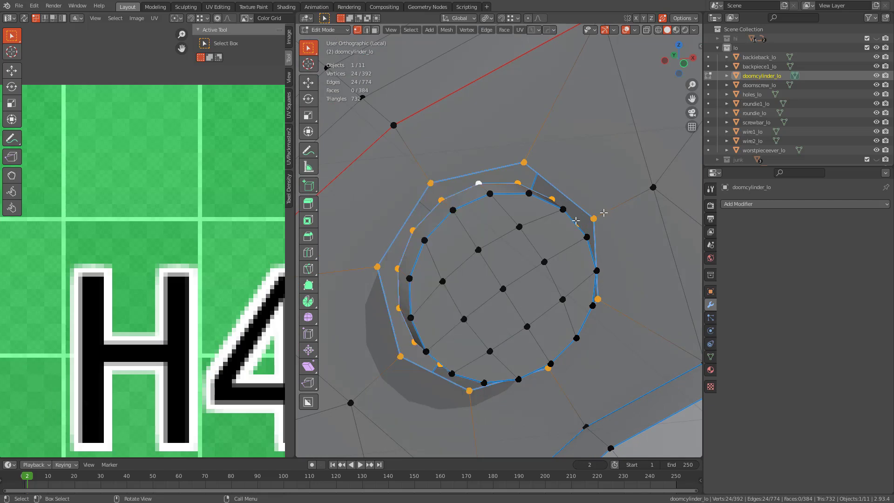
key(2)
right_click(480, 221)
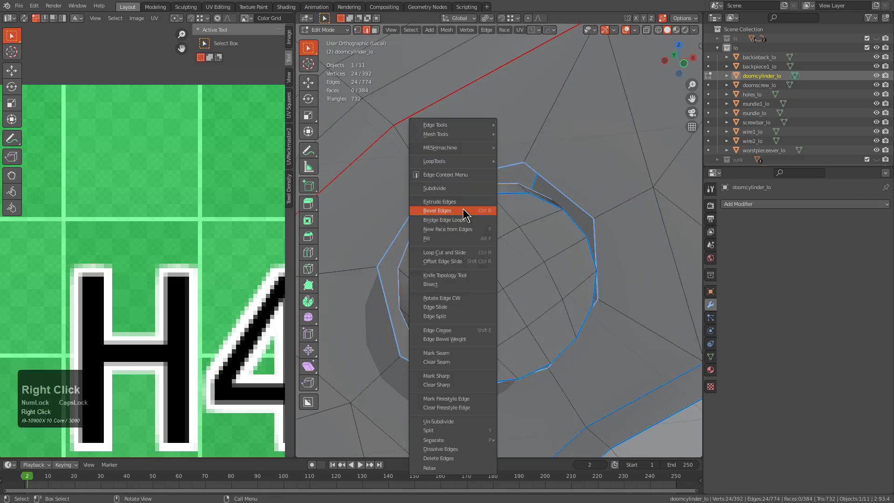
click(460, 221)
key(alt+a)
middle_drag(498, 216, 564, 219)
scroll(515, 235, up, 3)
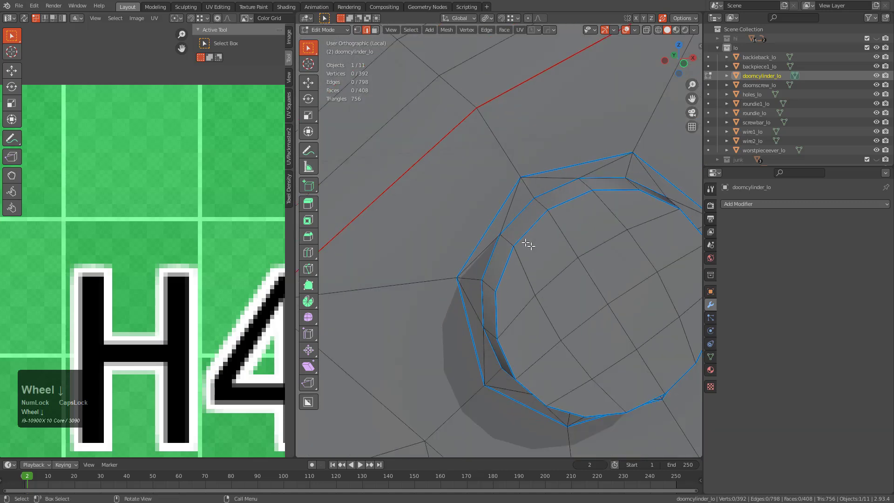
scroll(522, 238, down, 2)
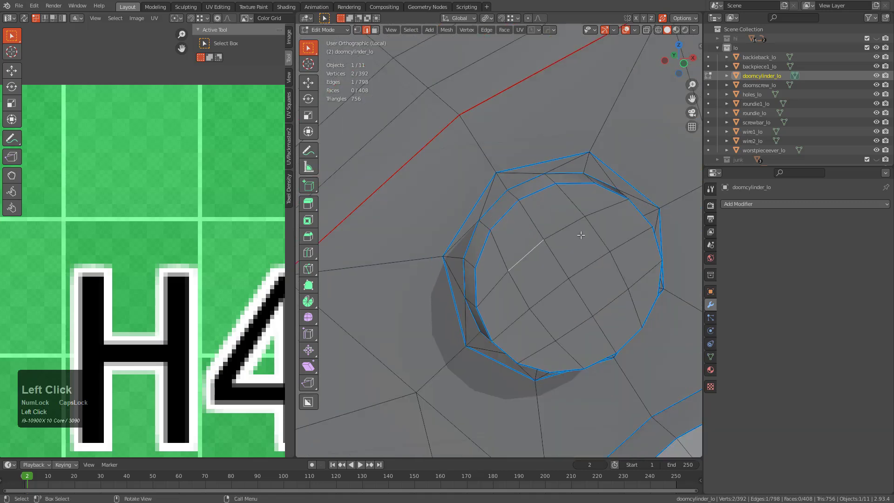
Slide interior edges of the upper bolt's cap onto their neighbours to merge them and simplify the cap.
key(g)
key(g)
click(615, 302)
shift+click(580, 339)
key(g)
key(g)
click(549, 274)
Select the geometry linked to the upper bolt to check that it is connected to the cylinder.
scroll(538, 250, down, 4)
key(a)
key(alt+a)
scroll(542, 261, down, 5)
shift+middle_drag(543, 267, 543, 265)
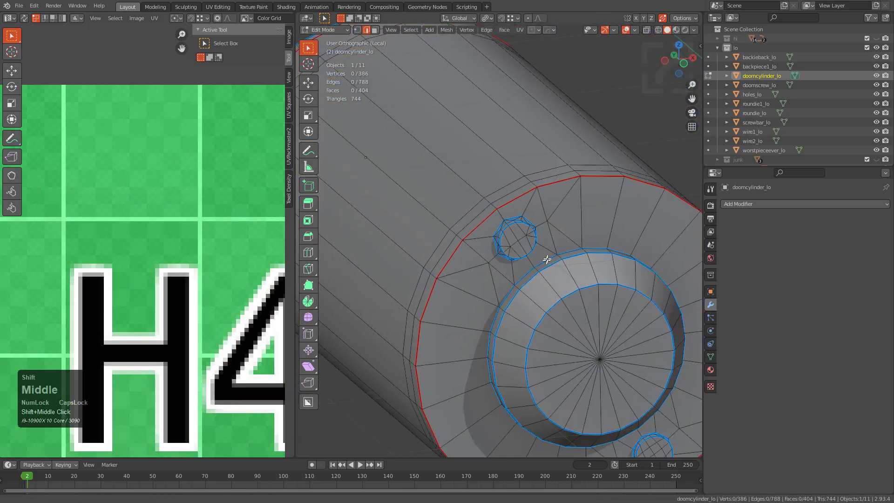
scroll(543, 265, up, 7)
key(l)
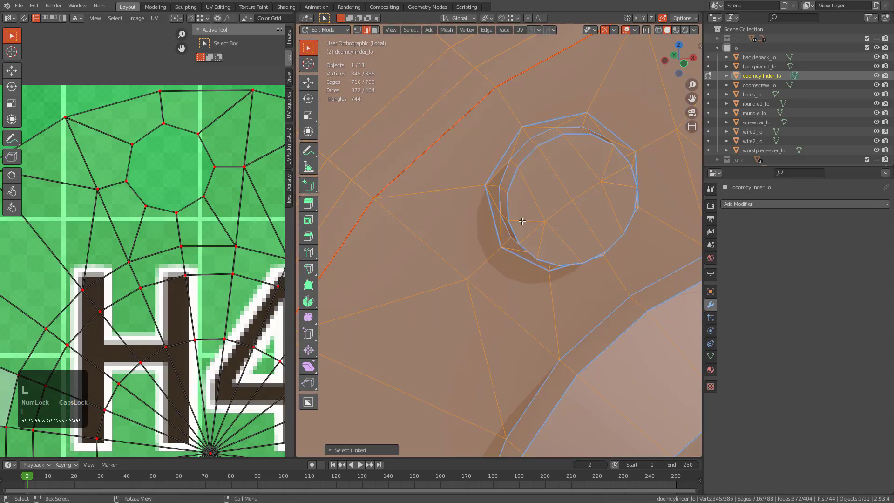
scroll(509, 201, down, 2)
key(alt+a)
Try to bridge the lower bolt's base loop to the rim of its hole.
scroll(503, 242, down, 6)
shift+middle_drag(626, 379, 496, 180)
scroll(543, 273, up, 4)
scroll(496, 180, up, 1)
scroll(496, 180, up, 3)
key(KP_2)
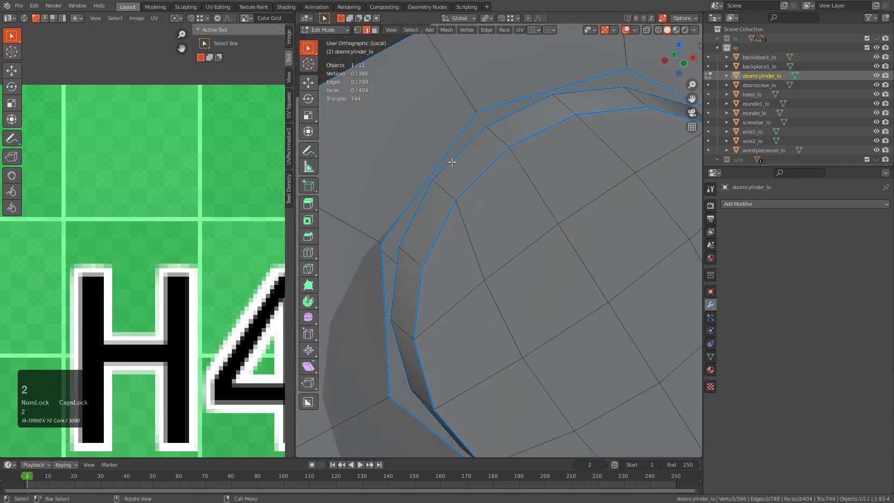
right_click(474, 161)
click(455, 144)
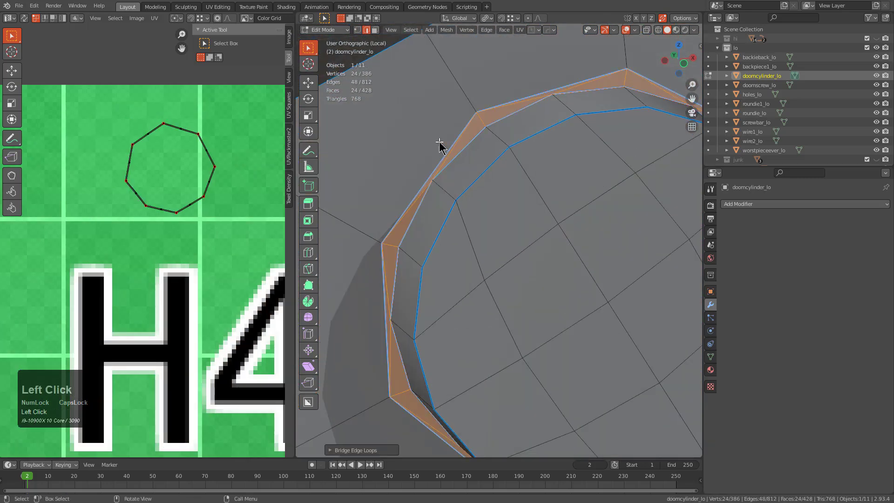
Undo the bridge around the lower bolt and reselect the rim loop of its hole.
key(alt+a)
scroll(456, 163, down, 1)
scroll(489, 181, up, 1)
shift+scroll(528, 201, up, 1)
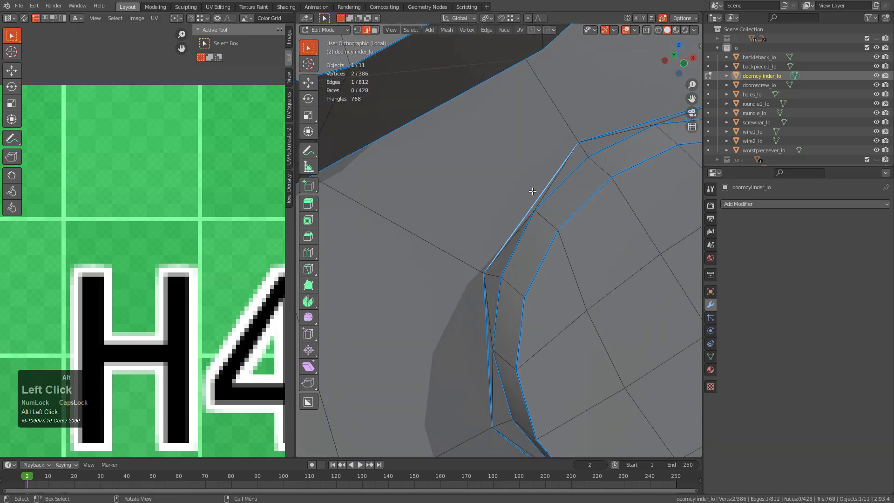
scroll(536, 188, down, 1)
shift+scroll(554, 179, down, 1)
key(ctrl+z)
key(ctrl+z)
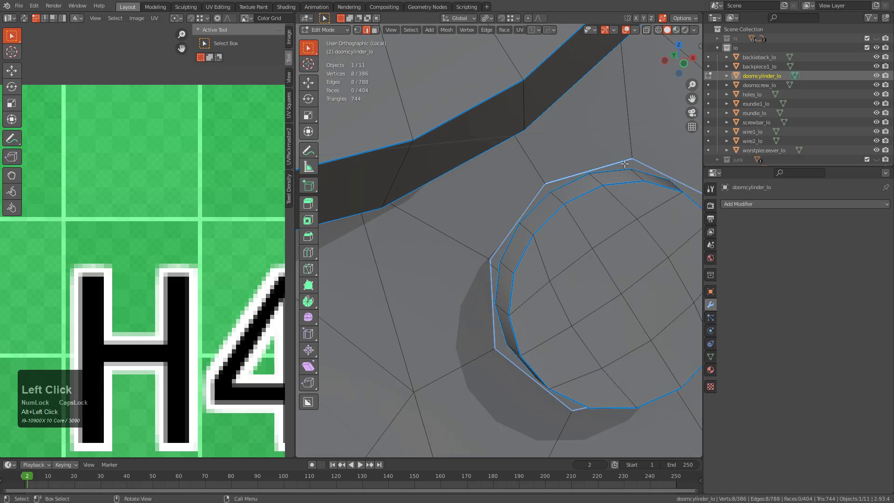
Scale the lower bolt hole's rim slightly outward and bridge it to the bolt's base loop.
key(s)
click(604, 171)
right_click(594, 174)
click(599, 176)
key(alt+a)
shift+middle_drag(601, 206, 535, 175)
scroll(535, 174, down, 2)
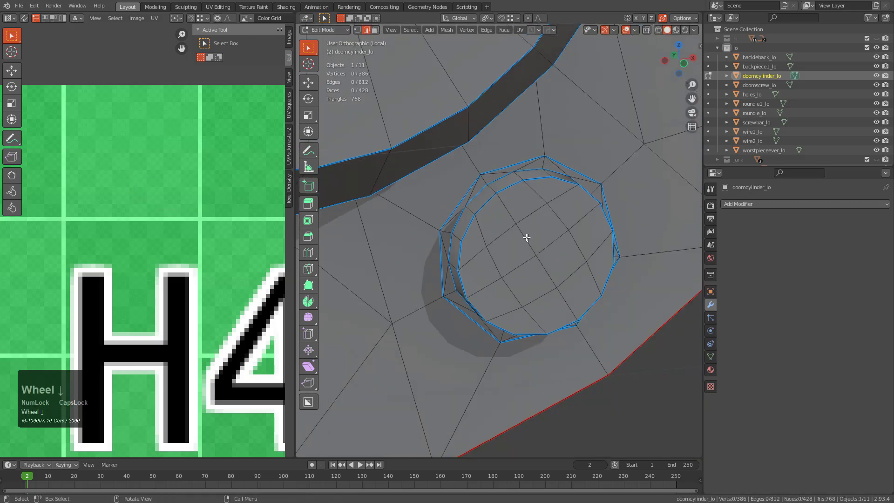
Slide two interior edges of the lower bolt's cap onto their neighbours to merge them.
key(g)
key(g)
click(570, 271)
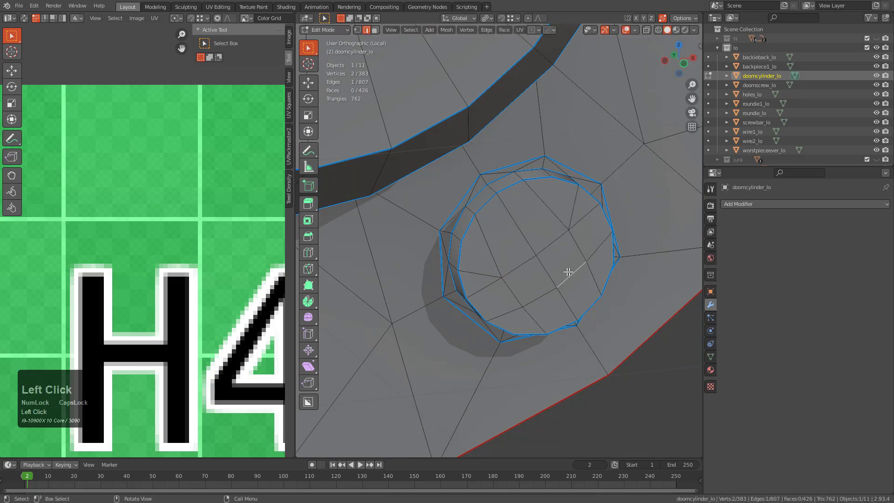
key(g)
key(g)
click(518, 250)
Slide the remaining interior vertices of the lower bolt's cap together to merge them into one centre vertex.
key(1)
click(501, 278)
key(g)
key(g)
click(557, 245)
click(570, 235)
key(g)
key(g)
click(519, 273)
Slide the interior vertices of the upper bolt's cap together to merge them into one centre vertex.
scroll(510, 251, down, 4)
shift+middle_drag(492, 189, 559, 335)
scroll(521, 275, down, 3)
shift+middle_drag(494, 223, 561, 336)
scroll(494, 242, up, 5)
key(g)
click(448, 210)
key(g)
key(g)
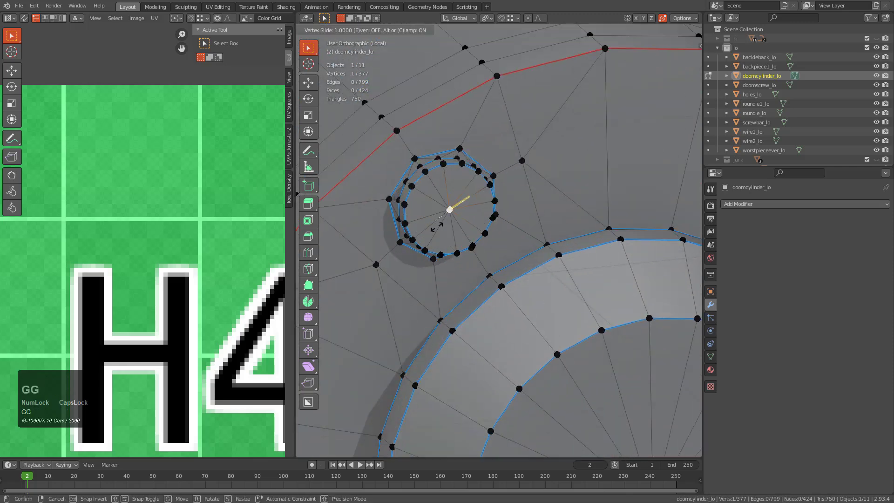
click(460, 216)
Inspect the cylinder's end face and its two simplified bolt caps.
key(KP_Decimal)
middle_drag(460, 216, 577, 278)
key(alt+a)
scroll(493, 241, down, 1)
scroll(494, 241, up, 5)
key(Tab)
key(Tab)
scroll(577, 278, up, 1)
mouse_move(510, 216)
shift+middle_down()
mouse_move(545, 229)
mouse_move(521, 227)
shift+middle_up()
scroll(545, 229, up, 1)
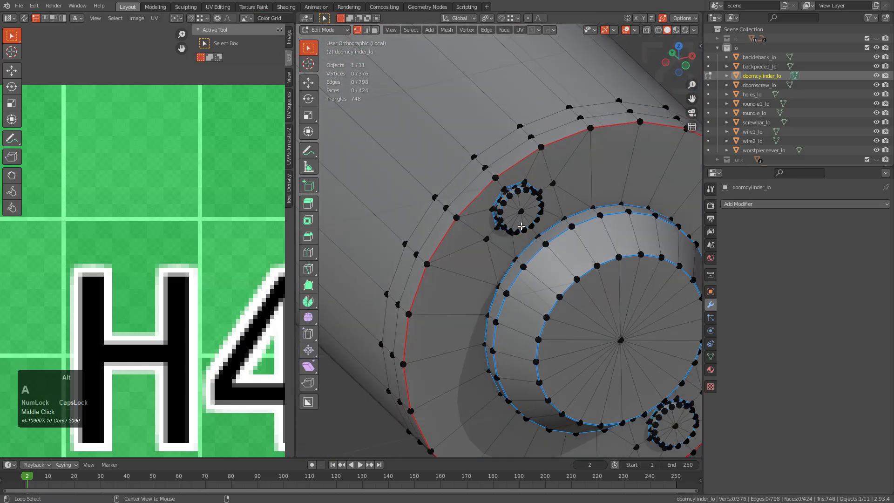
Select the faces linked to the cylinder's end face and all their UVs, showing the unwrapped area around one bolt.
key(3)
key(ctrl+l)
scroll(200, 238, up, 3)
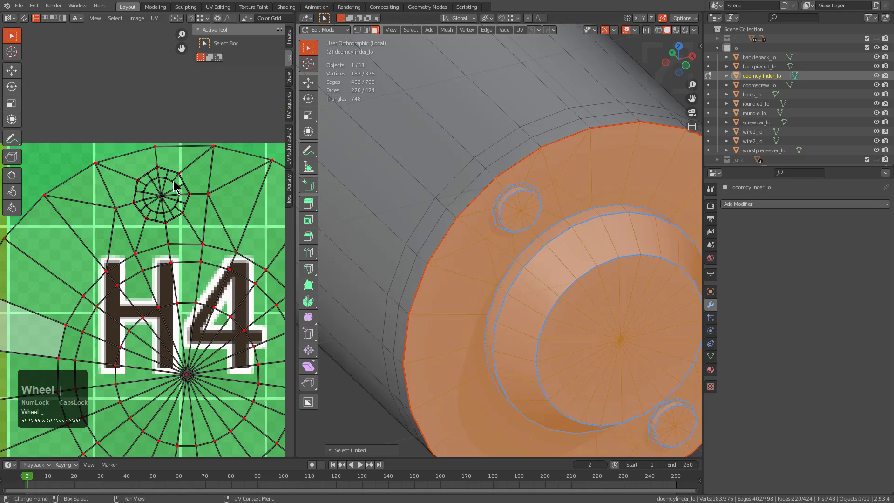
key(a)
scroll(223, 251, up, 2)
middle_drag(150, 250, 123, 229)
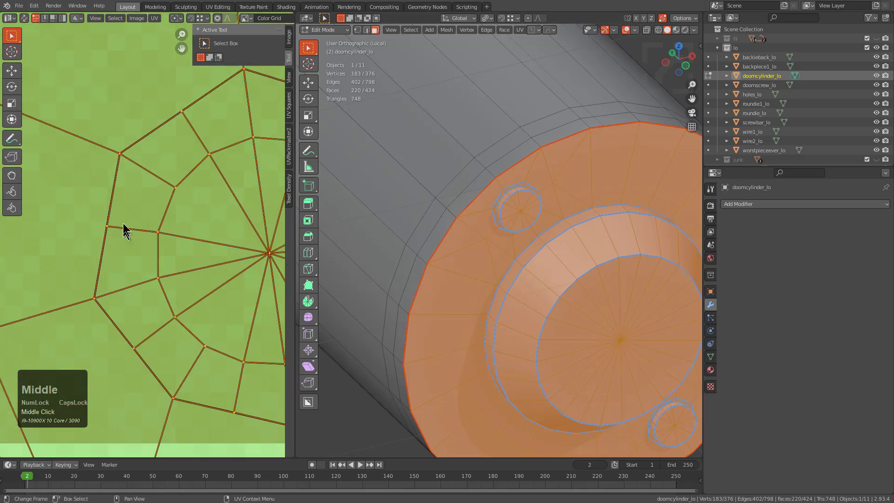
Test-move a rim vertex of the first bolt's UVs to check how it is connected.
click(127, 158)
key(g)
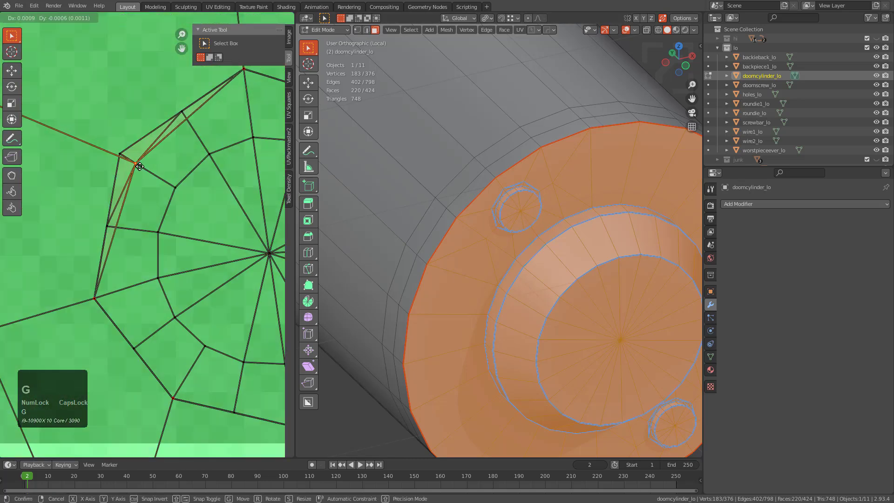
right_click(126, 159)
click(126, 156)
right_click(135, 166)
scroll(525, 270, down, 1)
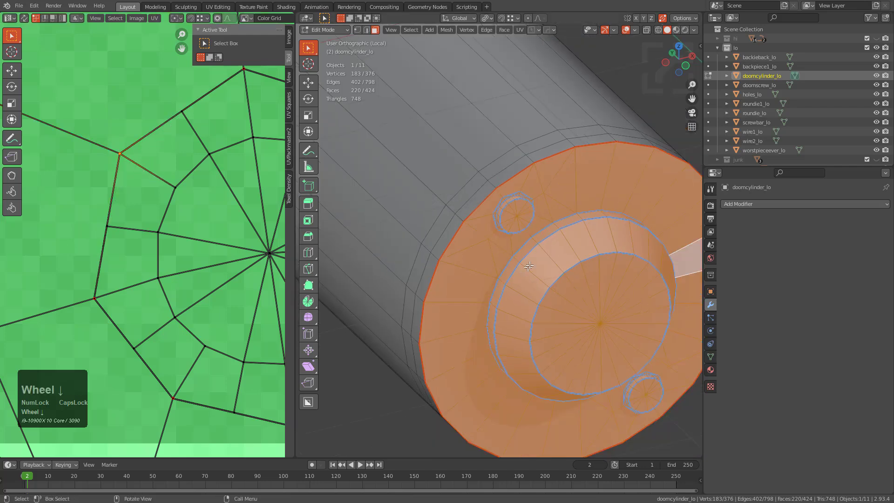
Examine the other bolt's UVs by test-moving its outer and inner rim vertices.
scroll(146, 237, down, 5)
middle_drag(147, 228, 135, 227)
right_click(549, 255)
click(549, 255)
scroll(113, 200, up, 6)
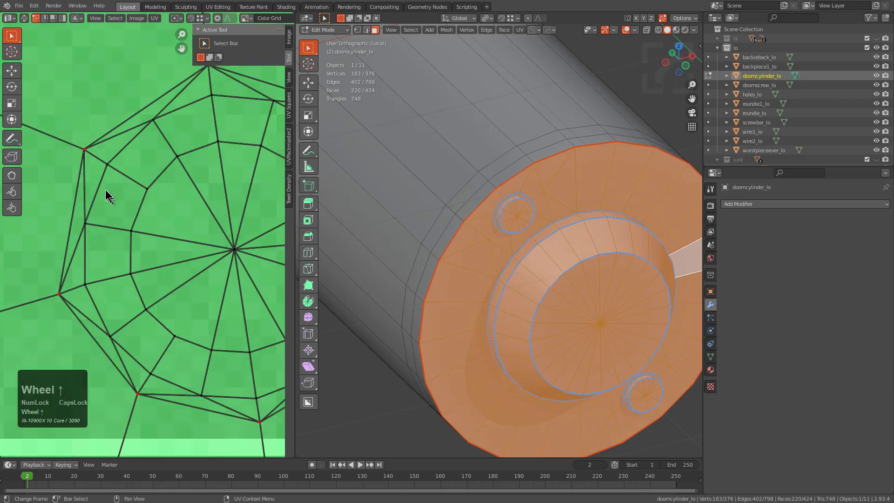
middle_drag(94, 164, 135, 189)
scroll(134, 187, up, 1)
click(130, 178)
key(g)
right_click(143, 188)
click(149, 191)
key(g)
right_click(163, 206)
click(131, 269)
key(g)
right_click(149, 275)
Leave edit mode and local view to return to the full assembly with nothing selected.
scroll(559, 275, down, 1)
key(Tab)
middle_drag(561, 275, 473, 259)
key(Tab)
scroll(473, 259, down, 2)
scroll(213, 249, down, 11)
shift+middle_drag(192, 268, 149, 170)
key(Tab)
shift+middle_drag(197, 240, 178, 210)
middle_drag(531, 235, 473, 234)
key(KP_Divide)
key(KP_Divide)
key(alt+a)
middle_drag(641, 274, 552, 251)
mouse_move(552, 251)
shift+middle_down()
mouse_move(537, 245)
mouse_move(569, 252)
shift+middle_up()
middle_drag(493, 228, 519, 243)
scroll(489, 217, up, 5)
Inspect the mesh of the front housing piece in edit mode and return to the deselected assembly.
click(431, 118)
key(Tab)
scroll(475, 200, up, 2)
scroll(494, 261, up, 2)
middle_drag(453, 261, 503, 284)
scroll(506, 258, up, 2)
scroll(546, 270, down, 2)
scroll(503, 284, down, 3)
key(Tab)
middle_drag(524, 254, 503, 235)
scroll(494, 256, down, 5)
key(alt+a)
shift+middle_drag(503, 235, 521, 224)
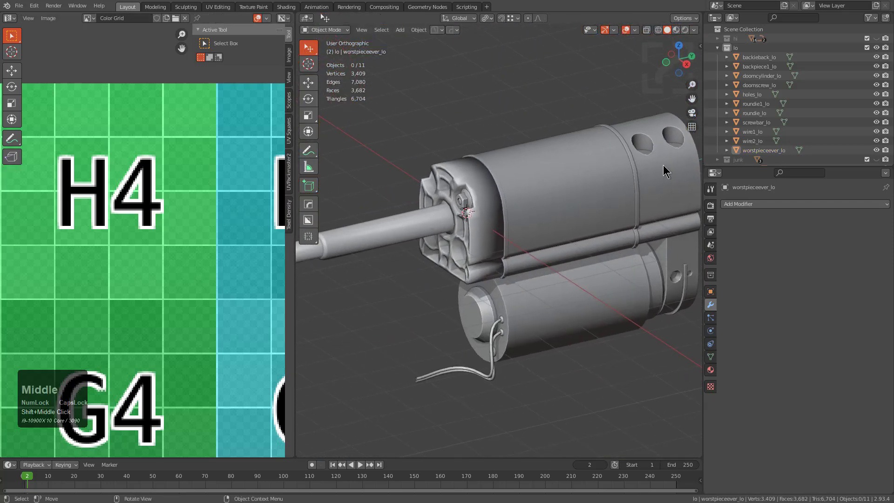
Open the front housing piece worstpieceever_lo for editing and select all of its UVs.
click(665, 172)
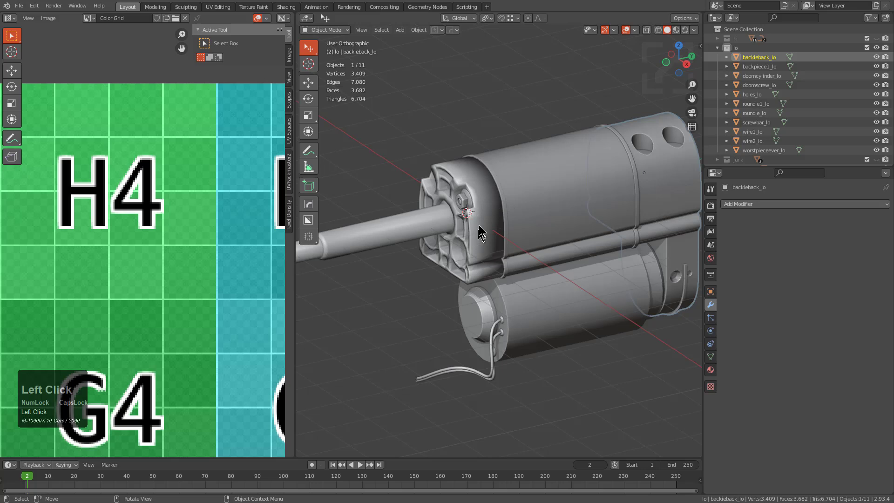
middle_drag(431, 241, 510, 230)
ctrl+middle_drag(535, 201, 549, 214)
click(511, 214)
key(Tab)
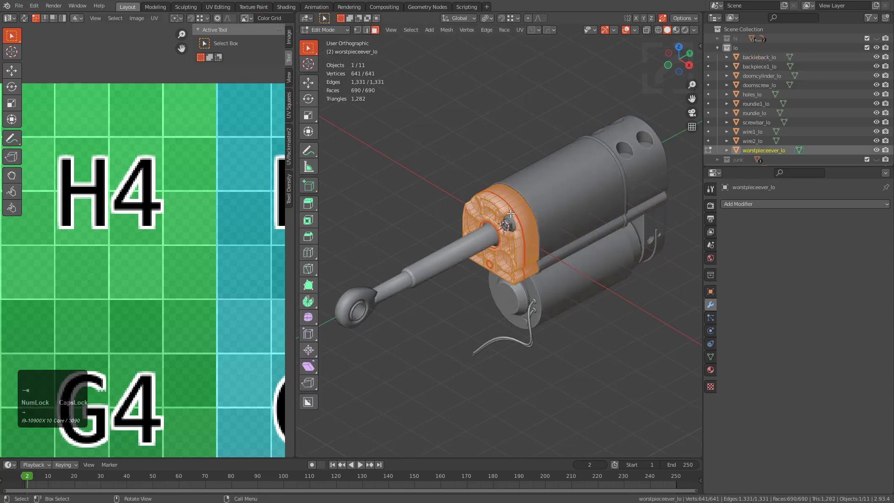
scroll(225, 238, down, 6)
key(a)
middle_drag(171, 270, 204, 159)
Select every low-poly part, enter edit mode on them together and select all their UVs.
key(Tab)
key(Tab)
key(Tab)
key(a)
key(Tab)
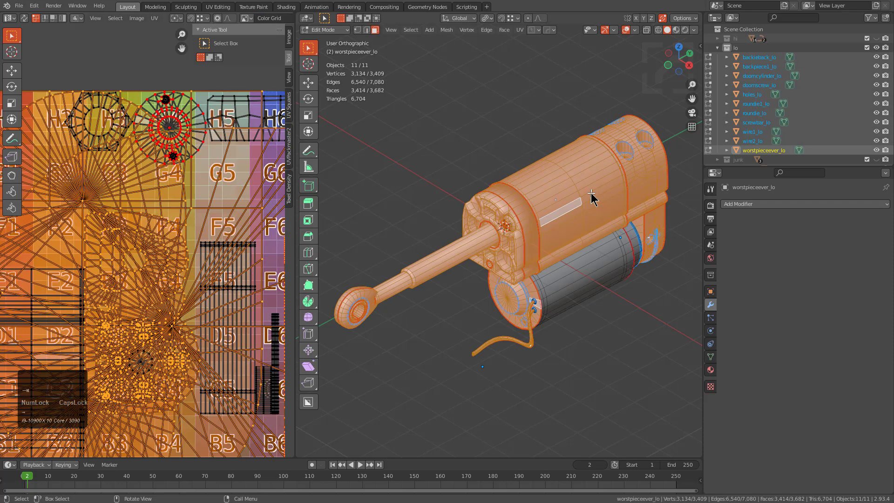
scroll(209, 219, down, 2)
key(a)
middle_drag(216, 187, 207, 187)
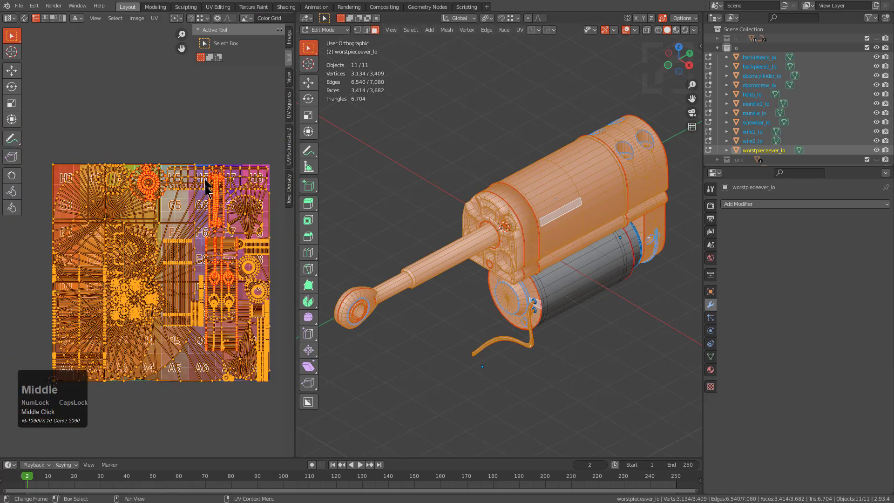
Try packing the UV islands of all parts together with Pack Islands.
click(136, 19)
mouse_move(154, 18)
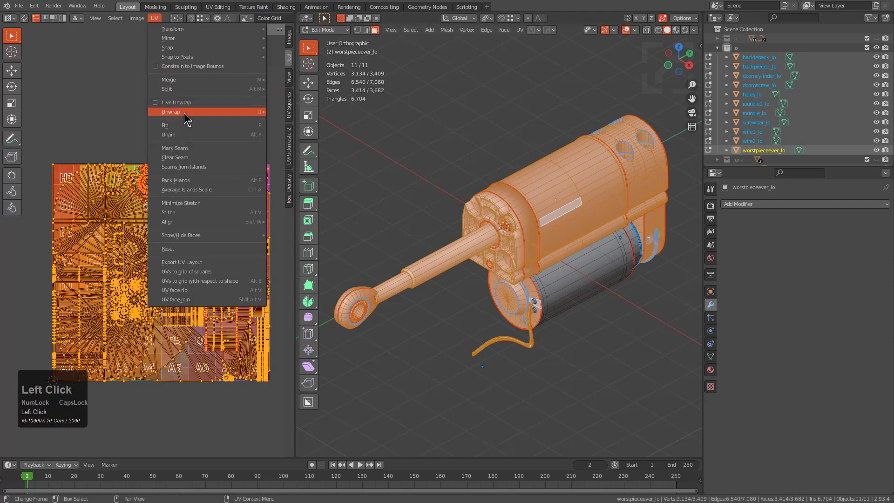
click(195, 180)
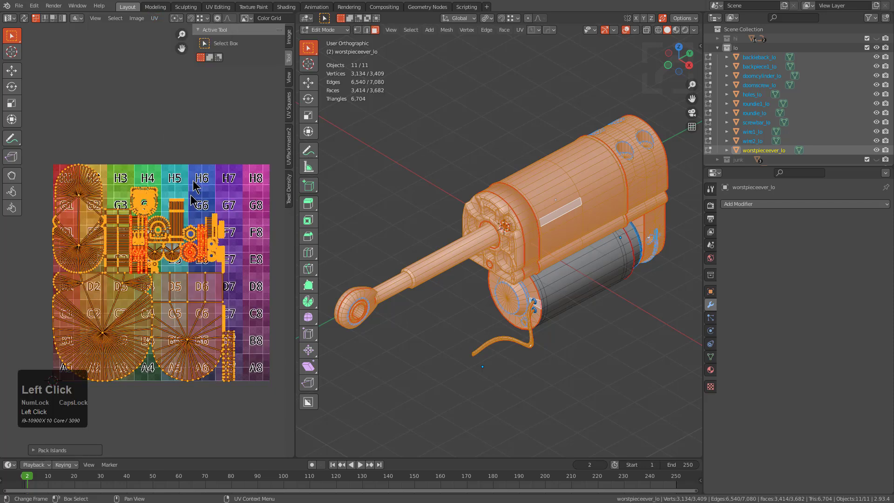
scroll(191, 226, up, 1)
middle_drag(191, 226, 193, 199)
scroll(184, 204, up, 2)
scroll(180, 204, down, 3)
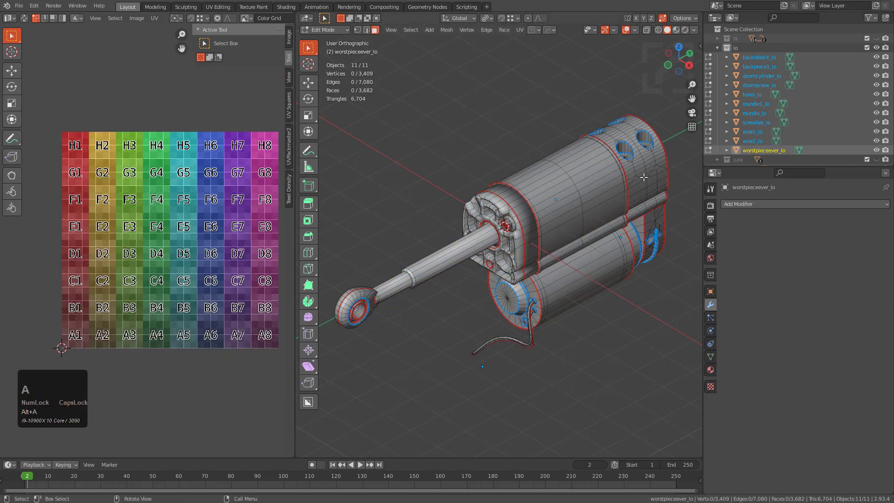
Clear the selection and select only the linked mesh of the rear cover in vertex mode.
key(l)
key(1)
key(alt+a)
key(l)
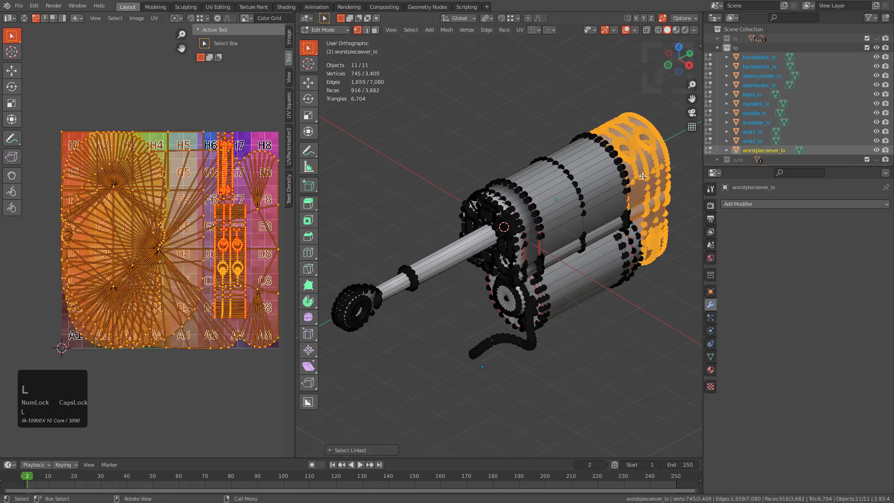
Switch the UV editor to face selection and pick faces on the rear cover's overlapping large islands.
key(alt+a)
click(159, 264)
click(149, 249)
key(3)
click(153, 249)
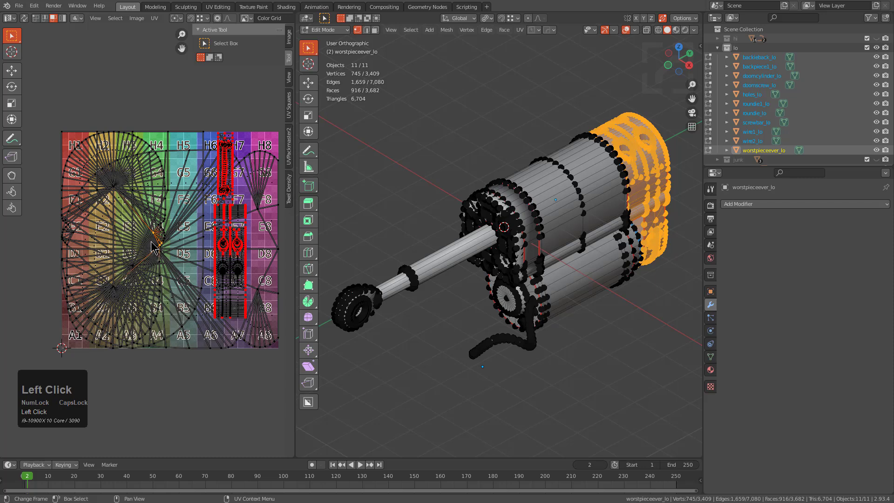
key(1)
key(alt+a)
key(3)
click(140, 183)
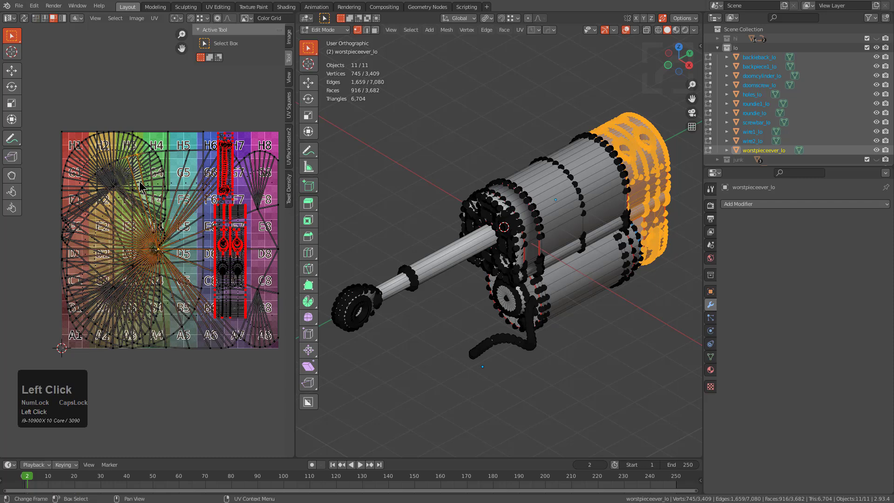
Select the rear cover's large overlapping UV islands in full and move them down off the texture grid.
key(l)
key(l)
key(l)
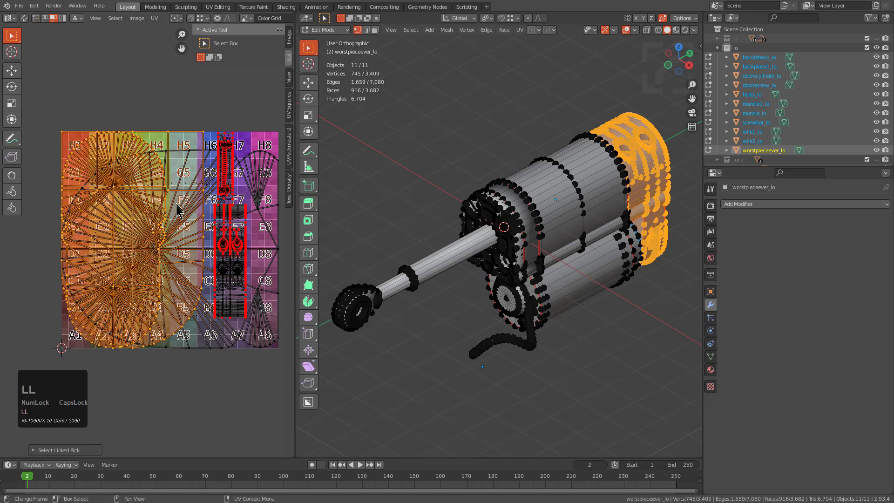
key(g)
click(169, 369)
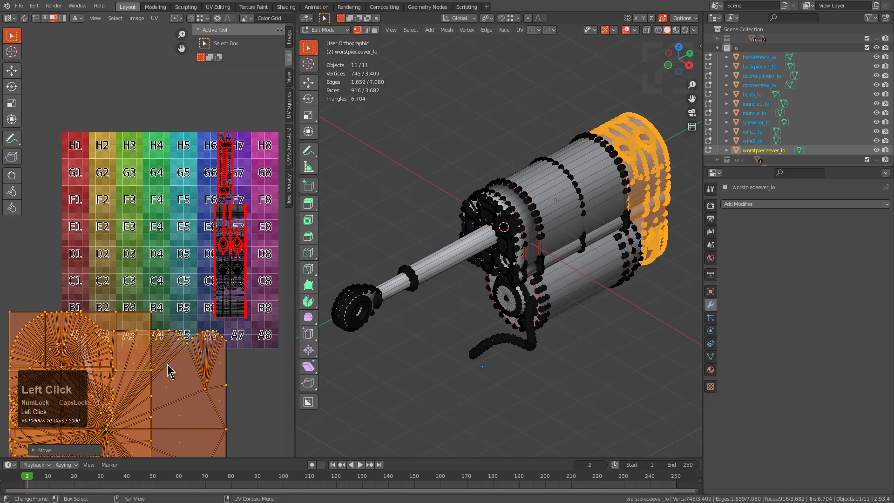
shift+middle_drag(169, 370, 176, 289)
Pack the selected rear-cover islands, scale them down and place them below the texture grid.
click(144, 19)
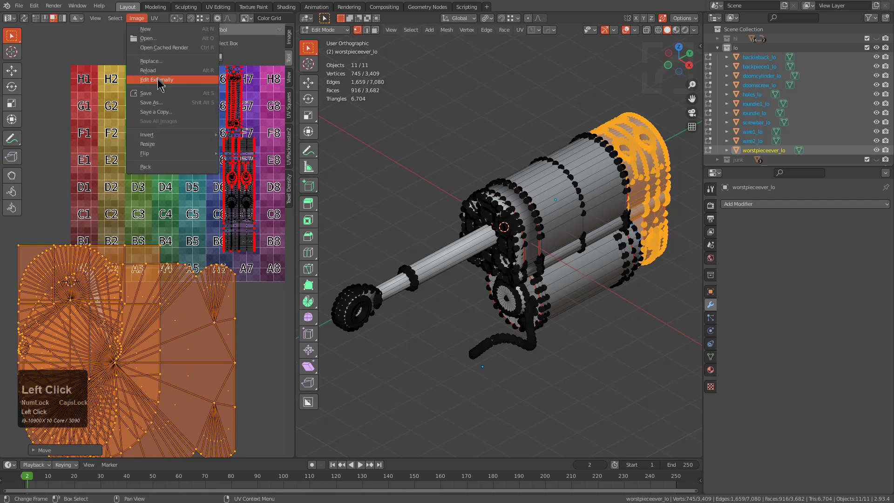
click(154, 18)
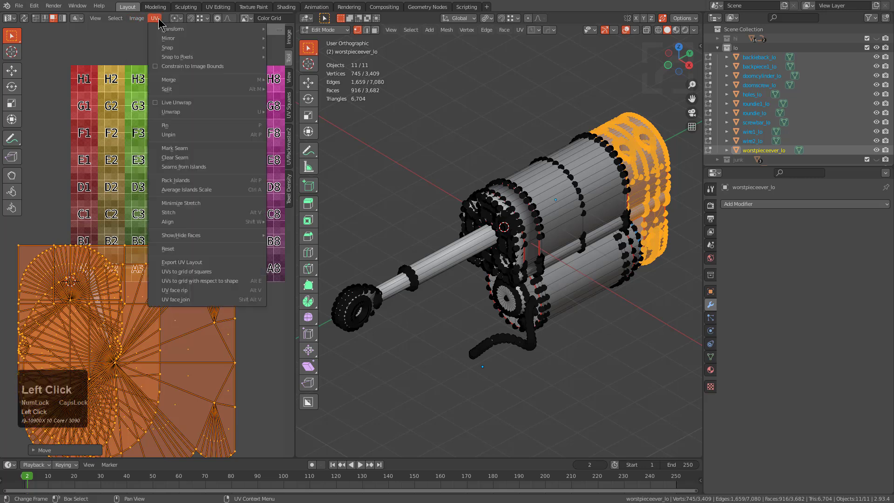
click(187, 180)
key(s)
click(172, 208)
key(g)
click(170, 379)
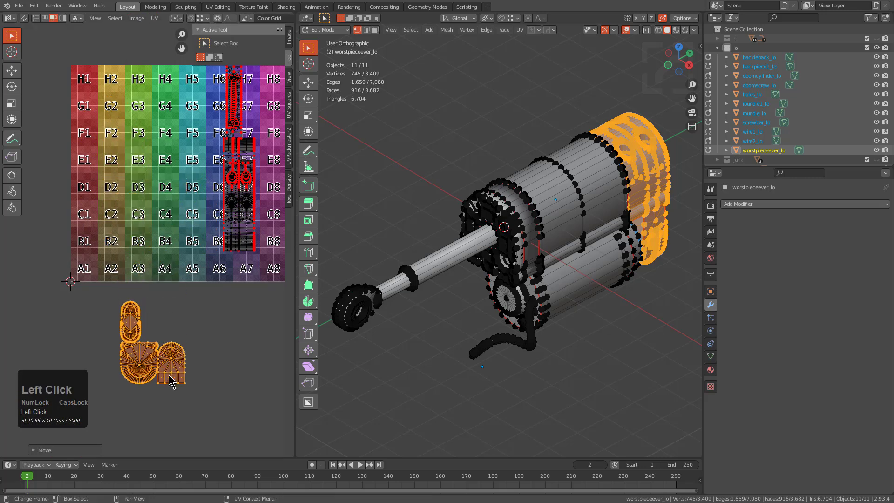
Enlarge the packed rear-cover islands moderately and reposition them below the grid.
key(s)
click(203, 371)
key(g)
click(203, 386)
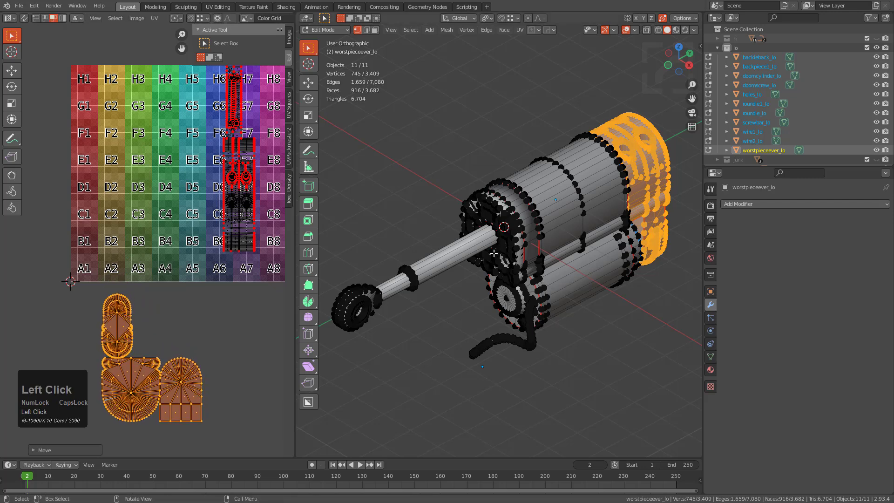
Select all the parts' geometry again and show the whole UV layout in a full-screen UV editor.
key(a)
middle_drag(198, 215, 219, 229)
key(ctrl+alt+space)
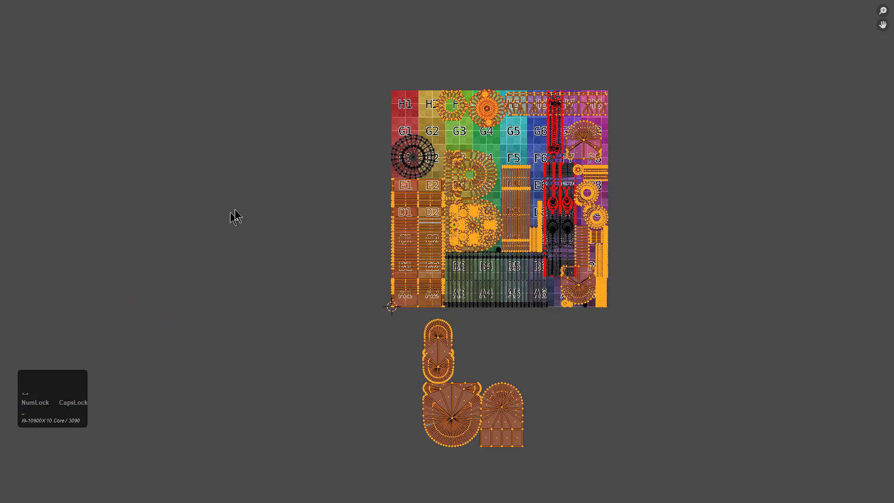
middle_drag(492, 321, 465, 285)
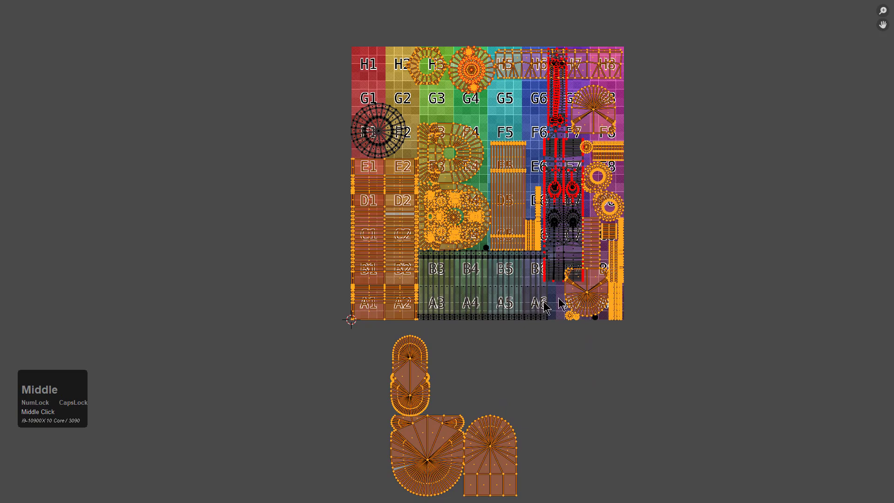
scroll(599, 320, up, 5)
click(590, 297)
key(g)
right_click(595, 270)
key(a)
key(alt+a)
key(l)
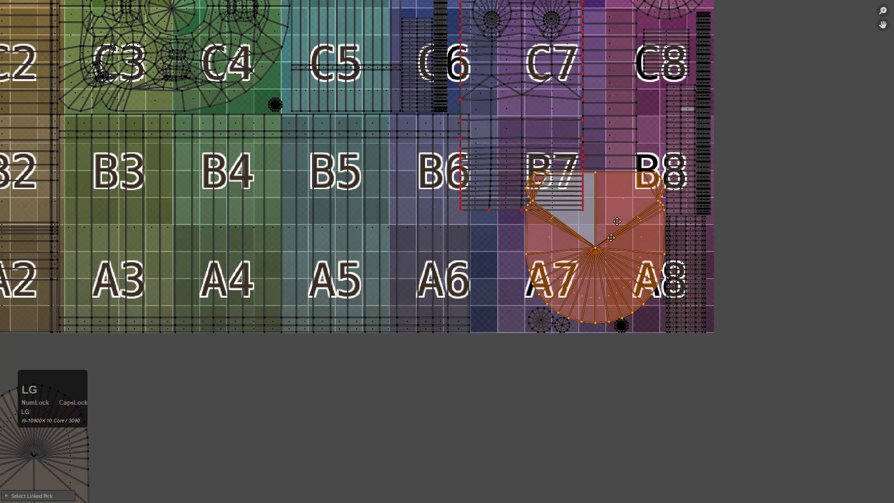
key(g)
right_click(591, 342)
middle_drag(645, 130, 545, 289)
scroll(546, 282, down, 4)
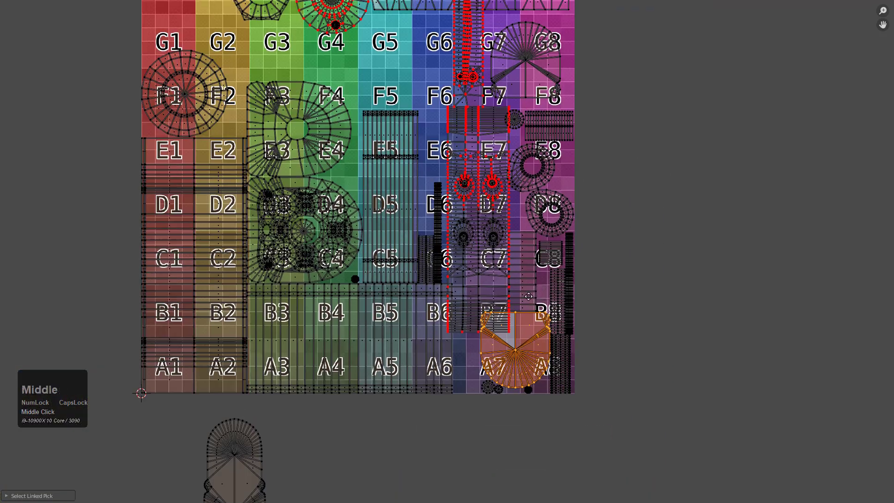
Select all the UV islands of every part, including those below the grid, and pack them together onto the texture grid with UVPackmaster2.
scroll(544, 289, down, 2)
key(a)
middle_drag(479, 220, 519, 229)
scroll(498, 250, up, 1)
scroll(466, 261, down, 3)
scroll(463, 258, up, 2)
middle_drag(416, 307, 427, 281)
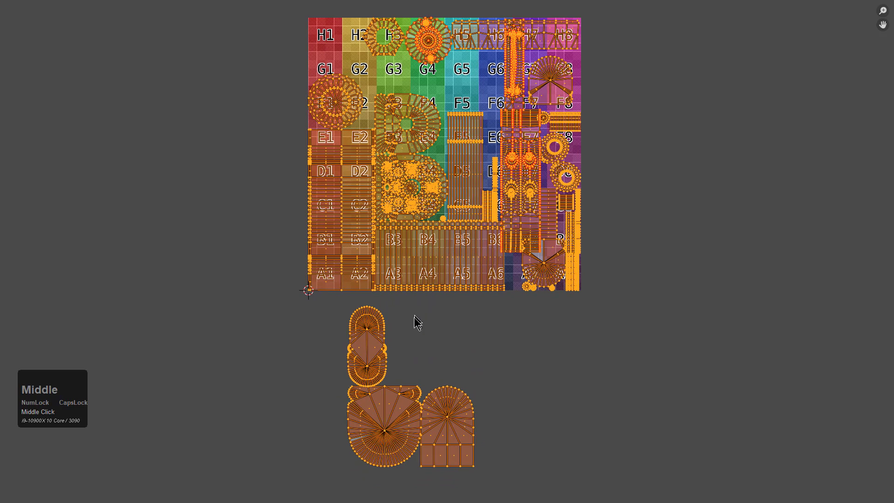
middle_drag(490, 252, 491, 264)
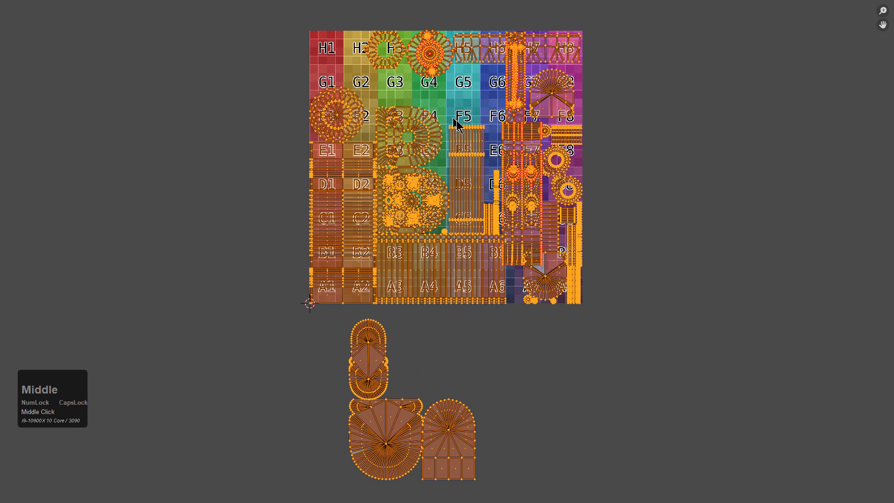
key(ctrl+space)
scroll(250, 176, down, 3)
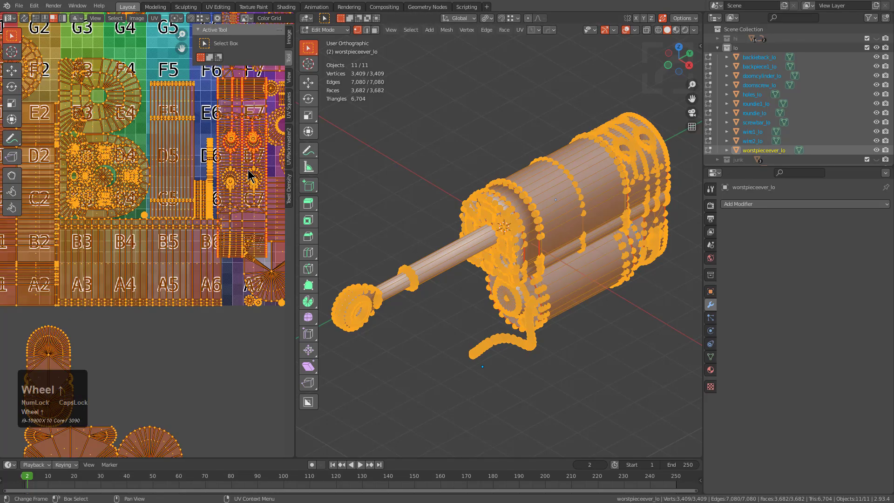
click(289, 107)
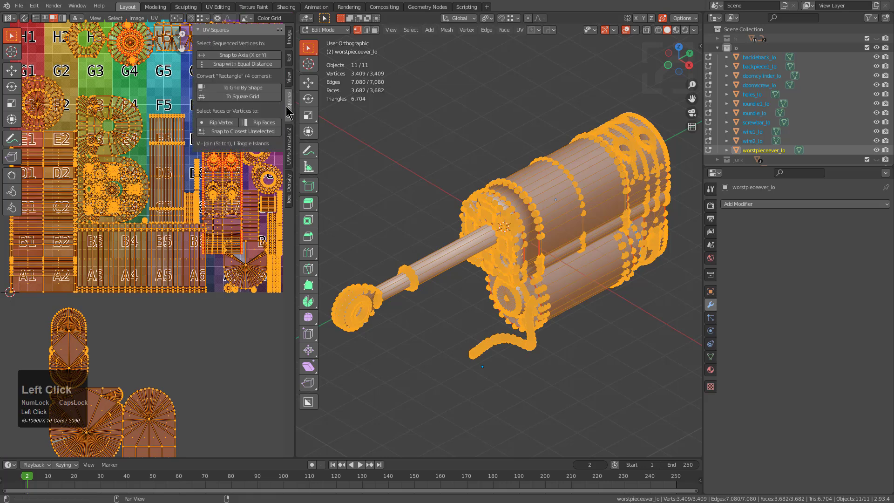
click(288, 145)
scroll(243, 130, down, 1)
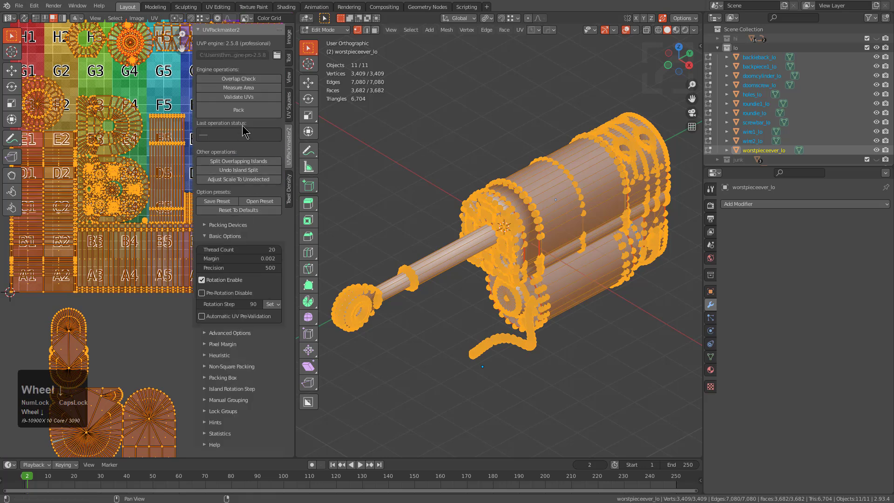
click(239, 109)
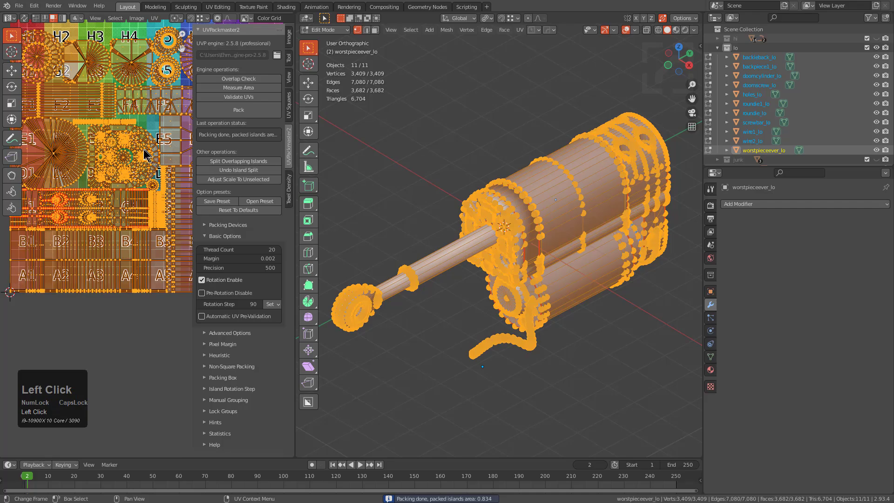
Examine the packed layout up close in a full-screen UV editor, checking the spacing between neighbouring islands across the grid.
middle_drag(134, 137, 160, 210)
key(ctrl+alt+space)
scroll(466, 232, up, 5)
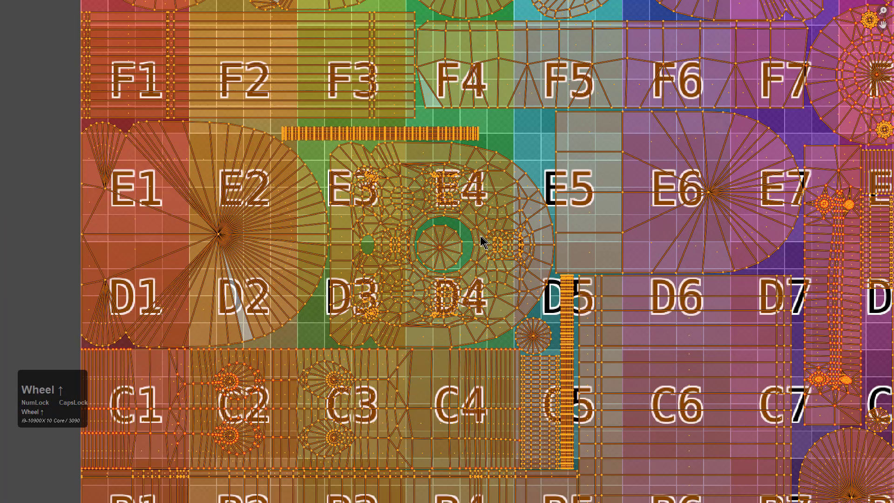
key(alt+a)
scroll(477, 241, up, 3)
scroll(449, 247, down, 3)
middle_drag(527, 262, 459, 178)
scroll(494, 261, up, 1)
middle_drag(502, 291, 406, 231)
scroll(421, 256, down, 2)
middle_drag(539, 306, 503, 250)
key(a)
middle_drag(564, 193, 456, 355)
scroll(592, 270, up, 5)
middle_drag(648, 228, 551, 259)
scroll(559, 215, down, 1)
scroll(557, 213, down, 3)
middle_drag(529, 171, 488, 310)
middle_drag(408, 204, 470, 286)
middle_drag(437, 252, 594, 266)
scroll(603, 266, up, 3)
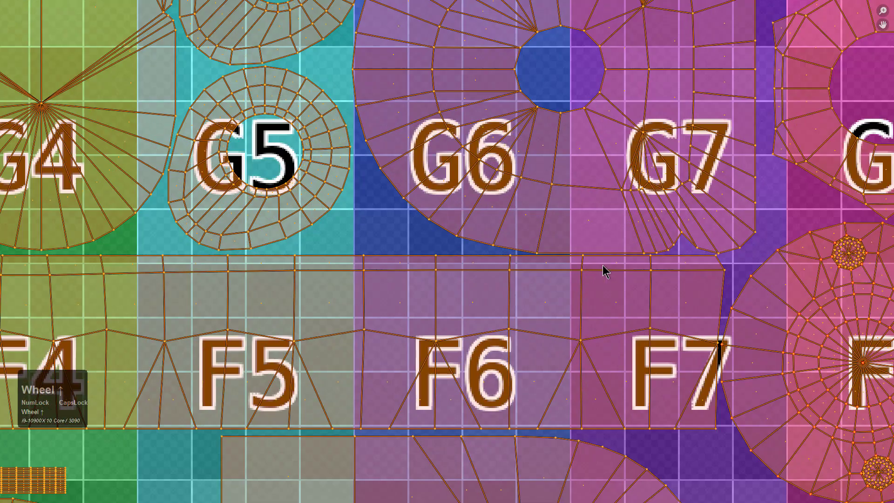
scroll(496, 254, down, 1)
Set the packing margin to 0.025 and repack all the UV islands.
key(ctrl+alt+space)
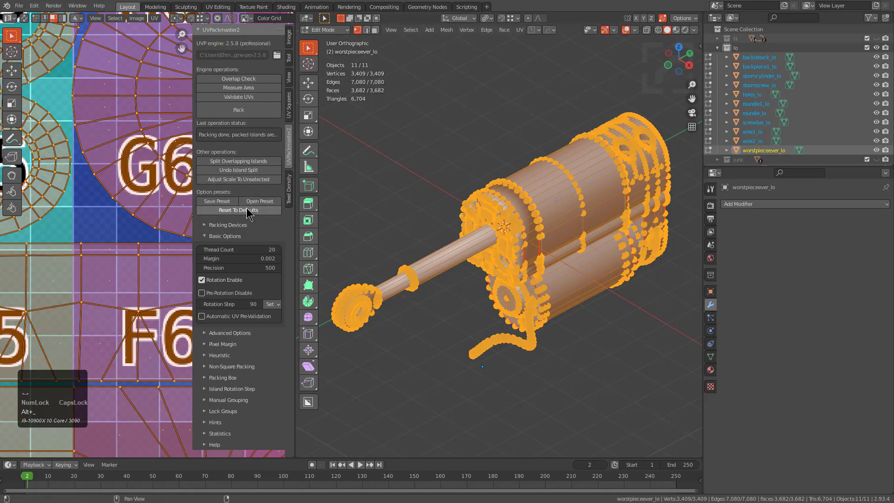
click(259, 260)
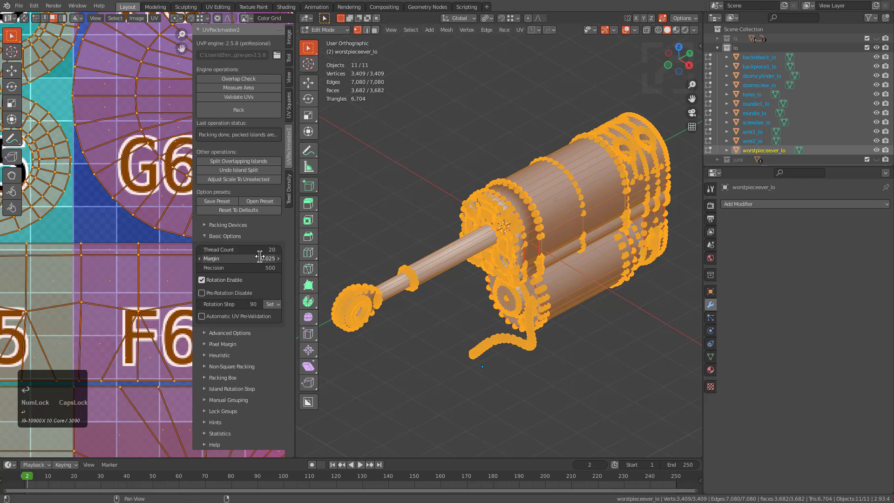
click(238, 110)
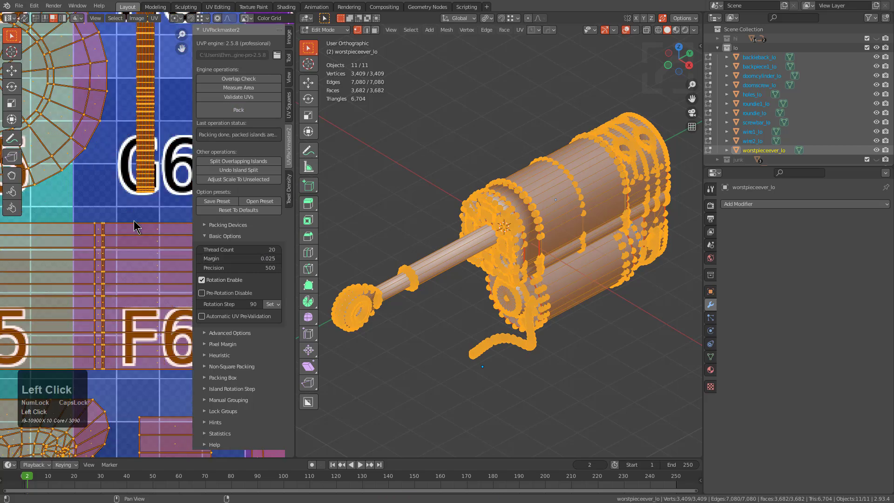
key(ctrl+alt+space)
key(ctrl+alt+space)
Halve the packing margin by entering 0.025/2 and repack all the UV islands.
click(245, 259)
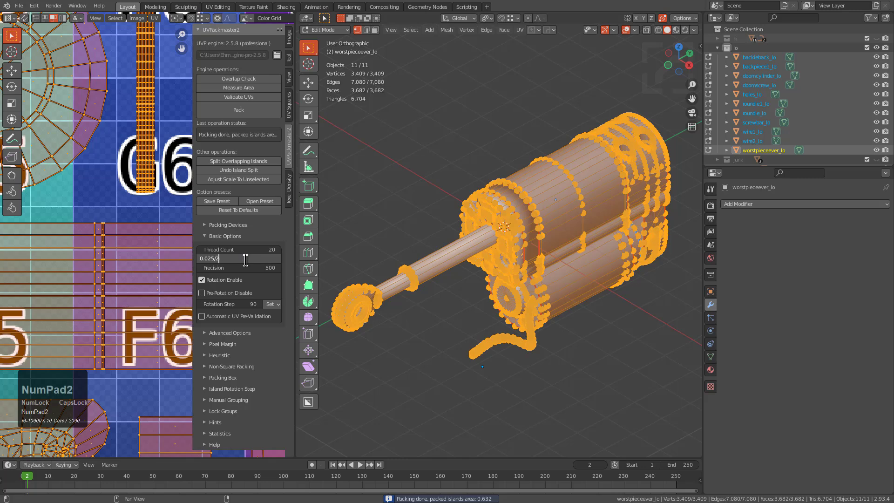
click(238, 110)
click(243, 259)
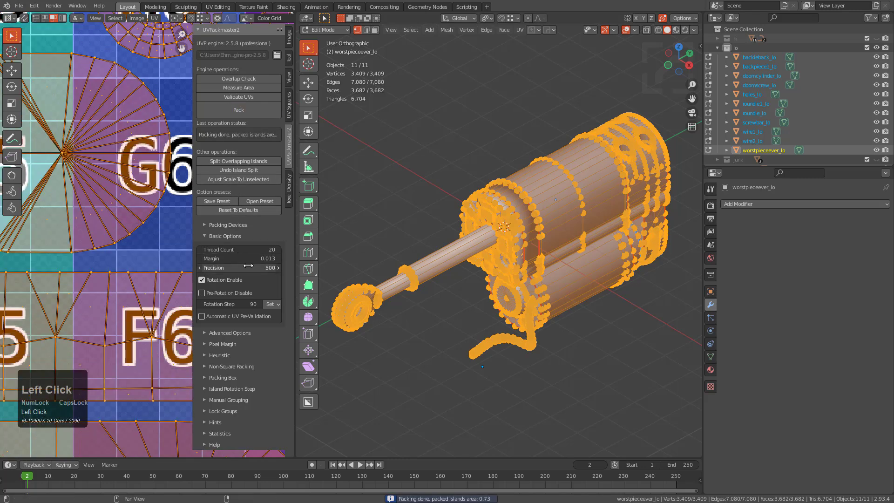
Set the UVPackmaster margin to 0.0125/2 and repack all the UV islands.
text(0.0125/2)
key(KP_Enter)
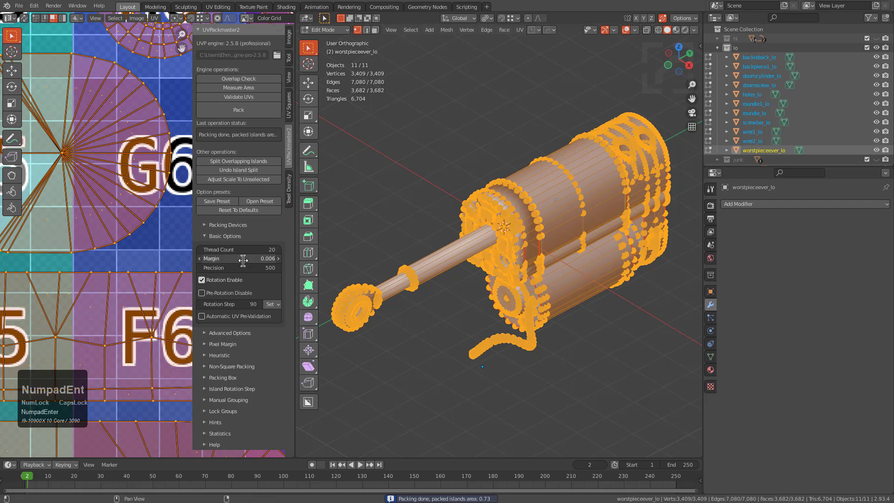
click(239, 111)
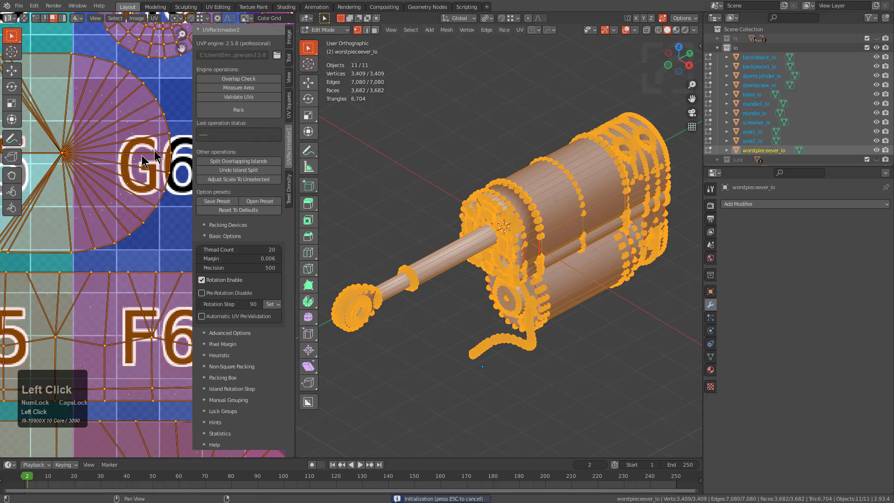
Maximize the UV editor and examine the repacked layout for undersized islands, down to the A8 corner.
key(ctrl+alt+space)
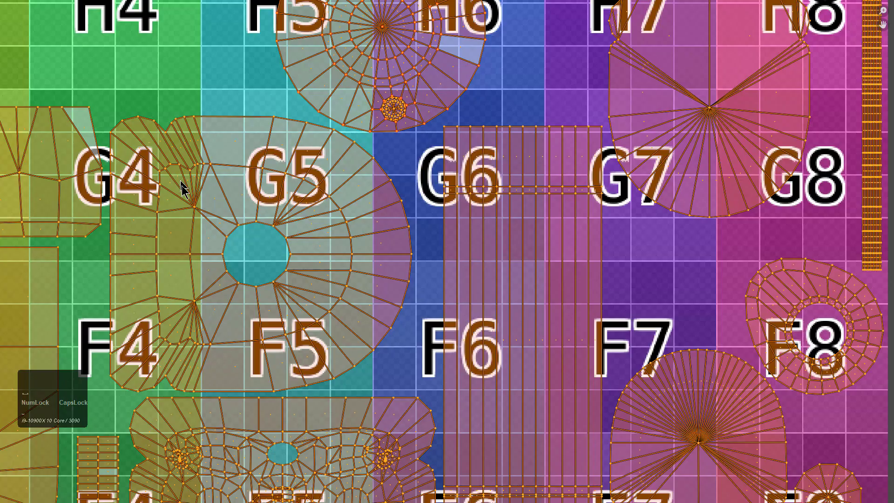
scroll(212, 280, down, 5)
middle_drag(261, 297, 286, 246)
scroll(372, 289, up, 1)
middle_drag(449, 321, 457, 206)
scroll(433, 294, down, 1)
scroll(436, 305, up, 1)
scroll(433, 288, up, 2)
scroll(542, 235, up, 2)
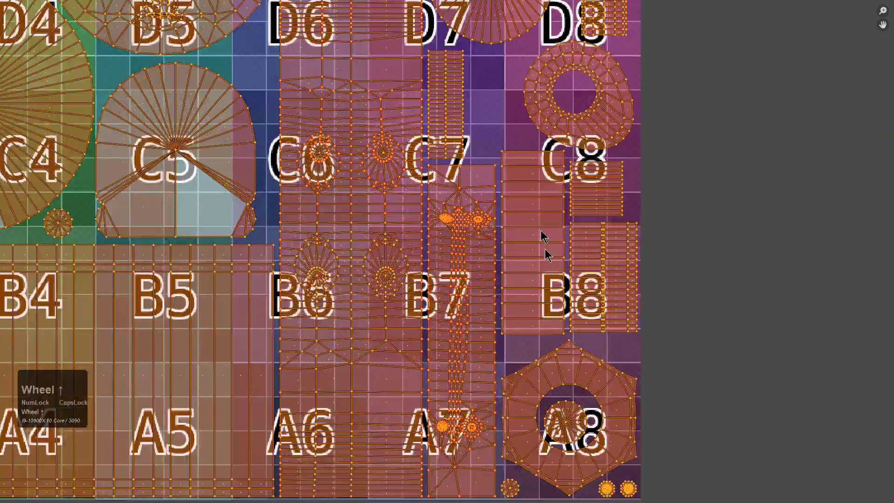
middle_drag(543, 234, 481, 149)
scroll(614, 383, up, 3)
Move the three tiny round UV islands from beneath the hexagonal island at A8 into the free space along the H row.
click(633, 375)
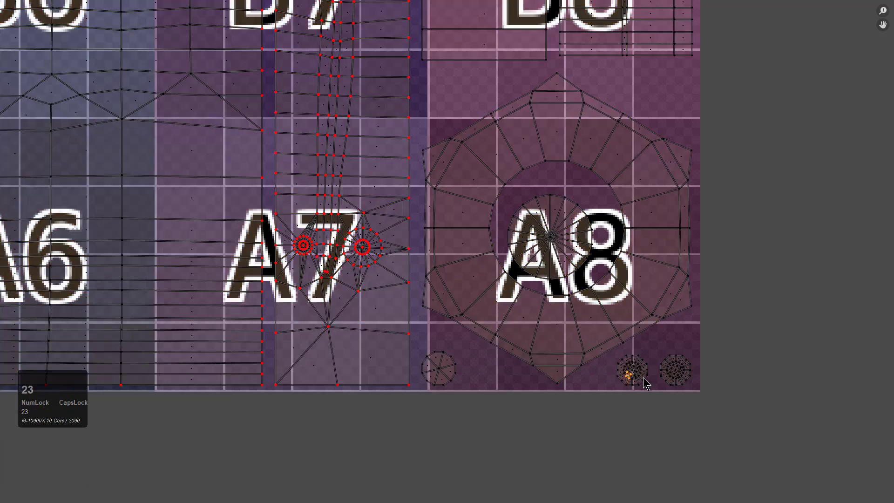
key(l)
key(l)
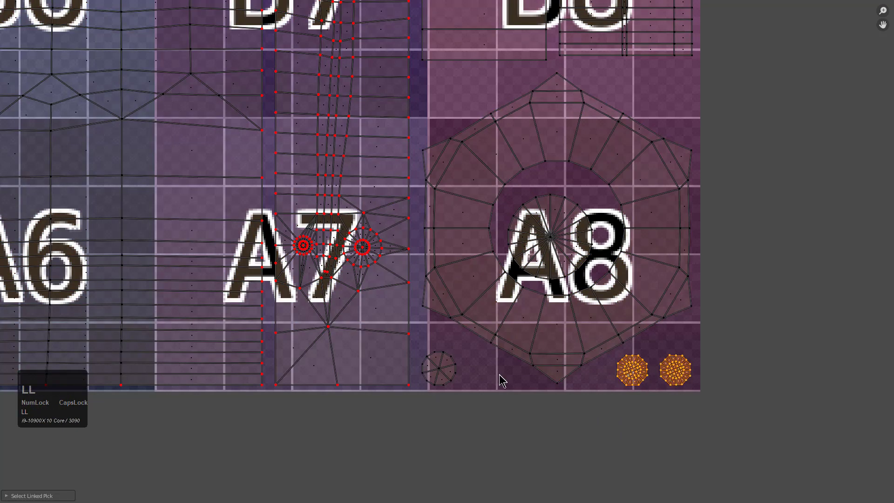
key(l)
scroll(532, 275, down, 4)
shift+middle_drag(517, 282, 565, 426)
scroll(561, 415, down, 2)
key(g)
click(427, 170)
shift+middle_drag(430, 174, 487, 339)
key(g)
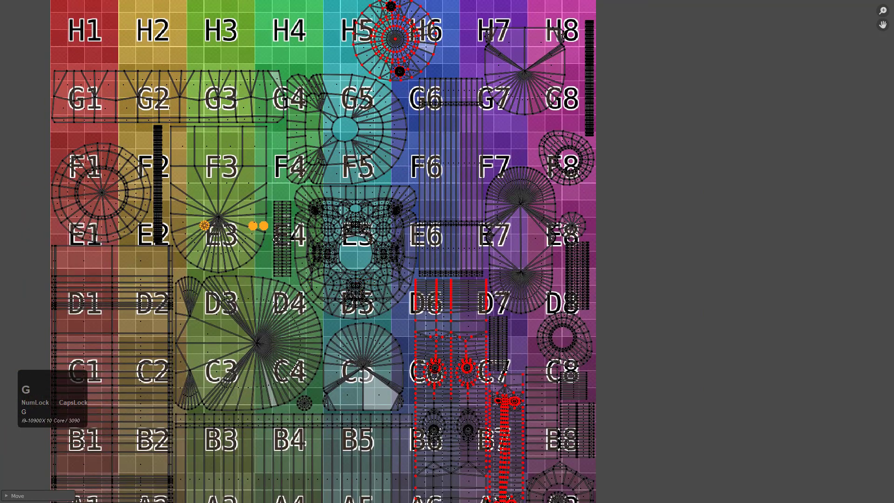
click(259, 118)
scroll(344, 351, up, 2)
key(g)
click(390, 220)
key(g)
click(675, 240)
Scale up the three round islands and position the two dotted discs in the gap above H7 and H8.
middle_drag(669, 242, 382, 252)
scroll(382, 251, up, 1)
key(g)
key(s)
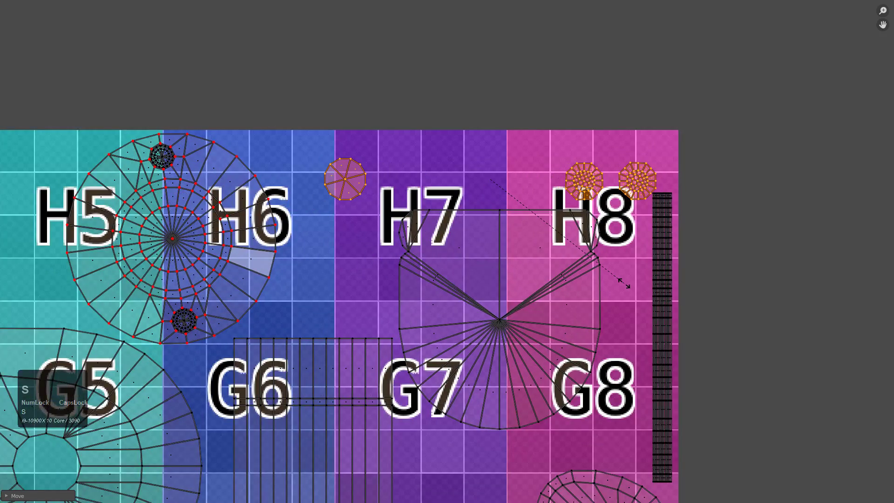
click(627, 290)
key(g)
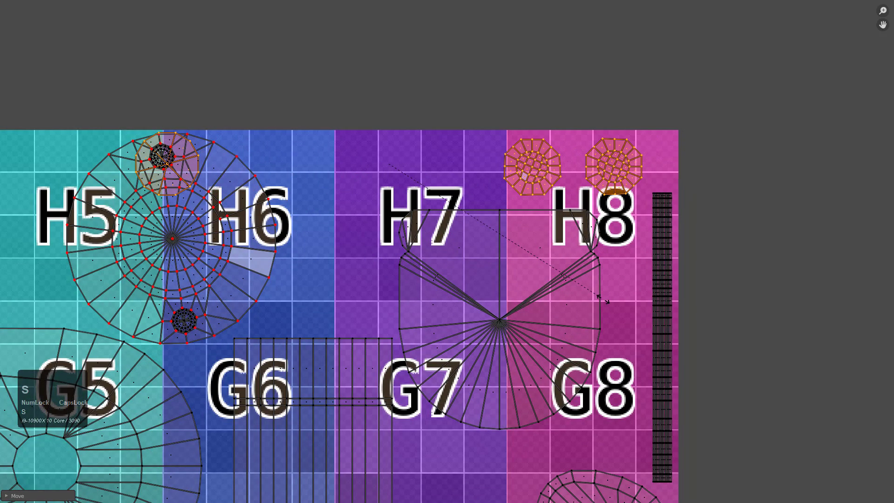
click(588, 317)
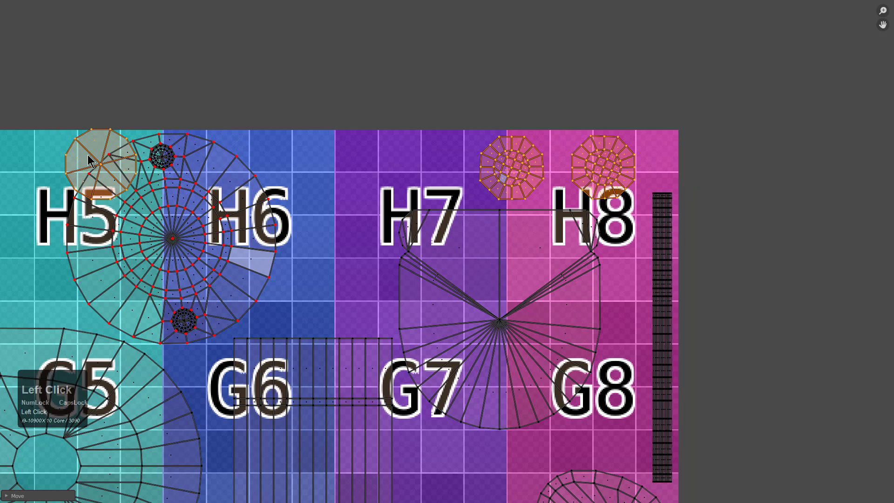
Move the remaining large-segmented disc island alone into the gap between H6 and H7, and deselect all UVs.
key(l)
key(g)
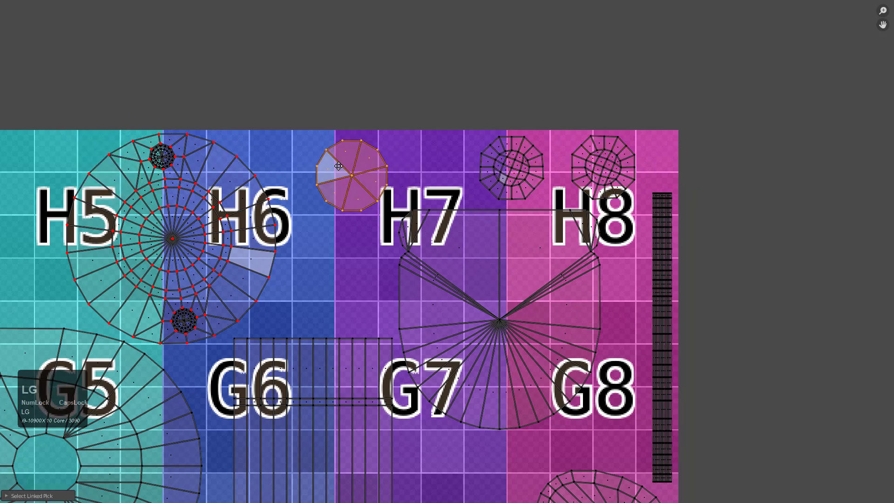
click(342, 169)
scroll(446, 177, down, 4)
key(alt+a)
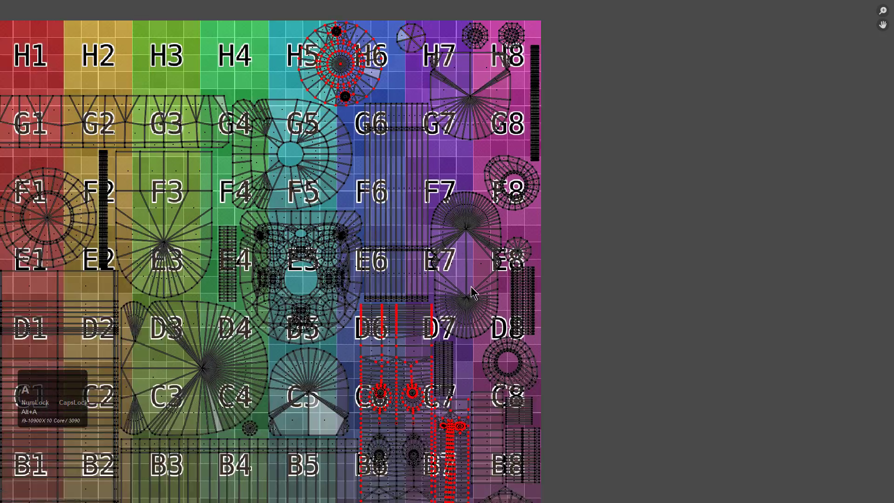
Select all UVs and examine the lower half of the layout for small islands with spare room around them.
key(a)
middle_drag(469, 284, 516, 186)
scroll(516, 187, up, 4)
middle_drag(536, 396, 523, 156)
middle_drag(559, 374, 521, 176)
scroll(520, 249, down, 1)
middle_drag(520, 249, 512, 226)
middle_drag(547, 132, 530, 299)
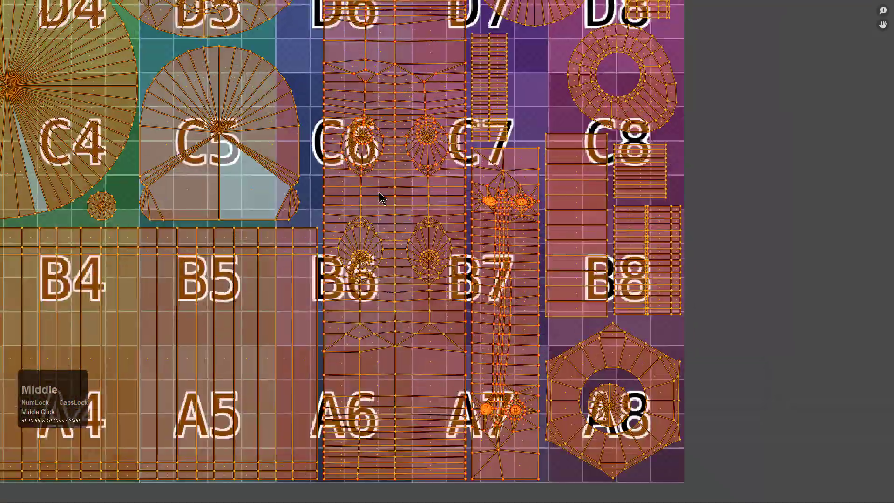
scroll(371, 161, down, 1)
middle_drag(370, 160, 488, 247)
scroll(488, 247, down, 1)
middle_drag(299, 203, 426, 220)
scroll(456, 320, up, 2)
Enlarge the small round island below C4 and nudge it to fit the gap between its neighbours.
click(452, 325)
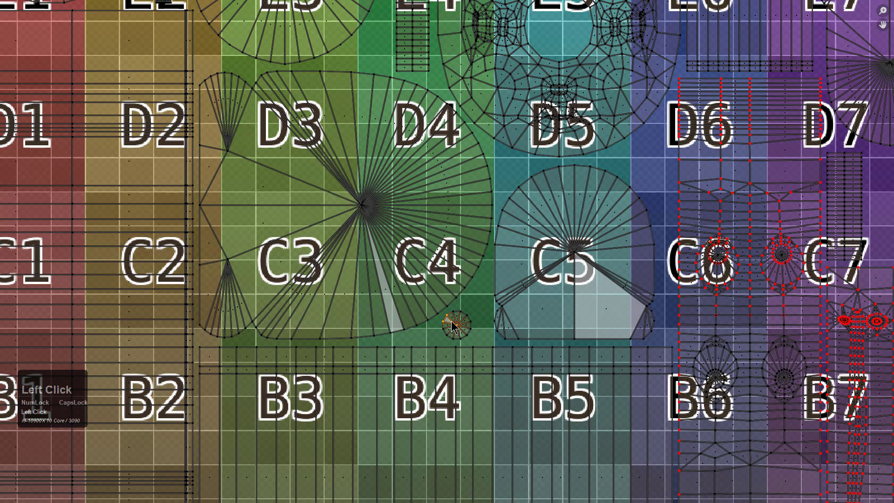
key(l)
key(s)
click(522, 345)
key(g)
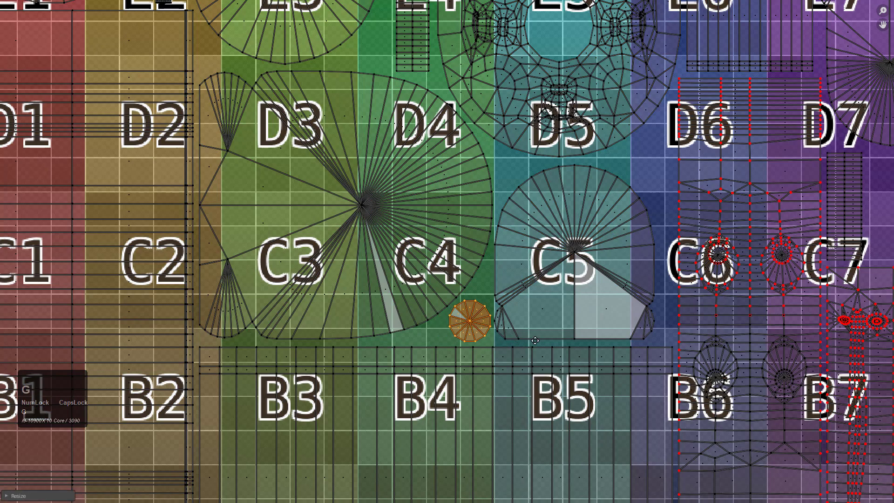
key(s)
click(529, 346)
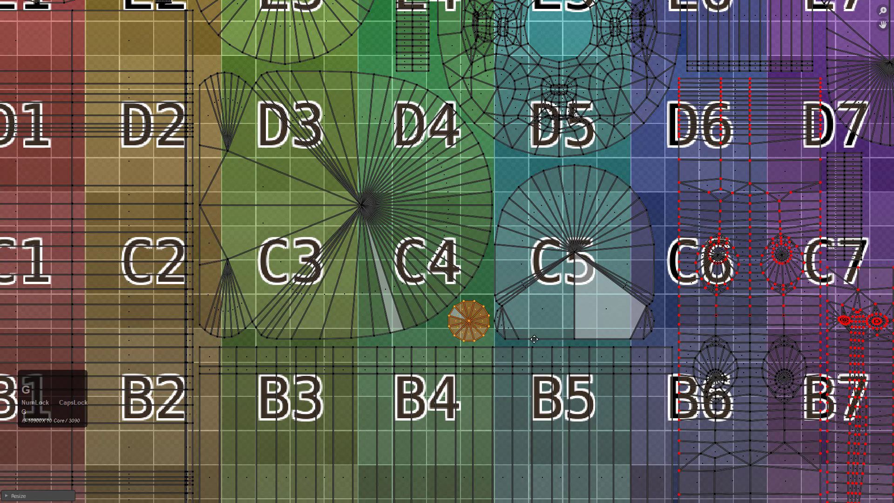
Enlarge the narrow strip island at E4 and reposition it to fill the gap between the neighbouring islands.
scroll(513, 282, down, 3)
middle_drag(447, 126, 458, 233)
key(a)
scroll(444, 209, up, 2)
middle_drag(445, 202, 456, 280)
scroll(457, 280, up, 2)
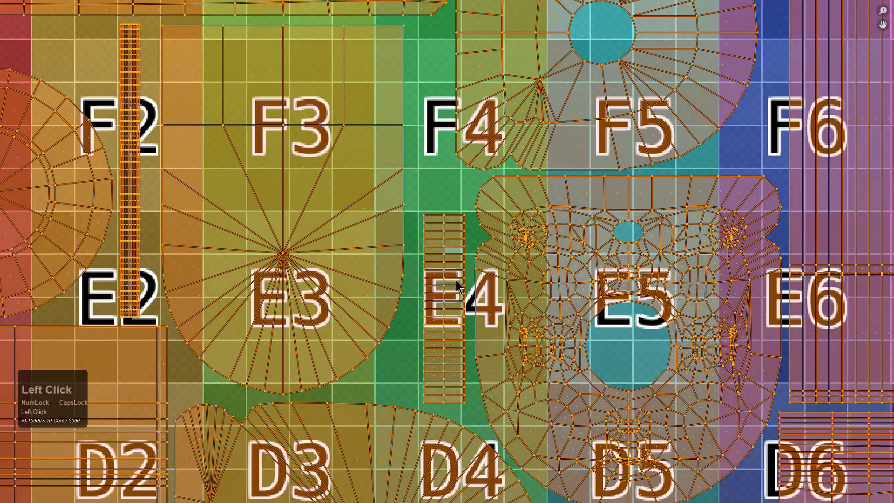
click(457, 281)
key(l)
key(s)
click(524, 320)
key(g)
click(522, 302)
key(s)
click(518, 295)
Deselect all UVs, restore the full window layout and return to Object Mode.
scroll(512, 289, down, 3)
mouse_move(368, 186)
middle_down()
mouse_move(408, 223)
mouse_move(446, 228)
mouse_move(352, 190)
middle_up()
scroll(446, 228, up, 1)
scroll(446, 227, down, 2)
key(alt+a)
scroll(594, 214, down, 1)
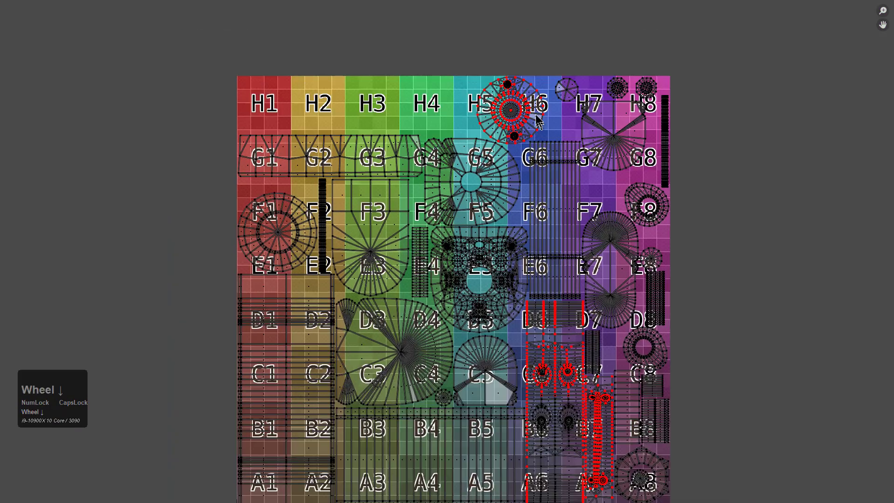
key(ctrl+alt+space)
key(Tab)
Display the color grid texture on the piston model in the viewport and deselect all objects.
middle_drag(526, 223, 563, 234)
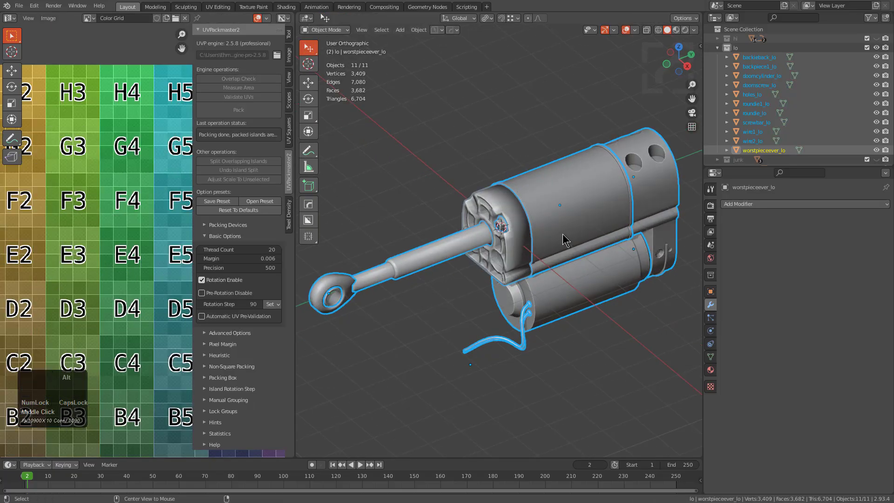
key(alt+v)
click(513, 326)
scroll(502, 266, down, 1)
middle_drag(535, 275, 554, 253)
key(alt+a)
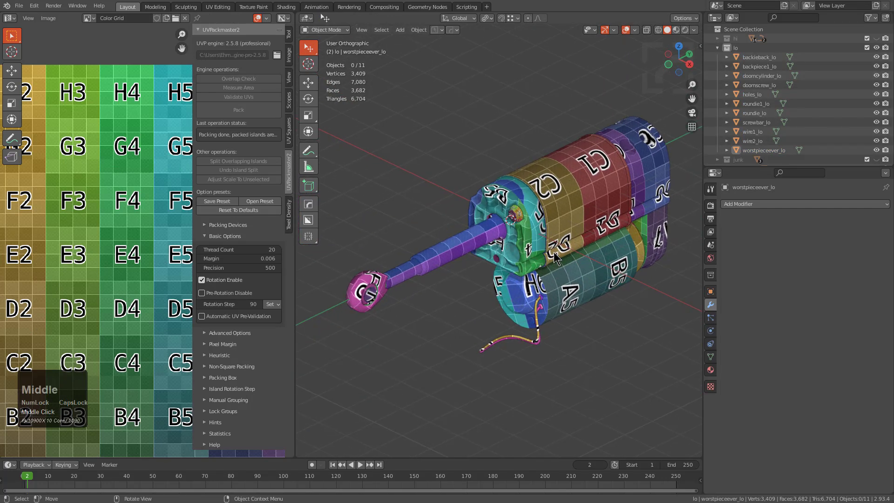
Select all the low-poly objects and their complete geometry in Edit Mode, and return to Object Mode.
key(Tab)
key(Tab)
key(a)
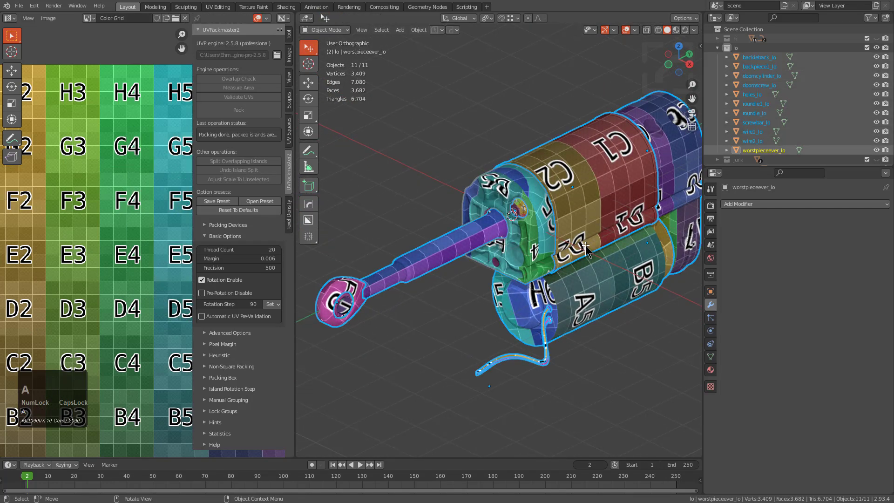
key(Tab)
scroll(159, 220, down, 2)
key(a)
key(Tab)
middle_drag(525, 235, 517, 229)
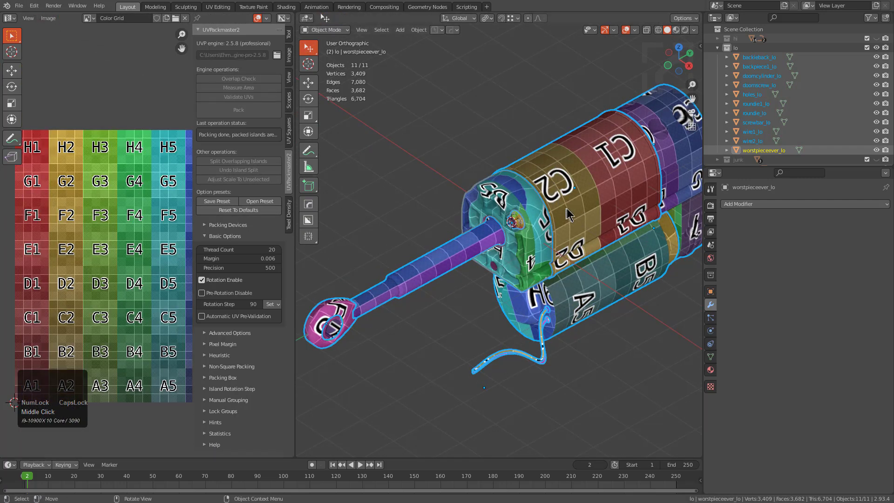
Export the selected low-poly objects as piston_04_3_lo.obj in the piston_demo folder.
key(q)
mouse_move(559, 291)
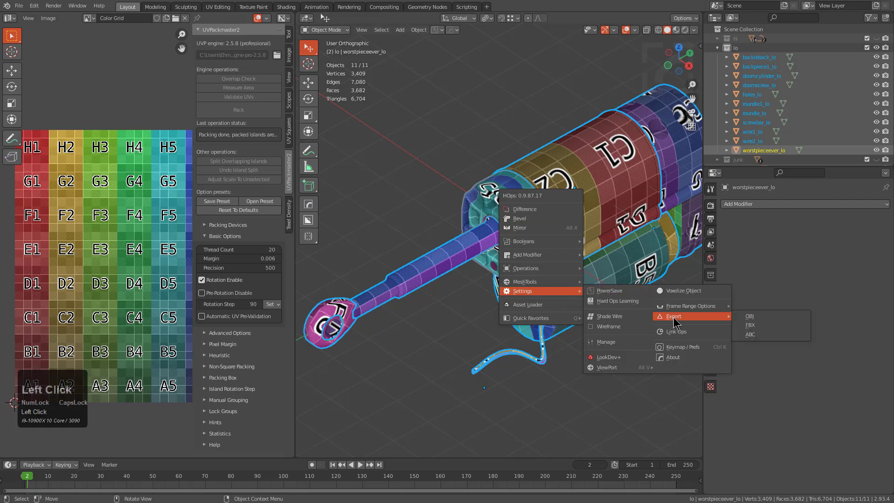
click(751, 316)
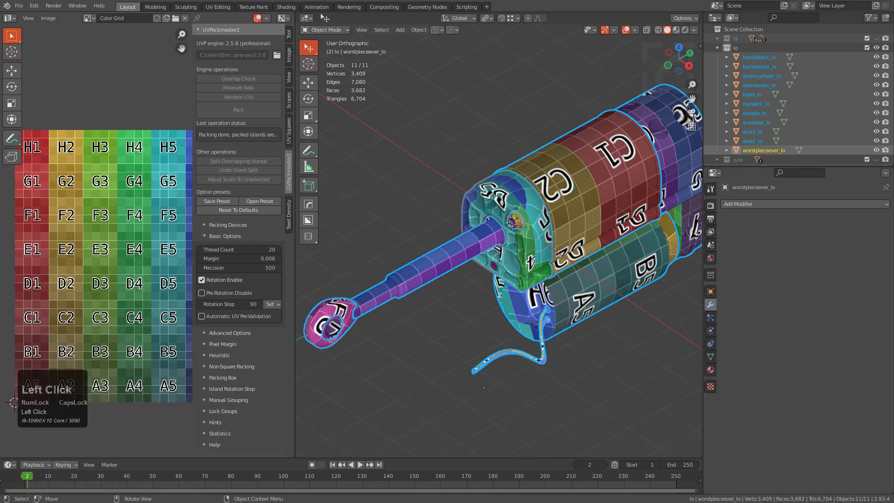
double_click(322, 16)
key(shift)
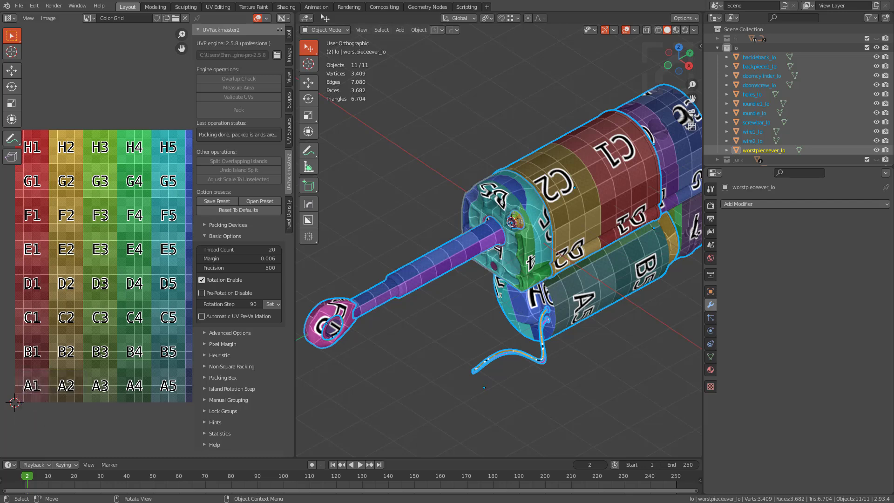
key(shift)
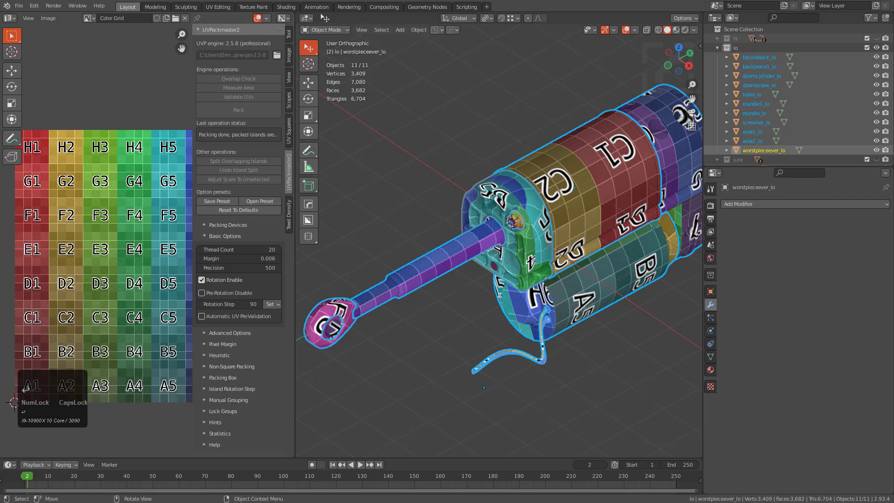
click(324, 17)
drag(527, 50, 525, 94)
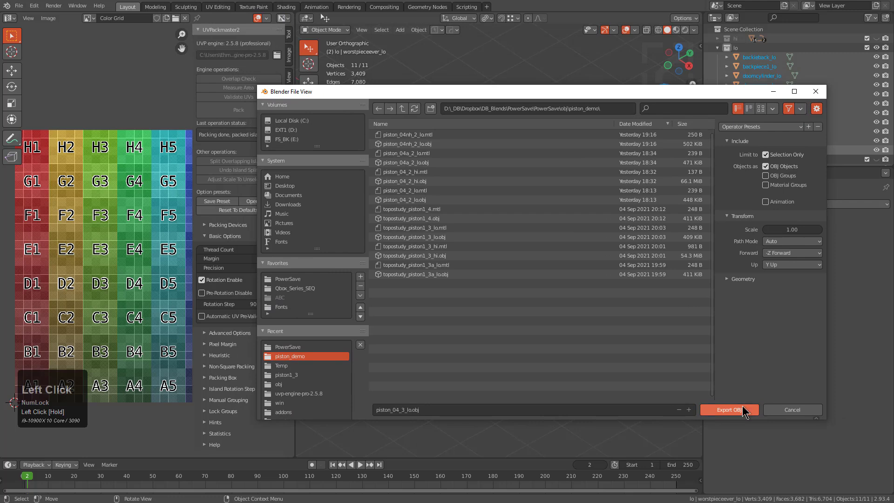
click(742, 411)
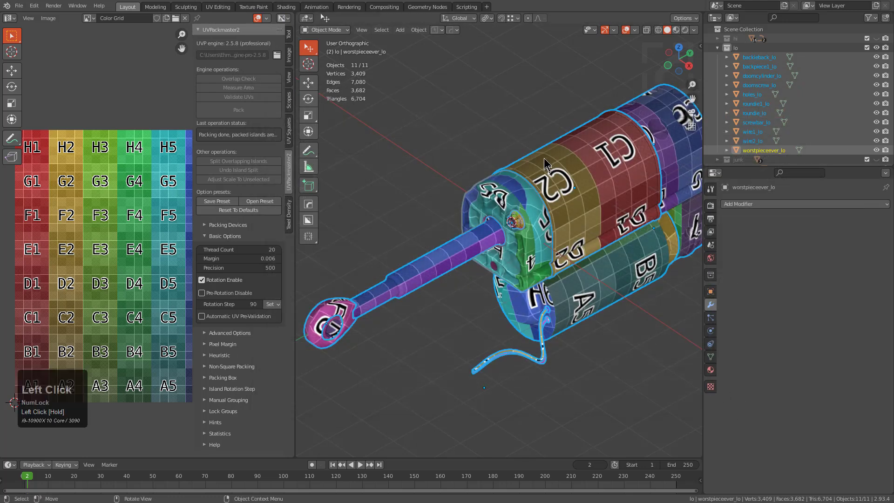
Deselect all objects and save the Blender file.
middle_drag(573, 135, 566, 135)
key(alt+a)
middle_drag(571, 166, 576, 184)
key(ctrl+s)
scroll(608, 155, up, 1)
key(ctrl+s)
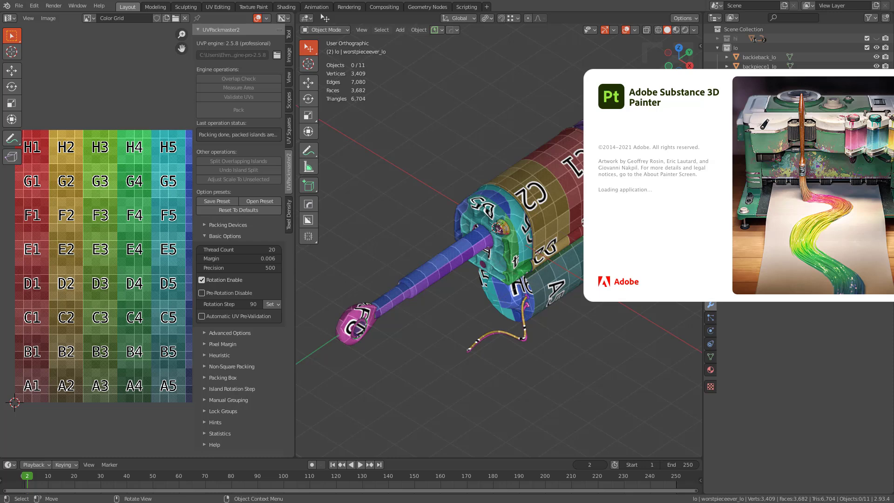
Show only the hi collection, select all its objects and add a blank material to them.
mouse_move(516, 302)
middle_down()
mouse_move(479, 300)
mouse_move(511, 300)
middle_up()
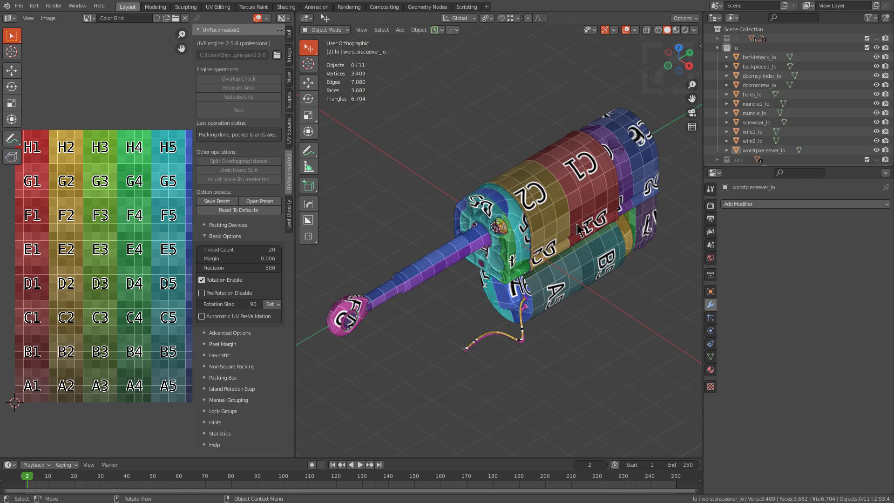
middle_drag(575, 222, 569, 230)
key(1)
scroll(550, 245, up, 2)
key(a)
middle_drag(483, 244, 508, 254)
key(m)
click(487, 269)
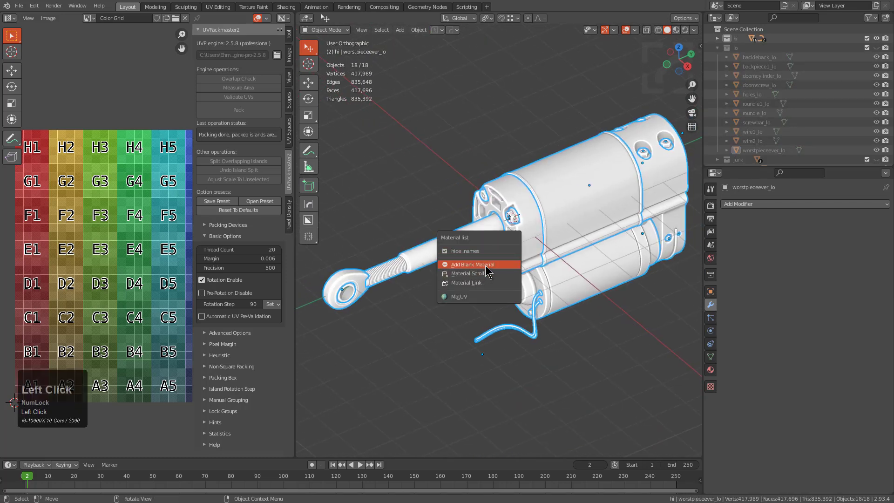
Select the ring-shaped end piece of the high-poly piston rod.
click(454, 253)
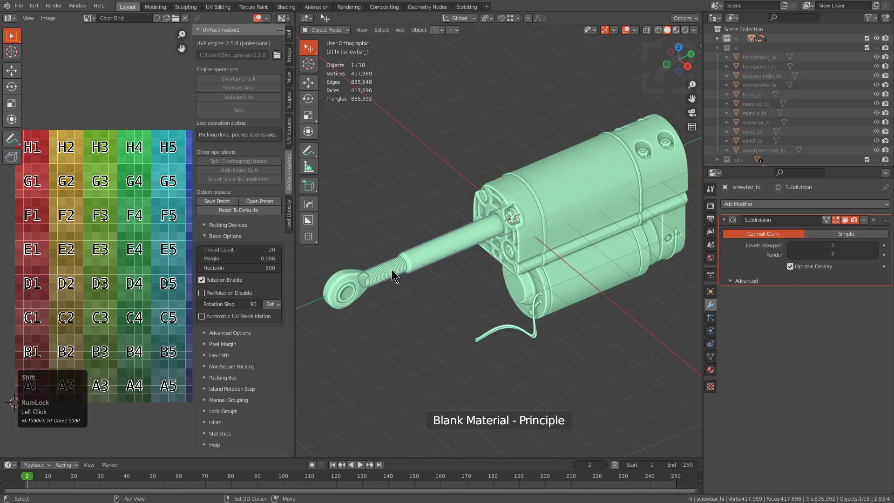
click(361, 284)
click(362, 284)
click(362, 284)
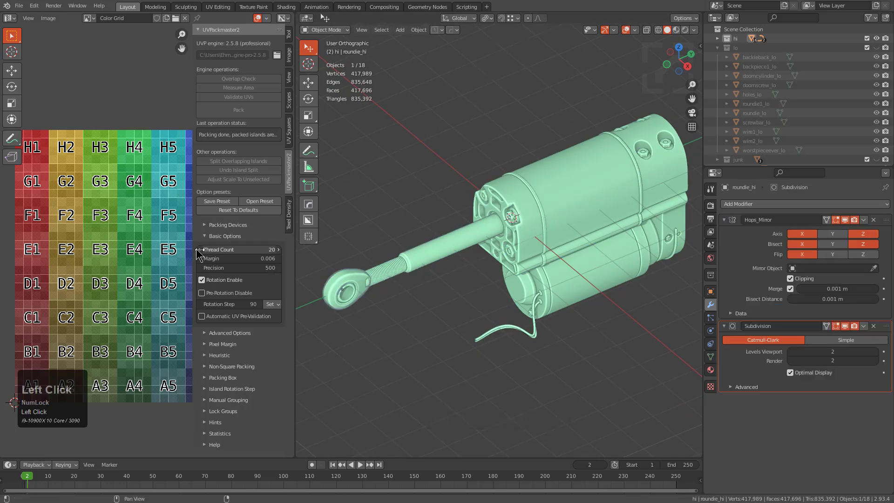
Load the piston reference photo into the image editor, hide the editor's side panels and frame the photo.
click(88, 17)
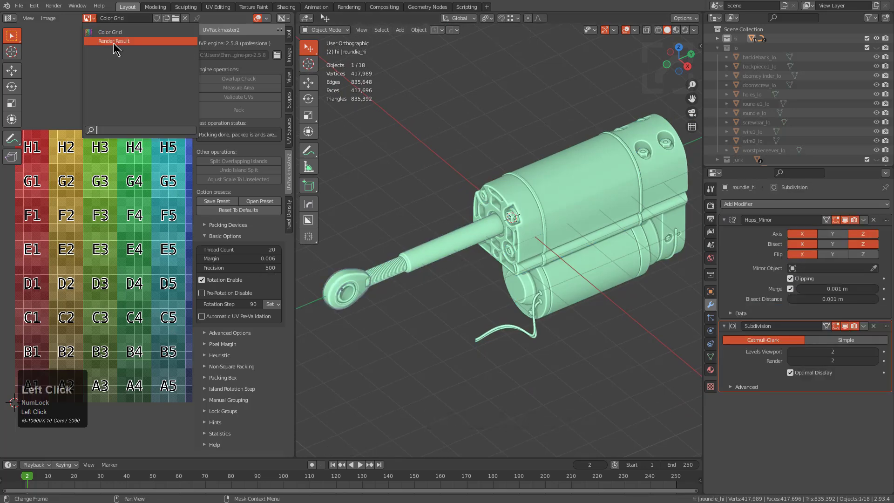
click(114, 41)
click(94, 18)
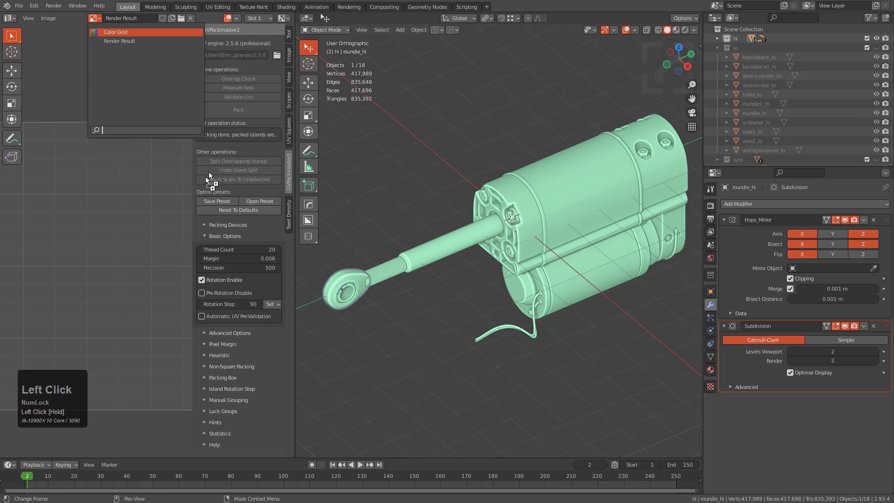
click(159, 208)
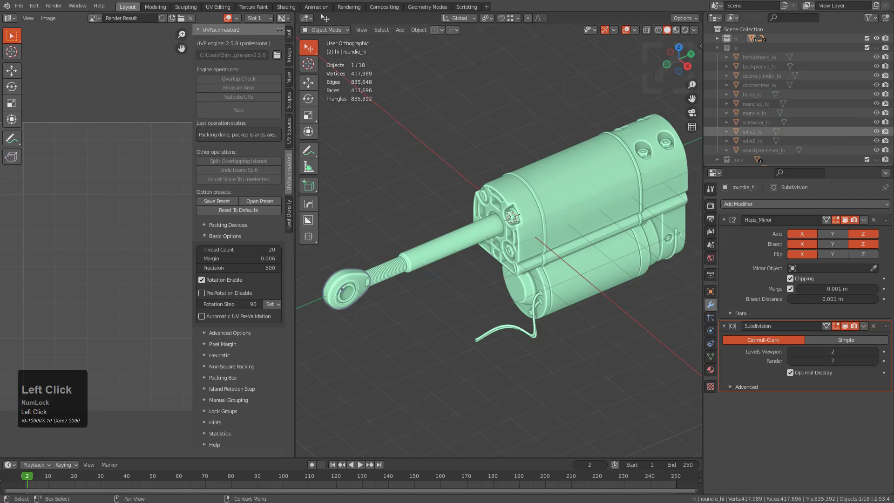
drag(109, 208, 125, 200)
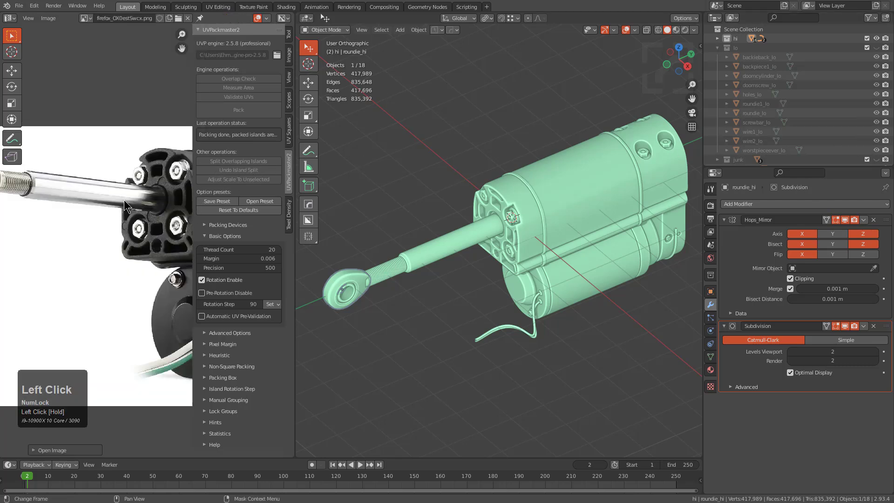
key(t)
key(n)
scroll(138, 196, down, 2)
mouse_move(139, 196)
middle_down()
mouse_move(150, 207)
mouse_move(141, 200)
middle_up()
Add a new blank material to the ring-shaped rod end and deselect it.
click(346, 301)
click(360, 277)
key(alt+m)
click(361, 279)
key(alt+a)
Try assigning a different material to the high-poly piston rod and undo it.
scroll(111, 166, up, 5)
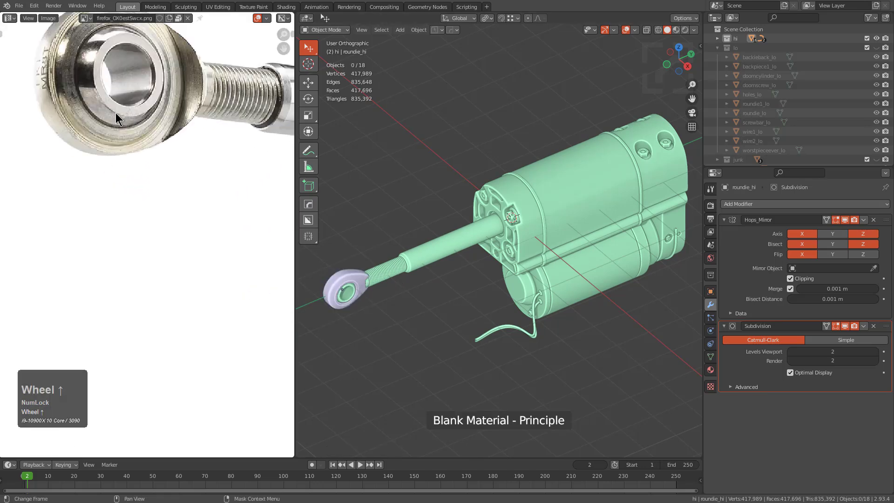
scroll(174, 138, down, 3)
middle_drag(175, 138, 70, 212)
click(381, 277)
key(alt+m)
click(353, 333)
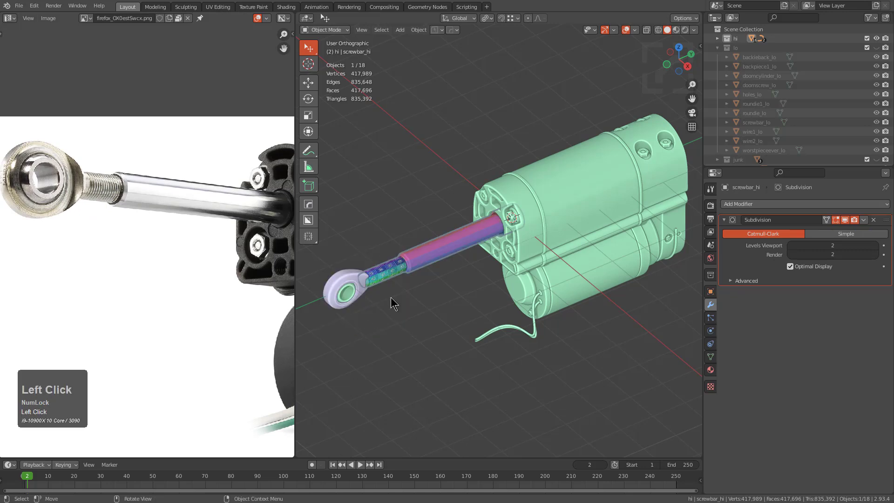
key(ctrl+z)
Assign Material.001 to the high-poly piston rod.
click(383, 280)
key(alt+m)
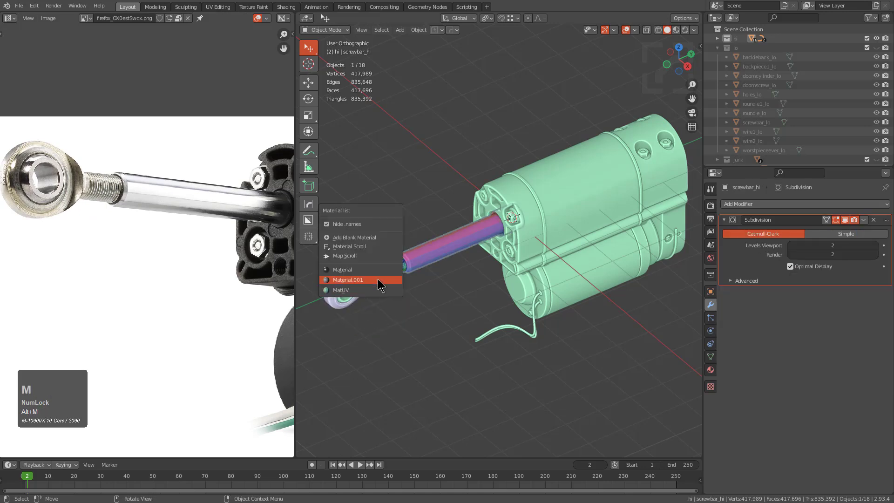
click(392, 282)
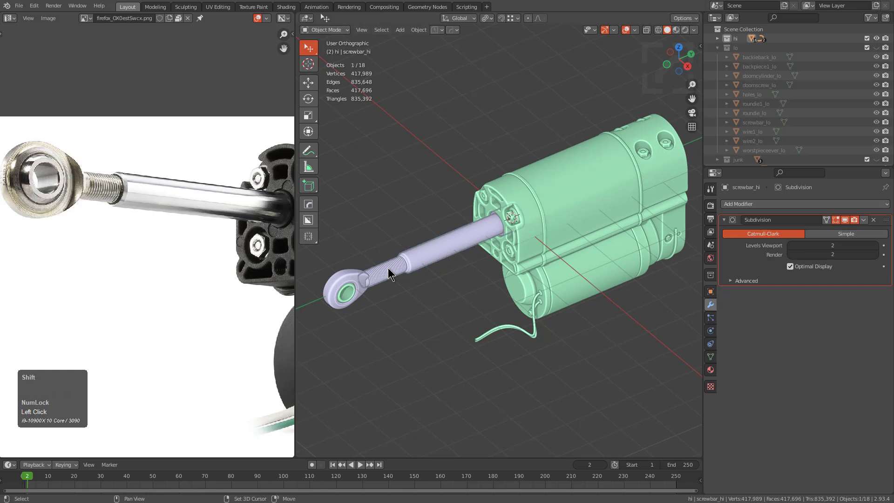
Select the rod's linked thread geometry in Edit Mode and assign the green material named Material to it.
scroll(389, 273, up, 3)
key(Tab)
scroll(458, 236, up, 3)
key(alt+a)
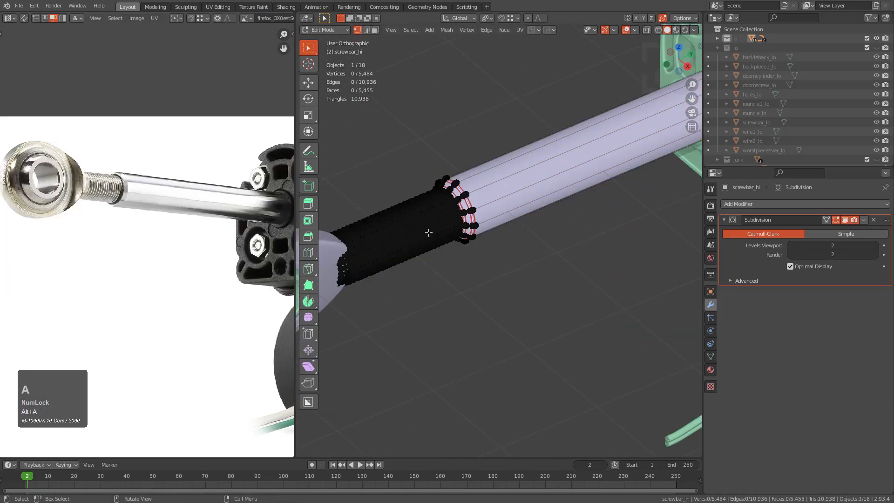
key(l)
scroll(427, 232, up, 2)
key(q)
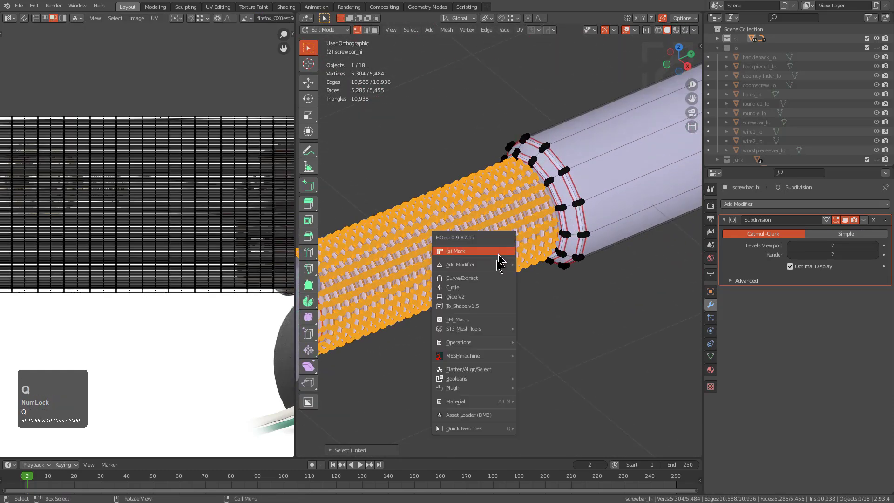
mouse_move(478, 404)
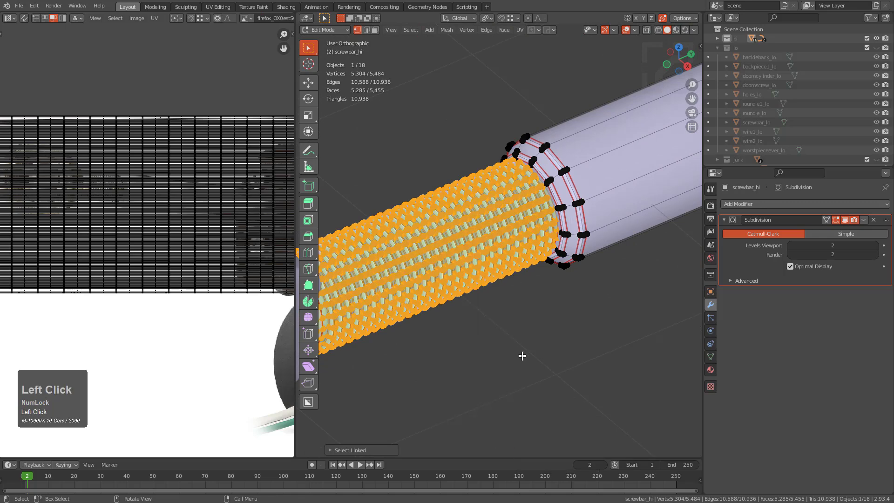
key(Tab)
scroll(515, 268, down, 5)
key(alt+a)
Select the nuts on the front cap and the screws on the motor's front face, and assign Material.001 to them.
scroll(512, 261, down, 4)
shift+middle_drag(529, 258, 461, 264)
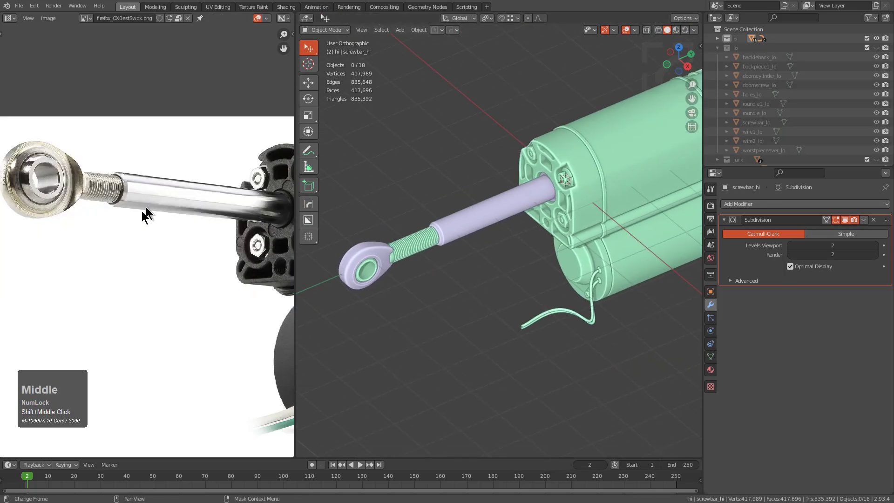
mouse_move(459, 213)
shift+middle_down()
mouse_move(421, 231)
mouse_move(454, 222)
shift+middle_up()
click(530, 170)
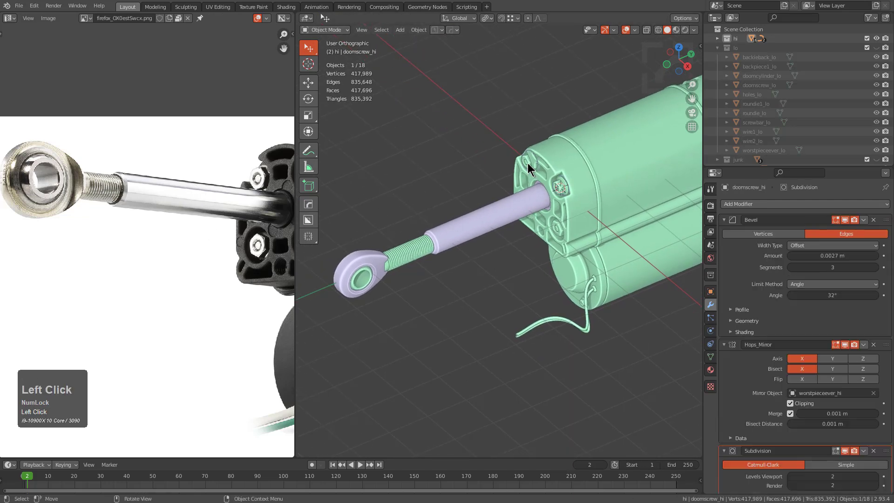
shift+click(560, 235)
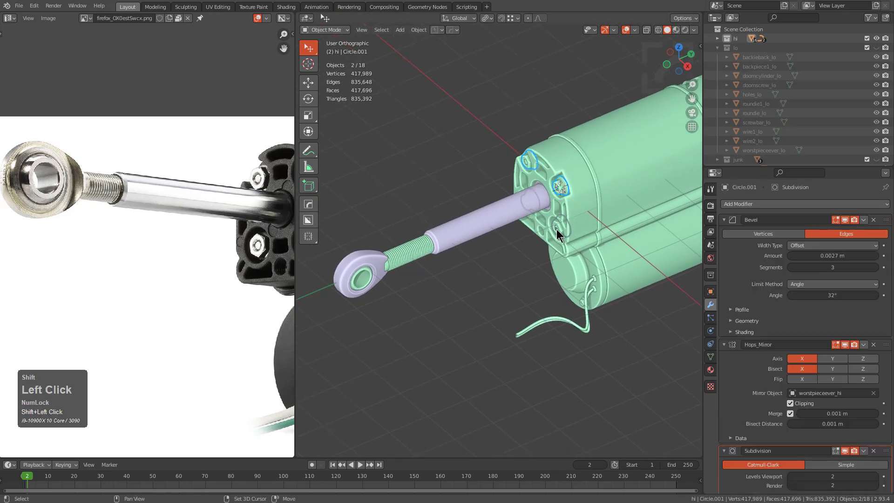
middle_drag(585, 283, 561, 252)
shift+click(558, 251)
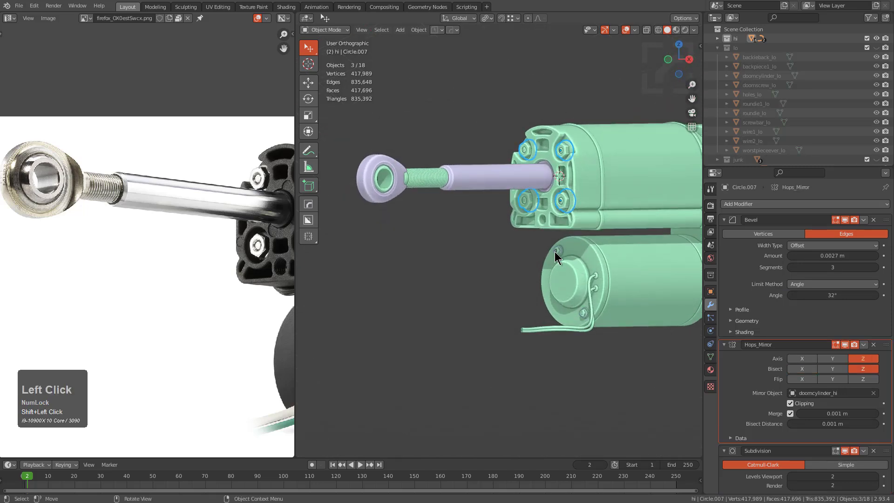
key(alt+m)
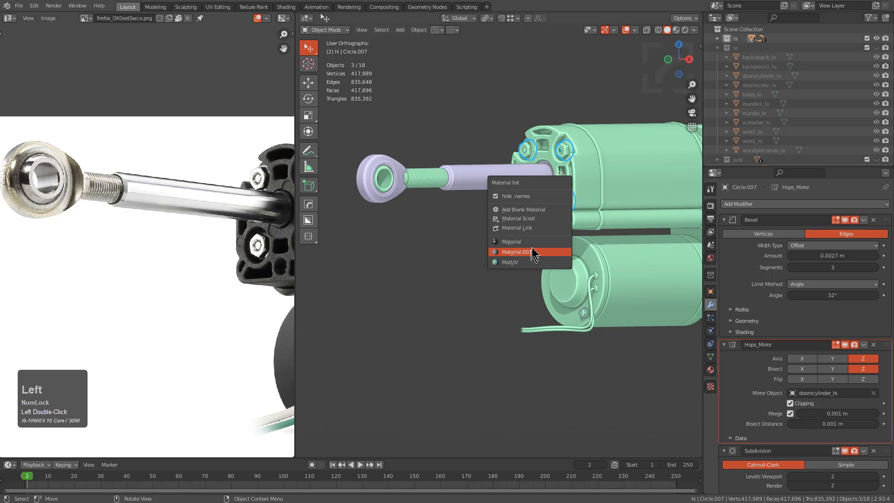
click(532, 252)
key(alt+a)
Add a new blank material to the front end cap of the upper cylinder.
middle_drag(551, 219, 505, 231)
middle_drag(291, 244, 107, 196)
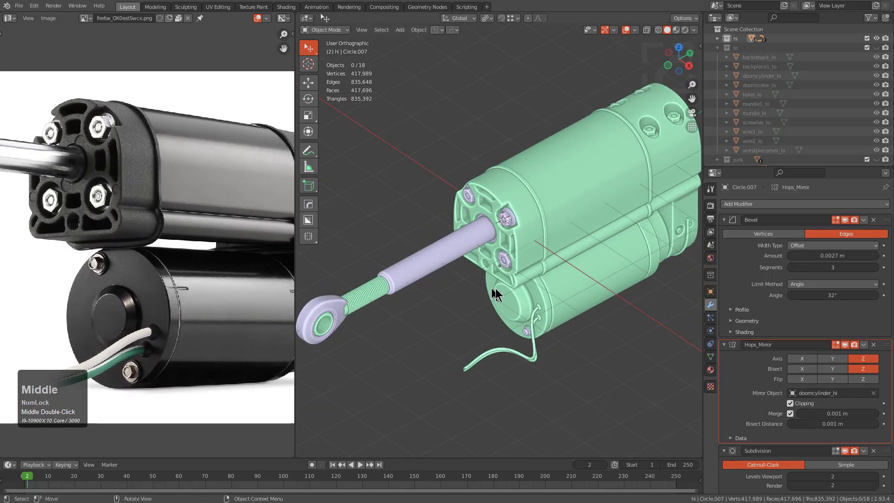
click(520, 185)
key(alt+m)
click(505, 148)
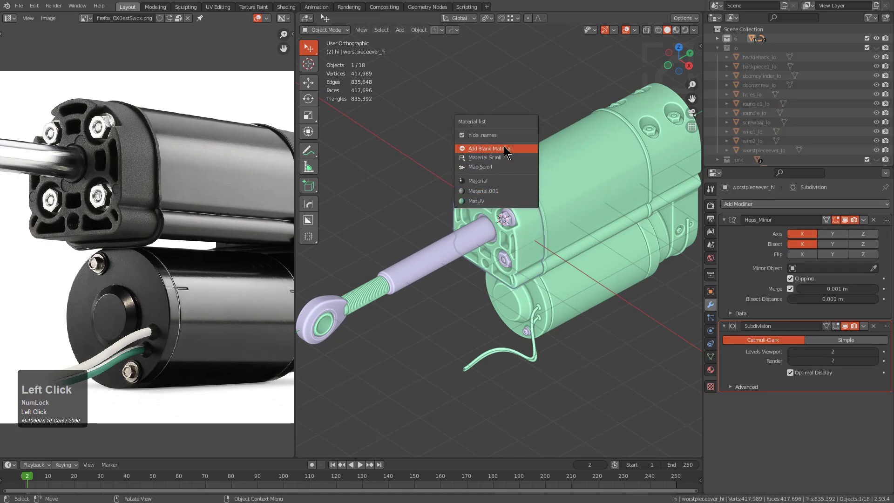
middle_drag(577, 200, 530, 200)
middle_drag(135, 176, 68, 173)
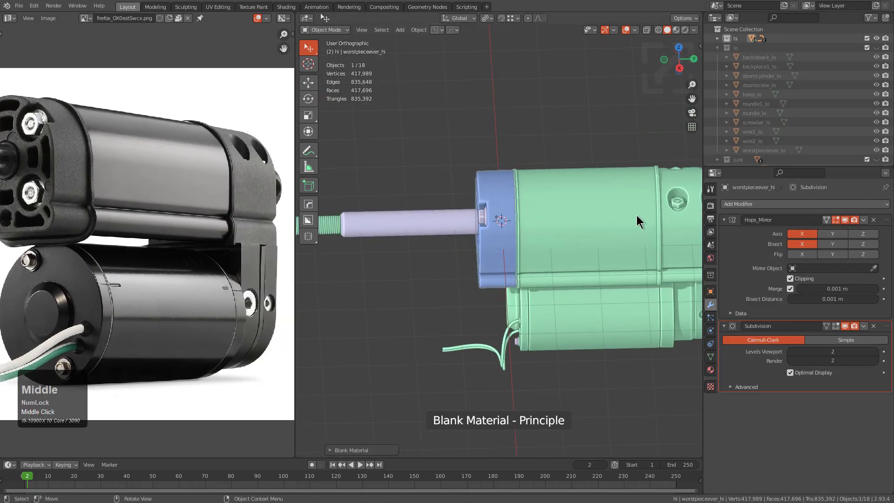
Try assigning Material.002 to the upper cylinder's main body and undo it.
click(663, 216)
key(alt+m)
click(615, 261)
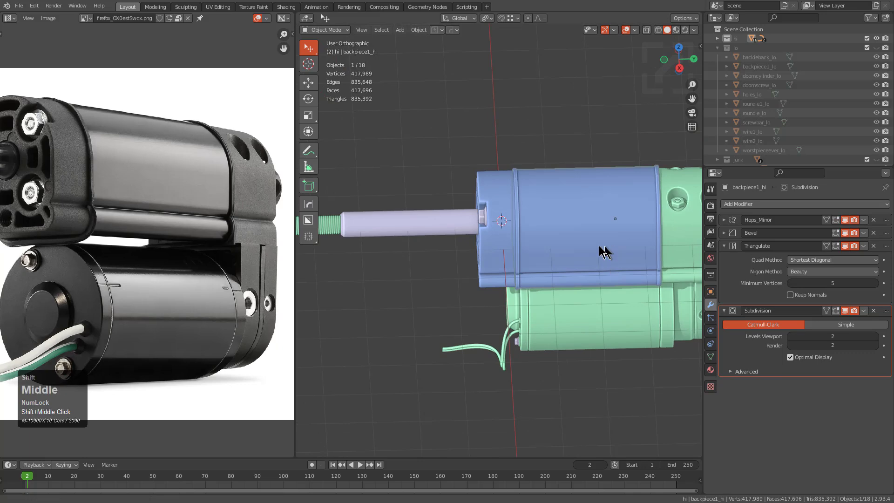
middle_drag(610, 247, 546, 231)
click(617, 214)
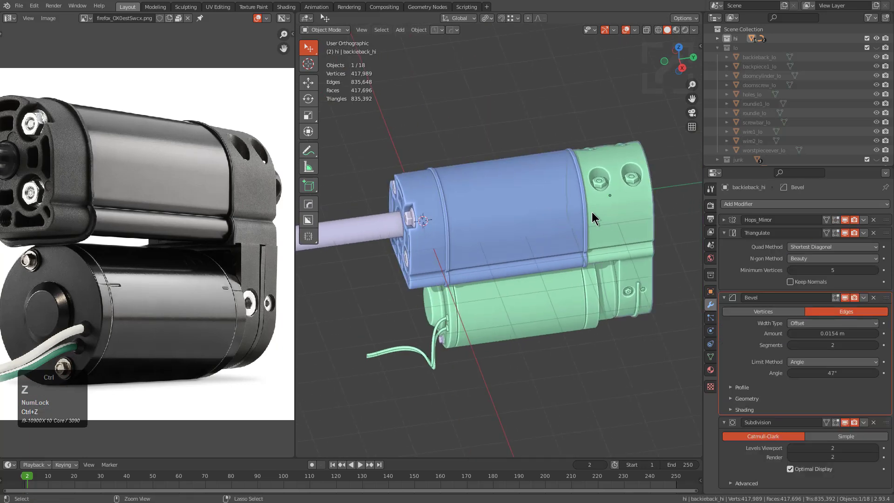
key(ctrl+z)
Assign Material.002 to the rear end cap of the piston housing.
click(638, 205)
key(alt+m)
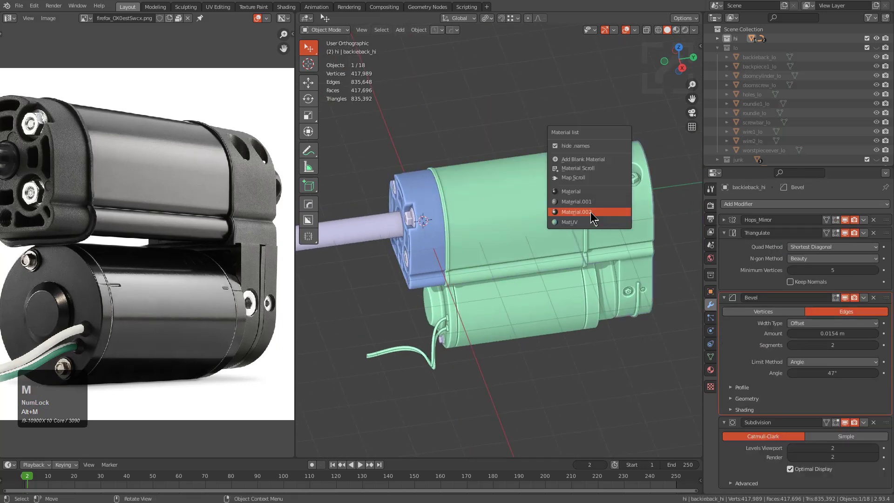
click(590, 212)
Select the lower motor cylinder's front cap faces in Edit Mode, growing the selection to include its rim.
middle_drag(554, 221, 518, 241)
click(533, 242)
key(Tab)
scroll(538, 241, up, 6)
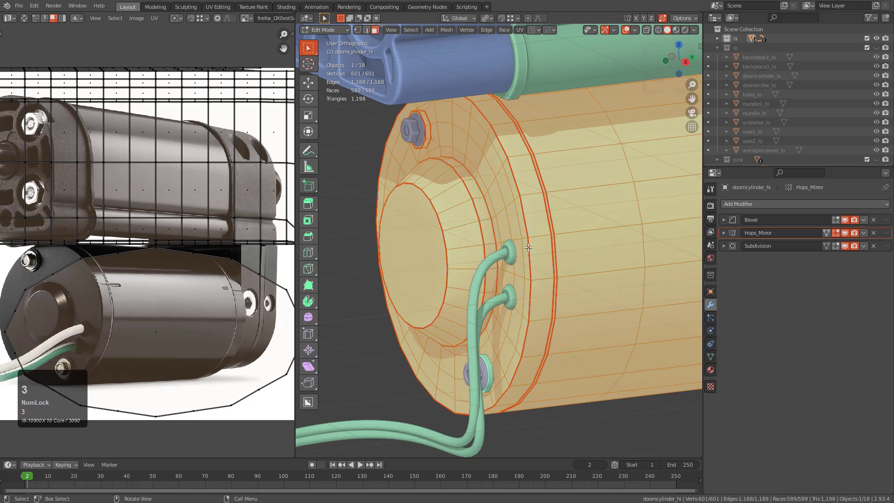
key(alt+a)
key(l)
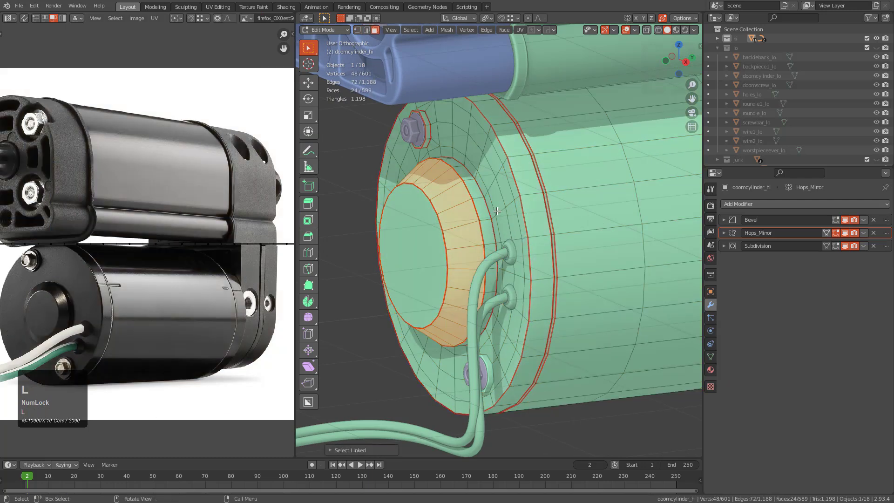
key(l)
key(l)
key(l)
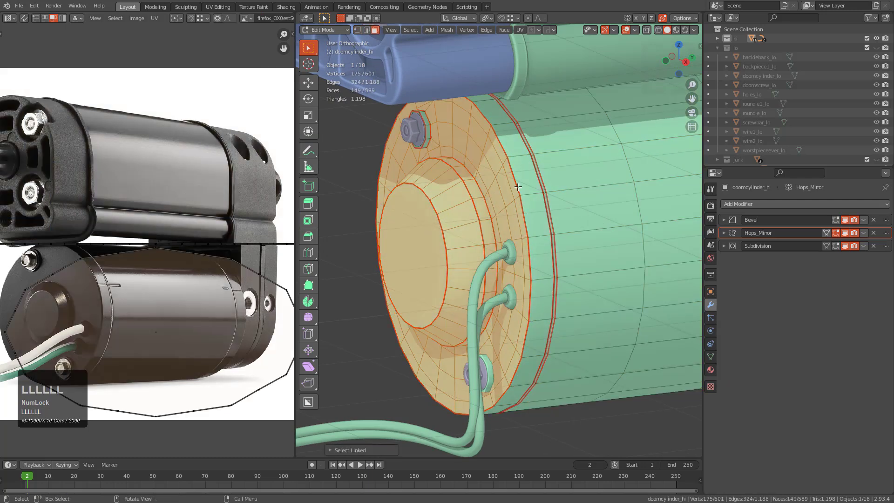
key(l)
key(ctrl+KP_Add)
shift+middle_click(537, 185)
Add the linked rear ring and end-step faces of the motor cylinder to the selection and grow it once.
middle_drag(536, 184, 419, 247)
scroll(419, 248, up, 4)
key(l)
key(l)
key(l)
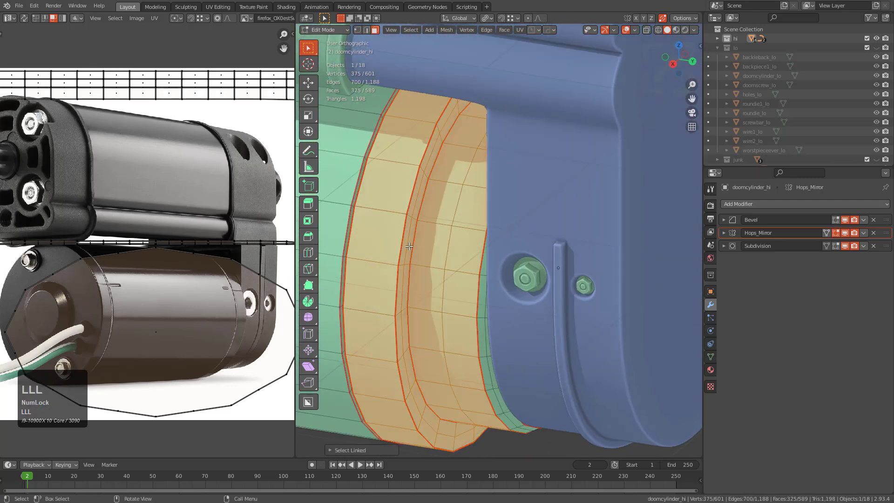
key(l)
key(l)
key(ctrl+KP_Add)
scroll(491, 302, down, 4)
shift+scroll(527, 235, down, 2)
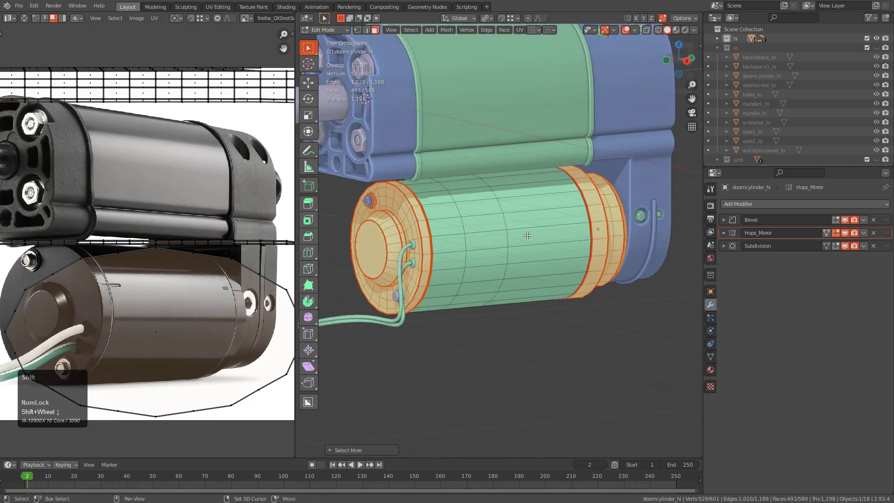
shift+middle_drag(528, 235, 576, 231)
scroll(562, 244, up, 4)
key(ctrl+KP_Add)
key(ctrl+z)
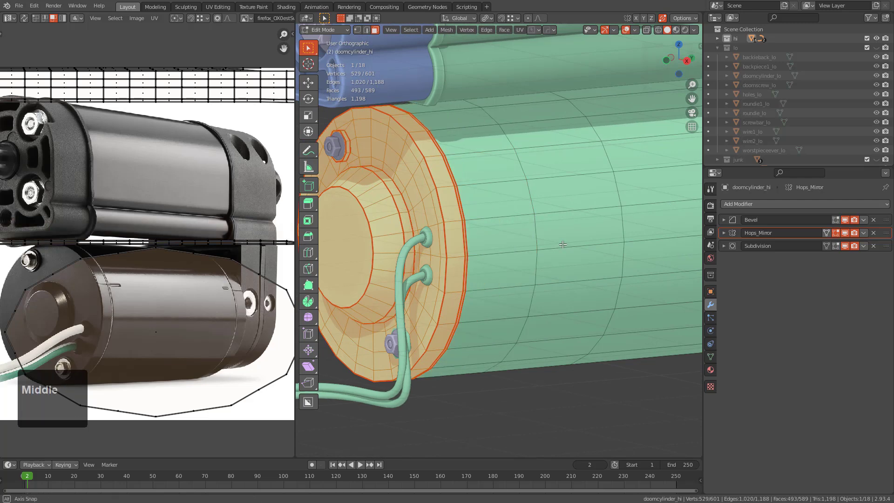
Assign Material.002 to the selected end faces of the motor cylinder and return to Object Mode.
scroll(563, 245, up, 2)
middle_drag(562, 245, 572, 118)
scroll(566, 100, down, 7)
scroll(571, 118, up, 1)
scroll(571, 118, up, 2)
key(q)
mouse_move(564, 156)
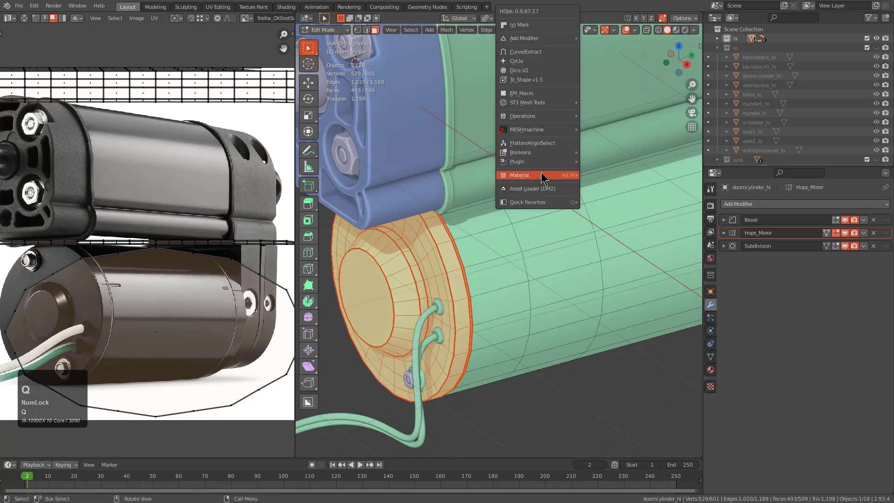
click(546, 176)
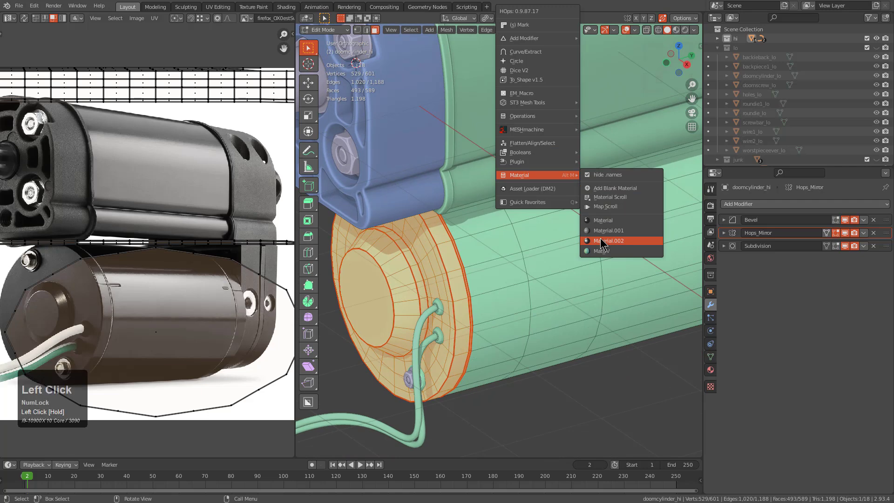
click(604, 242)
key(Tab)
Replace the shared green material in the motor cylinder's first slot with a new material for its middle section.
scroll(529, 186, down, 3)
middle_drag(529, 186, 531, 243)
scroll(544, 183, down, 2)
scroll(568, 184, up, 2)
click(535, 295)
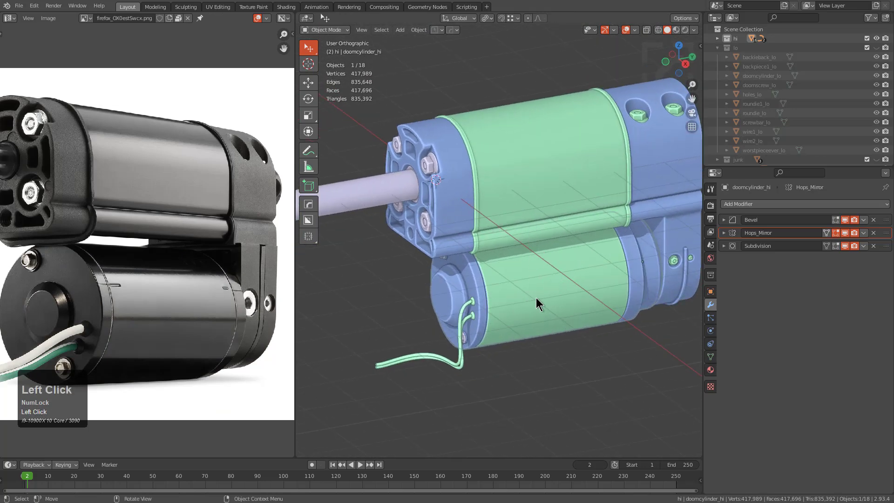
key(ctrl+grave)
click(503, 303)
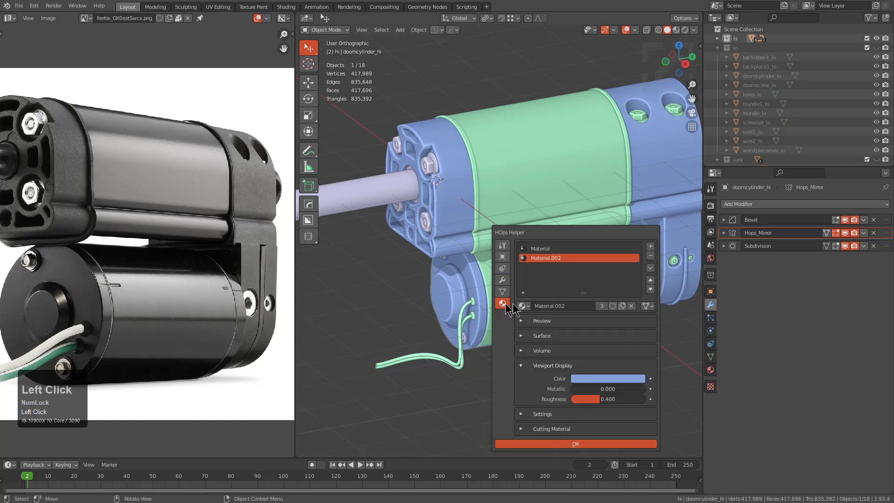
click(538, 252)
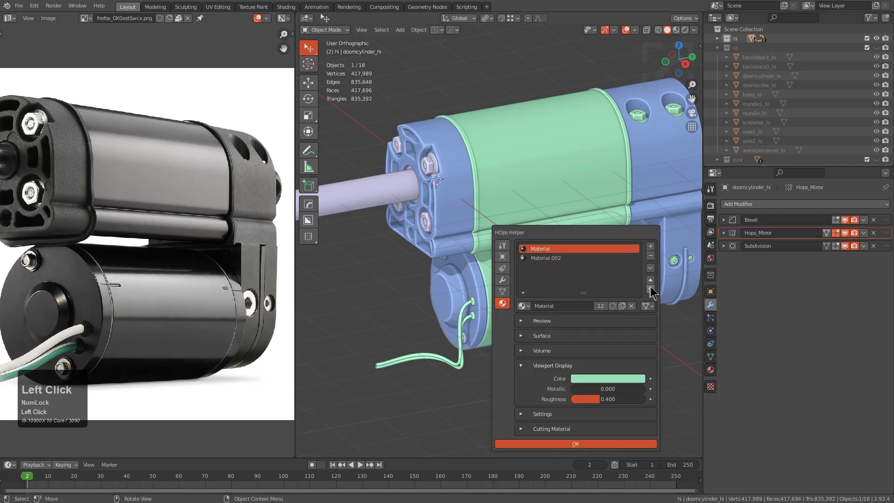
click(632, 306)
drag(579, 230, 632, 286)
click(618, 361)
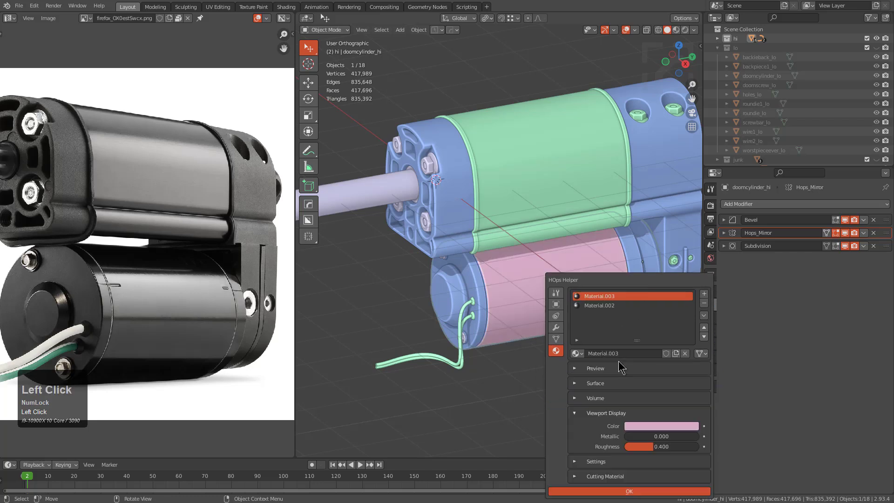
click(546, 189)
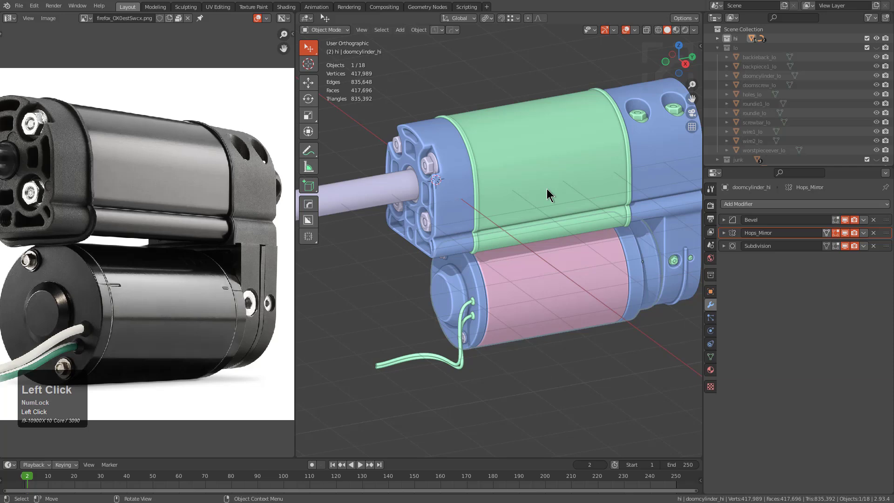
Assign Material.003 to the upper cylinder body and deselect everything.
key(alt+m)
click(533, 197)
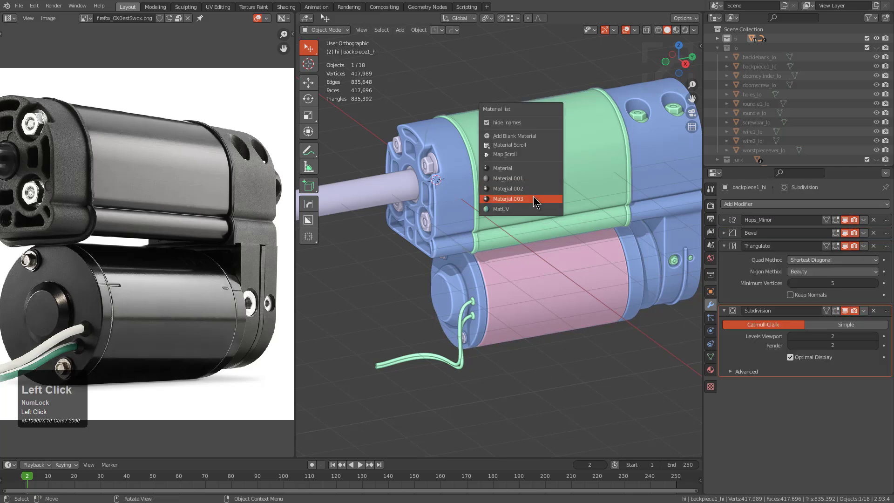
scroll(532, 198, down, 3)
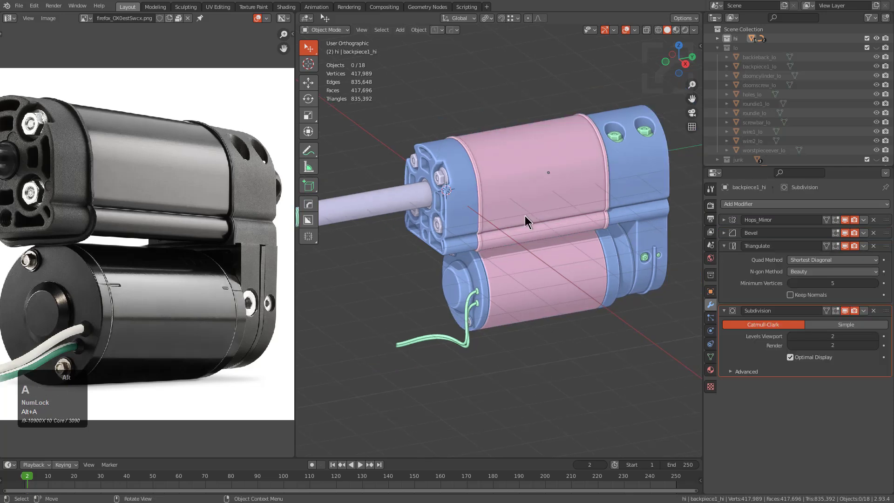
Select the first wire at the motor cylinder's front cap and give it a new blank material.
shift+middle_drag(501, 292, 550, 222)
scroll(551, 225, up, 2)
click(577, 303)
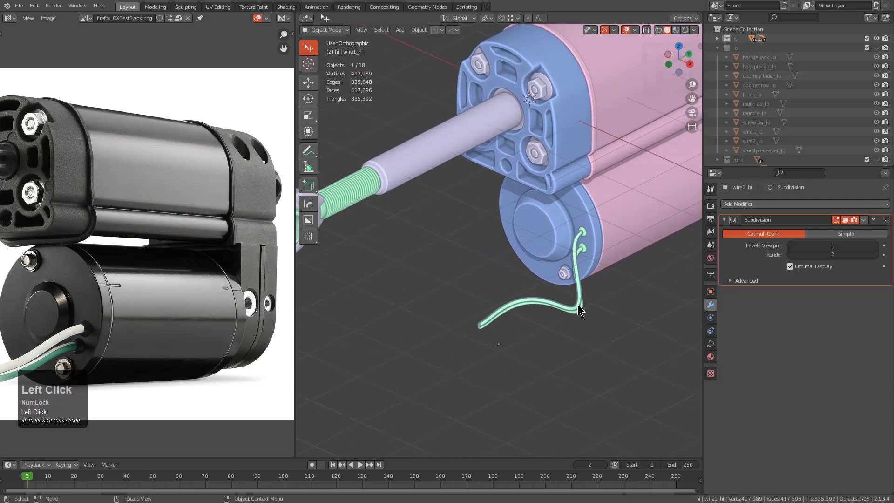
middle_drag(577, 304, 548, 294)
scroll(546, 293, up, 3)
key(alt+m)
click(544, 216)
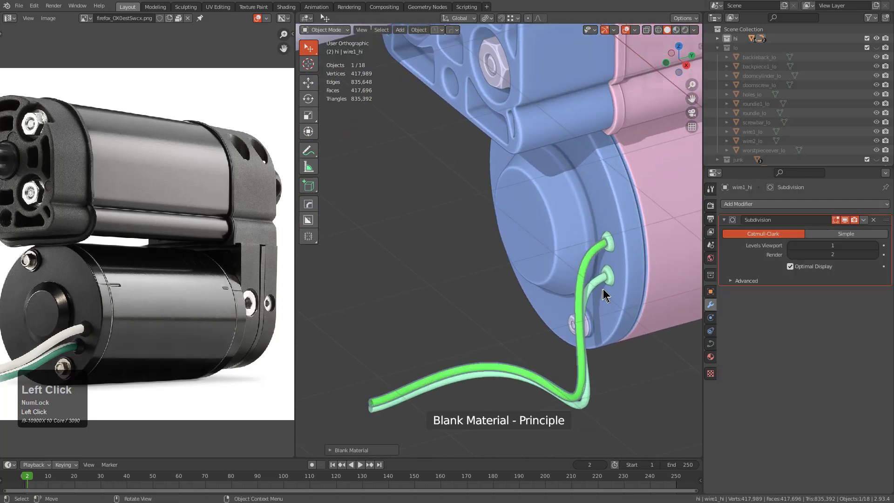
Give the second wire its own new blank material, deselect everything and save the file.
click(601, 283)
key(alt+m)
click(564, 281)
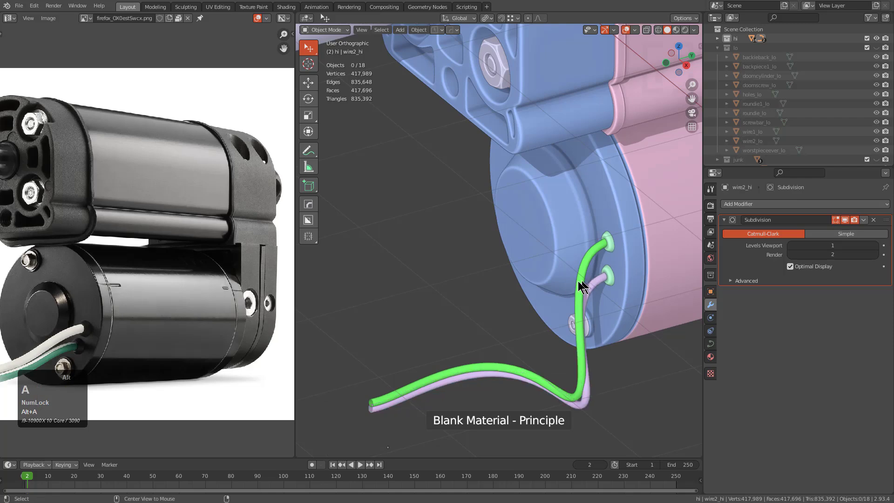
scroll(516, 295, down, 6)
scroll(569, 198, down, 3)
middle_drag(550, 246, 532, 264)
key(ctrl+s)
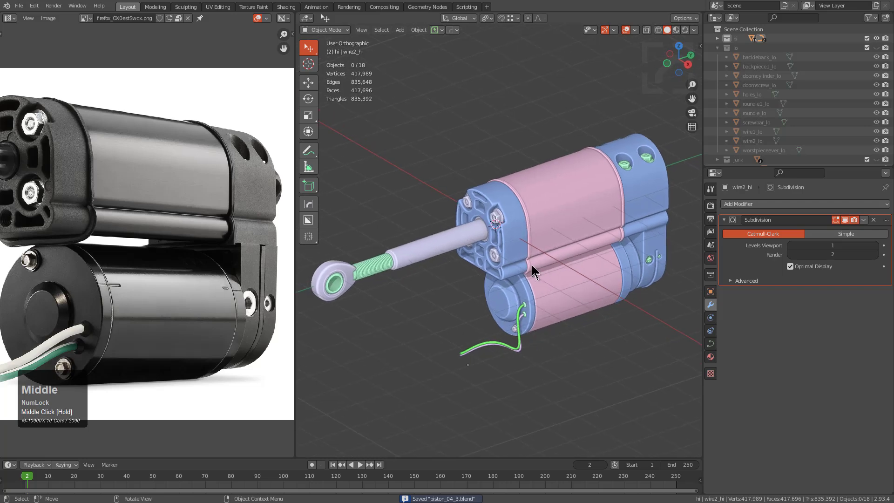
Switch the viewport to material preview shading and close in on the rod end's eye.
click(677, 30)
mouse_move(536, 233)
middle_down()
mouse_move(531, 223)
mouse_move(587, 181)
middle_up()
scroll(553, 214, down, 1)
scroll(554, 214, up, 1)
scroll(493, 243, up, 10)
Compare the rod end with the reference photo and use Material Scroll to give it a polished, mirror-like metal.
click(528, 154)
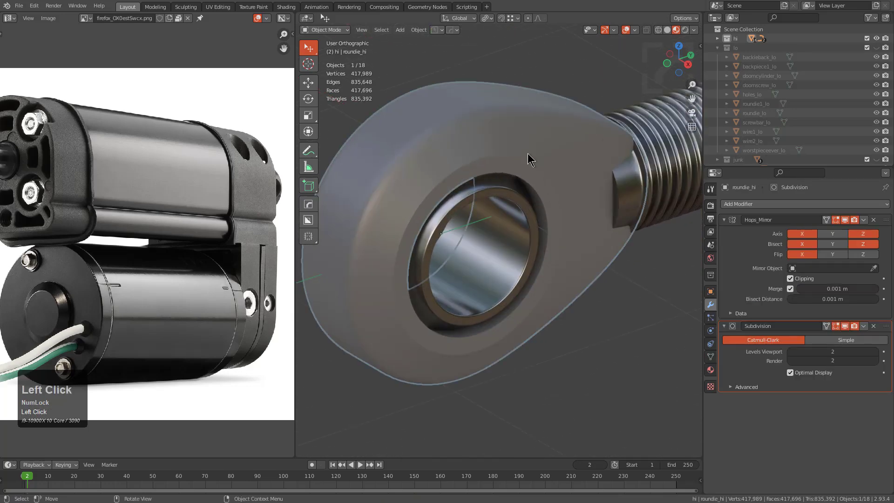
right_click(513, 158)
scroll(142, 210, down, 3)
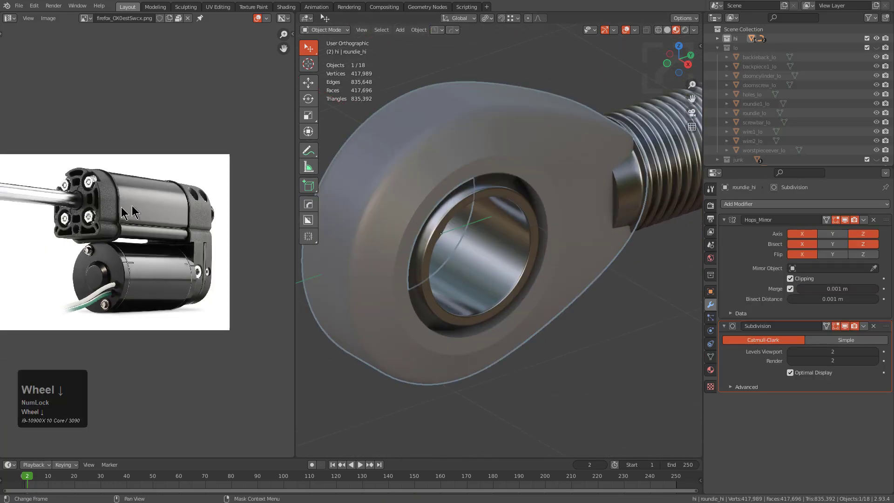
middle_drag(60, 207, 217, 211)
scroll(214, 212, up, 1)
middle_drag(88, 205, 160, 229)
scroll(150, 233, up, 4)
middle_drag(147, 173, 140, 237)
scroll(140, 235, up, 2)
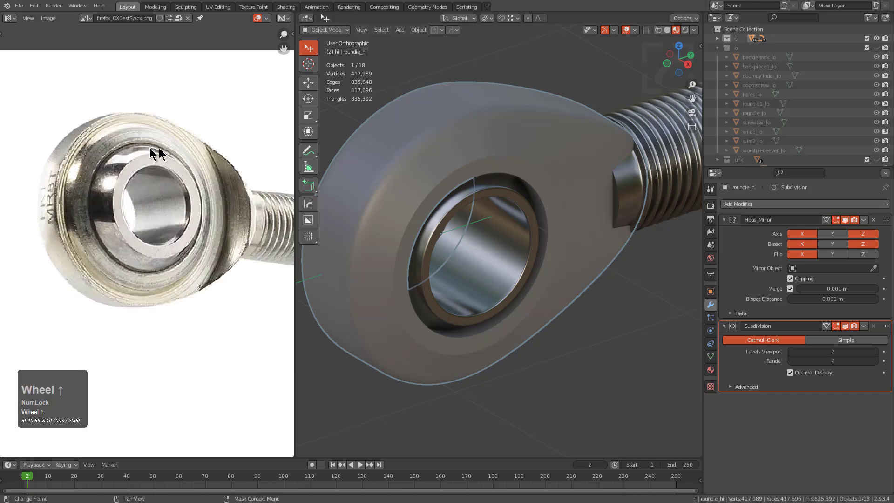
key(alt+m)
shift+click(494, 188)
scroll(493, 188, up, 1)
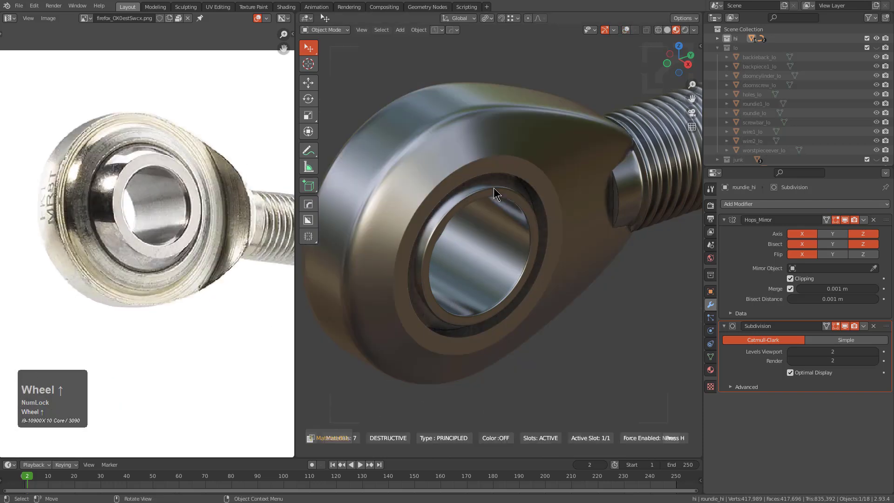
scroll(493, 188, up, 5)
click(494, 189)
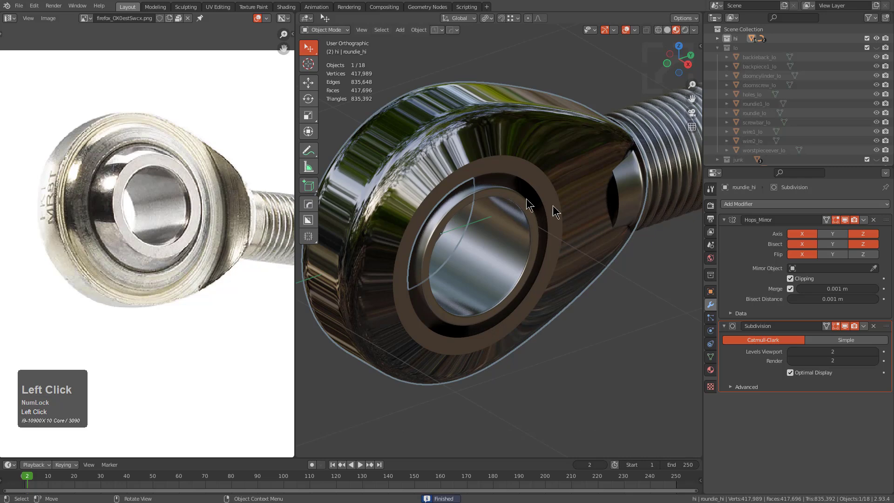
Add a Bevel modifier to the rod end with 3 segments, an amount of about 0.012 m and a Weight limit method.
scroll(547, 214, up, 2)
shift+middle_drag(547, 214, 572, 245)
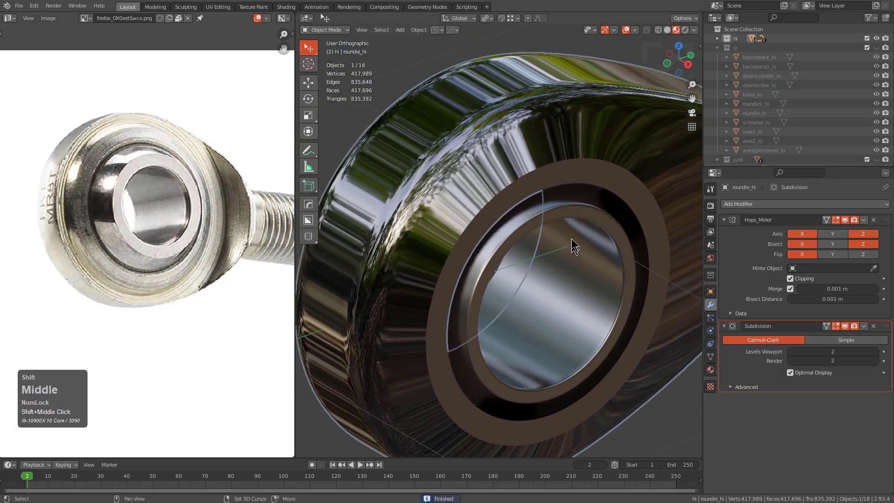
scroll(571, 244, up, 2)
key(q)
click(512, 201)
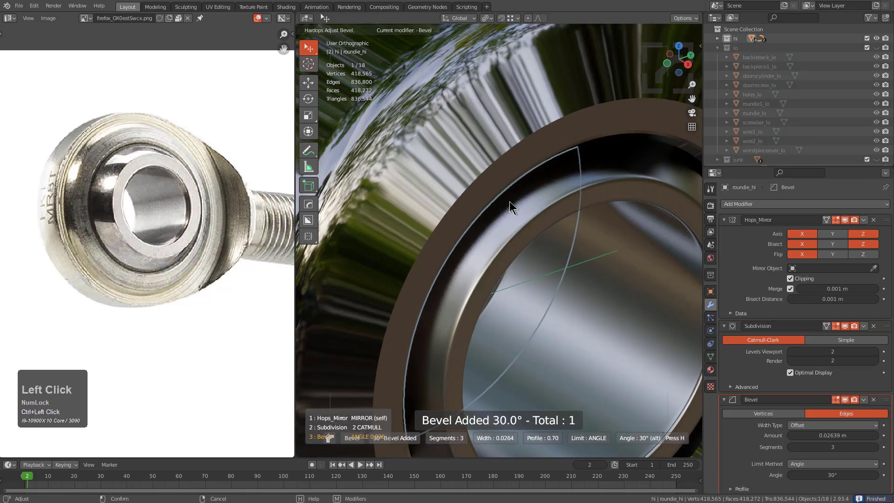
key(l)
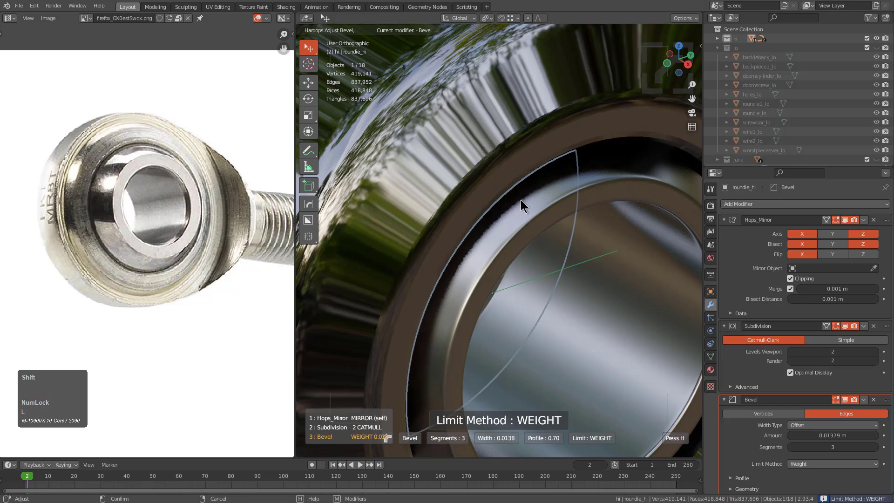
shift+click(517, 199)
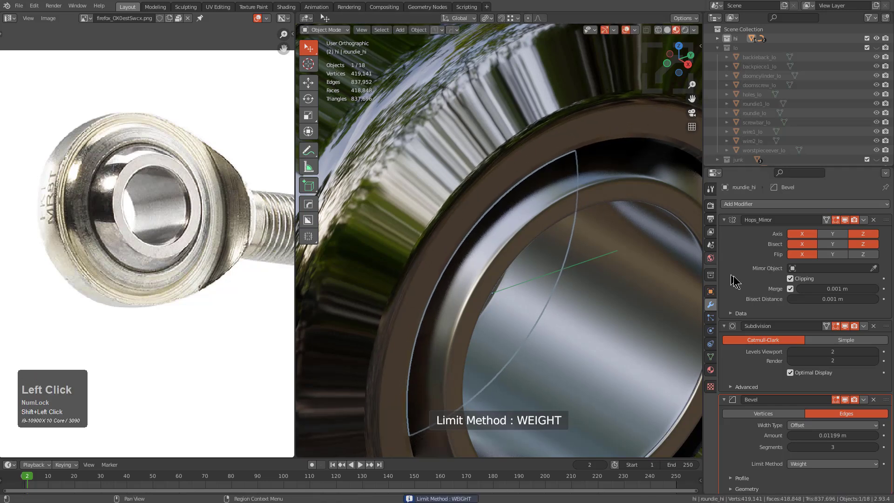
Set the Roughness of the rod end's Material.001 to 0.094.
click(711, 370)
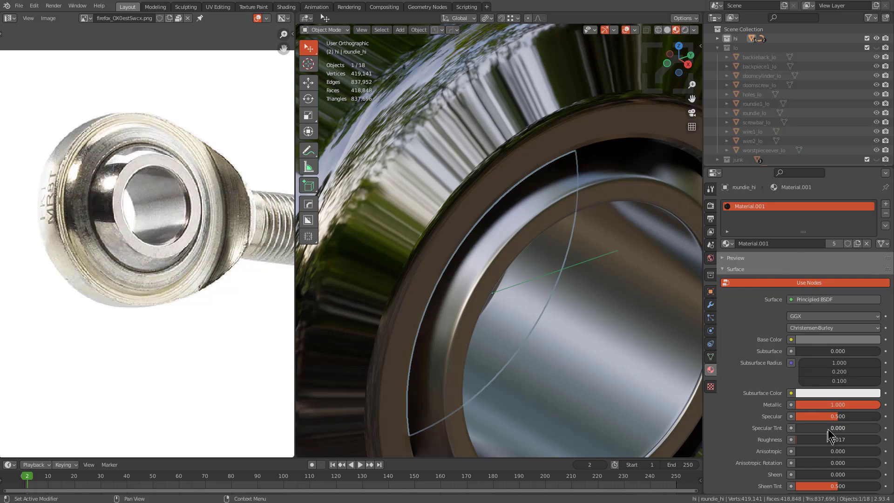
drag(820, 439, 840, 439)
scroll(563, 270, down, 5)
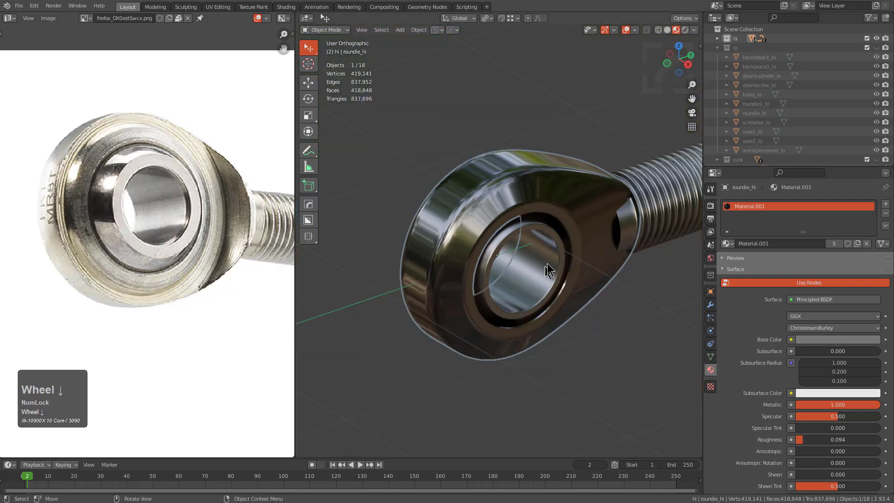
Select the piston rod, brighten the Base Color of its second material to near white and set its Roughness to 0.226.
scroll(564, 269, down, 2)
middle_drag(529, 263, 563, 246)
scroll(475, 210, up, 6)
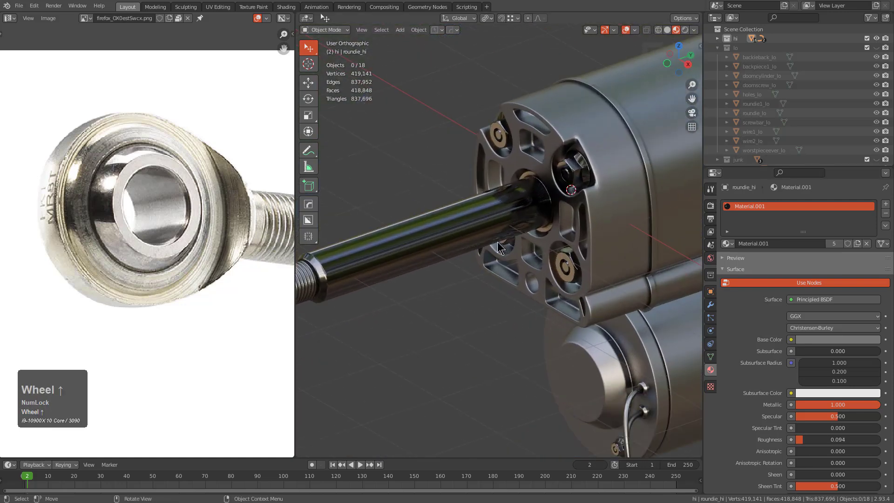
click(473, 209)
shift+middle_drag(491, 220, 605, 105)
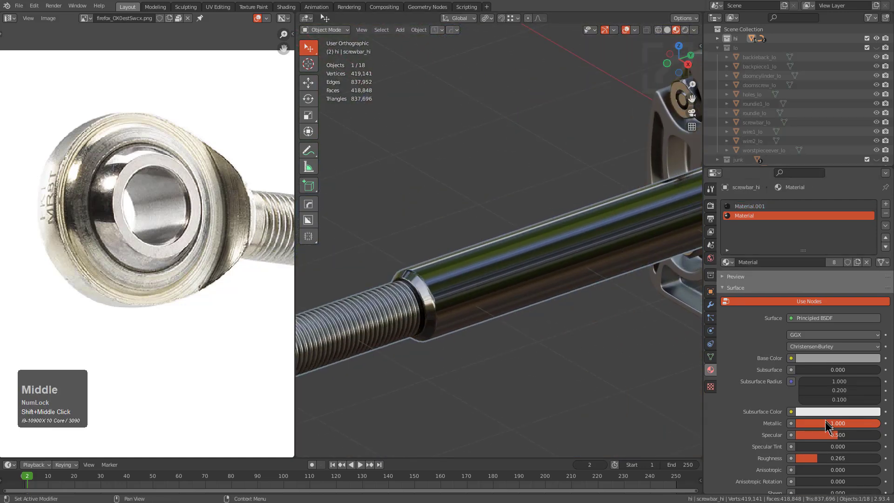
click(837, 358)
drag(873, 242, 873, 227)
scroll(341, 326, down, 3)
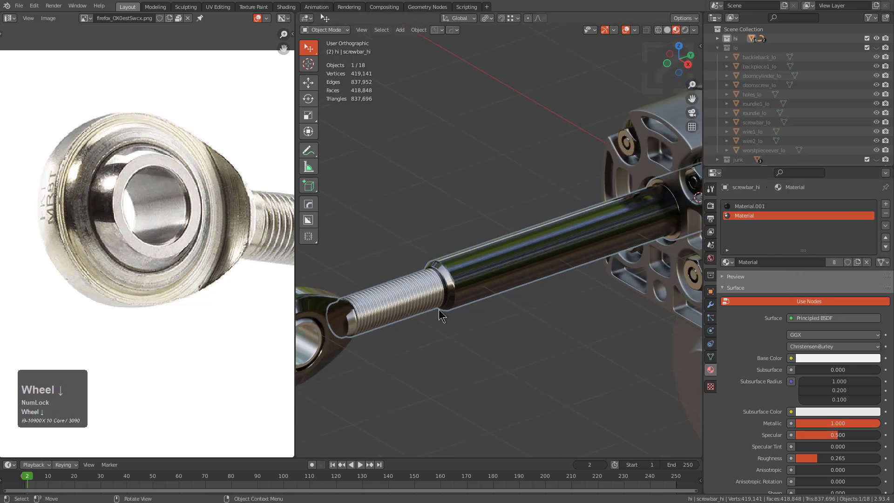
drag(810, 459, 804, 459)
scroll(469, 295, down, 3)
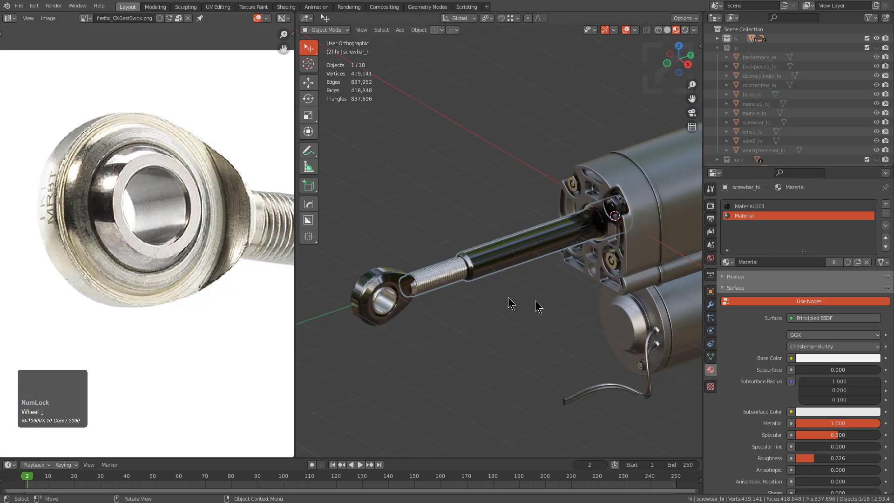
shift+middle_drag(469, 295, 433, 297)
key(alt+a)
Compare the front end cap with the reference photo and use Material Scroll to make its Material.002 a dark metal with 0.319 roughness.
scroll(228, 215, down, 3)
middle_drag(227, 215, 89, 223)
middle_drag(256, 252, 16, 195)
scroll(625, 252, up, 2)
click(634, 240)
key(alt+m)
click(575, 244)
scroll(575, 242, up, 4)
scroll(576, 243, up, 5)
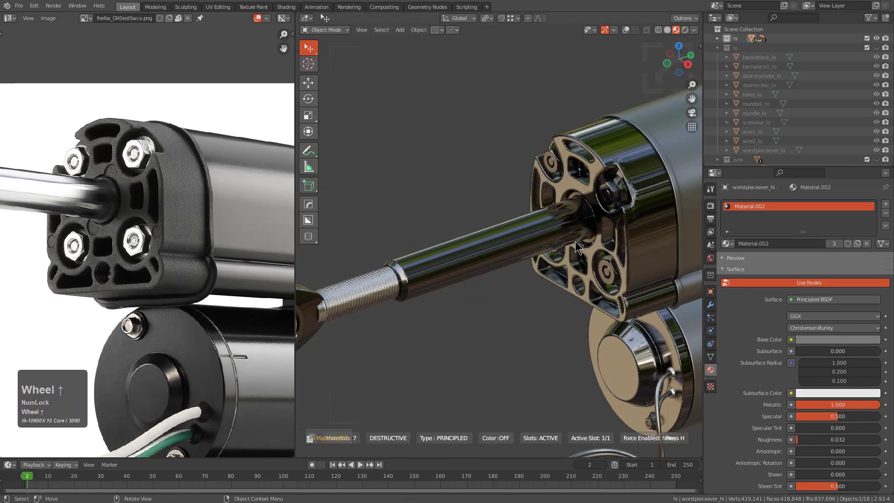
scroll(576, 242, up, 3)
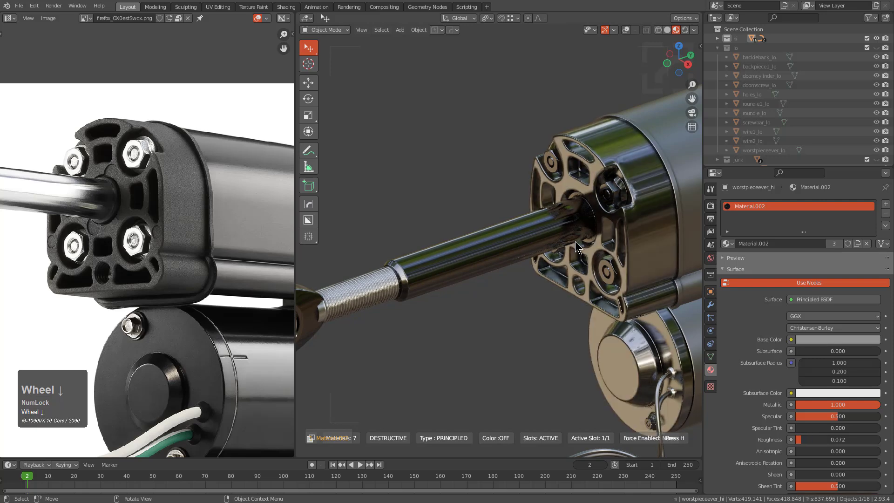
click(575, 243)
key(alt+a)
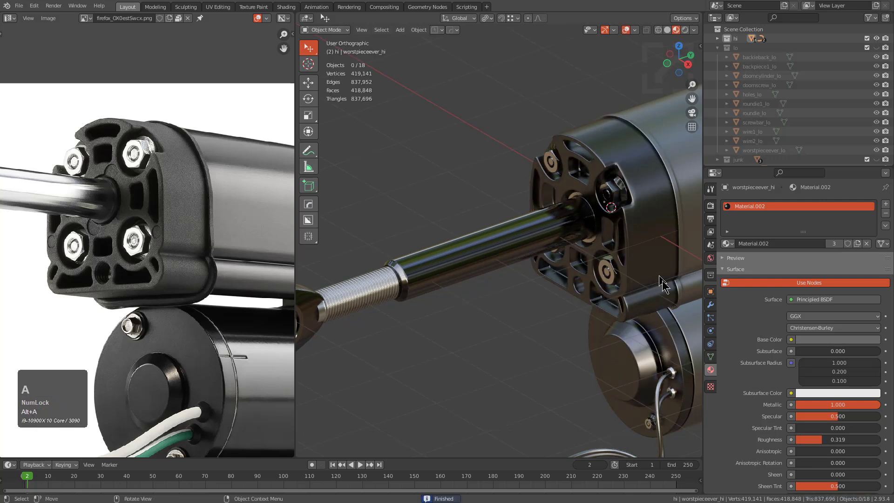
Turn Material.002 into near-black plastic with Metallic 0, Roughness 0.604 and a Base Color value of 0.008.
drag(836, 404, 795, 404)
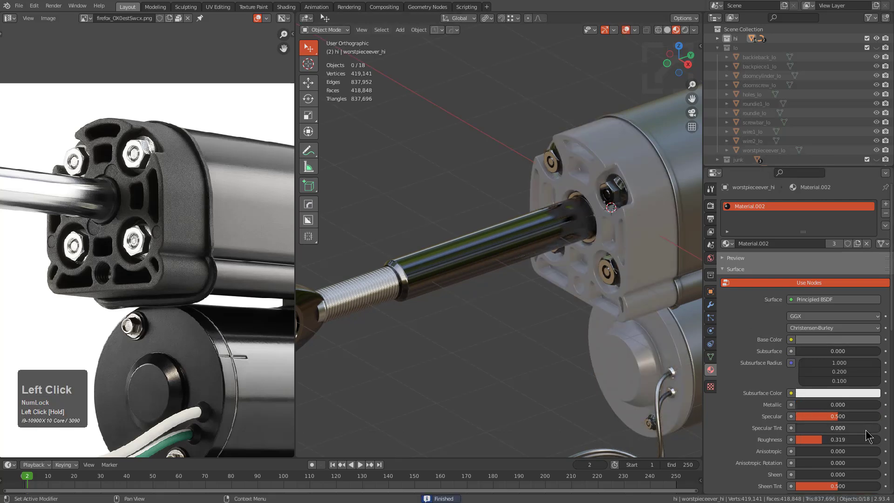
drag(829, 439, 843, 440)
click(850, 342)
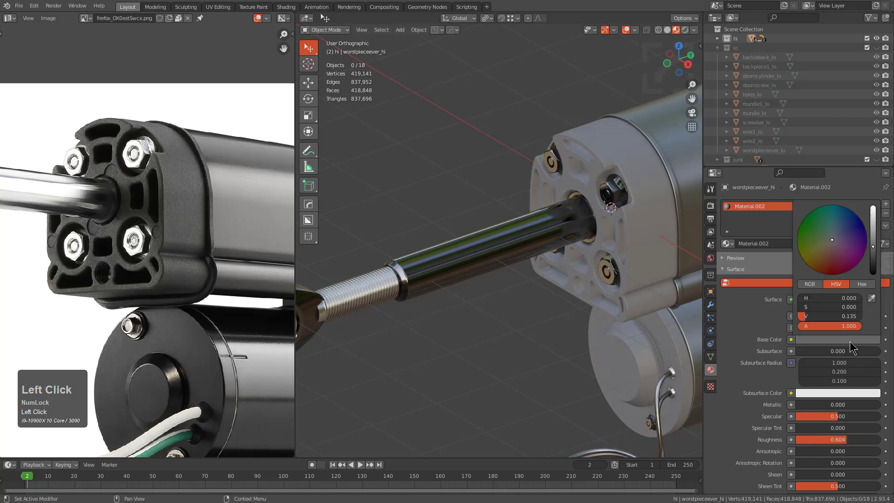
click(871, 269)
drag(873, 266, 872, 266)
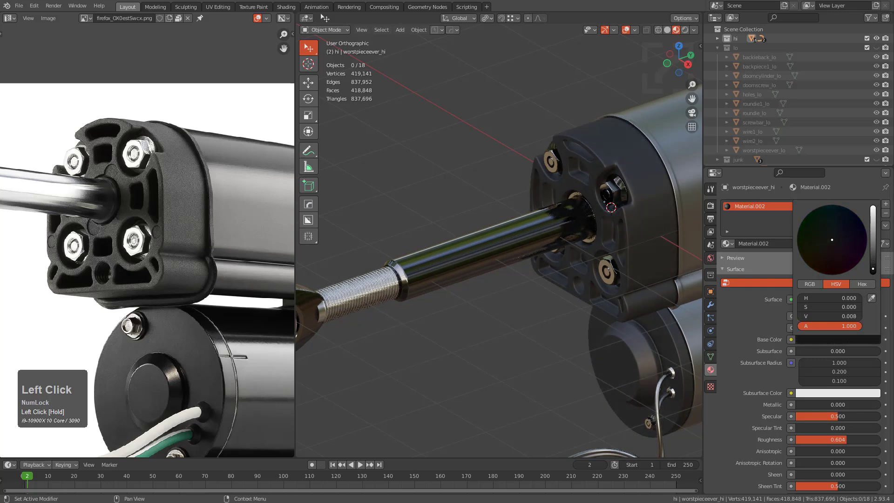
Make the first wire's Material.004 non-metallic using Material Scroll, with a white Base Color and Roughness 0.610.
middle_drag(615, 259, 557, 256)
scroll(605, 306, down, 3)
middle_drag(559, 280, 539, 261)
scroll(539, 261, up, 10)
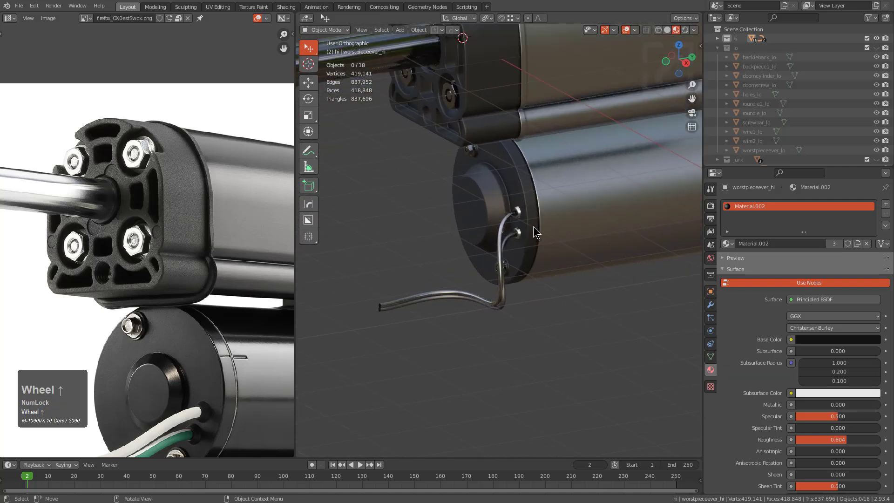
click(510, 166)
key(alt+m)
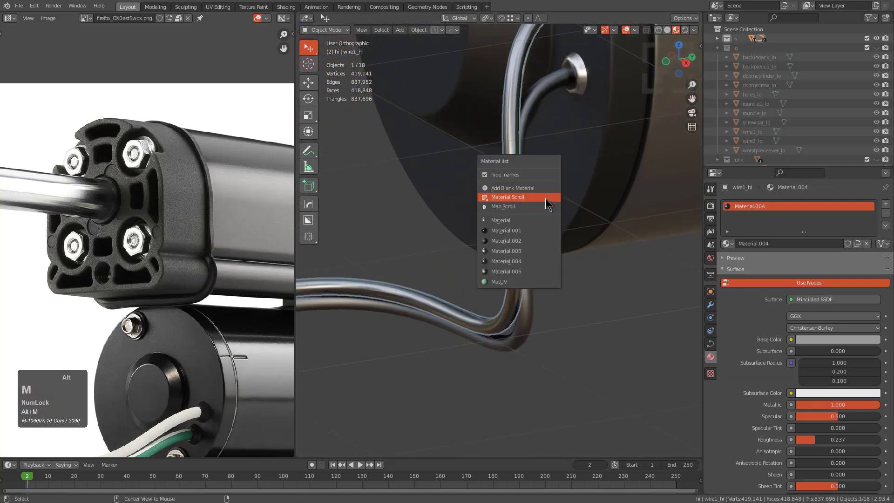
click(536, 197)
scroll(537, 197, down, 3)
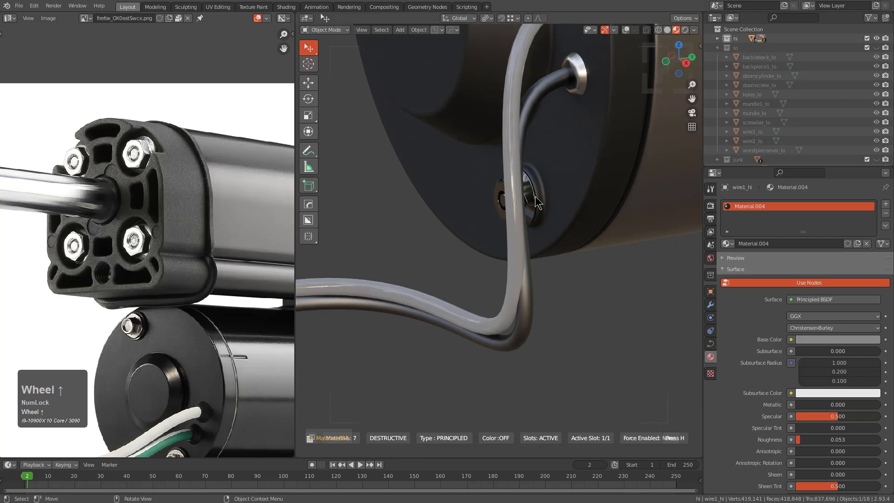
click(537, 197)
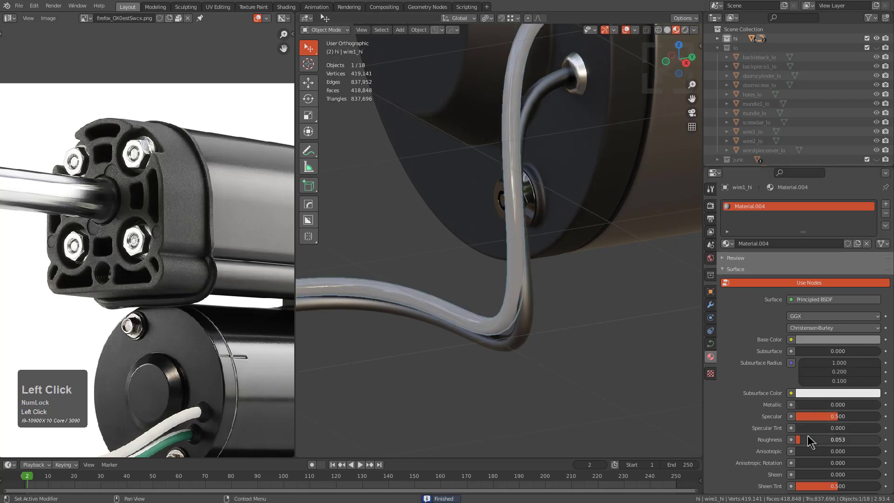
click(832, 339)
drag(873, 223, 873, 207)
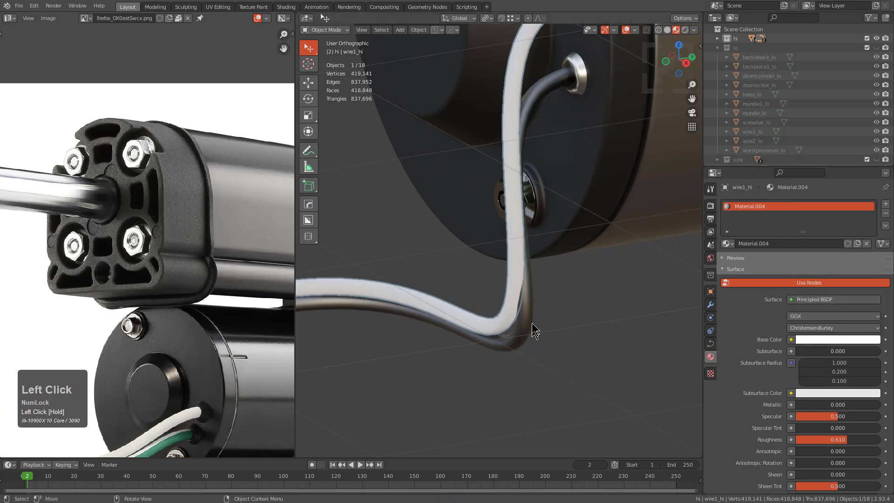
Select the second wire, compare it with the reference photo and use Material Scroll to make Material.005 non-metallic with 0.148 roughness.
click(531, 340)
scroll(480, 335, down, 3)
shift+middle_drag(478, 330, 596, 239)
scroll(184, 404, down, 3)
middle_drag(183, 404, 218, 317)
scroll(235, 311, up, 5)
shift+middle_drag(614, 211, 567, 284)
scroll(566, 286, up, 2)
shift+middle_drag(608, 235, 565, 300)
scroll(565, 302, up, 2)
key(alt+m)
click(565, 300)
scroll(567, 298, up, 1)
scroll(567, 298, up, 6)
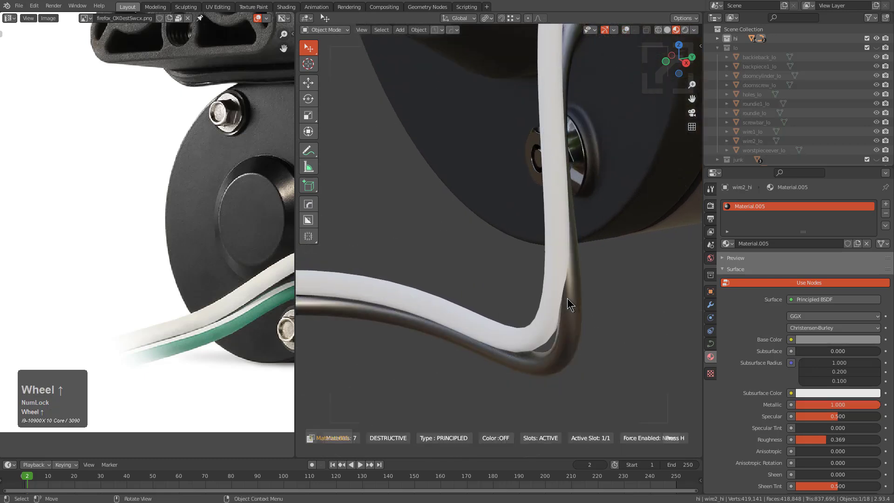
click(567, 299)
Give the second wire's Material.005 a dark green Base Color with hue 0.333, saturation 0.770 and value 0.157.
click(843, 340)
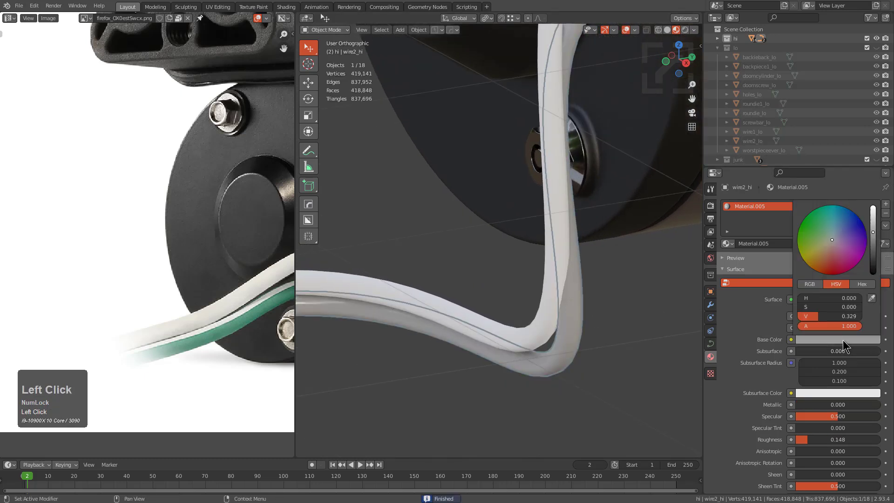
drag(818, 233, 803, 229)
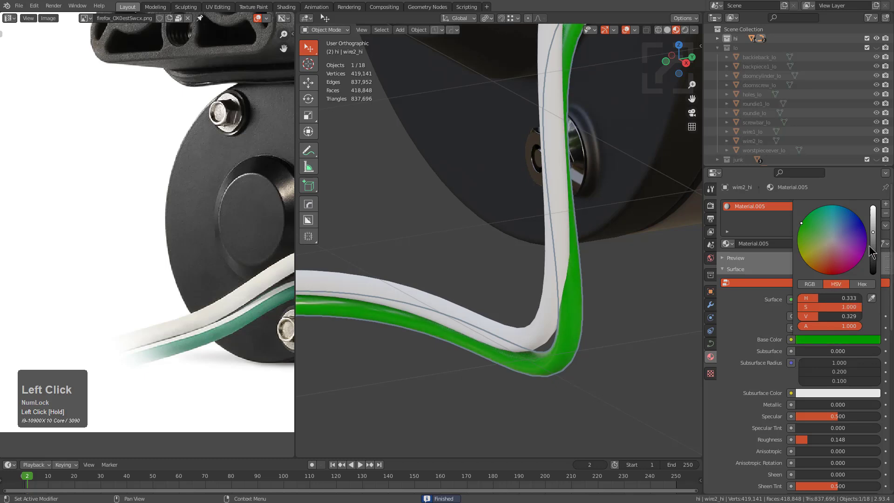
click(829, 340)
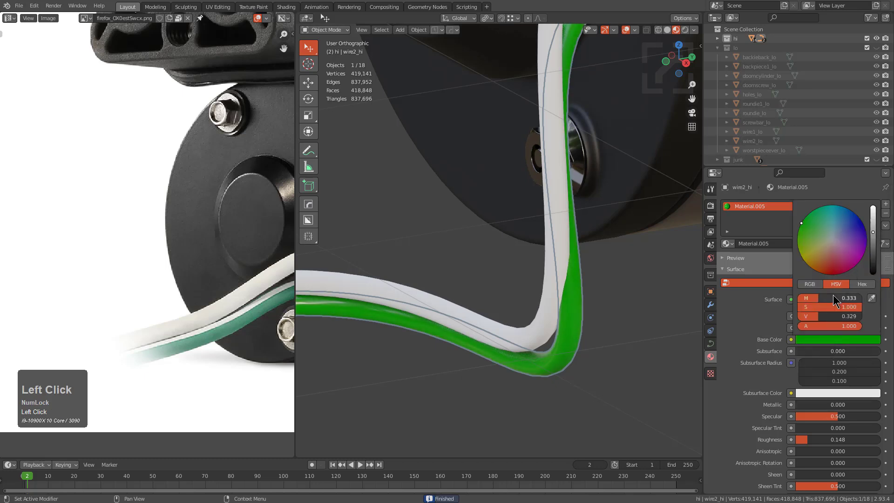
drag(808, 226, 818, 232)
drag(876, 241, 873, 245)
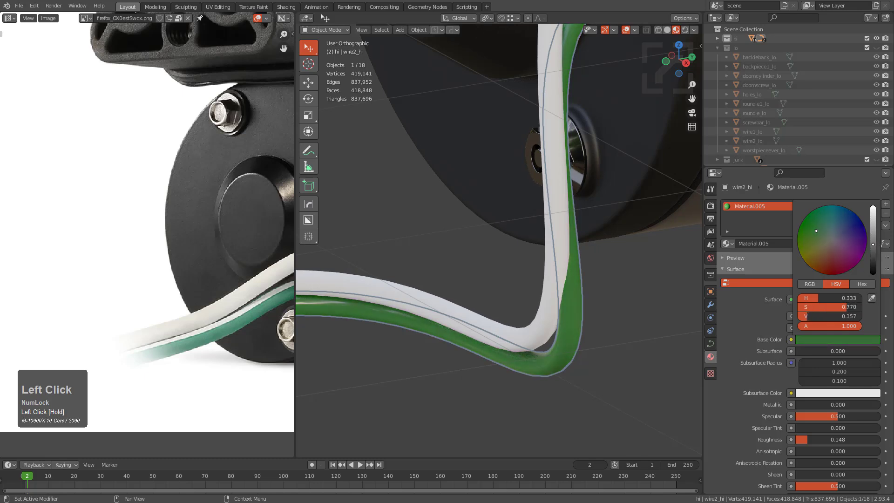
shift+middle_drag(599, 350, 526, 283)
scroll(529, 283, up, 6)
key(Tab)
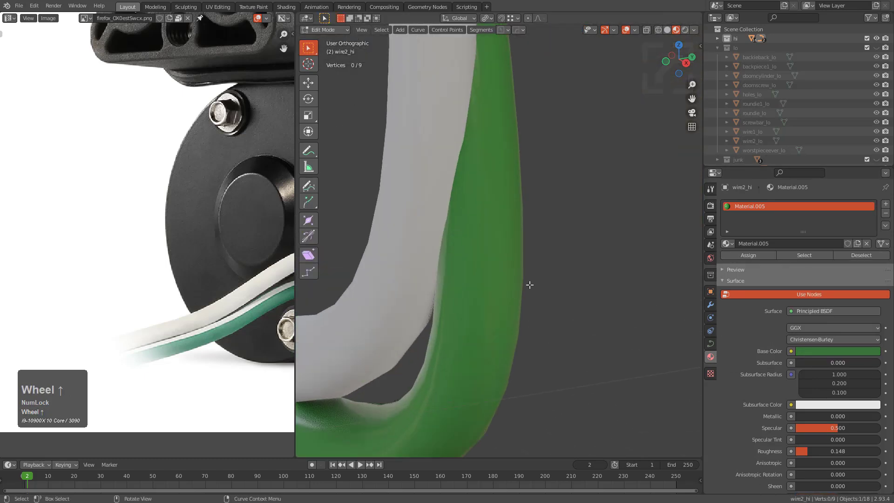
scroll(468, 302, down, 3)
scroll(467, 302, down, 4)
shift+middle_drag(466, 299, 596, 293)
scroll(577, 289, down, 2)
key(Tab)
key(alt+z)
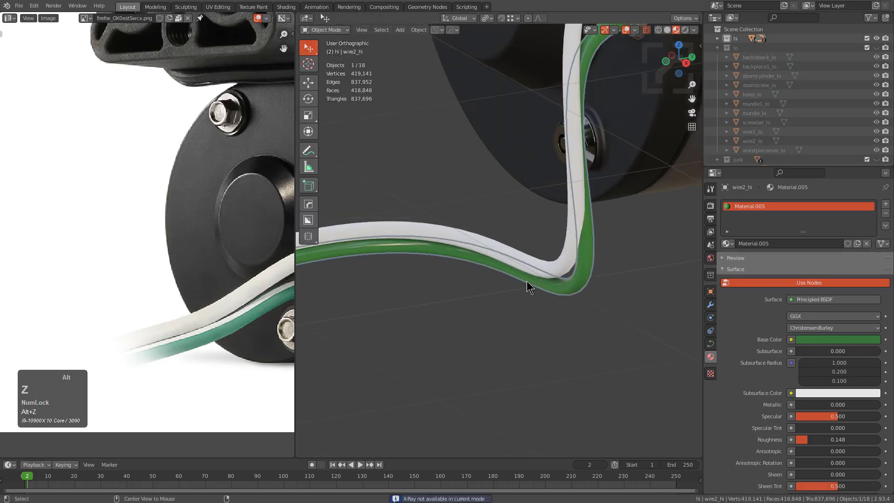
Convert the green wire curve to an editable mesh with Visual Geometry to Mesh.
scroll(527, 270, down, 2)
scroll(527, 275, down, 2)
shift+middle_drag(551, 229, 556, 261)
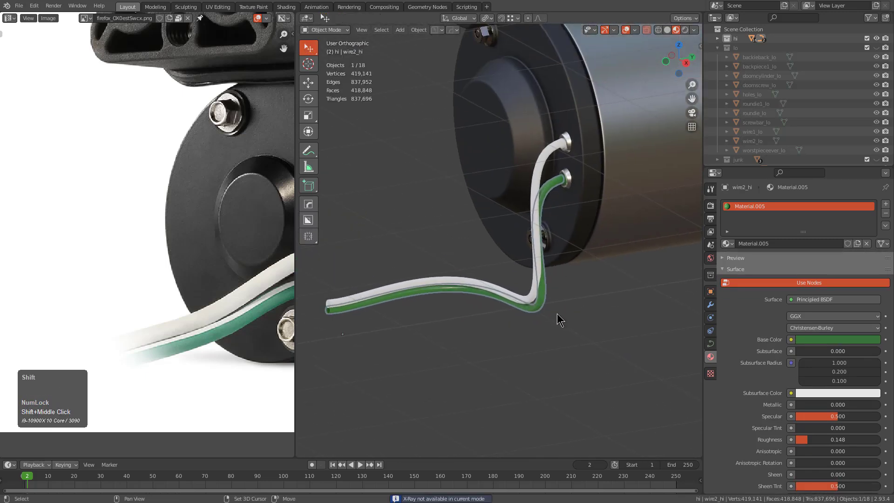
mouse_move(560, 306)
middle_down()
mouse_move(539, 315)
mouse_move(572, 308)
middle_up()
key(ctrl+a)
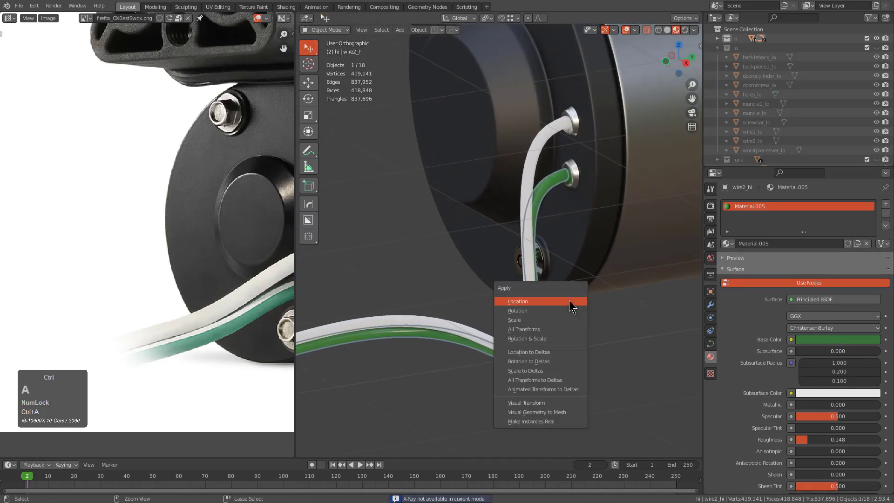
click(550, 405)
Select one linked strand of the green wire's mesh and assign the white Material.004 to it.
key(Tab)
scroll(523, 315, up, 6)
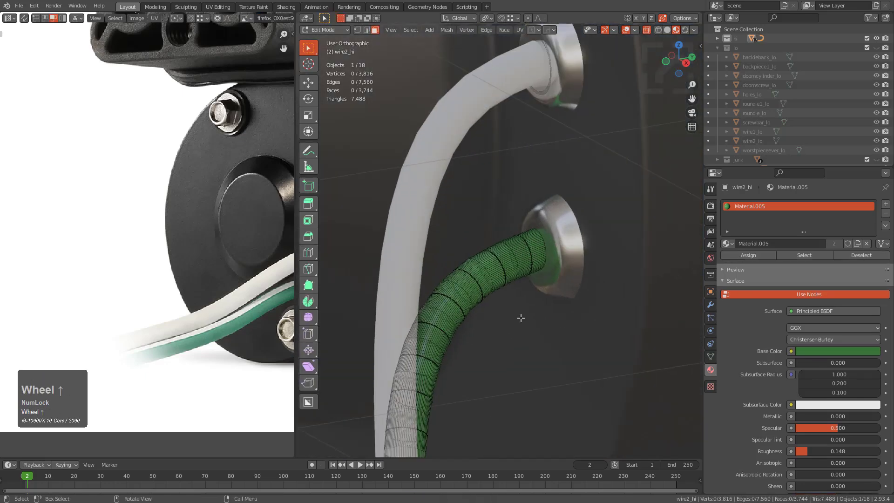
key(1)
key(alt+z)
scroll(512, 279, up, 5)
alt+click(503, 271)
key(h)
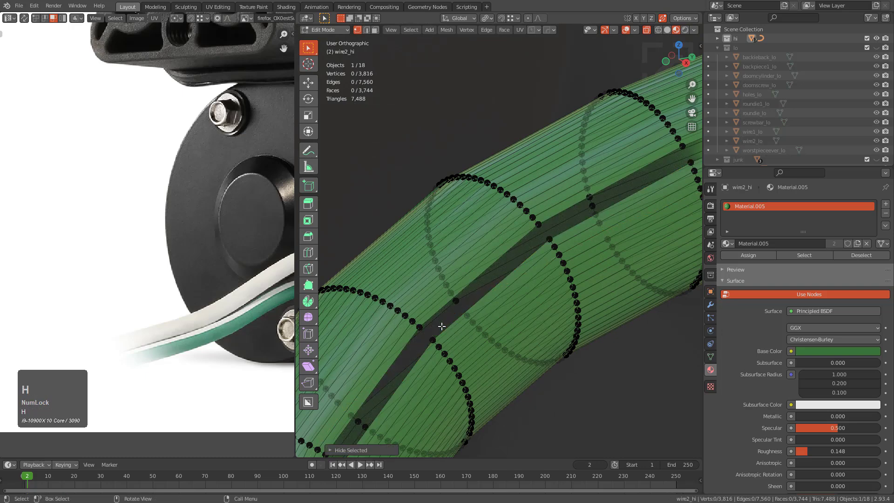
key(l)
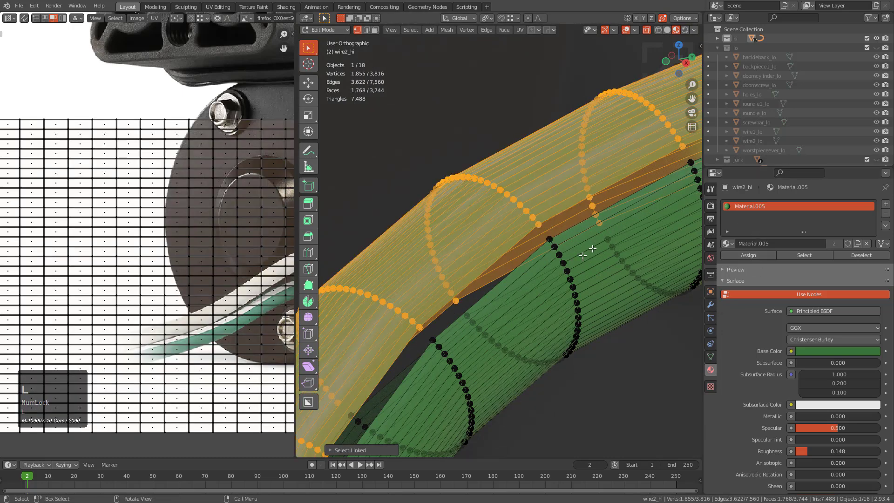
scroll(535, 419, down, 1)
key(q)
mouse_move(542, 419)
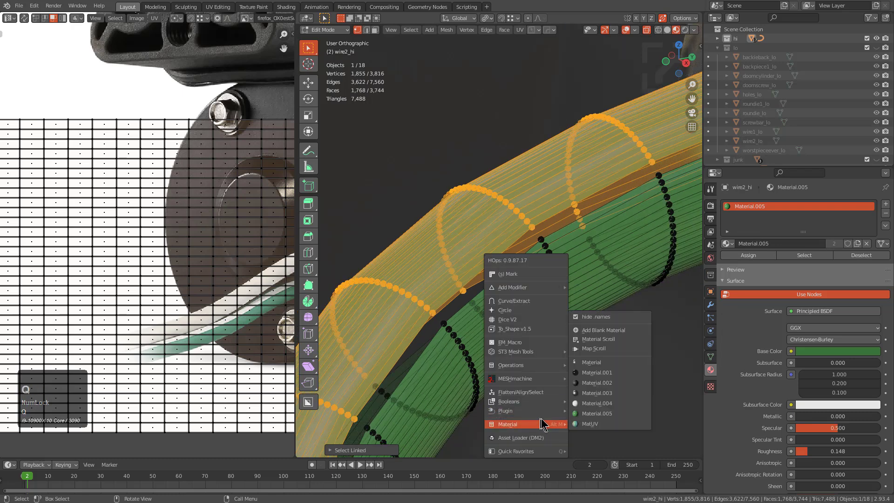
click(596, 408)
key(Tab)
scroll(516, 331, down, 12)
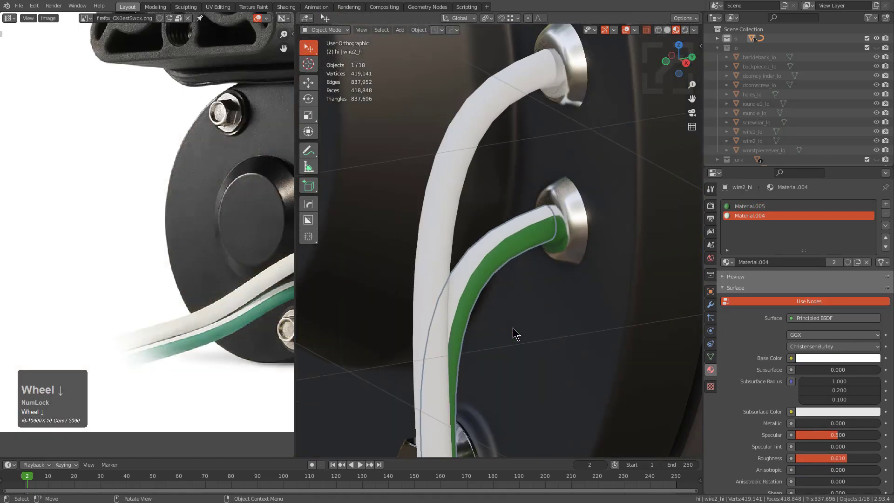
key(alt+a)
Compare the large cylinder body with the reference photo and darken the Base Color of its Material.003.
scroll(245, 311, down, 2)
middle_drag(264, 271, 202, 291)
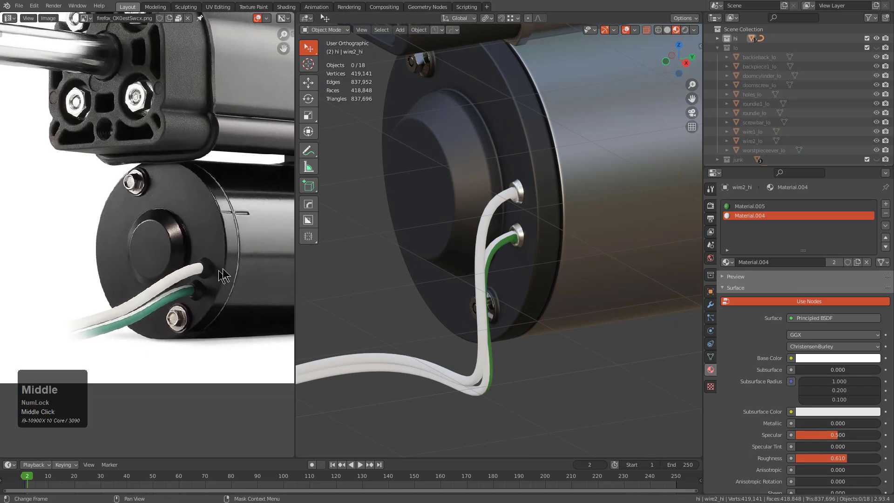
scroll(535, 253, down, 4)
middle_drag(536, 253, 564, 234)
scroll(580, 248, up, 3)
scroll(564, 234, up, 4)
click(564, 234)
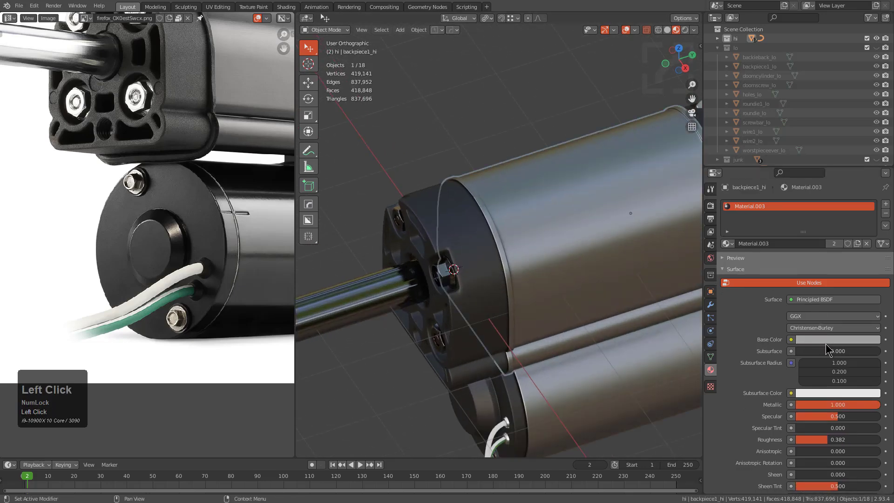
click(847, 343)
drag(873, 233, 873, 246)
scroll(545, 271, down, 2)
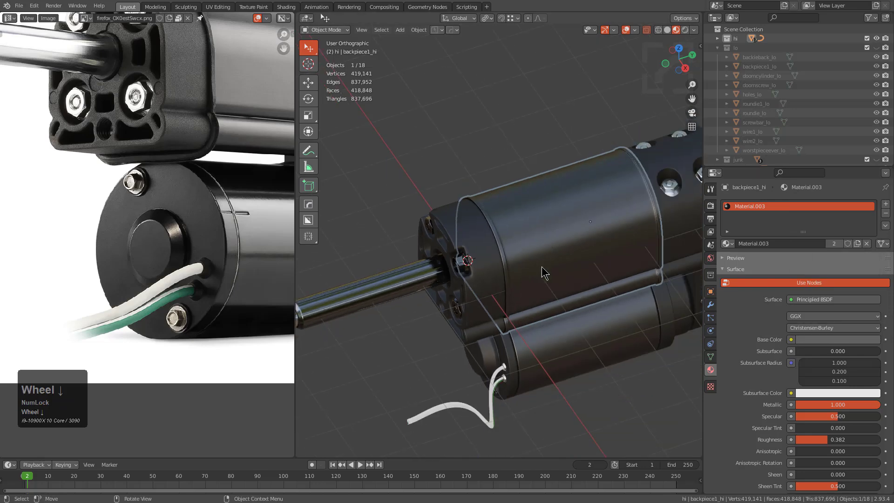
scroll(570, 293, down, 2)
middle_drag(570, 291, 561, 247)
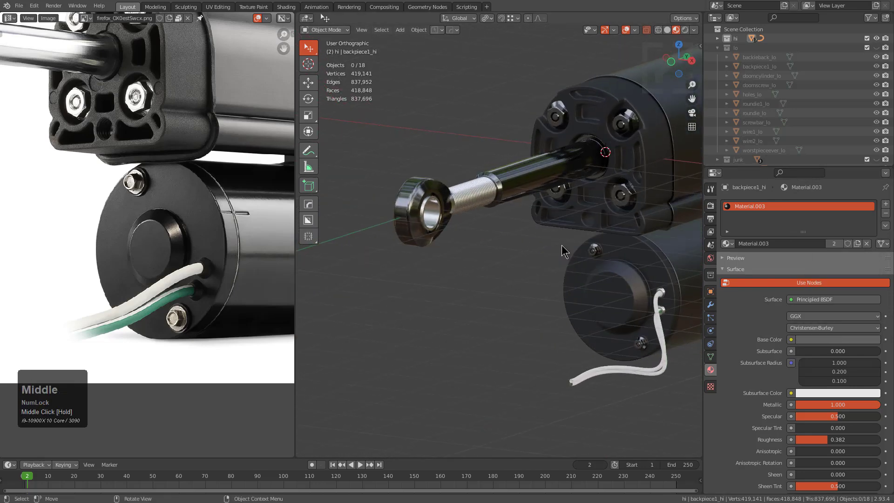
Select all the piston parts together and look up the Export entry in the HOps settings.
scroll(179, 256, down, 2)
middle_drag(178, 257, 160, 289)
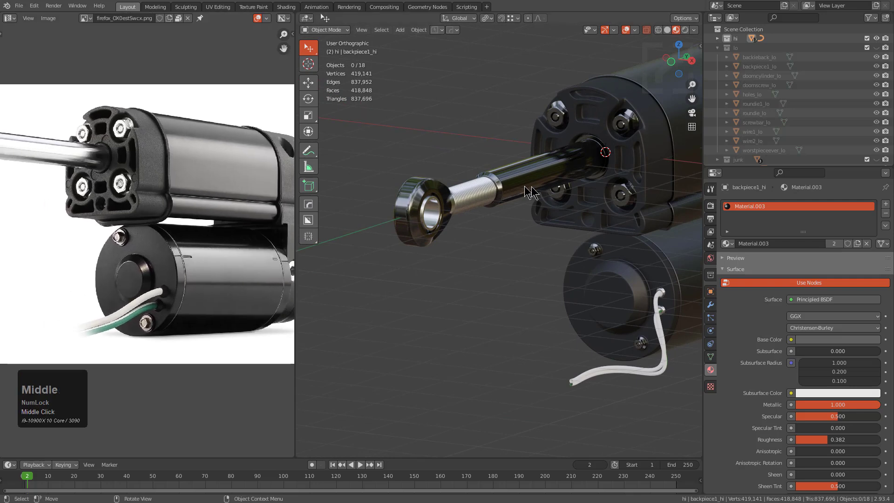
scroll(623, 215, down, 4)
middle_drag(629, 250, 598, 269)
scroll(605, 259, up, 2)
mouse_move(598, 269)
shift+middle_down()
mouse_move(583, 253)
mouse_move(581, 277)
mouse_move(592, 279)
shift+middle_up()
drag(640, 114, 354, 420)
key(q)
mouse_move(543, 350)
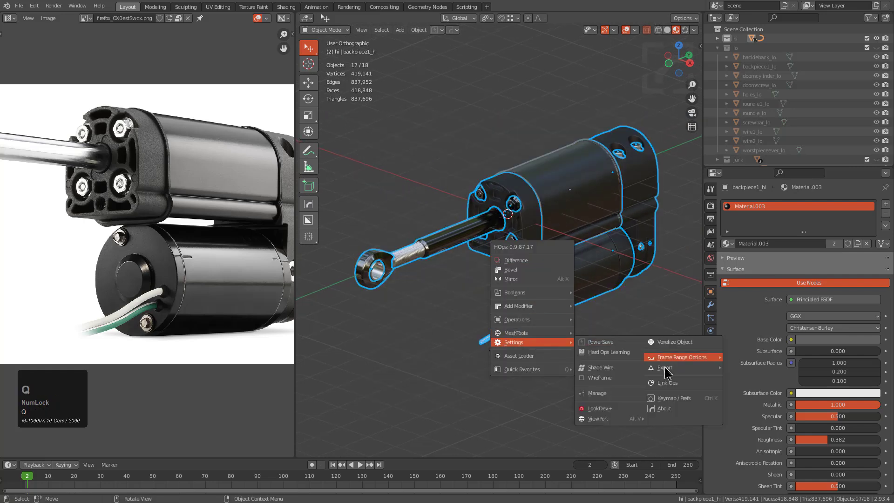
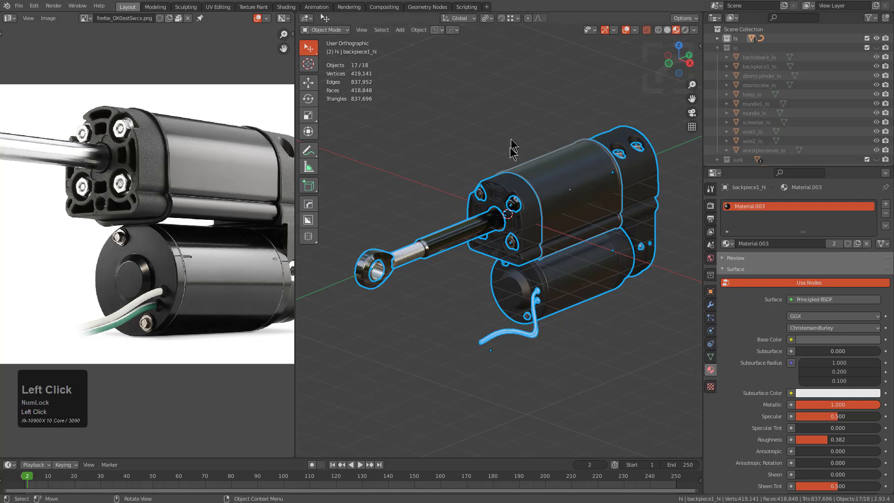
Edit the rear housing's mesh and select the four flat faces that make up its back side.
middle_drag(512, 215, 469, 230)
scroll(469, 230, up, 1)
click(555, 245)
key(KP_Decimal)
middle_drag(554, 246, 497, 237)
key(Tab)
scroll(533, 247, up, 2)
key(alt+z)
scroll(497, 238, up, 1)
key(3)
click(497, 239)
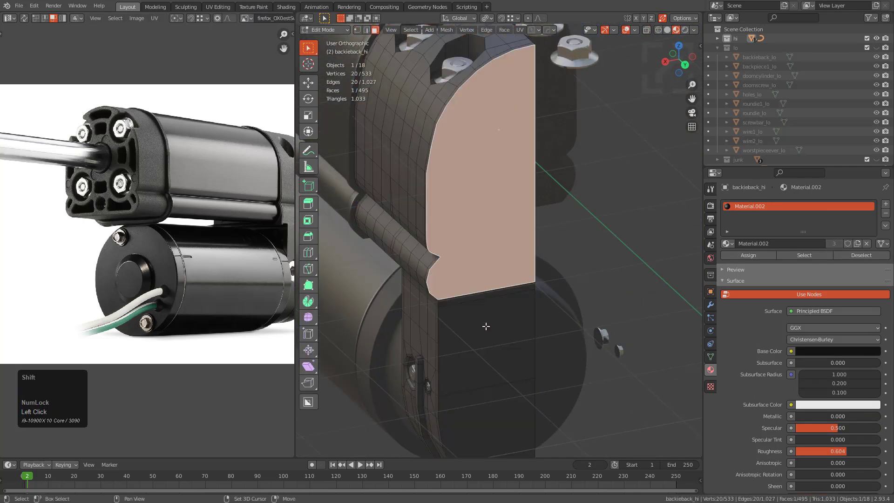
shift+click(486, 293)
shift+click(484, 311)
shift+middle_drag(510, 309, 521, 224)
shift+click(506, 321)
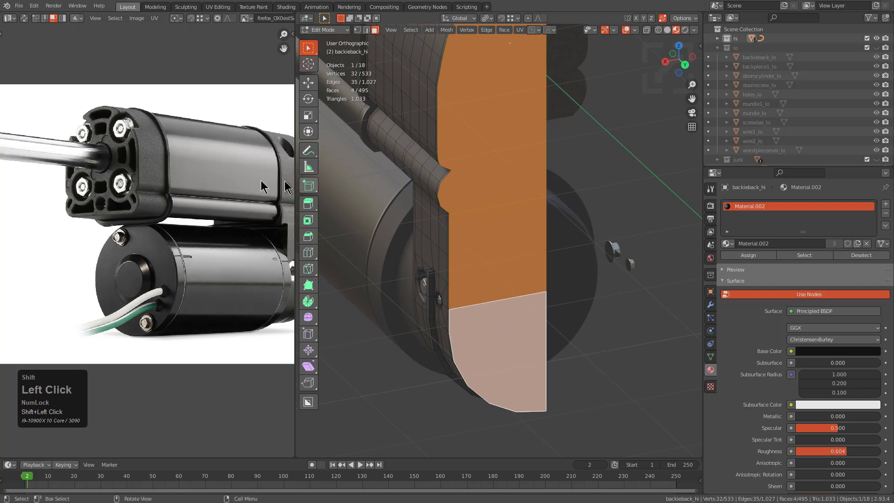
Examine the rear housing's back edge and the round protrusion behind it in the reference photo.
middle_drag(236, 194, 120, 189)
scroll(194, 140, up, 3)
middle_drag(227, 104, 196, 179)
scroll(193, 139, up, 1)
scroll(226, 162, down, 1)
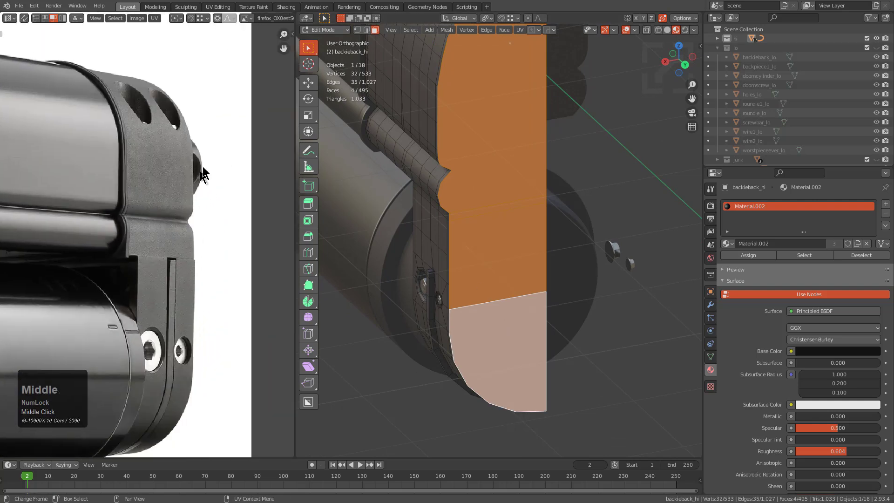
scroll(230, 145, up, 2)
scroll(166, 251, up, 4)
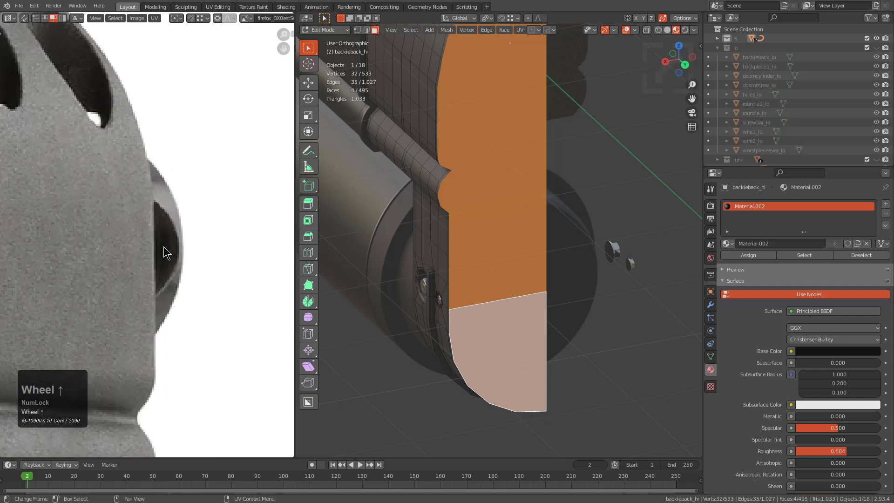
middle_drag(486, 205, 493, 236)
scroll(493, 236, up, 1)
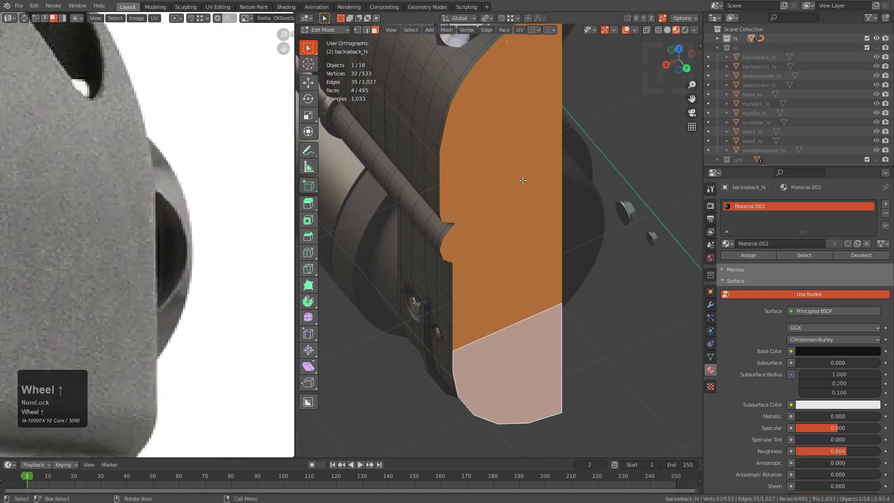
scroll(530, 209, up, 1)
middle_drag(189, 215, 320, 203)
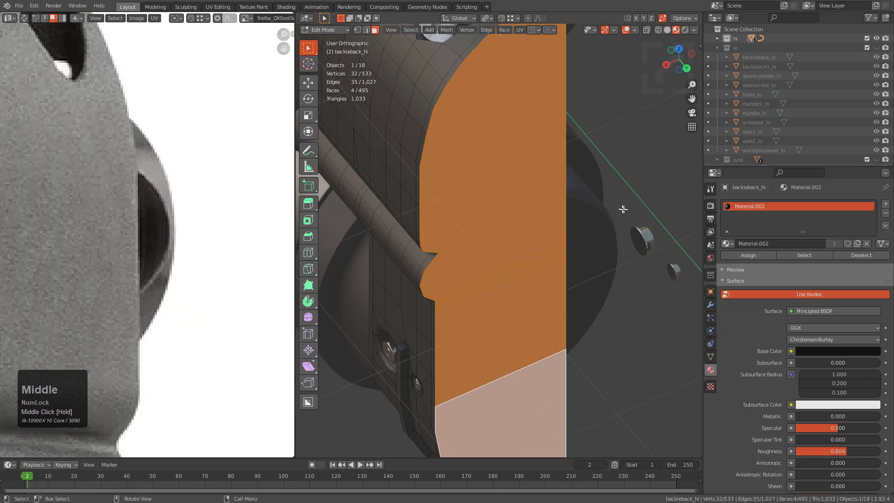
Inset the four rear faces by a thin margin with Boundary off, keeping them open at the mirror line.
key(i)
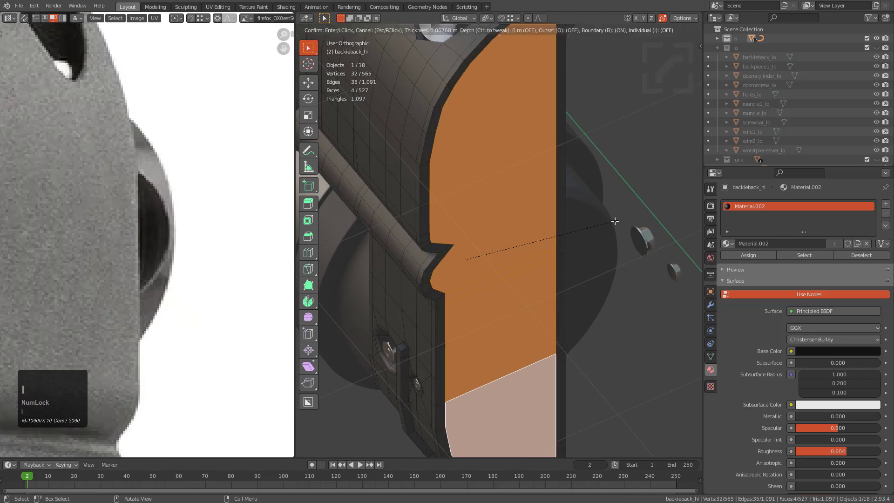
key(b)
click(615, 219)
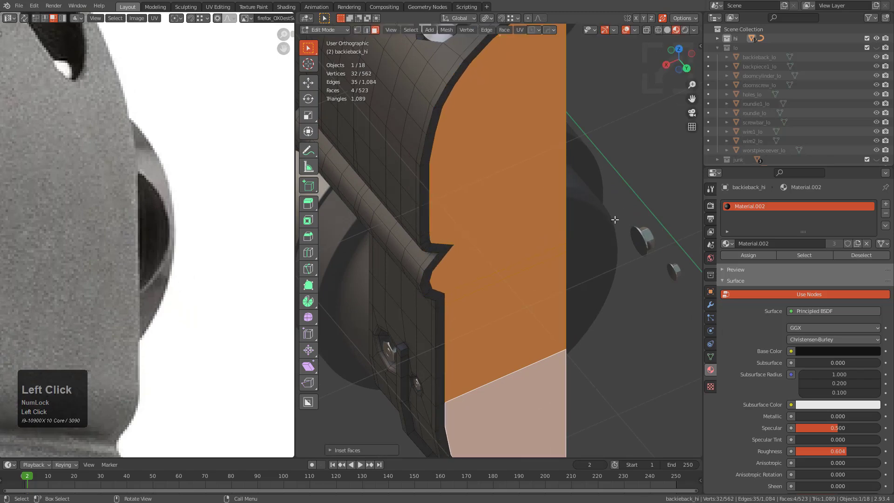
Select the inset's inner edge path around the housing's back, leaving out the mirror line, and bevel it.
middle_drag(615, 220, 535, 177)
scroll(527, 174, up, 5)
key(2)
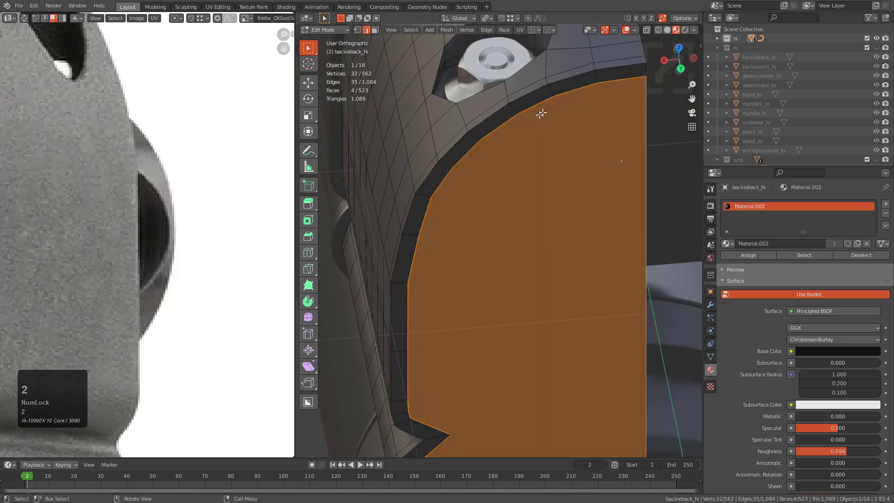
alt+click(617, 84)
scroll(512, 244, down, 2)
ctrl+click(458, 367)
shift+middle_drag(474, 369, 504, 158)
ctrl+click(483, 295)
shift+middle_drag(537, 337, 506, 181)
ctrl+click(581, 311)
middle_drag(581, 311, 536, 273)
scroll(604, 229, up, 3)
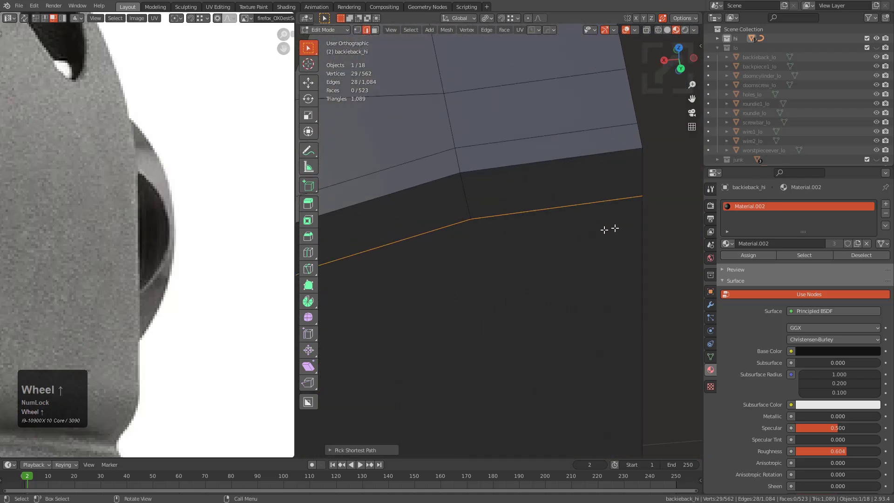
key(ctrl+b)
click(643, 200)
Extrude the bevelled strip around the rear housing's back, leave mesh editing and deselect the part.
middle_drag(643, 200, 508, 275)
scroll(507, 275, down, 9)
shift+middle_drag(507, 275, 521, 245)
scroll(573, 221, up, 5)
shift+middle_drag(572, 221, 649, 193)
scroll(535, 281, down, 3)
key(e)
click(567, 237)
shift+scroll(514, 252, down, 3)
shift+scroll(514, 253, down, 4)
key(Tab)
scroll(499, 252, down, 3)
middle_drag(501, 251, 613, 254)
scroll(590, 211, down, 3)
scroll(597, 240, down, 3)
click(613, 254)
Compare the whole piston with the reference photo and save the file.
middle_drag(502, 190, 638, 173)
scroll(535, 213, down, 2)
scroll(105, 219, down, 2)
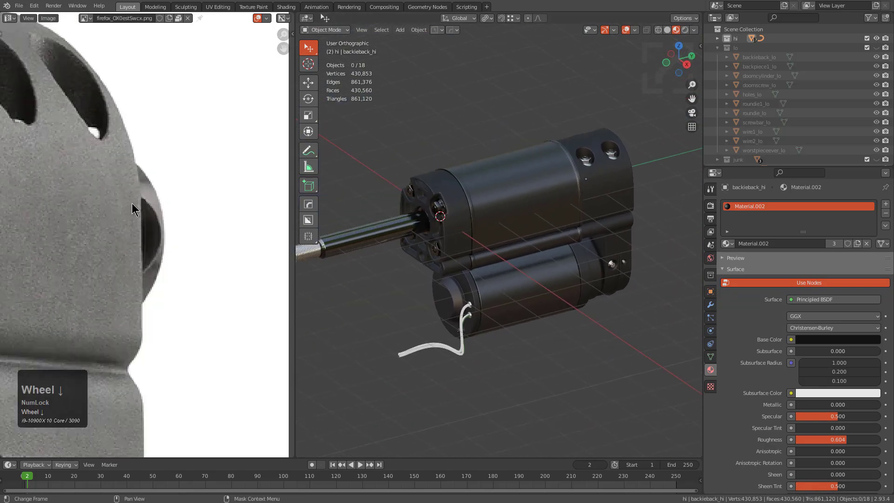
middle_drag(163, 239, 166, 228)
scroll(167, 228, down, 2)
scroll(538, 237, down, 1)
middle_drag(544, 241, 552, 249)
key(ctrl+s)
Collapse the lo collection, move a new empty collection above hi and show only that collection.
click(718, 48)
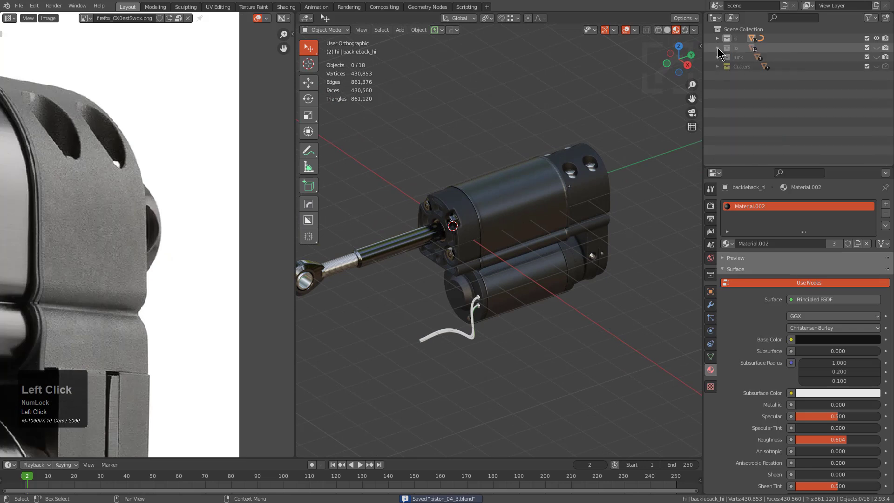
drag(740, 81, 742, 39)
key(1)
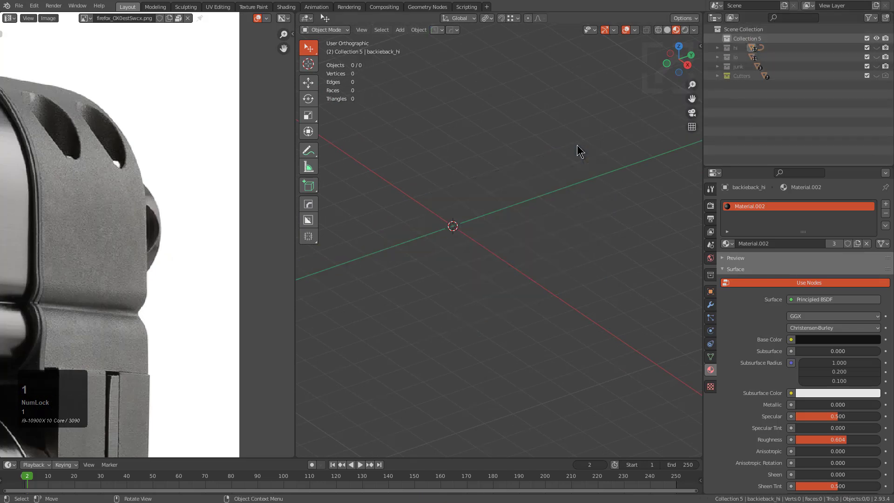
Add a cube mesh to the new collection in the front view and frame it.
scroll(582, 182, up, 1)
middle_drag(574, 173, 584, 223)
key(shift+a)
mouse_move(599, 230)
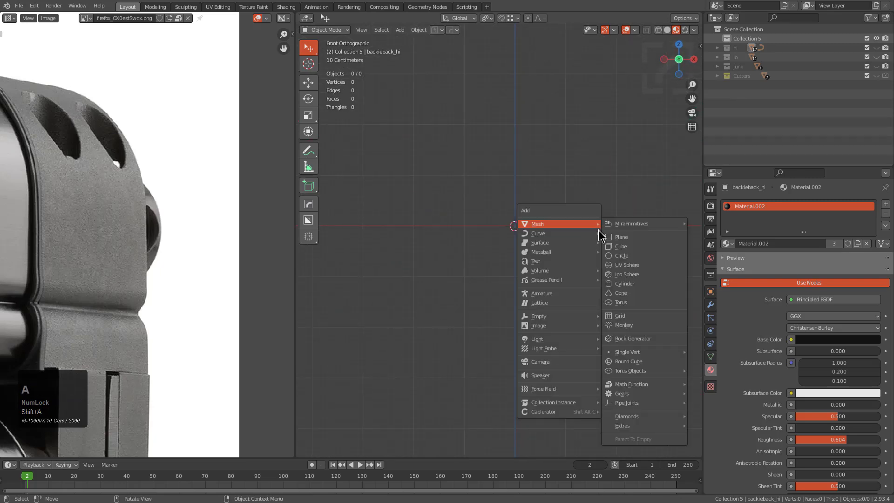
click(627, 250)
key(KP_Decimal)
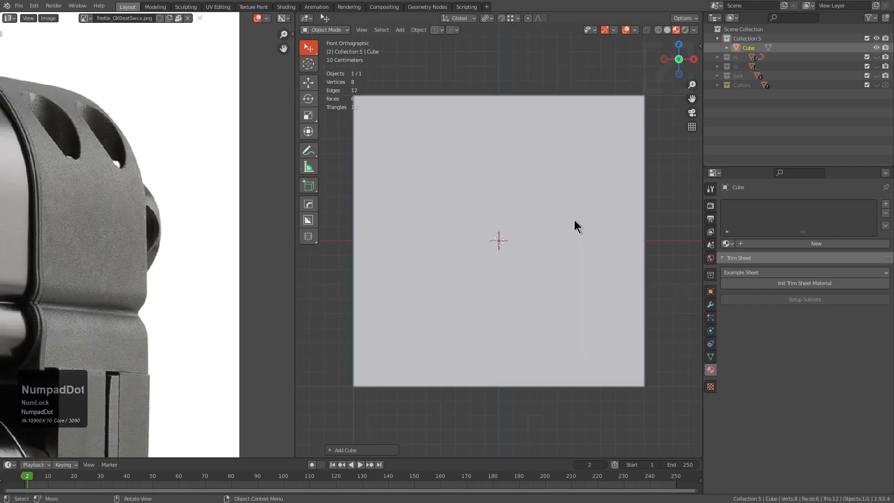
Convert the cube into a rounded ball with HardOps Spherecast.
key(q)
click(576, 213)
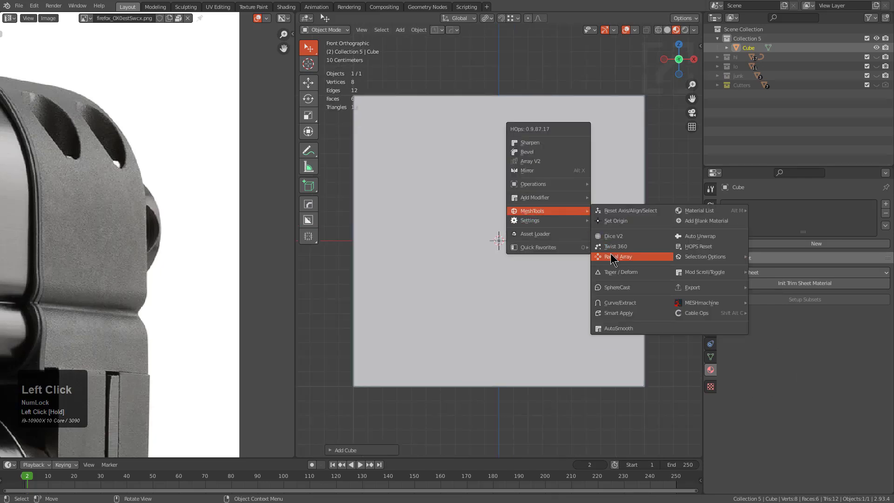
click(617, 287)
scroll(541, 247, up, 1)
scroll(540, 246, down, 2)
key(d)
key(alt+w)
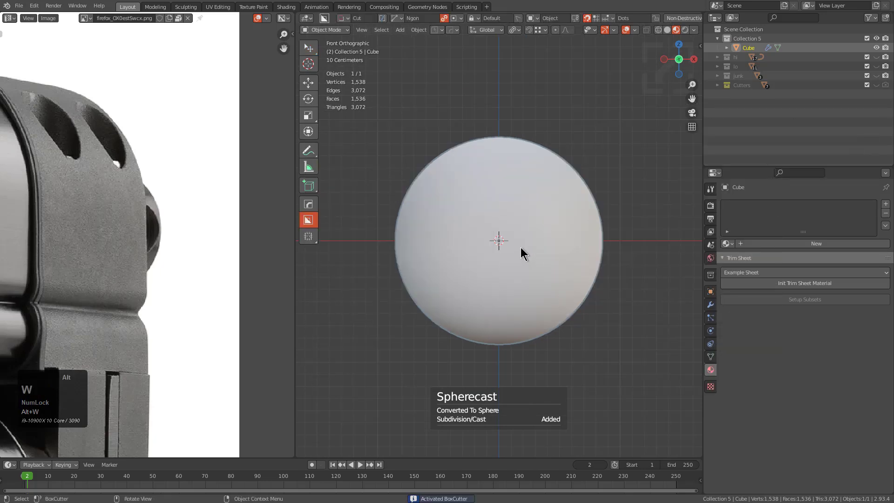
key(d)
click(514, 235)
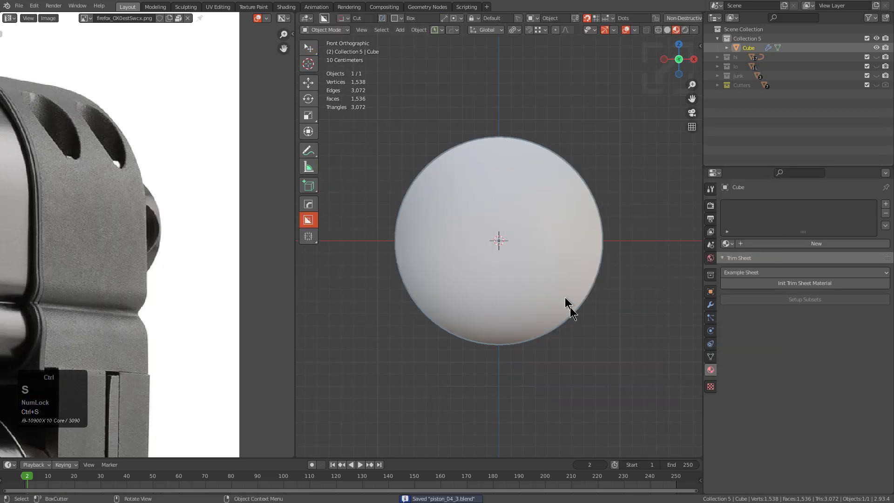
drag(673, 383, 345, 240)
key(x)
key(x)
key(Escape)
Try to bisect the sphere along Z while its modifiers are still live, and undo the attempt.
key(alt+x)
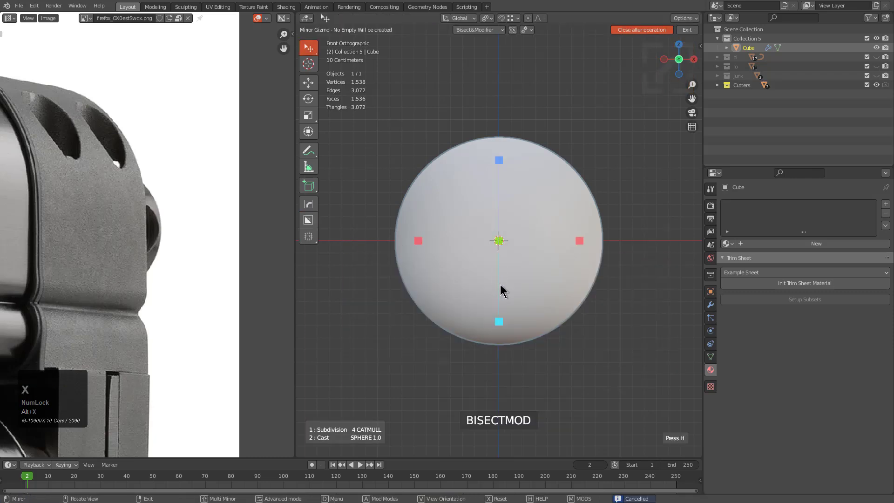
scroll(502, 253, down, 1)
click(499, 160)
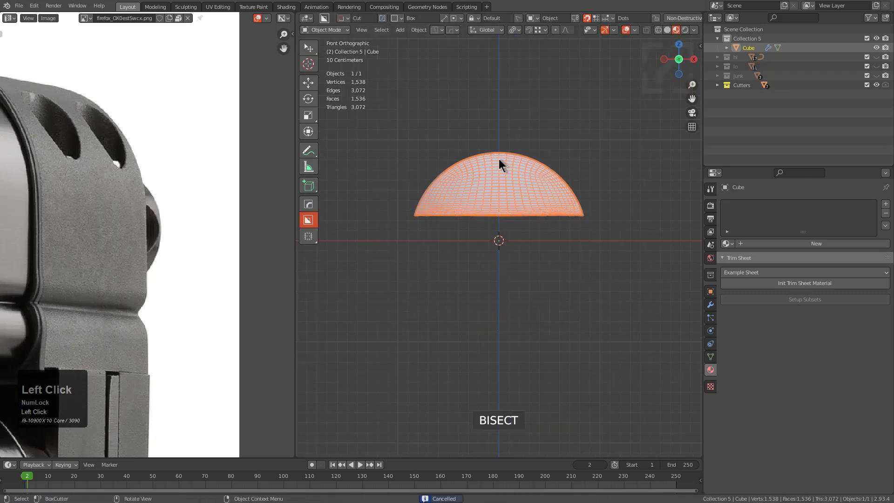
key(ctrl+z)
Apply the sphere's modifiers and bisect it horizontally, keeping only the upper half as a dome.
click(710, 305)
key(ctrl+a)
key(alt+x)
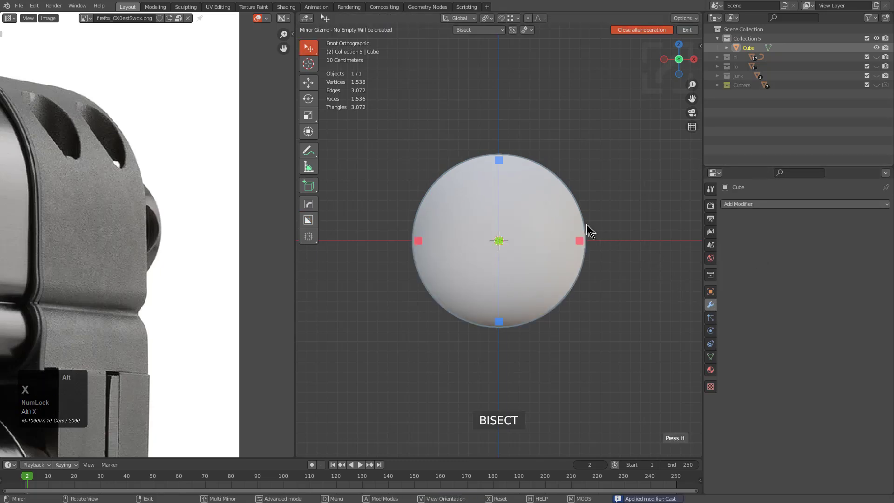
click(499, 160)
scroll(515, 261, up, 2)
mouse_move(515, 261)
middle_down()
mouse_move(493, 301)
mouse_move(508, 308)
mouse_move(513, 234)
mouse_move(520, 256)
middle_up()
scroll(519, 240, down, 2)
Add a second cube at the dome's centre and convert it into a sphere with Spherecast.
key(shift+a)
mouse_move(523, 255)
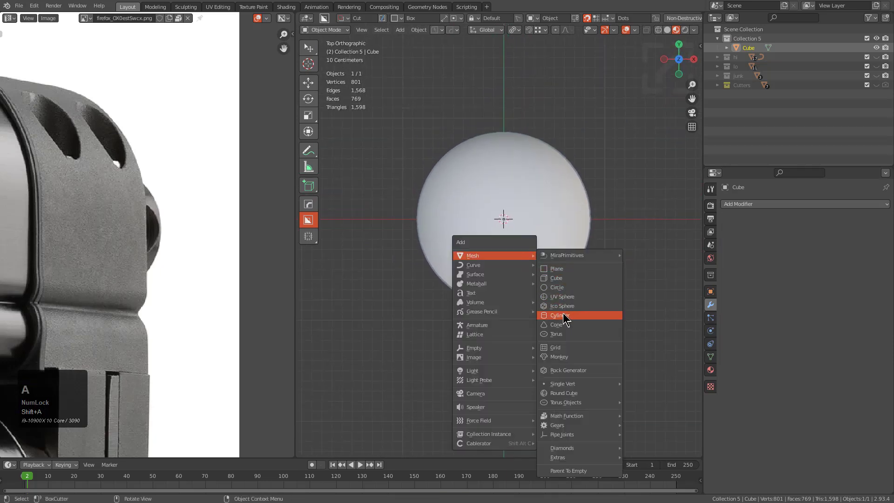
click(563, 279)
key(q)
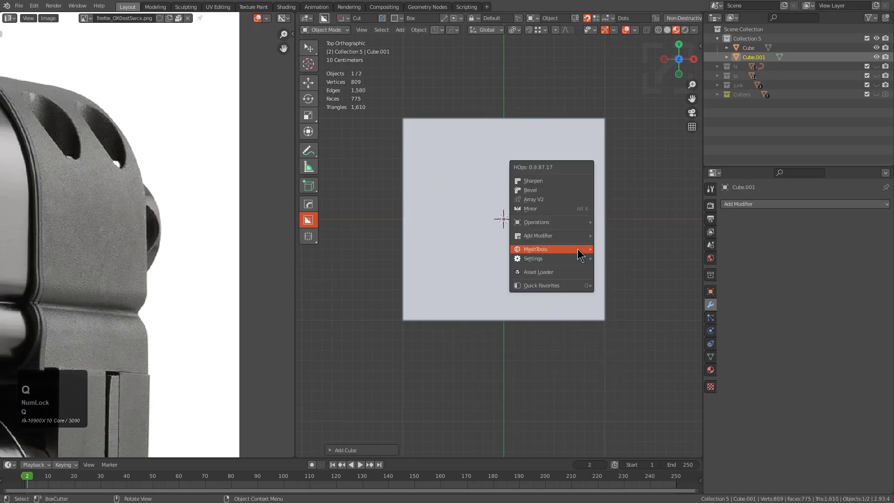
mouse_move(578, 252)
click(624, 325)
Scale the second sphere to about 0.67 and move it along Y to the dome's front edge.
key(s)
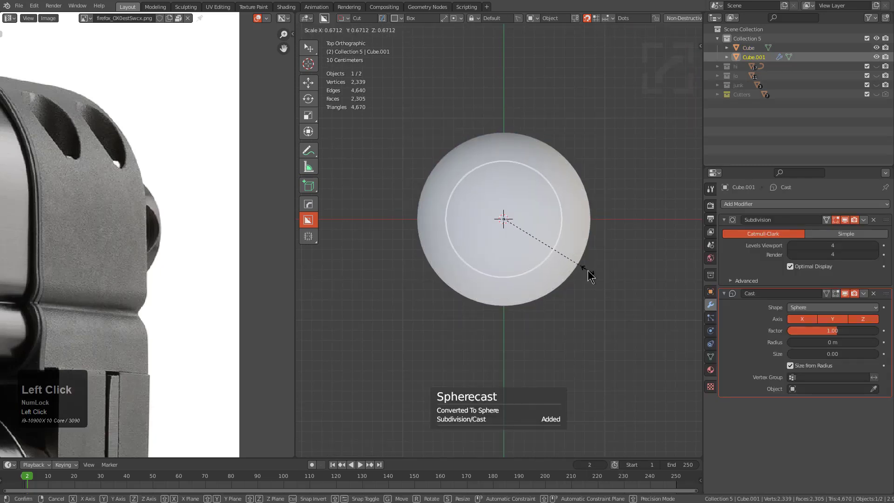
click(584, 268)
key(g)
key(y)
click(582, 345)
In the side view, move the small sphere up and slightly outward so it overlaps the dome's front slope.
middle_drag(552, 295, 527, 217)
scroll(510, 233, up, 3)
scroll(510, 233, down, 1)
click(479, 235)
key(Tab)
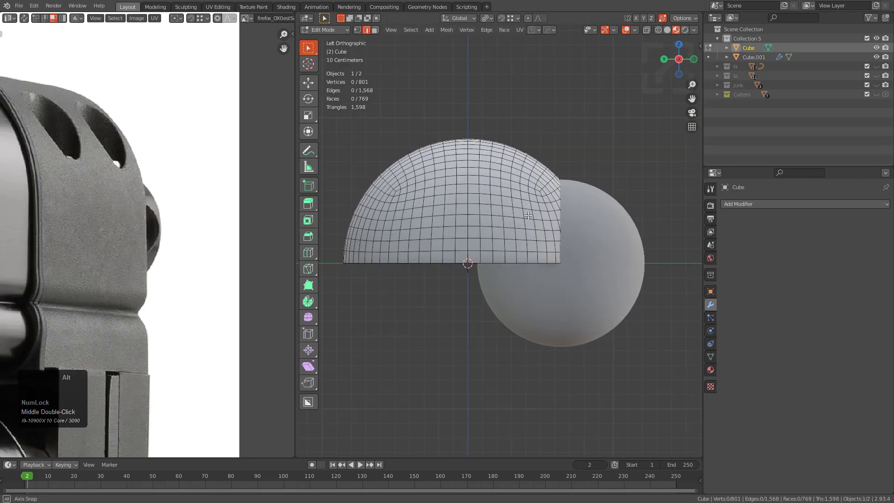
key(Tab)
click(610, 300)
key(g)
click(634, 244)
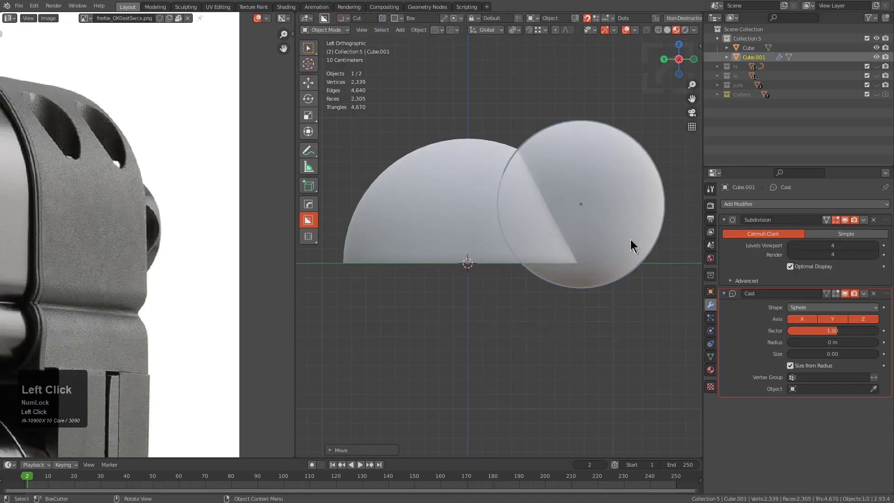
key(g)
click(633, 229)
Subtract the small sphere from the dome with a HardOps Difference boolean and inspect the cutout.
middle_drag(633, 229, 485, 313)
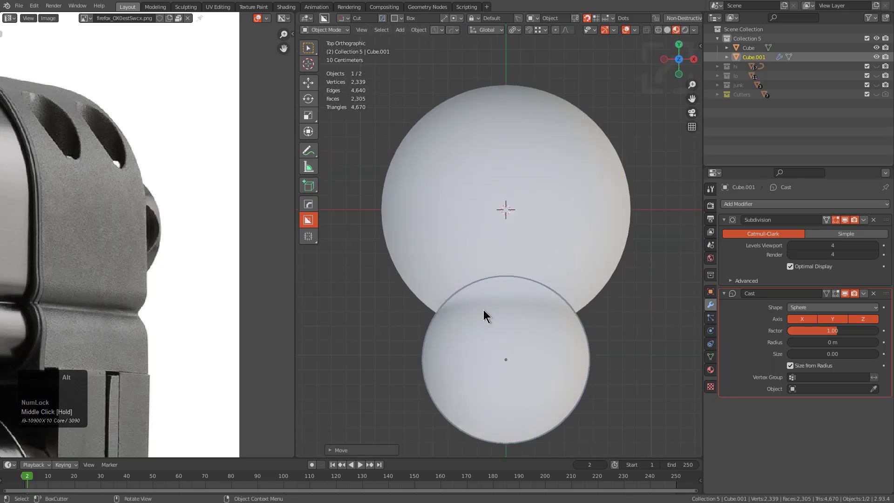
scroll(516, 221, down, 2)
scroll(510, 216, up, 2)
shift+click(510, 216)
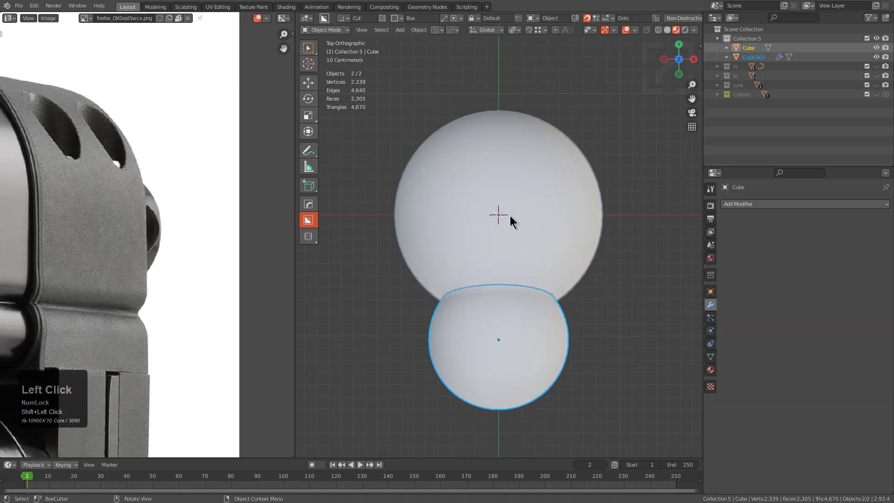
key(q)
click(485, 144)
middle_drag(495, 163, 515, 208)
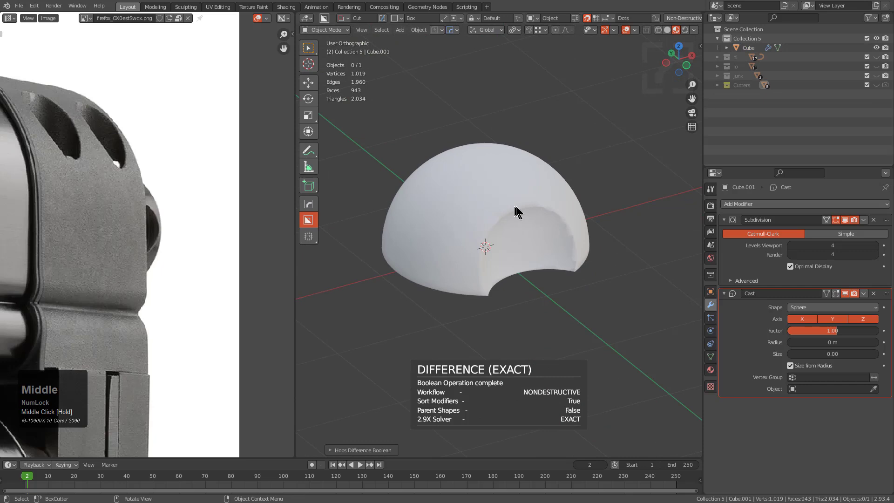
Select the dome and flatten it along Z to about 0.53 of its height.
key(q)
click(564, 203)
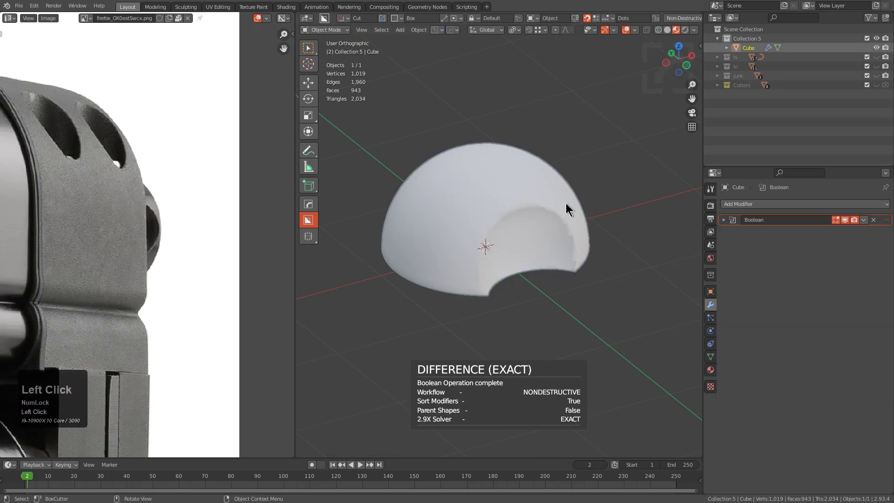
key(s)
key(z)
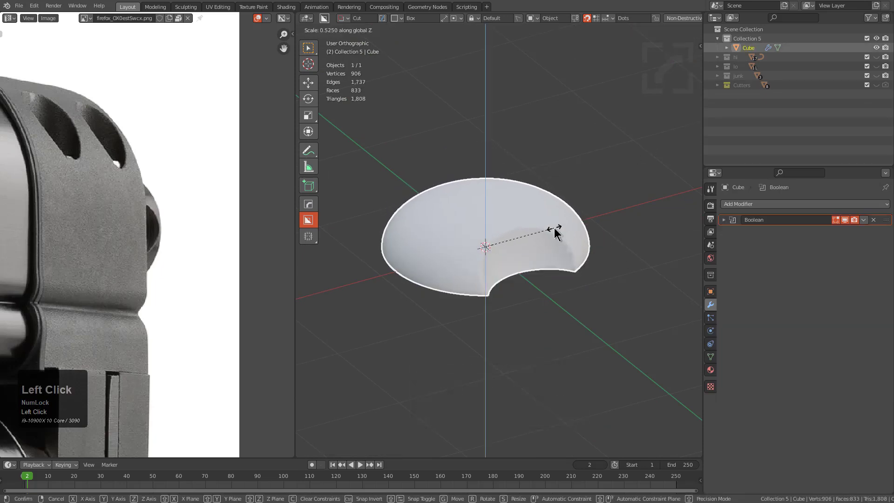
click(557, 232)
middle_drag(557, 233, 506, 248)
key(alt+v)
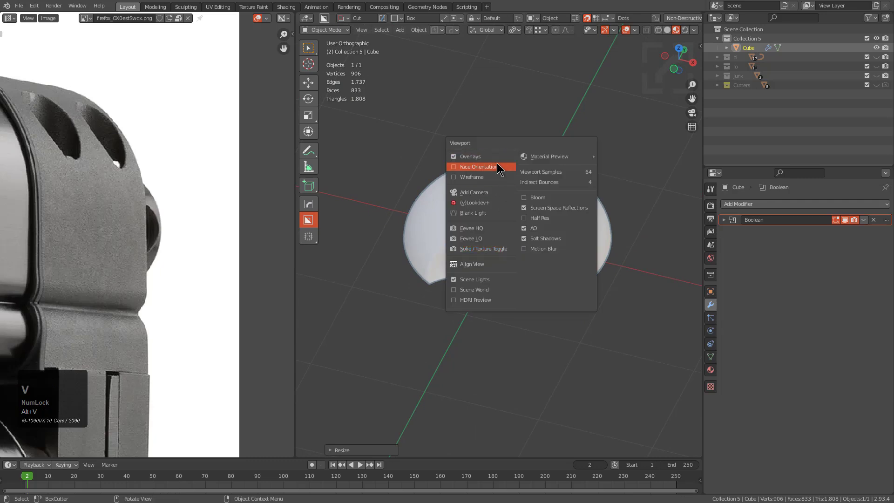
Switch the viewport to solid shading and reveal the dome's boolean cutter sphere for editing.
click(667, 30)
mouse_move(521, 241)
middle_down()
mouse_move(554, 244)
mouse_move(565, 234)
mouse_move(521, 260)
mouse_move(541, 333)
mouse_move(529, 300)
mouse_move(515, 300)
mouse_move(473, 247)
mouse_move(455, 240)
middle_up()
scroll(549, 243, up, 4)
key(q)
shift+click(561, 234)
scroll(560, 234, down, 1)
scroll(530, 299, down, 3)
scroll(530, 298, up, 1)
key(q)
click(529, 309)
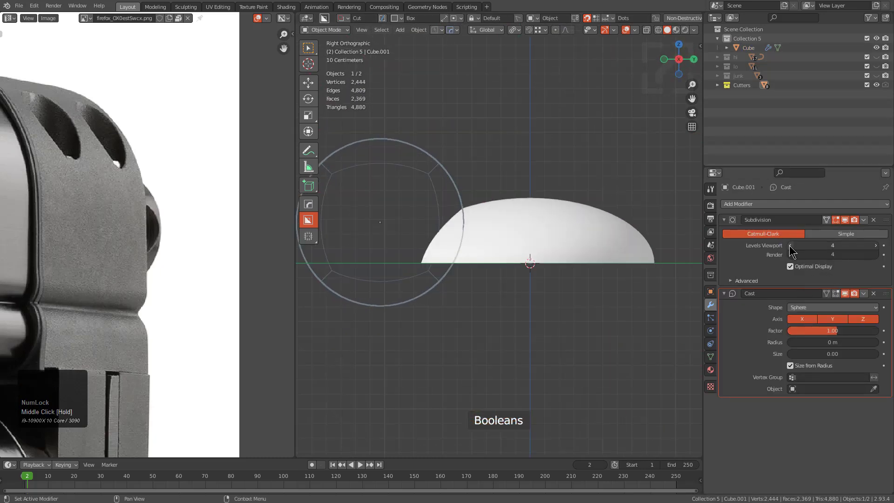
Reduce the cutter sphere's subdivision levels to 3, move it up and towards the dome, and adjust it along Y.
key(g)
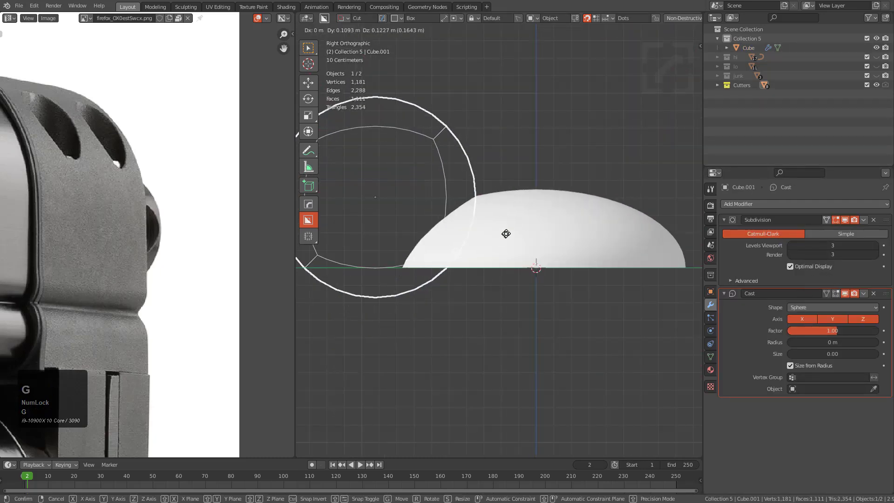
click(508, 233)
scroll(514, 234, up, 5)
alt+middle_drag(605, 261, 592, 235)
scroll(578, 295, down, 1)
key(g)
key(y)
click(565, 290)
Lower the cutter sphere along Z and shift it along Y to reshape the dome's cutout.
key(g)
key(z)
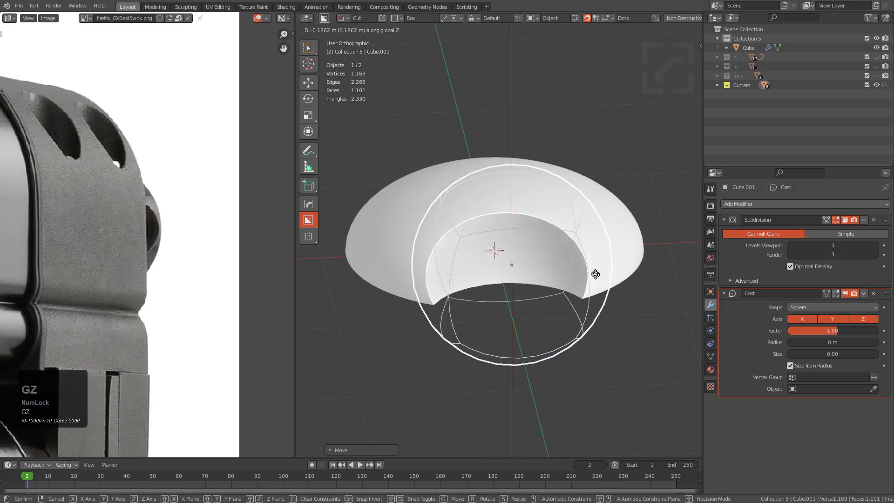
click(599, 295)
alt+middle_drag(599, 295, 560, 303)
key(g)
key(y)
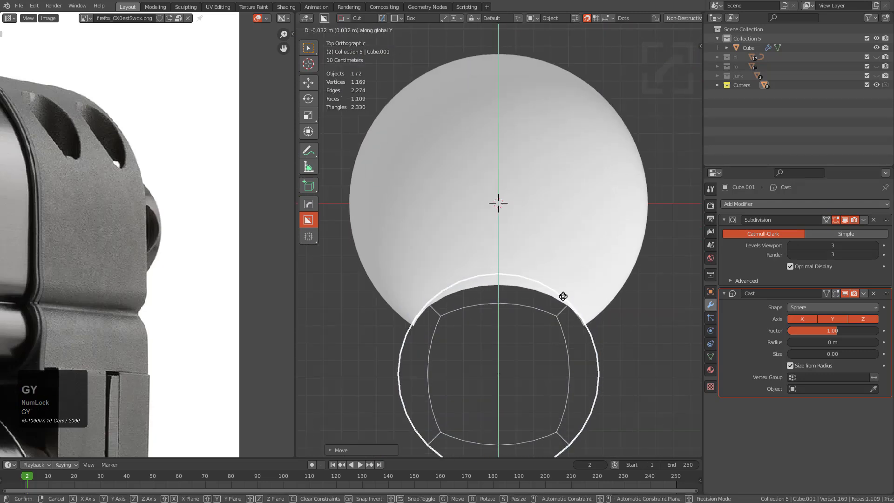
click(565, 305)
Narrow the cutter sphere along X and readjust its height along Z.
key(s)
key(x)
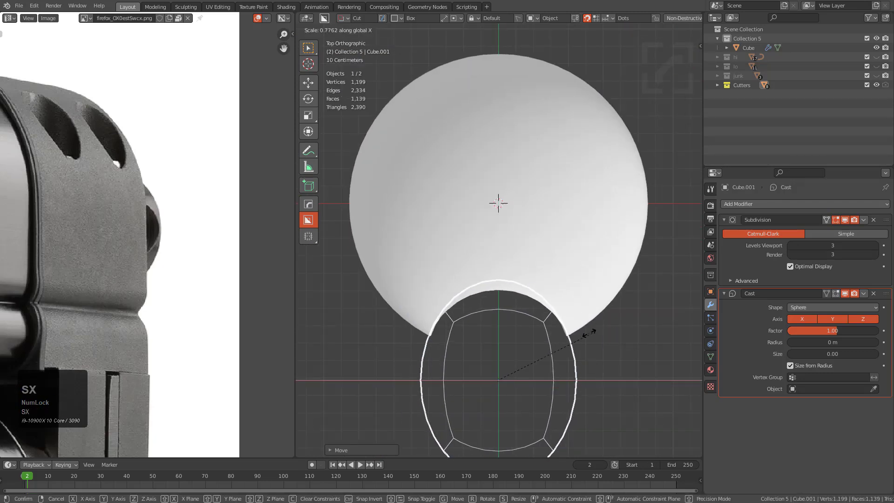
click(600, 335)
middle_drag(601, 335, 533, 283)
scroll(601, 239, up, 2)
key(g)
key(z)
click(638, 260)
Hide the cutter sphere and apply the boolean modifier on the dome.
key(h)
click(601, 246)
key(ctrl+a)
click(534, 284)
Edit the dome's vertices and slide the stray ones near the cutout rim's lower corner onto their neighbours to merge them.
key(Tab)
shift+middle_drag(434, 270, 512, 256)
scroll(513, 239, up, 3)
key(alt+a)
scroll(536, 258, up, 1)
key(1)
scroll(499, 254, up, 4)
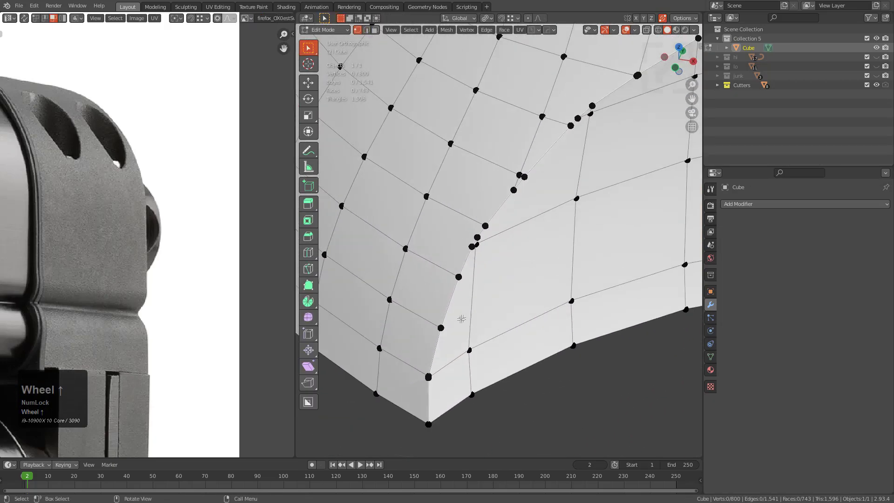
click(459, 333)
key(g)
key(g)
click(472, 259)
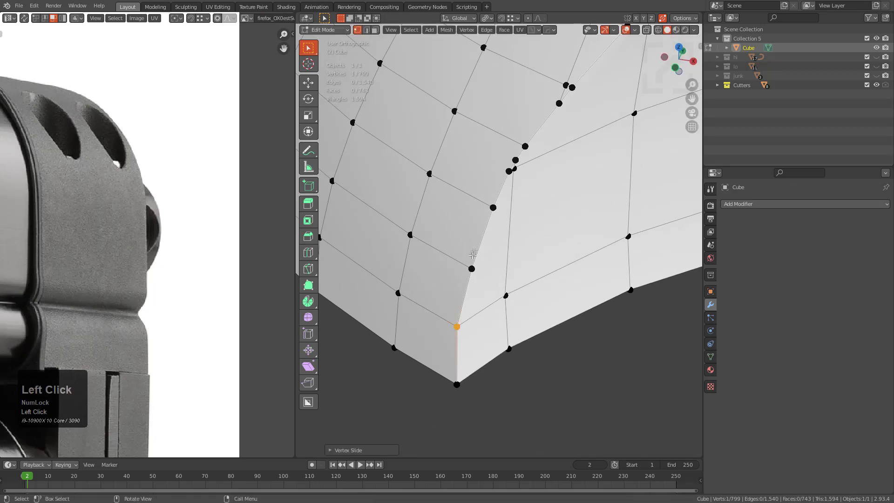
key(g)
key(g)
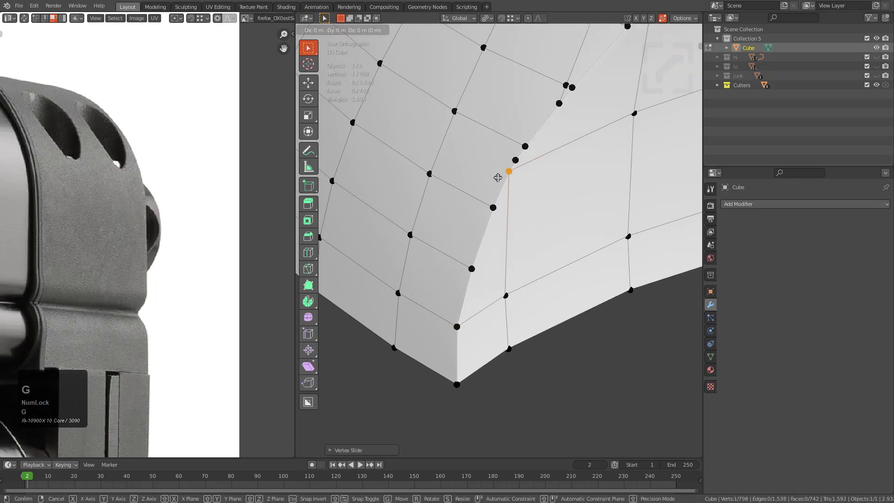
click(554, 122)
Slide the next cluster of closely spaced vertices further up the cutout rim onto neighbouring vertices.
shift+middle_drag(580, 117, 474, 247)
scroll(458, 232, up, 2)
click(445, 197)
key(g)
key(g)
click(423, 193)
key(g)
key(g)
click(447, 204)
scroll(447, 205, up, 3)
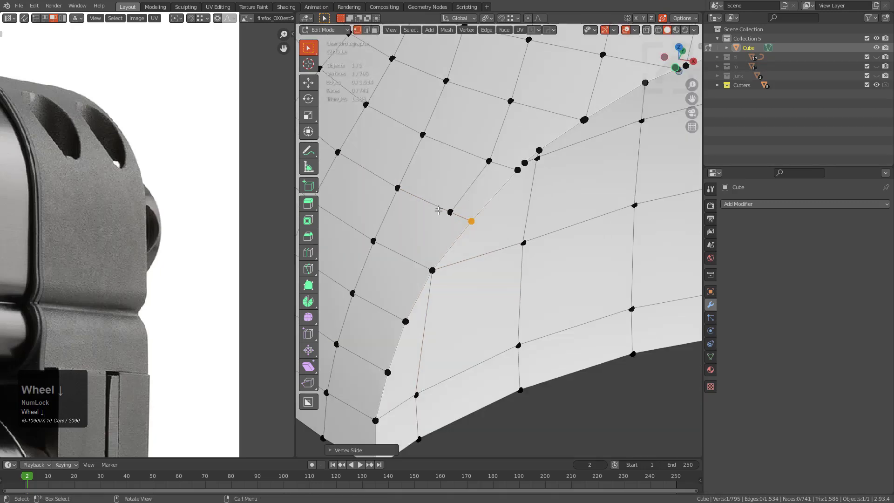
Slide another stray vertex on the side of the cutout rim into its neighbour.
scroll(467, 152, down, 3)
middle_drag(427, 228, 443, 251)
scroll(466, 251, up, 1)
key(g)
key(g)
click(440, 221)
Merge the duplicate vertices on the rim's upper curve by sliding them along their edges.
middle_drag(559, 243, 531, 219)
scroll(522, 211, up, 2)
key(g)
key(g)
click(530, 226)
click(539, 226)
key(g)
key(g)
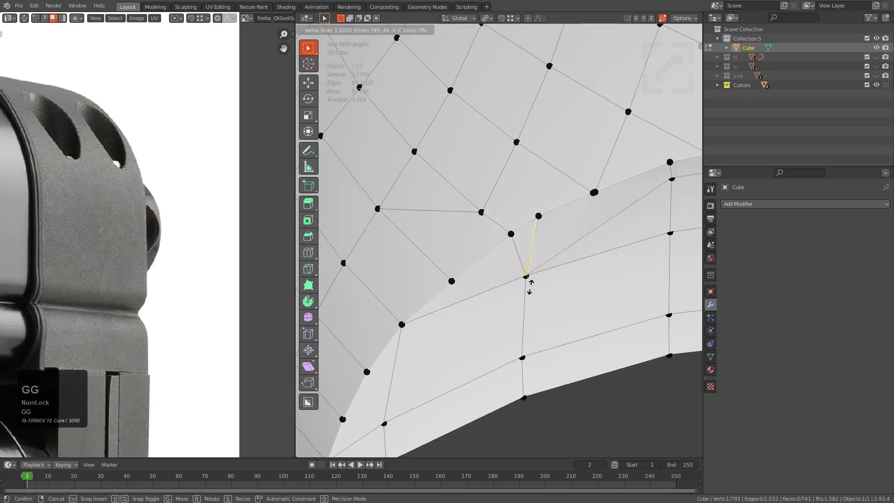
click(533, 285)
Frame the rim's upper bend and slide its surplus vertices together along the cut edge.
key(KP_Decimal)
scroll(531, 248, down, 1)
middle_drag(528, 247, 485, 196)
click(478, 185)
key(g)
key(g)
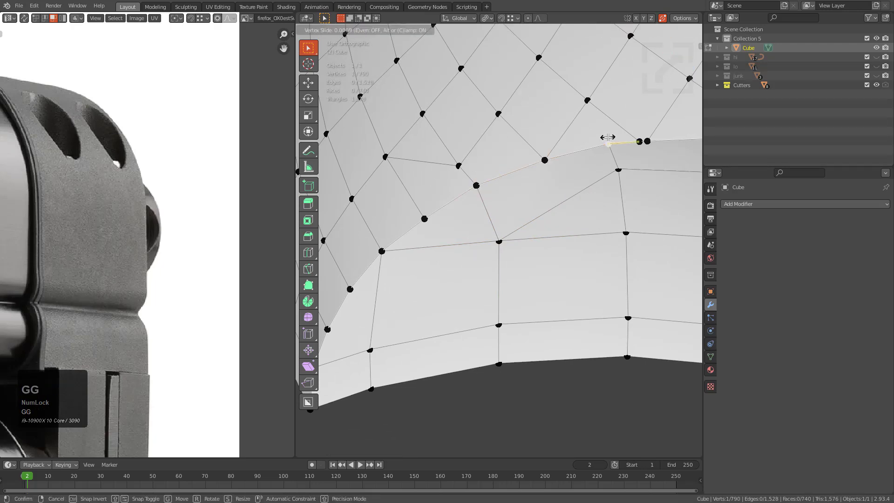
key(g)
key(g)
key(g)
Slide the stray vertices near the top of the cutout arch into one clean rim vertex.
scroll(652, 134, up, 5)
click(524, 201)
key(g)
key(g)
click(515, 194)
key(g)
key(g)
click(581, 166)
right_click(581, 166)
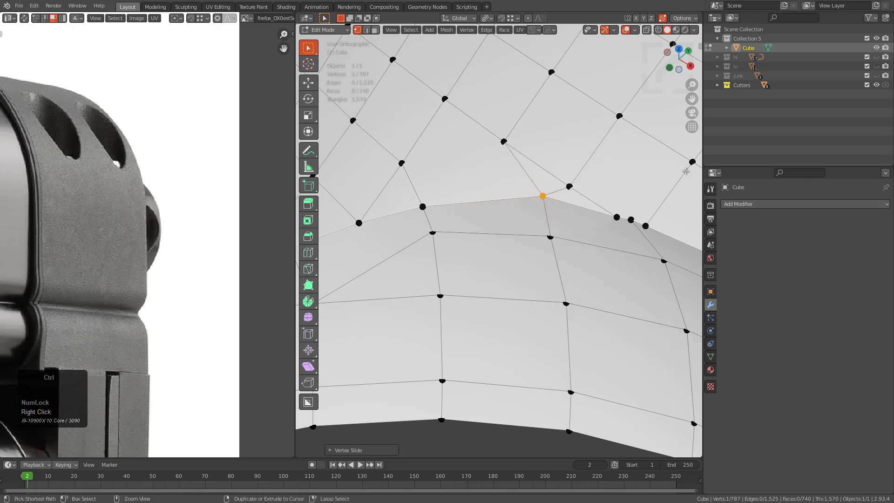
Slide the stray vertices along the upper right of the cutout arch along their edges into their neighbours.
click(571, 184)
key(g)
key(g)
click(581, 169)
click(614, 212)
key(g)
key(g)
click(637, 220)
click(648, 231)
key(g)
key(g)
click(619, 219)
Connect the vertices just outside the left shoulder of the cutout arch with a new edge.
scroll(595, 239, down, 4)
scroll(545, 228, down, 2)
shift+middle_drag(594, 239, 514, 233)
scroll(540, 265, up, 1)
scroll(513, 233, up, 3)
key(alt+a)
scroll(528, 197, up, 1)
key(2)
shift+middle_drag(449, 236, 504, 200)
key(1)
click(450, 217)
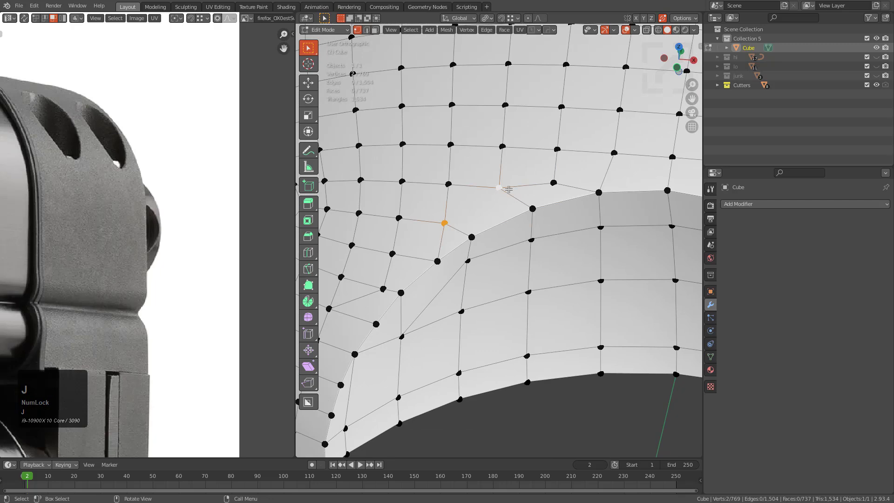
shift+click(406, 250)
Slide the stray vertices beside the rim's left bend along their edges to even out the topology.
middle_drag(406, 250, 465, 210)
scroll(470, 218, up, 1)
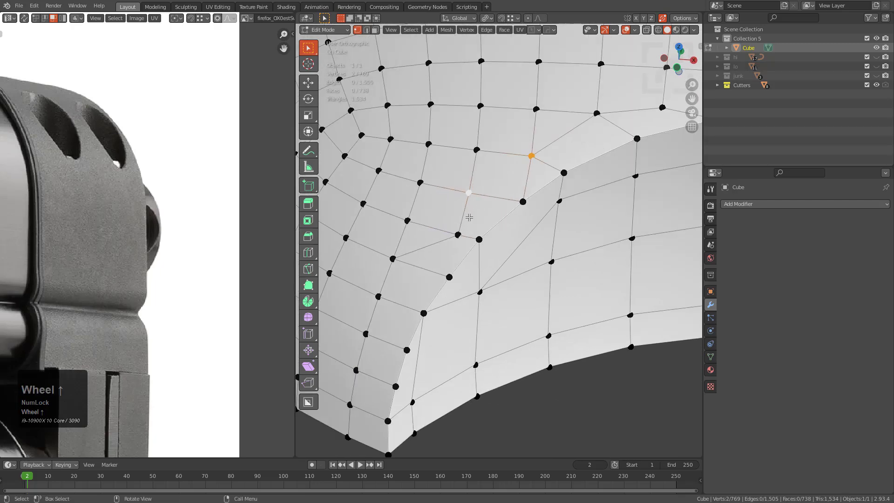
key(g)
key(g)
click(421, 225)
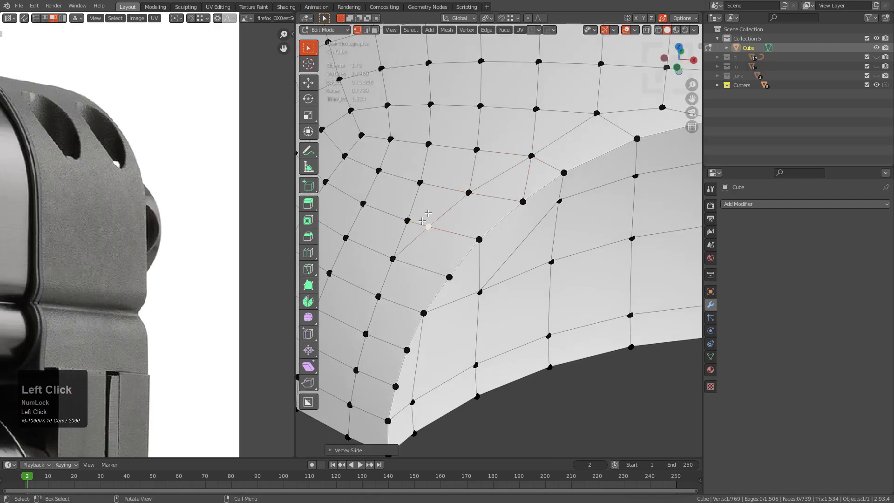
key(g)
key(g)
click(518, 196)
key(g)
key(g)
click(512, 208)
mouse_move(511, 208)
middle_down()
mouse_move(492, 221)
mouse_move(514, 201)
mouse_move(509, 211)
middle_up()
Try to connect the two vertices beside the rim's left bend with a new edge.
key(j)
key(2)
key(ctrl+z)
key(ctrl+z)
key(ctrl+z)
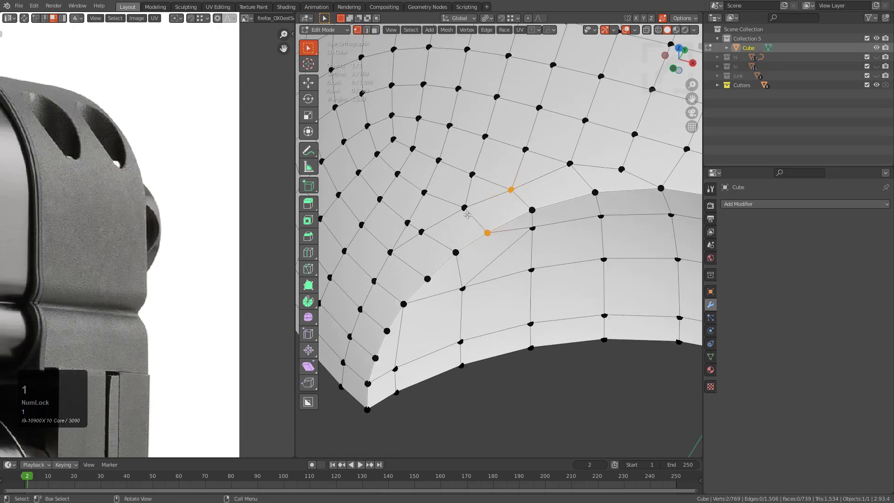
Slide the remaining vertices at the rim's left shoulder along their edges, and symmetrize the mesh.
key(g)
key(g)
click(504, 197)
click(508, 193)
key(g)
key(g)
click(518, 191)
scroll(544, 186, down, 3)
middle_drag(571, 279, 598, 300)
key(alt+a)
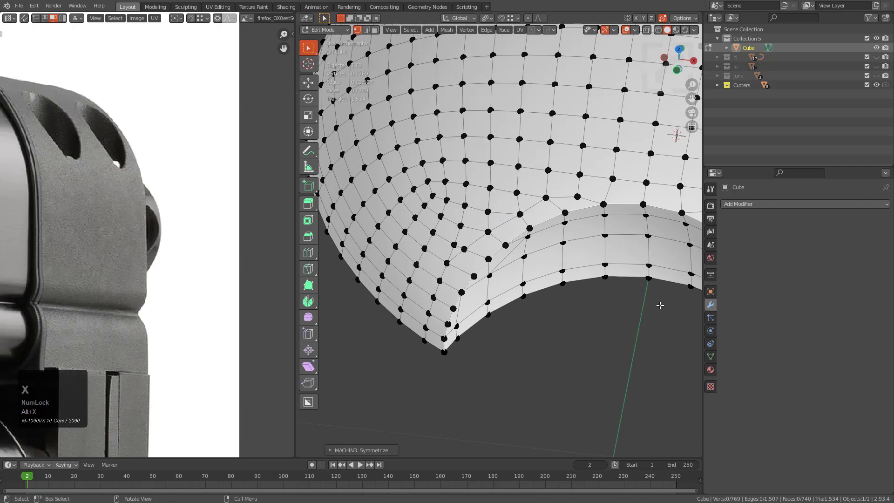
Inspect the vertices along the cutout's inner and lower borders by test-moving them and cancelling each move.
scroll(660, 305, down, 4)
middle_drag(485, 284, 536, 212)
scroll(524, 243, up, 5)
shift+middle_drag(537, 211, 588, 196)
scroll(589, 196, up, 4)
click(514, 185)
key(g)
right_click(526, 196)
scroll(585, 206, down, 3)
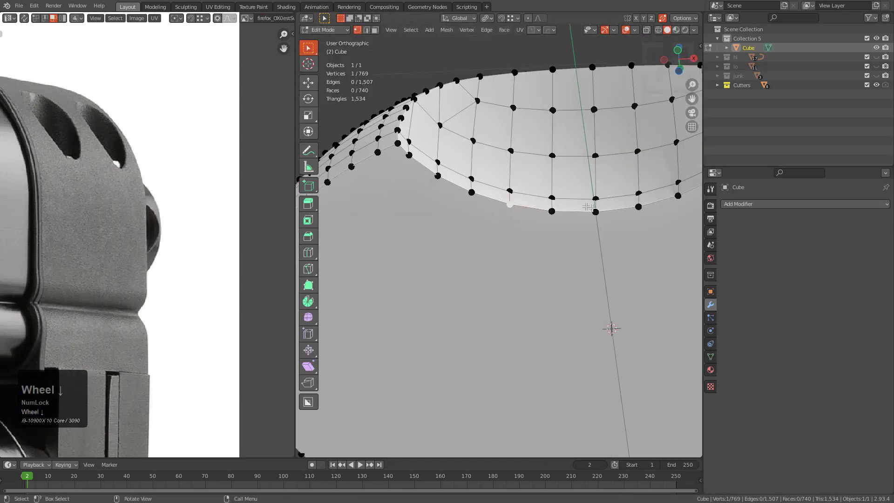
key(g)
right_click(431, 189)
click(406, 159)
key(g)
right_click(416, 168)
key(a)
key(shift+grave)
key(alt+a)
scroll(515, 204, down, 1)
shift+middle_drag(516, 205, 567, 279)
scroll(567, 279, up, 4)
click(566, 201)
key(g)
right_click(565, 217)
scroll(565, 217, down, 4)
Return to object mode and change the viewport's solid shading options to show the dome's surface more clearly.
key(Tab)
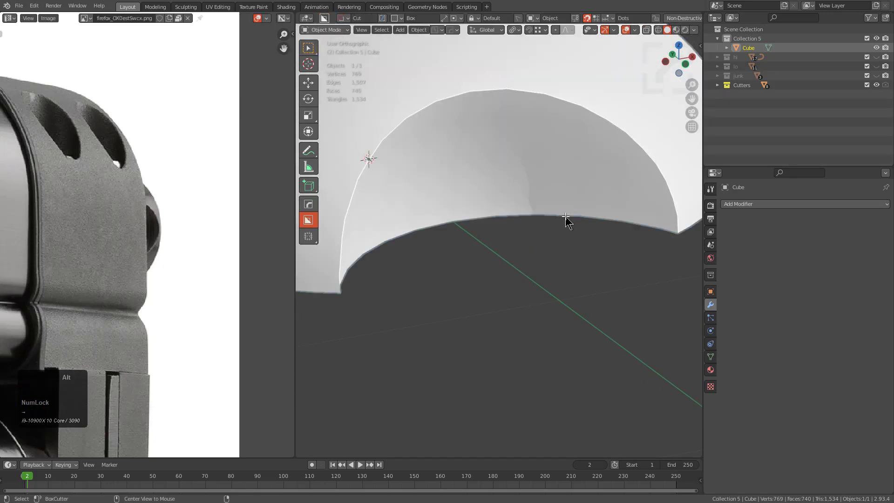
key(alt+v)
click(614, 150)
middle_drag(485, 198, 549, 140)
scroll(549, 139, down, 2)
key(alt+v)
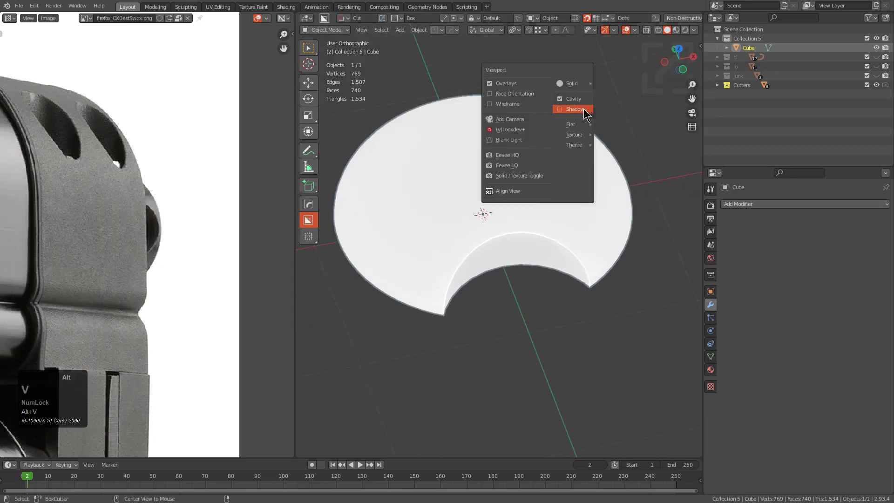
click(532, 168)
Scale the dome along the global Z axis by about 1.9 in the front view.
mouse_move(525, 199)
middle_down()
mouse_move(498, 245)
mouse_move(485, 182)
middle_up()
key(KP_1)
key(s)
key(z)
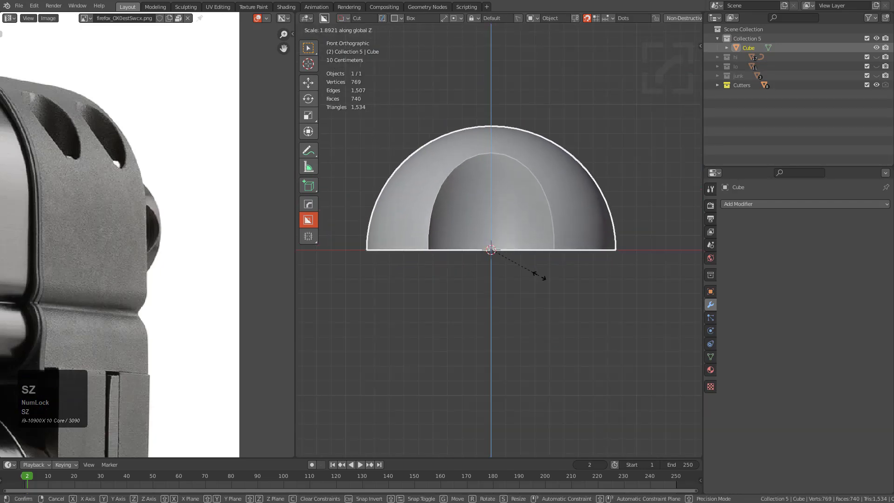
click(542, 265)
Add a Bevel modifier to the dome with an amount of 0.02649 m, 2 segments and a 30° angle limit.
middle_drag(541, 266, 508, 212)
scroll(494, 264, up, 2)
scroll(503, 212, up, 1)
shift+middle_drag(494, 211, 539, 241)
scroll(540, 239, up, 1)
key(q)
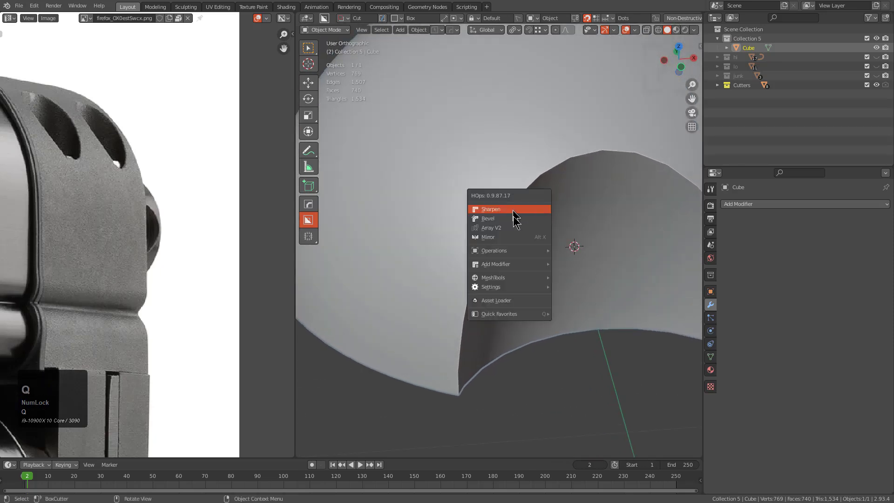
click(514, 217)
key(3)
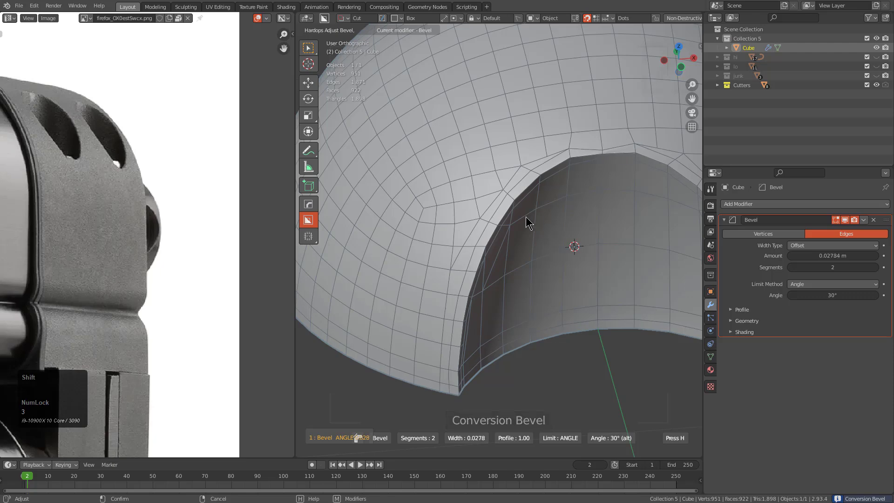
click(526, 217)
Slide the stray vertex near the top of the arch down its edge onto the cutout rim.
key(Tab)
scroll(537, 227, up, 3)
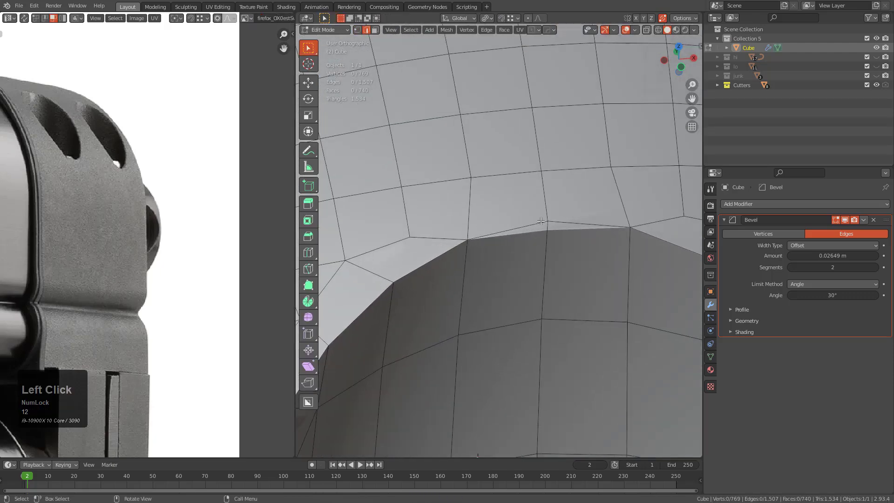
key(1)
click(546, 221)
key(g)
key(g)
click(551, 233)
scroll(539, 225, up, 1)
Connect the three vertices above the rim's upper curve with a vertex path, and symmetrize the mesh.
middle_drag(549, 230, 493, 253)
scroll(493, 253, down, 1)
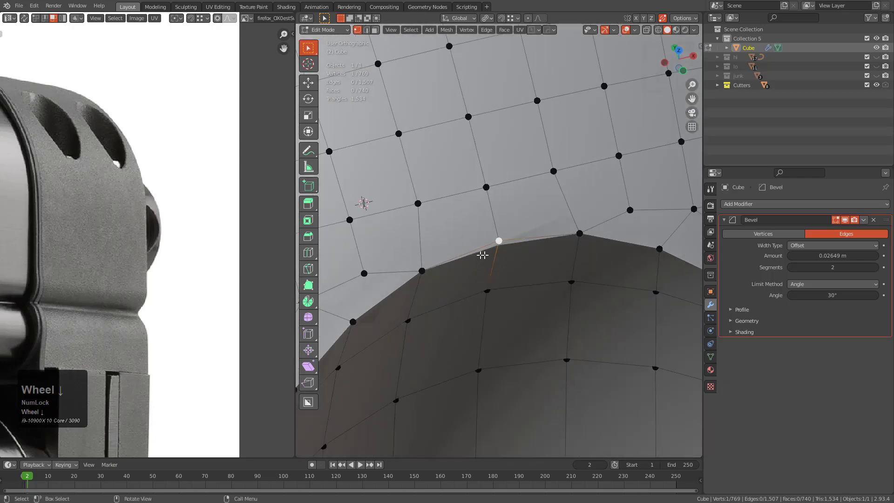
shift+middle_drag(379, 262, 440, 248)
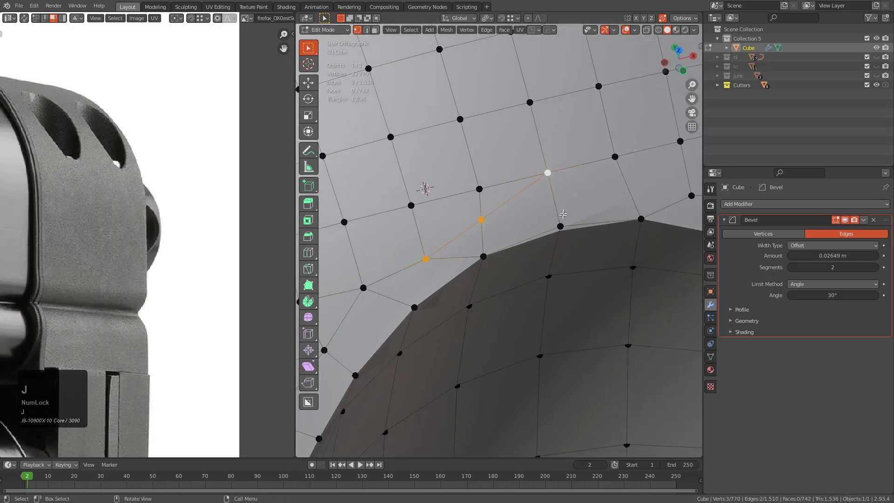
middle_drag(563, 208, 543, 229)
key(alt+x)
middle_drag(592, 247, 557, 242)
Turn on the wireframe overlay in object mode to examine the bevel around the rim, and resume mesh editing.
key(Tab)
key(q)
key(alt+v)
click(515, 120)
middle_drag(521, 239, 504, 254)
key(Tab)
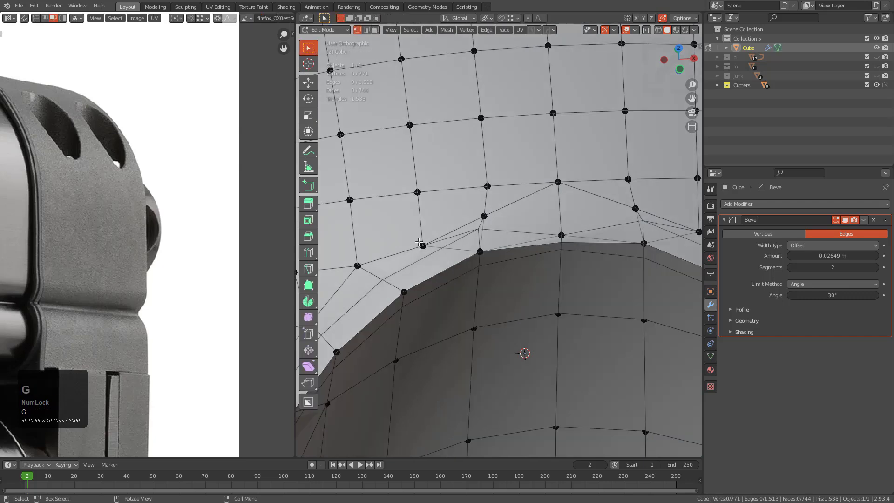
Slide the two vertices above the arch's upper curve up their edges, and symmetrize the mesh.
click(419, 239)
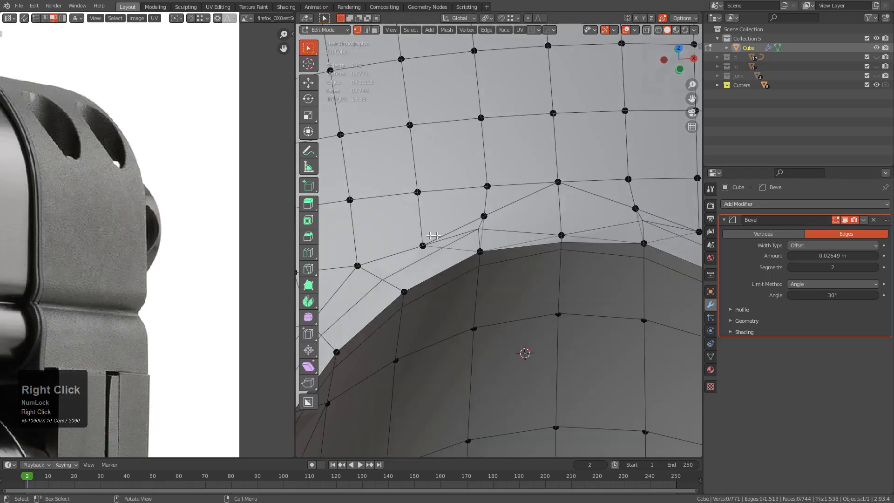
key(g)
key(g)
click(419, 205)
click(485, 216)
key(g)
key(g)
click(496, 155)
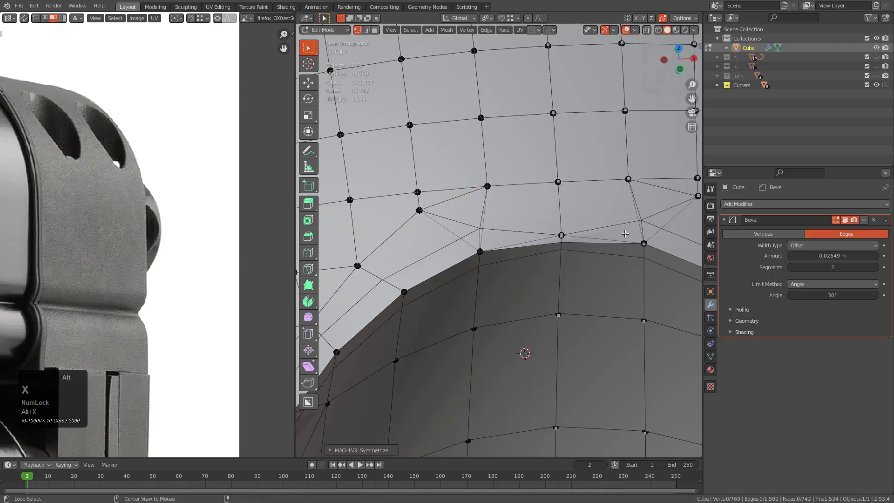
Slide the vertices outside the rim's upper left curve along their edges to merge the surplus ones.
middle_drag(490, 225, 473, 268)
key(a)
click(438, 207)
key(g)
key(g)
click(464, 203)
key(g)
key(g)
click(475, 203)
mouse_move(529, 223)
middle_down()
mouse_move(517, 209)
mouse_move(529, 228)
middle_up()
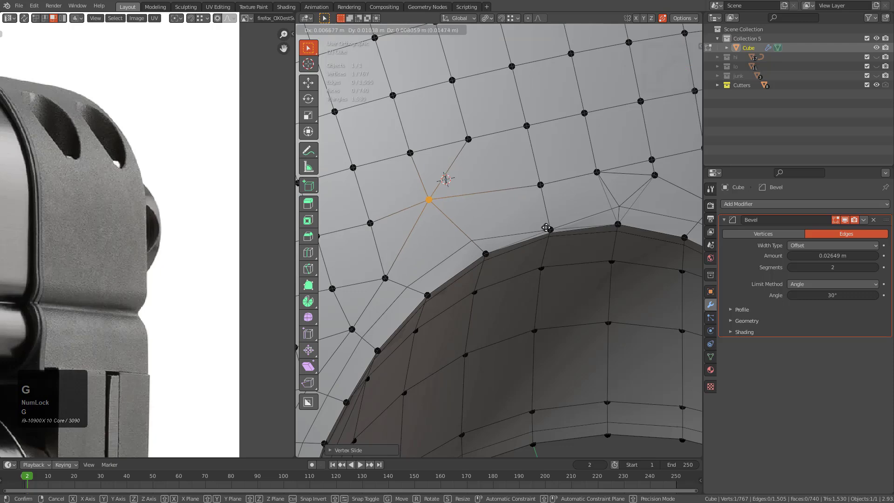
Merge all of the dome's vertices by distance, and symmetrize the mesh.
key(a)
right_click(548, 219)
click(543, 424)
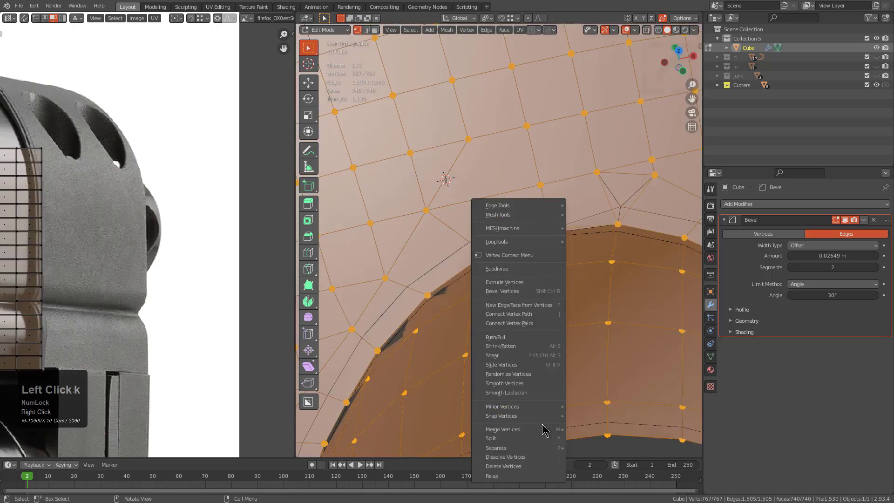
click(590, 467)
scroll(544, 338, down, 1)
middle_drag(544, 338, 504, 292)
key(Tab)
key(Tab)
scroll(503, 247, down, 2)
key(alt+x)
scroll(516, 280, down, 4)
Add a level 2 Subdivision modifier to the dome in object mode.
key(Tab)
scroll(517, 242, up, 4)
key(ctrl+2)
scroll(516, 239, down, 4)
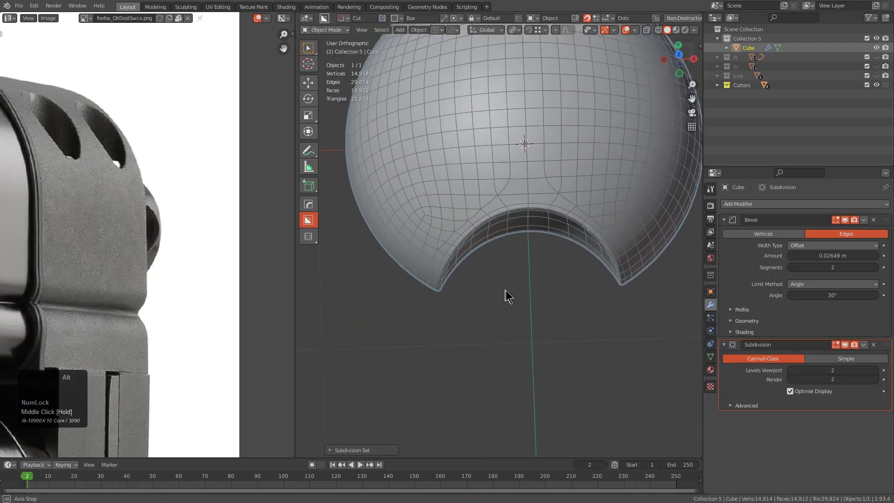
Rotate the dome 45° in the top view and apply its rotation.
scroll(519, 266, down, 4)
scroll(517, 276, up, 1)
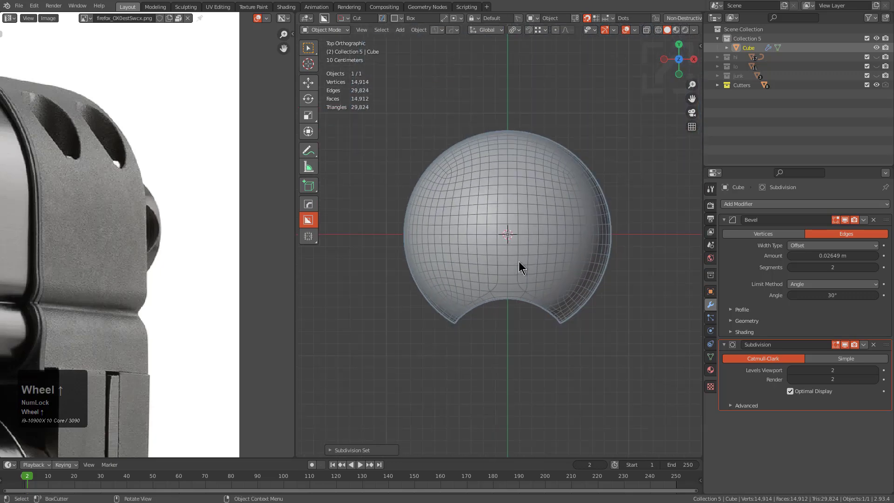
text(r45)
key(Return)
key(Tab)
key(Tab)
key(ctrl+a)
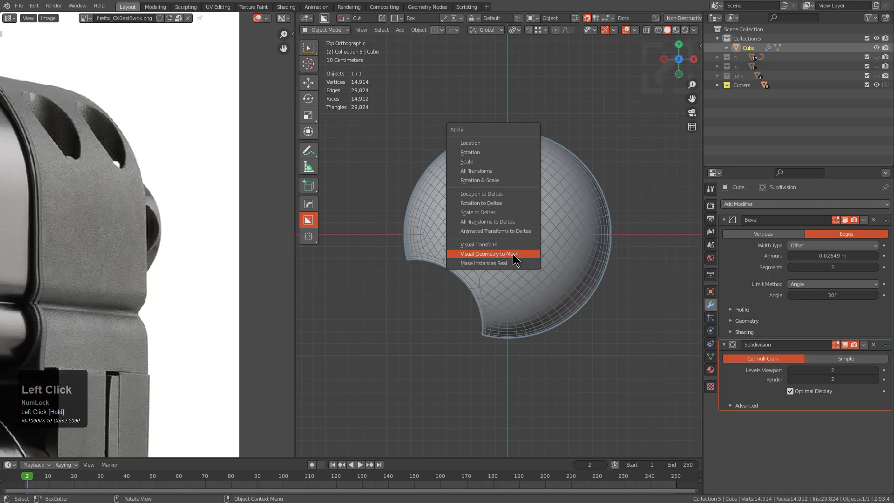
click(471, 153)
Symmetrize the dome's mesh across both the X and Y axes so the cutout repeats on all four sides.
key(Tab)
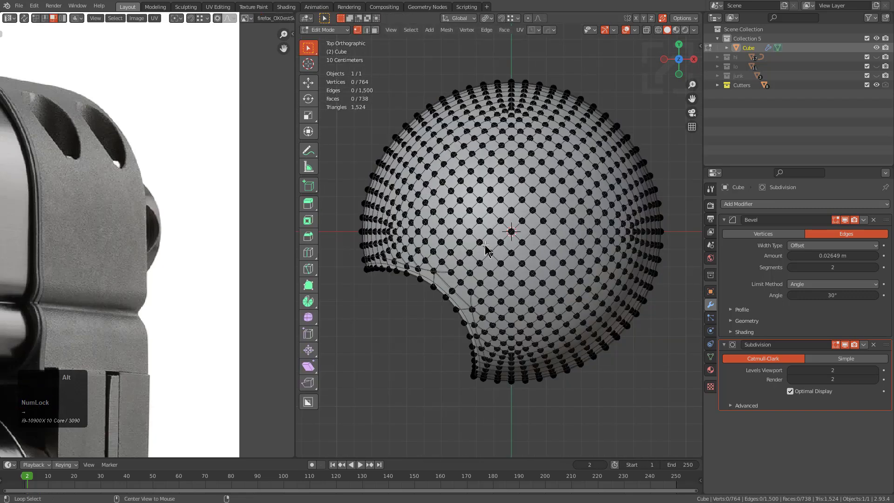
click(578, 258)
click(535, 160)
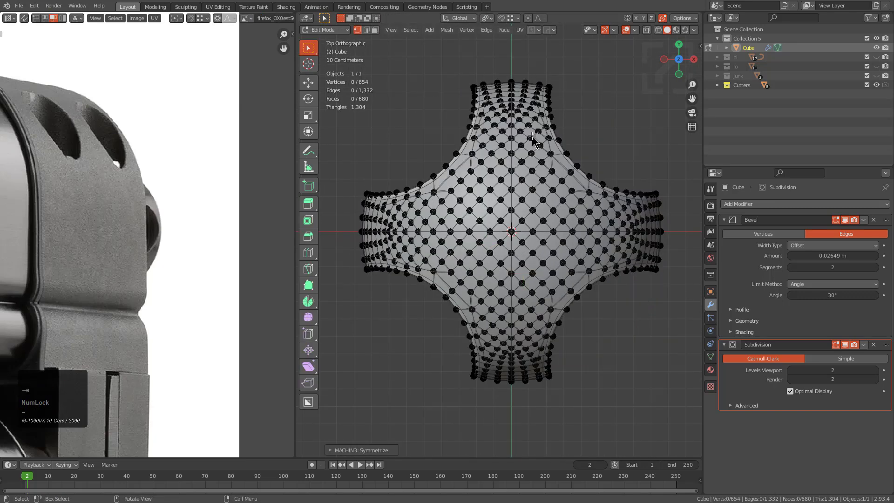
Return the symmetrized dome to object mode and duplicate it in place.
key(Tab)
mouse_move(533, 264)
middle_down()
mouse_move(535, 178)
mouse_move(568, 278)
mouse_move(555, 283)
mouse_move(549, 265)
mouse_move(560, 219)
mouse_move(567, 270)
mouse_move(539, 252)
middle_up()
key(KP_1)
scroll(534, 178, up, 3)
scroll(560, 220, down, 2)
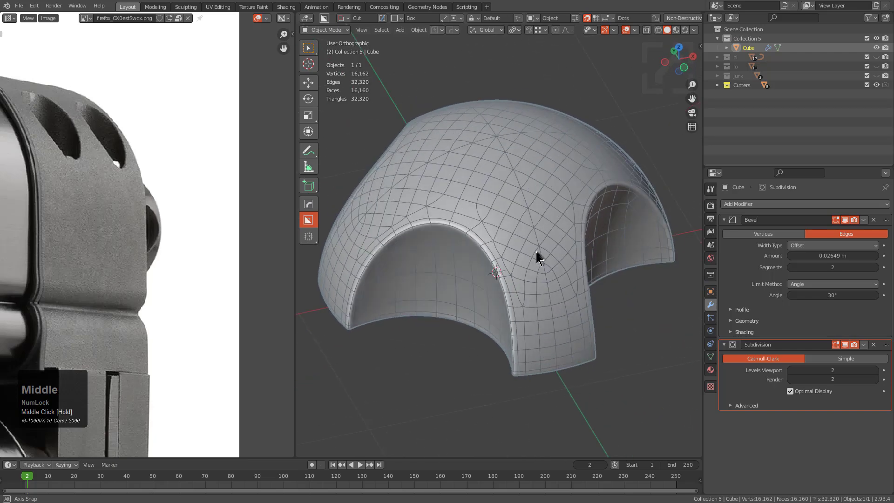
scroll(519, 258, down, 2)
key(shift+d)
right_click(532, 228)
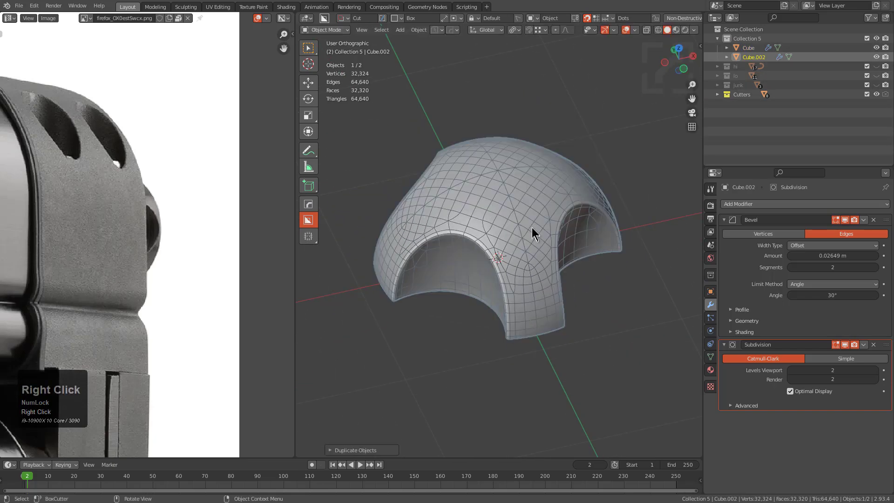
Remove the Bevel and Subdivision modifiers from the duplicate dome.
key(n)
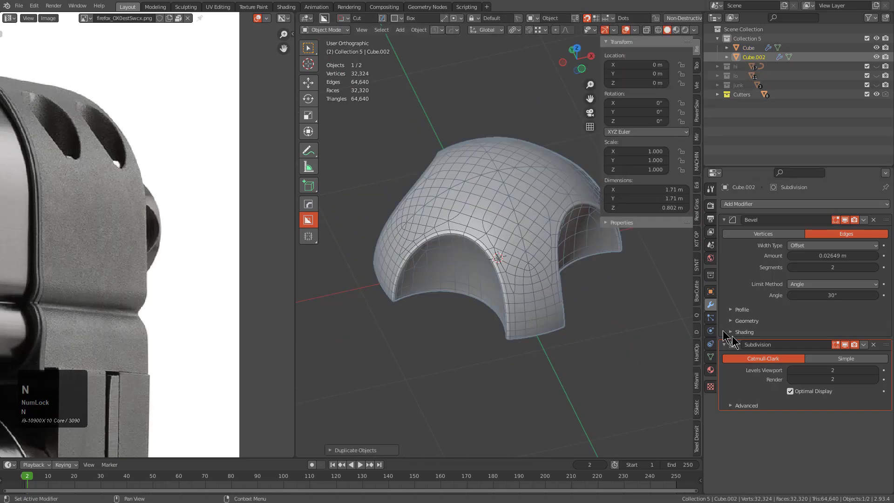
click(874, 219)
click(874, 220)
shift+middle_drag(564, 182, 544, 215)
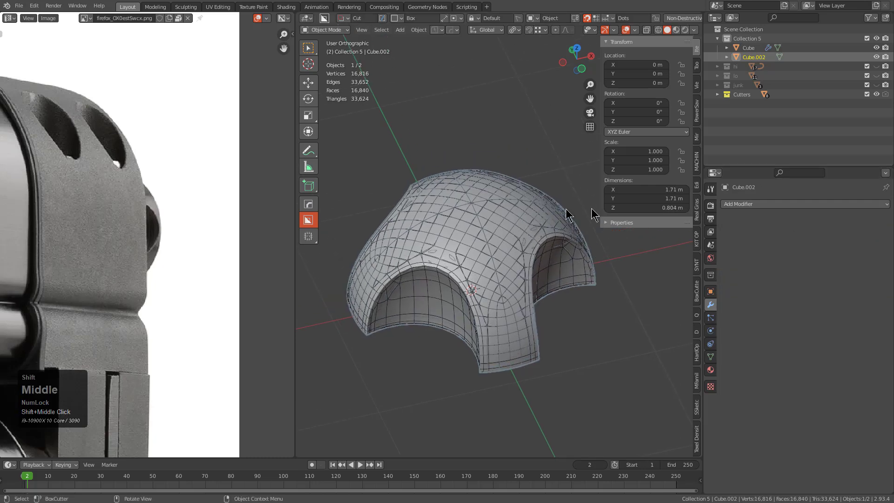
Remesh the duplicate dome with Quad Remesher, using a quad count of 500 and 100% adaptive size.
click(697, 315)
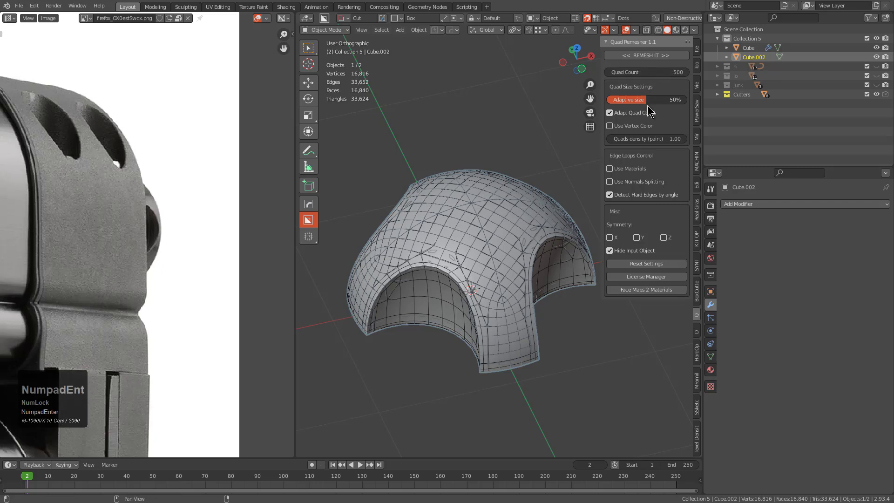
click(645, 55)
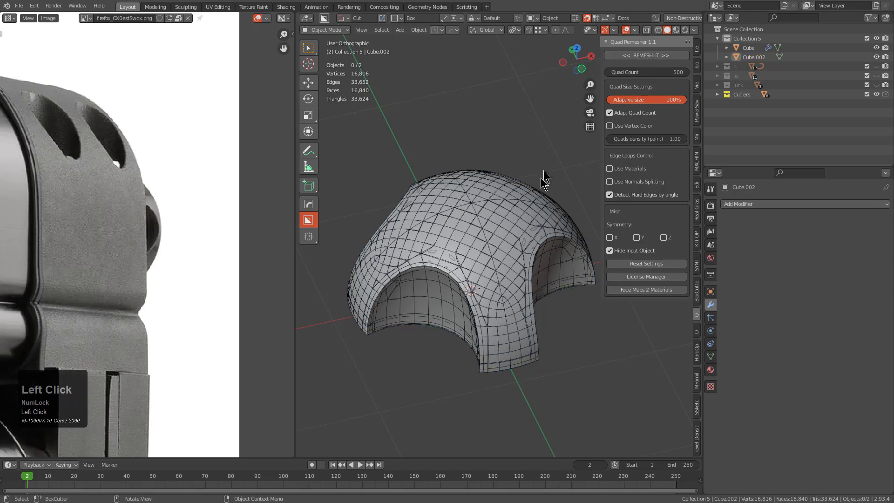
key(ctrl+z)
key(g)
right_click(525, 141)
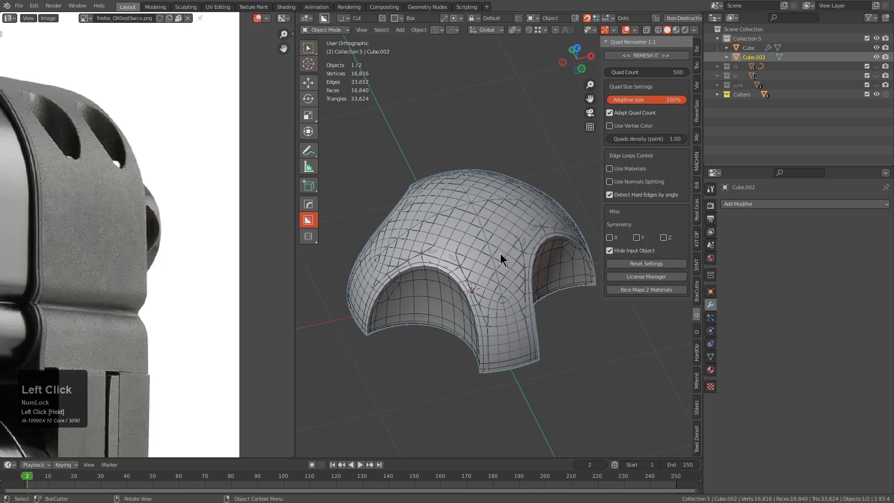
scroll(494, 256, up, 2)
key(q)
click(475, 252)
Examine the remeshed dome's topology from several angles, isolated in local view and in edit mode.
scroll(470, 250, down, 1)
key(Tab)
key(Tab)
scroll(475, 212, up, 2)
key(KP_Divide)
key(Tab)
key(Tab)
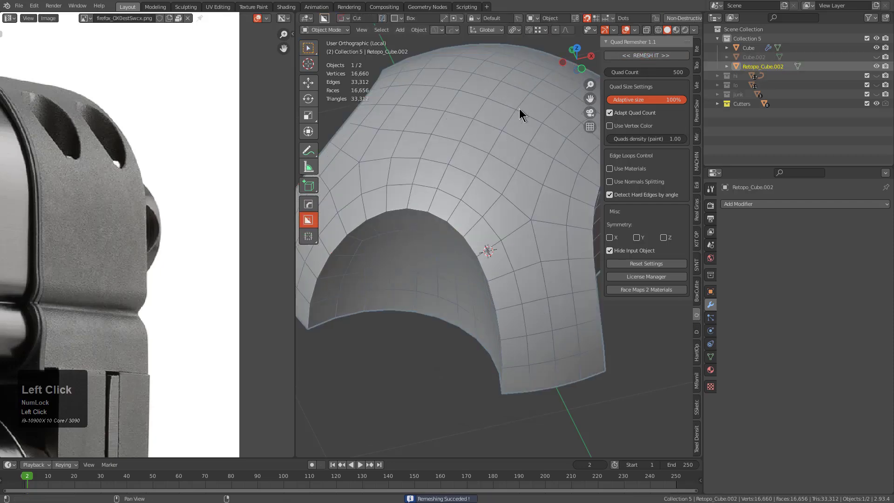
scroll(520, 110, down, 3)
alt+middle_drag(515, 156, 476, 267)
scroll(476, 268, up, 1)
middle_drag(478, 270, 482, 193)
key(Tab)
middle_drag(484, 232, 445, 264)
key(Tab)
key(KP_Divide)
Parent the remeshed dome to the original dome and try moving the pair.
key(m)
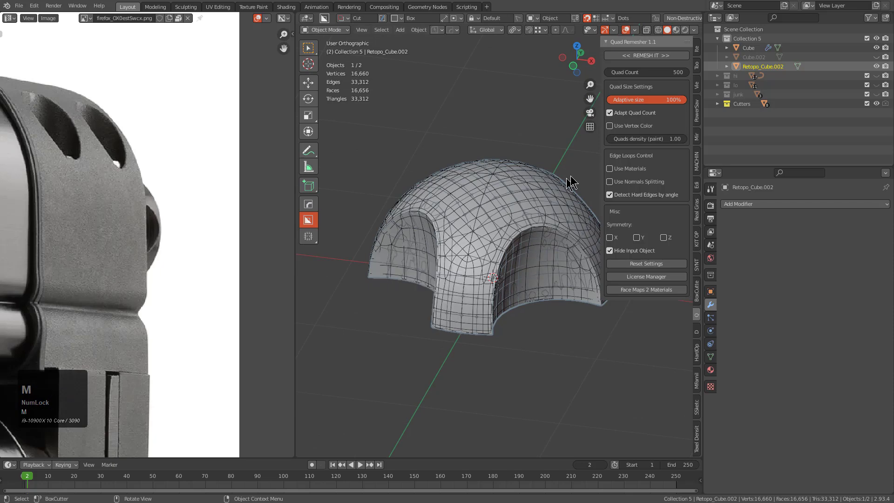
shift+click(511, 235)
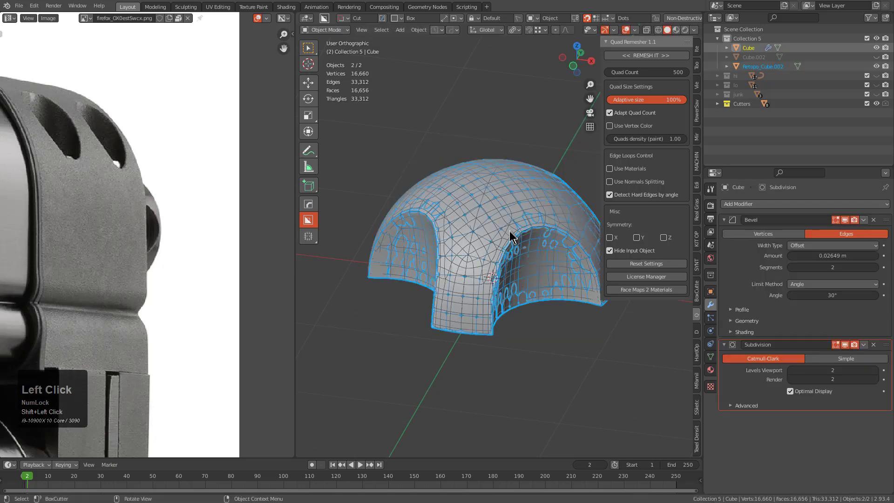
key(ctrl+p)
click(513, 234)
key(alt+a)
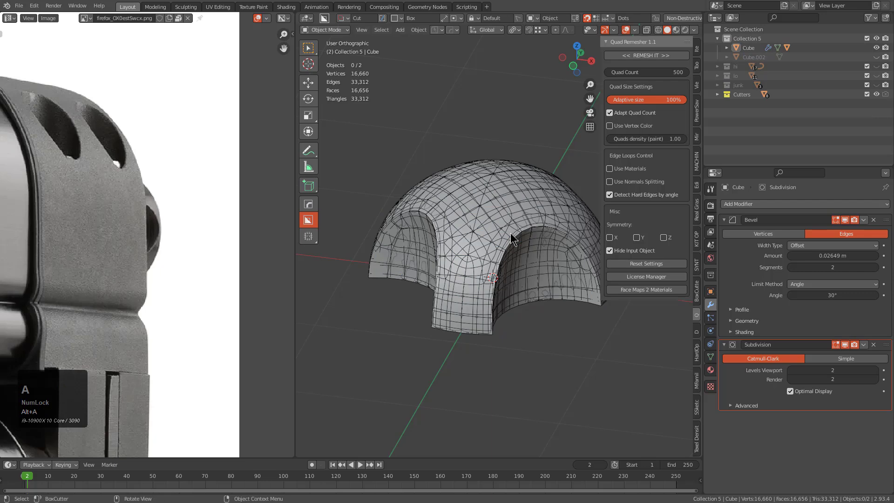
click(512, 235)
key(g)
right_click(512, 219)
click(511, 248)
right_click(512, 247)
scroll(511, 245, down, 1)
Move both domes to the hi collection and display that collection in the right view.
key(a)
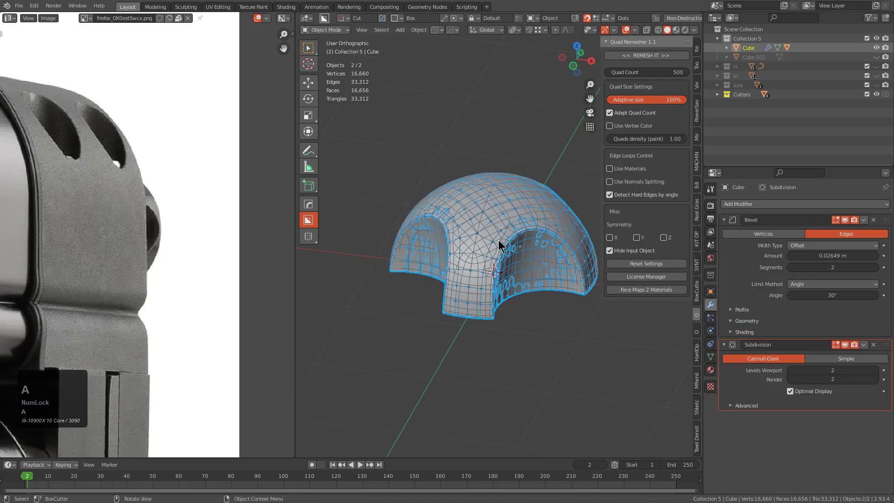
key(m)
click(486, 273)
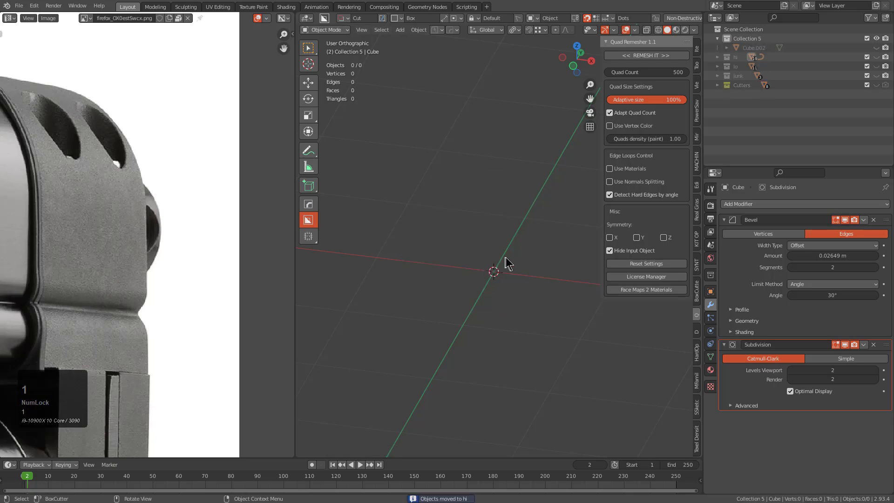
key(2)
key(KP_3)
scroll(509, 279, down, 1)
shift+middle_drag(508, 278, 383, 252)
scroll(384, 253, down, 4)
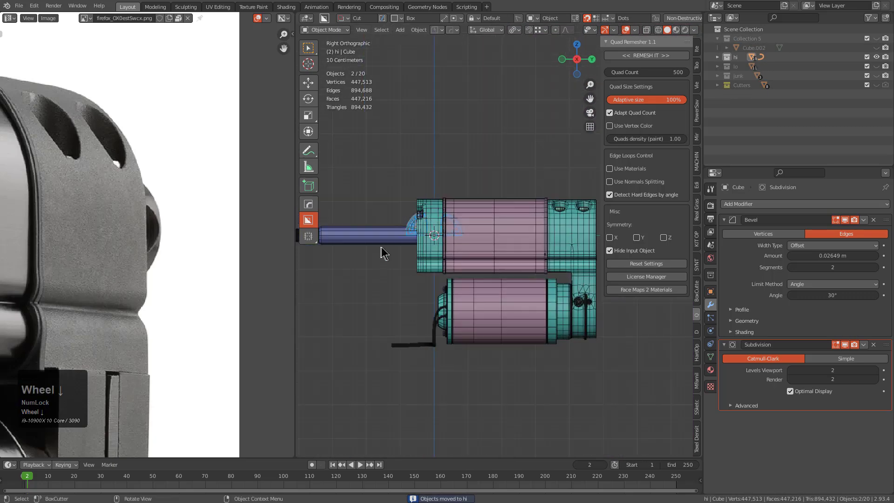
Move both domes over to the far end of the upper teal housing.
shift+middle_drag(453, 277, 361, 273)
key(g)
click(536, 270)
shift+middle_drag(531, 272, 497, 278)
scroll(496, 278, up, 3)
Try to rotate the two parented domes by 90° in the right view.
text(r)
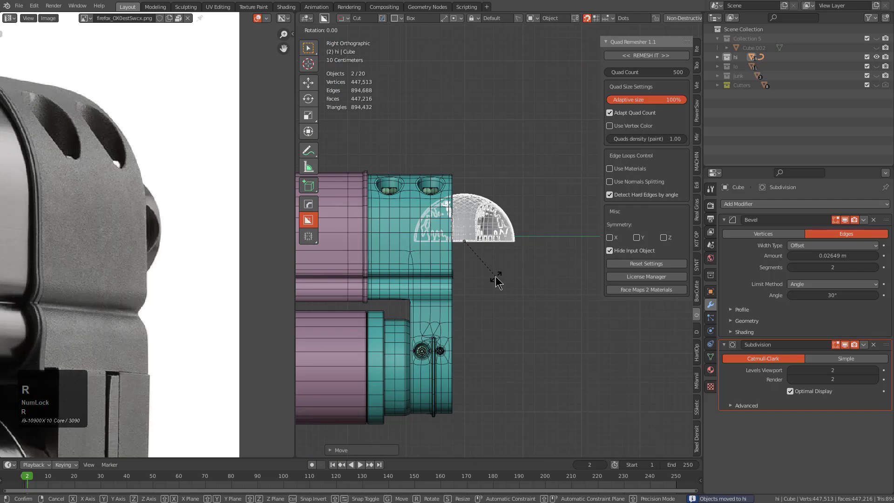
text(90)
key(KP_Enter)
scroll(498, 279, up, 5)
key(ctrl+z)
key(r)
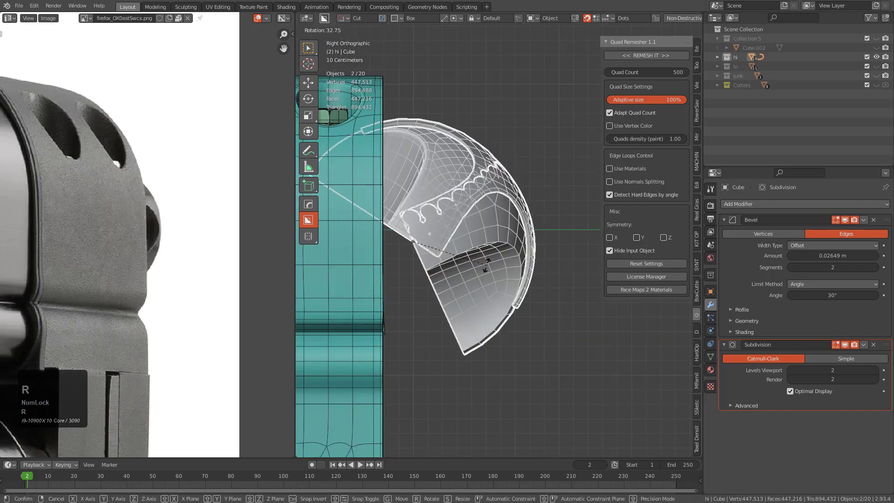
right_click(484, 234)
key(alt+a)
click(484, 234)
click(507, 230)
key(r)
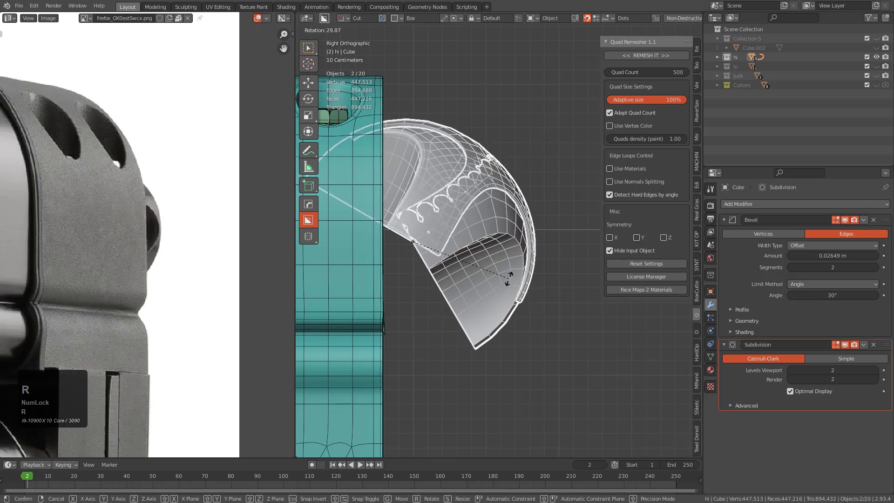
right_click(511, 275)
click(498, 239)
click(499, 240)
key(r)
right_click(503, 300)
Select both domes and clear the parent relation between them.
shift+click(472, 217)
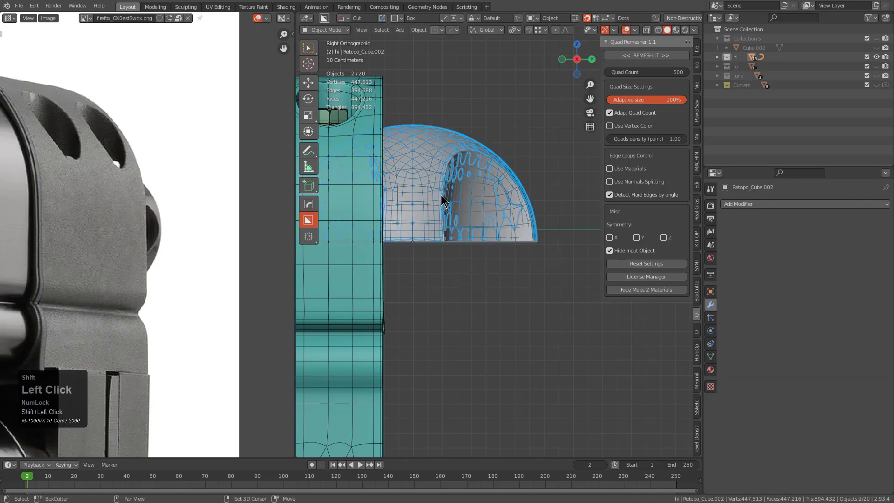
scroll(472, 218, up, 2)
key(alt+p)
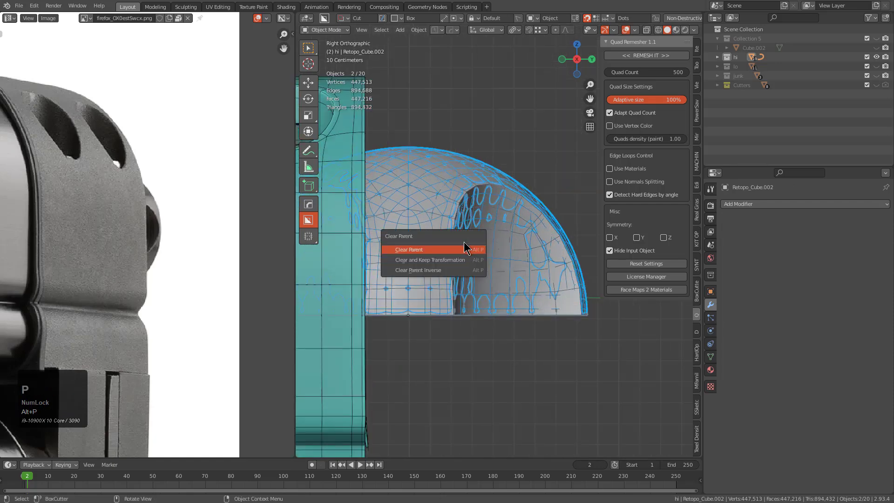
click(465, 250)
Rotate both domes 90° in the right view so they face outward, and scale them down.
key(r)
right_click(512, 312)
text(r90)
key(Return)
key(s)
click(508, 338)
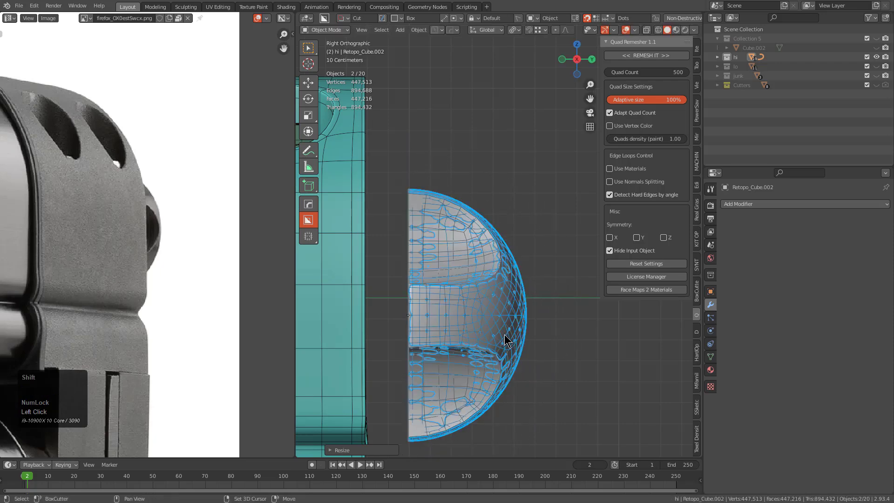
Align the domes with the upper housing and shift them along Y against its end face.
key(g)
click(517, 287)
key(g)
key(y)
ctrl+click(403, 261)
scroll(435, 264, down, 2)
middle_drag(469, 247, 504, 251)
scroll(419, 320, down, 3)
scroll(521, 307, down, 1)
middle_drag(505, 252, 516, 256)
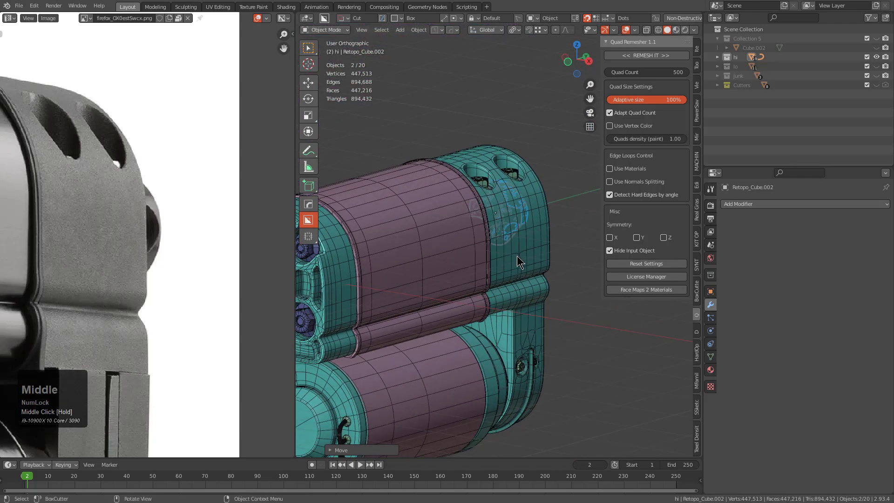
Scale both domes to fit the housing's end face and switch to a perspective view.
key(s)
click(542, 294)
middle_drag(542, 295, 538, 245)
key(KP_5)
scroll(558, 245, down, 3)
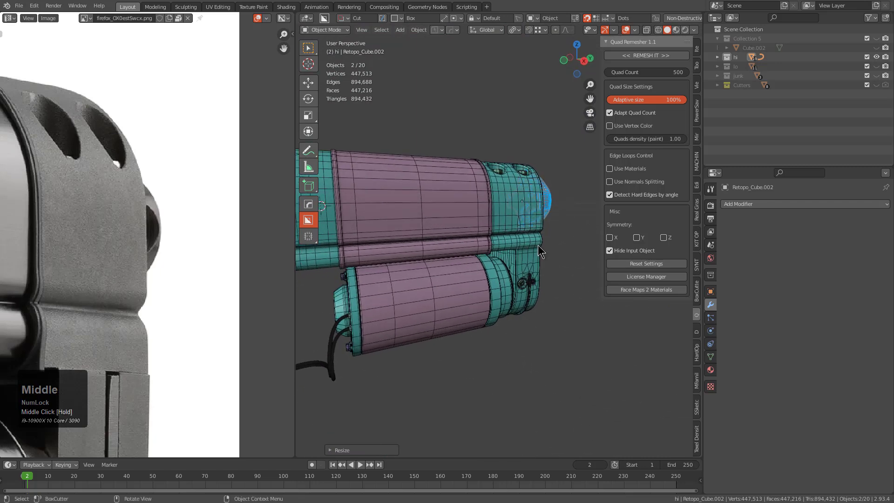
Rotate both domes about the global Y axis so the cutouts turn on the end face.
key(r)
key(x)
key(y)
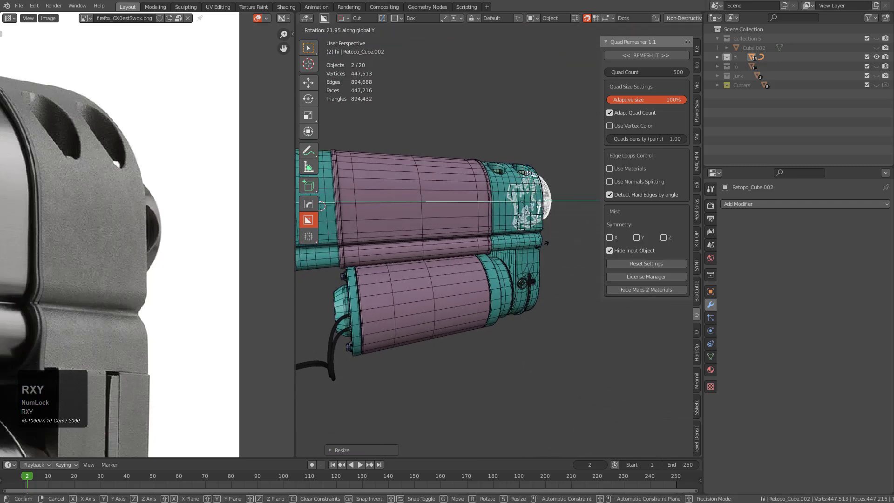
click(522, 255)
middle_drag(549, 212, 501, 263)
scroll(506, 233, up, 2)
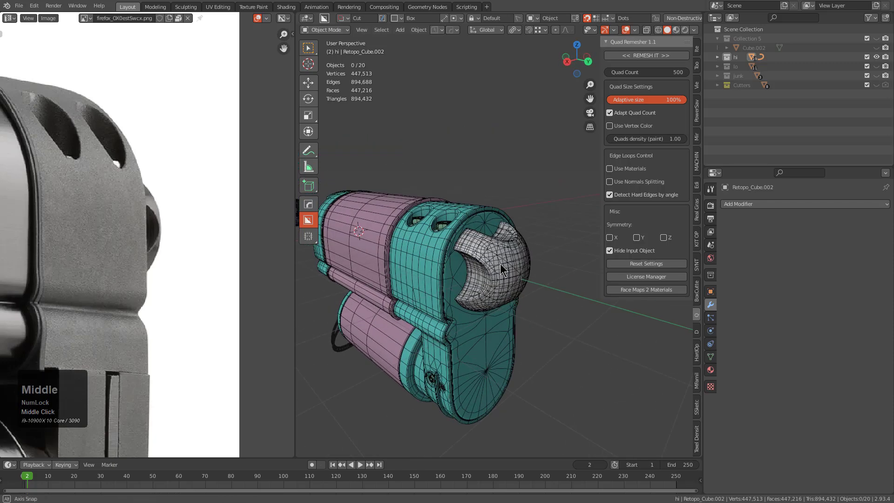
Select both domes and lower them slightly along the Z axis on the housing's end face.
scroll(500, 263, up, 2)
click(478, 259)
click(473, 248)
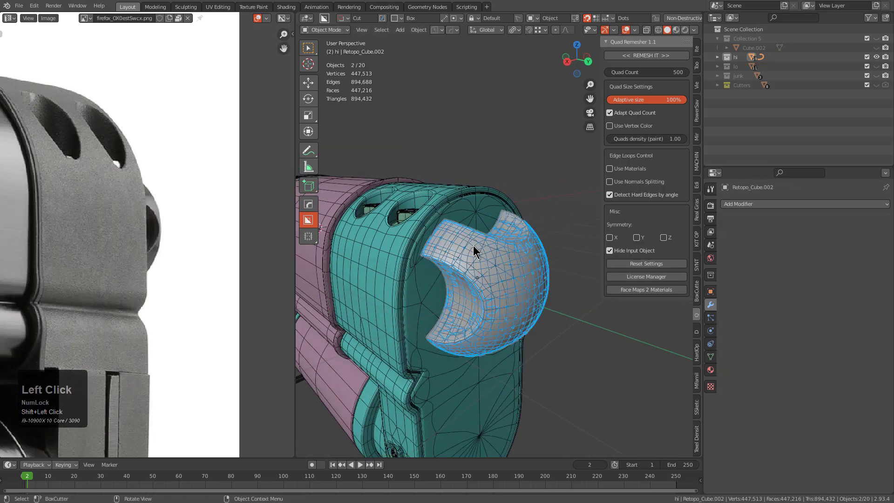
key(g)
key(z)
click(470, 260)
middle_drag(471, 260, 510, 240)
scroll(509, 239, up, 1)
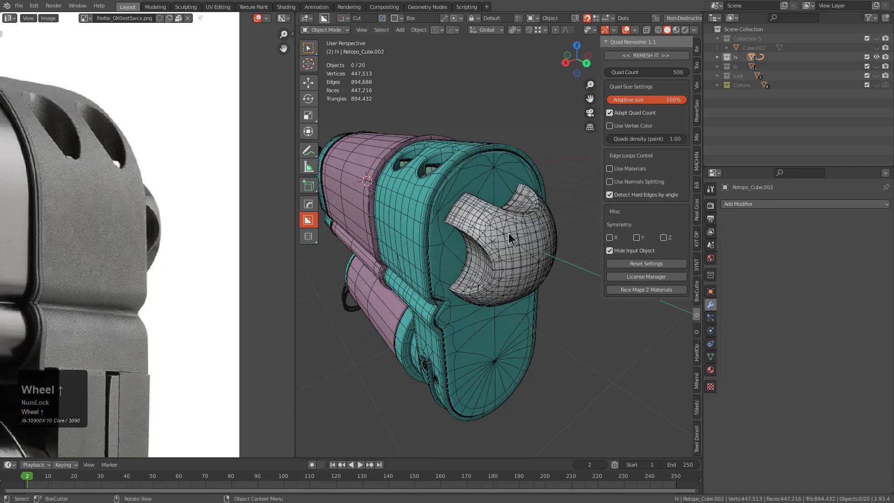
Pick out the remeshed dome without the subdivided one and move it to the lo collection.
click(507, 240)
scroll(505, 241, up, 4)
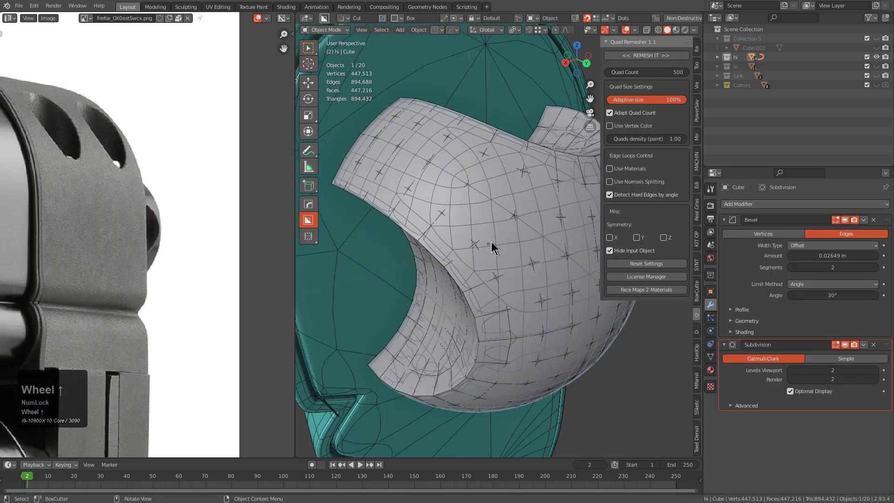
key(g)
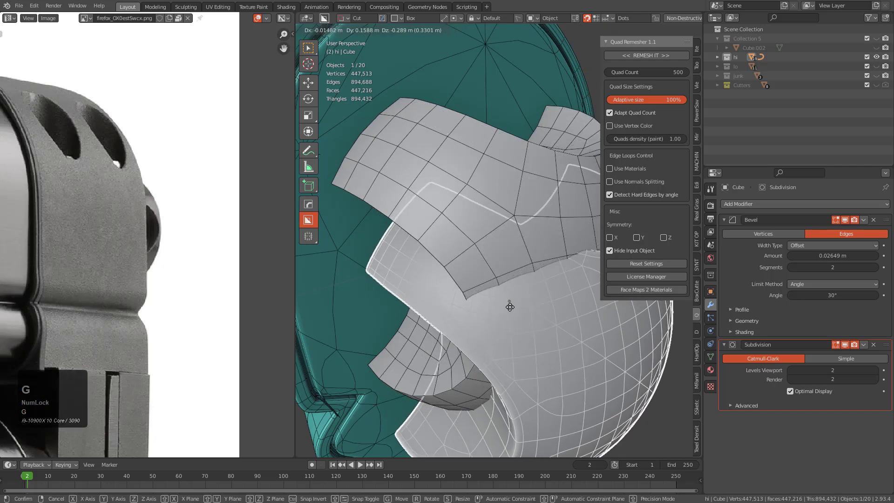
right_click(509, 305)
click(494, 263)
key(m)
click(475, 266)
scroll(472, 263, down, 5)
scroll(483, 239, up, 4)
Assign Material.003 to the subdivided dome.
click(485, 240)
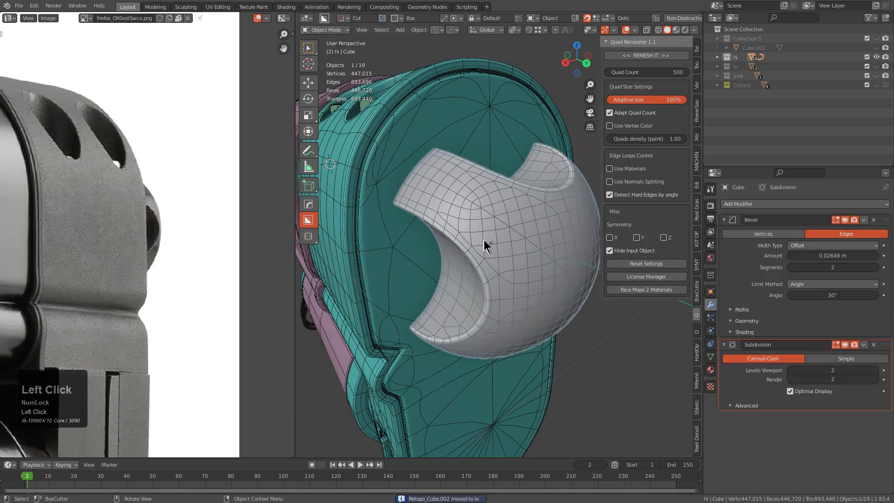
key(alt+m)
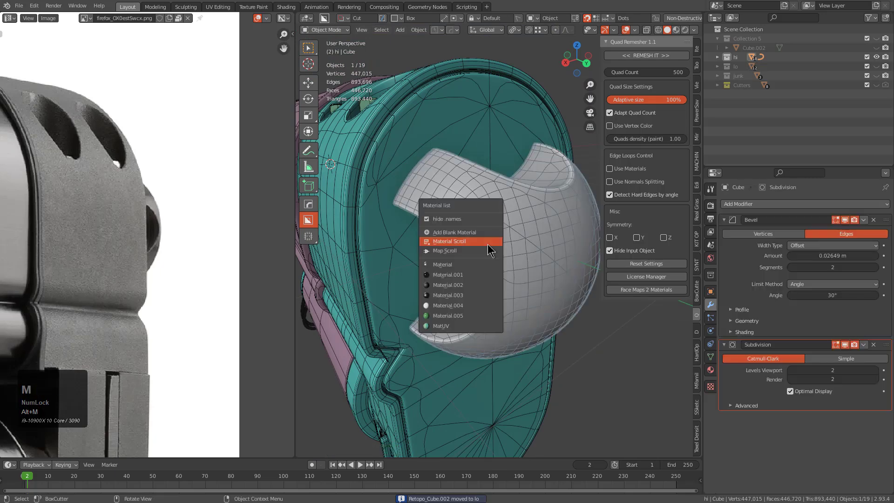
click(464, 295)
middle_drag(465, 275, 425, 236)
Link the teal housing end piece's material to the subdivided dome and deselect everything.
shift+click(416, 229)
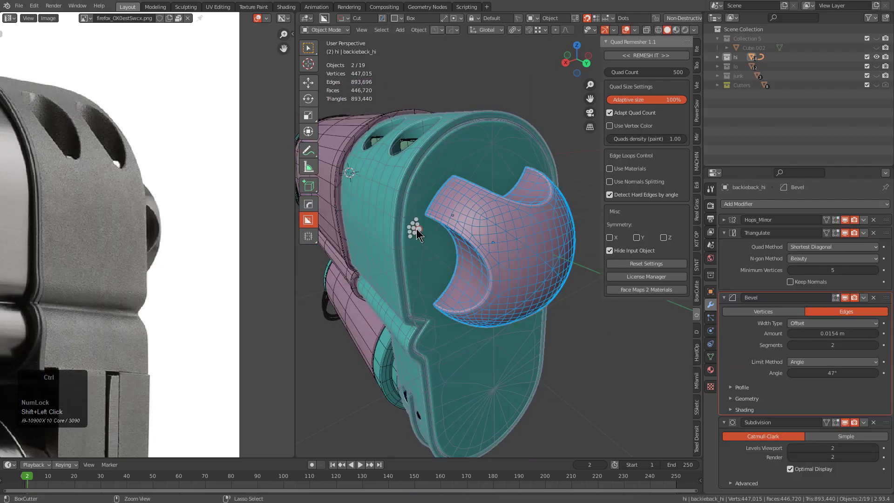
key(ctrl+l)
key(Down)
key(Down)
key(Return)
key(alt+a)
Save the file and display only the lo collection.
scroll(416, 228, down, 5)
middle_drag(437, 239, 385, 254)
key(ctrl+s)
scroll(516, 229, down, 3)
key(2)
key(3)
mouse_move(475, 250)
middle_down()
mouse_move(457, 250)
mouse_move(463, 236)
middle_up()
Open the low-poly dome in edit mode, isolated in local view with nothing selected.
click(499, 210)
scroll(499, 212, up, 5)
middle_drag(499, 212, 469, 263)
key(Tab)
scroll(487, 266, down, 2)
key(KP_Divide)
key(alt+a)
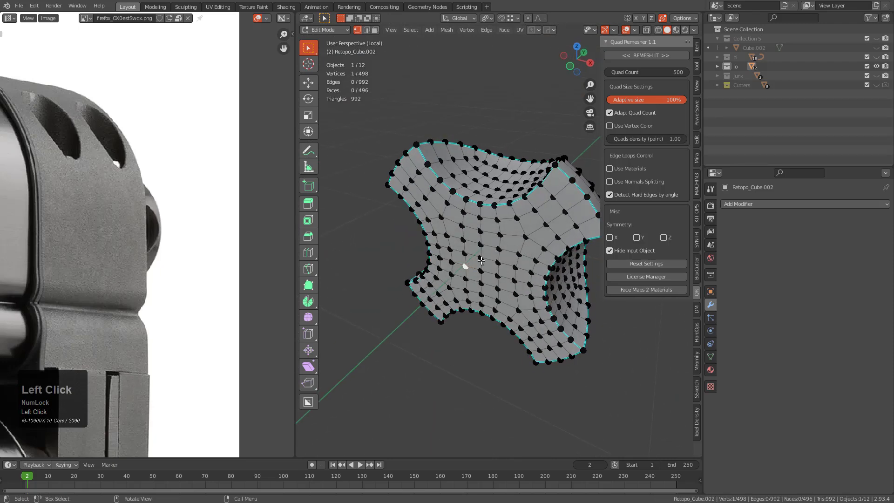
Select all coplanar faces on the low-poly dome's flat underside and delete them.
key(3)
click(489, 255)
key(shift+g)
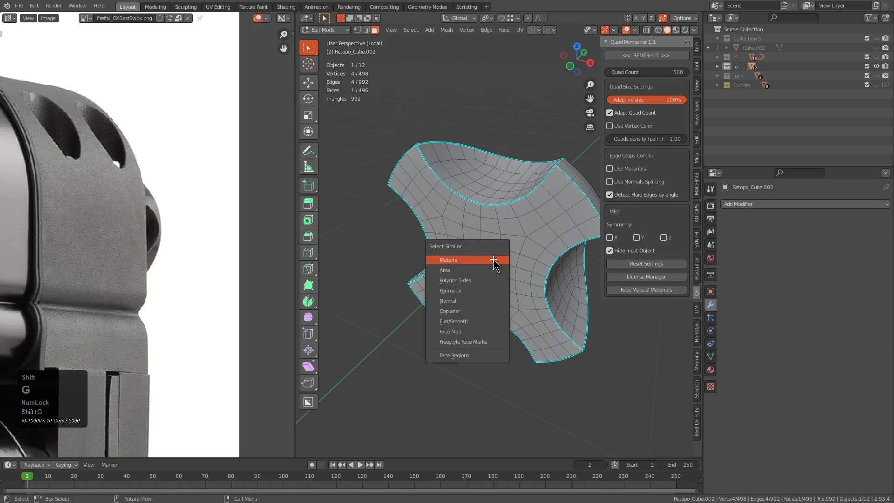
click(466, 311)
key(x)
click(477, 275)
middle_drag(477, 274, 447, 235)
Select the whole low-poly dome mesh and unwrap it.
key(a)
key(u)
click(447, 235)
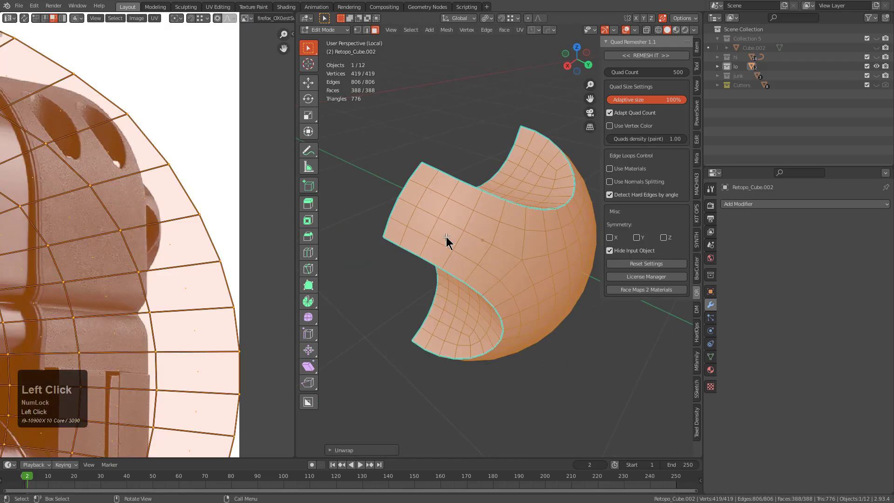
Display the Color Grid image behind the dome's UV layout in the UV editor.
scroll(102, 251, down, 3)
middle_drag(101, 250, 243, 236)
scroll(138, 225, down, 2)
middle_drag(138, 225, 210, 219)
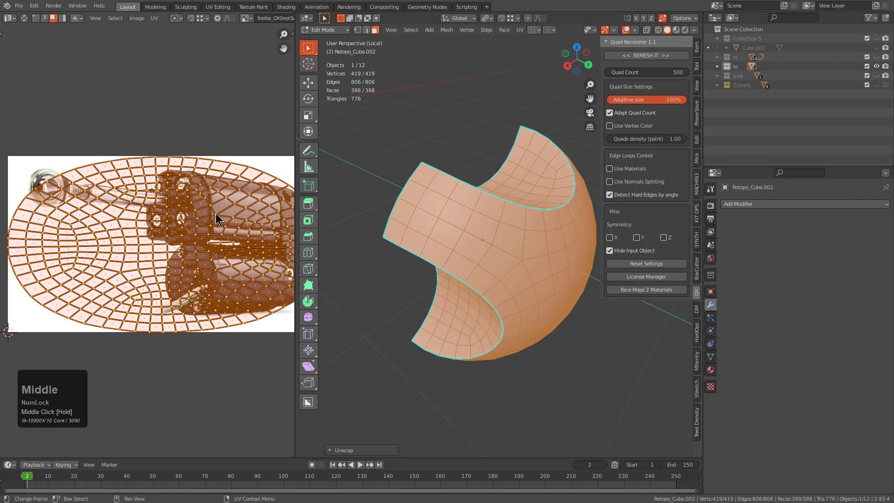
scroll(216, 213, down, 1)
click(246, 18)
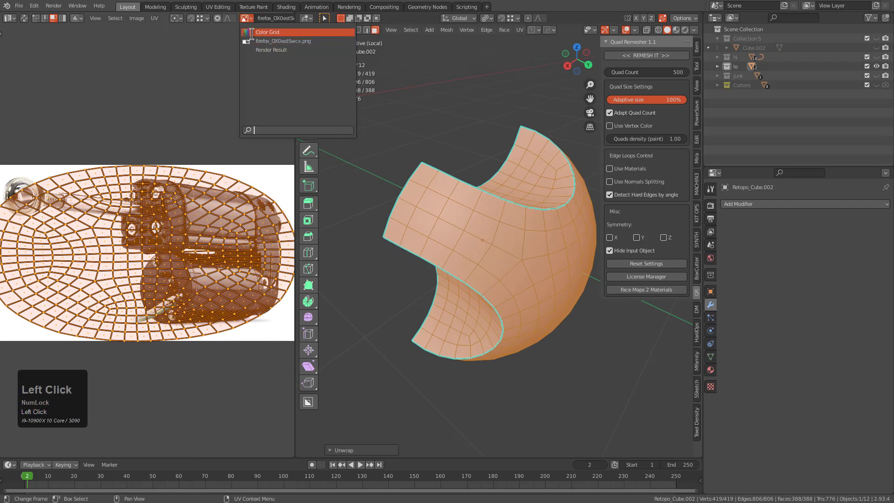
click(260, 32)
scroll(173, 209, up, 3)
middle_drag(445, 208, 436, 241)
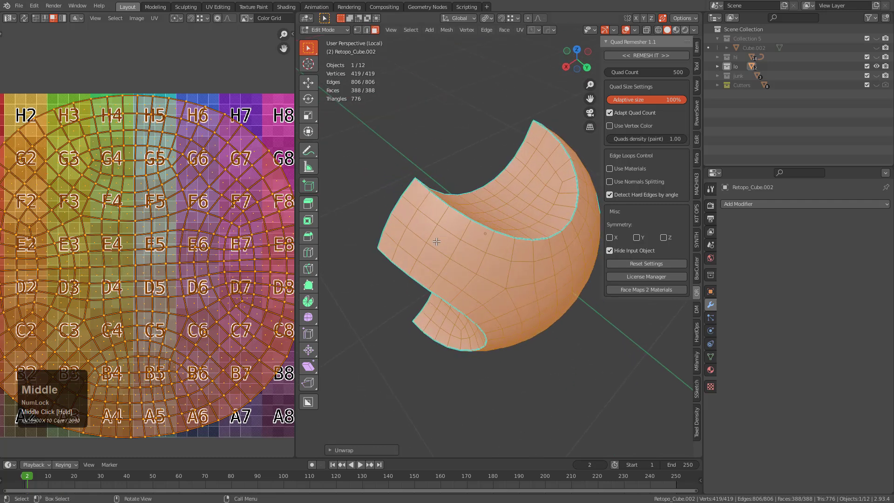
Leave edit mode and local view on the low-poly dome and clear the selection.
scroll(243, 247, down, 3)
key(Tab)
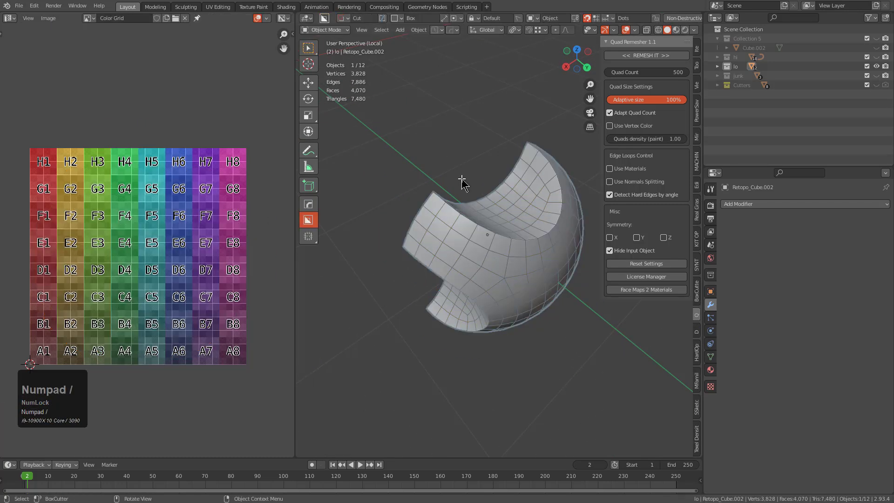
scroll(465, 180, up, 3)
click(483, 173)
shift+click(483, 172)
key(ctrl+l)
click(482, 172)
key(alt+a)
Select all the low-poly parts, open them together in edit mode, and deselect all their UVs.
click(509, 242)
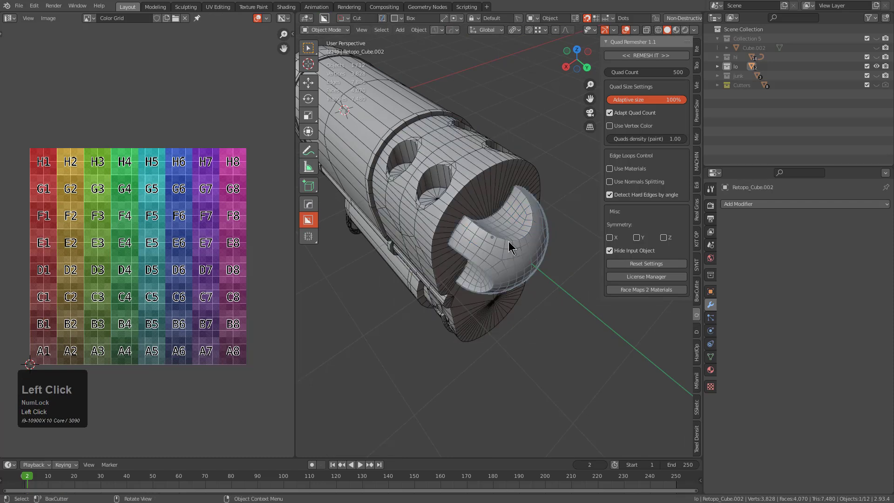
key(a)
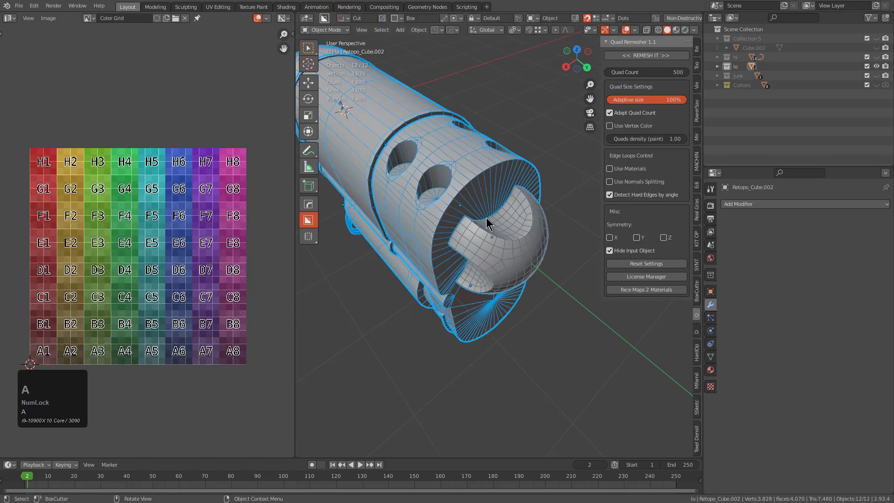
key(Tab)
key(alt+a)
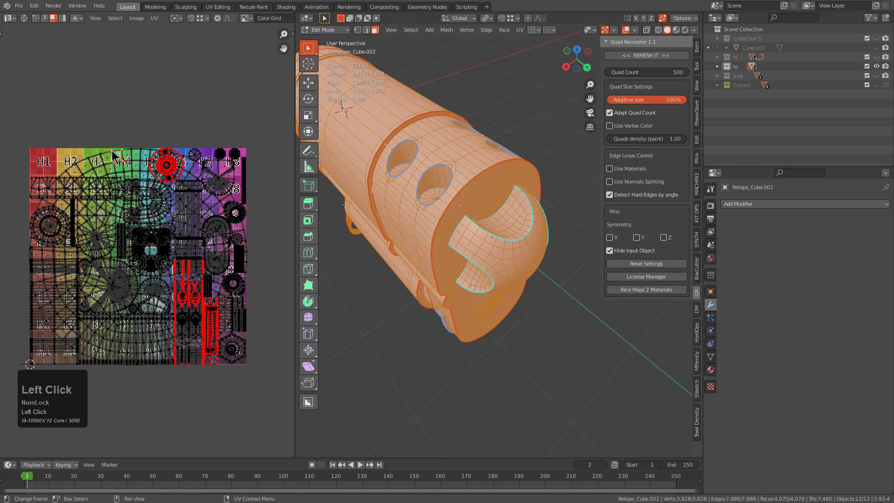
Select the dome's UV island, scale it down and move it into the free area around grid cell H4.
key(l)
key(s)
click(132, 228)
scroll(234, 214, up, 2)
key(g)
middle_drag(129, 225, 154, 237)
scroll(246, 227, up, 4)
click(284, 221)
key(g)
click(200, 228)
Fine-tune the dome island's scale and position to fill the gap at cell H4 without overlaps, and deselect it.
key(s)
click(205, 234)
key(g)
click(199, 242)
key(s)
click(194, 238)
key(g)
click(197, 237)
key(s)
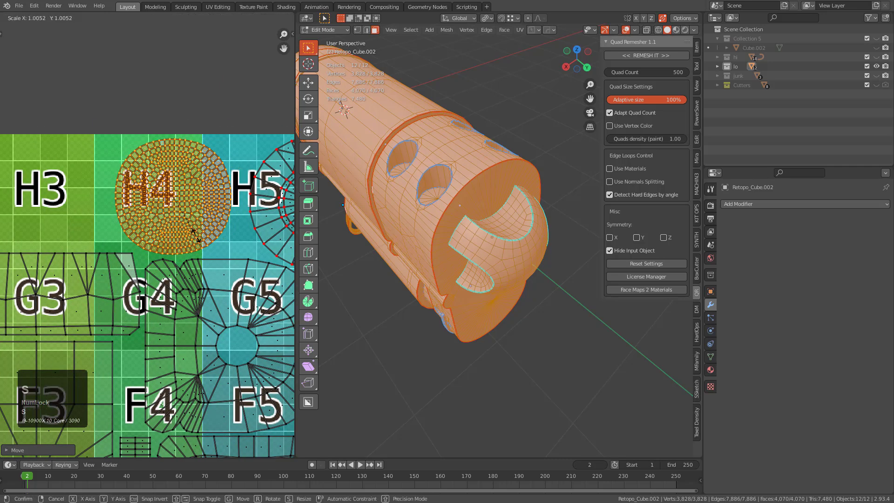
click(198, 239)
scroll(191, 237, down, 5)
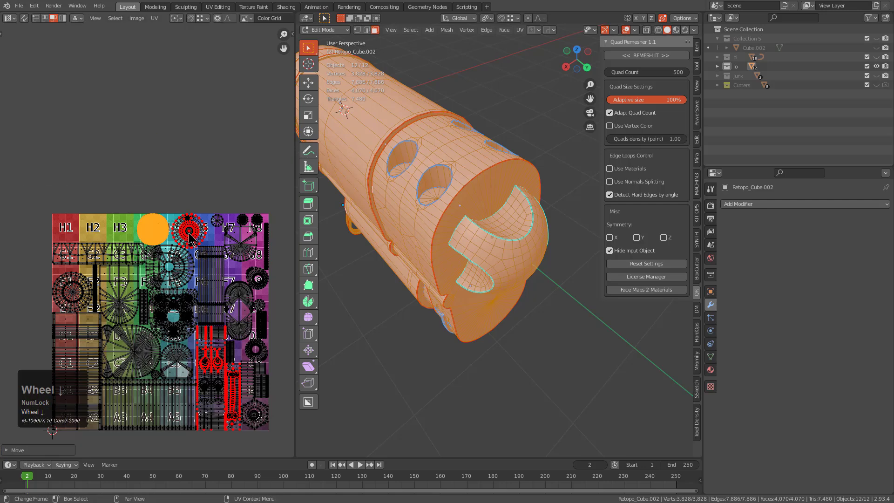
scroll(175, 255, up, 1)
key(alt+a)
middle_drag(175, 246, 177, 200)
middle_drag(107, 174, 123, 162)
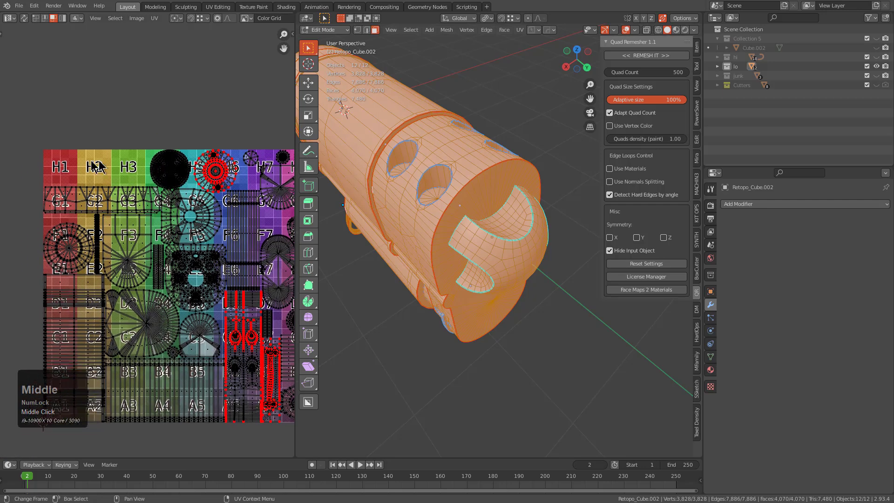
Return all low-poly parts to object mode with everything selected and export them as OBJ with HardOps.
key(Tab)
middle_drag(384, 219, 500, 208)
shift+middle_drag(461, 202, 468, 230)
scroll(487, 195, down, 3)
key(alt+a)
key(a)
scroll(486, 196, down, 4)
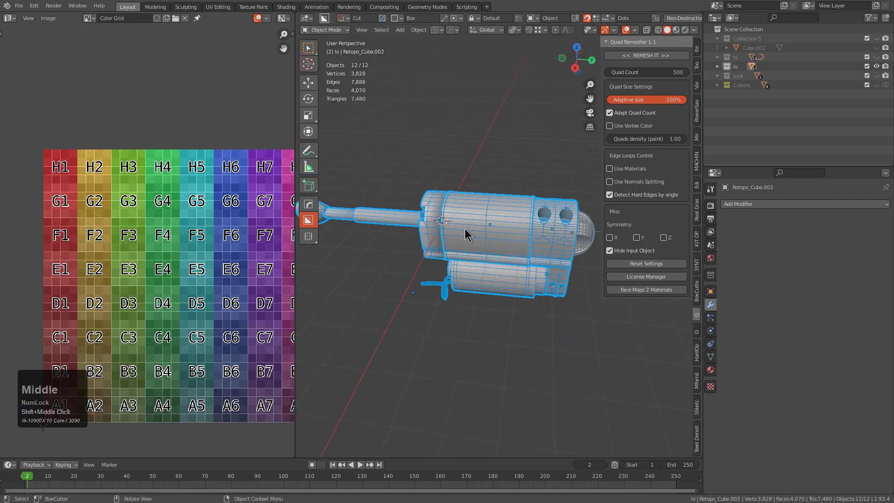
key(q)
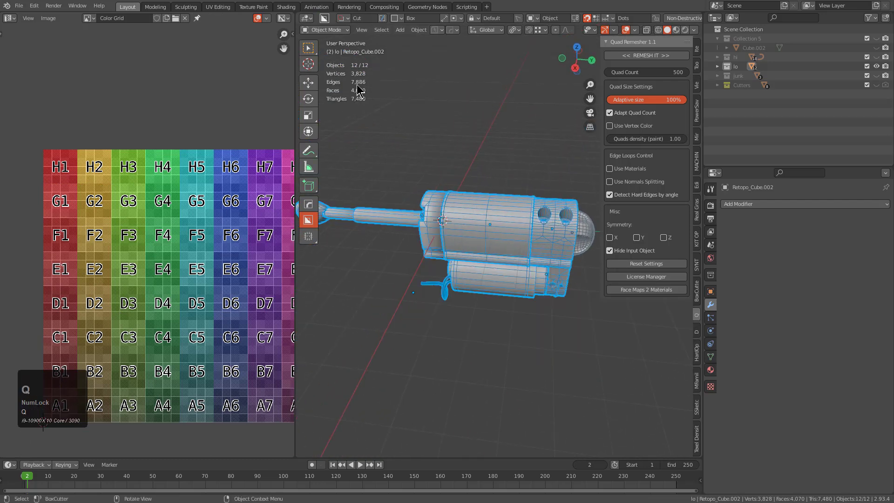
key(q)
mouse_move(419, 316)
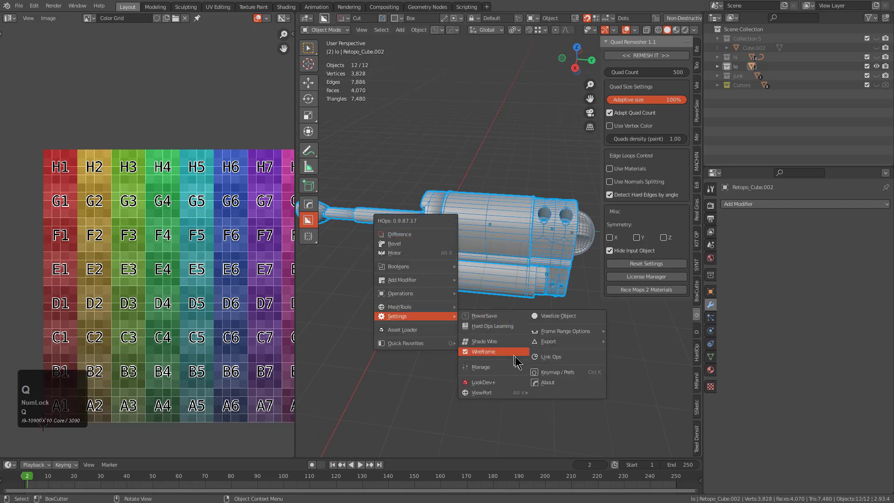
click(564, 342)
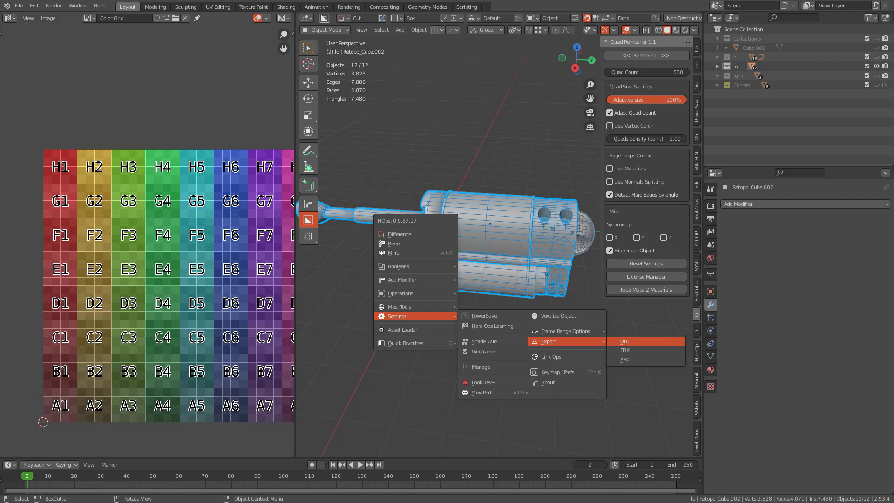
click(624, 342)
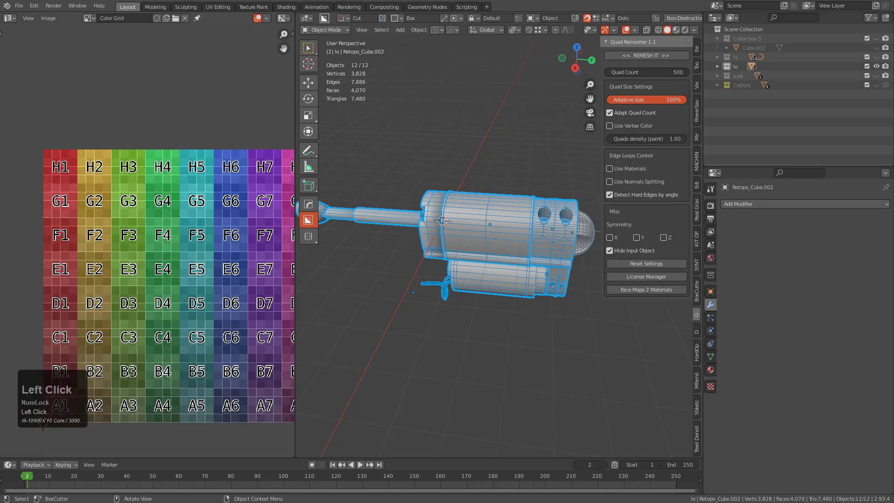
Save the file and display only the hi collection.
scroll(531, 242, up, 3)
key(ctrl+s)
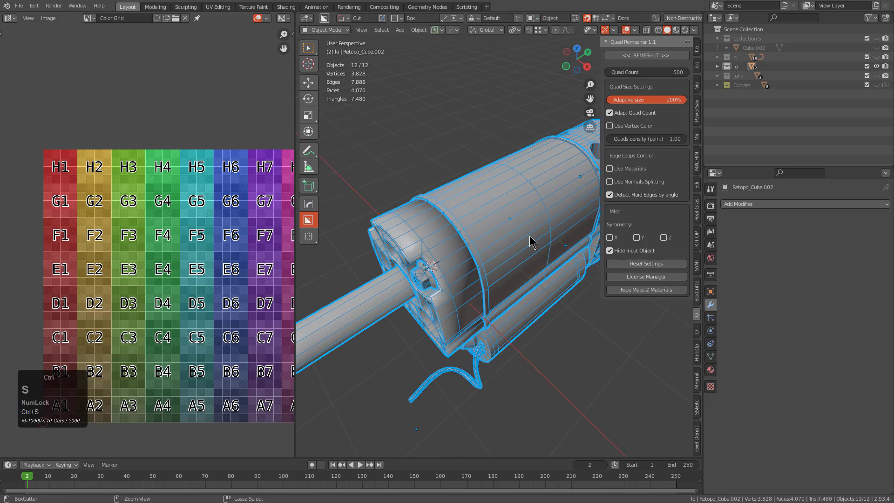
middle_drag(532, 242, 499, 241)
key(1)
key(2)
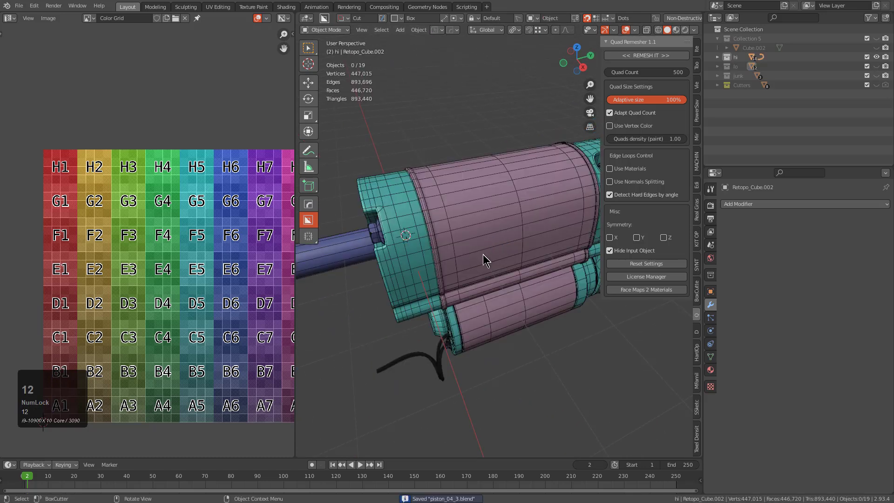
Select all the high-poly parts and export them as OBJ with HardOps.
scroll(480, 254, down, 4)
key(a)
middle_drag(475, 274, 484, 252)
scroll(430, 249, up, 3)
scroll(495, 256, down, 2)
shift+click(482, 208)
middle_drag(483, 208, 507, 235)
scroll(507, 235, up, 4)
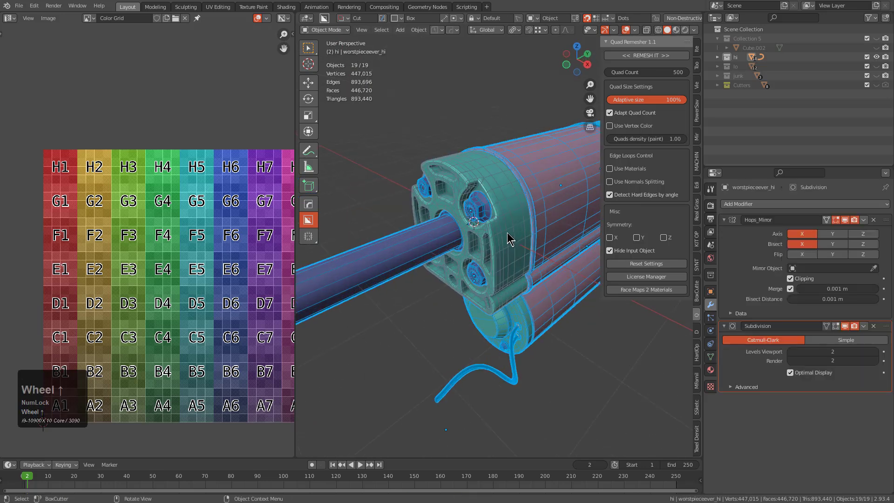
scroll(519, 232, down, 5)
key(q)
mouse_move(519, 231)
mouse_move(642, 259)
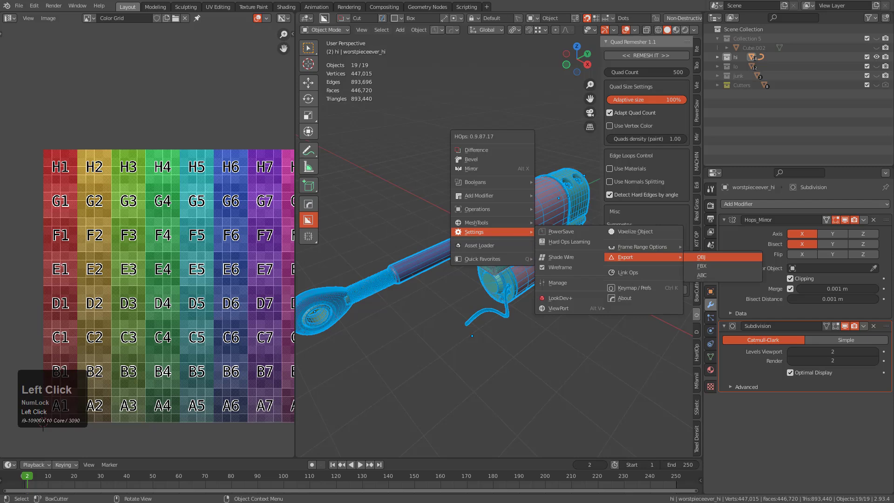
click(703, 257)
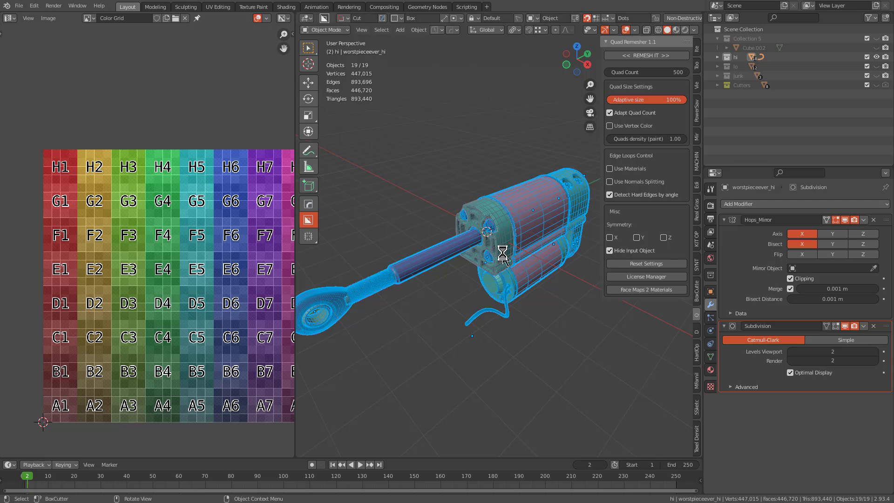
Hide the viewport's Quad Remesher sidebar and deselect all the high-poly parts.
middle_drag(526, 255, 536, 252)
key(n)
key(alt+a)
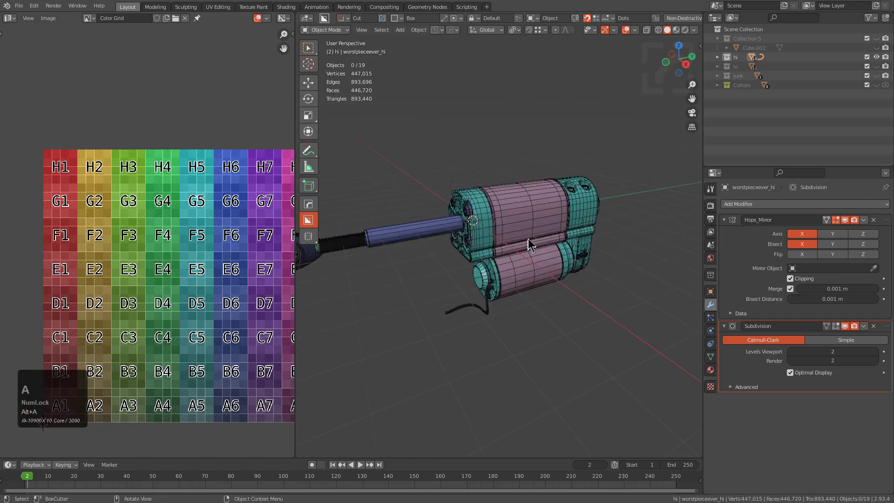
Switch the high-poly piston to material preview shading and show the viewport full screen.
scroll(562, 226, up, 4)
mouse_move(563, 225)
middle_down()
mouse_move(569, 259)
mouse_move(563, 214)
middle_up()
scroll(568, 258, up, 5)
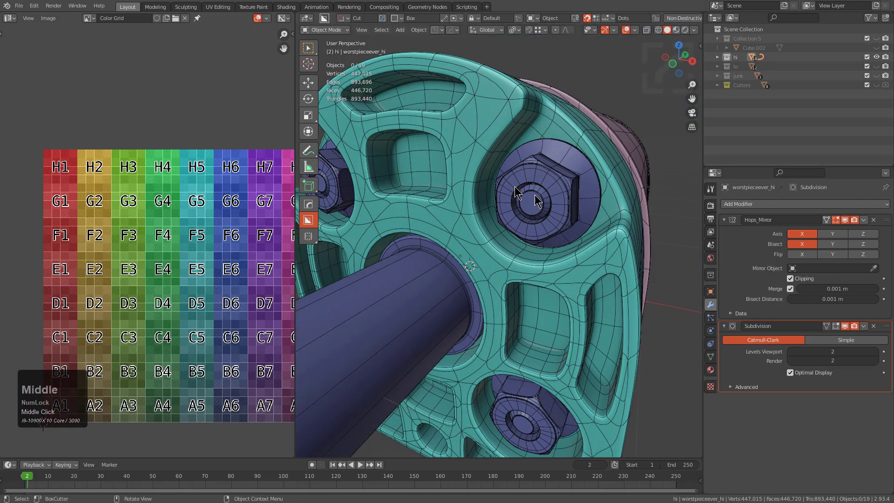
scroll(497, 329, down, 4)
middle_drag(497, 330, 438, 298)
mouse_move(438, 298)
shift+middle_down()
mouse_move(513, 279)
mouse_move(478, 286)
mouse_move(473, 275)
mouse_move(628, 135)
shift+middle_up()
scroll(468, 276, down, 2)
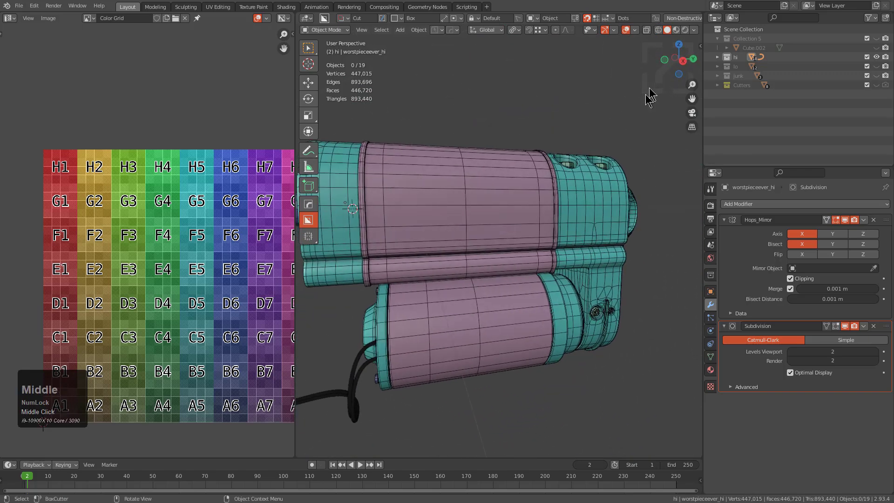
click(676, 29)
middle_drag(656, 64, 622, 219)
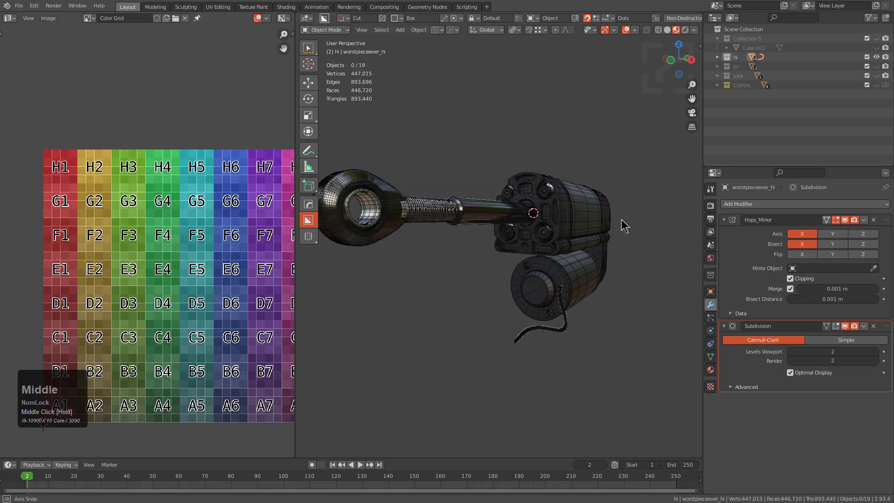
key(alt+space)
middle_drag(603, 140, 594, 152)
scroll(579, 173, down, 3)
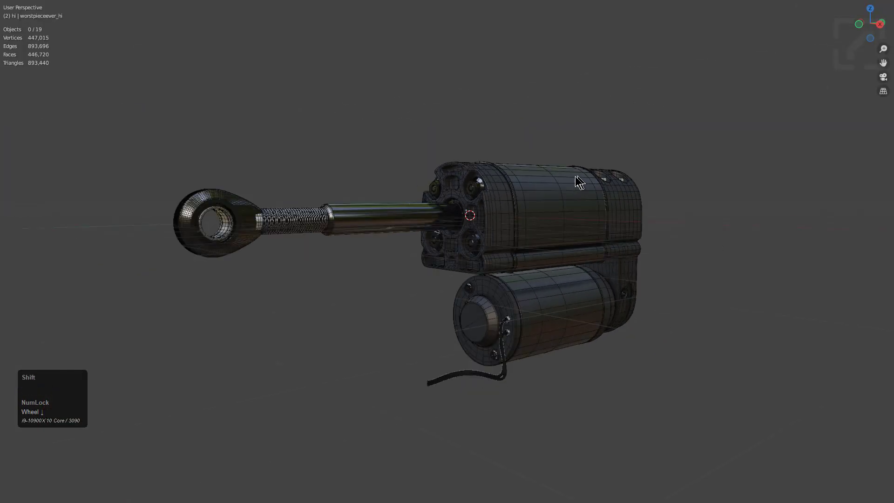
Apply a clean HardOps viewport display without overlays or wireframes and frame the whole piston.
scroll(605, 172, up, 3)
key(alt+v)
click(493, 174)
scroll(573, 183, down, 2)
shift+middle_drag(573, 183, 608, 152)
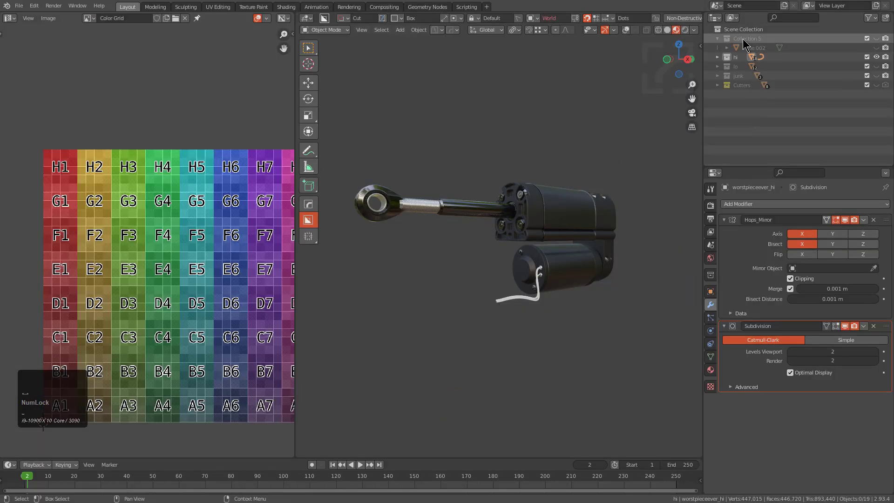
Display only Collection 5, unhide the leftover dome object Cube.002 and delete it.
key(1)
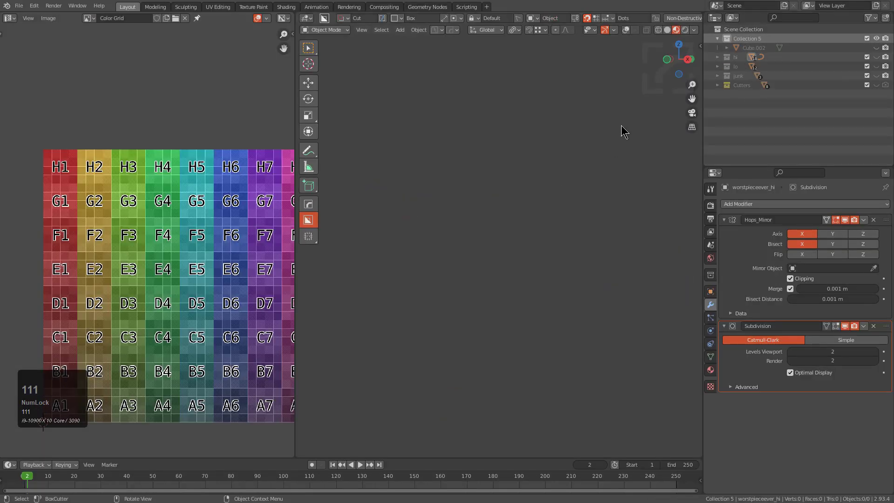
key(alt+h)
key(alt+a)
click(532, 237)
scroll(531, 236, up, 6)
key(x)
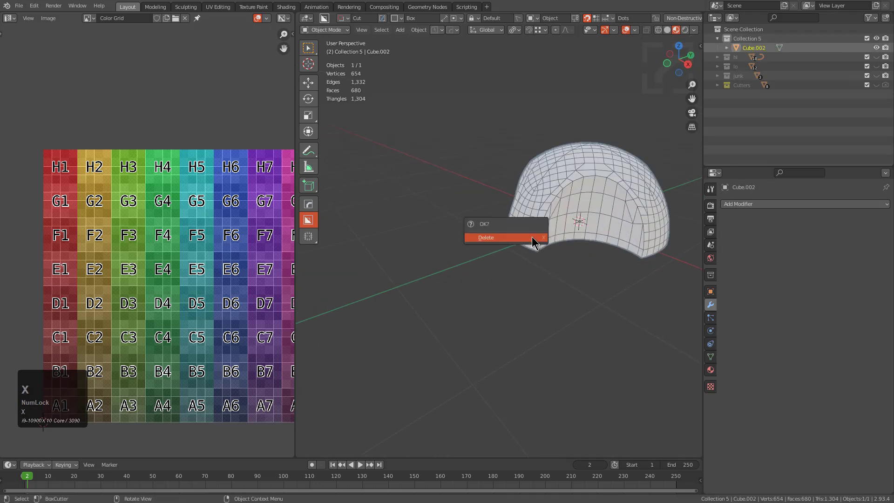
click(532, 237)
Add a mesh plane scaled up into a large ground surface and give it a new blank material.
scroll(532, 237, down, 2)
shift+middle_drag(529, 236, 499, 242)
key(shift+a)
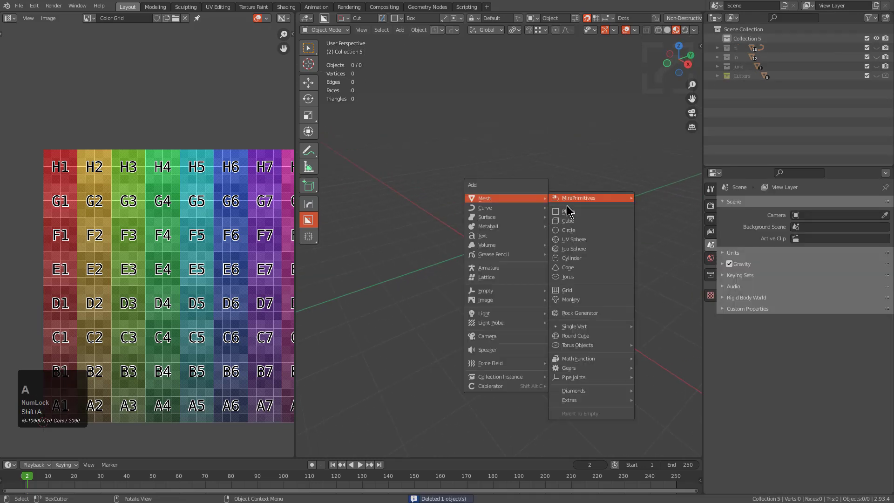
click(565, 197)
key(s)
click(489, 250)
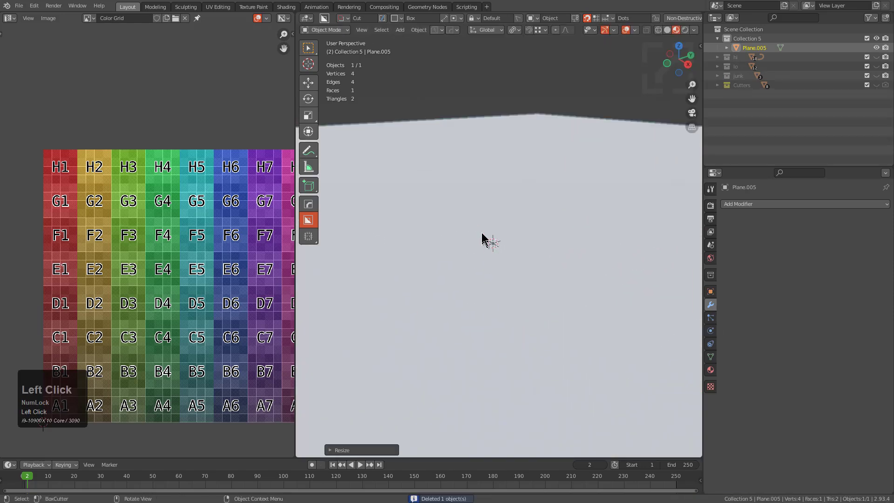
key(alt+m)
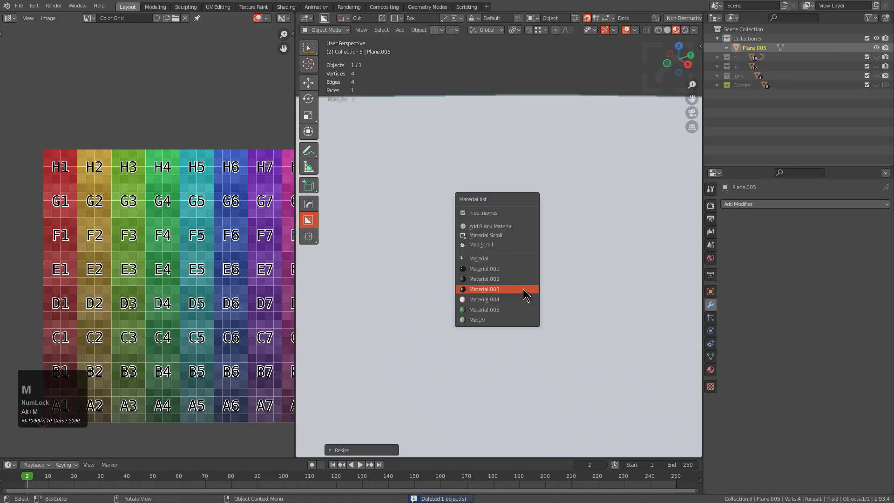
click(499, 227)
Switch to the front orthographic view and add a HardOps camera.
scroll(501, 229, up, 1)
key(KP_1)
key(KP_5)
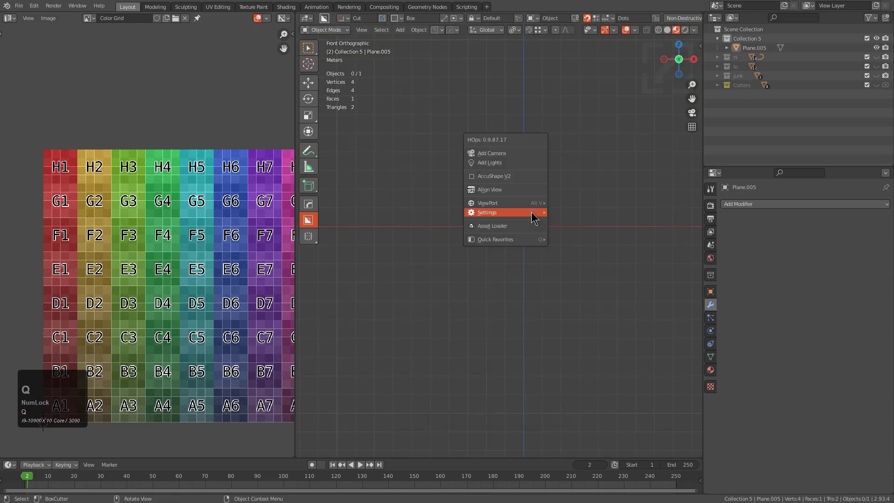
click(526, 160)
Move the camera's empty along Z to about 3.34 m and show the hi collection alongside Collection 5.
middle_drag(555, 242, 512, 293)
click(506, 246)
key(g)
key(z)
click(511, 189)
key(shift+2)
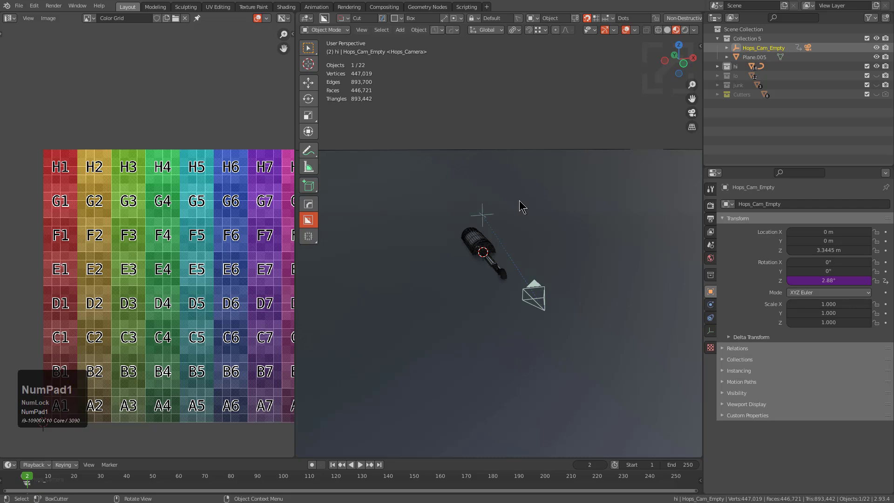
Add the ground plane to the camera empty's selection and move both along Z to below the piston.
key(KP_5)
middle_drag(556, 260, 541, 297)
shift+click(563, 277)
key(g)
key(z)
click(575, 306)
Fine-tune the height of the plane and camera empty so the plane sits just beneath the cable, and deselect everything.
scroll(561, 247, up, 5)
scroll(541, 297, up, 5)
key(g)
key(z)
click(545, 277)
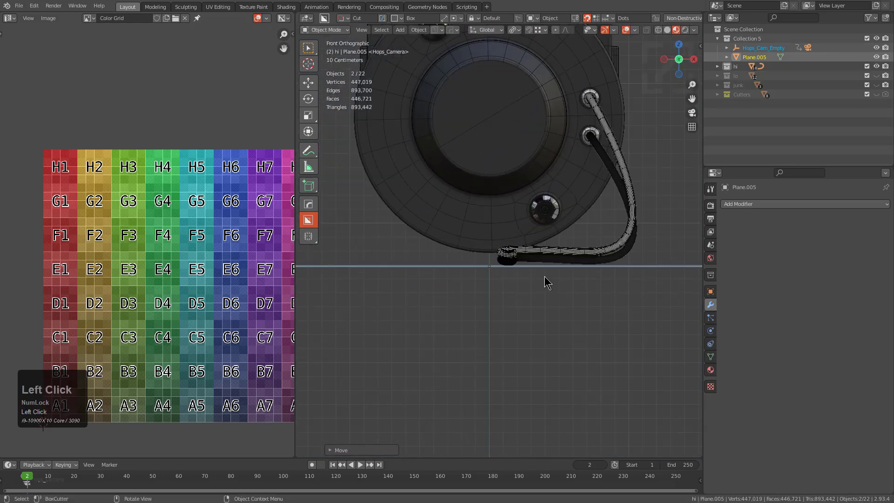
scroll(544, 279, down, 8)
mouse_move(513, 255)
middle_down()
mouse_move(532, 286)
mouse_move(521, 271)
middle_up()
key(alt+a)
scroll(532, 285, down, 2)
shift+scroll(498, 212, down, 3)
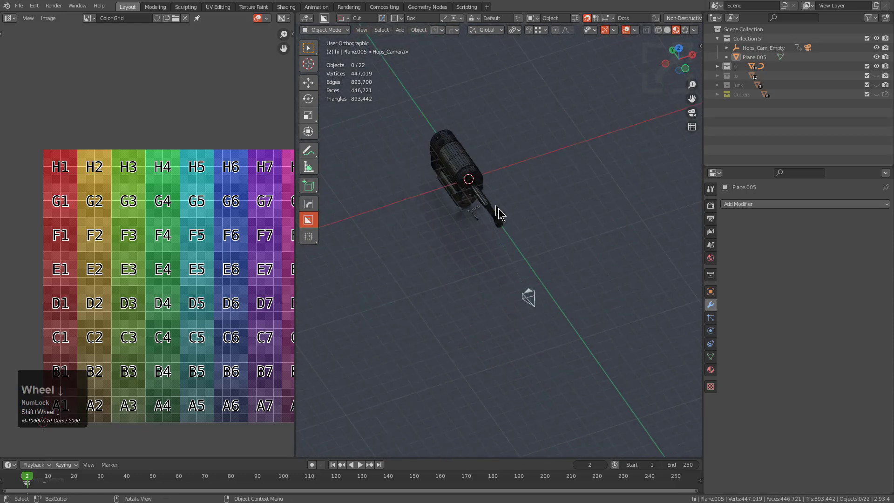
Select the camera and, from the top view, move it beside the piston to about X -17.33 m, Y 1.31 m, and look through it.
click(533, 305)
key(KP_7)
scroll(577, 333, down, 2)
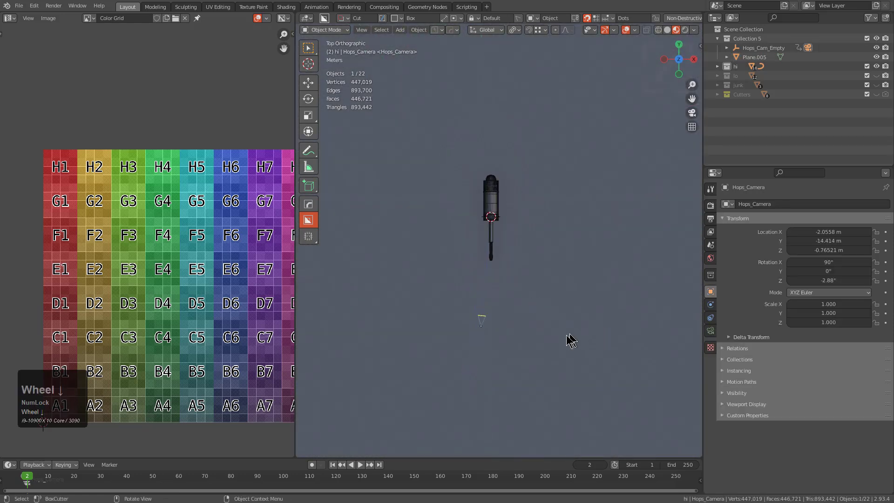
key(g)
click(460, 250)
key(KP_0)
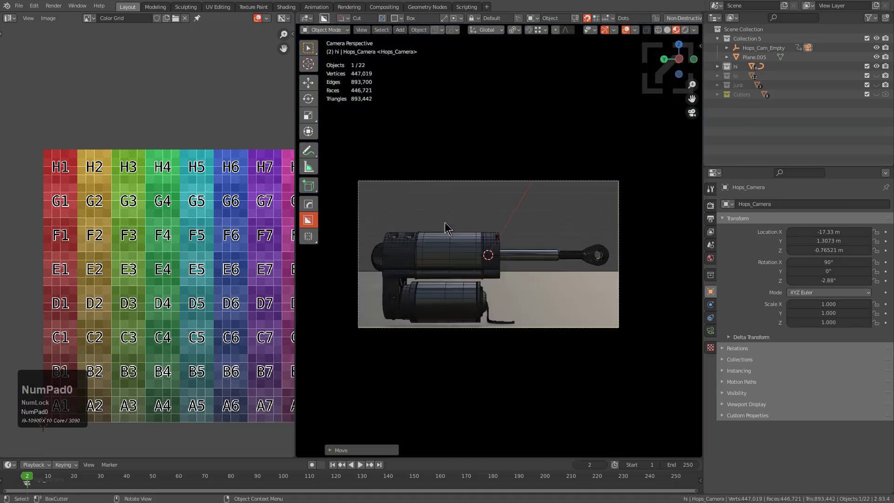
scroll(469, 221, up, 1)
shift+middle_drag(494, 260, 519, 234)
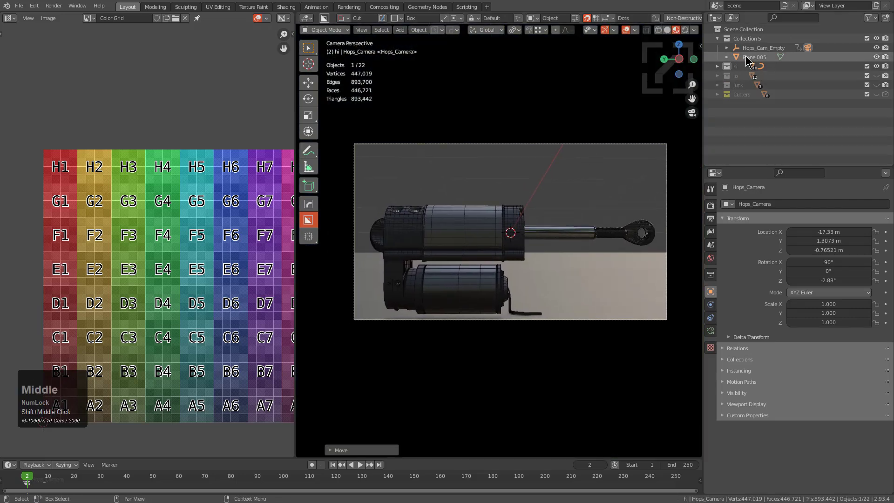
Move the camera's empty and scale it to about 1.078 so the whole piston sits inside the camera frame.
click(759, 48)
key(g)
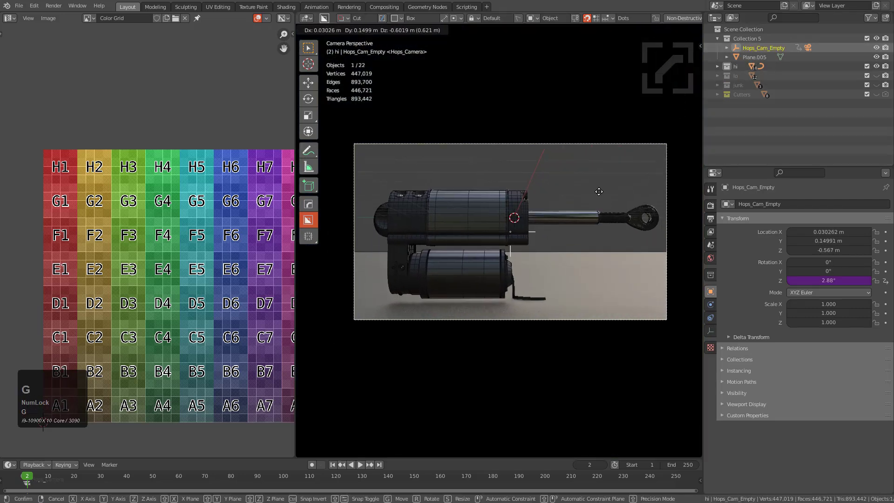
click(599, 192)
key(s)
click(667, 311)
key(s)
click(606, 297)
key(g)
click(608, 295)
key(s)
right_click(619, 305)
key(s)
click(614, 299)
key(g)
click(608, 297)
Select the ground plane and extrude its edge behind the piston upward along Z to form a backdrop wall.
click(574, 300)
key(s)
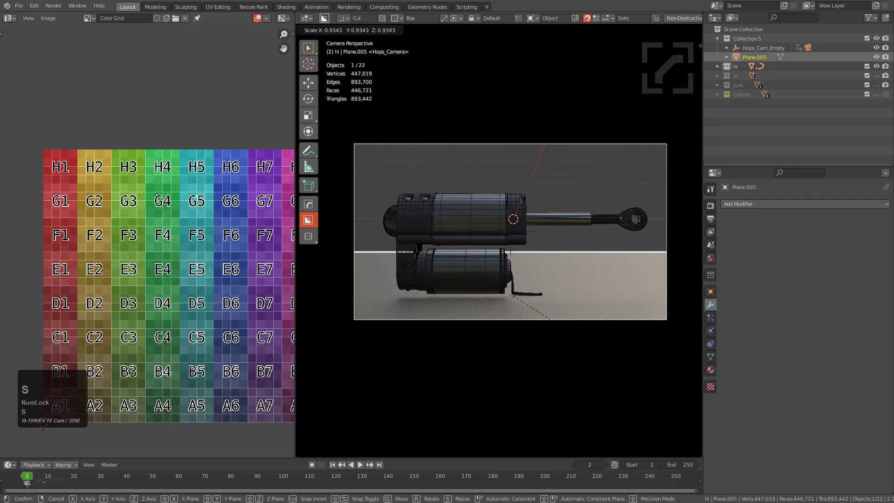
right_click(560, 318)
middle_drag(564, 290, 544, 297)
scroll(543, 296, down, 16)
key(Tab)
middle_drag(536, 254, 502, 280)
scroll(536, 252, up, 2)
key(2)
click(629, 187)
scroll(550, 254, down, 1)
middle_drag(542, 259, 557, 239)
key(e)
key(z)
click(572, 119)
Bevel the edge between floor and wall into a wide, multi-segment curve and return to Object Mode.
middle_drag(592, 194, 536, 289)
key(ctrl+b)
scroll(654, 391, up, 1)
scroll(659, 394, up, 10)
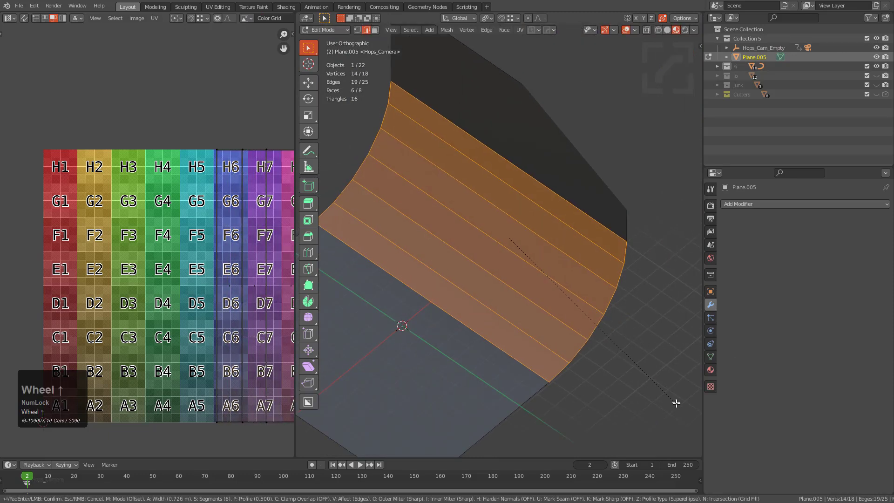
click(671, 398)
key(Tab)
Sharpen the backdrop plane with HardOps and give it a Subdivision modifier at level 2.
key(q)
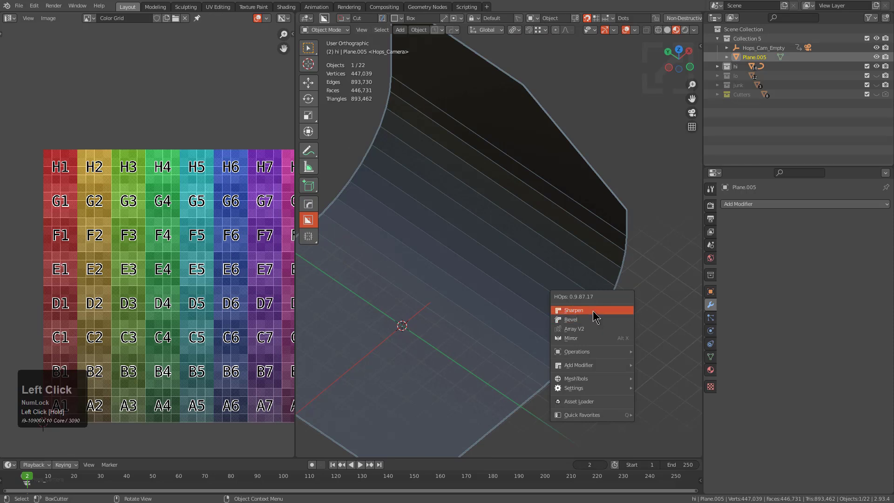
click(594, 312)
key(Tab)
key(a)
key(alt+a)
key(q)
click(572, 287)
key(Tab)
key(ctrl+2)
Parent the backdrop plane to Hops_Cam_Empty and return to the camera view.
middle_drag(565, 294, 539, 261)
scroll(505, 263, up, 3)
scroll(522, 320, up, 5)
scroll(539, 229, up, 8)
shift+middle_drag(560, 217, 521, 303)
scroll(521, 303, up, 1)
drag(752, 57, 766, 45)
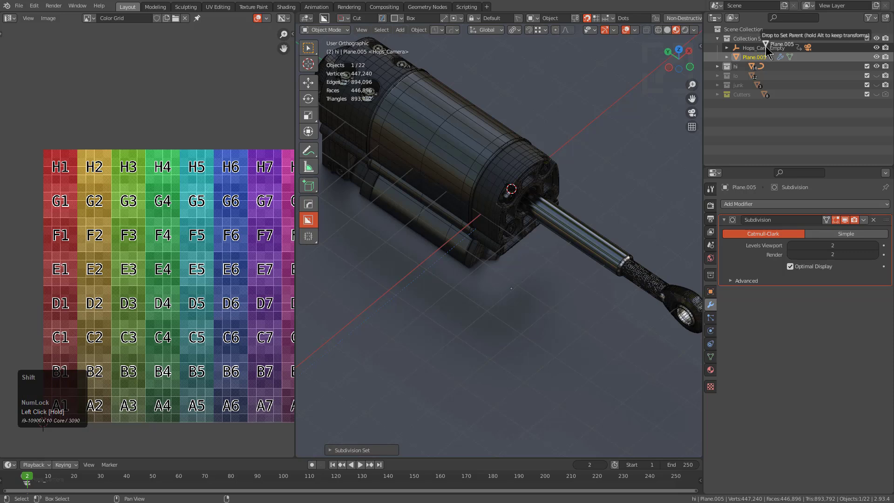
drag(766, 48, 767, 50)
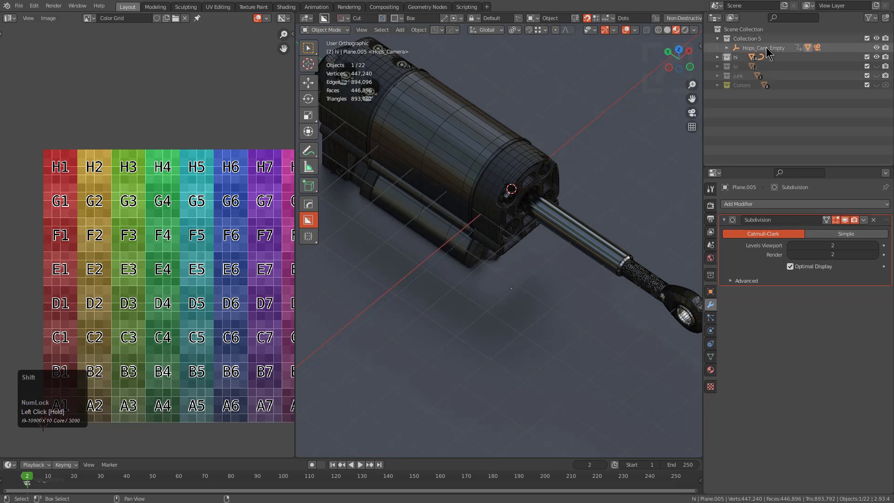
scroll(519, 189, down, 3)
middle_drag(519, 189, 518, 199)
scroll(501, 205, down, 4)
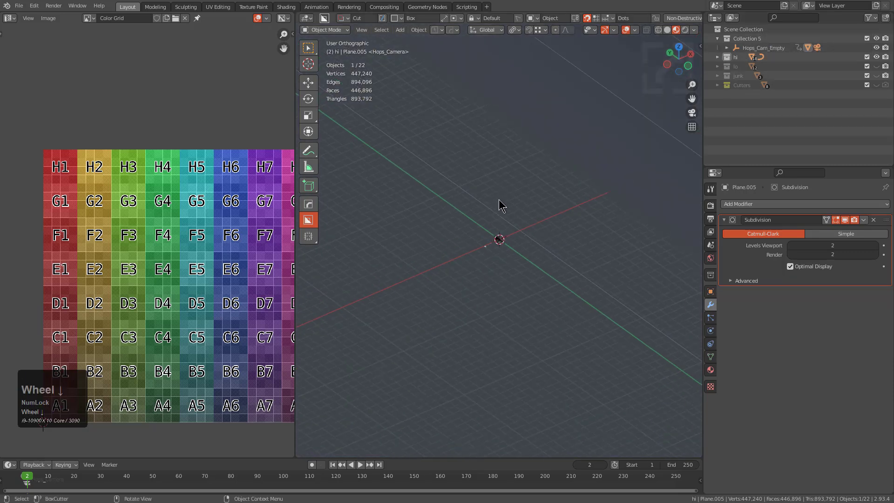
key(KP_0)
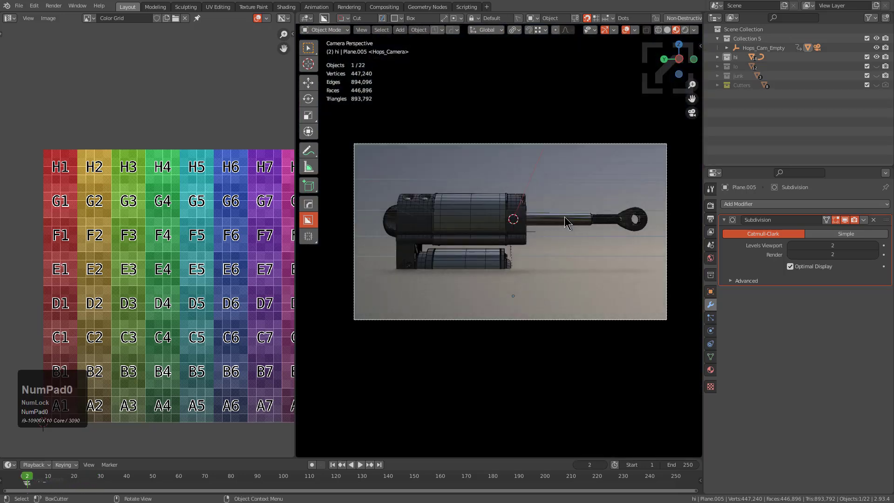
Move Hops_Cam_Empty down along Z to about -1.69 m to bring the backdrop floor below the cable.
scroll(564, 216, up, 3)
key(shift+space)
key(Escape)
click(772, 52)
scroll(502, 225, down, 3)
shift+middle_drag(502, 225, 550, 206)
key(g)
key(z)
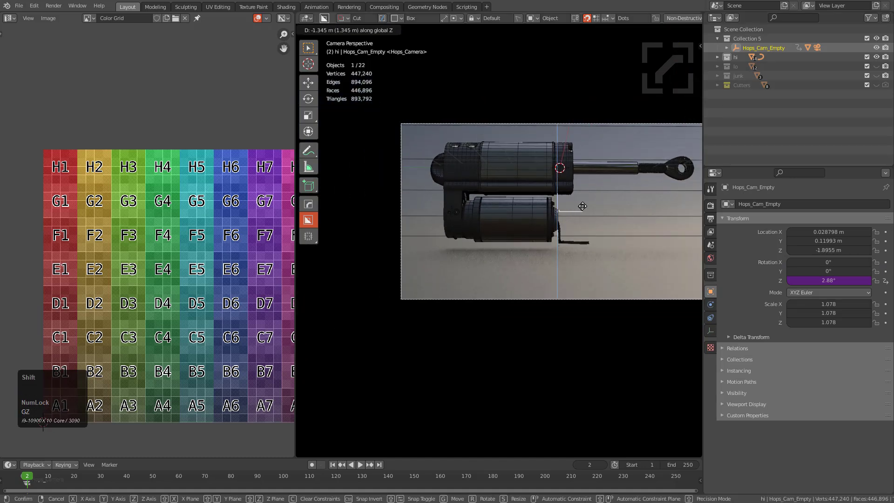
click(588, 177)
Fine-tune Hops_Cam_Empty's height to about -1.72 m so the floor lies just beneath the cable.
scroll(587, 178, up, 8)
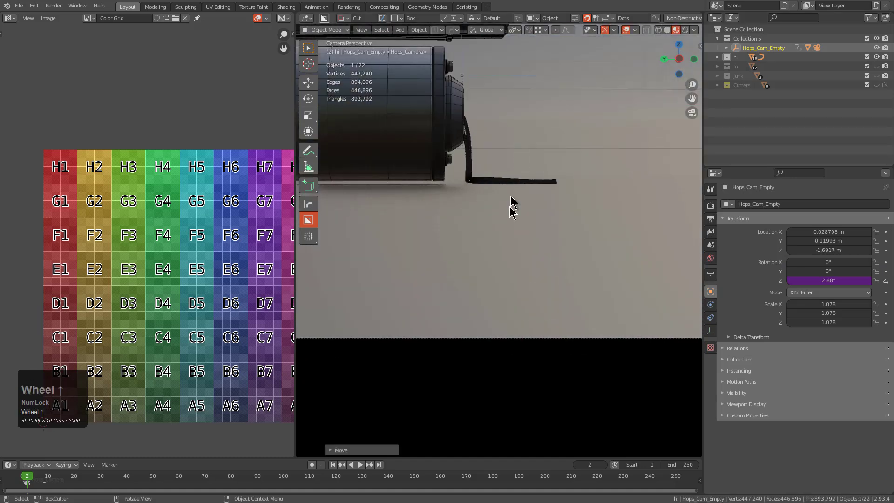
key(g)
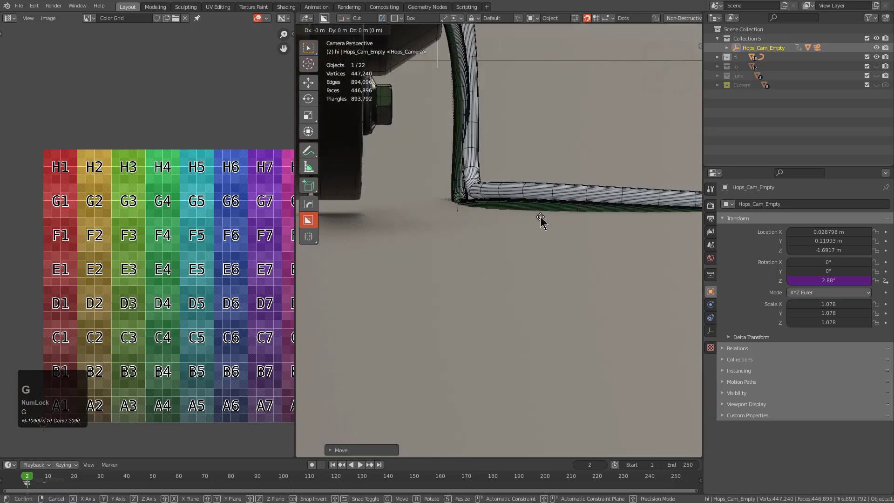
key(z)
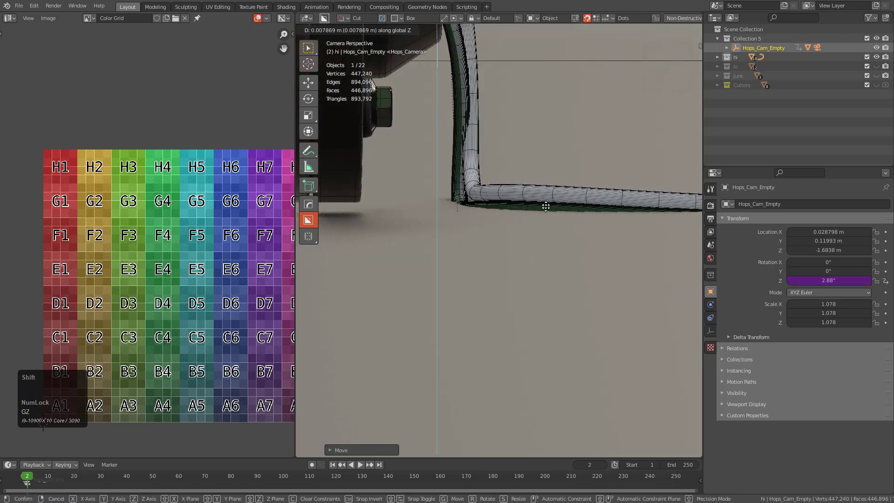
click(560, 282)
scroll(541, 270, down, 6)
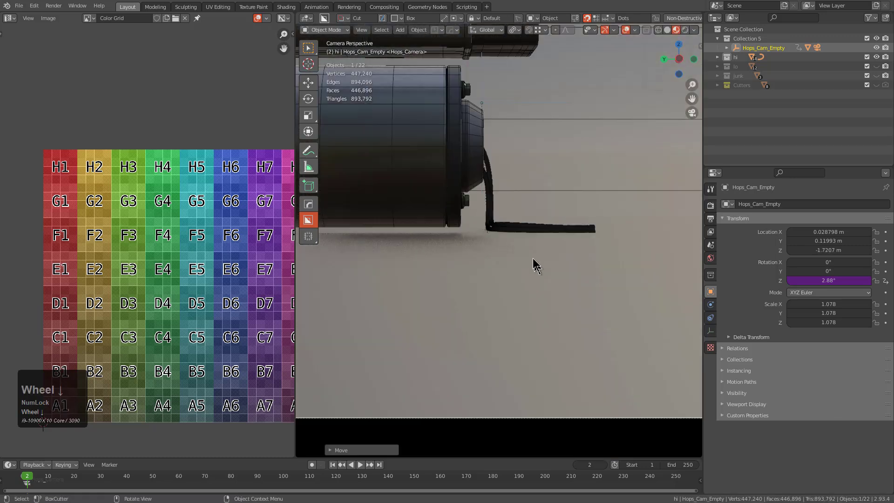
Turn off the viewport's wireframe overlay and deselect everything.
key(alt+a)
click(580, 150)
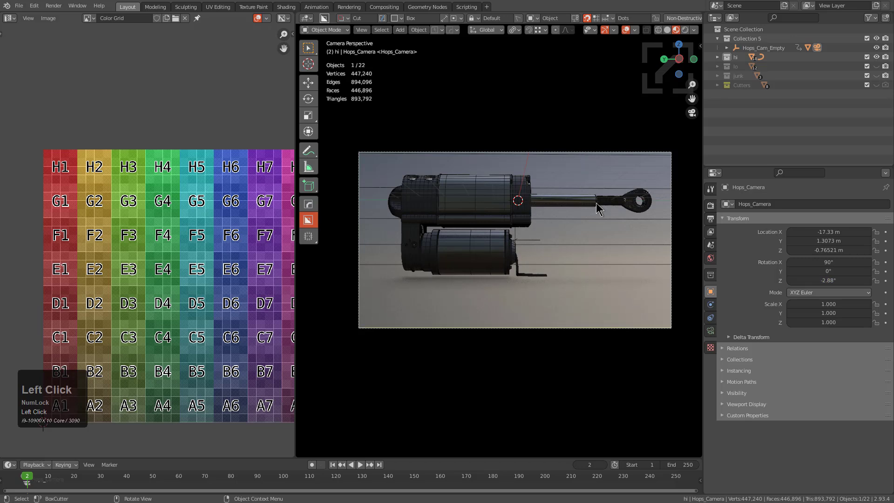
key(g)
right_click(593, 175)
key(alt+v)
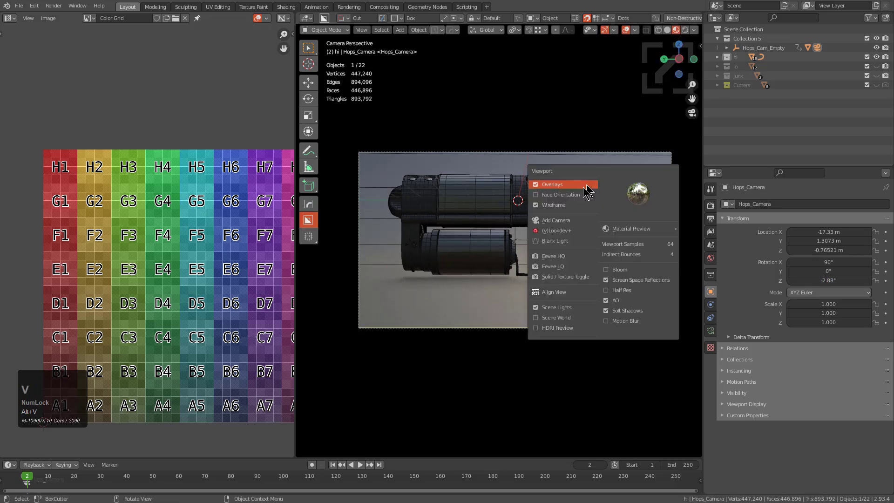
click(569, 203)
key(alt+a)
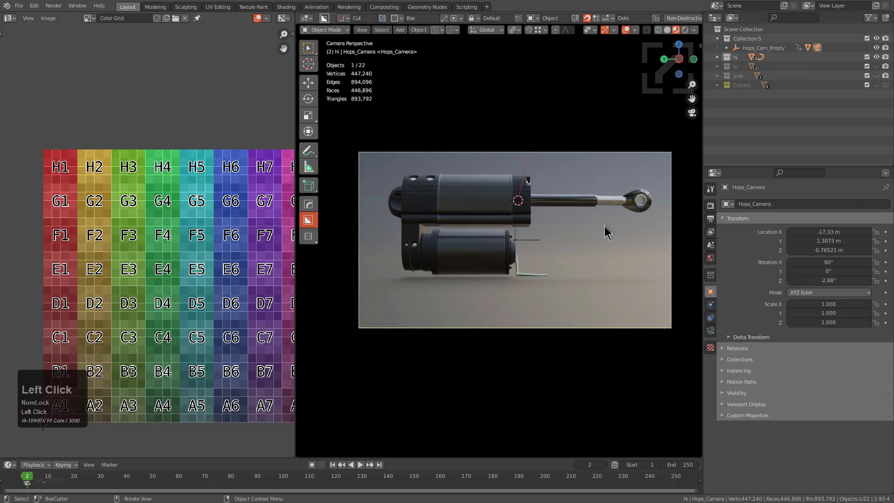
key(g)
key(z)
click(532, 240)
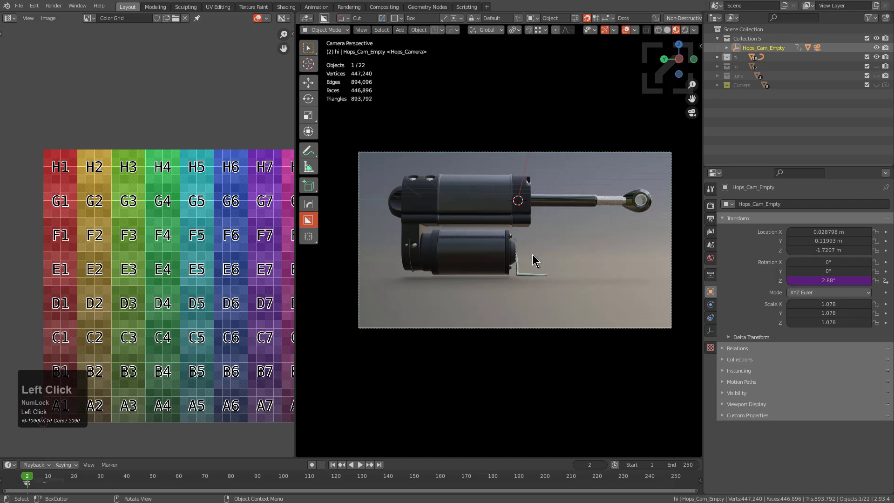
key(g)
key(z)
right_click(543, 286)
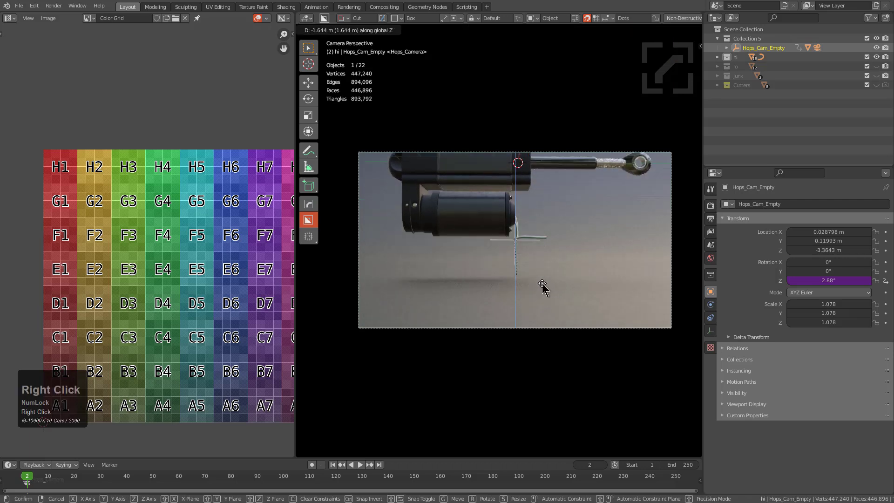
Clear the backdrop plane's parent while keeping its transformation.
click(566, 285)
key(alt+p)
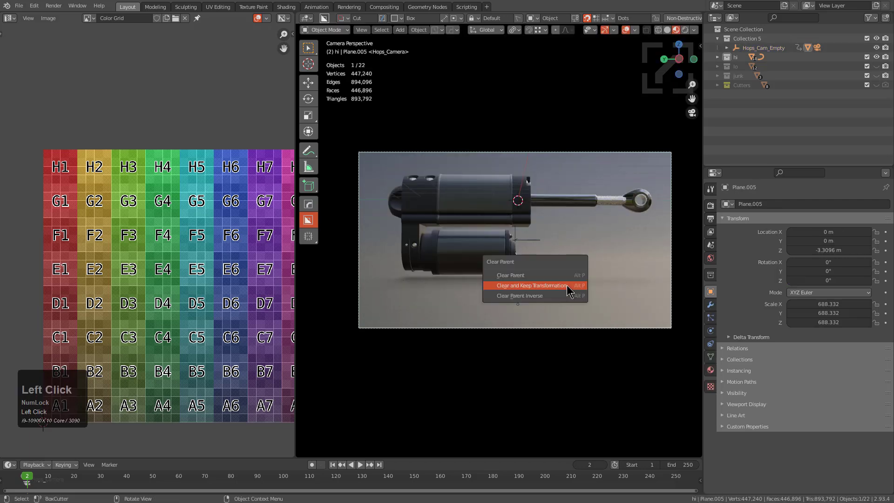
click(567, 285)
Reposition Hops_Cam_Empty and scale it to about 1.192 to centre the piston with more margin in the camera frame.
click(535, 241)
key(g)
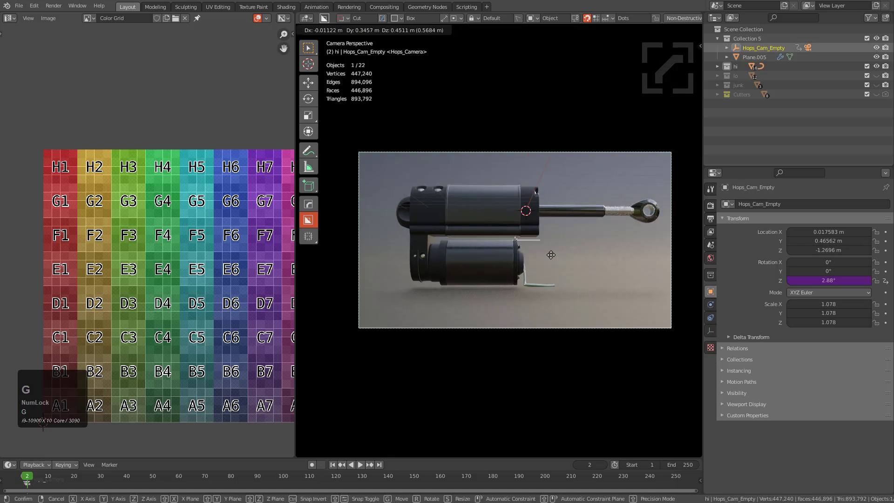
click(551, 255)
key(s)
click(563, 263)
key(g)
click(564, 263)
key(s)
click(563, 264)
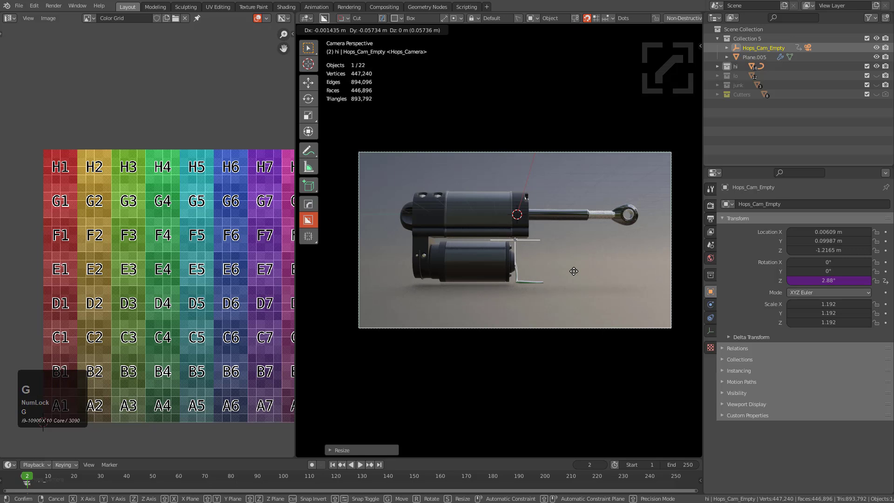
Parent the backdrop plane to Hops_Cam_Empty again.
click(752, 61)
shift+drag(753, 60, 755, 48)
scroll(518, 280, up, 1)
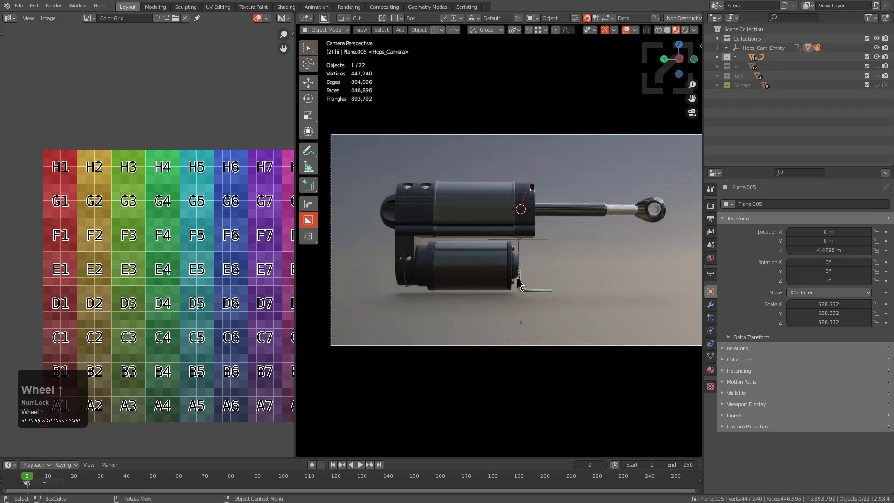
scroll(517, 278, down, 1)
Expand the camera viewport to full screen and apply the HardOps Eevee HQ render setup.
key(shift+space)
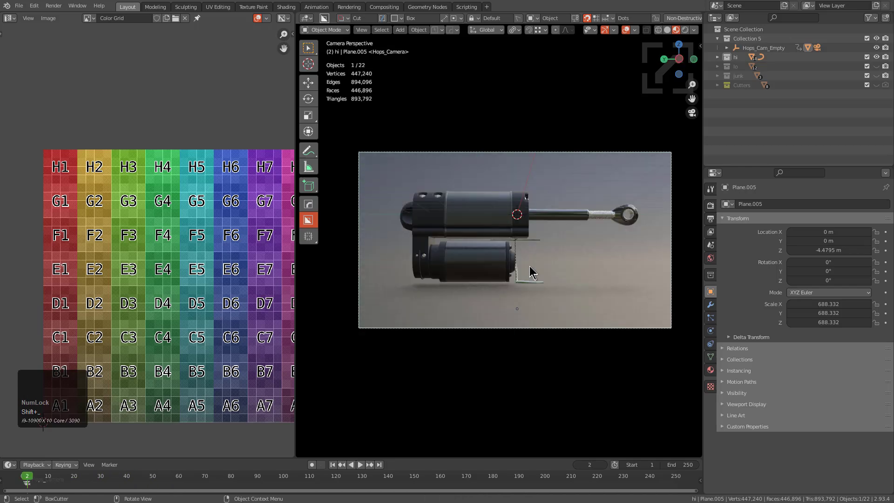
scroll(546, 251, up, 2)
key(Escape)
key(ctrl+alt+space)
scroll(568, 233, down, 1)
shift+middle_drag(590, 228, 543, 219)
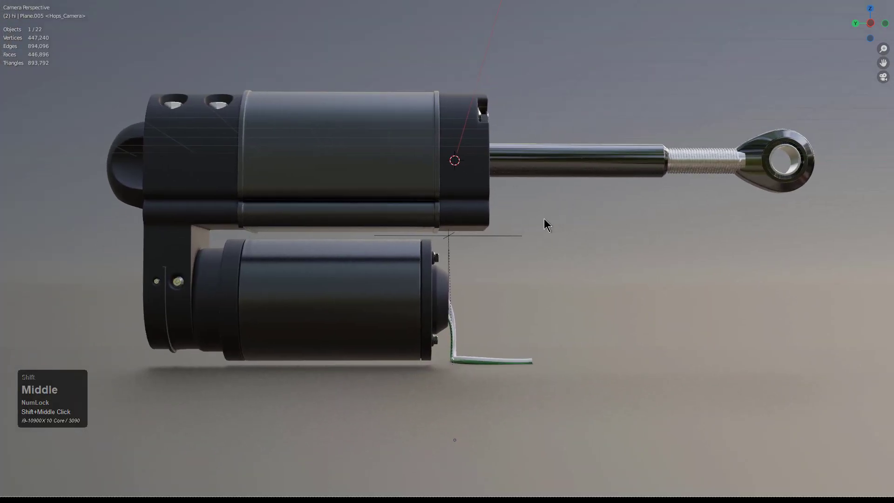
key(alt+v)
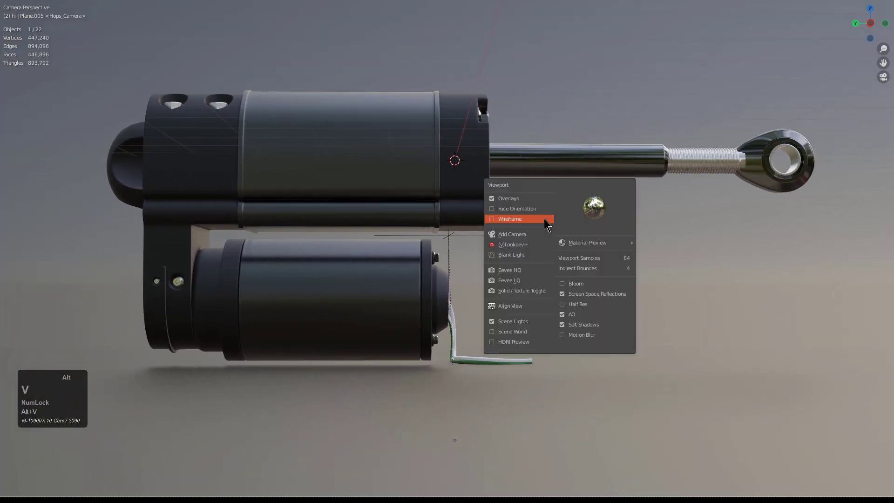
click(519, 272)
Start Lookdev+ and cycle through the environment lighting presets, settling on a dark blue-grey HDRI with its background rotated to about -136.
key(alt+v)
key(v)
key(s)
key(s)
key(s)
key(s)
key(s)
key(s)
key(s)
key(s)
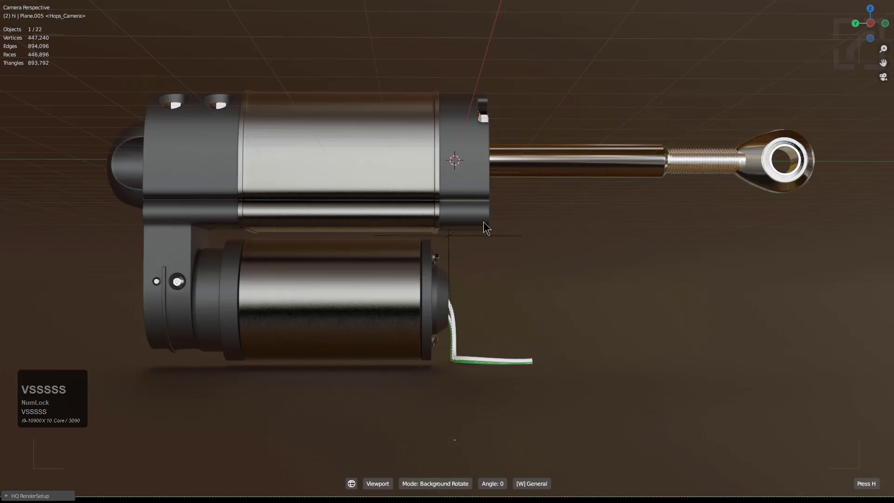
key(s)
key(a)
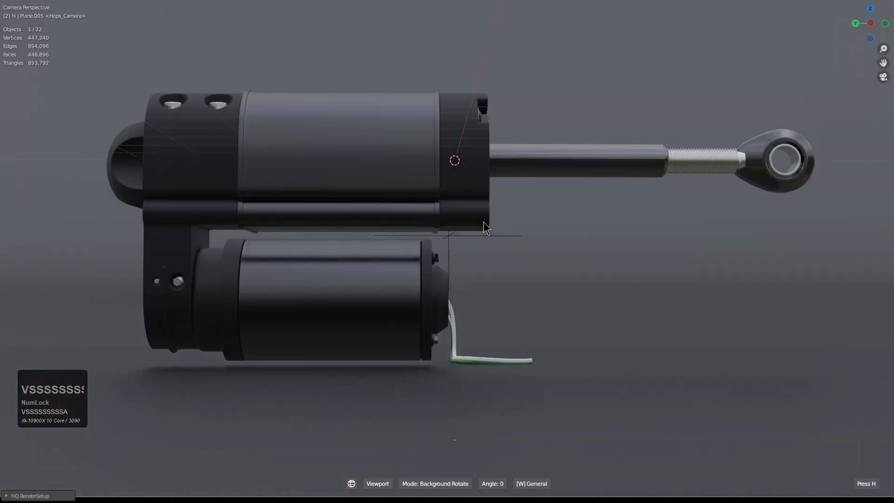
key(s)
key(s)
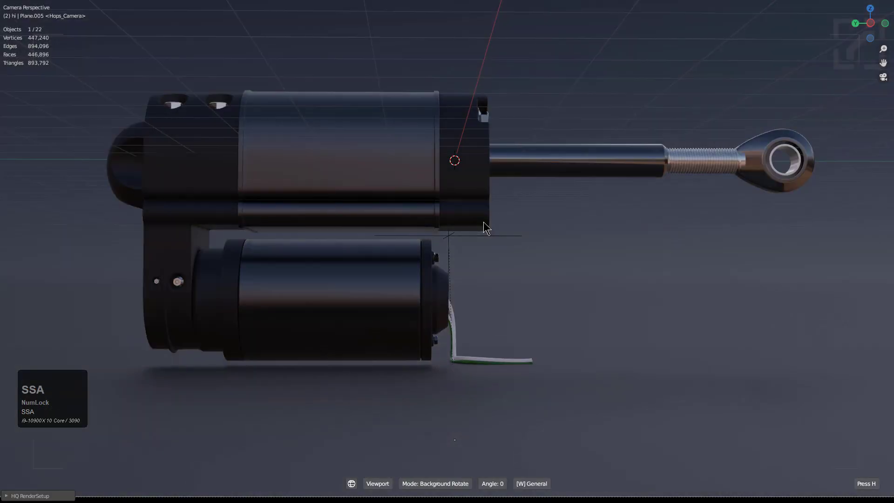
key(a)
key(a)
key(s)
key(s)
key(s)
key(s)
key(s)
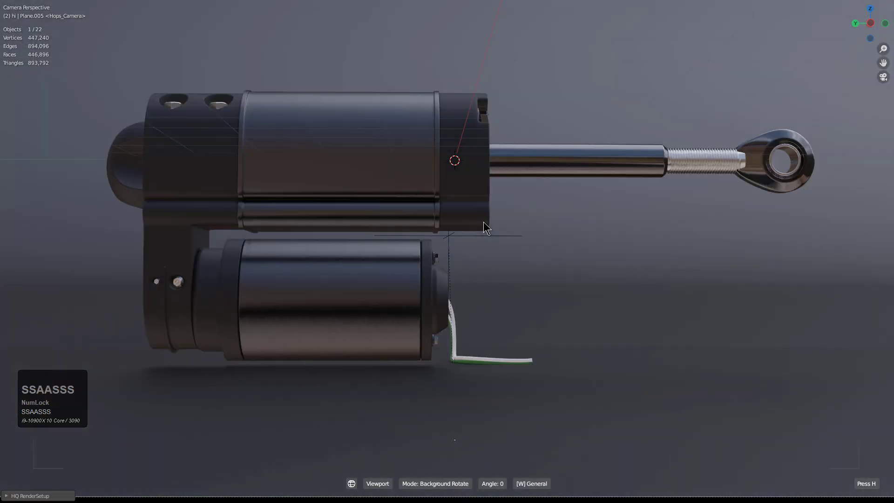
key(s)
key(s)
key(s)
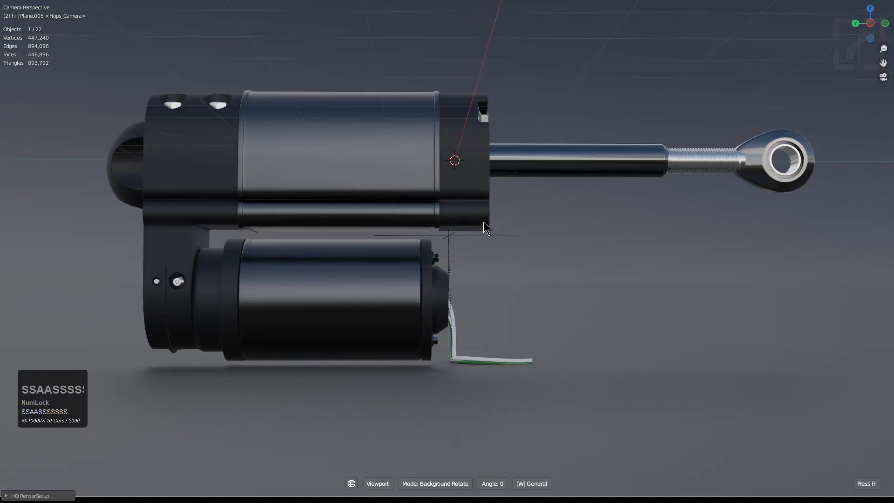
key(a)
key(a)
key(s)
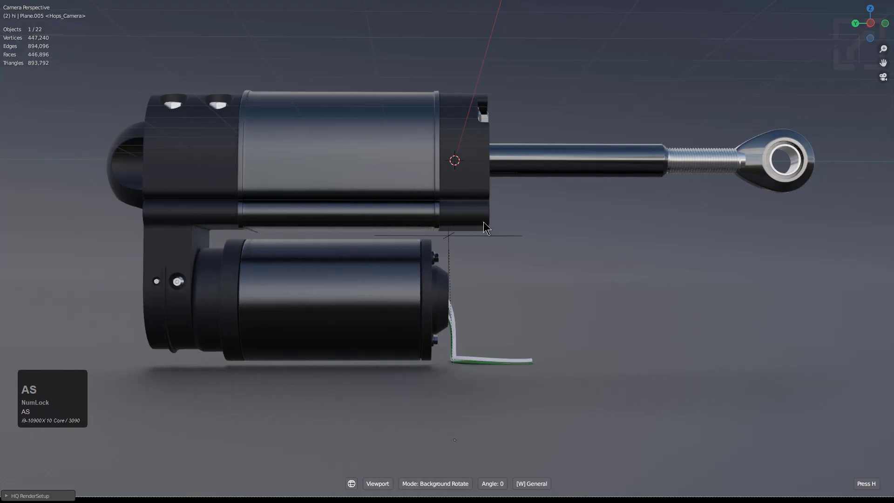
key(s)
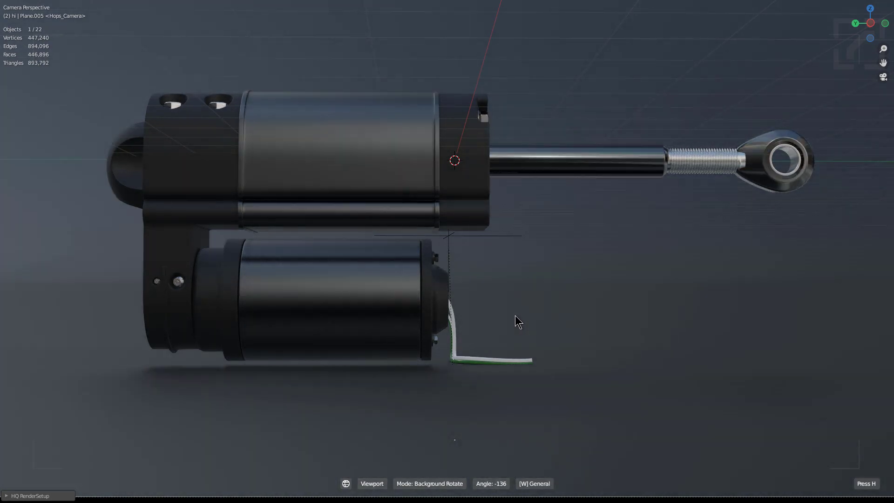
click(521, 317)
Snap the 3D cursor to Hops_Cam_Empty.
click(488, 236)
key(shift+s)
click(547, 238)
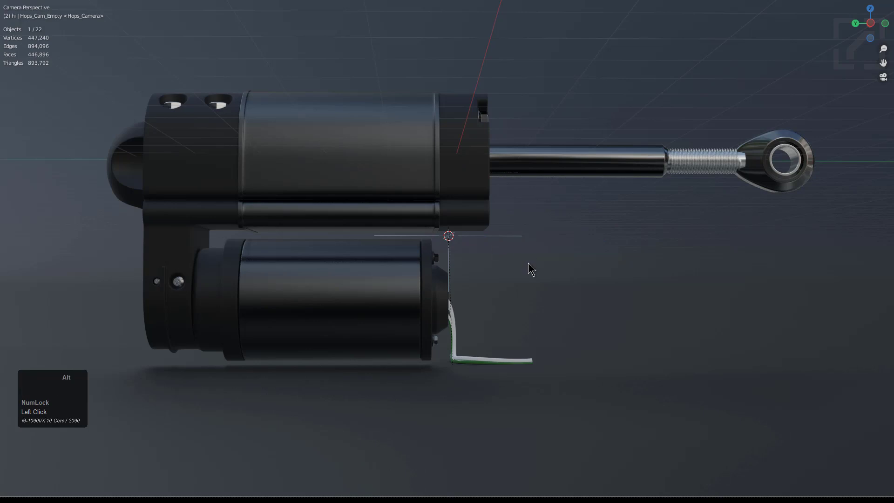
Add a Blank Light rig and cycle its random setups, keeping a subtle purple-tinted one with one area light and one sun.
key(alt+v)
key(b)
scroll(528, 262, up, 1)
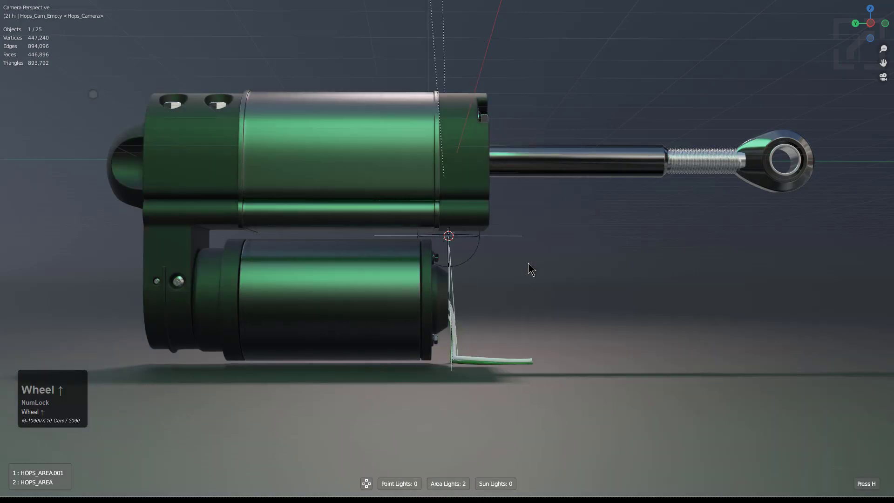
scroll(529, 263, up, 1)
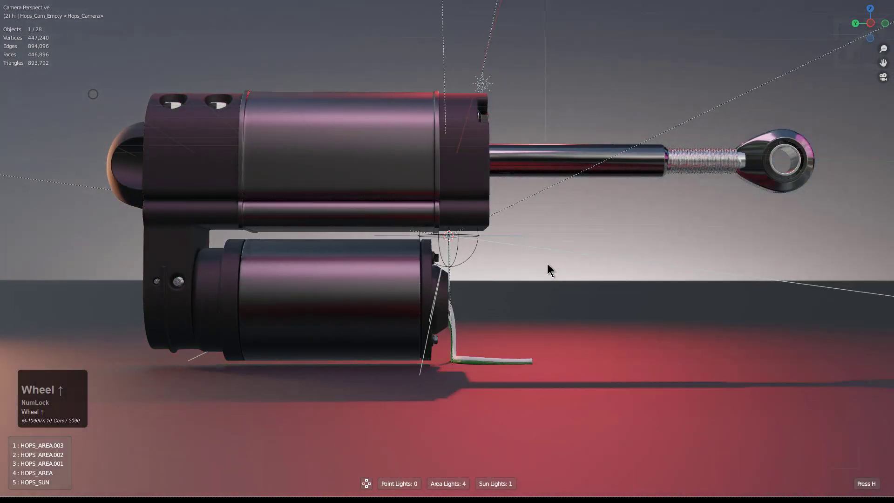
scroll(546, 264, up, 4)
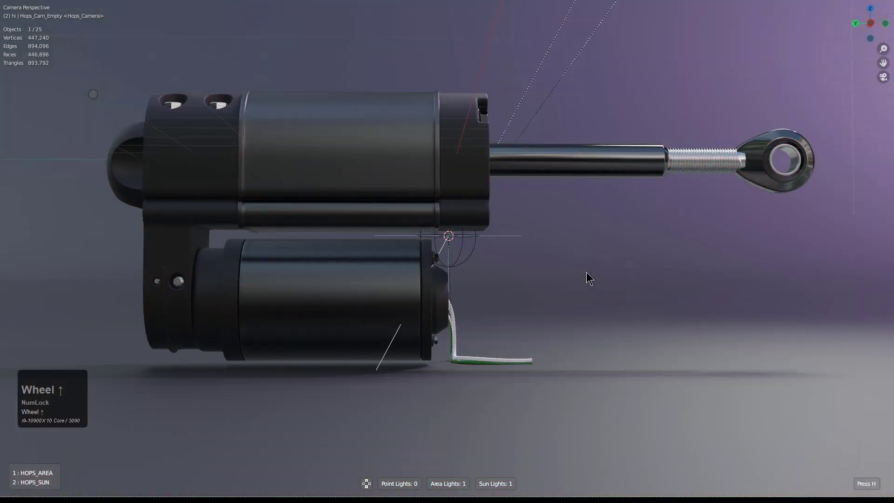
scroll(586, 273, up, 3)
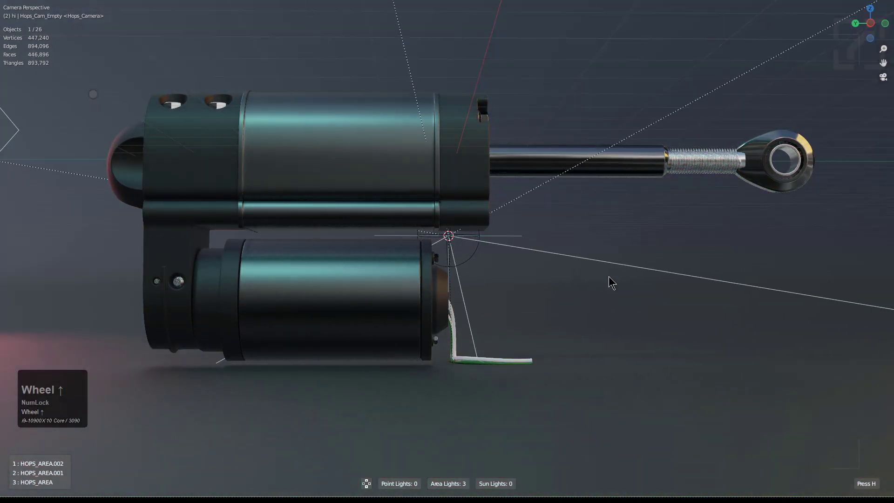
scroll(611, 283, up, 1)
scroll(611, 283, up, 1)
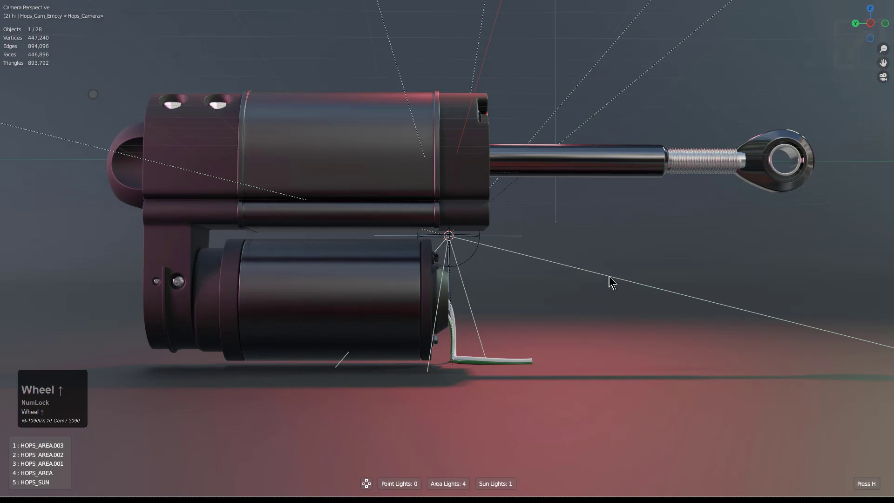
scroll(611, 283, up, 3)
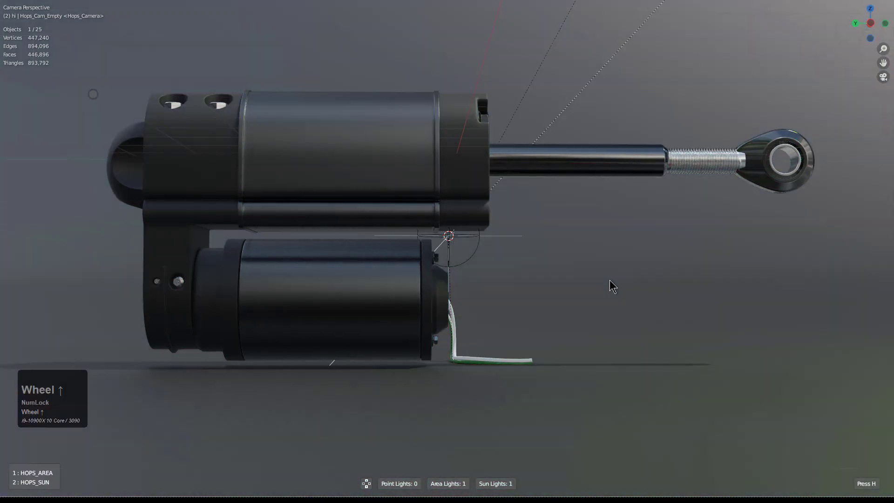
scroll(612, 285, up, 1)
scroll(638, 286, up, 3)
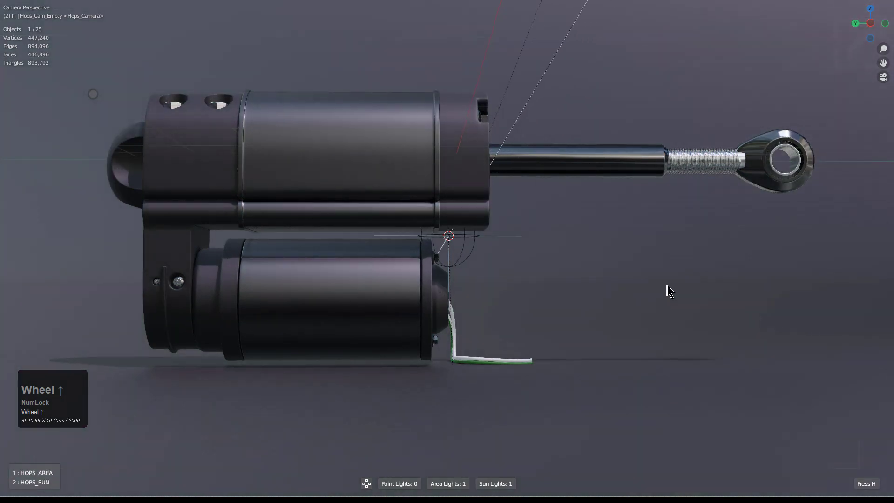
click(648, 280)
Play the camera turntable and compare the low-poly and high-poly models within the lit backdrop.
scroll(633, 245, down, 4)
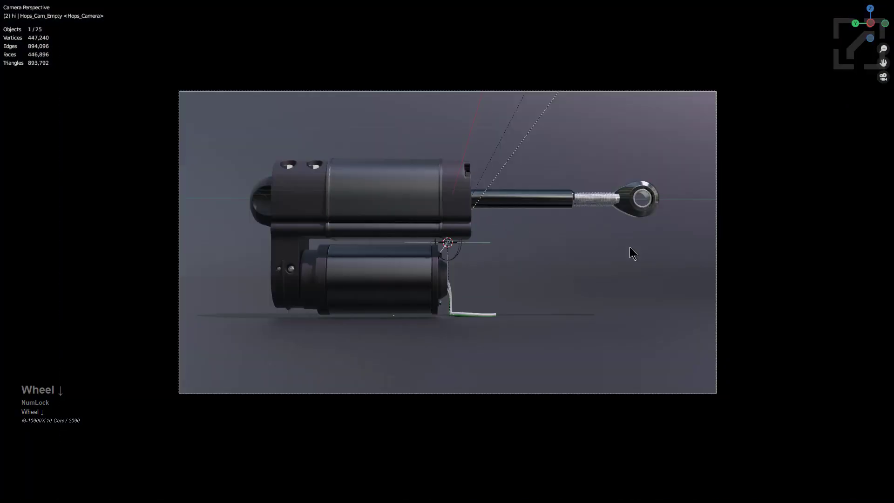
key(shift+space)
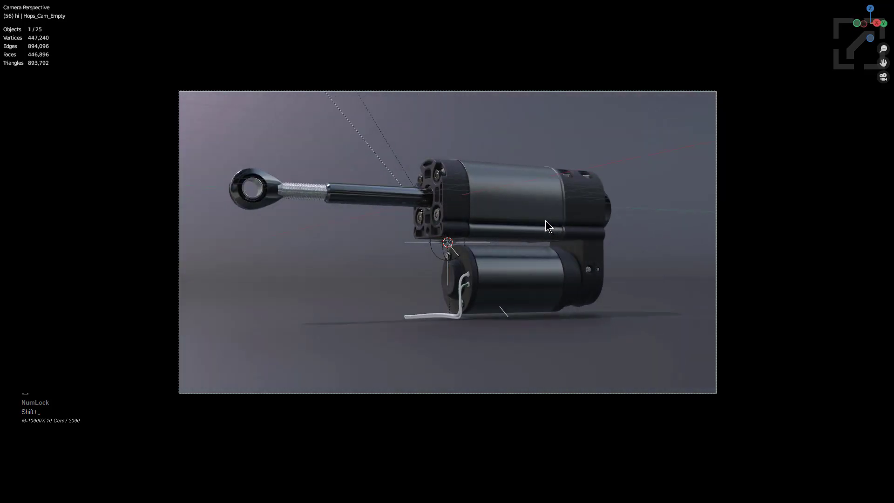
key(shift+1)
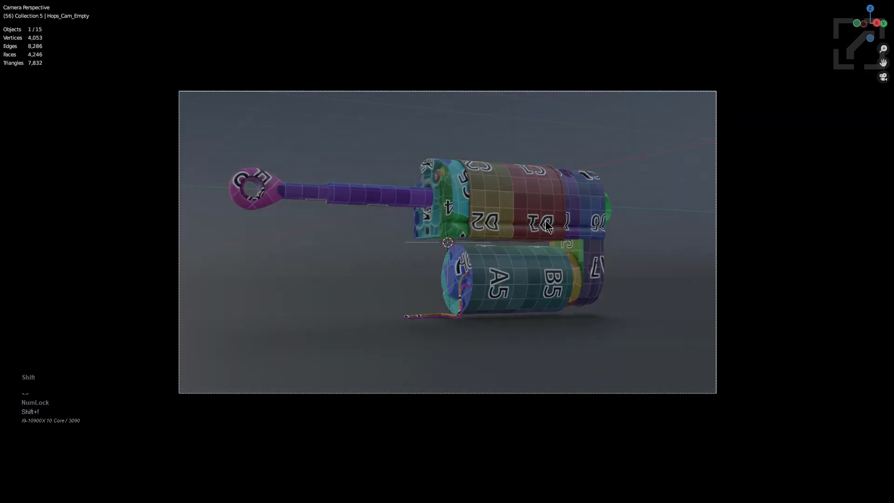
key(shift+space)
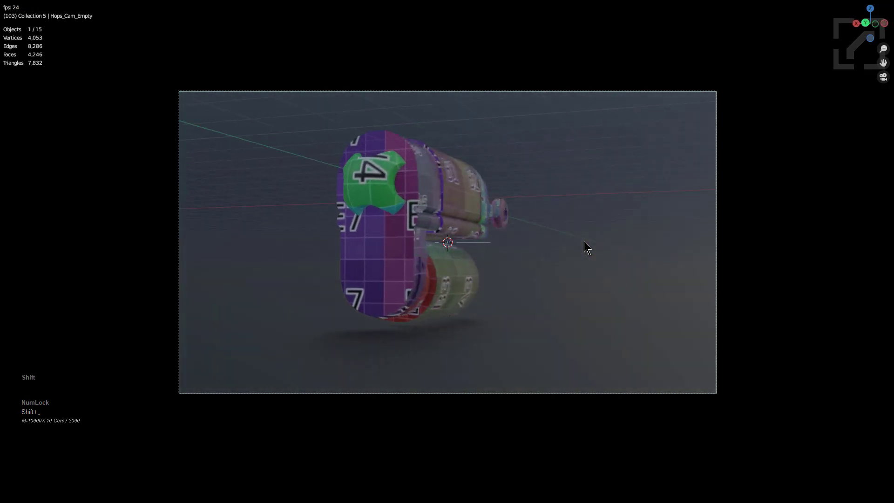
key(shift+3)
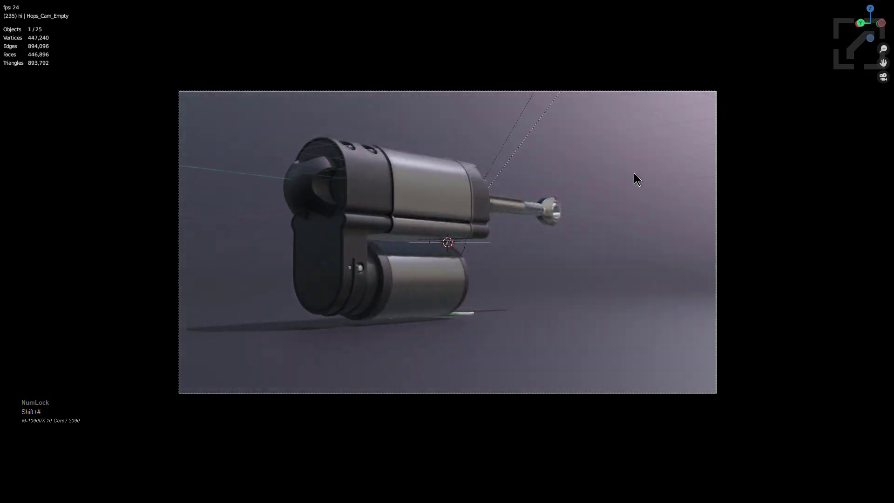
key(Escape)
scroll(602, 170, up, 3)
shift+middle_drag(602, 170, 621, 177)
scroll(613, 196, down, 2)
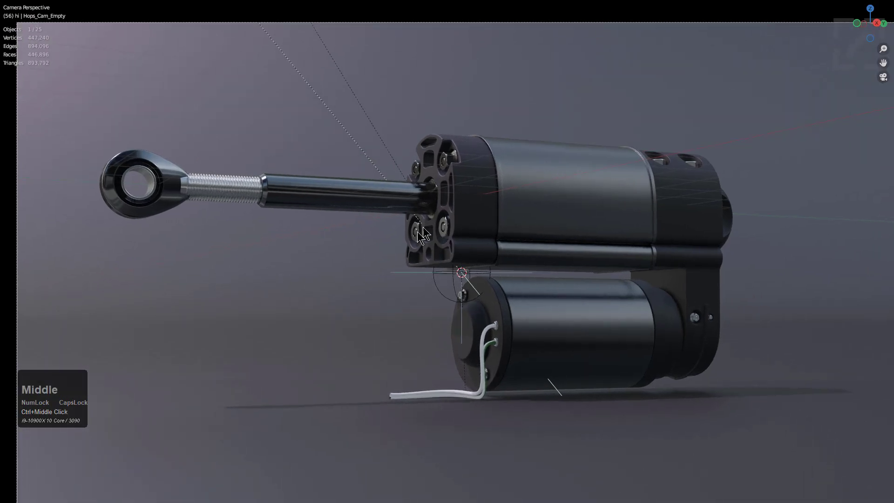
Show the low-poly collection beside the camera setup and restore the full workspace layout around the viewport.
key(shift+numbersign)
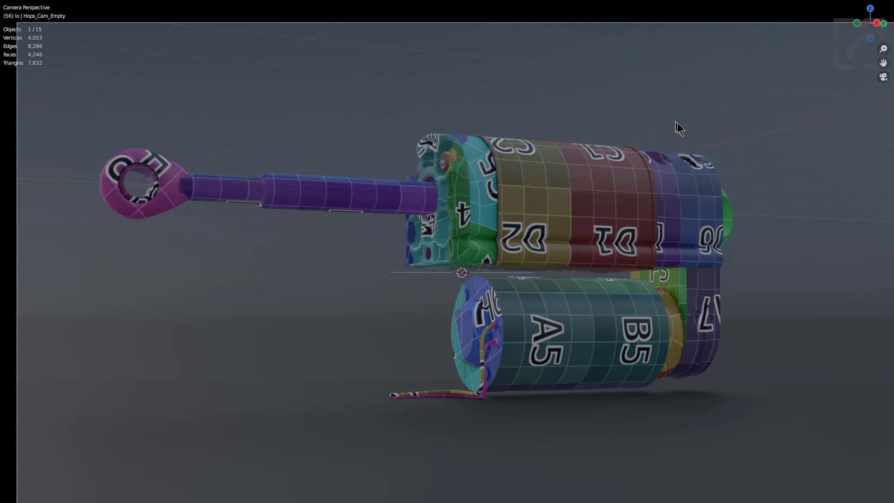
click(565, 177)
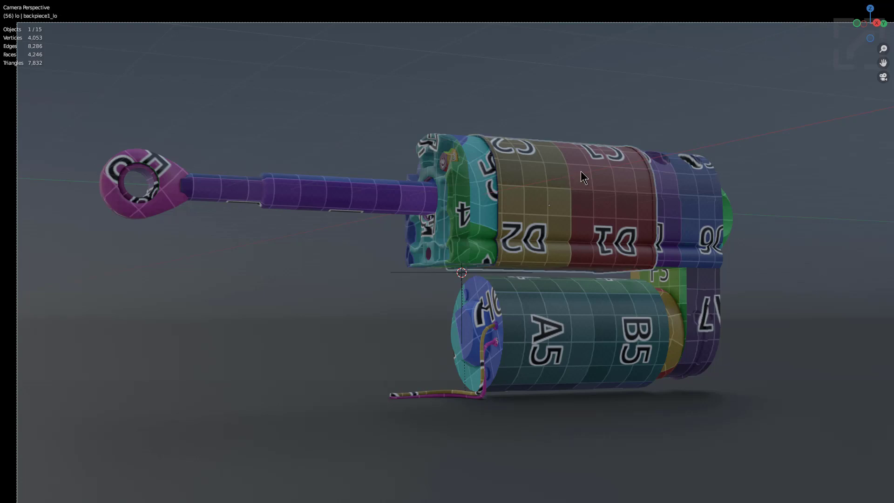
key(alt+space)
scroll(503, 241, up, 8)
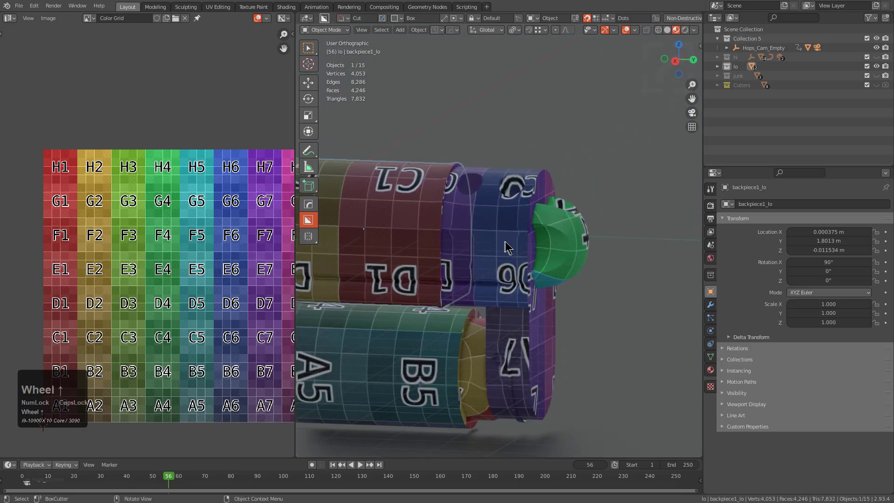
Rename the low-poly notched dome at the back of the piston as backextra_lo.
click(548, 236)
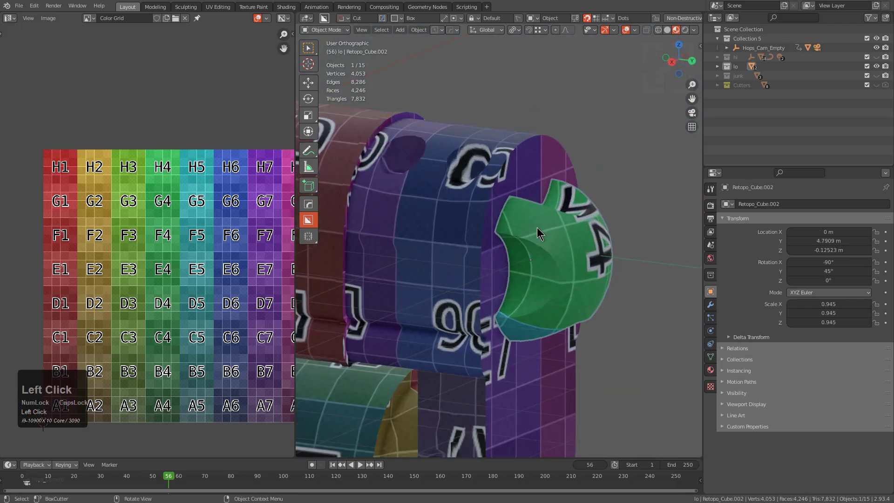
key(F2)
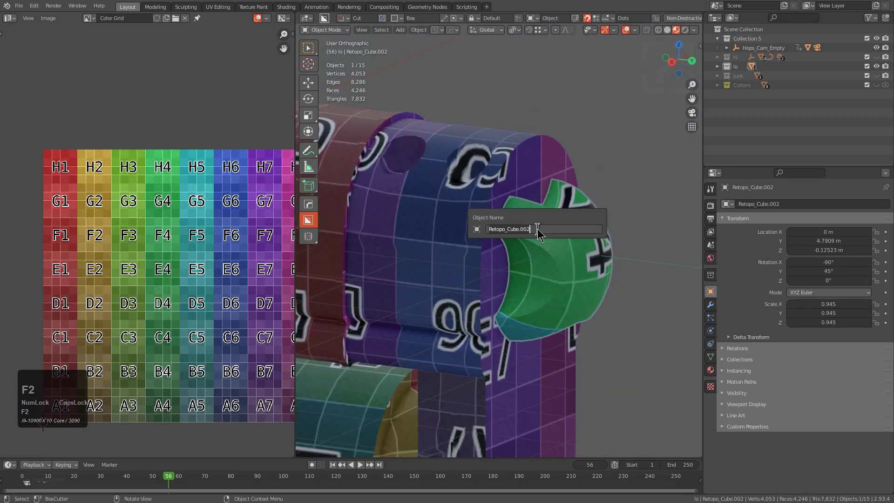
text(BACKE)
key(BackSpace)
key(BackSpace)
key(BackSpace)
key(BackSpace)
key(BackSpace)
key(Caps_Lock)
text(backextra_)
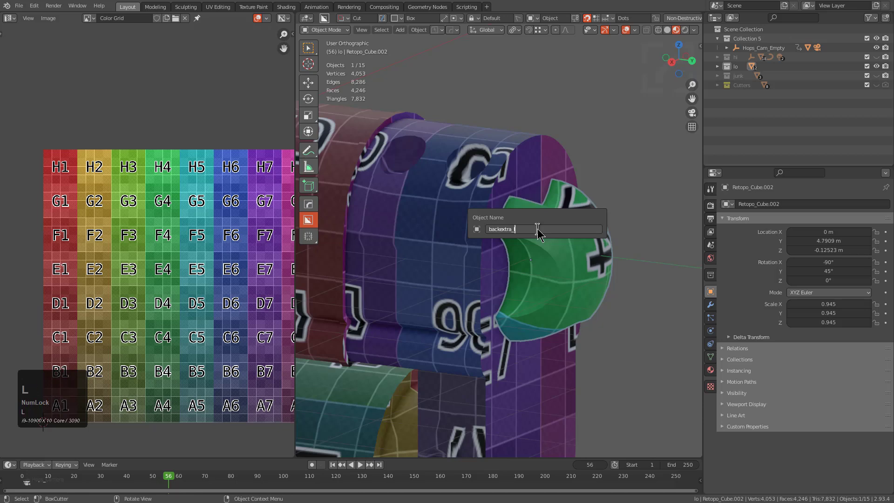
text(lo)
key(ctrl+Return)
Isolate the hi collection and rename the matching high-poly back dome as backextra_hi.
key(ctrl+2)
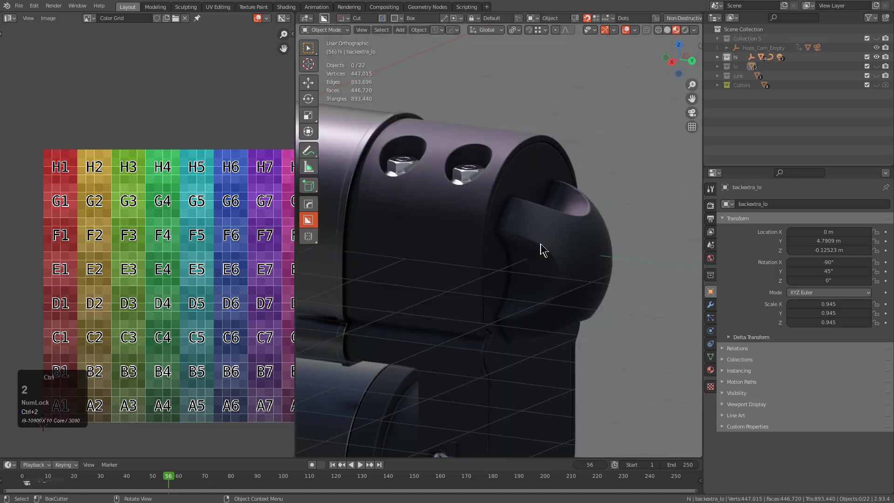
click(540, 250)
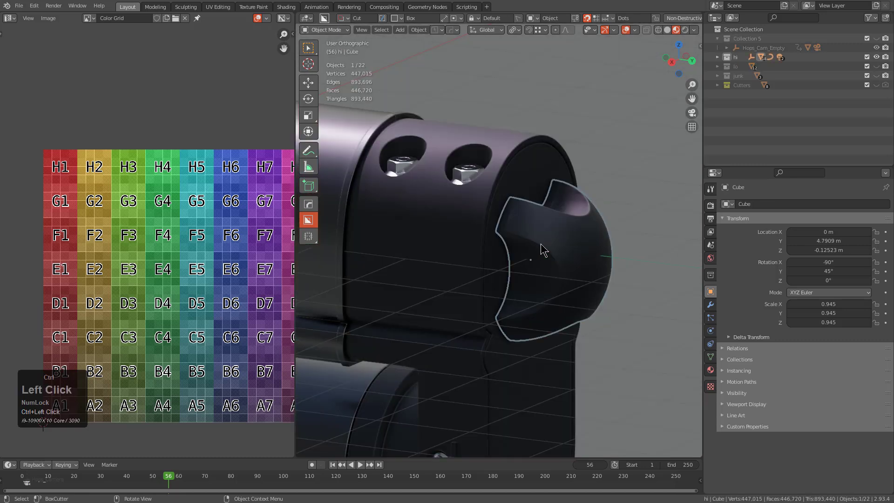
key(F2)
text(backextra_)
text(hi)
key(Return)
Move HOPS Light Empty from the hi collection to Collection 5.
scroll(546, 250, down, 5)
middle_drag(546, 252, 568, 311)
scroll(549, 265, down, 2)
scroll(547, 259, down, 3)
scroll(569, 311, up, 1)
click(717, 57)
scroll(761, 150, down, 6)
scroll(760, 112, up, 1)
click(764, 92)
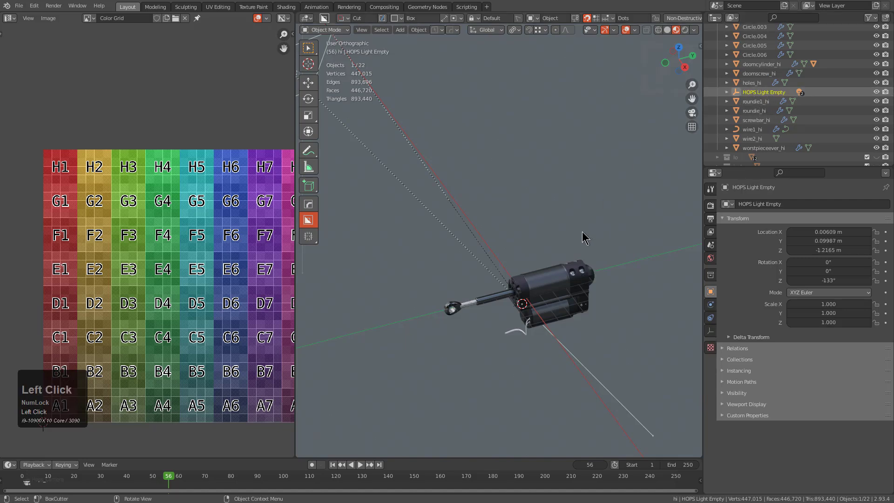
key(shift+g)
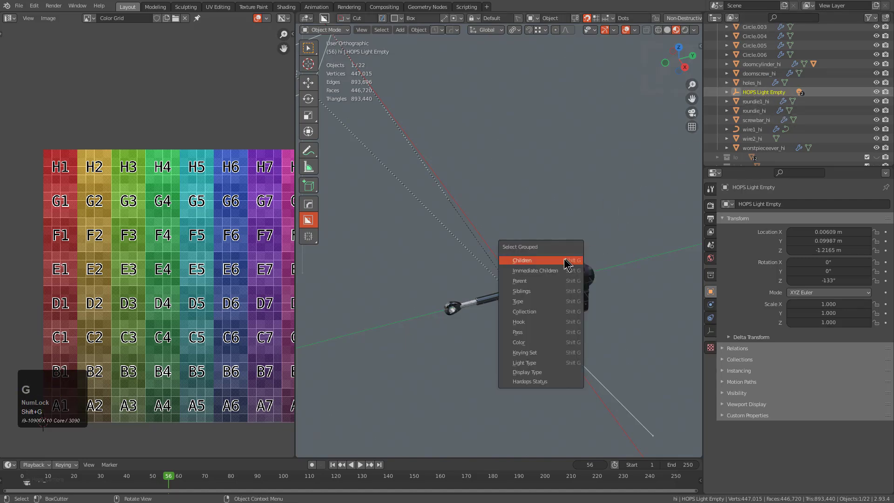
click(546, 261)
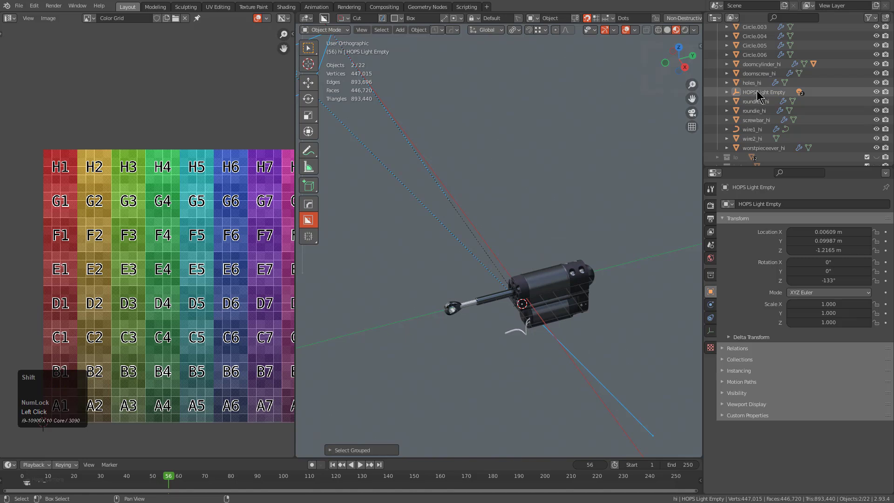
shift+click(721, 107)
key(m)
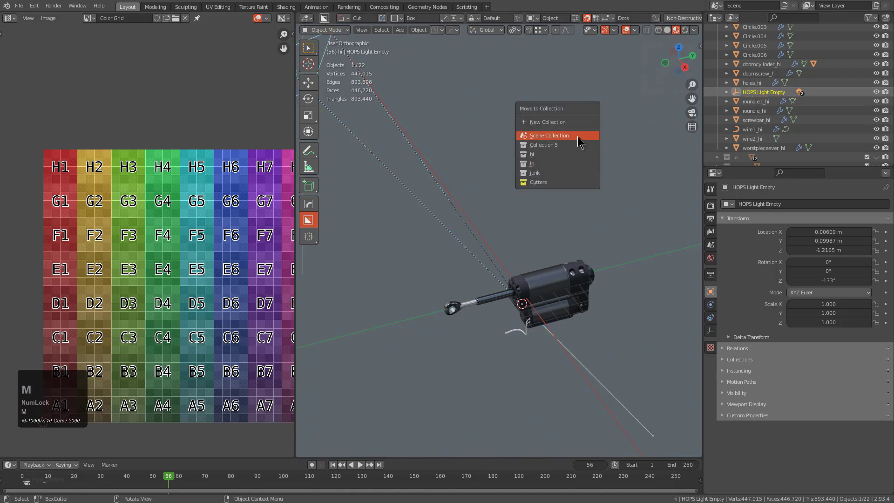
click(571, 145)
Move the HOPS_AREA and HOPS_SUN lights to Collection 5 as well.
click(752, 92)
shift+click(754, 83)
key(m)
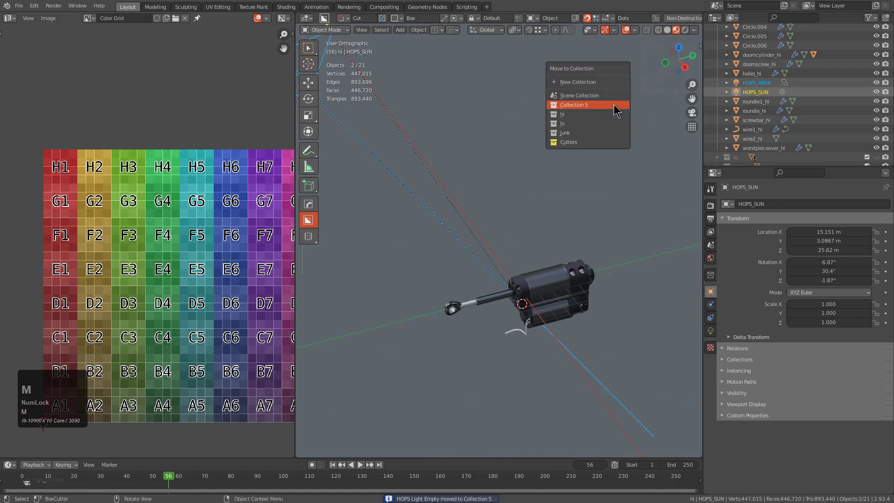
click(614, 104)
scroll(759, 100, up, 5)
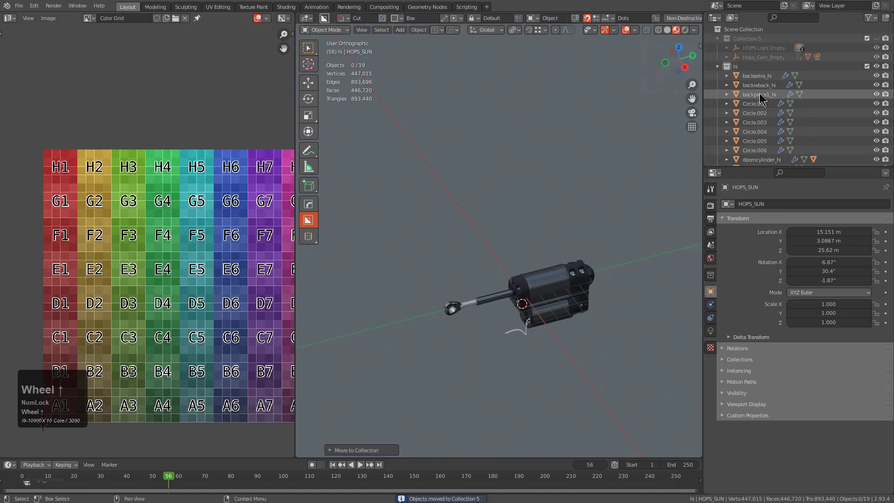
Select all 19 objects of the hi collection with backpiece1_hi active and export them as the OBJ file piston_04_3_hi.obj.
scroll(751, 110, down, 5)
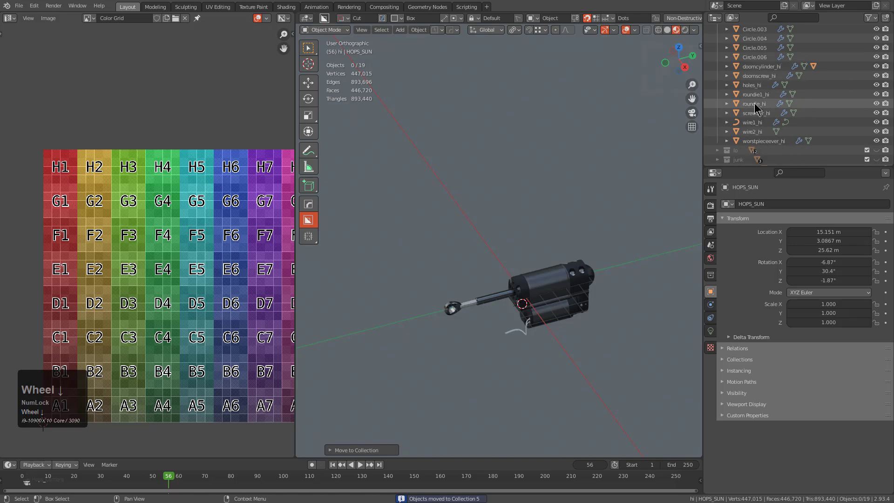
scroll(563, 264, up, 4)
shift+middle_drag(562, 265, 559, 257)
key(a)
middle_drag(526, 214, 474, 183)
scroll(475, 213, up, 3)
scroll(471, 213, down, 2)
scroll(474, 183, up, 1)
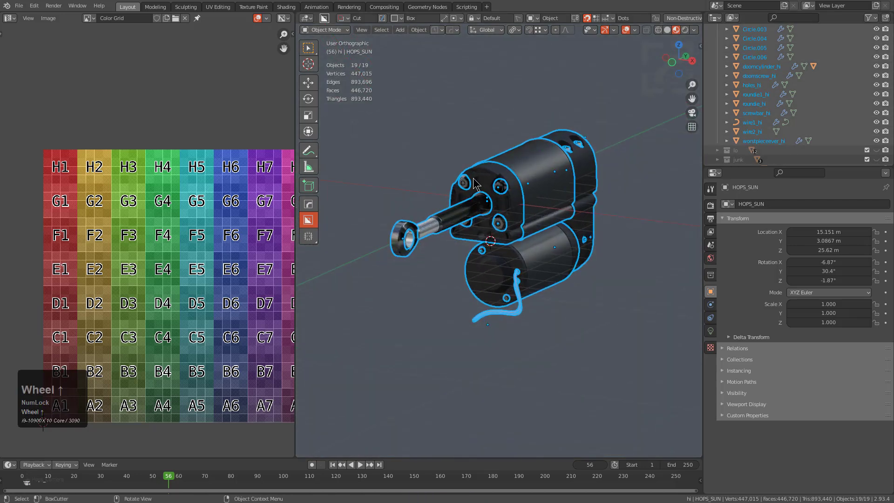
key(q)
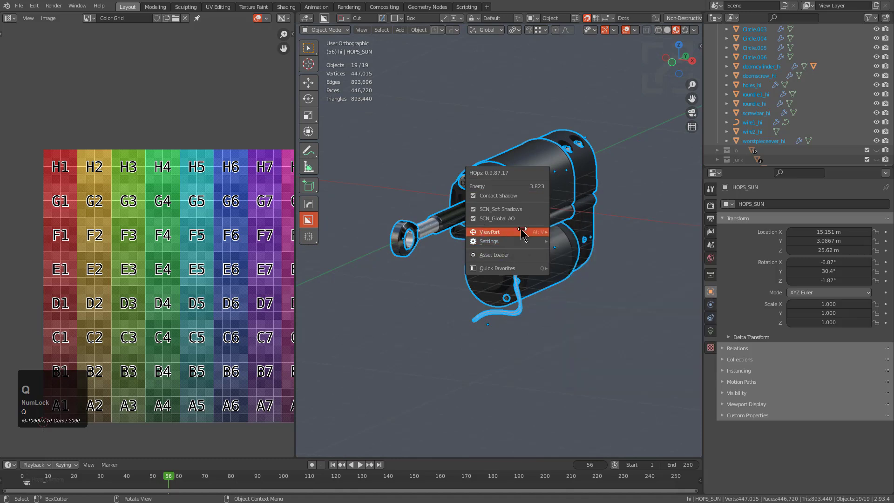
shift+click(549, 186)
key(q)
mouse_move(502, 262)
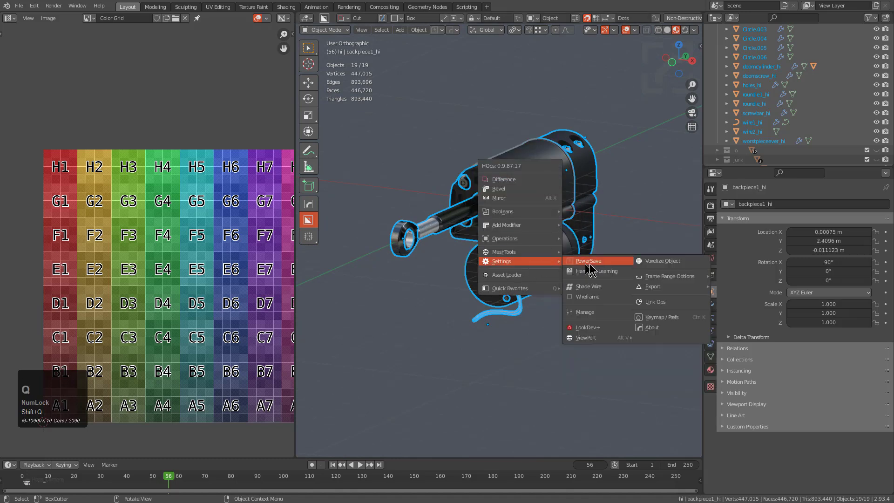
click(662, 287)
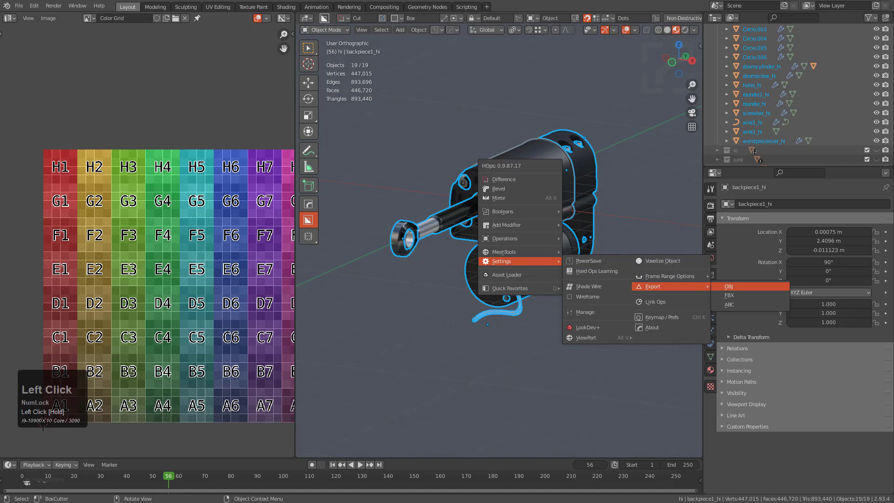
click(730, 287)
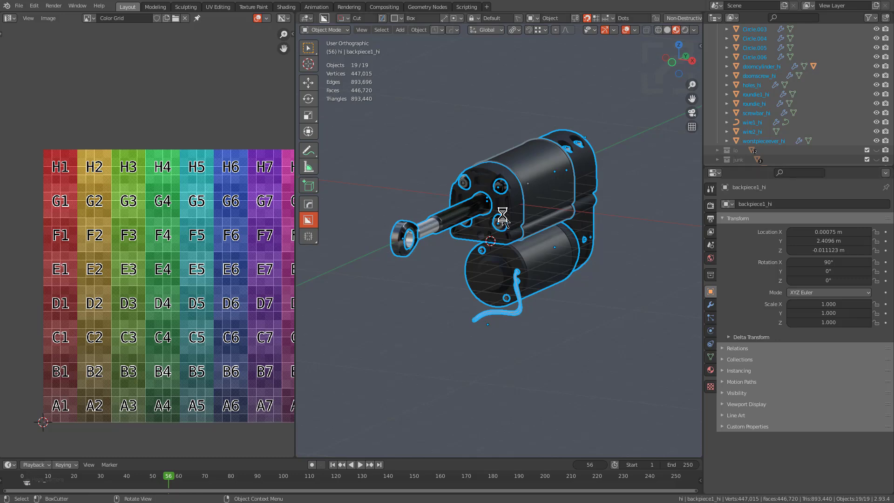
Isolate the lo collection, select all its objects with backpiece1_lo active, and export them as the OBJ file piston_04_3_lo.obj.
middle_drag(503, 215, 529, 211)
scroll(529, 211, up, 3)
key(3)
key(2)
key(3)
key(a)
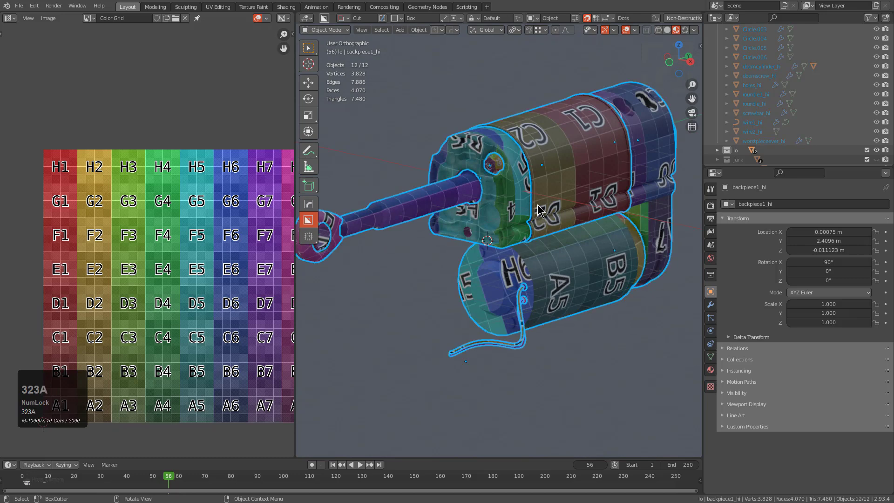
scroll(532, 215, down, 1)
shift+click(554, 164)
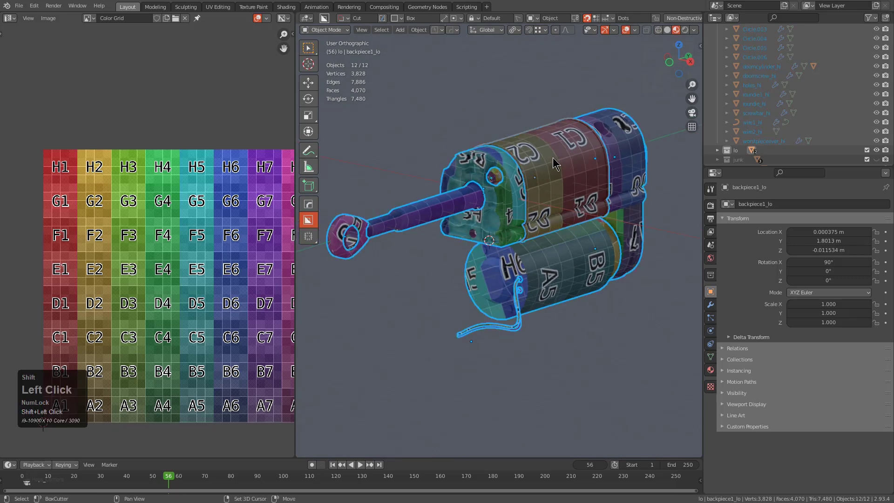
middle_drag(515, 150, 512, 168)
key(q)
mouse_move(524, 180)
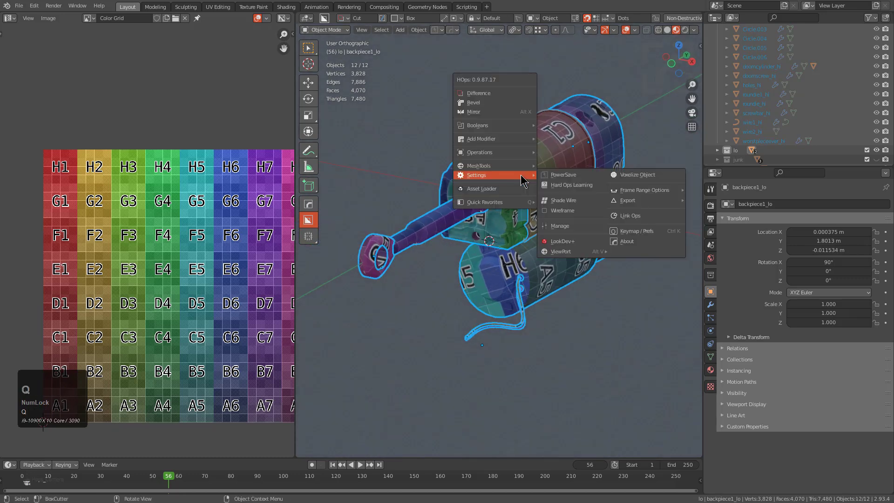
click(657, 202)
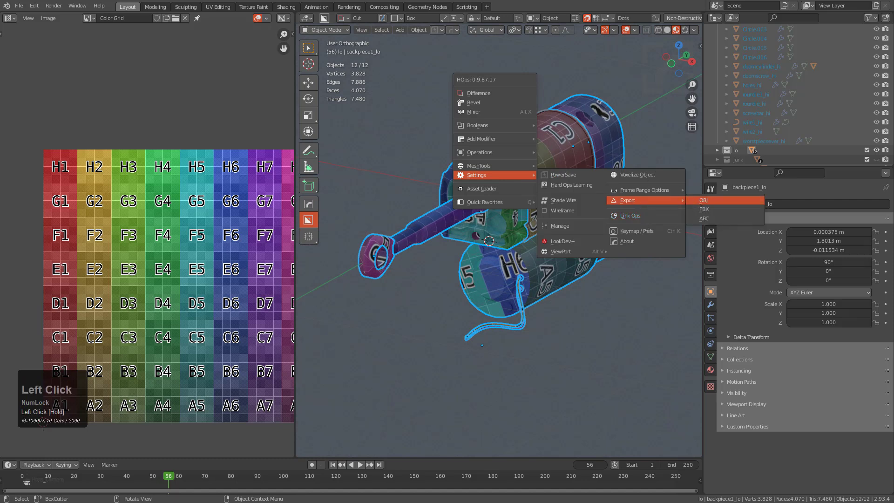
click(704, 201)
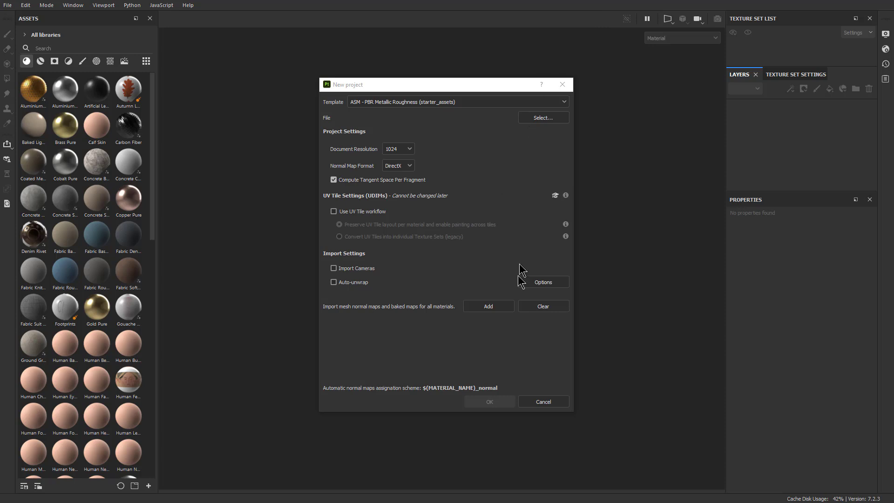
Switch to Substance 3D Painter and create a project from piston_04_3_lo.obj at 2048 document resolution with auto-unwrap enabled.
click(553, 122)
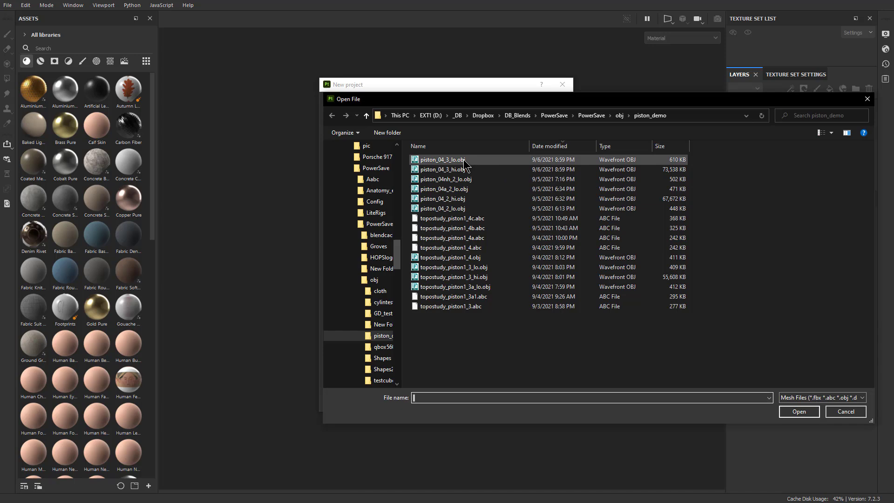
double_click(461, 159)
click(398, 149)
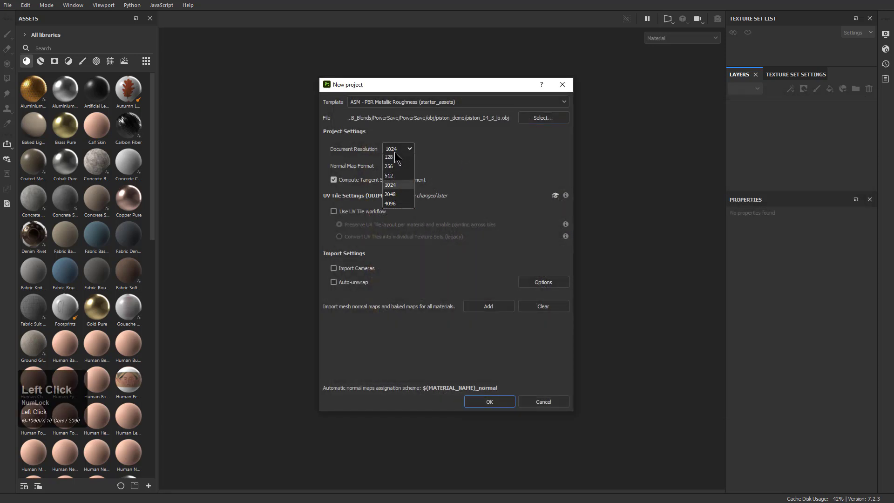
click(395, 200)
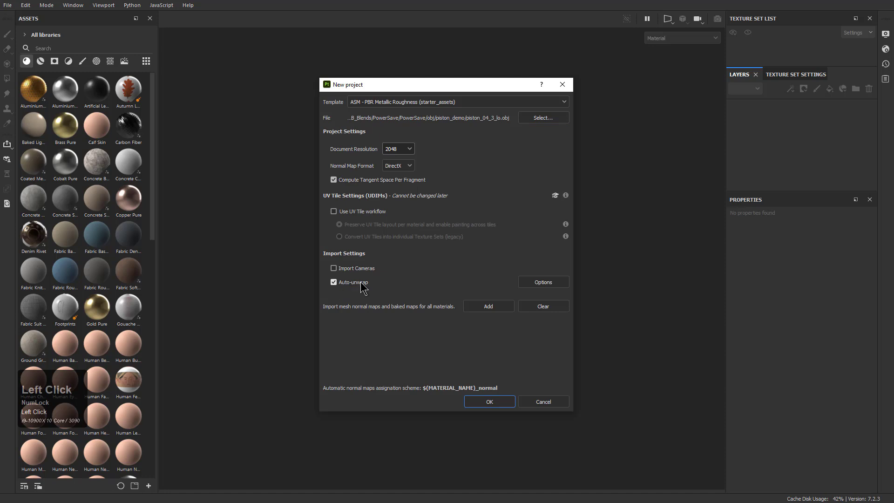
click(485, 403)
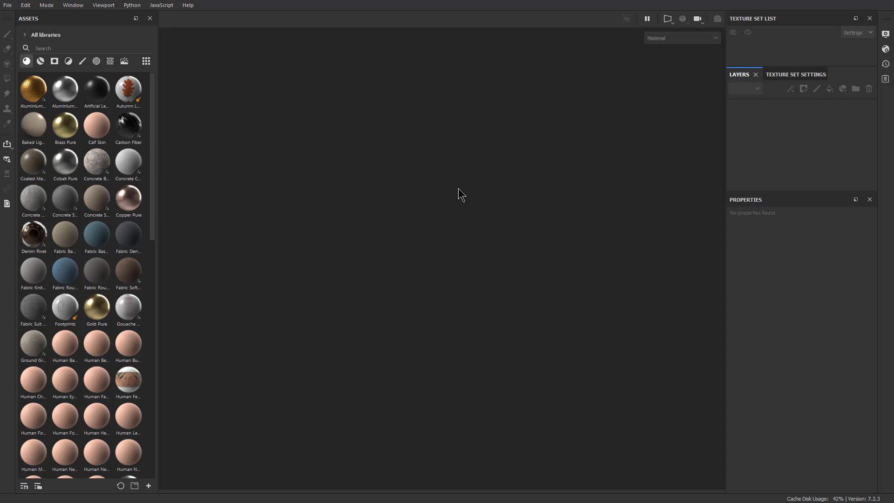
Show the 3D and 2D views side by side and inspect the low-poly piston's imported UV layout.
key(F2)
key(F1)
scroll(630, 194, down, 3)
alt+middle_drag(708, 98, 526, 303)
scroll(527, 302, down, 1)
alt+middle_drag(630, 228, 620, 246)
scroll(521, 223, up, 3)
scroll(567, 227, up, 2)
scroll(568, 227, down, 3)
scroll(549, 251, down, 1)
Create another project from piston_04_3_lo.obj with the auto-unwrap seams set to Recompute all, discarding the current project.
click(8, 6)
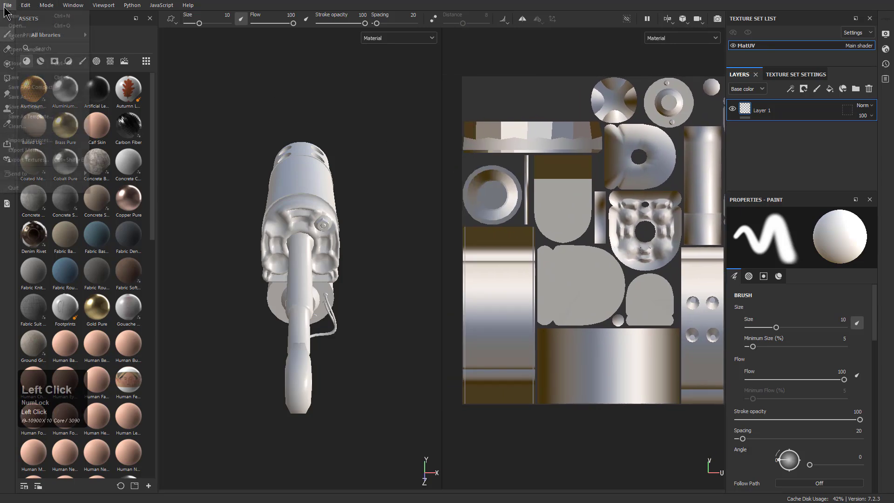
click(19, 16)
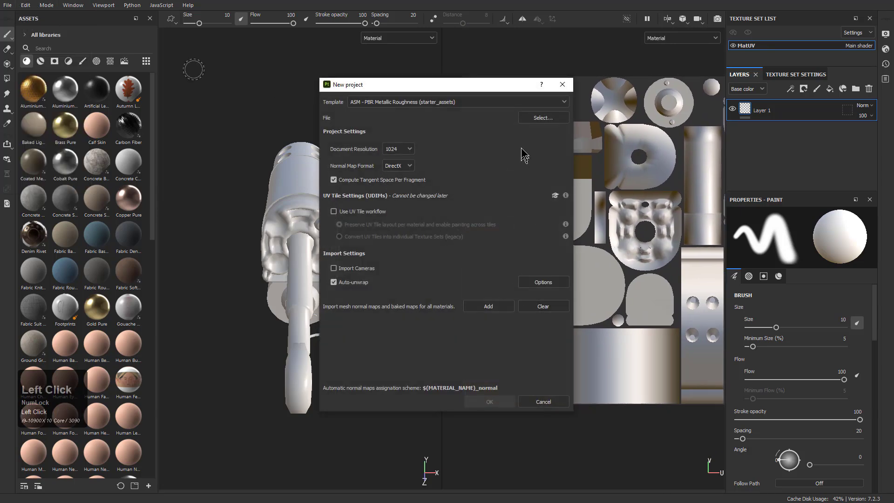
click(543, 117)
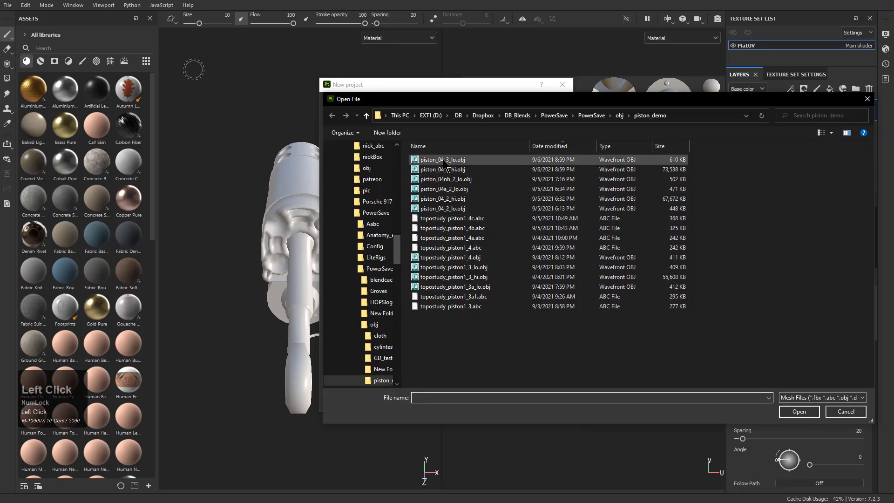
double_click(444, 160)
click(528, 287)
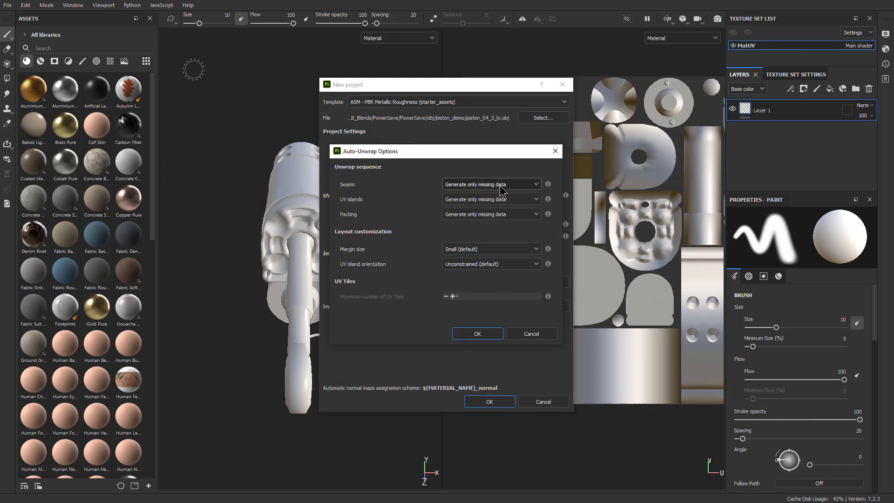
click(503, 199)
click(493, 213)
click(484, 184)
click(479, 200)
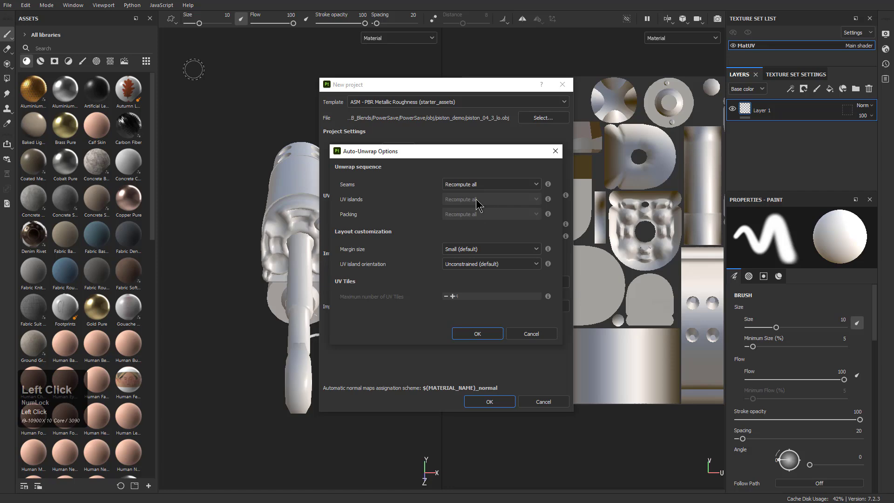
click(477, 334)
click(489, 401)
click(415, 264)
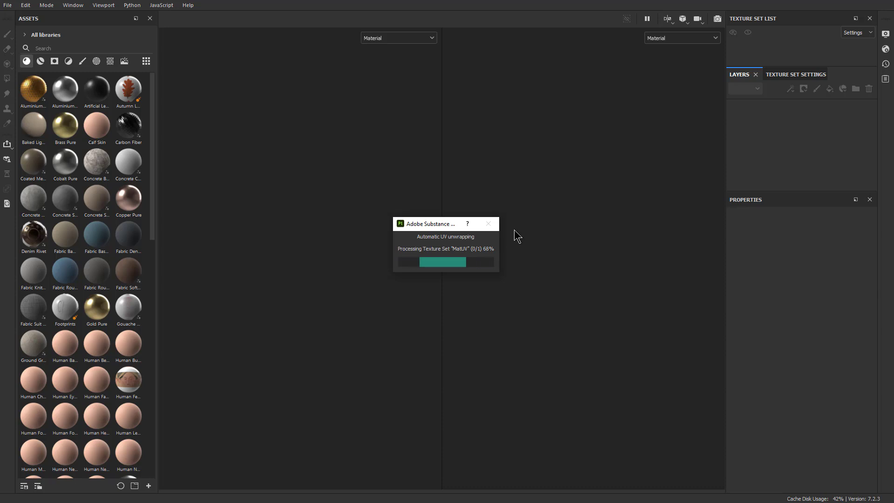
Examine the automatically recomputed UV islands and the piston model beside them.
mouse_move(591, 232)
alt+middle_down()
mouse_move(481, 330)
mouse_move(468, 352)
alt+middle_up()
alt+middle_drag(609, 269, 583, 320)
alt+right_drag(583, 319, 689, 261)
alt+middle_drag(699, 253, 619, 295)
mouse_move(621, 293)
alt+right_down()
mouse_move(659, 258)
mouse_move(679, 221)
alt+right_up()
alt+middle_drag(627, 235, 583, 230)
mouse_move(584, 232)
alt+right_down()
mouse_move(596, 240)
mouse_move(587, 241)
alt+right_up()
alt+middle_drag(586, 240, 596, 229)
alt+right_drag(597, 229, 609, 238)
alt+middle_drag(609, 238, 610, 236)
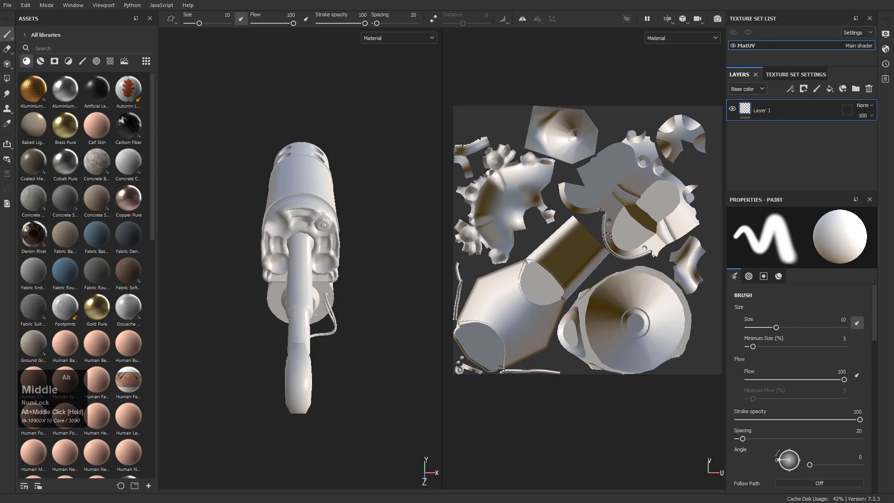
alt+drag(398, 239, 364, 240)
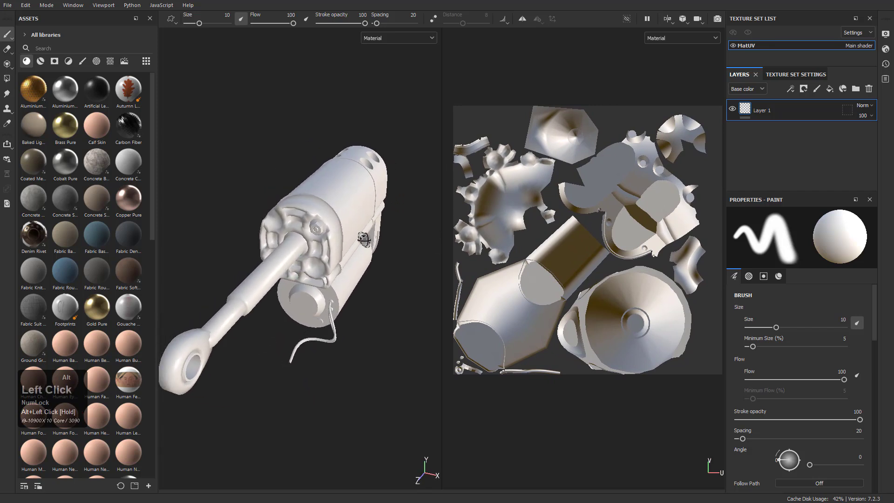
scroll(363, 239, down, 2)
alt+middle_drag(366, 230, 393, 200)
alt+drag(393, 201, 381, 208)
alt+right_drag(382, 209, 400, 233)
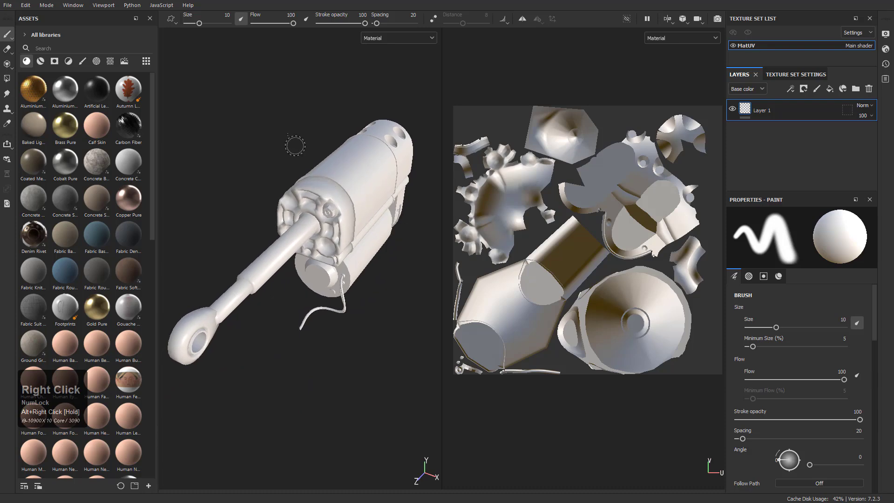
Create a fresh project from piston_04_3_lo.obj at 2048 resolution with auto-unwrap enabled, discarding the current project.
click(8, 6)
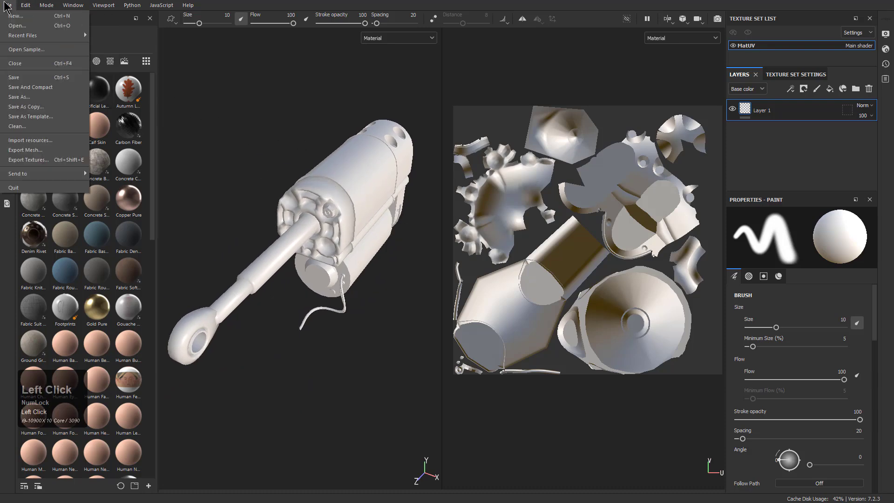
click(16, 16)
click(542, 118)
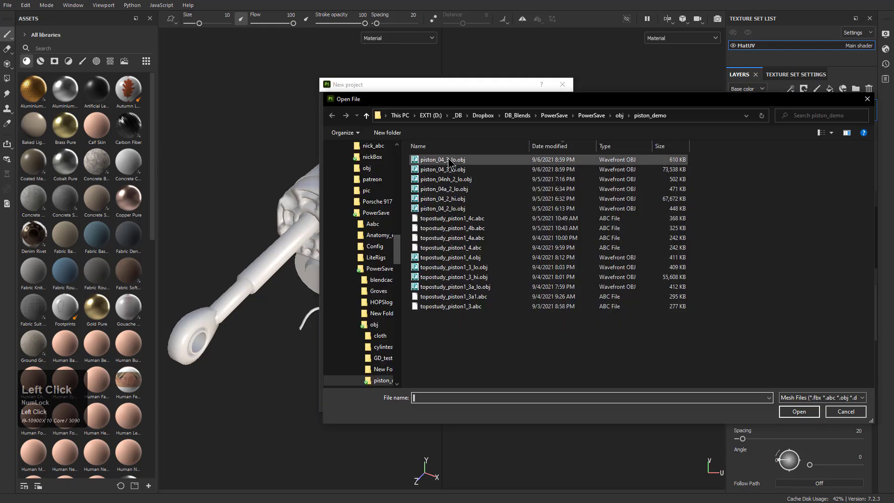
double_click(447, 160)
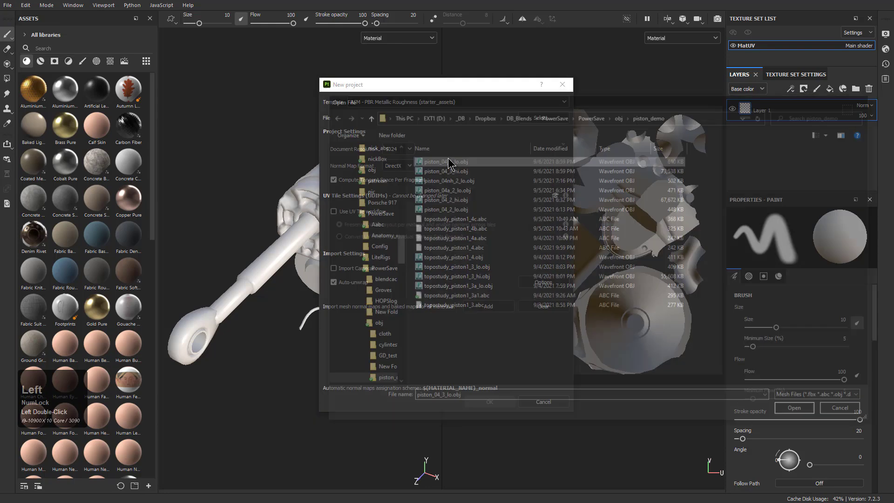
click(407, 150)
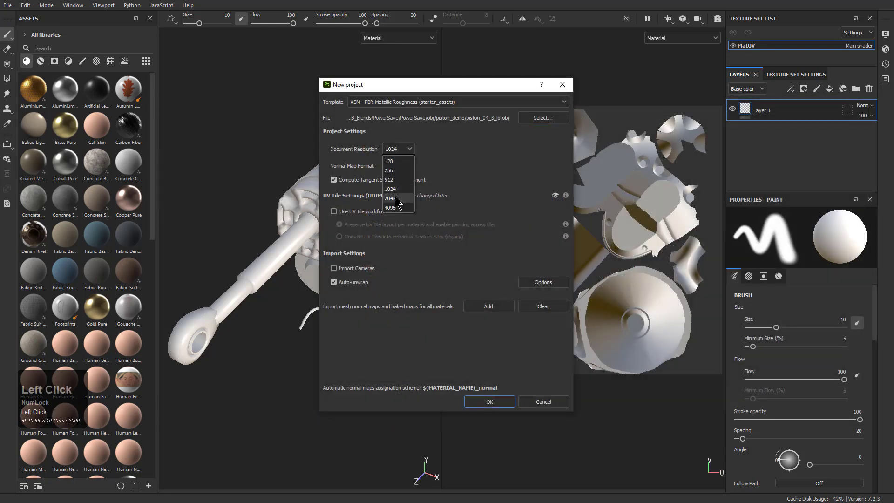
click(395, 175)
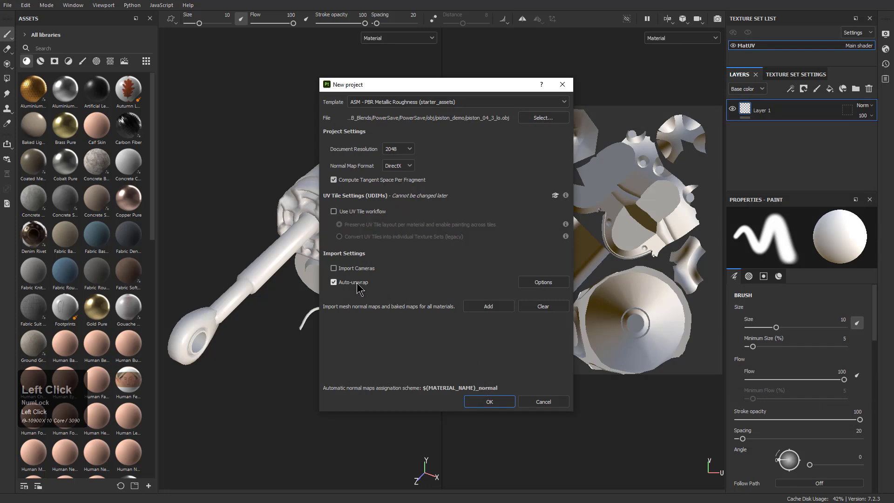
click(505, 405)
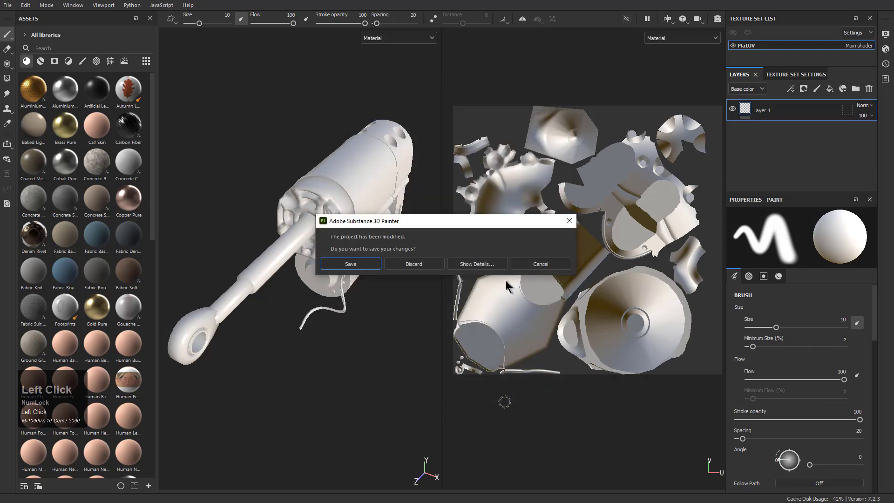
click(414, 264)
Check the new project's UV layout and examine the piston model from the front and side.
alt+right_drag(564, 202, 529, 261)
alt+middle_drag(529, 260, 606, 268)
alt+right_drag(605, 268, 600, 242)
mouse_move(601, 243)
alt+middle_down()
mouse_move(597, 223)
mouse_move(601, 233)
alt+middle_up()
alt+right_drag(600, 233, 595, 224)
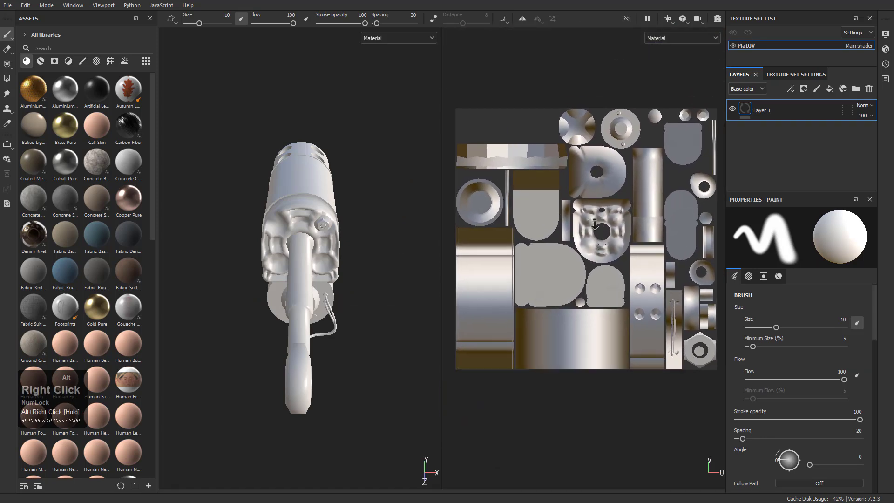
alt+drag(371, 205, 319, 215)
alt+middle_drag(319, 216, 339, 191)
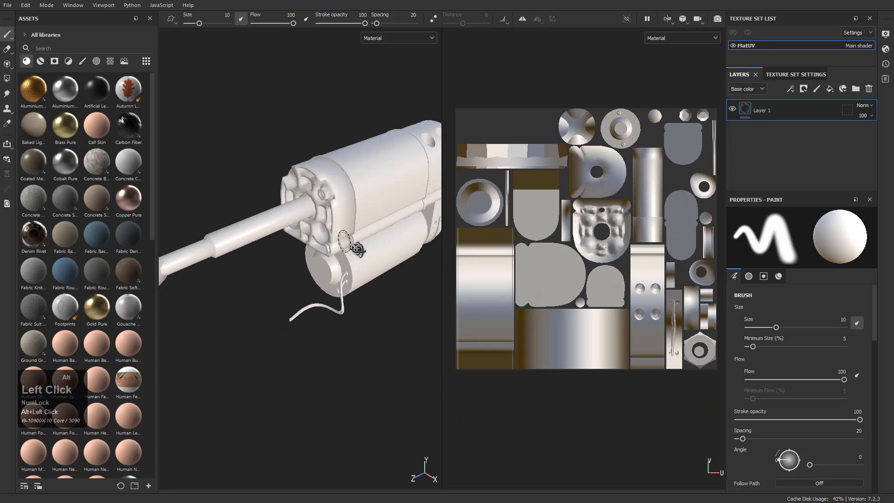
alt+drag(338, 191, 356, 229)
alt+right_drag(357, 228, 340, 242)
alt+middle_drag(340, 242, 343, 233)
alt+right_drag(343, 233, 369, 259)
alt+drag(369, 259, 371, 265)
Open the mesh map baking settings, set the output size to 2048, and load piston_04_3_hi.obj as the high-definition mesh.
click(799, 75)
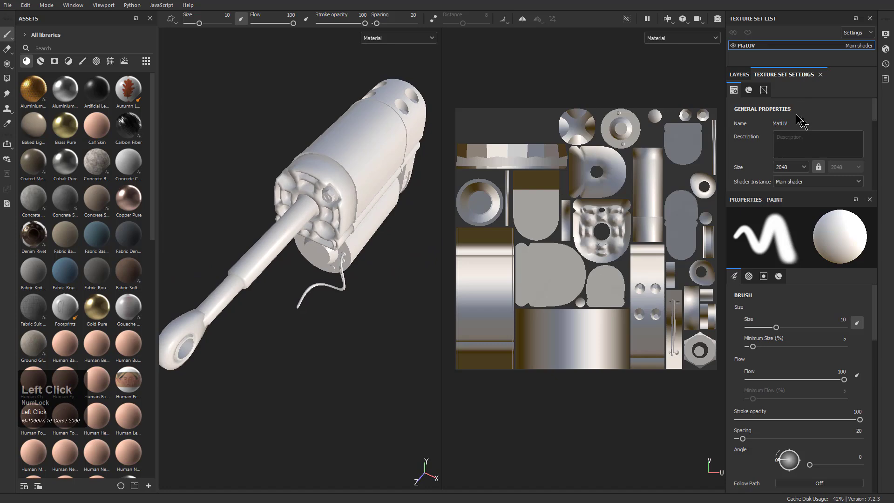
click(739, 75)
click(796, 74)
scroll(799, 140, down, 5)
click(842, 163)
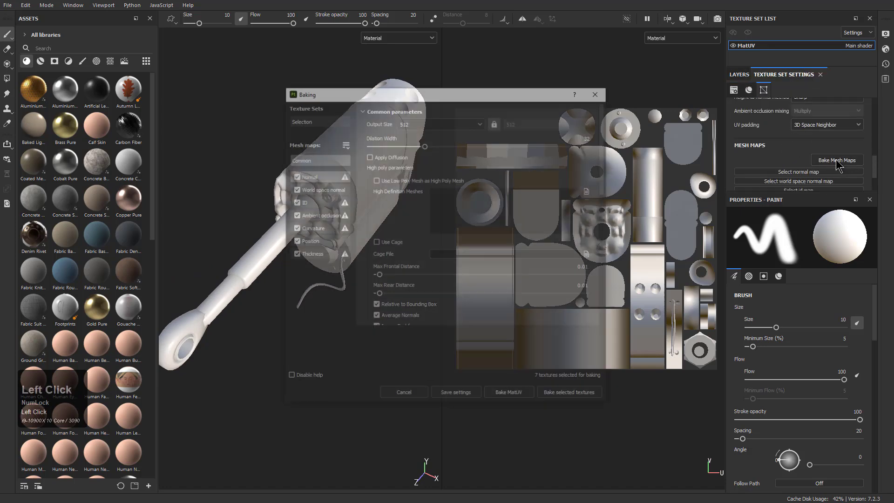
click(460, 123)
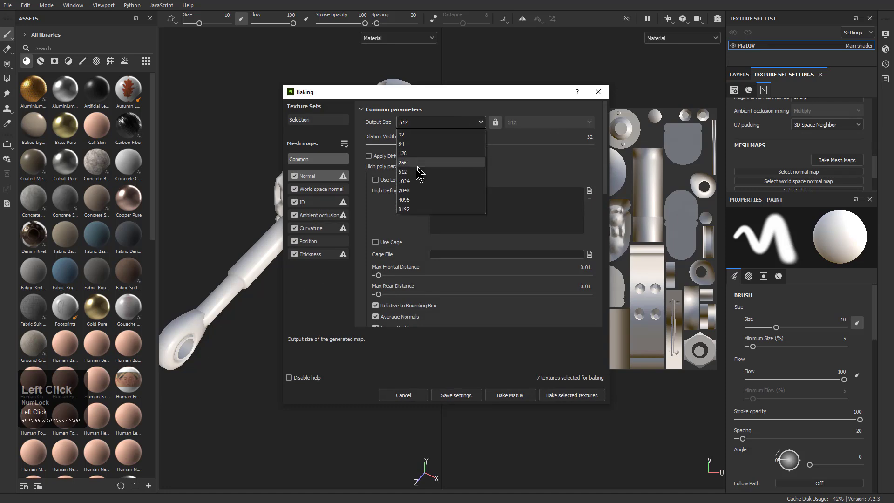
click(410, 190)
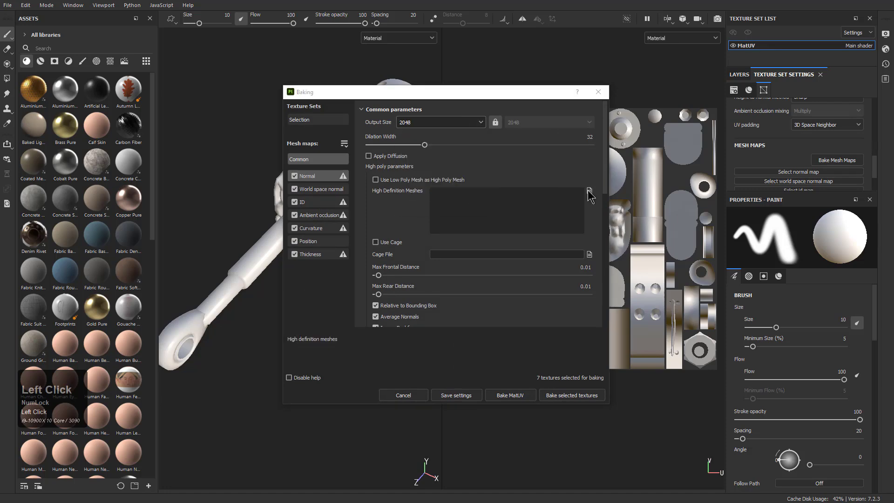
click(590, 190)
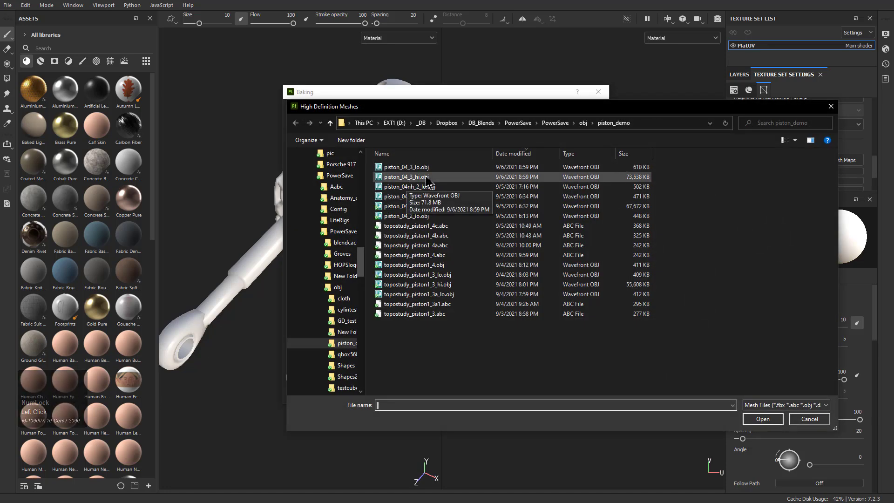
double_click(427, 176)
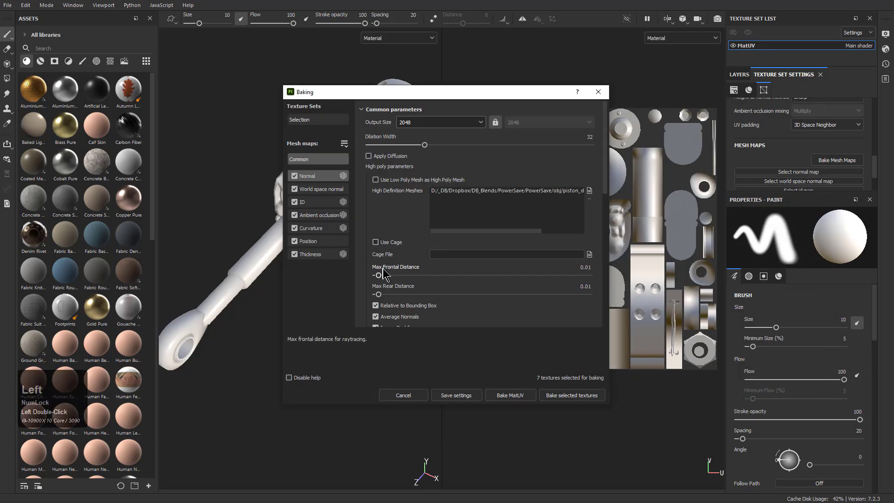
Set baking antialiasing to Subsampling 4x4 and matching to By Mesh Name, with low-poly suffix _lo and high-poly suffix _hi.
scroll(380, 305, down, 3)
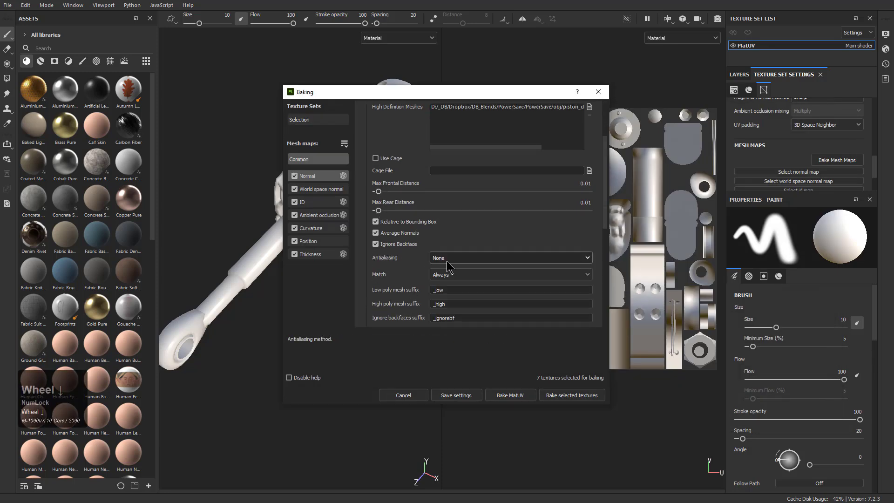
click(446, 258)
click(449, 289)
click(451, 278)
click(442, 291)
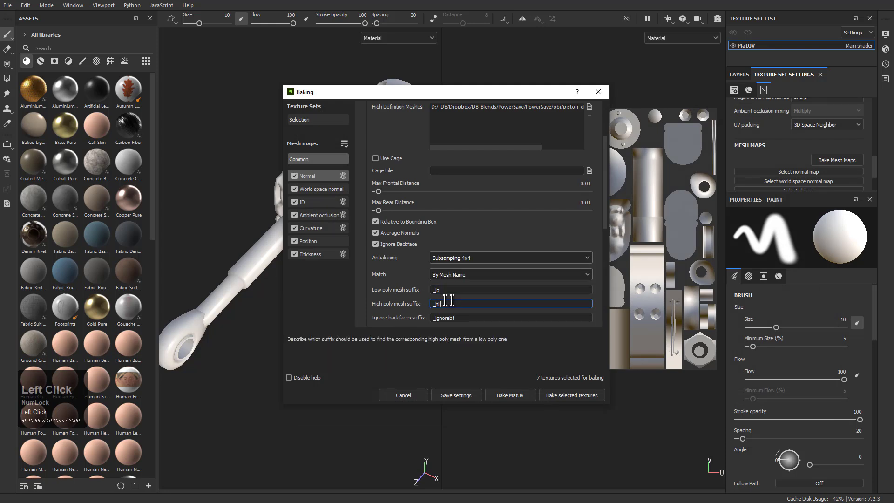
scroll(381, 298, down, 4)
scroll(387, 261, up, 3)
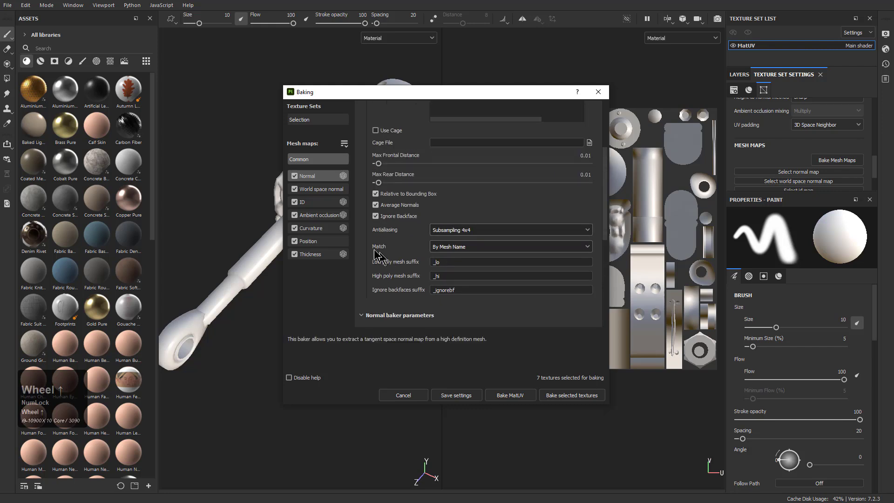
scroll(382, 215, up, 4)
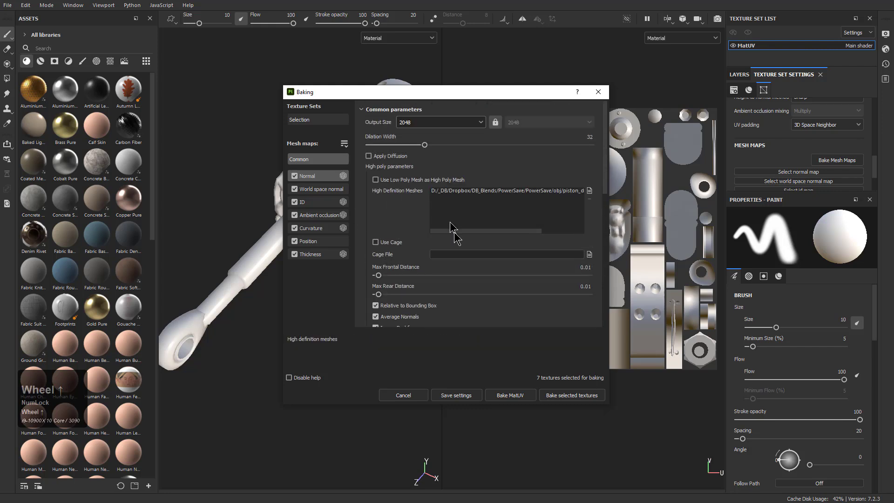
Bake the seven selected mesh maps for the MatUV texture set at 2048 output size.
click(554, 395)
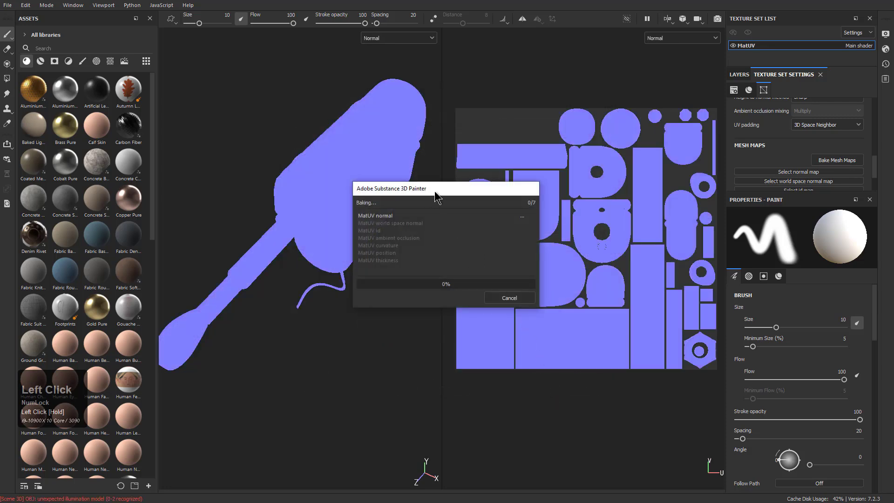
drag(437, 196, 448, 104)
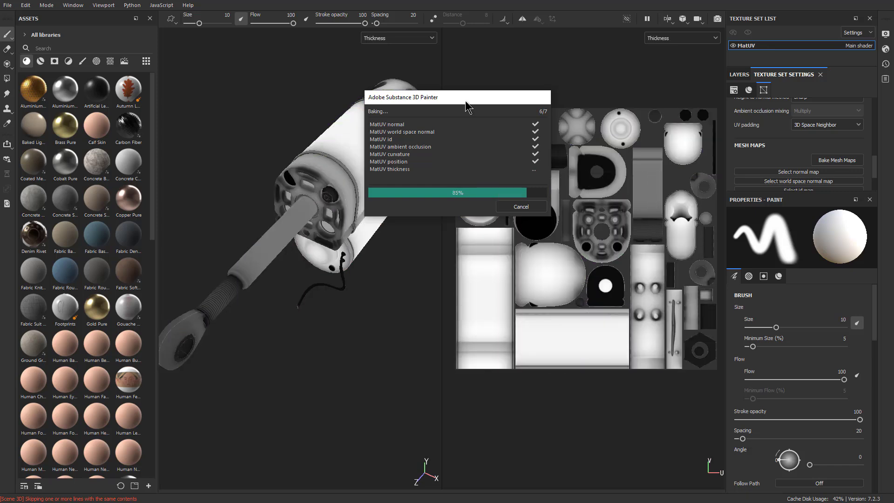
click(522, 207)
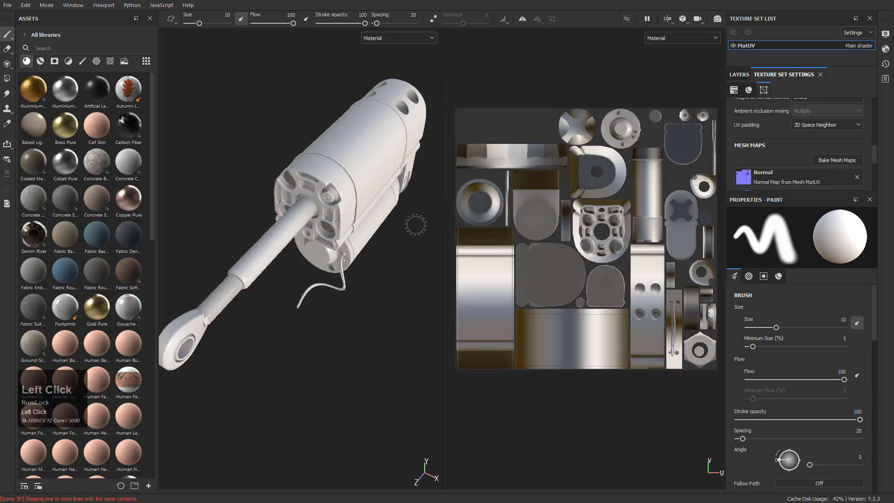
Show only the 3D view and examine the baked details on the piston's front plate, its recesses and hex bolt.
key(F2)
alt+drag(600, 335, 563, 302)
alt+right_drag(592, 317, 635, 358)
alt+drag(531, 266, 601, 312)
alt+right_drag(522, 279, 578, 321)
alt+drag(419, 205, 501, 236)
scroll(415, 219, up, 3)
alt+right_drag(471, 252, 535, 321)
alt+middle_drag(489, 195, 427, 301)
alt+drag(430, 300, 475, 274)
alt+right_drag(494, 284, 320, 79)
alt+drag(489, 228, 470, 262)
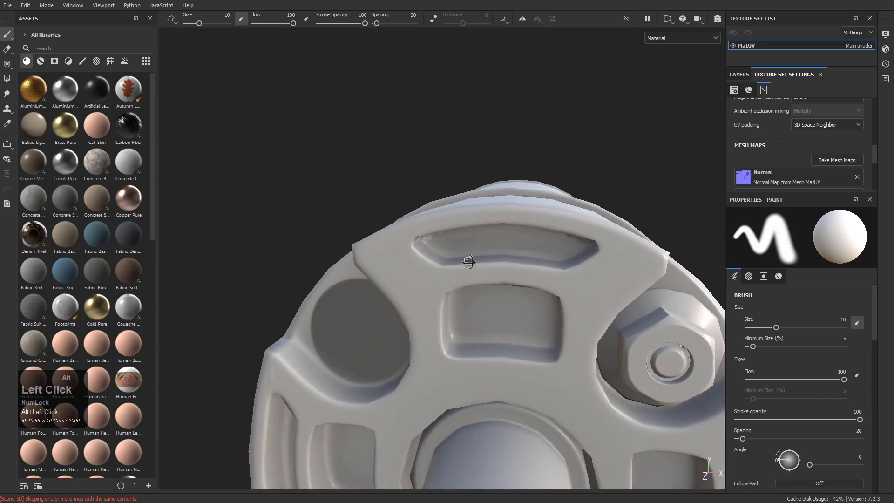
alt+right_drag(471, 261, 332, 138)
alt+drag(540, 275, 498, 270)
alt+middle_drag(498, 275, 405, 163)
alt+drag(466, 196, 409, 228)
alt+right_drag(559, 350, 433, 223)
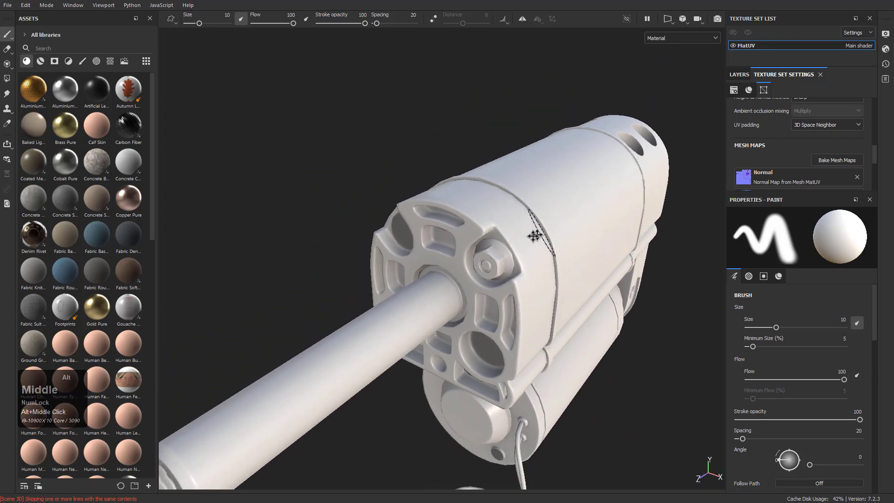
Examine the baked shading along the whole piston body, up to the round holes near the rear end.
alt+drag(546, 219, 536, 201)
alt+middle_drag(610, 284, 537, 255)
alt+drag(537, 256, 542, 274)
alt+right_drag(503, 224, 383, 99)
alt+drag(384, 99, 500, 214)
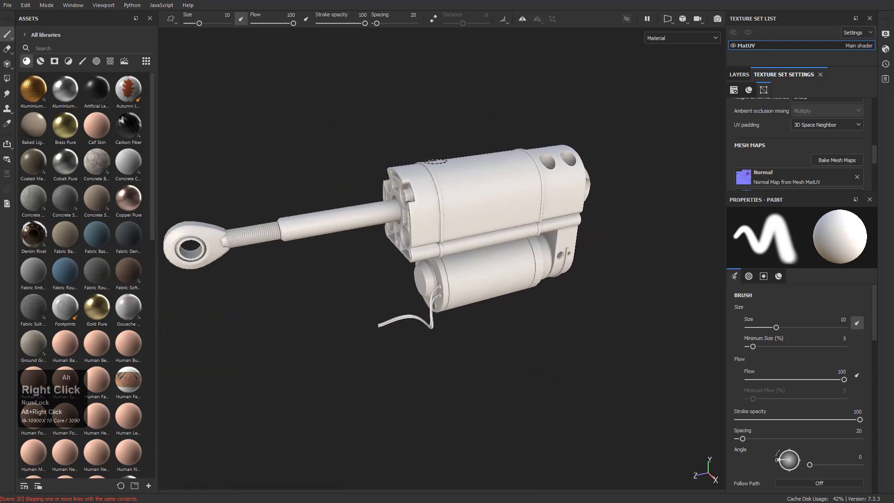
alt+right_drag(410, 224, 454, 270)
alt+drag(454, 210, 443, 256)
alt+right_drag(443, 256, 508, 321)
alt+middle_drag(503, 298, 416, 257)
alt+right_drag(416, 258, 567, 446)
alt+drag(384, 251, 349, 224)
alt+middle_drag(429, 226, 442, 244)
mouse_move(442, 244)
alt+mouse_down()
mouse_move(407, 263)
mouse_move(407, 278)
mouse_move(452, 325)
mouse_move(448, 371)
mouse_move(406, 254)
mouse_move(364, 228)
mouse_move(321, 257)
mouse_move(409, 299)
mouse_move(526, 265)
mouse_move(508, 293)
mouse_move(440, 300)
alt+mouse_up()
alt+right_drag(513, 301, 652, 237)
Remove the ambient occlusion map from the mesh maps and examine the edges of the round holes without it.
scroll(783, 166, down, 3)
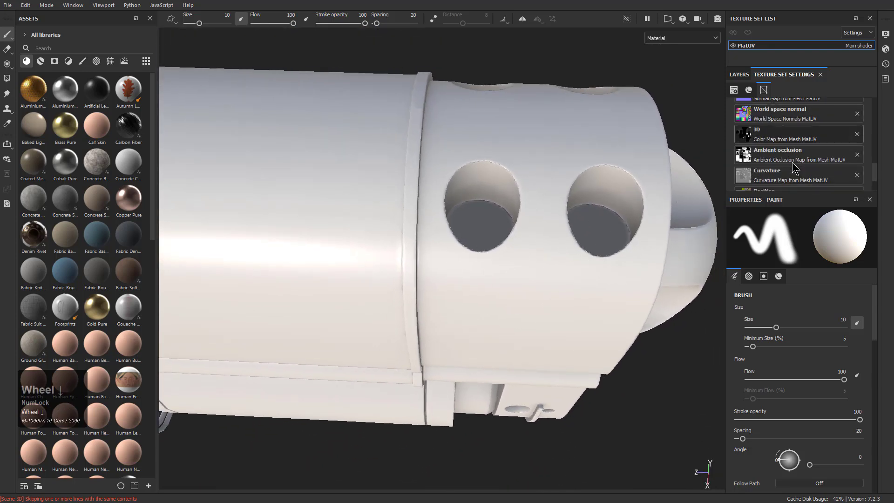
click(857, 156)
alt+drag(523, 202, 522, 177)
alt+right_drag(524, 181, 568, 497)
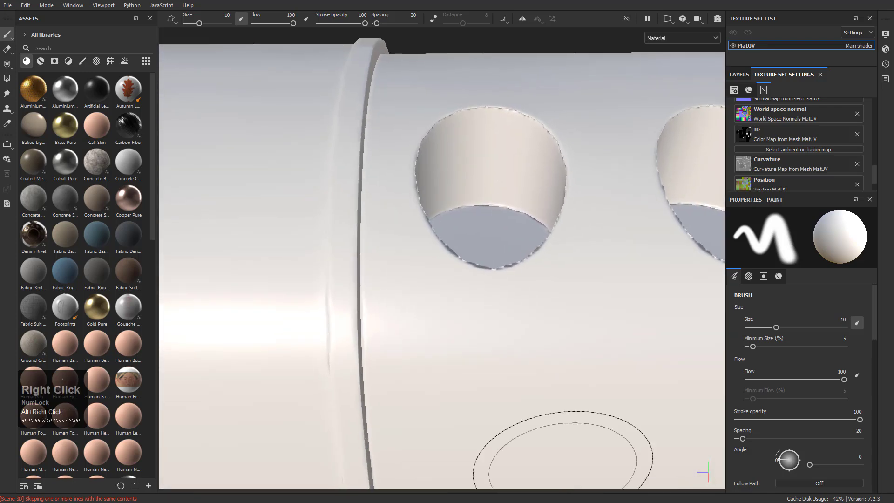
alt+right_drag(503, 242, 500, 423)
alt+drag(414, 228, 324, 216)
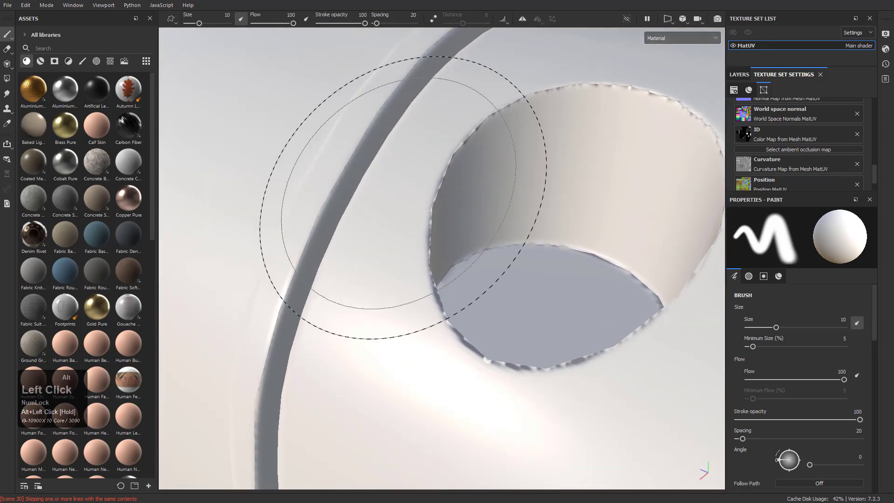
alt+drag(476, 313, 500, 309)
alt+right_drag(485, 303, 505, 223)
Reassign the baked MatUV ambient occlusion map to the empty ambient occlusion slot and check the round holes.
click(815, 151)
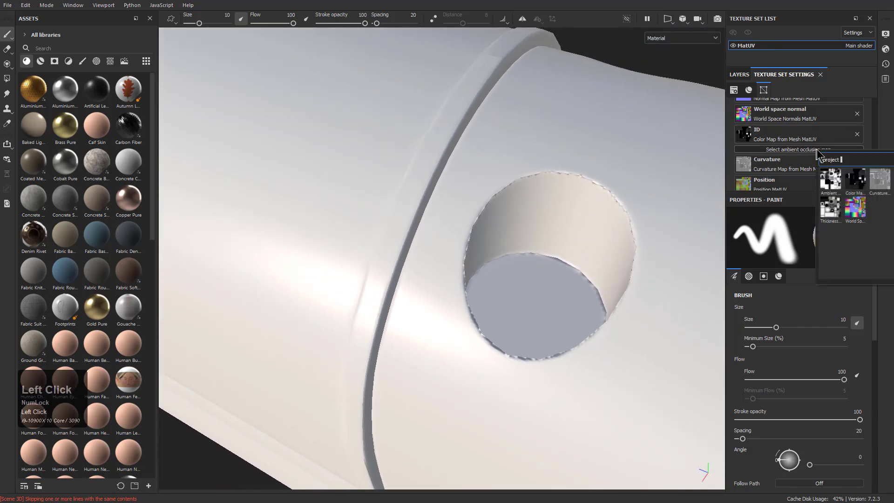
click(836, 181)
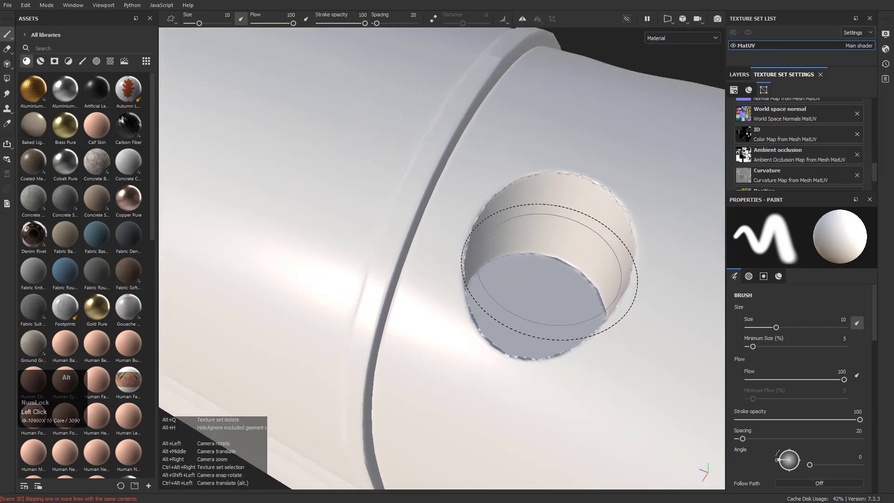
alt+drag(558, 270, 615, 254)
alt+right_drag(615, 254, 484, 150)
alt+middle_drag(484, 150, 510, 228)
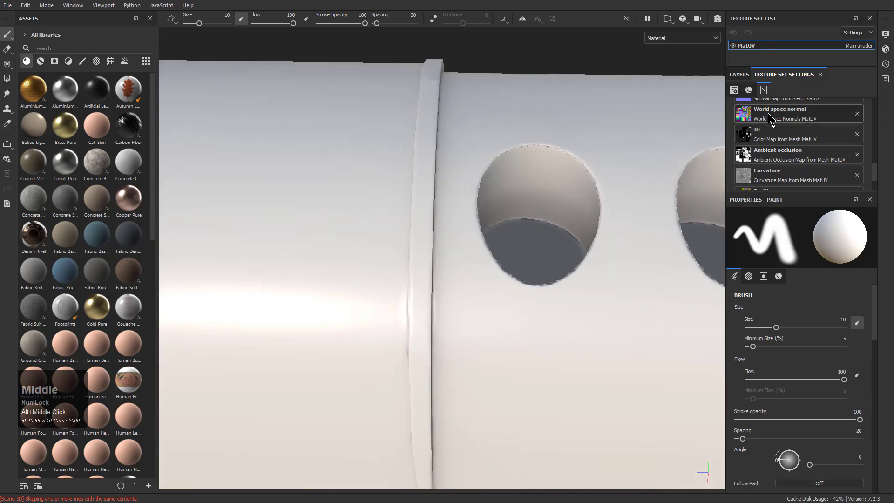
Disable Average Normals in the baking settings, rebake all seven mesh maps and check the round holes.
scroll(768, 120, up, 4)
scroll(832, 145, up, 2)
scroll(832, 146, down, 6)
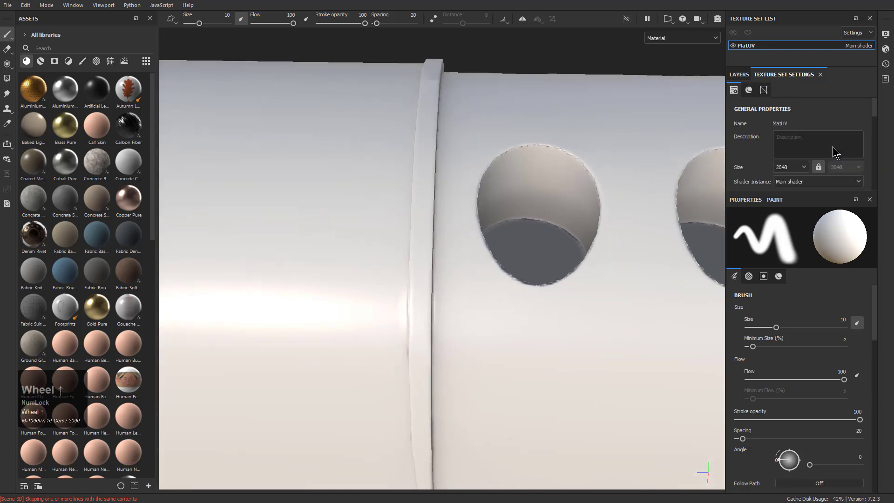
click(839, 132)
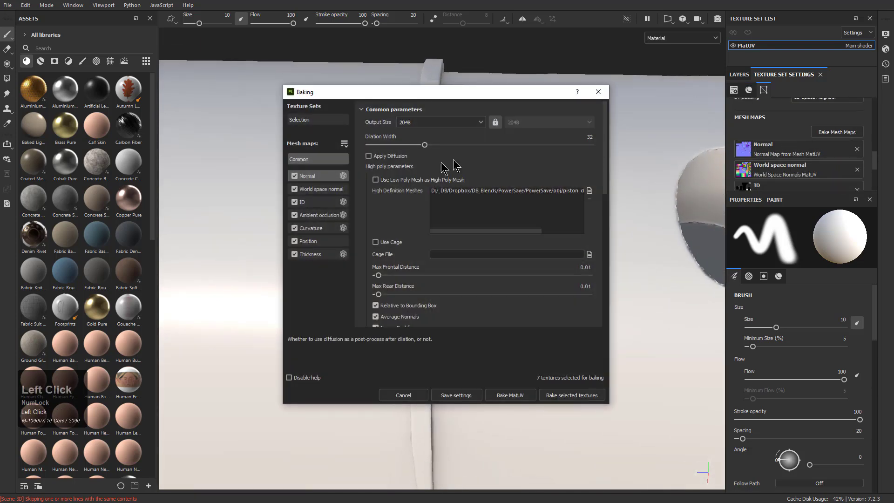
scroll(400, 242, down, 1)
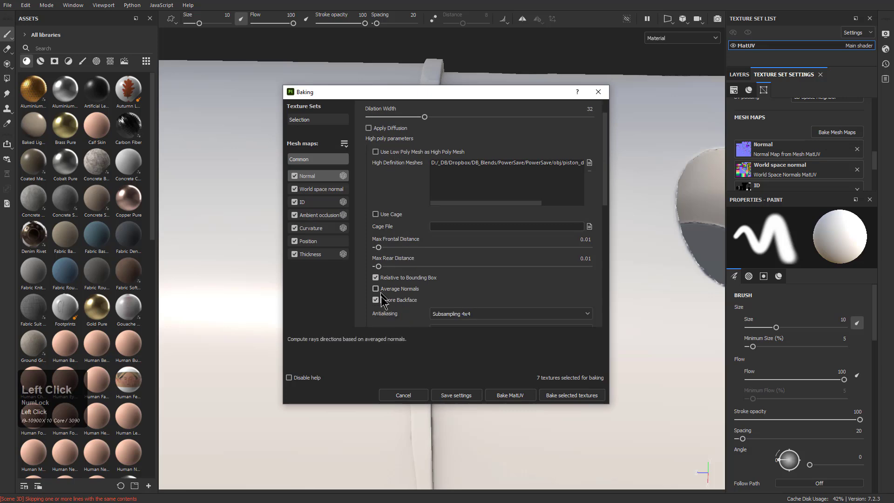
click(558, 395)
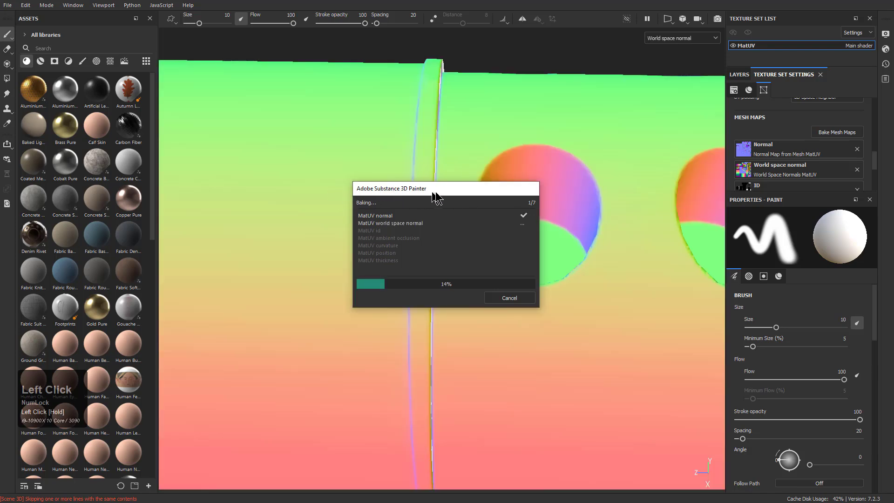
drag(436, 191, 326, 188)
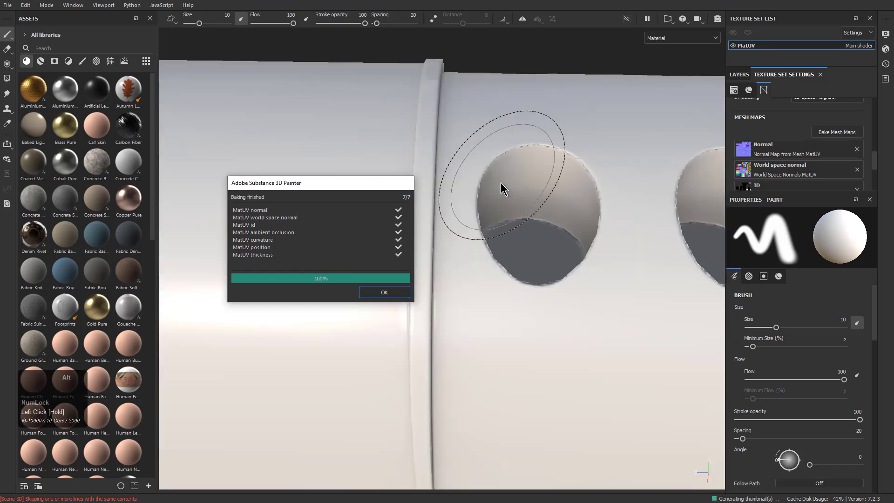
alt+click(495, 213)
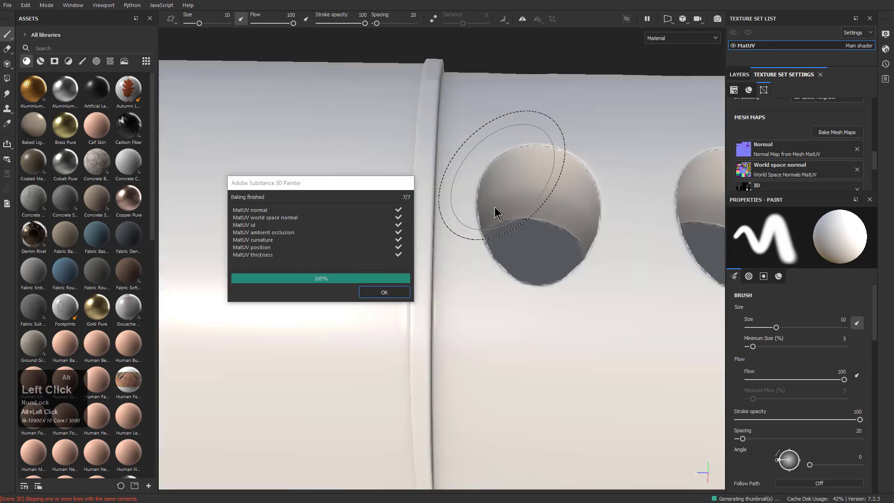
click(385, 292)
alt+drag(386, 297, 411, 227)
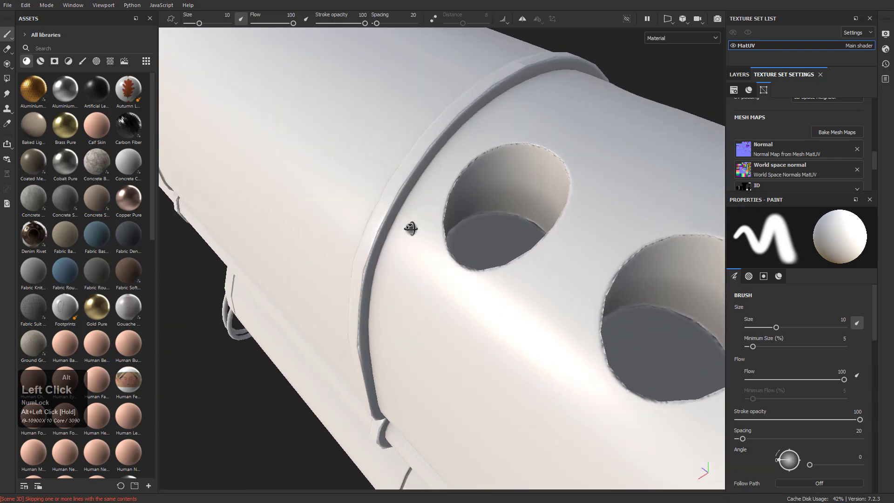
Re-enable Average Normals and set the common baking antialiasing to Subsampling 8x8.
click(832, 134)
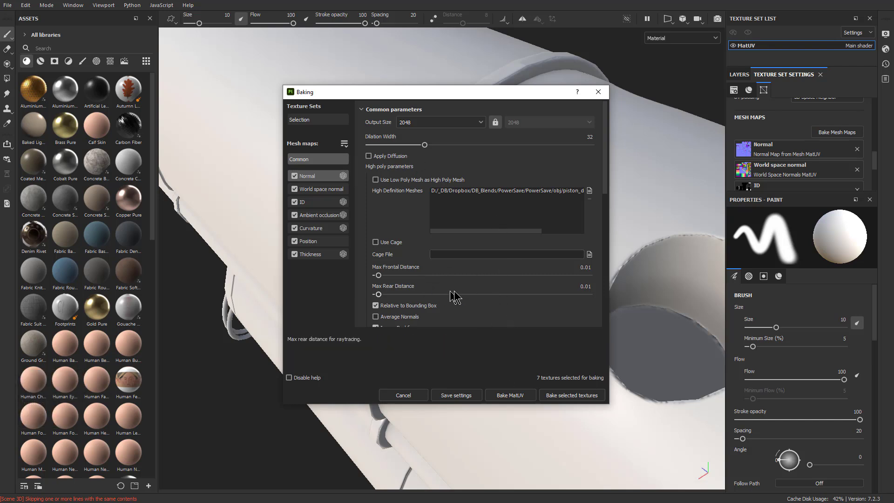
scroll(466, 293, down, 2)
scroll(459, 289, down, 2)
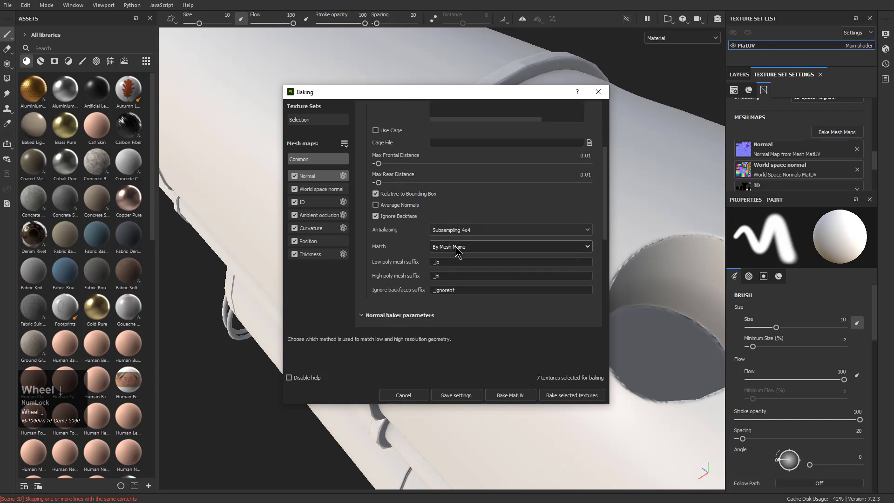
click(461, 233)
click(459, 275)
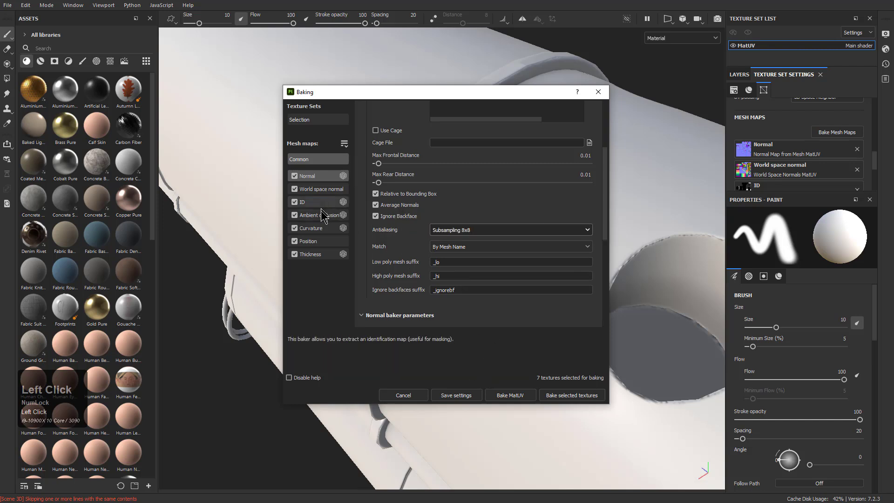
Set the ambient occlusion baker's self occlusion and the curvature baker's self intersection to Only Same Mesh Name.
scroll(412, 173, down, 5)
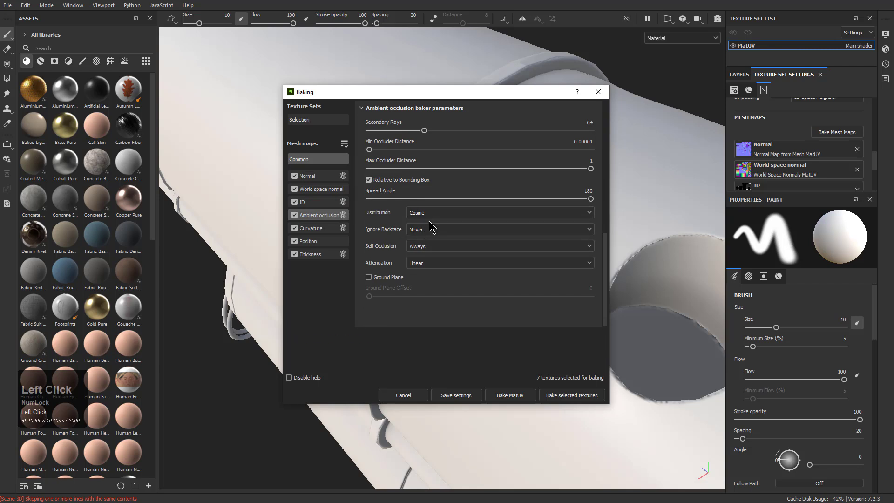
click(435, 246)
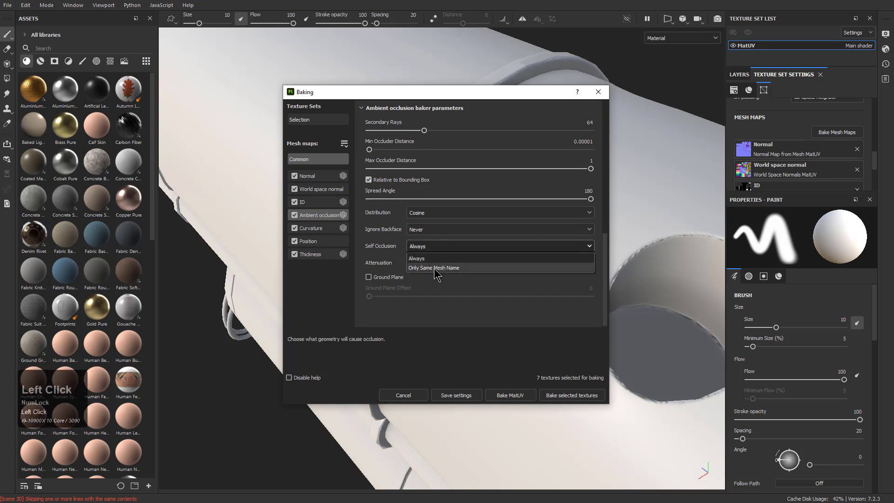
click(325, 231)
click(423, 188)
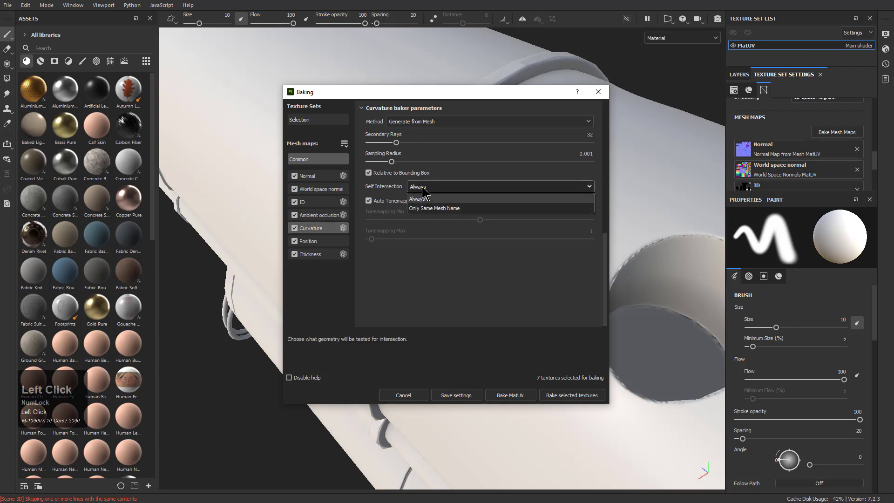
click(427, 208)
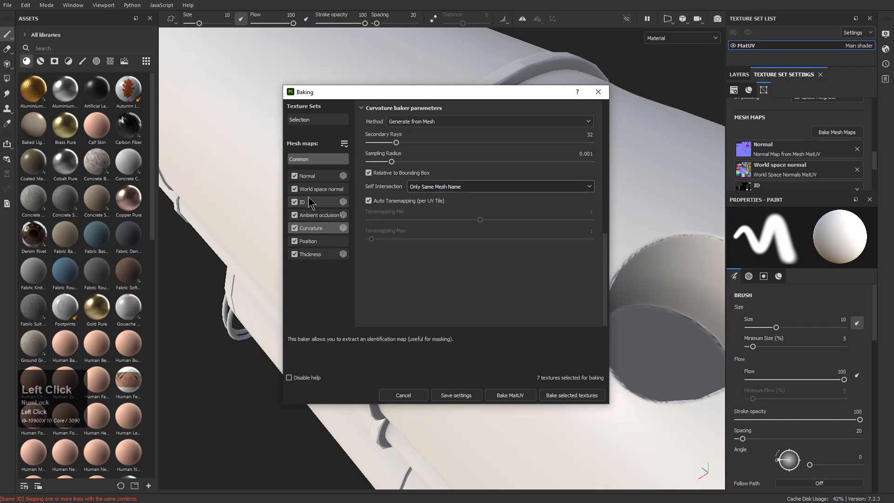
Review the world space normal, position and thickness baker settings, and rebake all seven selected mesh maps.
click(314, 191)
click(314, 241)
click(316, 255)
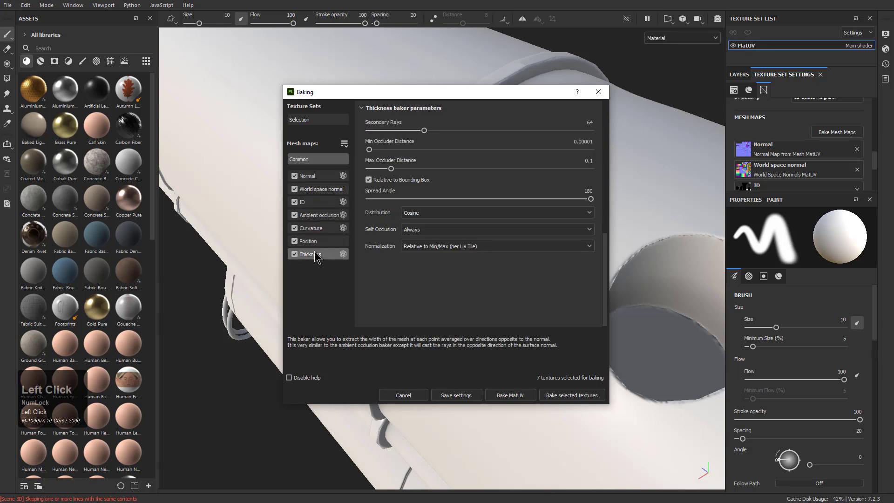
click(568, 396)
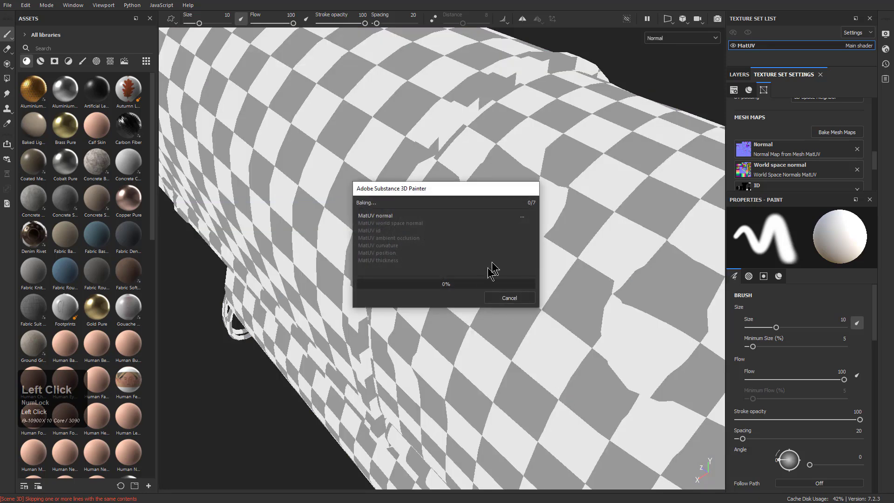
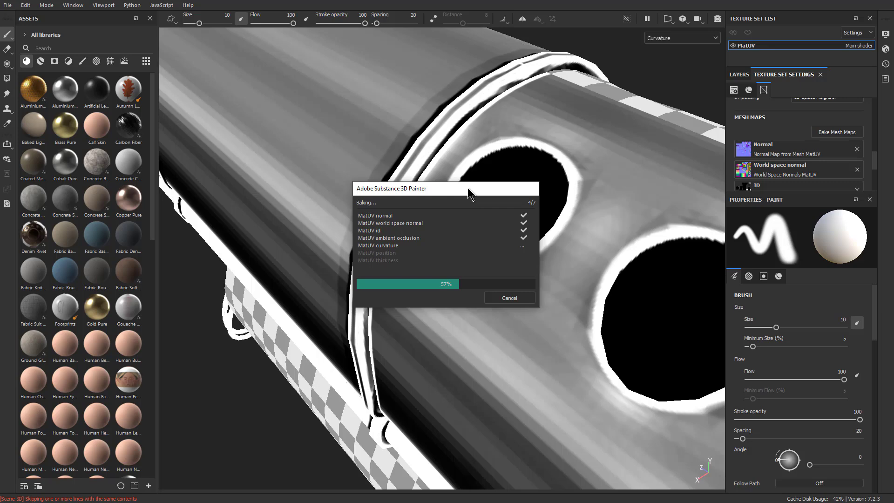
drag(468, 188, 316, 140)
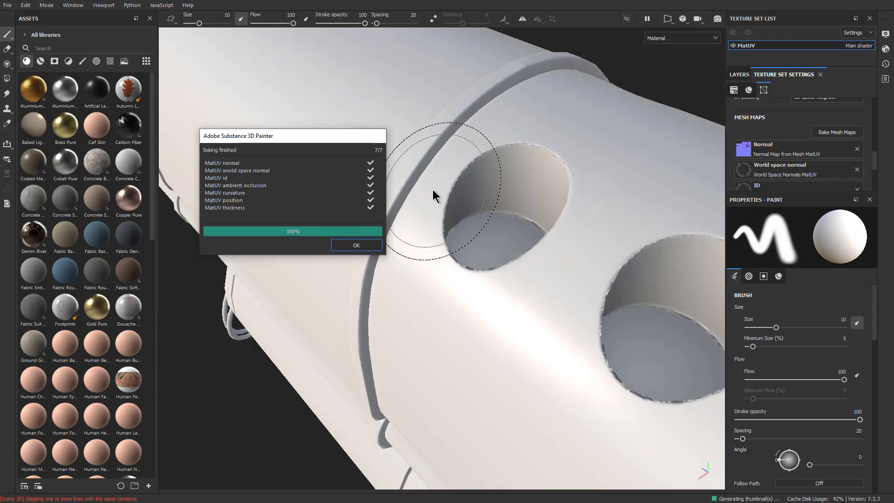
click(359, 247)
Examine the rebaked round holes, housing seams and the lower motor bracket's recessed holes for edge quality.
alt+drag(396, 280, 494, 298)
alt+right_drag(494, 298, 310, 235)
alt+drag(310, 235, 457, 254)
alt+middle_drag(561, 274, 384, 325)
alt+right_drag(383, 325, 644, 470)
alt+drag(643, 450, 411, 300)
alt+right_drag(411, 299, 304, 220)
alt+middle_drag(304, 219, 521, 255)
alt+right_drag(520, 255, 466, 280)
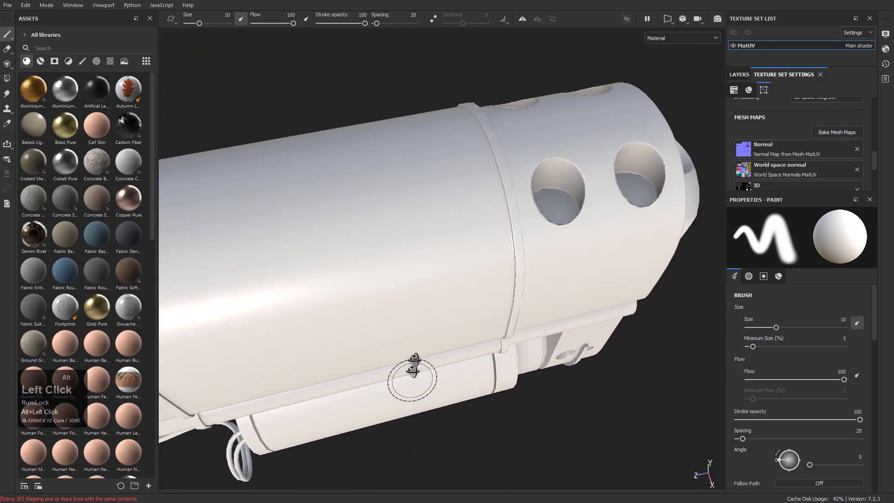
alt+middle_drag(466, 279, 424, 293)
alt+right_drag(423, 293, 395, 326)
alt+middle_drag(396, 326, 367, 343)
alt+right_drag(367, 343, 565, 419)
alt+drag(565, 419, 409, 325)
alt+middle_drag(410, 325, 433, 313)
alt+right_drag(433, 314, 517, 326)
alt+drag(517, 326, 443, 272)
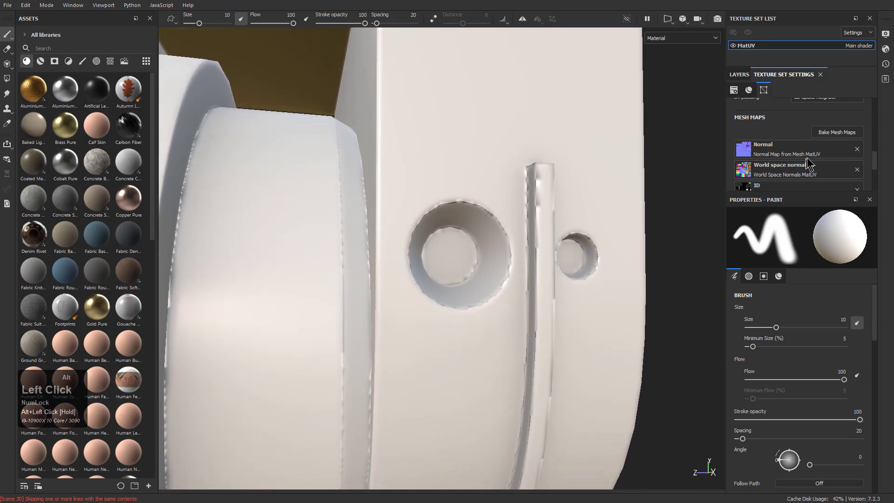
click(827, 134)
click(598, 96)
Examine the bake on the underside of the front plate, the motor's end face and cables, and the surrounding parts.
alt+right_drag(559, 266, 354, 218)
alt+middle_drag(354, 219, 577, 261)
alt+right_drag(577, 261, 249, 197)
alt+middle_drag(250, 197, 526, 261)
alt+right_drag(526, 261, 424, 214)
alt+drag(423, 215, 493, 249)
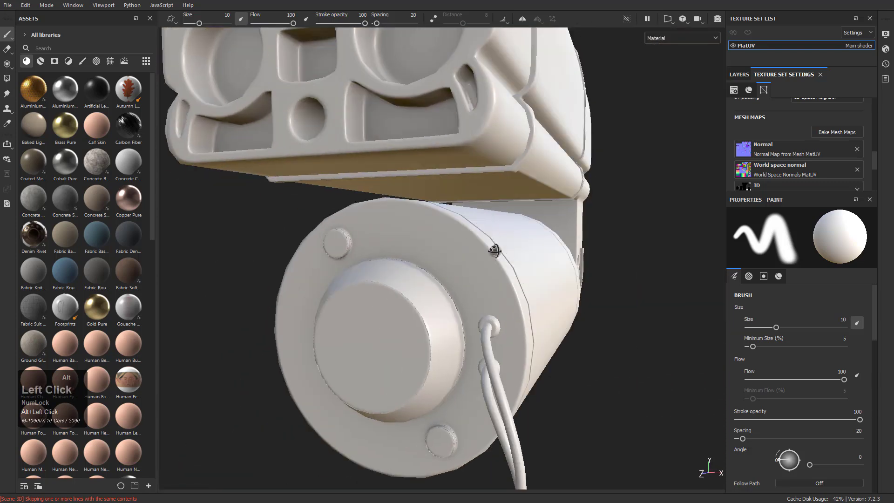
alt+right_drag(493, 249, 603, 393)
alt+drag(602, 393, 519, 301)
alt+middle_drag(519, 300, 500, 216)
alt+right_drag(500, 216, 459, 240)
alt+drag(459, 239, 441, 280)
alt+right_drag(442, 280, 438, 172)
alt+middle_drag(438, 171, 436, 348)
alt+right_drag(436, 349, 356, 219)
alt+drag(356, 218, 391, 187)
alt+right_drag(391, 186, 361, 144)
alt+middle_drag(361, 145, 467, 247)
alt+right_drag(467, 247, 439, 236)
alt+middle_drag(439, 235, 427, 241)
alt+drag(427, 242, 453, 283)
alt+right_drag(453, 284, 424, 311)
alt+middle_drag(424, 311, 499, 314)
alt+drag(498, 313, 486, 218)
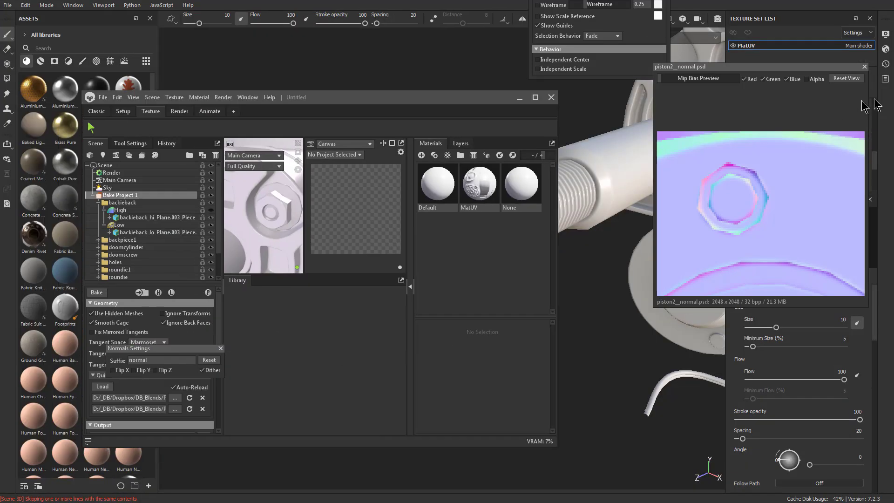
Close the piston2_normal.psd preview, switch to Marmoset Toolbag and enlarge its window across the screen.
drag(334, 97, 333, 70)
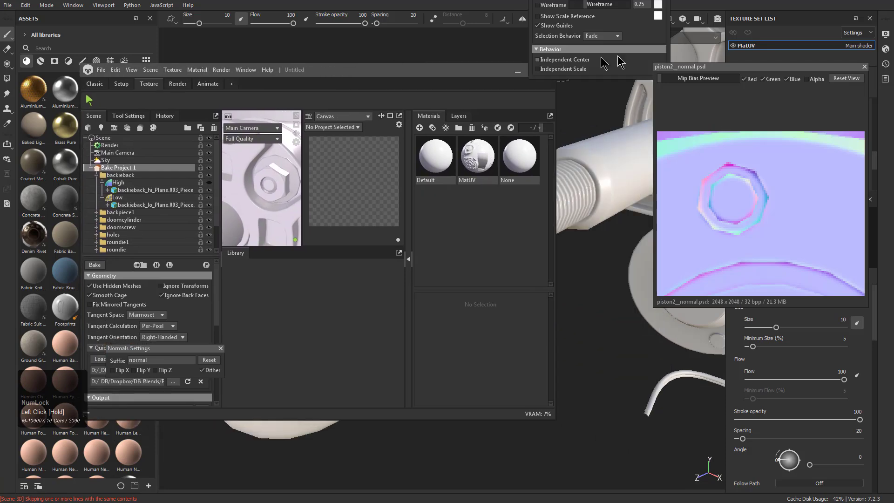
click(864, 68)
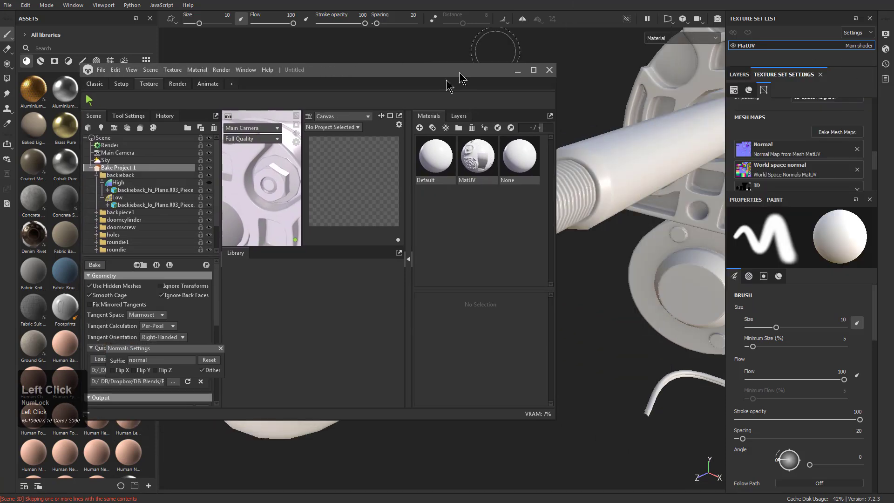
drag(426, 78, 346, 1)
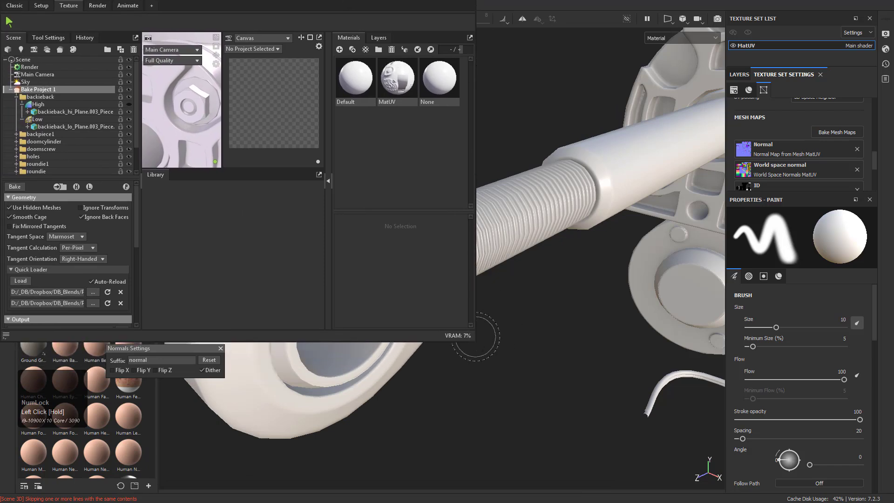
drag(473, 340, 891, 500)
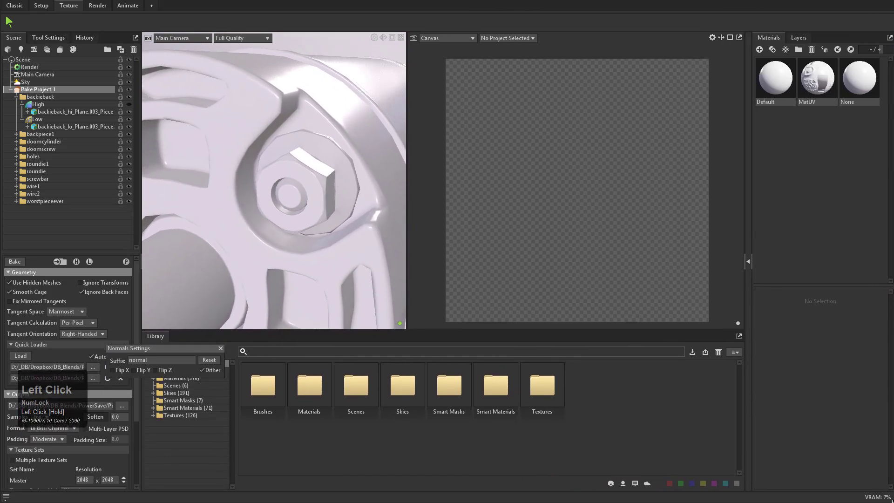
Start a new empty Toolbag scene in place of the current bake scene.
click(14, 5)
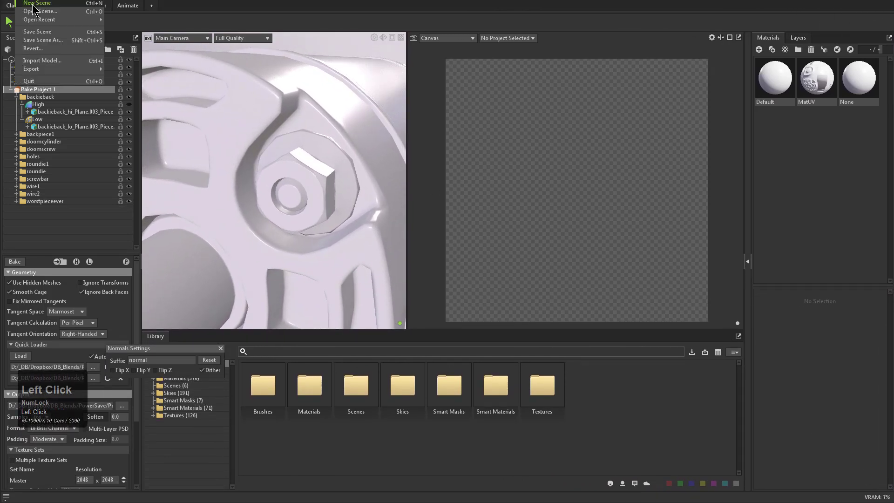
click(37, 3)
click(793, 231)
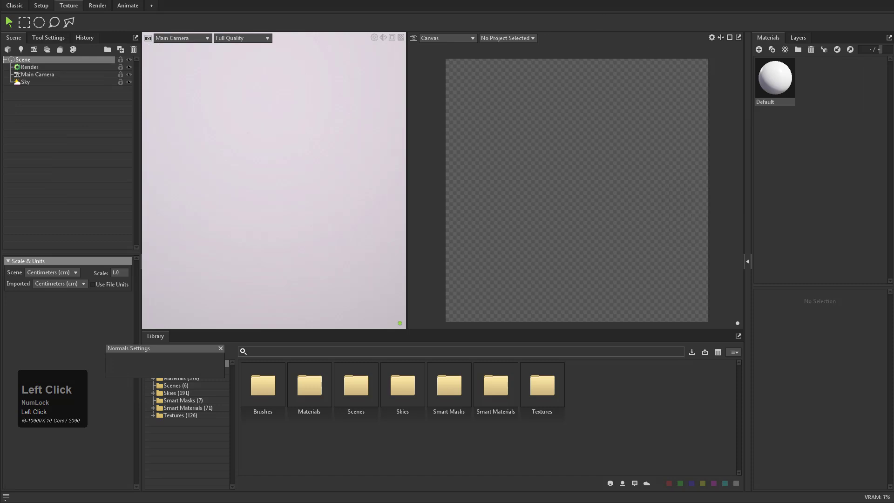
Open the piston_demo folder and add a new bake project to the empty scene.
click(68, 1)
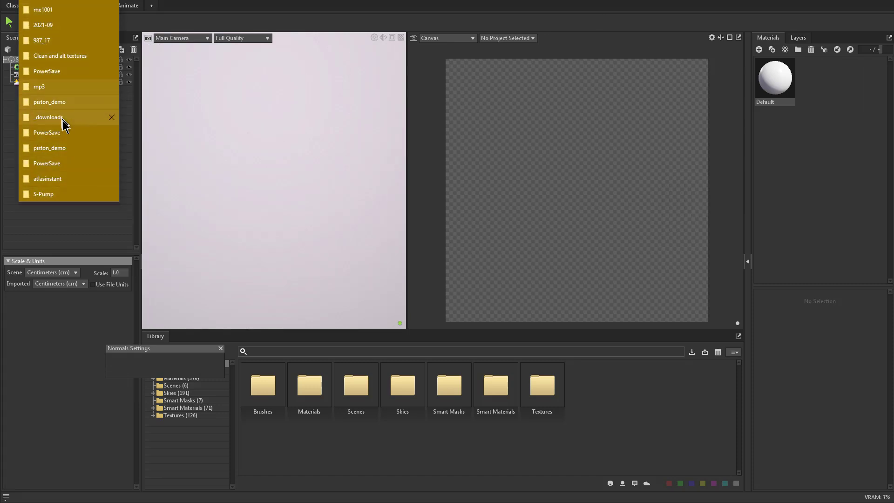
click(59, 102)
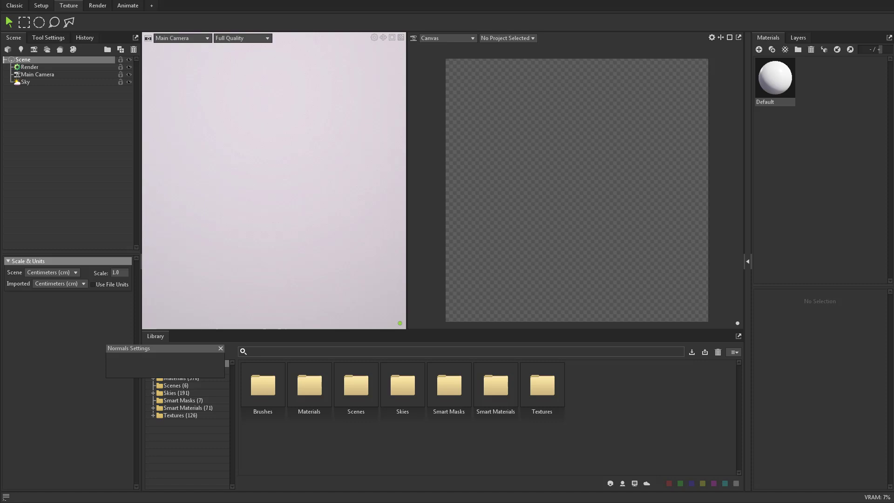
click(48, 50)
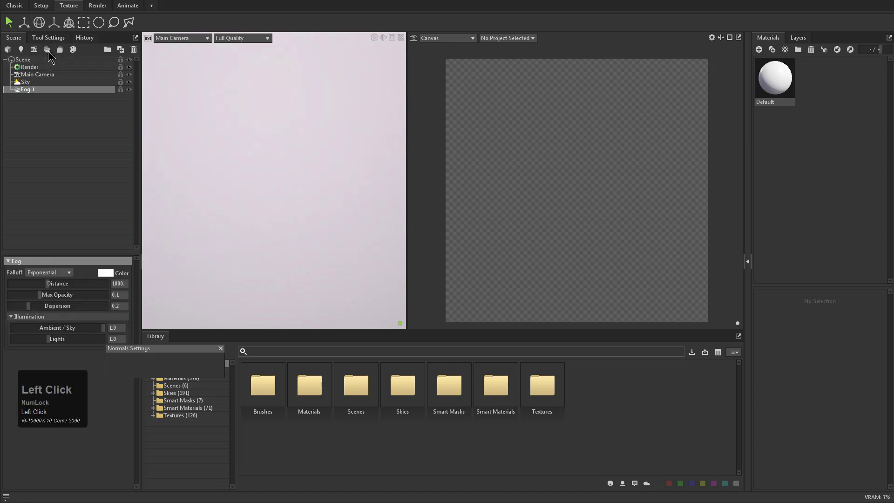
key(ctrl+z)
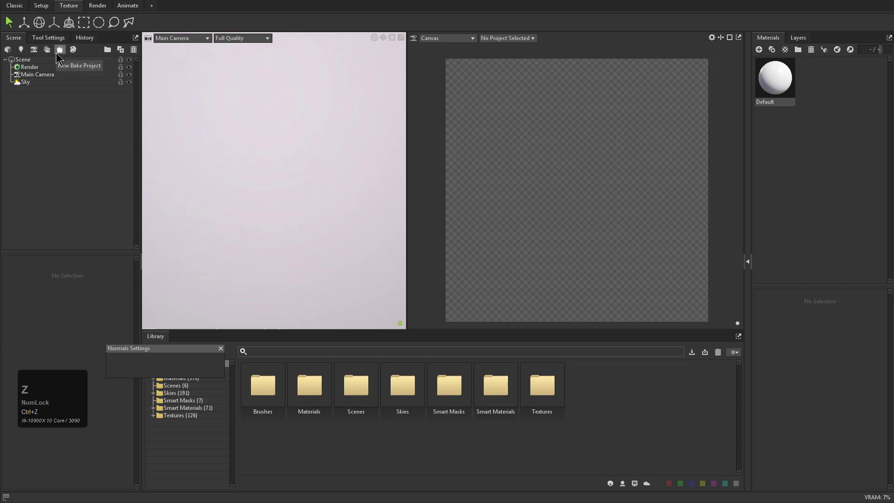
click(58, 50)
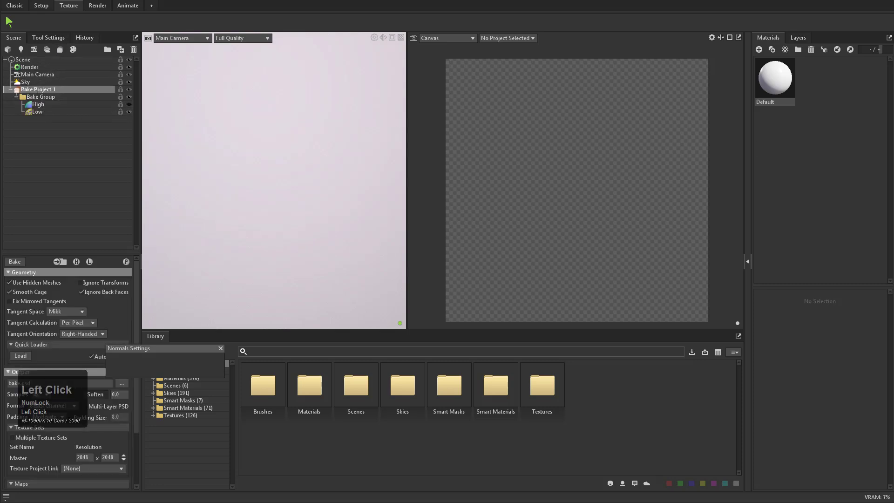
Import the piston_04_3_lo mesh into the bake group's Low slot, and delete it again.
drag(893, 83, 128, 112)
drag(38, 110, 38, 110)
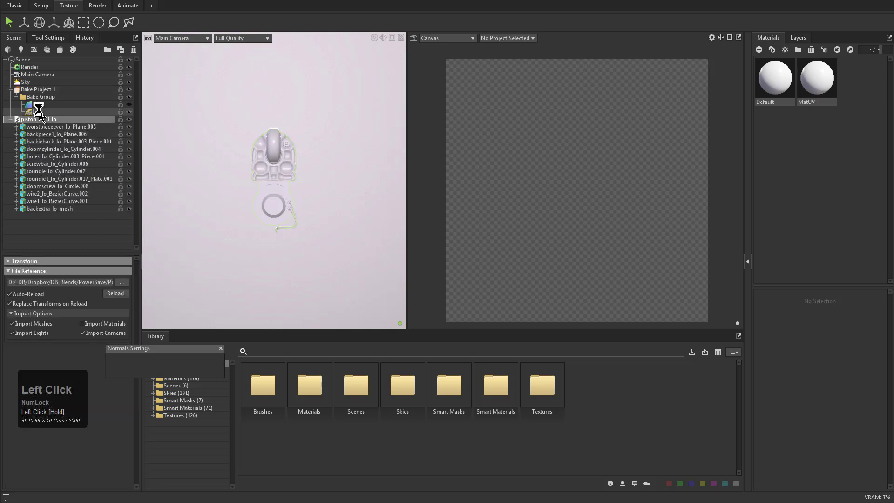
click(40, 116)
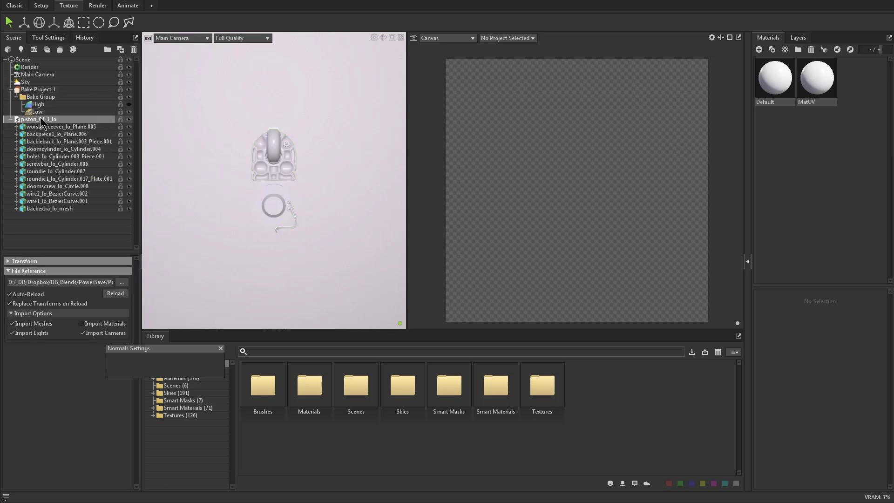
drag(34, 114, 34, 114)
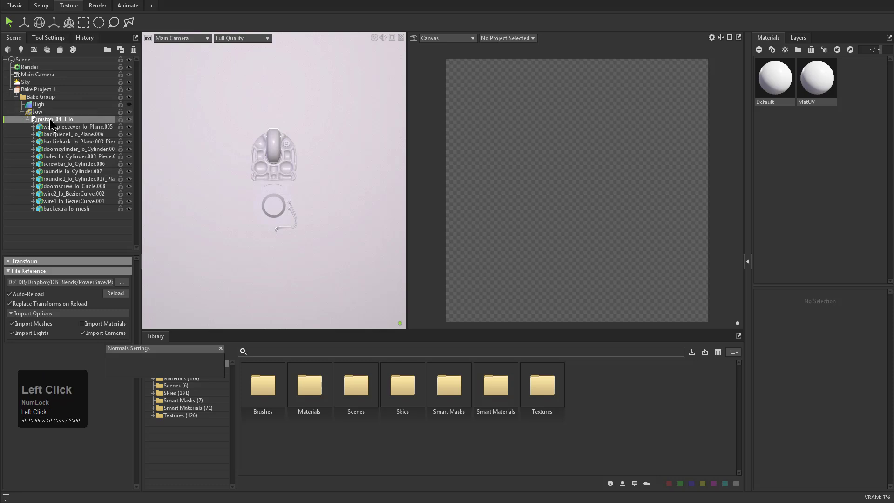
key(Delete)
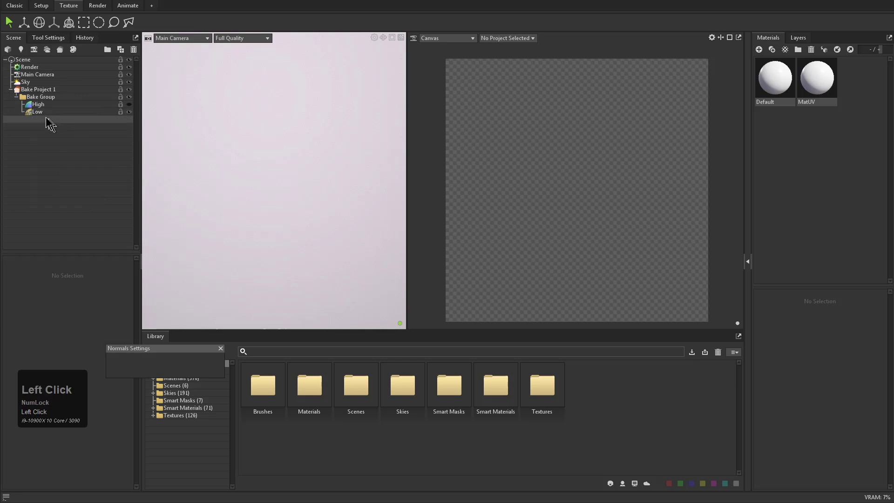
Load piston_04_3_lo.obj and piston_04_3_hi.obj into Bake Project 1 with the Quick Loader, closing the leftover Normals Settings window.
click(33, 90)
drag(25, 356, 39, 356)
click(221, 349)
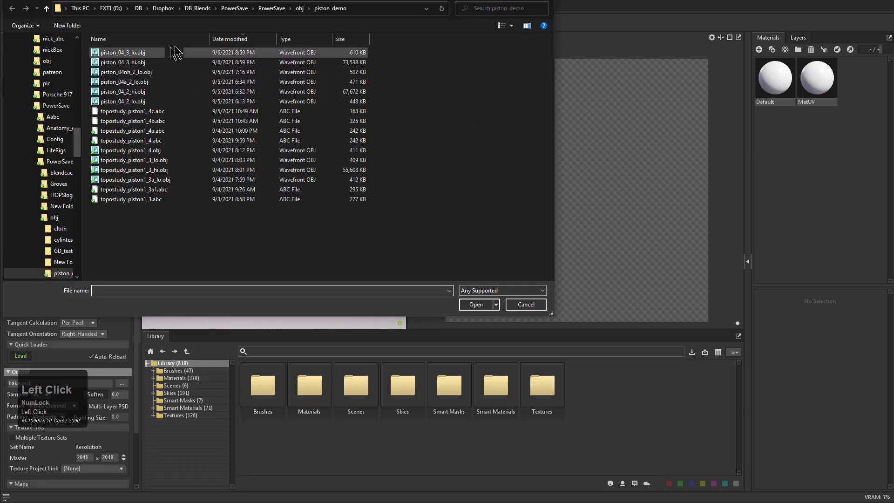
click(137, 54)
shift+click(138, 62)
click(475, 304)
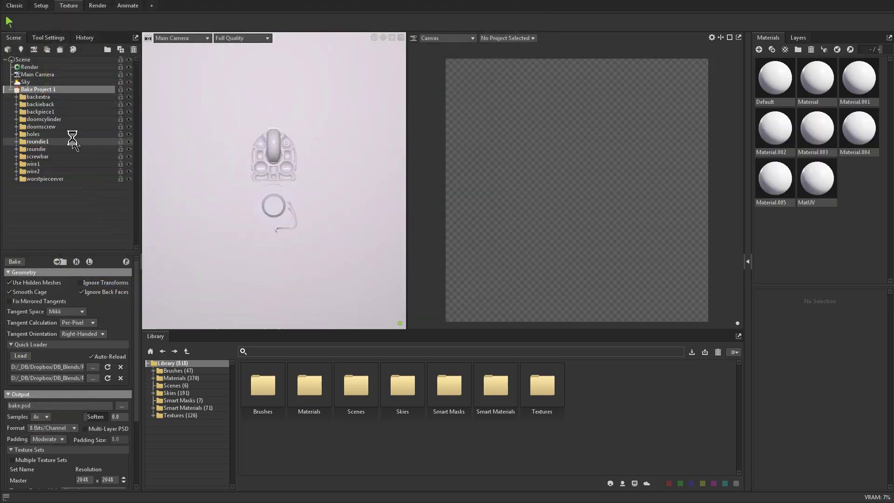
Enable the Normals (Object) and Ambient Occlusion maps, and turn off Ignore Groups for ambient occlusion.
alt+drag(337, 175, 286, 219)
alt+right_drag(286, 220, 275, 196)
alt+middle_drag(275, 196, 209, 218)
alt+right_drag(209, 218, 110, 272)
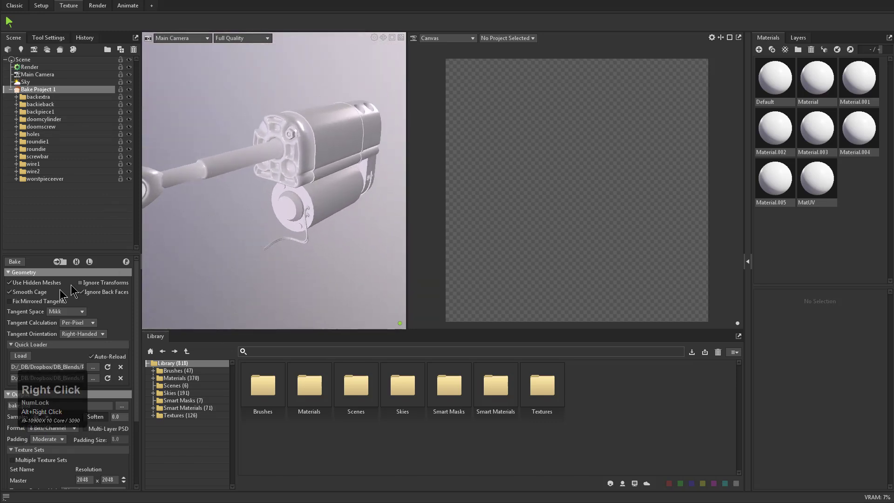
scroll(70, 361, down, 1)
scroll(71, 339, down, 3)
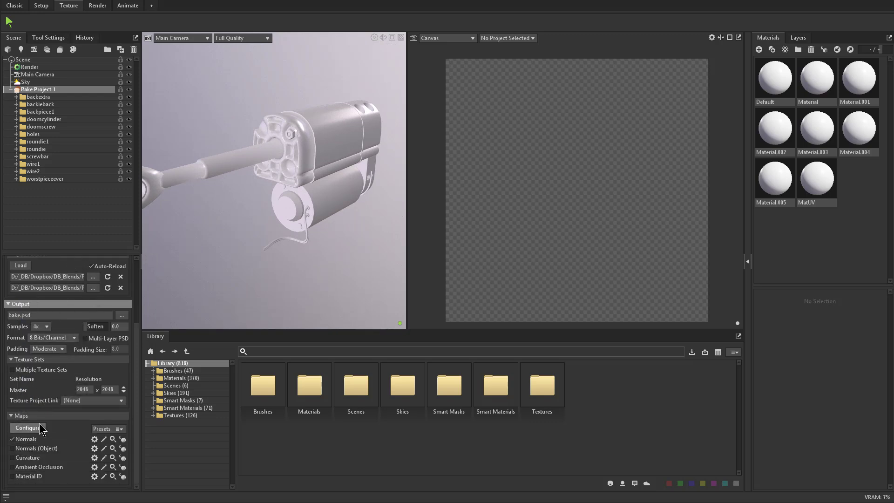
click(16, 448)
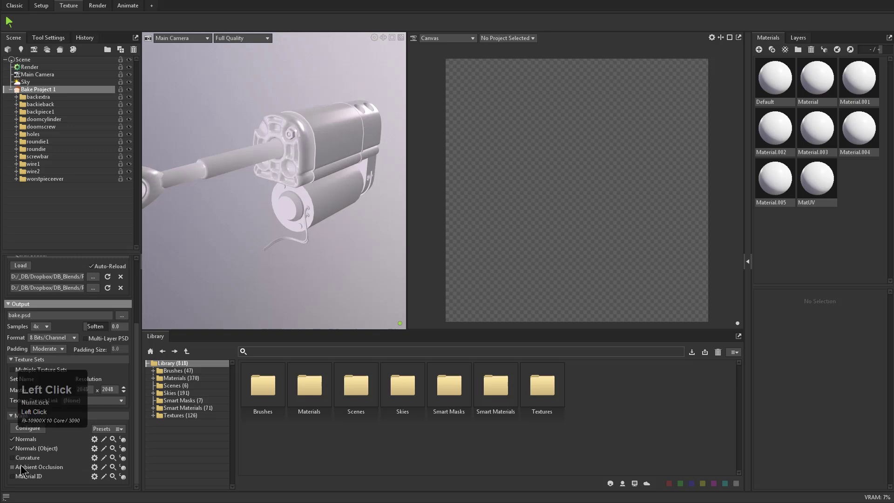
click(95, 467)
drag(178, 460, 194, 386)
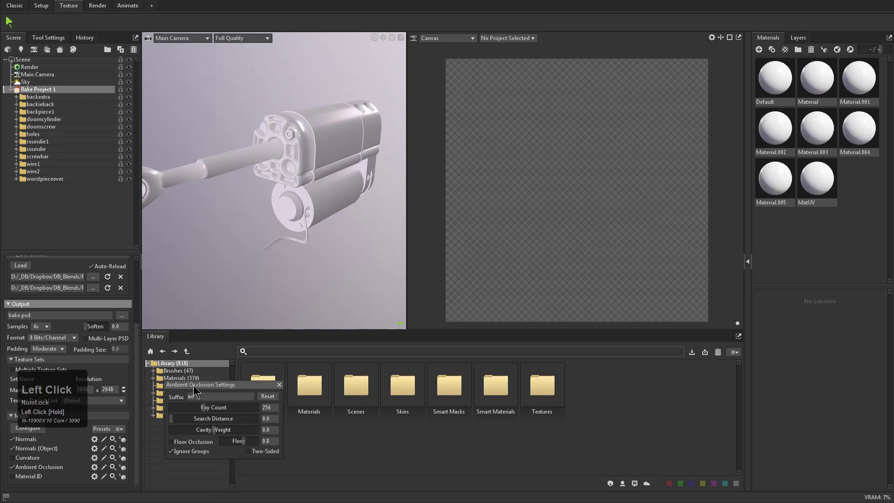
click(173, 451)
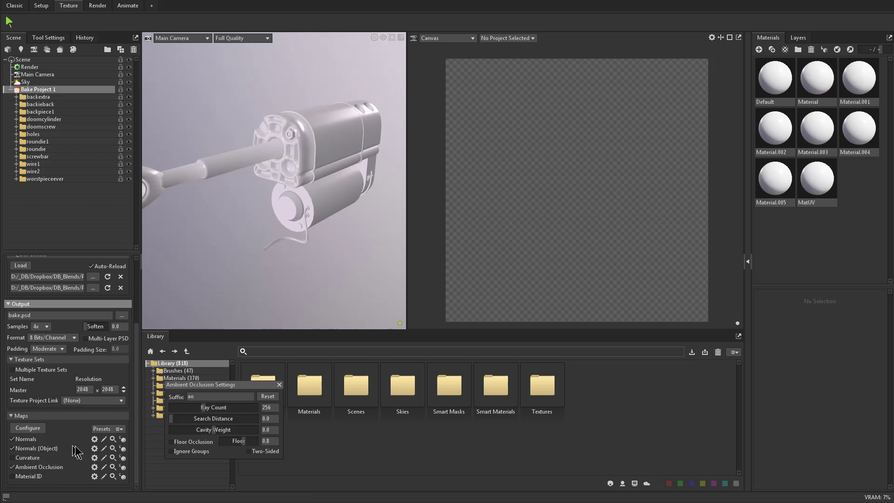
Review the Normals (Object) and Normals map settings and the bake project's geometry and tangent options.
click(96, 450)
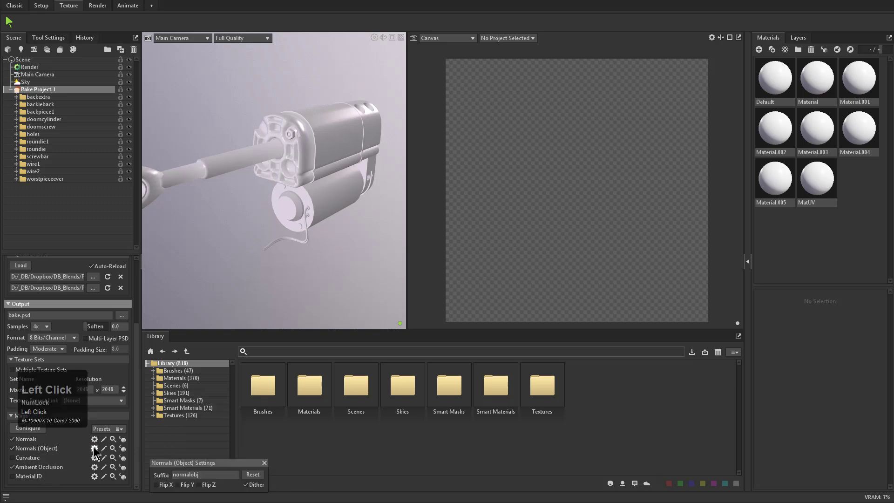
click(92, 438)
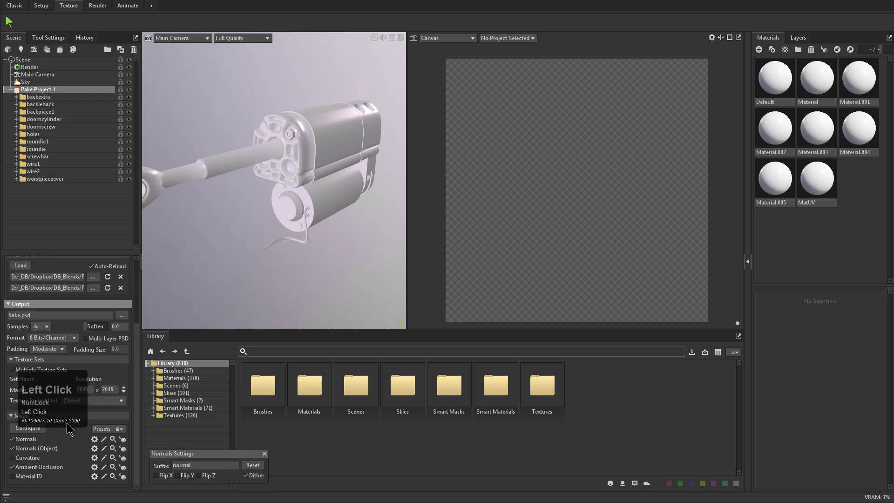
scroll(69, 326, up, 1)
scroll(69, 326, up, 3)
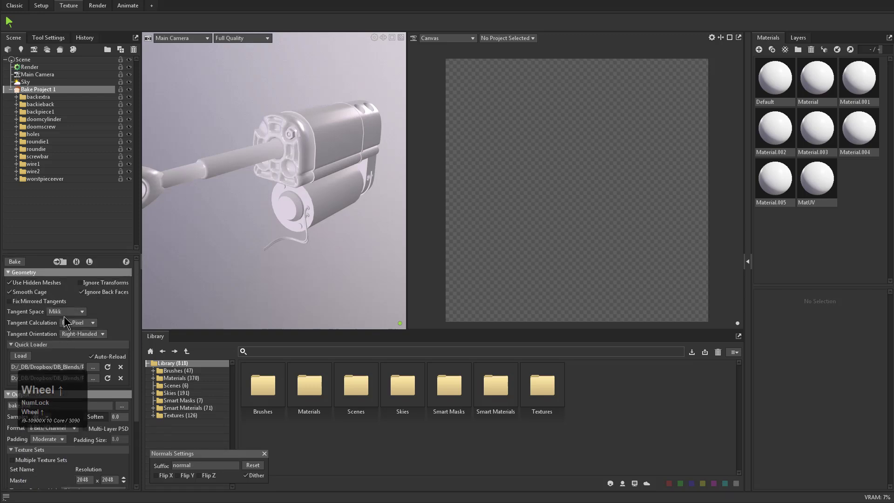
click(30, 89)
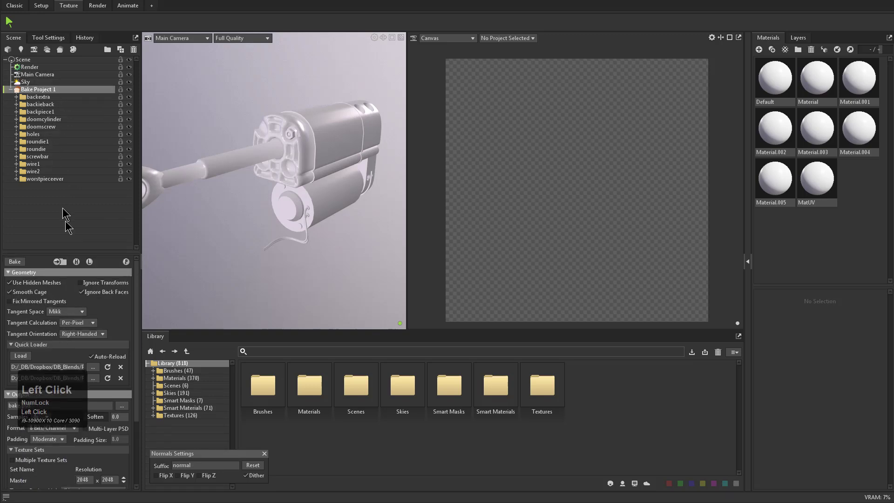
Browse for the bake output location to the PowerSave SP folder and create a new folder named piston4_2 there.
scroll(60, 337, down, 1)
scroll(60, 337, down, 3)
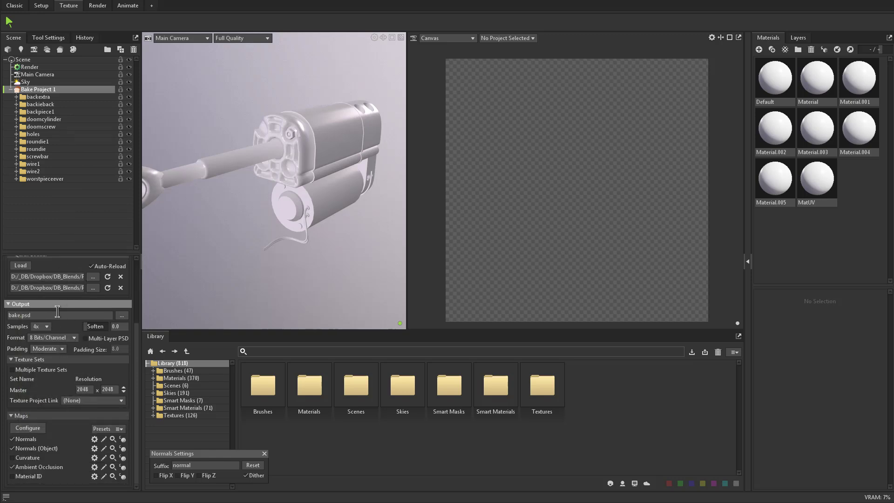
click(122, 315)
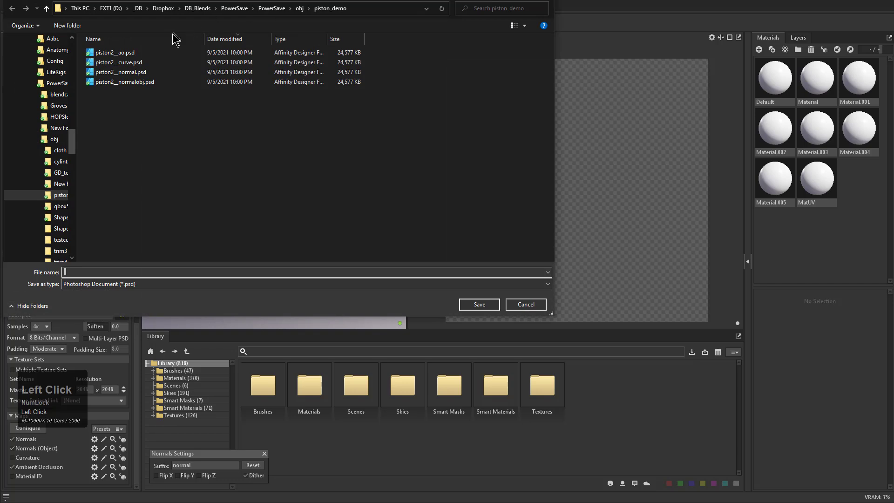
right_click(157, 113)
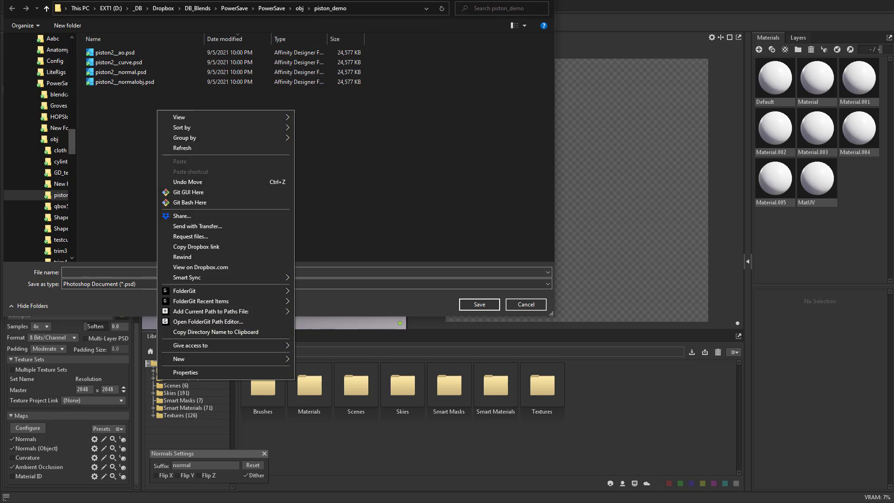
click(364, 146)
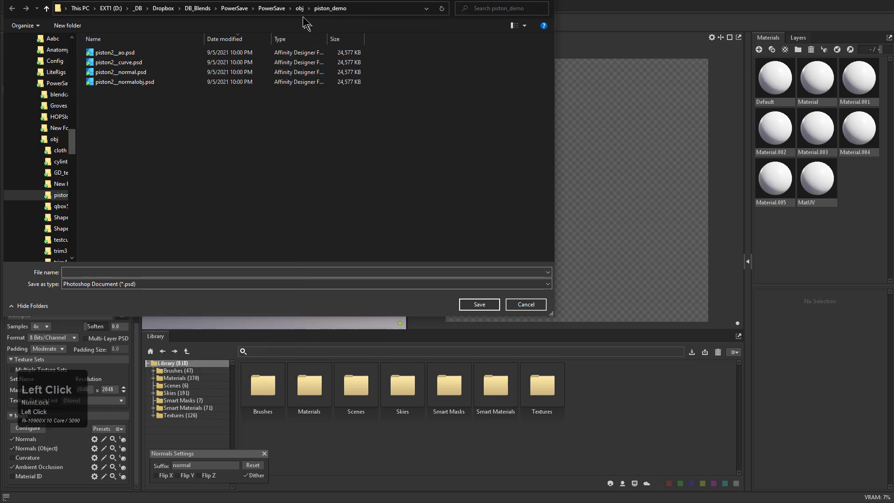
click(272, 8)
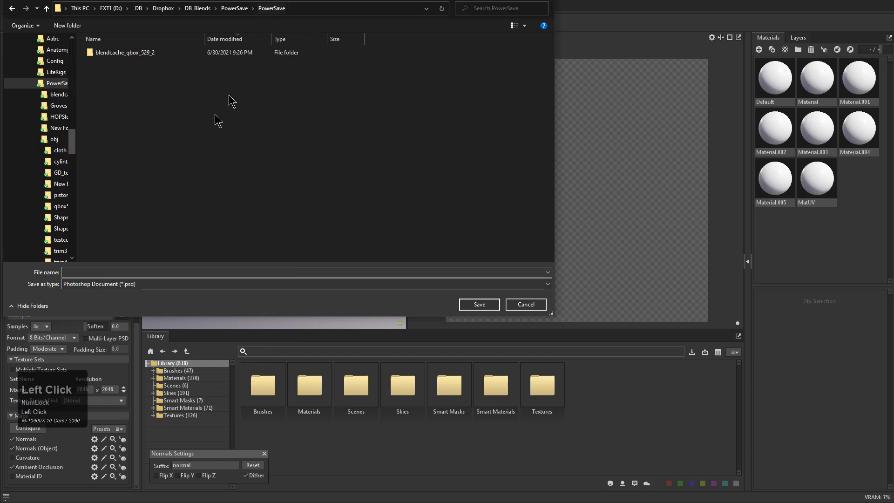
double_click(98, 52)
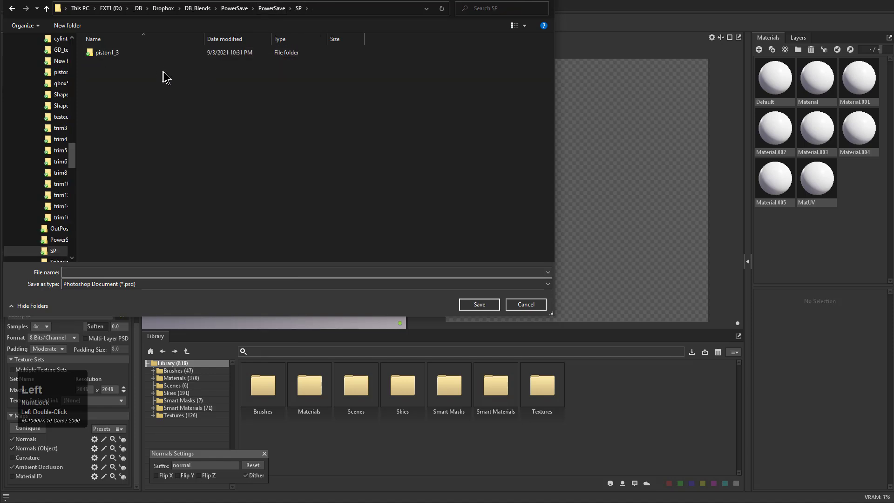
right_click(109, 70)
click(168, 314)
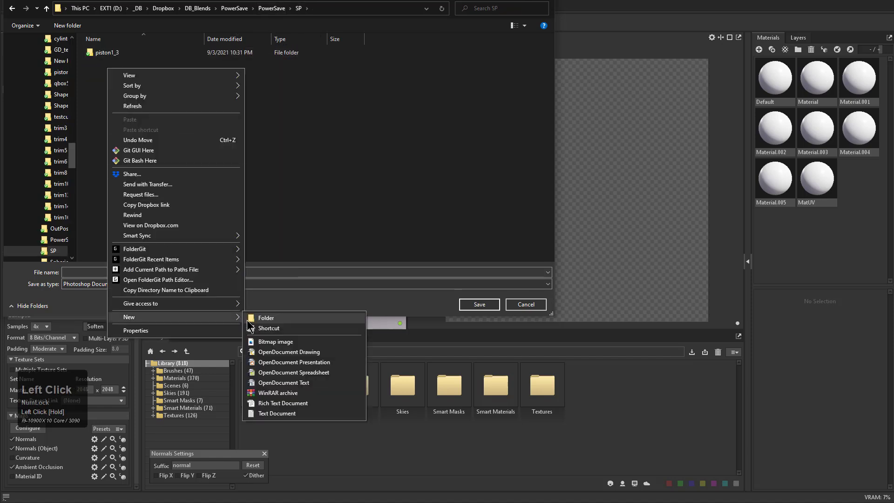
click(249, 316)
text(pi)
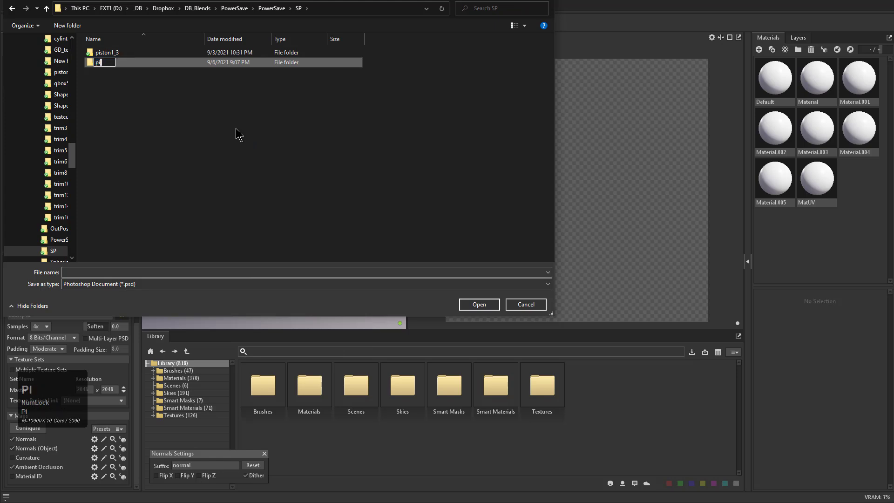
text(stonm4_)
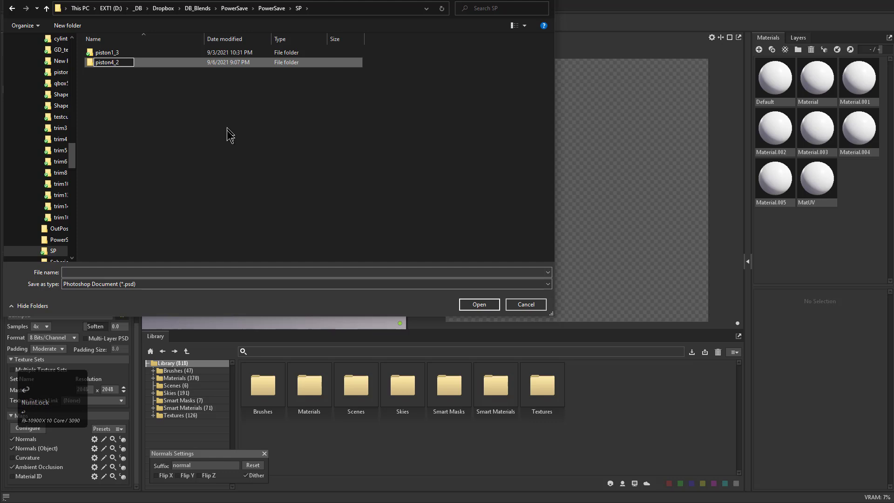
Finish naming the new folder piston4_2 and set the bake output inside it to a PNG file named piston.
text(2)
double_click(116, 64)
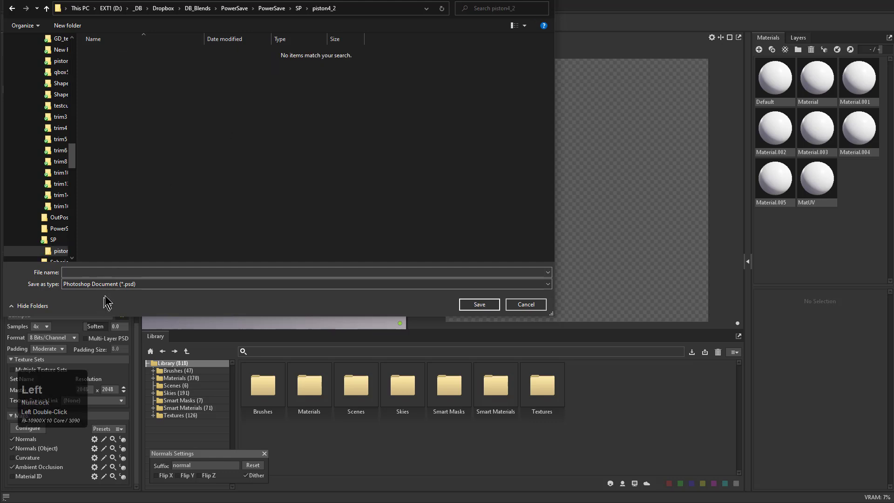
click(115, 285)
click(110, 307)
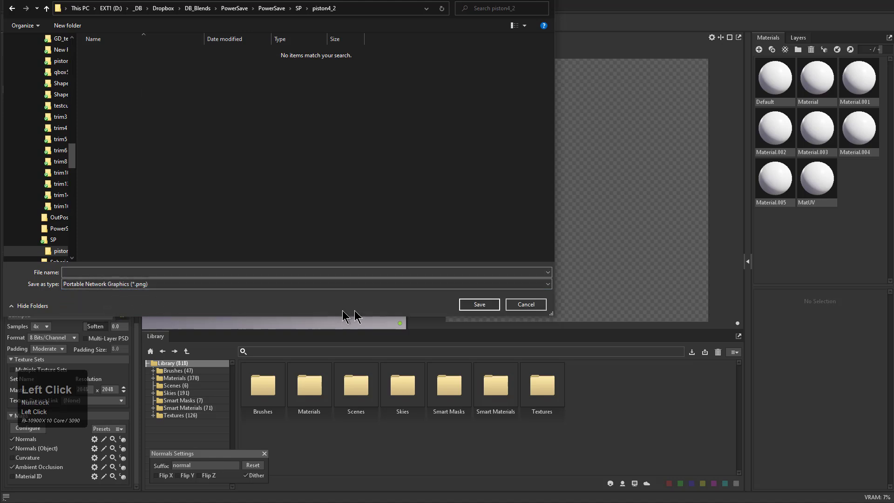
click(274, 272)
text(piston)
key(Return)
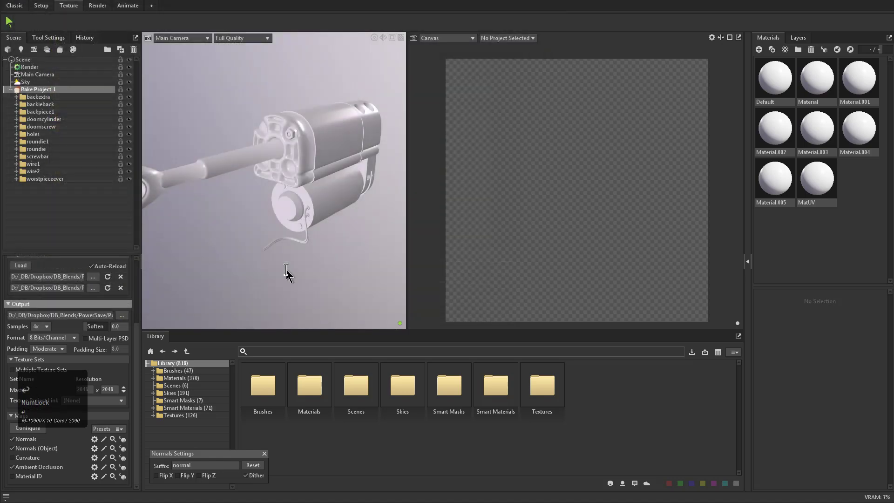
Set the bake output's sampling to 16x.
click(42, 327)
click(47, 353)
click(42, 327)
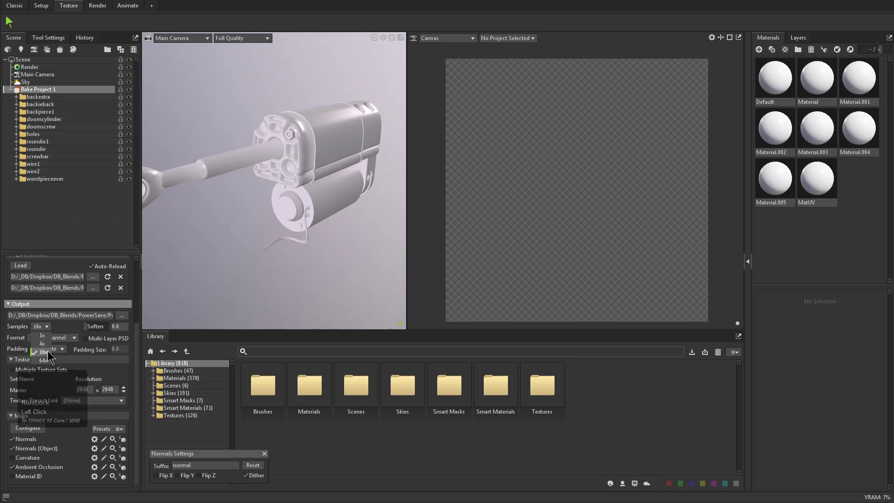
click(60, 329)
scroll(85, 355, down, 1)
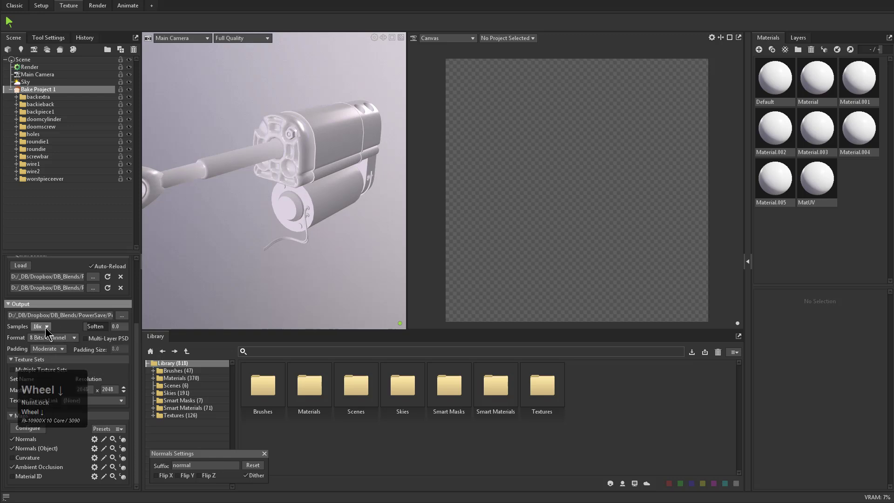
Bake the enabled maps of Bake Project 1 and preview the result on the low-poly piston.
scroll(56, 328, up, 3)
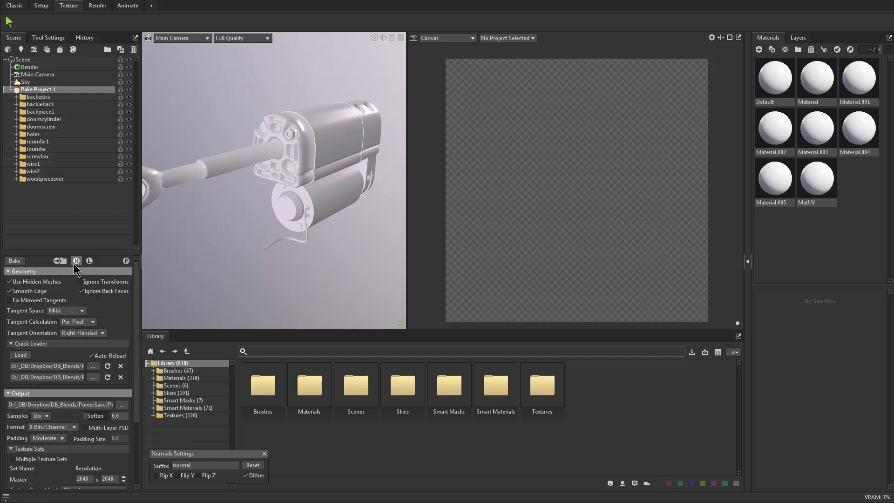
click(16, 261)
click(126, 261)
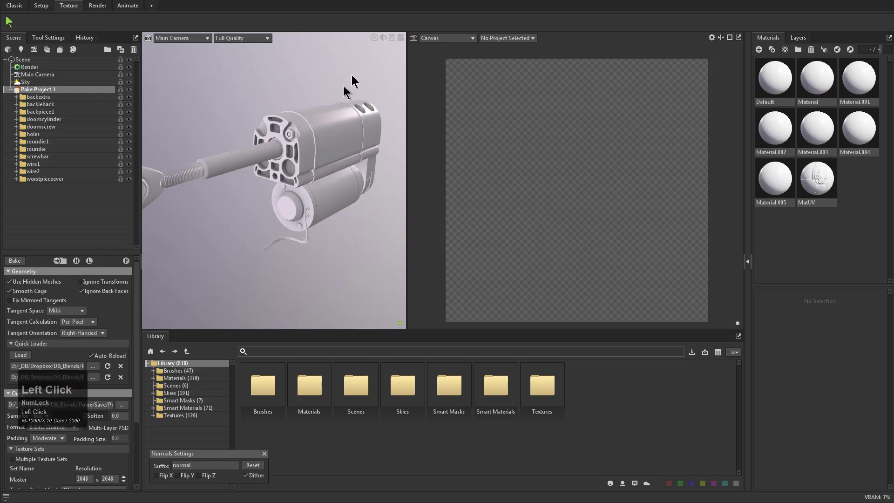
Enlarge the 3D viewport and examine the baked piston's end plate, hex nut, housing, rod and rod eye from several angles.
drag(408, 59, 649, 77)
alt+drag(438, 118, 401, 123)
alt+right_drag(400, 124, 491, 109)
alt+drag(491, 110, 331, 180)
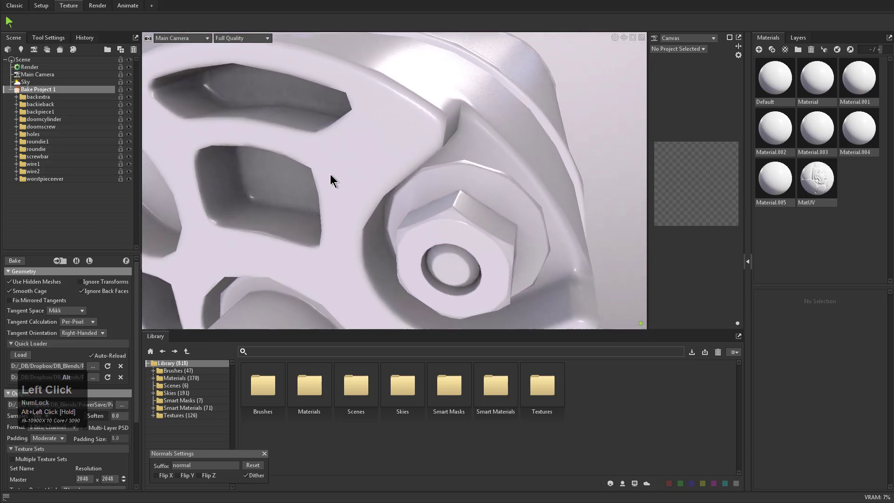
alt+right_drag(331, 180, 324, 128)
alt+middle_drag(373, 214, 375, 140)
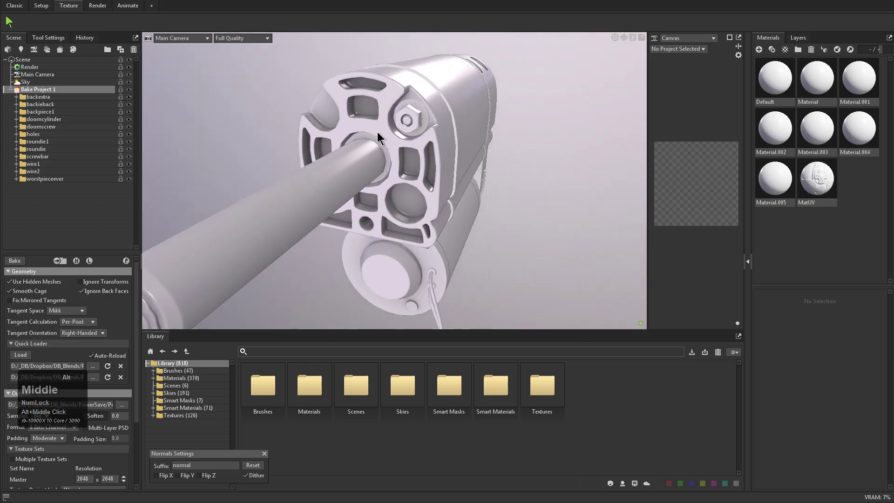
alt+drag(375, 140, 321, 133)
alt+right_drag(321, 133, 368, 173)
alt+drag(368, 172, 384, 182)
alt+right_drag(384, 186, 379, 173)
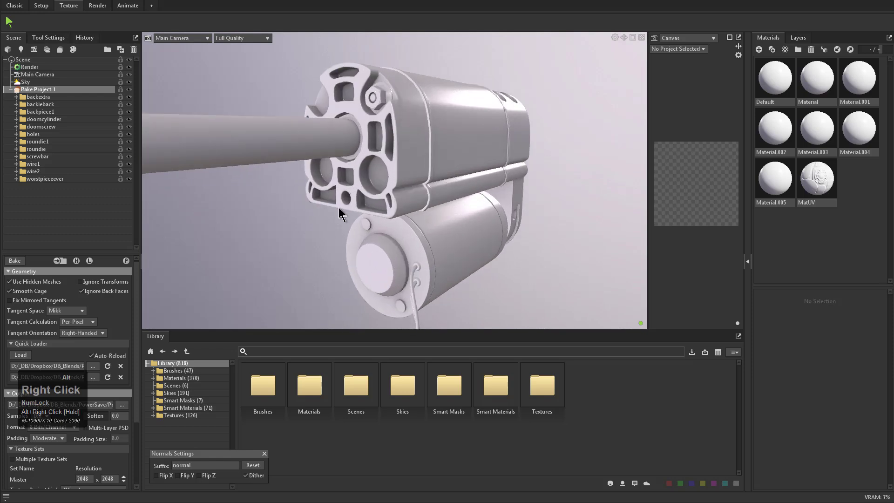
alt+middle_drag(380, 173, 363, 173)
mouse_move(364, 173)
alt+right_down()
mouse_move(353, 175)
mouse_move(371, 187)
alt+right_up()
alt+drag(371, 187, 365, 167)
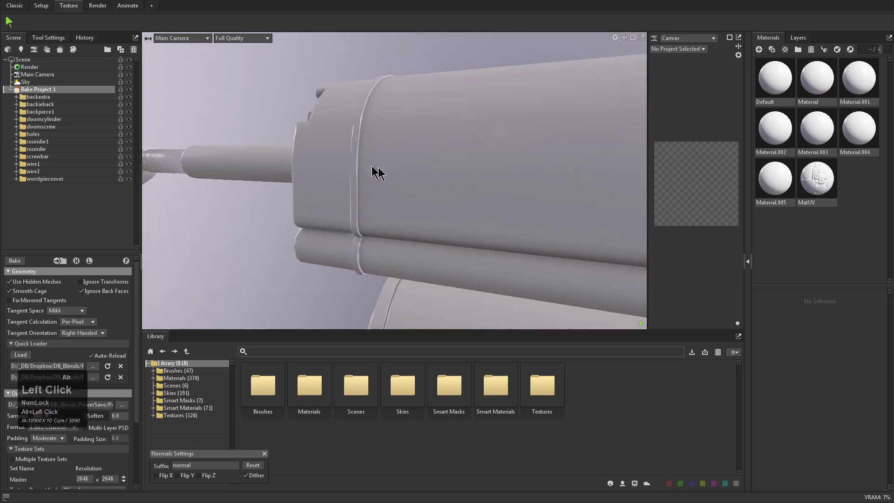
alt+middle_drag(365, 167, 326, 180)
alt+right_drag(326, 180, 422, 176)
alt+middle_drag(421, 177, 382, 186)
alt+right_drag(382, 187, 419, 203)
mouse_move(418, 204)
alt+mouse_down()
mouse_move(405, 176)
mouse_move(412, 195)
alt+mouse_up()
alt+right_drag(412, 196, 408, 193)
alt+middle_drag(407, 193, 401, 223)
alt+right_drag(401, 223, 409, 243)
alt+middle_drag(410, 243, 415, 208)
alt+right_drag(415, 207, 380, 159)
alt+drag(379, 160, 420, 140)
alt+middle_drag(420, 140, 482, 132)
alt+right_drag(482, 132, 481, 129)
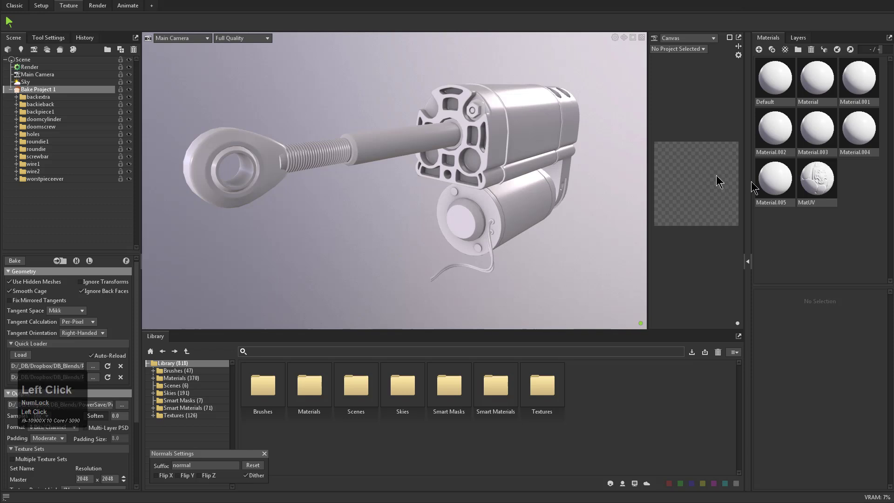
Switch to Substance 3D Painter and look through the asset library's categories, finishing with the textures.
click(844, 1)
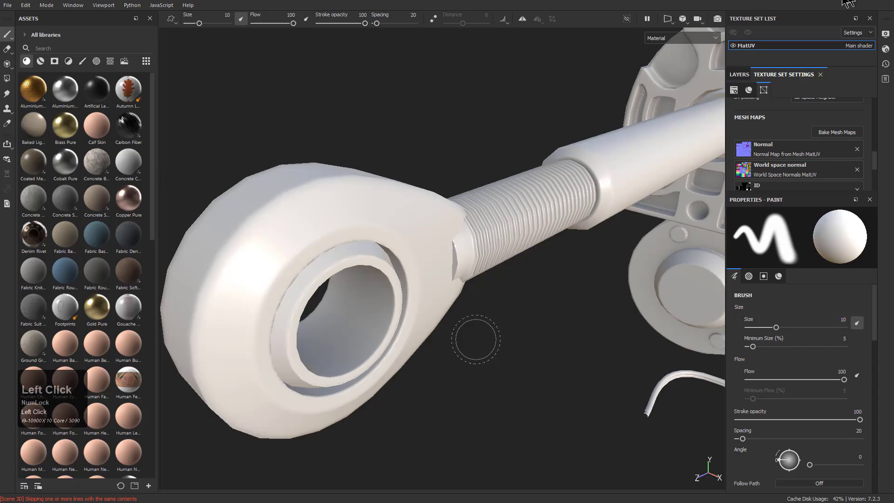
click(61, 58)
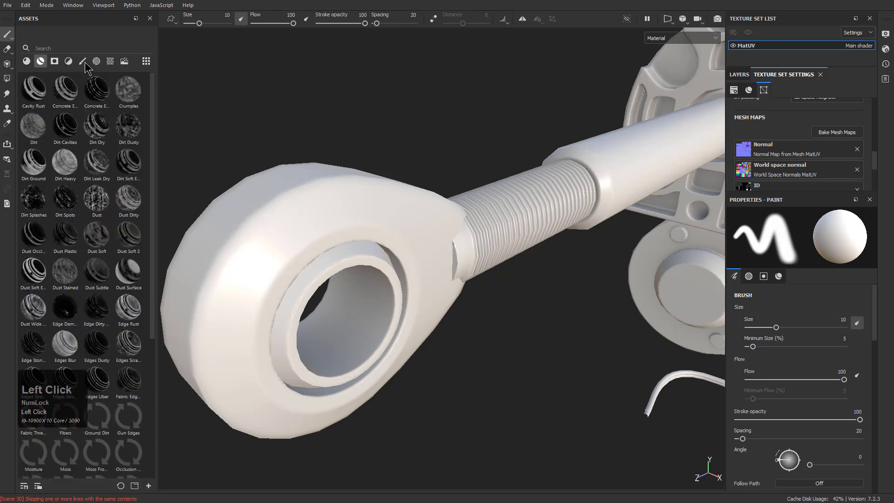
click(83, 62)
click(70, 61)
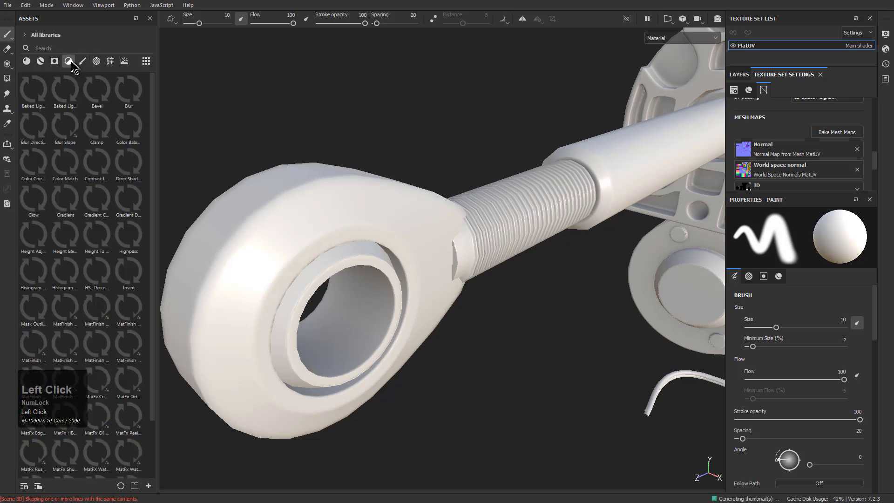
click(41, 62)
click(109, 62)
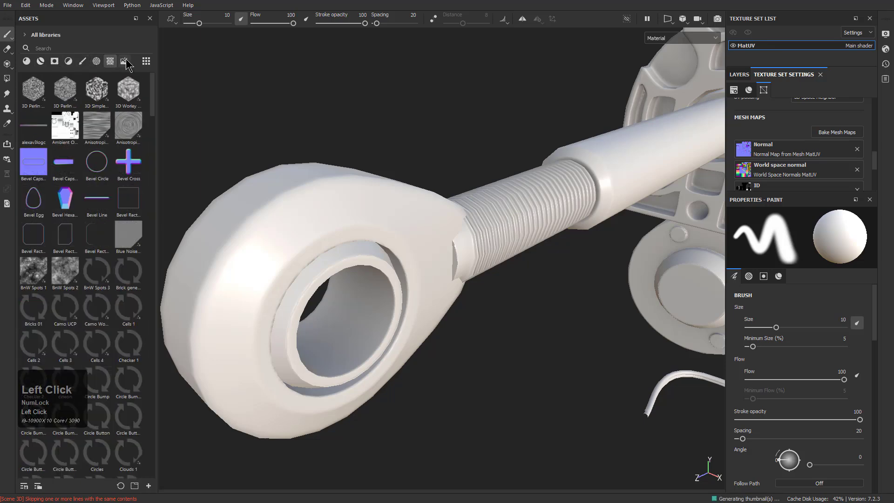
click(96, 61)
click(85, 61)
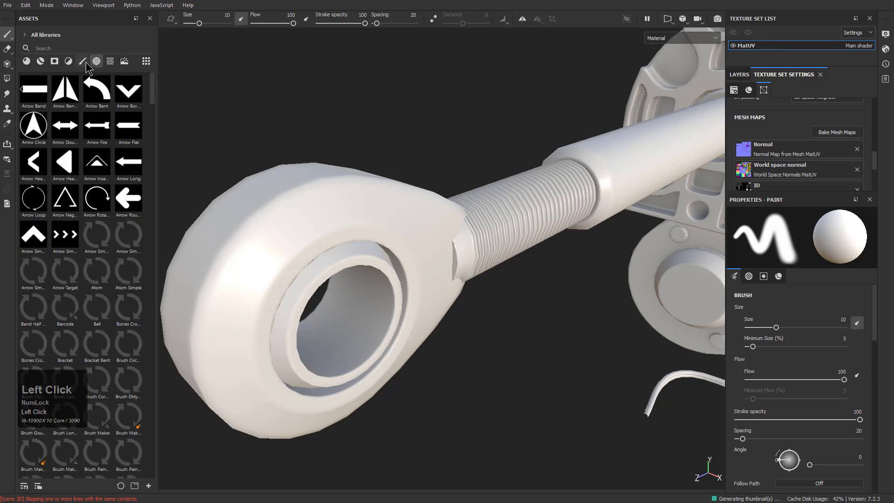
click(68, 61)
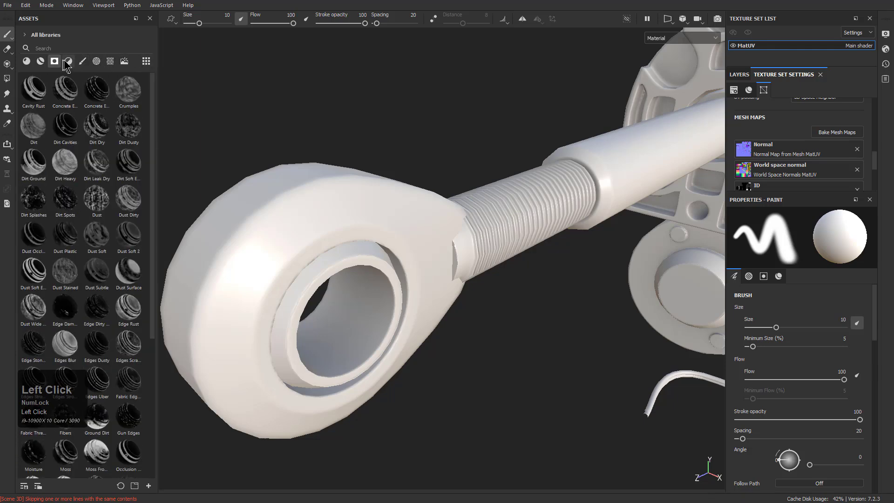
click(41, 61)
click(26, 61)
click(68, 61)
click(83, 61)
click(97, 61)
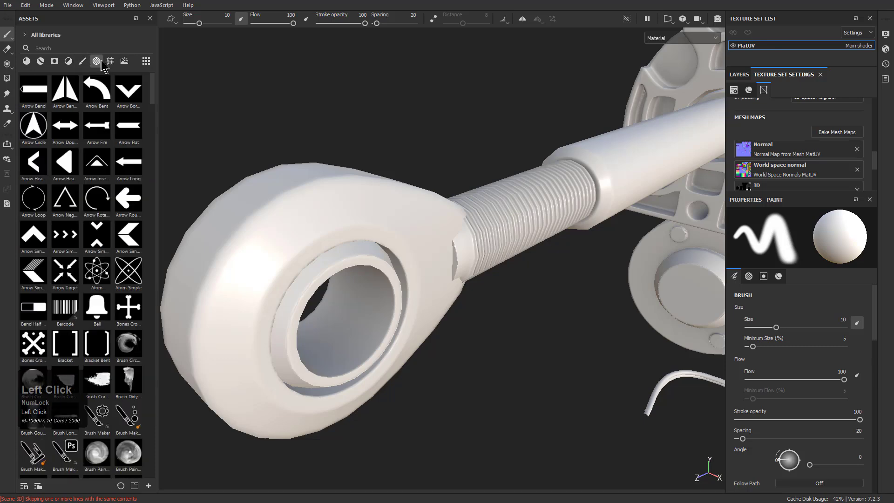
click(110, 62)
scroll(128, 208, down, 10)
scroll(128, 209, up, 10)
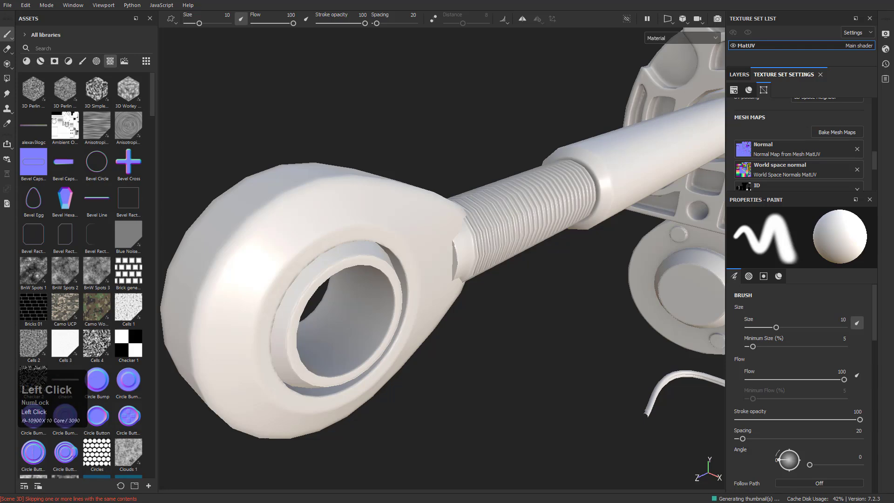
Add piston_ao.png, piston_normal.png and piston_normalobj.png as resources to import and set the usage of all three to texture.
drag(447, 191, 95, 186)
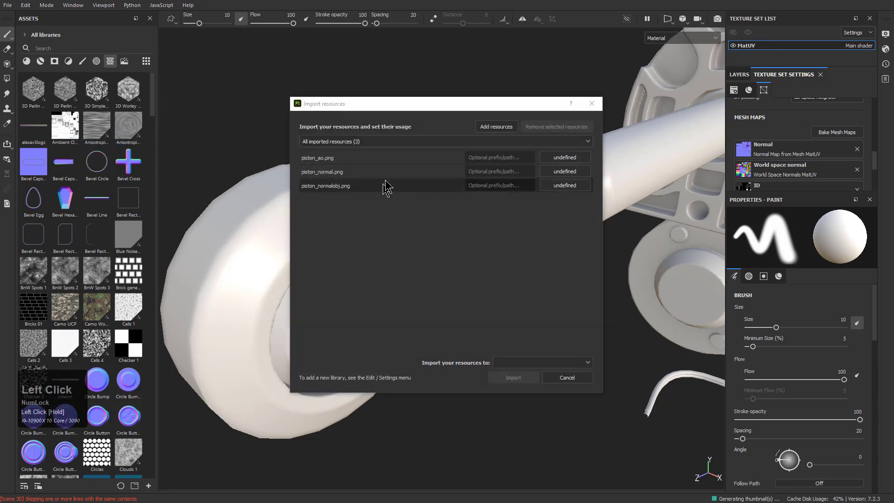
click(502, 140)
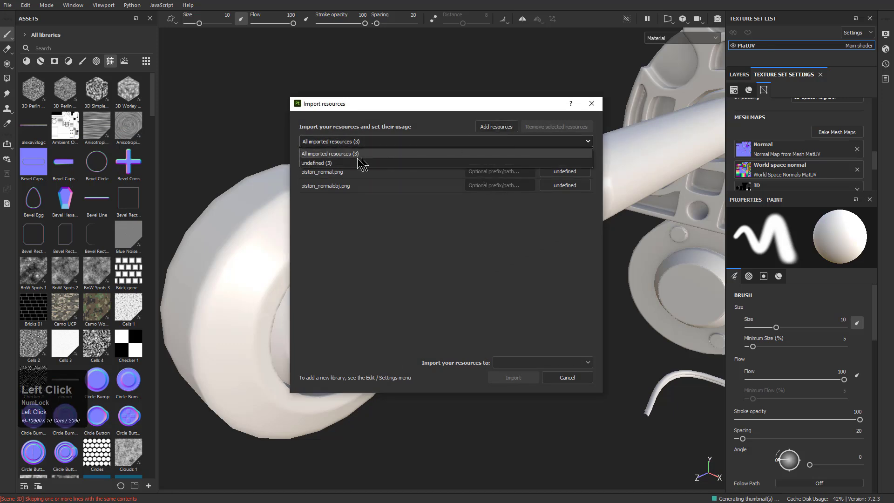
click(335, 163)
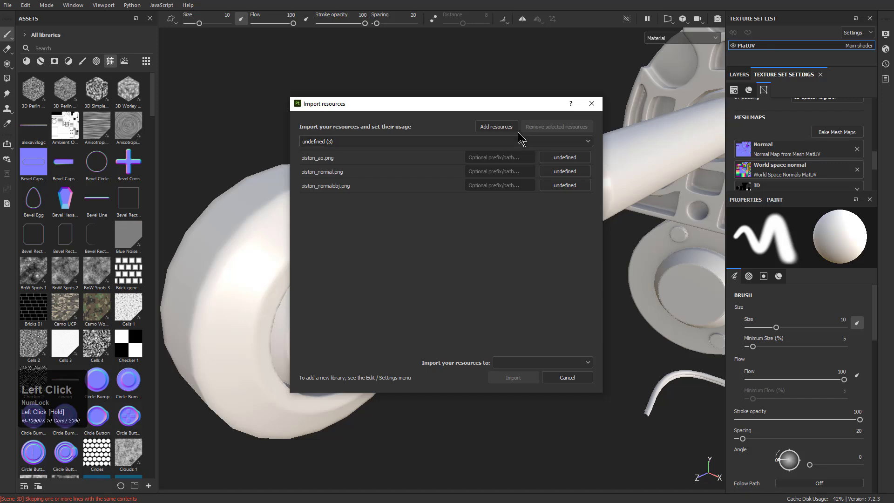
click(563, 159)
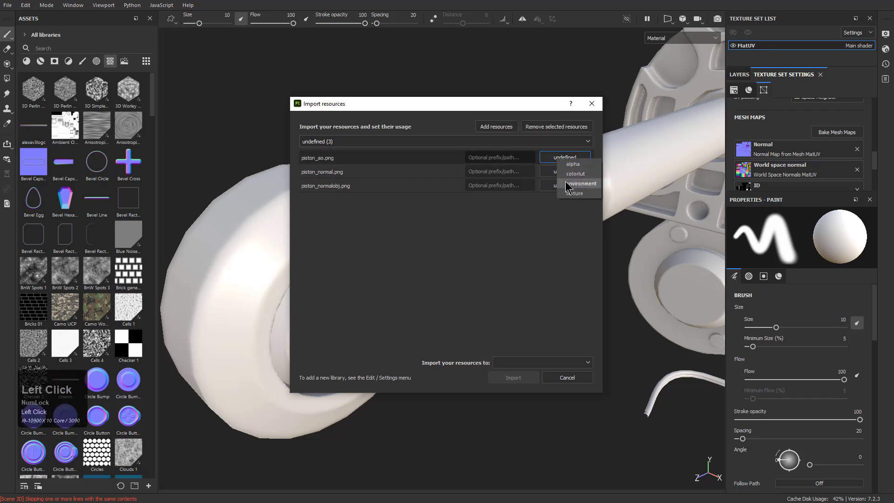
click(573, 192)
click(564, 158)
click(573, 193)
click(556, 159)
click(565, 191)
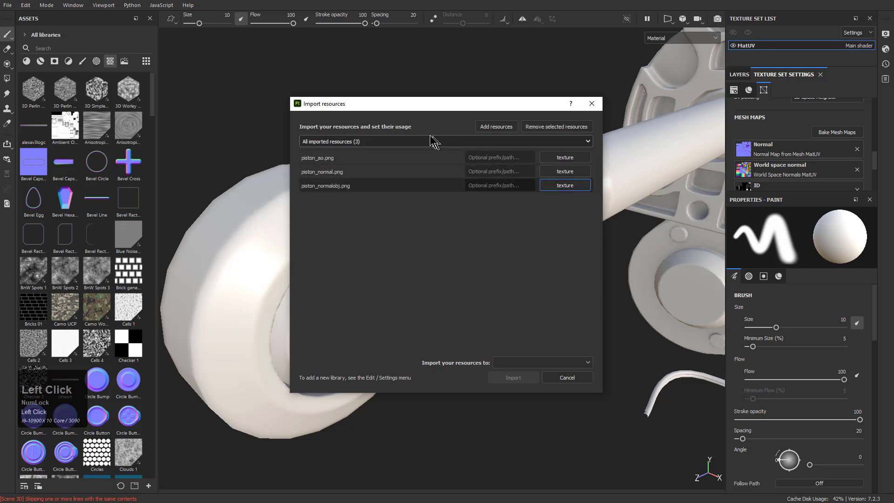
Import the three piston maps into the current project 'ASM - PBR Metallic Roughness'.
click(518, 363)
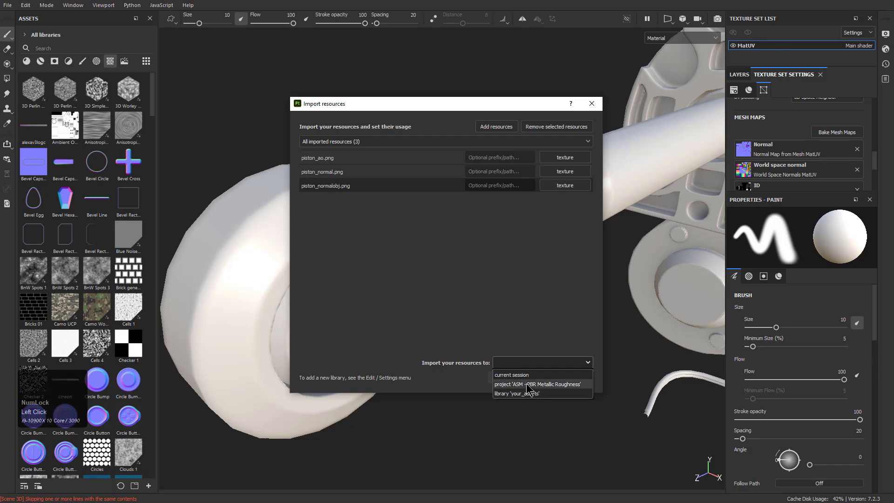
click(528, 386)
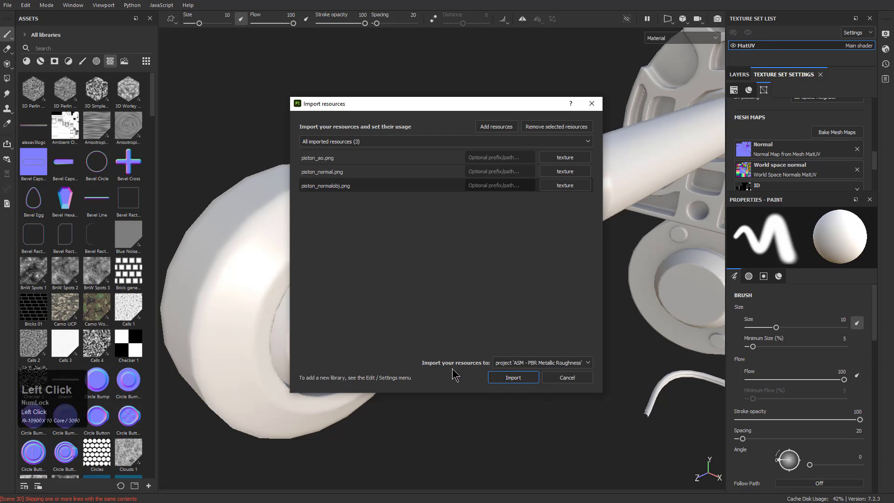
click(506, 381)
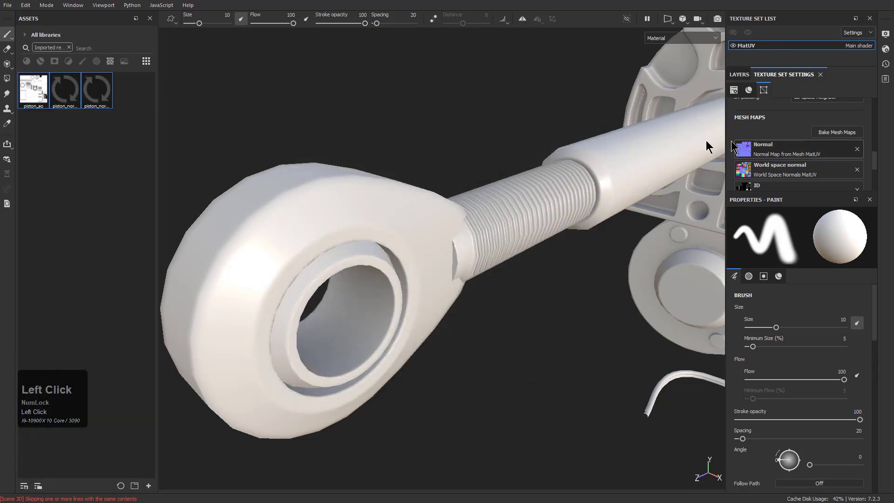
click(69, 161)
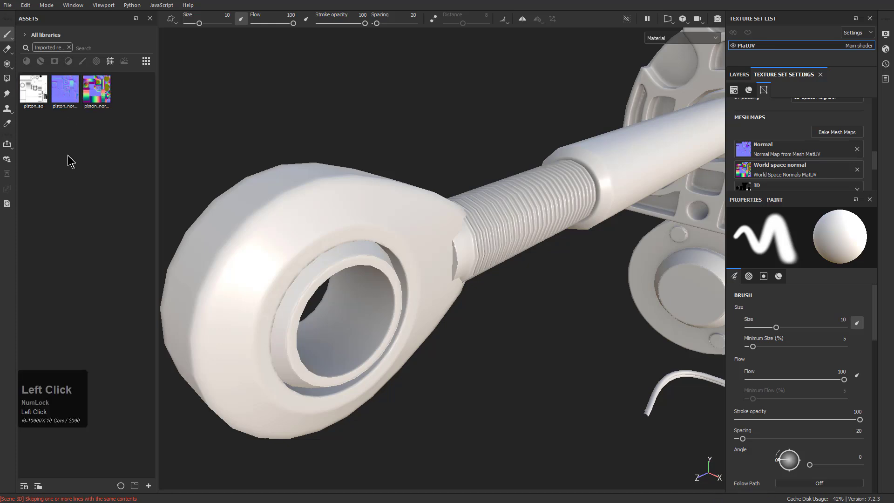
Assign piston_normal as the Normal mesh map of MatUV and inspect the piston's end plate.
drag(65, 91, 764, 175)
drag(744, 144, 749, 148)
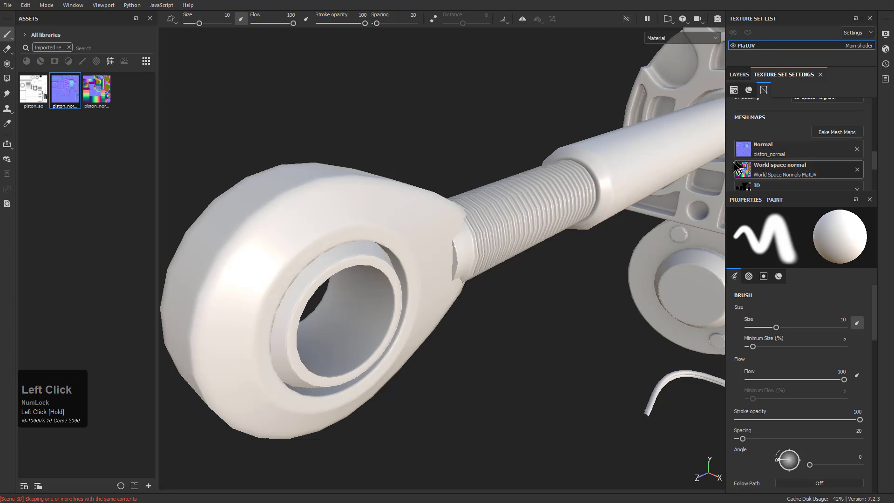
alt+middle_drag(599, 180, 324, 232)
alt+middle_drag(444, 193, 298, 234)
alt+scroll(298, 234, up, 1)
alt+drag(392, 234, 466, 228)
alt+right_drag(485, 261, 546, 337)
alt+middle_drag(460, 198, 468, 248)
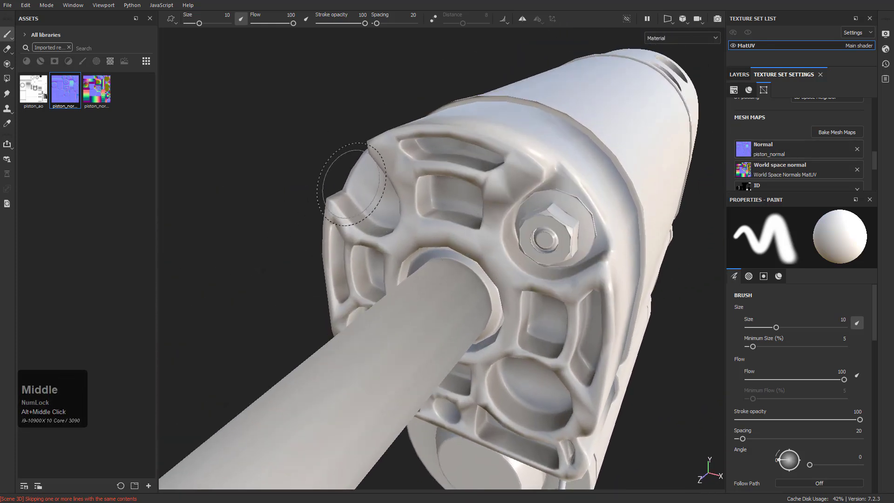
Compare the two bakes by switching the Normal mesh map to Normal Map from Mesh MatUV and back to piston_normal.
click(766, 152)
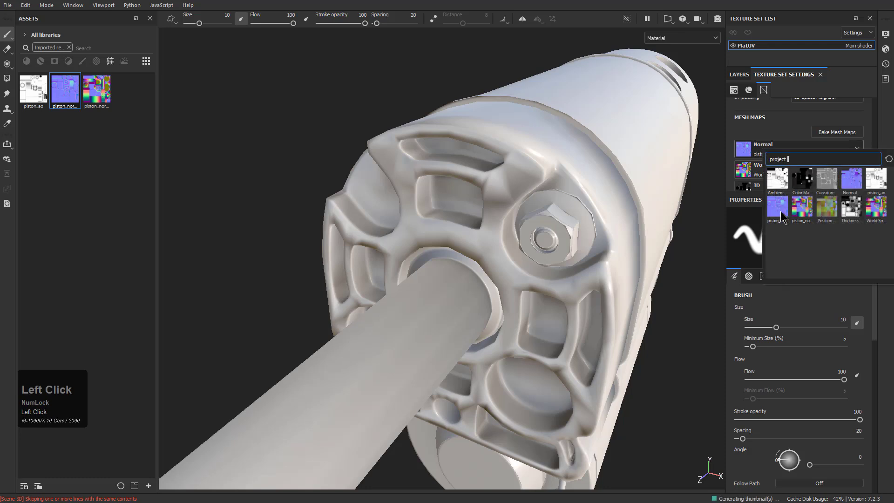
click(781, 211)
click(773, 152)
click(836, 175)
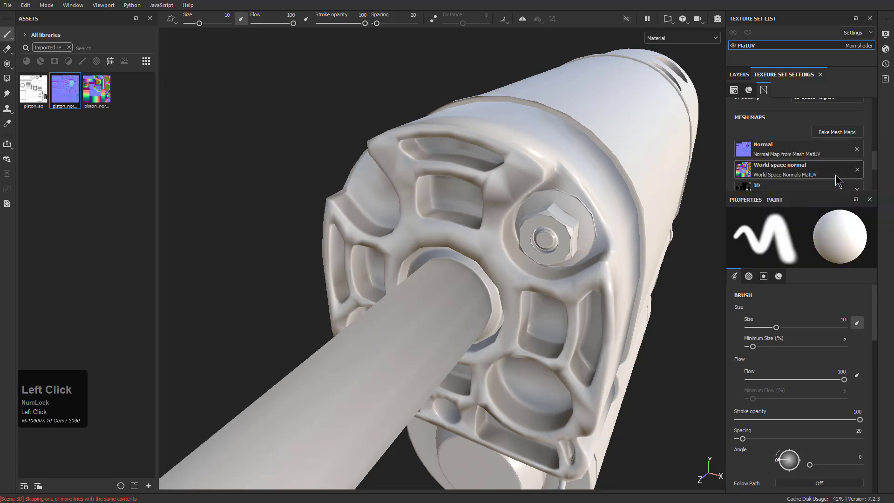
click(745, 152)
click(759, 211)
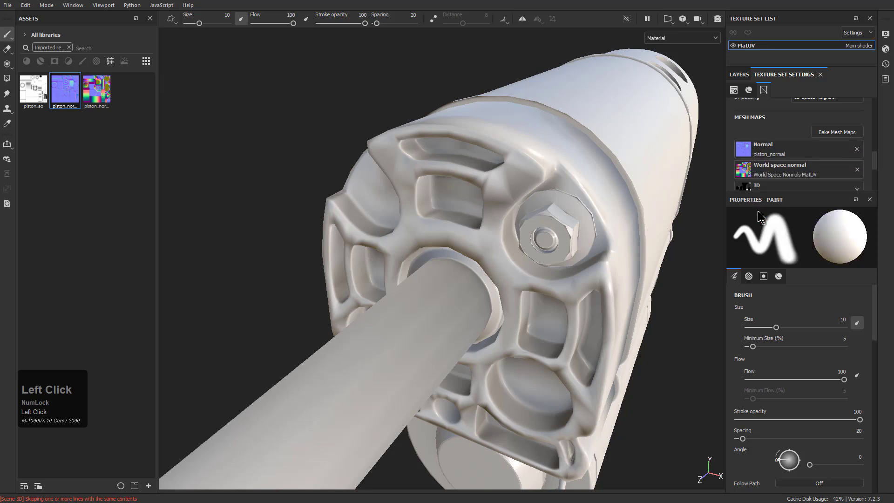
Assign Normal Map from Mesh MatUV as the Normal mesh map and inspect the piston's end plate and body.
alt+drag(634, 186, 599, 192)
alt+middle_drag(599, 191, 551, 172)
alt+drag(550, 171, 529, 155)
mouse_move(529, 156)
alt+middle_down()
mouse_move(521, 155)
mouse_move(528, 153)
alt+middle_up()
click(791, 156)
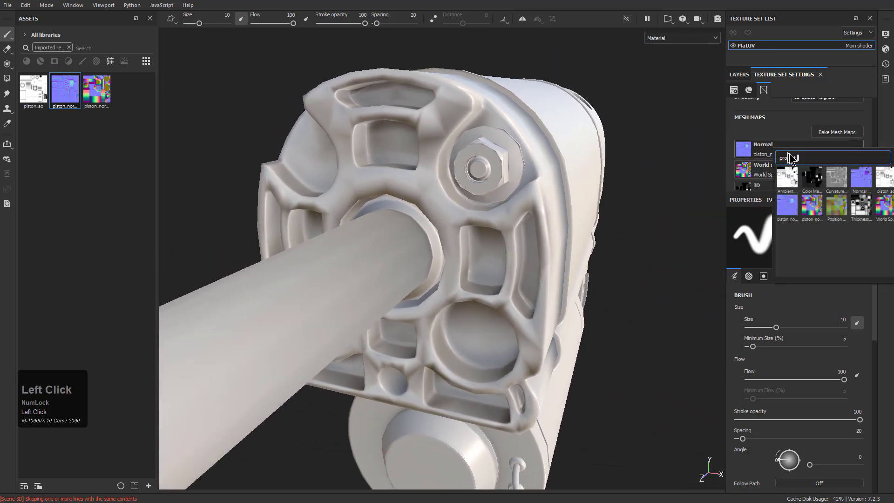
click(856, 175)
alt+drag(639, 176, 554, 168)
alt+right_drag(555, 168, 515, 127)
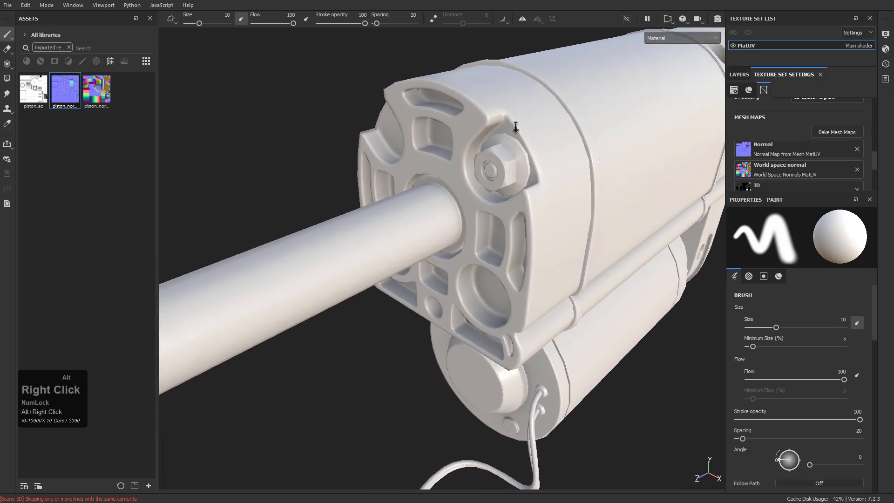
alt+drag(515, 126, 493, 196)
alt+right_drag(494, 195, 433, 214)
alt+middle_drag(433, 214, 518, 205)
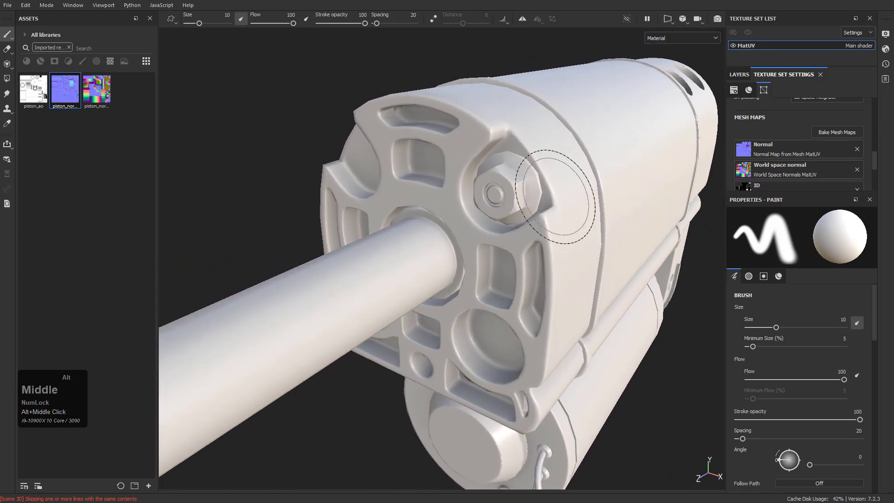
Show the original file of piston_normal in Explorer and view the full normal map image.
right_click(67, 98)
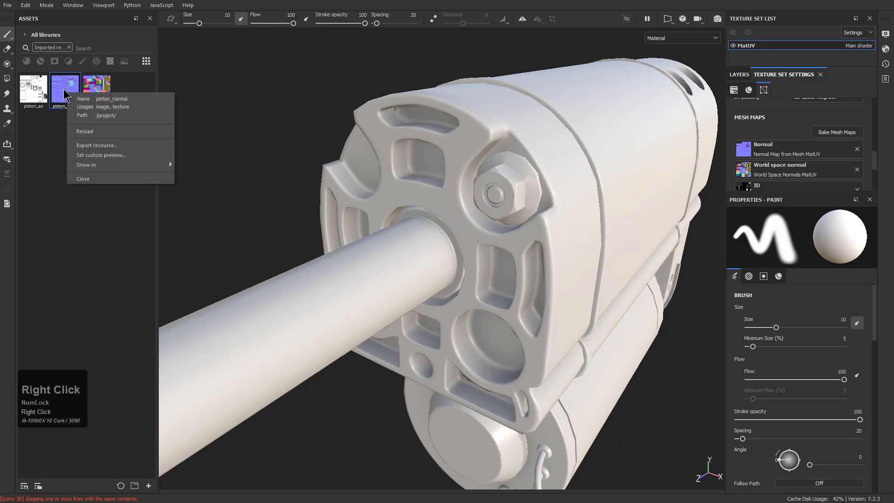
click(111, 165)
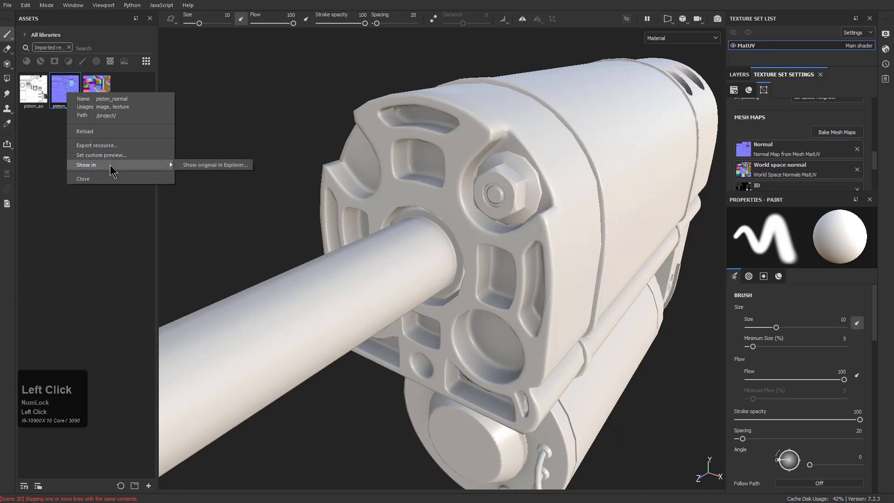
click(210, 165)
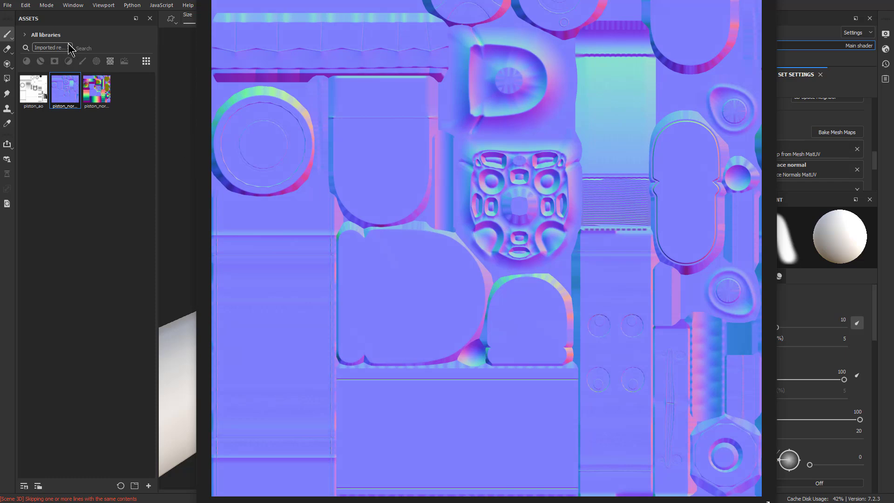
Clear the imported-resources filter and search all asset libraries for "normal".
click(68, 48)
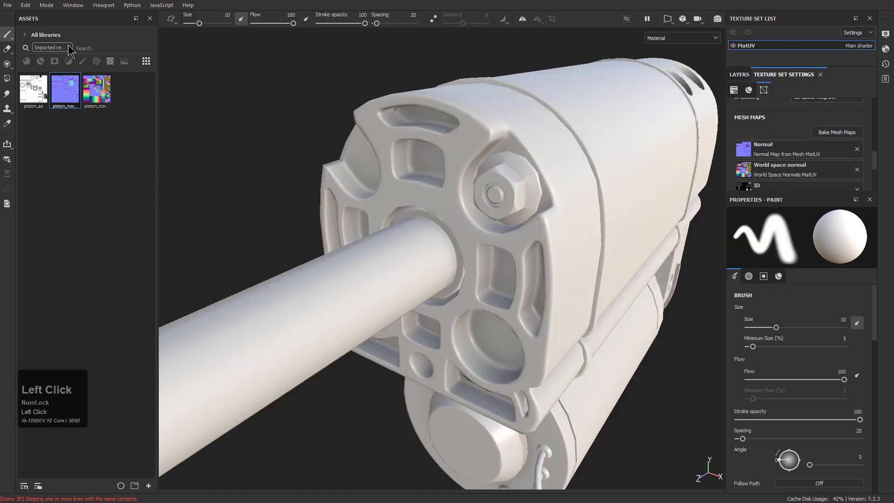
scroll(72, 212, down, 5)
scroll(72, 211, up, 10)
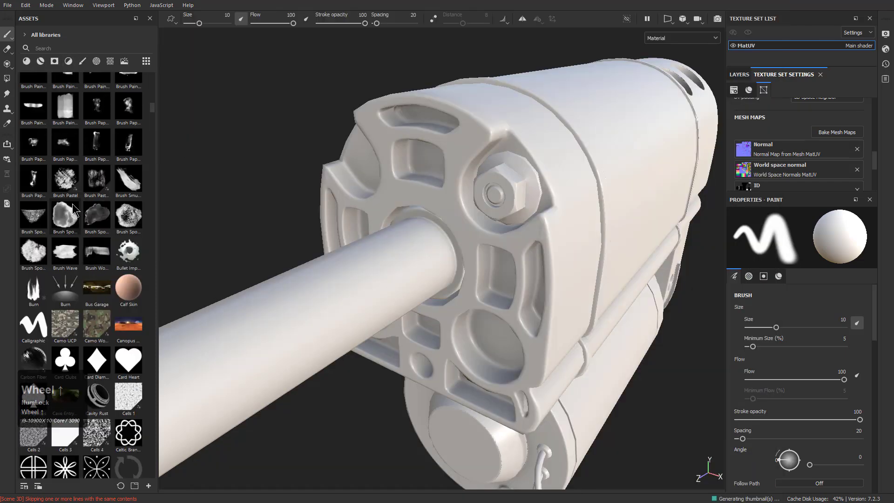
scroll(73, 210, up, 10)
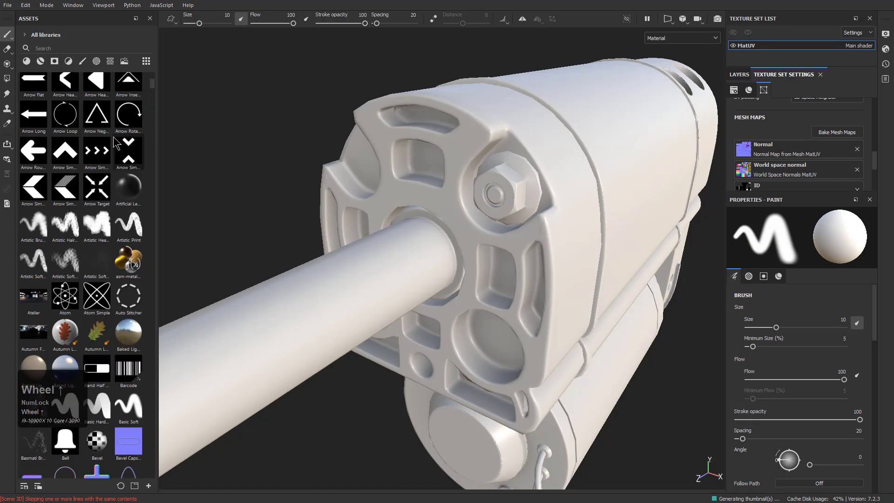
click(45, 48)
text(normal)
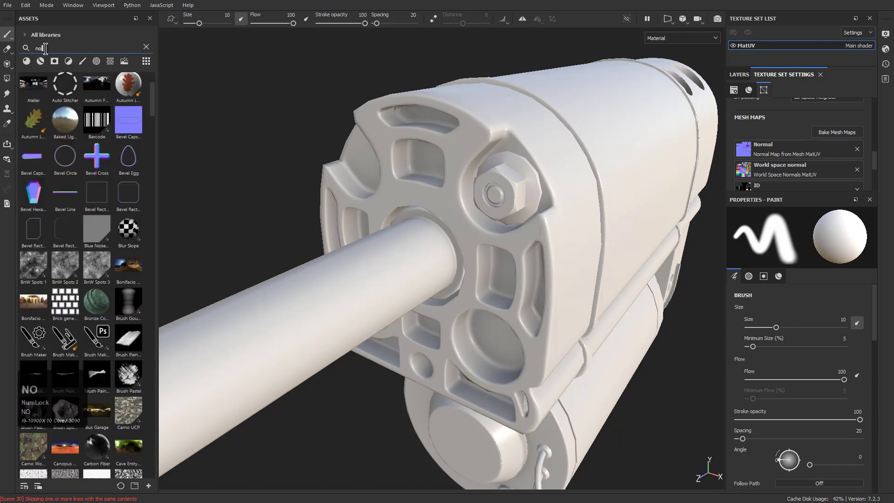
Find Normal Map from Mesh MatUV among the assets and preview its texture.
scroll(68, 264, down, 5)
scroll(68, 264, up, 8)
scroll(68, 273, down, 3)
click(104, 308)
right_click(104, 313)
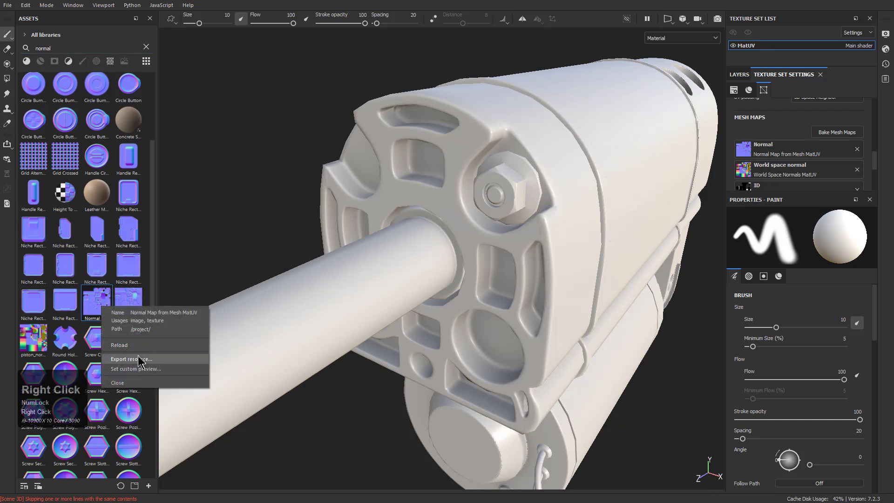
click(99, 308)
mouse_move(101, 310)
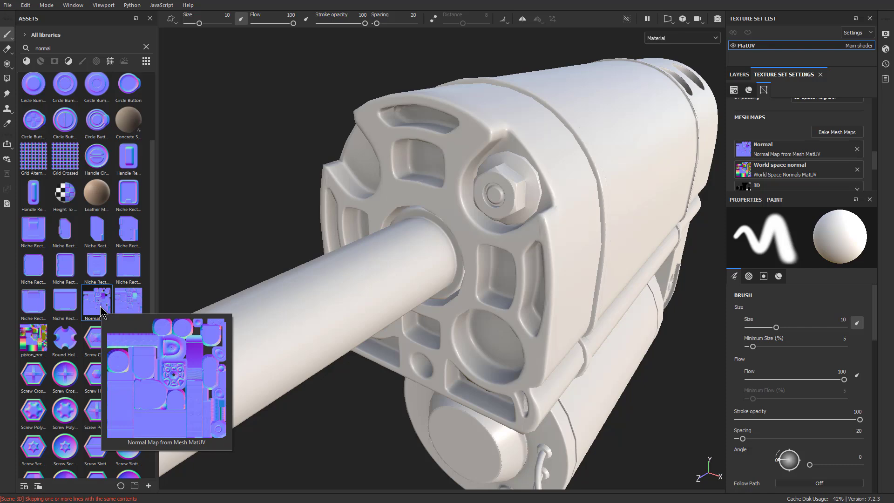
click(102, 299)
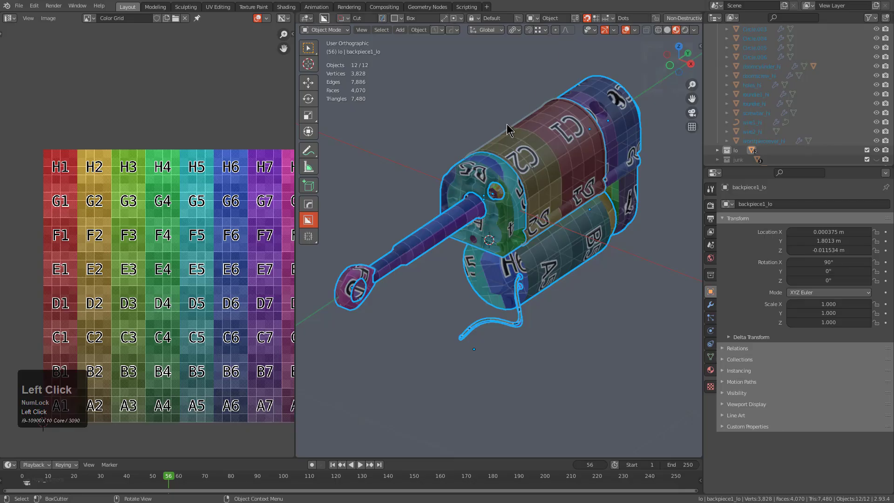
Switch to Blender, display the selected low-poly piston in solid shading and bring up its smoothing options in the HOps Helper.
middle_drag(540, 187, 661, 70)
scroll(661, 70, up, 2)
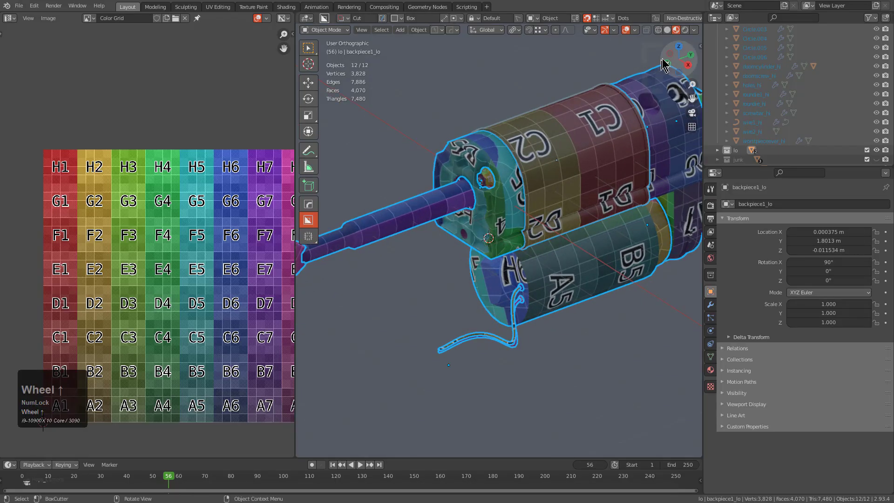
click(668, 31)
middle_drag(494, 160, 490, 165)
scroll(487, 140, up, 1)
click(480, 113)
click(488, 137)
key(ctrl+grave)
click(493, 140)
click(493, 141)
key(ctrl+grave)
click(419, 160)
click(499, 283)
Select only the rod-end eye roundie_lo and apply Auto Smooth to it in the HOps Helper.
shift+middle_drag(671, 112, 515, 212)
key(alt+a)
scroll(413, 230, down, 2)
middle_drag(515, 212, 461, 235)
shift+middle_drag(461, 235, 637, 180)
scroll(619, 184, up, 4)
click(443, 214)
key(ctrl+grave)
click(544, 336)
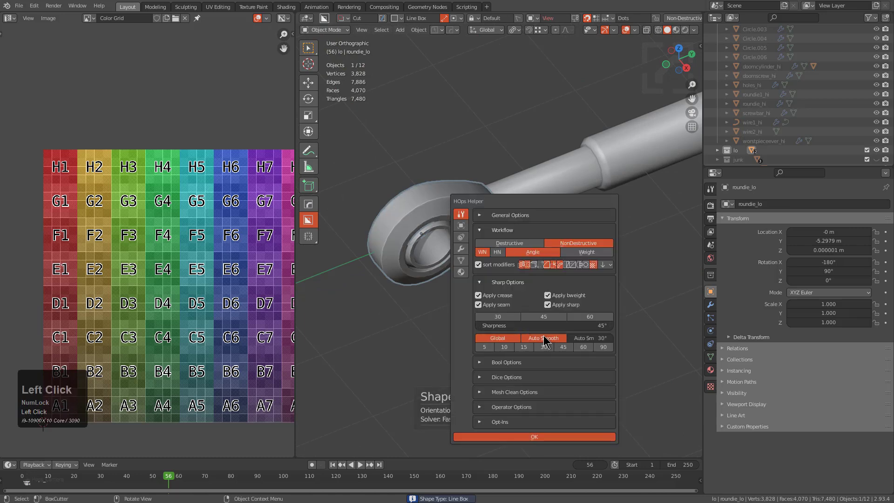
Check the mesh of roundie_lo in Edit Mode and set its auto smooth angle to 90°.
middle_drag(532, 253, 477, 211)
scroll(477, 211, up, 3)
key(Tab)
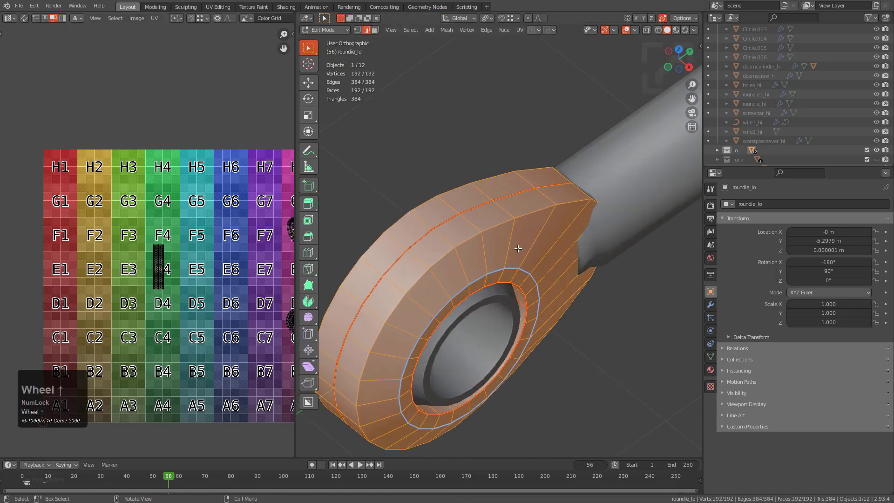
click(531, 225)
key(Tab)
key(ctrl+grave)
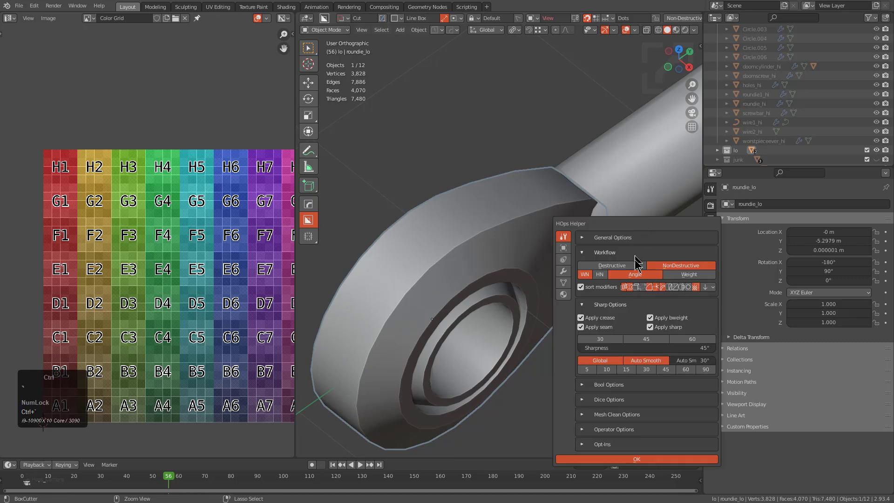
click(686, 370)
click(701, 370)
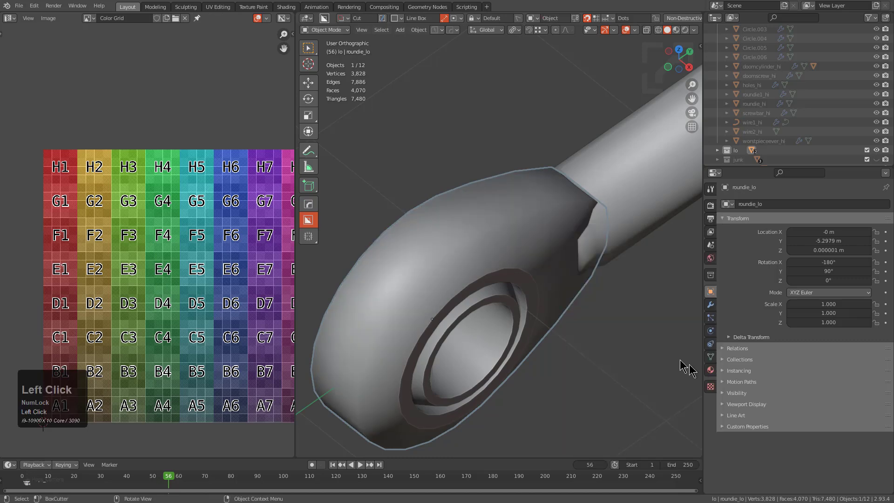
Select all the low-poly piston objects and export them with HOps as the OBJ file piston_04_3a_lo.obj.
scroll(544, 270, down, 5)
key(alt+a)
mouse_move(507, 200)
middle_down()
mouse_move(524, 216)
mouse_move(524, 196)
middle_up()
scroll(522, 191, down, 2)
scroll(521, 191, down, 5)
key(a)
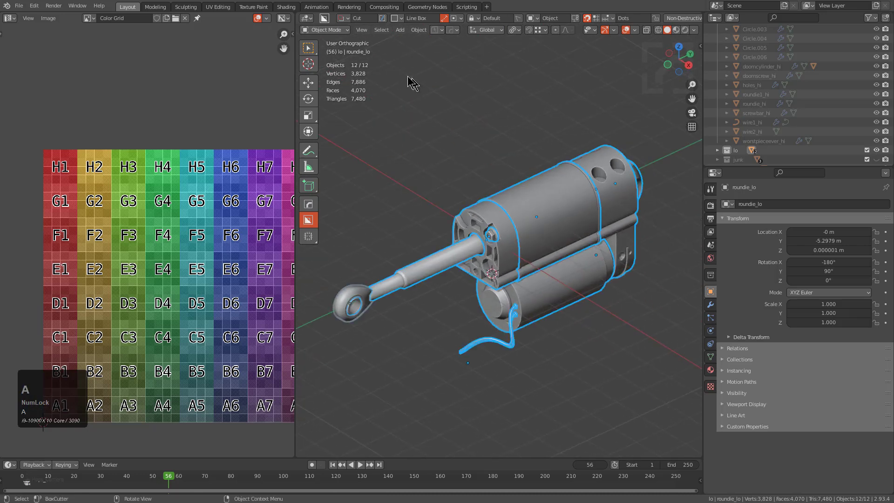
key(q)
click(453, 166)
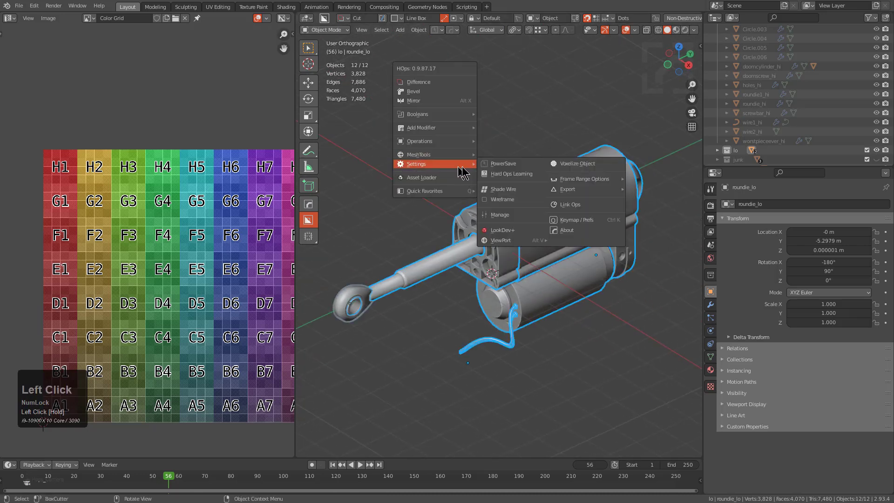
mouse_move(587, 190)
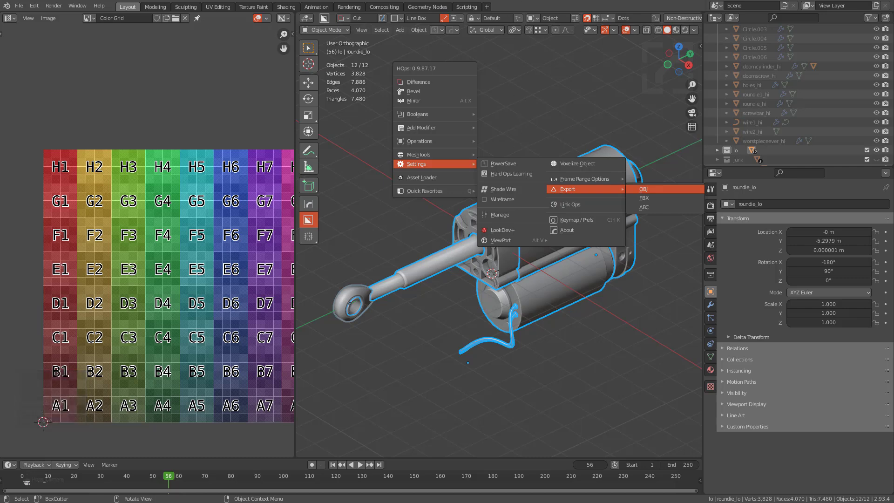
click(645, 189)
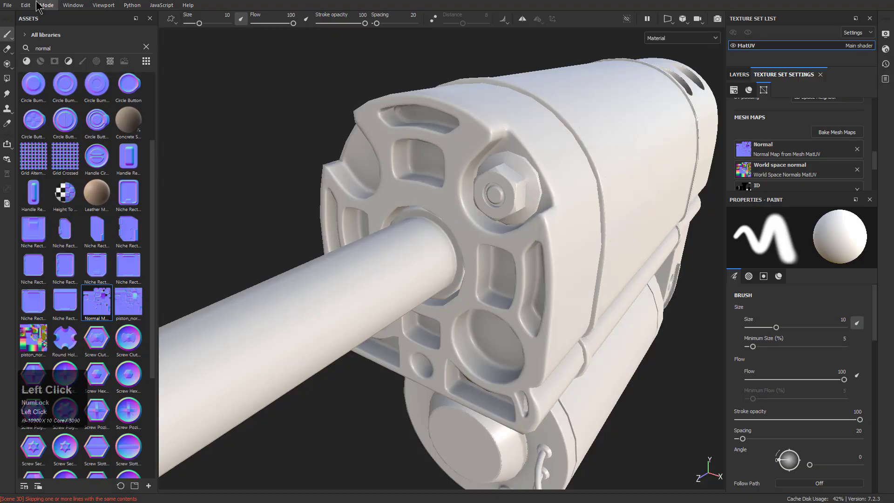
Switch to Substance 3D Painter and replace the project's mesh with piston_04_3a_lo.obj, keeping the other project settings.
click(26, 5)
click(42, 37)
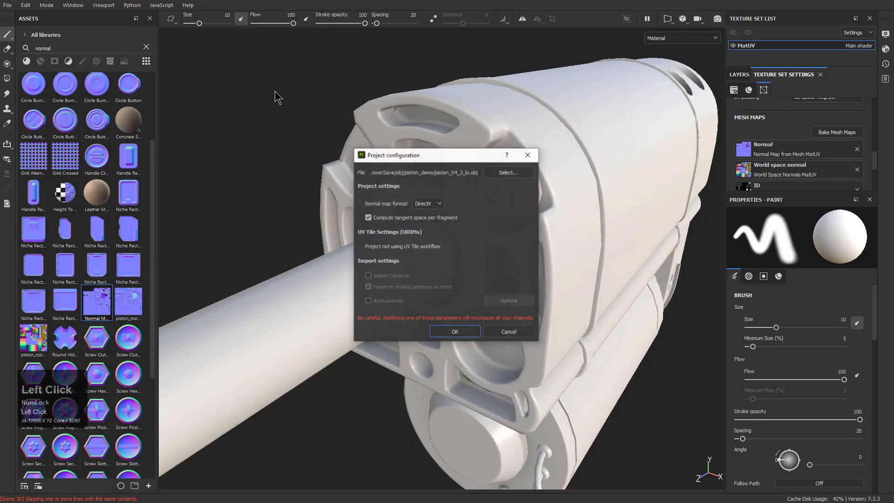
click(509, 172)
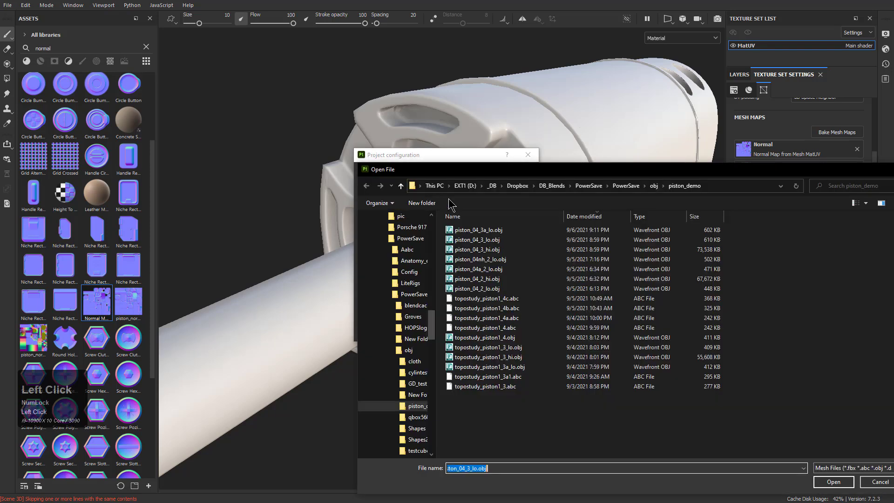
double_click(498, 232)
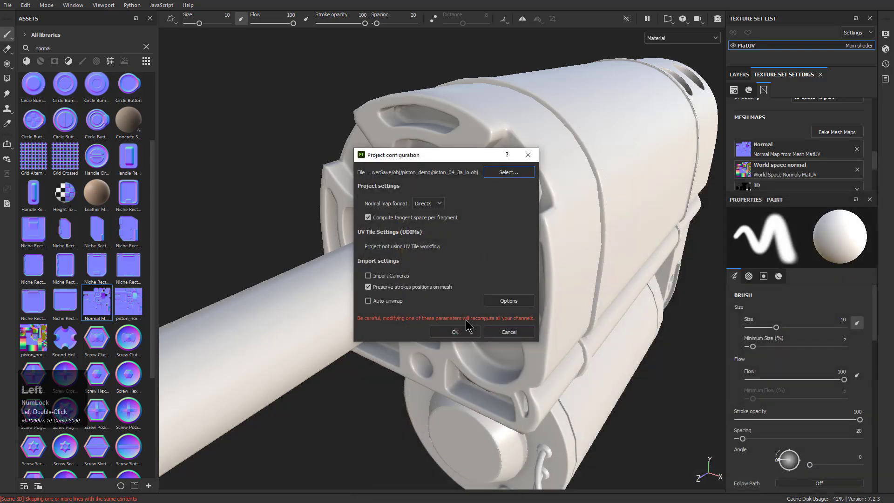
click(456, 332)
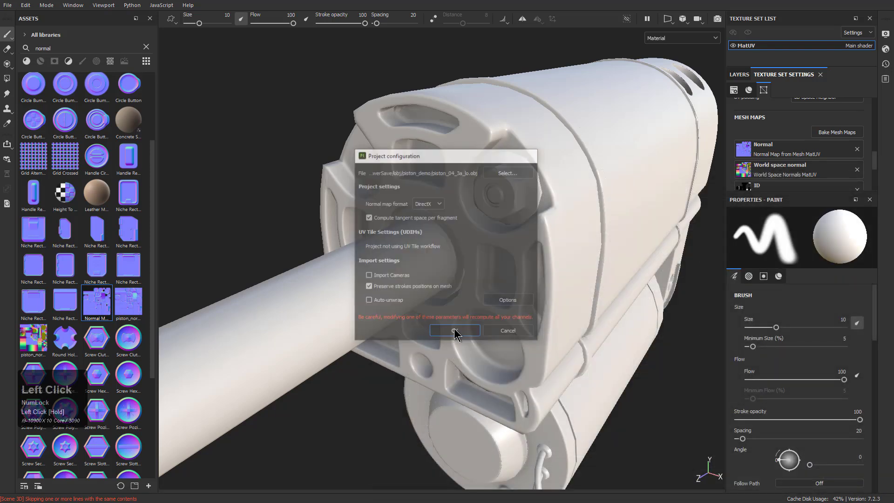
Inspect the end plate on the replaced mesh and assign piston_normal as the Normal mesh map for comparison.
mouse_move(534, 249)
alt+mouse_down()
mouse_move(559, 259)
mouse_move(540, 287)
alt+mouse_up()
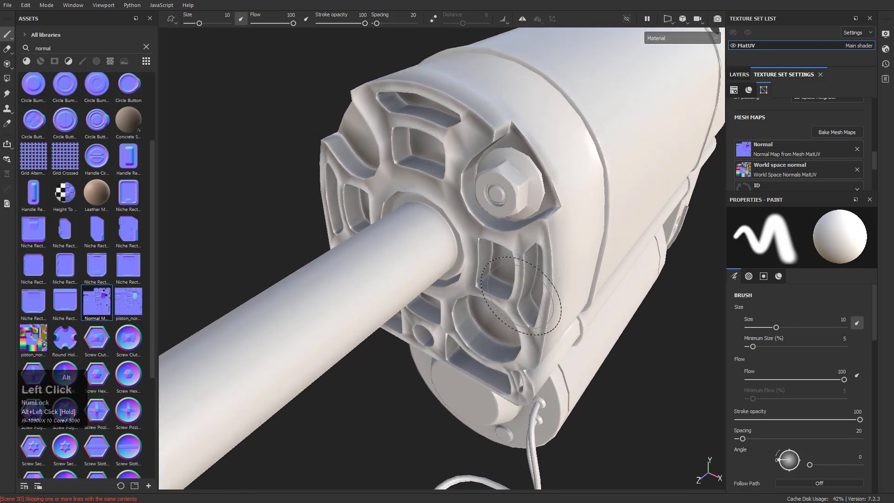
alt+right_drag(541, 288, 463, 265)
alt+middle_drag(588, 261, 599, 253)
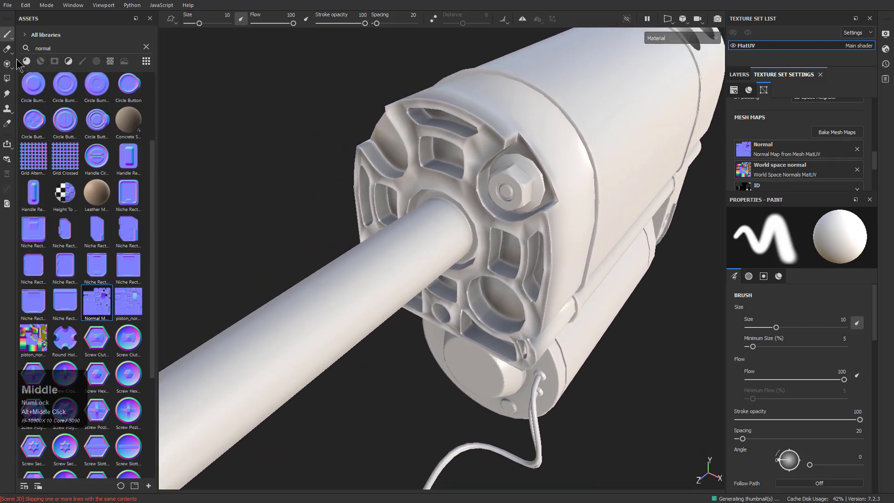
click(787, 149)
click(802, 210)
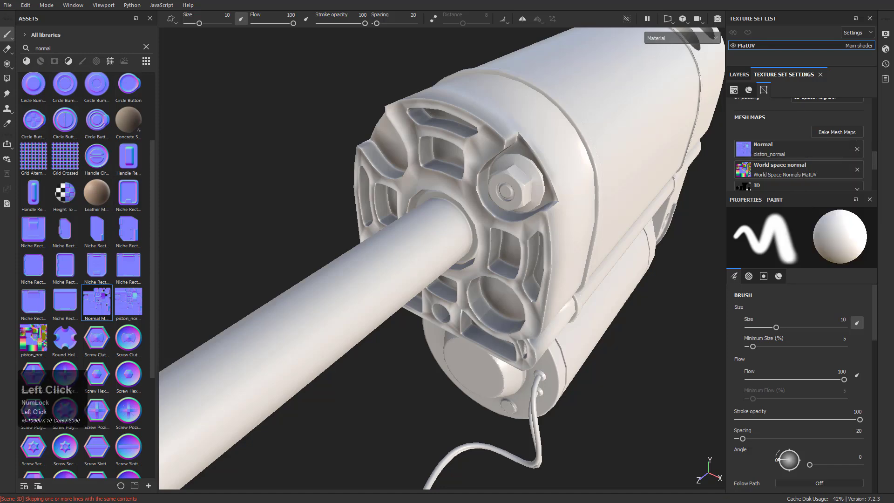
alt+drag(558, 194, 466, 204)
Bake all seven MatUV mesh maps at 2048 from the high-definition mesh with the existing baking settings.
click(827, 134)
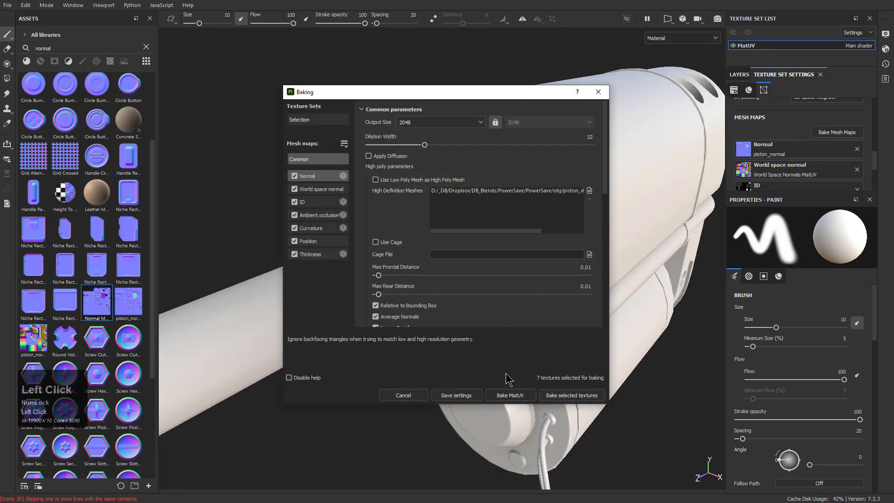
click(557, 395)
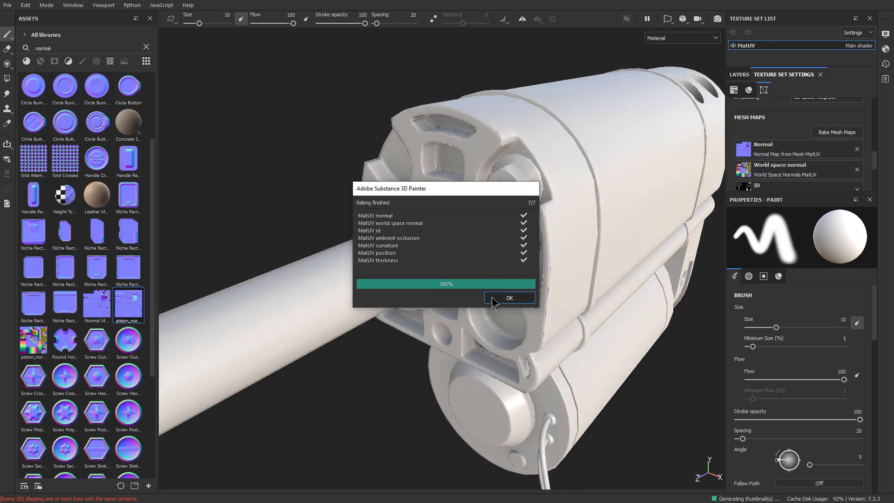
click(502, 299)
Examine the baked normals up close around the nut, the end plate's recesses and its outer edges.
alt+drag(440, 133, 473, 145)
alt+right_drag(473, 144, 503, 253)
alt+drag(503, 253, 466, 266)
alt+right_drag(442, 260, 452, 298)
alt+drag(453, 298, 535, 297)
alt+middle_drag(536, 297, 487, 280)
alt+drag(487, 280, 447, 335)
alt+middle_drag(447, 336, 466, 281)
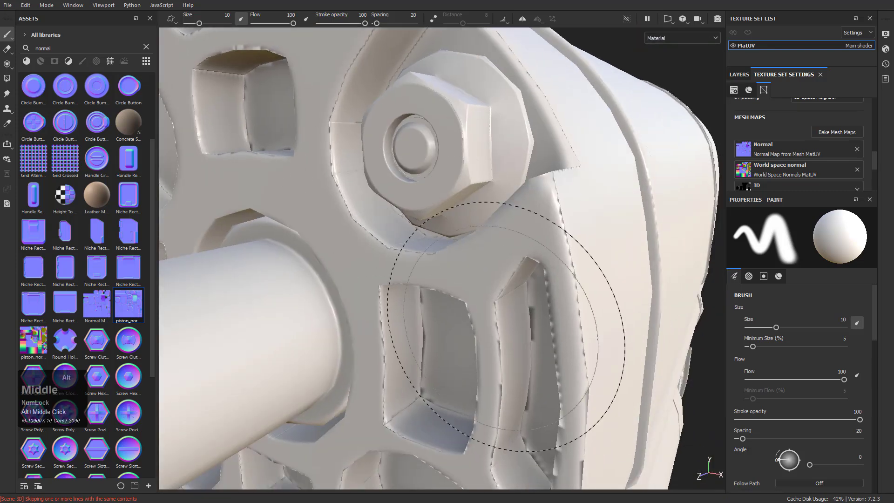
alt+right_drag(467, 280, 442, 343)
alt+middle_drag(443, 343, 479, 316)
alt+right_drag(479, 315, 463, 349)
alt+drag(463, 349, 453, 259)
alt+middle_drag(454, 259, 442, 184)
alt+right_drag(442, 184, 529, 329)
mouse_move(529, 330)
alt+mouse_down()
mouse_move(476, 257)
mouse_move(518, 265)
mouse_move(694, 237)
alt+mouse_up()
Turn off Average Normals in the common baking parameters and rebake the selected MatUV textures.
click(827, 135)
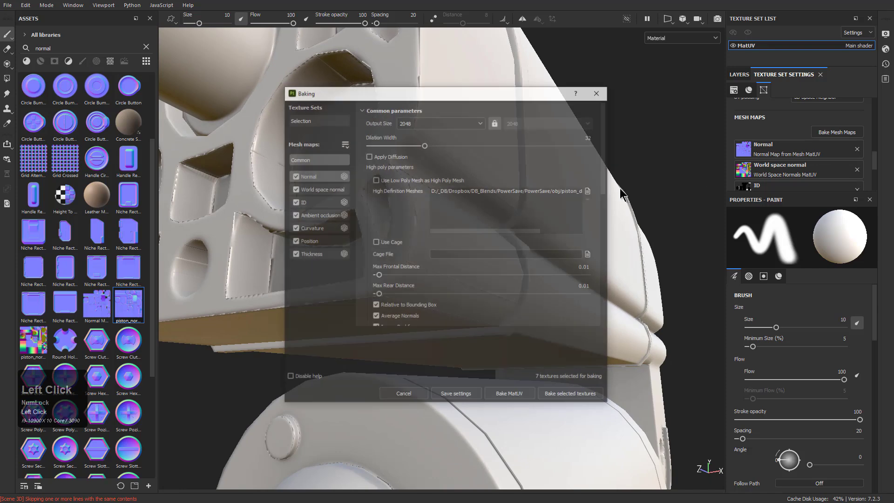
scroll(415, 270, down, 1)
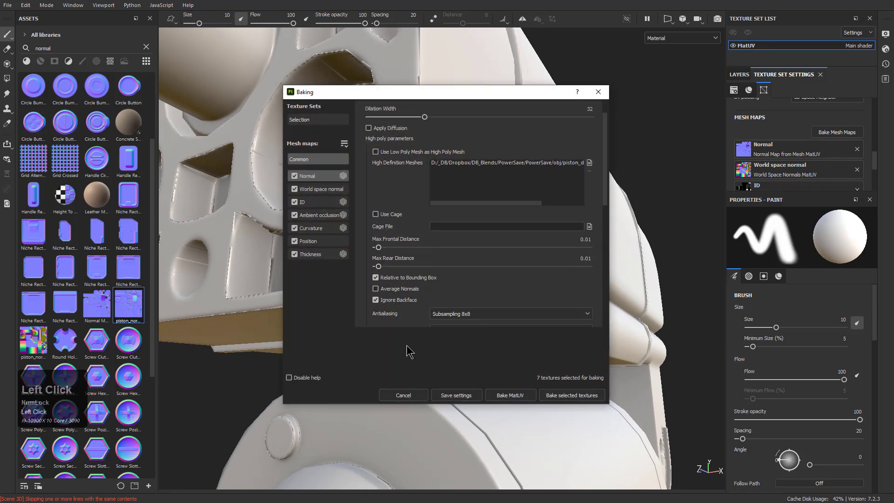
click(576, 395)
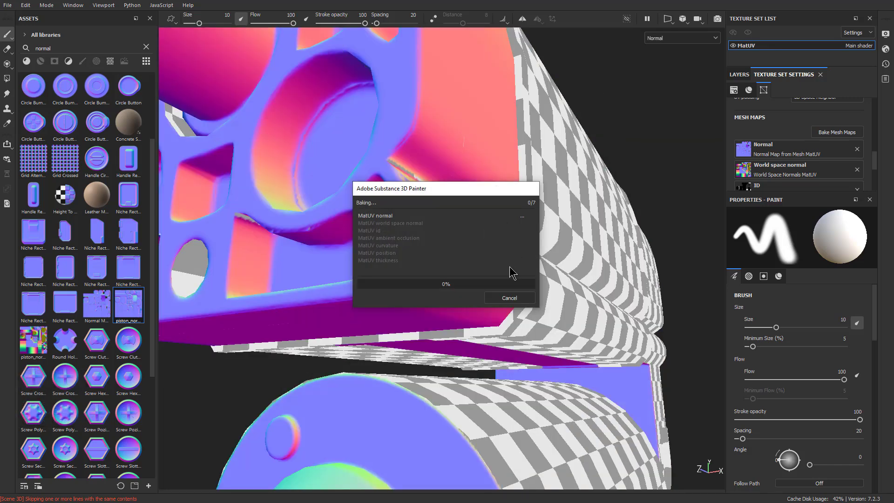
Close the finished bake and examine the piston's end plate and housing with the Average Normals setting disabled.
drag(455, 194, 595, 264)
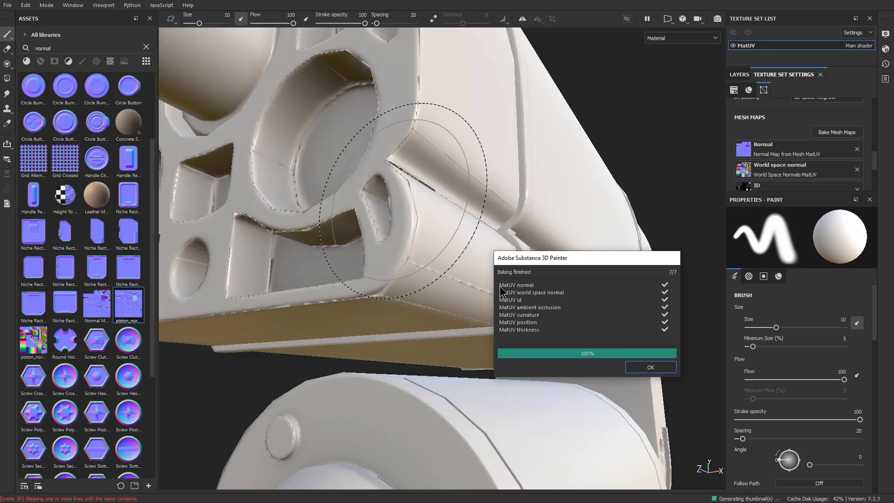
click(630, 366)
mouse_move(535, 236)
alt+mouse_down()
mouse_move(460, 250)
mouse_move(523, 270)
mouse_move(540, 251)
alt+mouse_up()
alt+middle_drag(438, 205, 445, 225)
alt+drag(445, 225, 373, 251)
alt+right_drag(372, 251, 475, 259)
alt+drag(475, 260, 506, 263)
alt+middle_drag(523, 225, 298, 281)
alt+drag(489, 226, 429, 196)
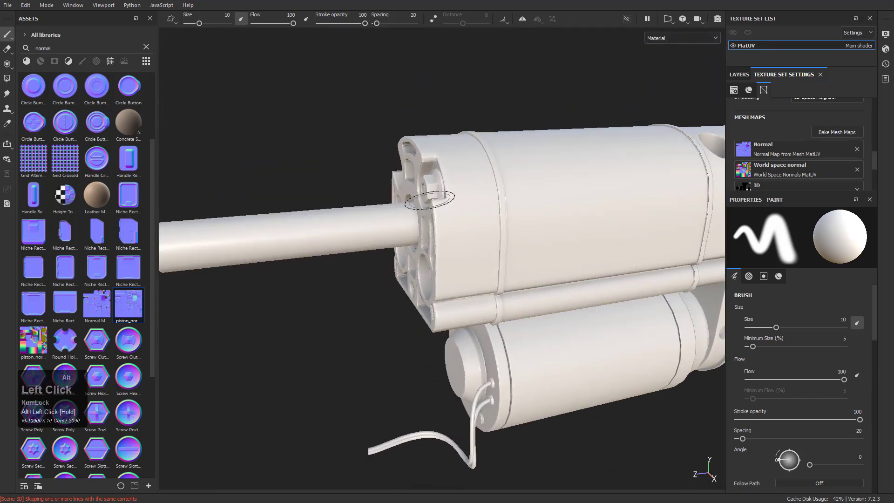
Examine the housing's round holes and band seams up close for jagged edges in the bake.
alt+middle_drag(447, 233, 221, 249)
alt+scroll(221, 249, up, 1)
alt+drag(221, 249, 393, 233)
alt+right_drag(393, 234, 459, 192)
alt+drag(459, 191, 433, 130)
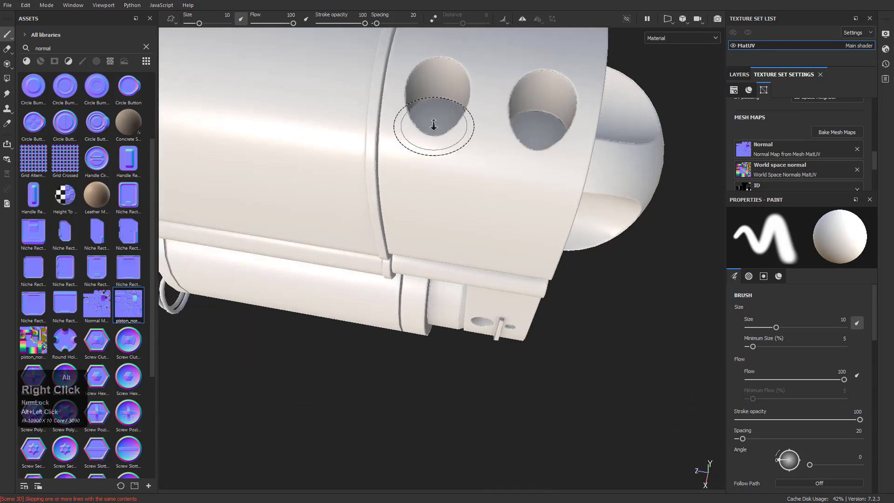
alt+right_drag(433, 130, 409, 157)
alt+middle_drag(386, 145, 429, 298)
alt+right_drag(405, 293, 487, 340)
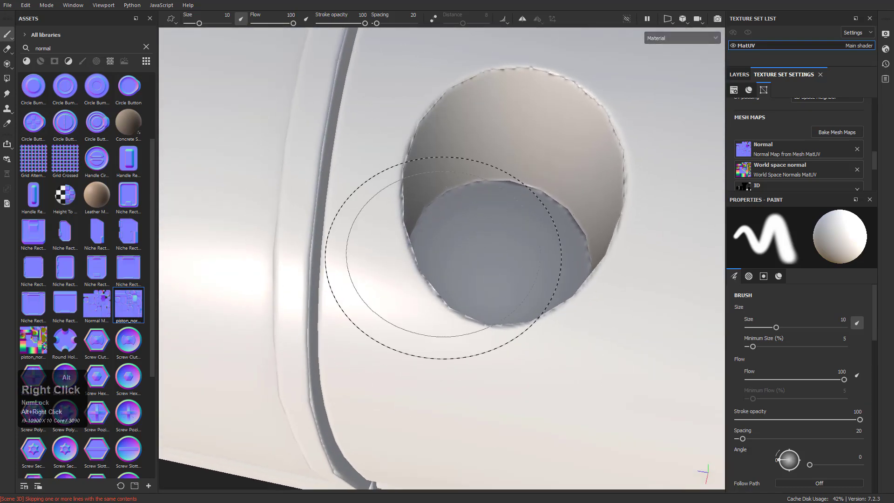
alt+right_drag(461, 313, 353, 172)
alt+drag(353, 172, 515, 373)
alt+right_drag(515, 373, 410, 265)
alt+middle_drag(410, 266, 379, 284)
alt+drag(380, 283, 368, 200)
alt+right_drag(368, 200, 325, 147)
alt+middle_drag(325, 147, 459, 234)
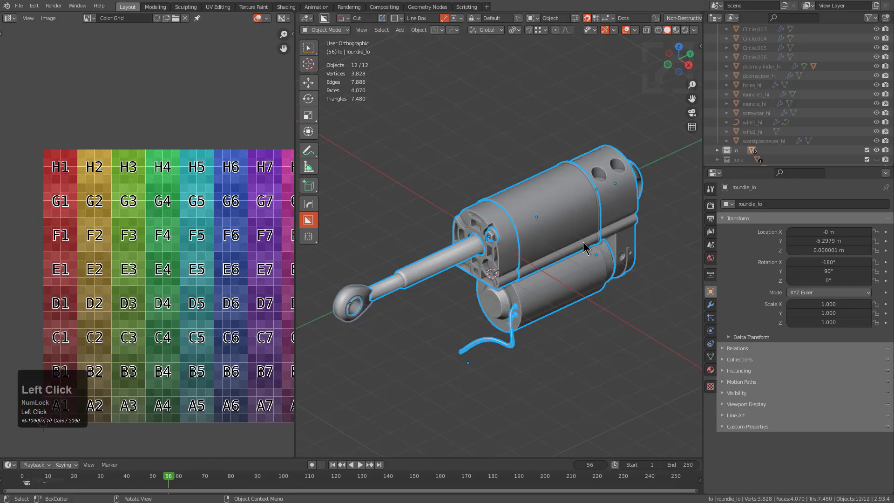
Switch to Blender, save the piston file and keep all low-poly objects selected.
key(a)
middle_drag(583, 242, 560, 244)
key(a)
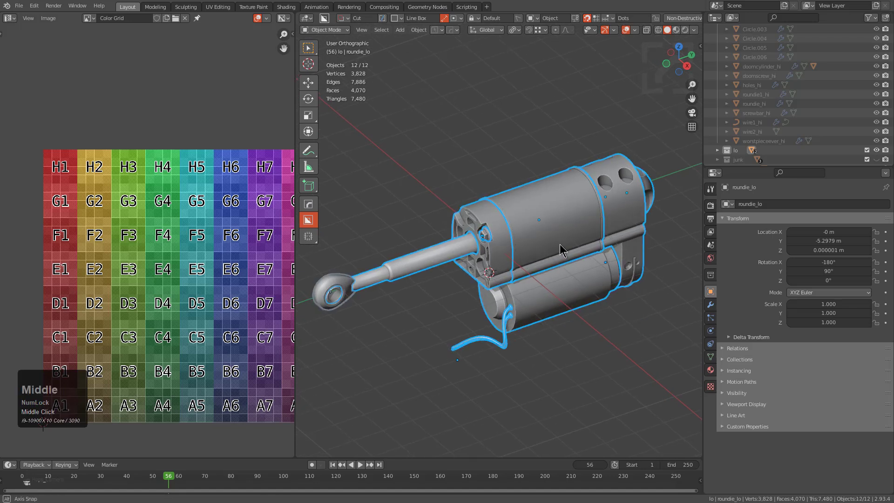
key(ctrl+s)
key(a)
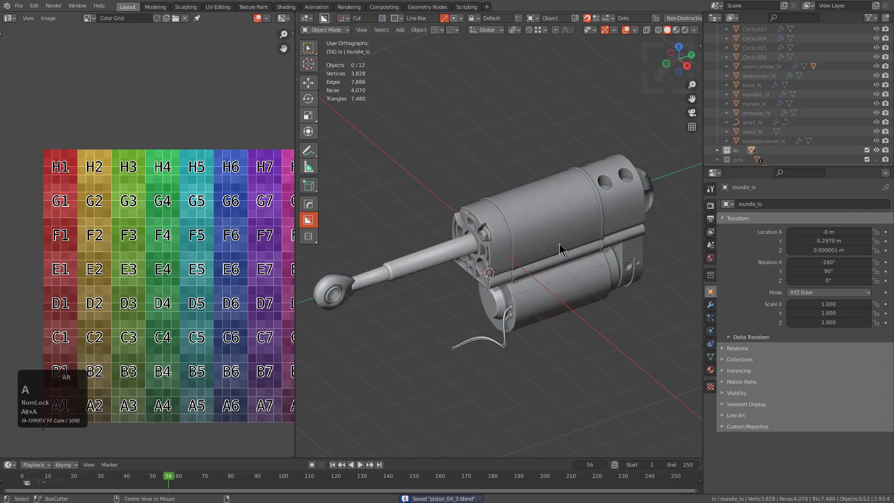
key(a)
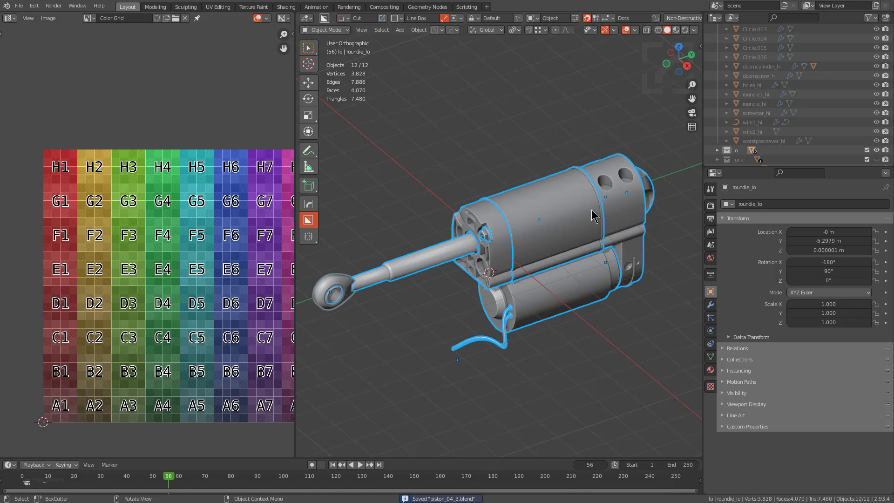
Add an Edge Split modifier to roundie_lo with an edge angle of 25°.
click(711, 305)
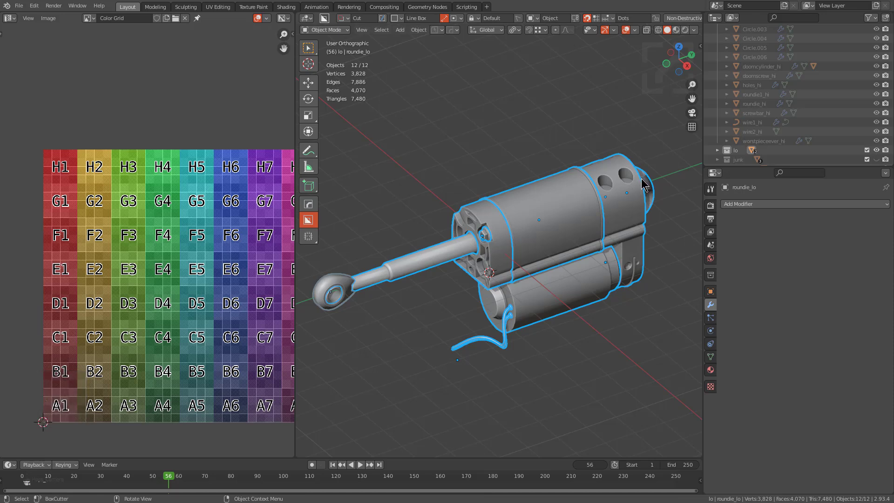
click(754, 205)
click(713, 282)
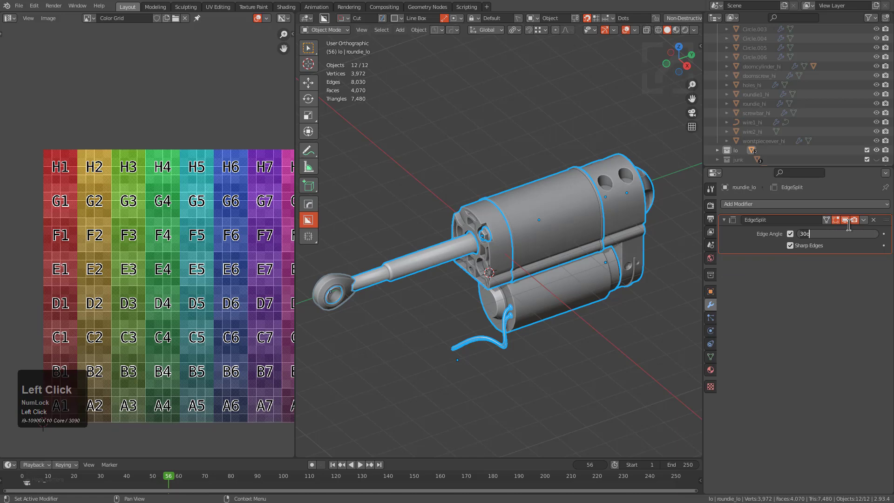
middle_drag(660, 259, 653, 260)
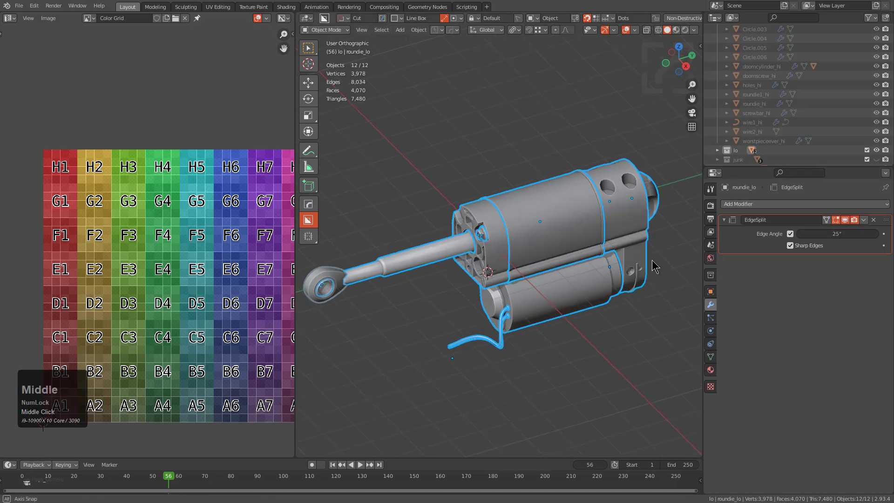
scroll(652, 260, up, 1)
Copy the 25° Edge Split modifier to all selected low-poly objects and check the shading on the rod.
key(ctrl+l)
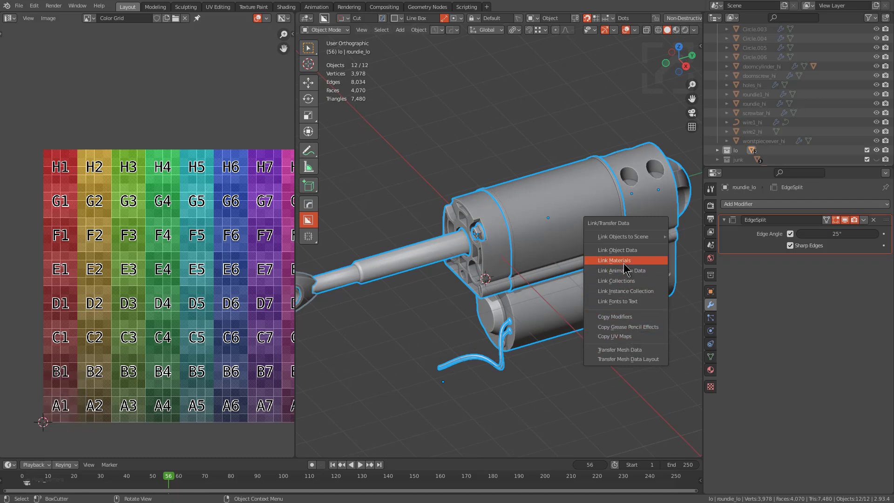
click(627, 318)
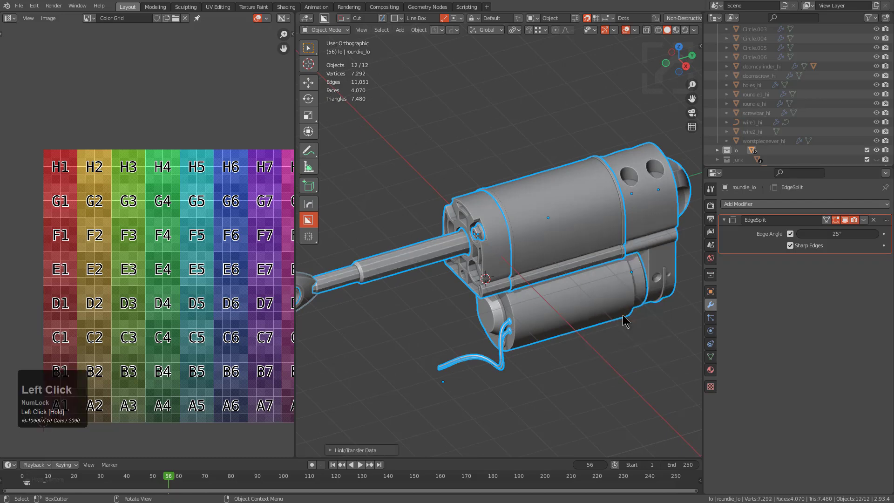
middle_drag(569, 277, 540, 241)
scroll(544, 243, up, 2)
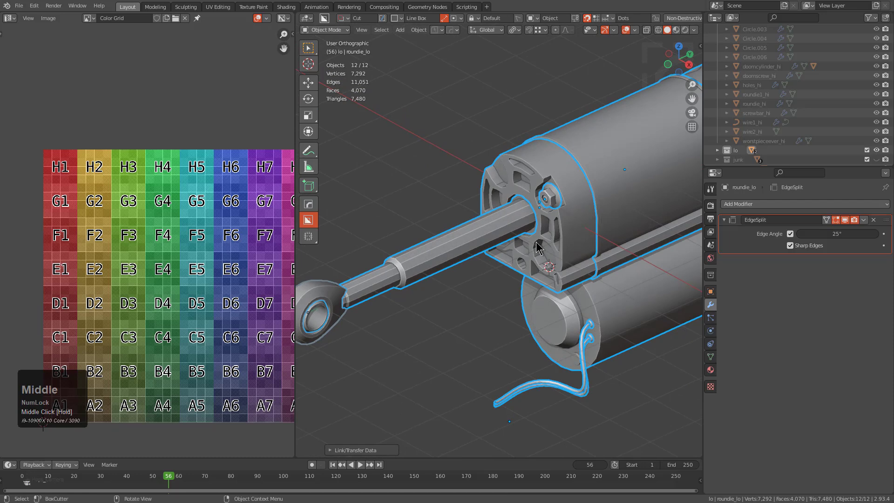
scroll(540, 242, up, 2)
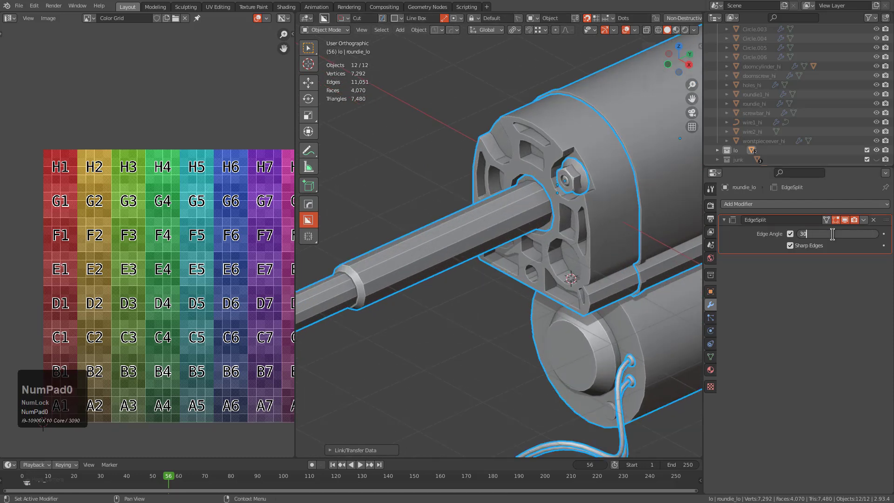
Try a 30° edge angle, then set Edge Split to 33° and copy the modifier to all selected low-poly objects.
right_click(633, 270)
key(Return)
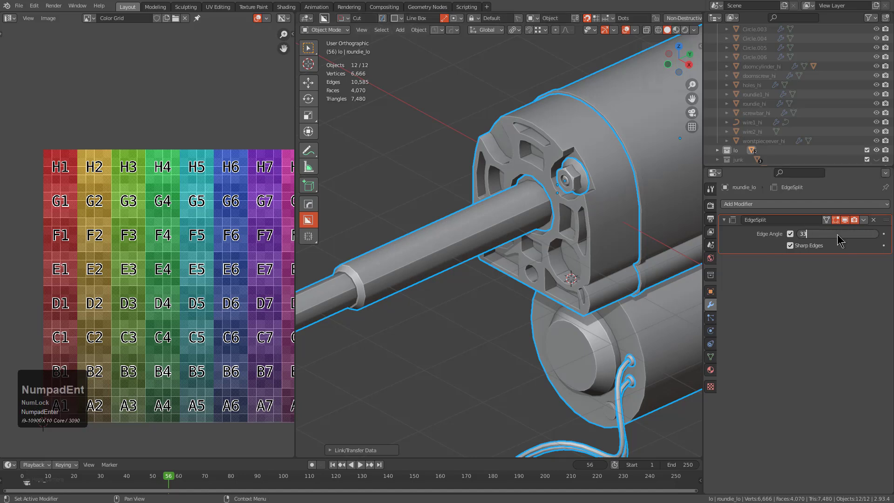
key(Return)
key(ctrl+l)
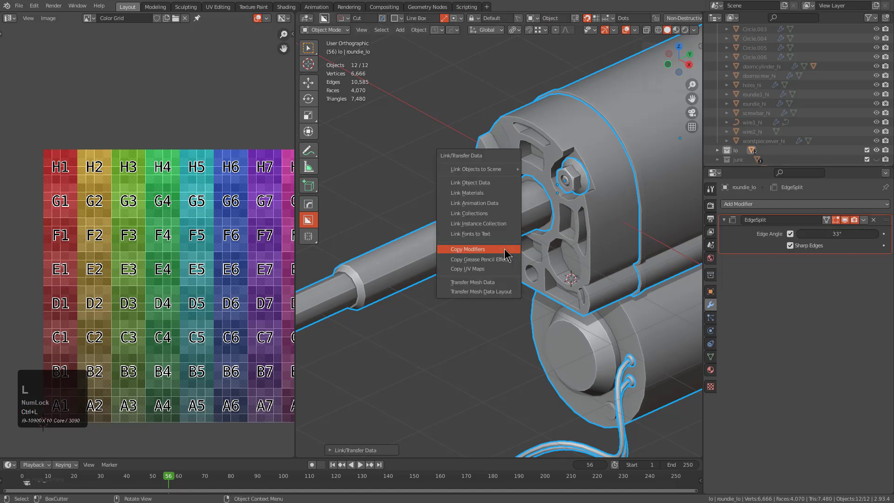
click(506, 250)
Export the selected low-poly objects as piston_04_3b_lo.obj in the piston_demo folder.
mouse_move(506, 255)
shift+middle_down()
mouse_move(515, 226)
mouse_move(490, 257)
shift+middle_up()
scroll(526, 242, down, 2)
scroll(527, 237, down, 2)
shift+middle_drag(577, 217, 475, 270)
scroll(528, 251, down, 3)
mouse_move(528, 250)
middle_down()
mouse_move(539, 244)
mouse_move(535, 236)
middle_up()
scroll(441, 244, up, 1)
key(a)
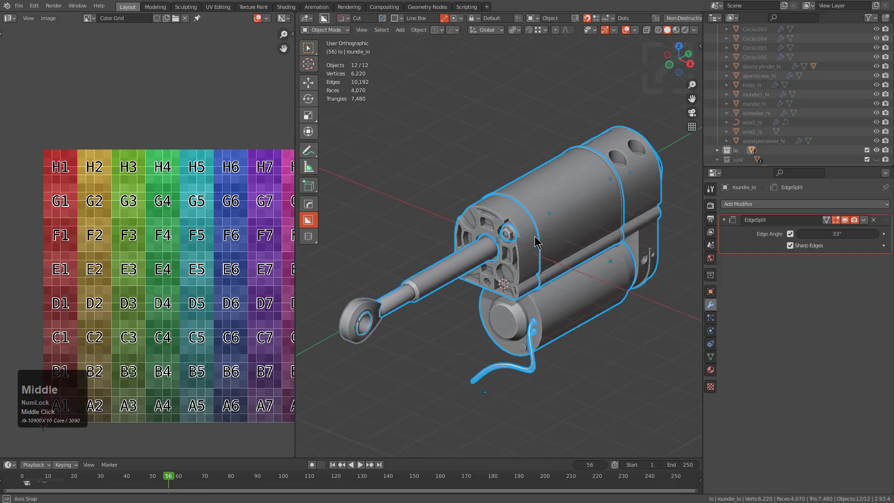
key(q)
click(678, 264)
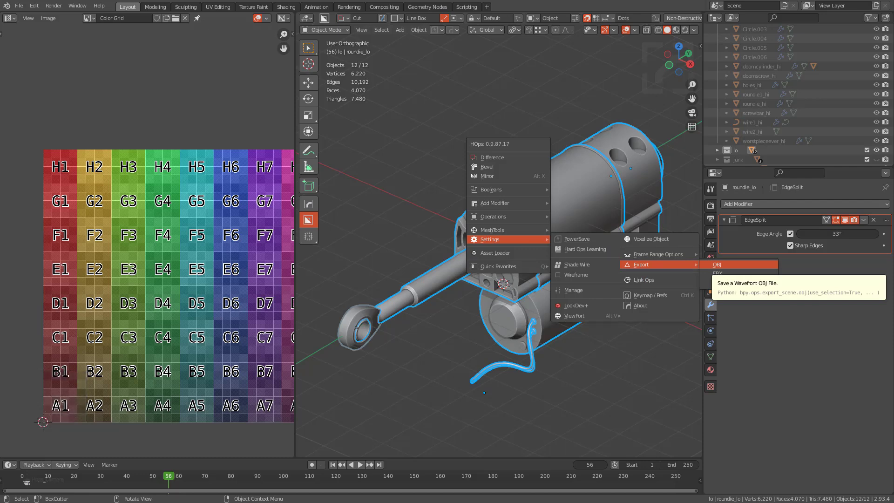
click(726, 265)
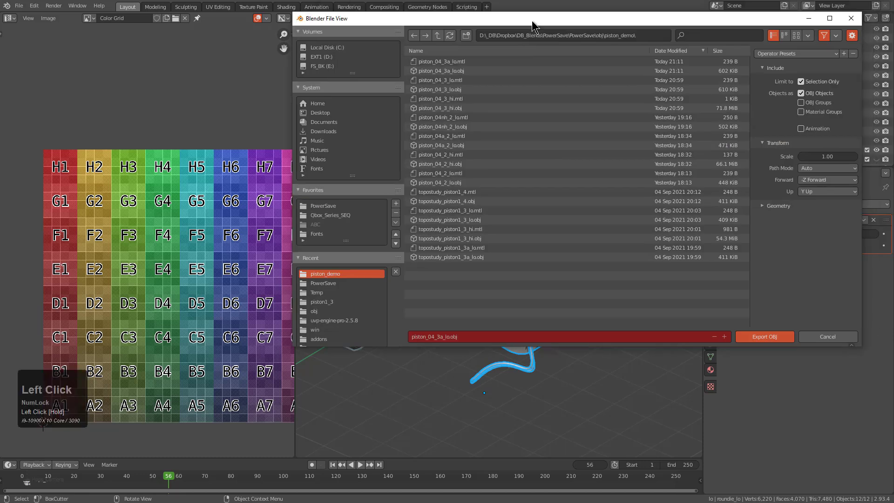
drag(512, 5, 512, 8)
click(421, 321)
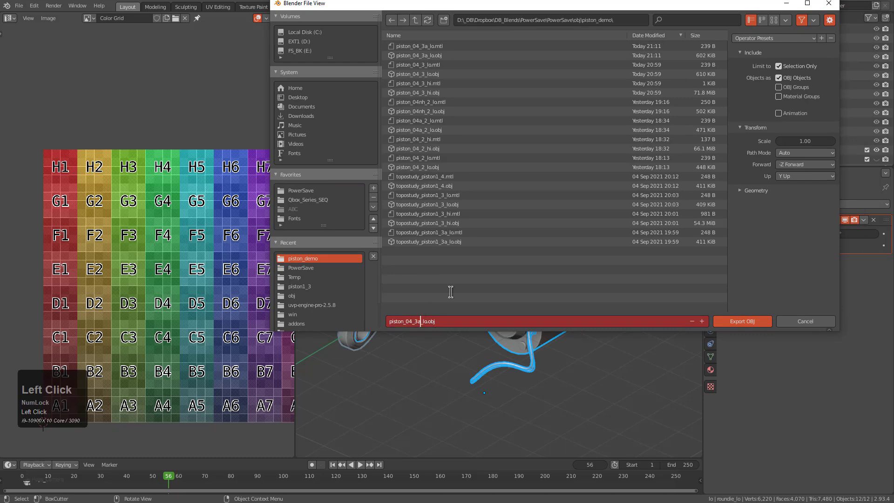
key(Return)
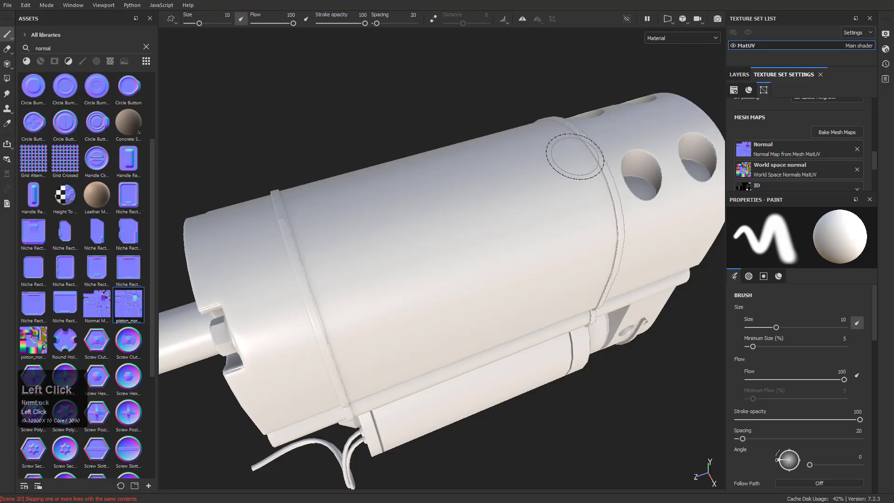
Switch to Substance 3D Painter and replace the project mesh with piston_04_3b_lo.obj in the project configuration.
click(832, 133)
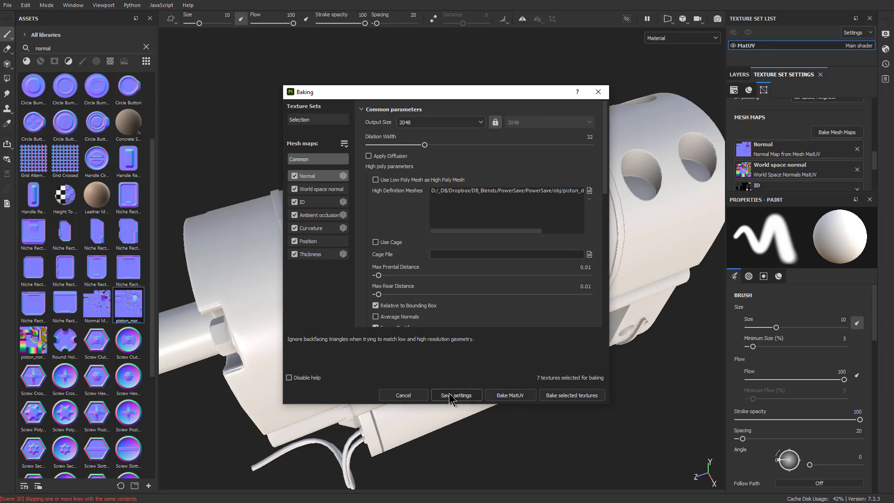
click(600, 93)
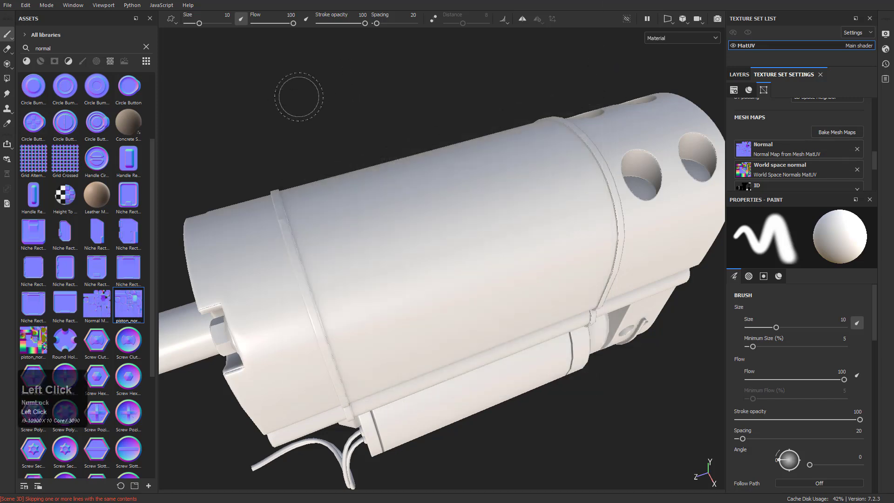
click(25, 5)
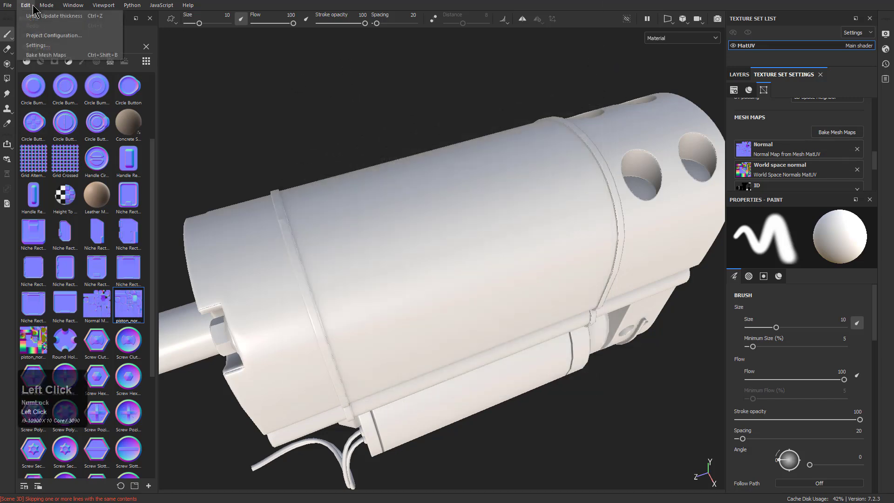
click(54, 36)
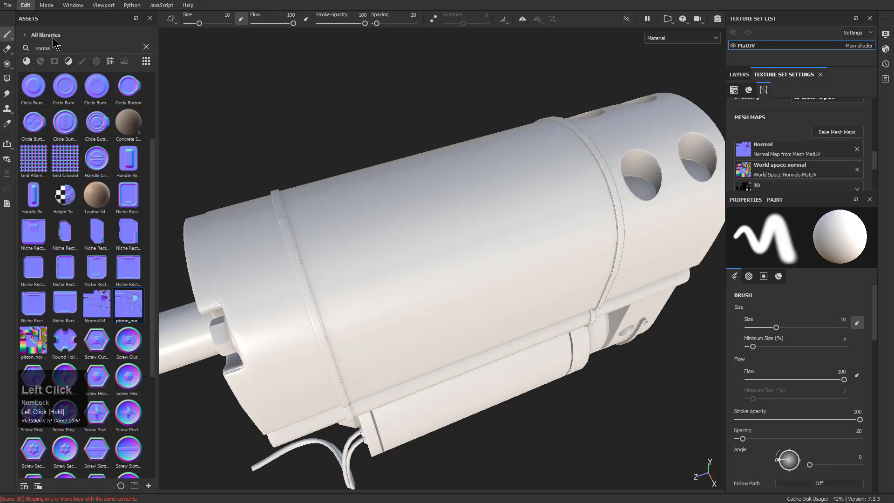
click(507, 172)
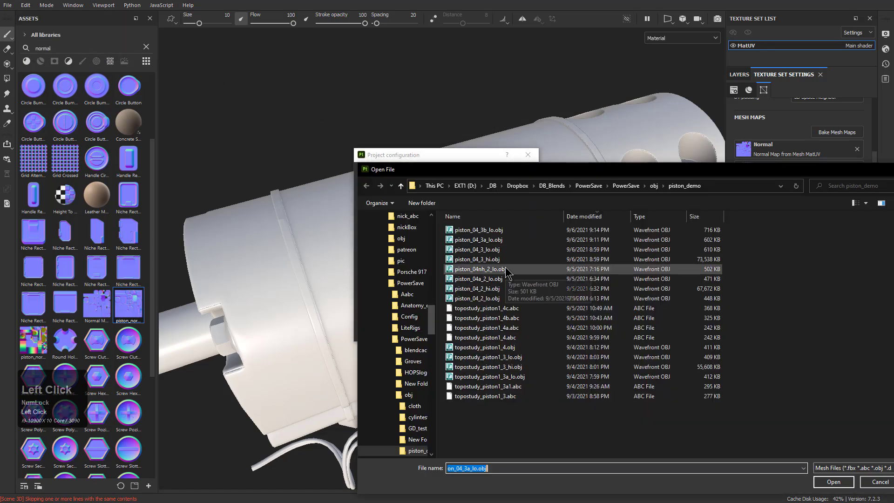
click(496, 231)
double_click(496, 231)
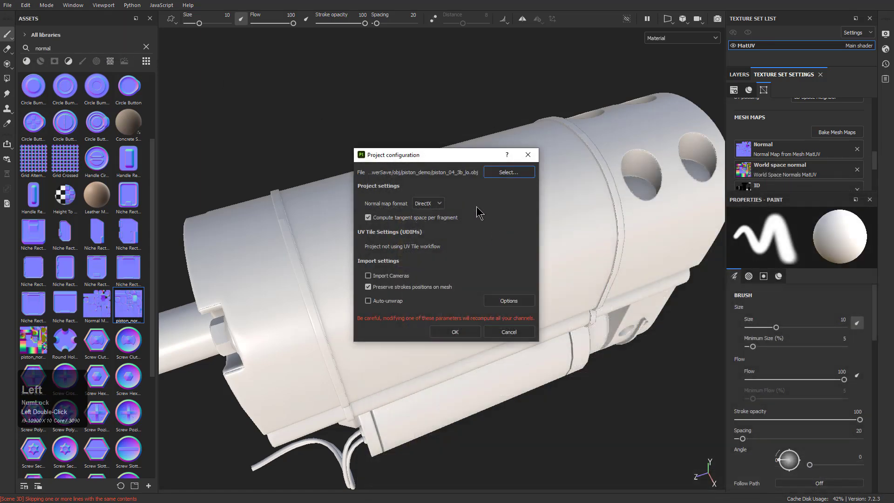
click(455, 332)
Examine the edge-split mesh with its previously baked maps around the housing, end plate and rod.
alt+drag(455, 332, 326, 366)
alt+middle_drag(326, 365, 455, 284)
alt+drag(455, 284, 449, 256)
alt+right_drag(449, 256, 405, 194)
alt+drag(405, 194, 417, 156)
alt+middle_drag(417, 156, 493, 187)
alt+right_drag(493, 187, 459, 140)
alt+drag(459, 140, 517, 319)
alt+right_drag(517, 319, 460, 221)
alt+drag(470, 305, 600, 257)
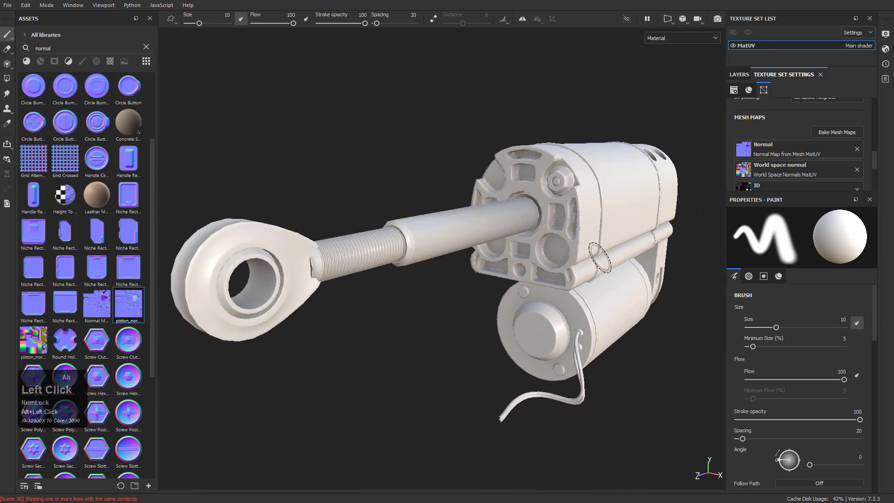
Rebake all seven selected MatUV mesh maps at 2048 with Average Normals off for the edge-split mesh.
click(815, 133)
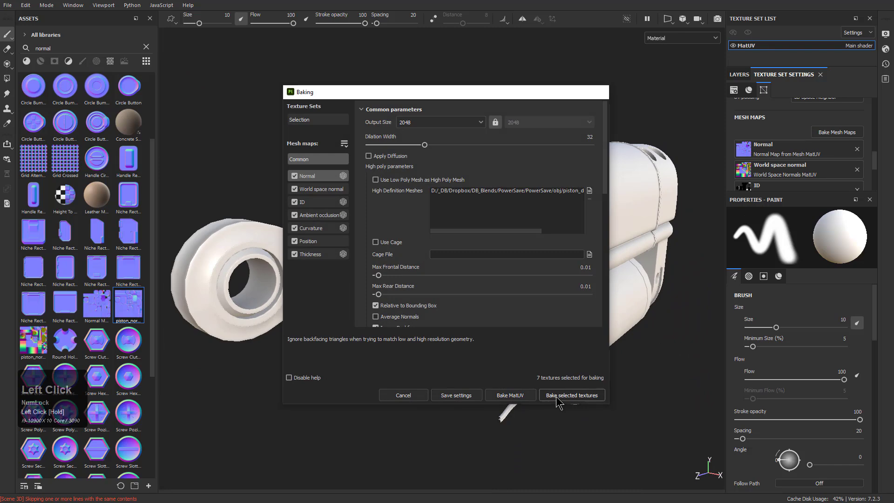
click(572, 396)
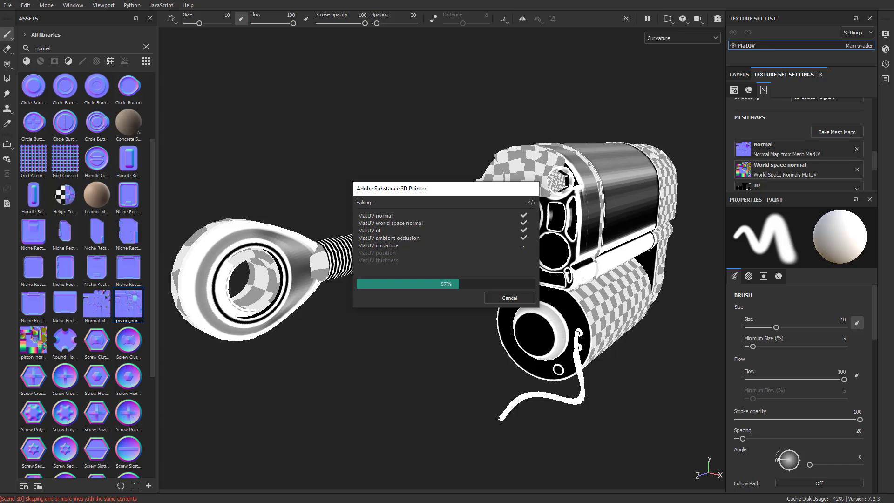
click(527, 298)
Examine the new bake on the edge-split mesh, including the housing seams and round holes up close.
alt+drag(526, 302, 442, 264)
alt+middle_drag(443, 263, 328, 273)
alt+right_drag(328, 272, 651, 274)
alt+drag(651, 274, 578, 279)
alt+middle_drag(577, 279, 402, 309)
alt+right_drag(402, 309, 385, 399)
alt+drag(386, 399, 401, 242)
alt+right_drag(401, 243, 602, 454)
alt+drag(469, 356, 481, 394)
alt+right_drag(481, 394, 471, 333)
alt+drag(471, 334, 535, 306)
alt+right_drag(534, 305, 459, 301)
alt+drag(459, 301, 453, 192)
alt+right_drag(453, 192, 543, 310)
alt+drag(543, 309, 486, 279)
Review the ambient occlusion baker parameters and close the baking settings.
click(837, 132)
click(319, 215)
scroll(420, 227, down, 3)
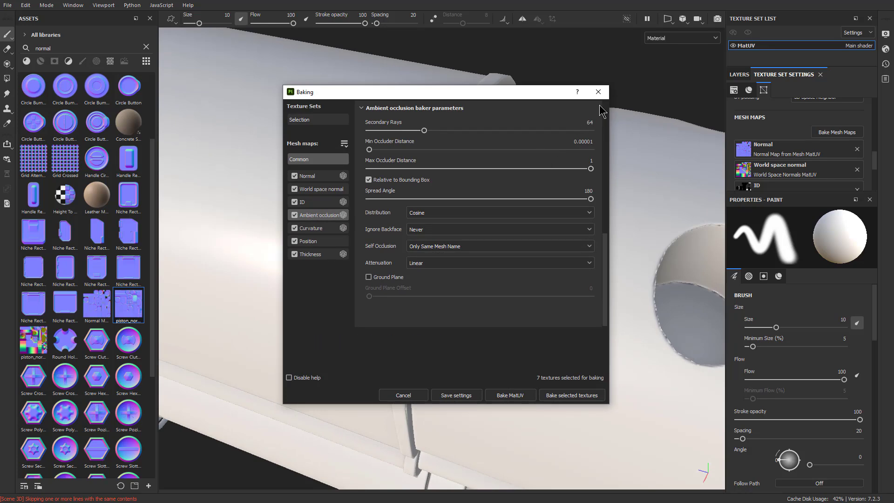
click(599, 92)
Compare the baked edges around the end plate's recesses, the nut and the outer housing.
alt+right_drag(597, 303, 369, 214)
alt+drag(369, 214, 503, 305)
alt+right_drag(503, 305, 342, 261)
alt+drag(343, 262, 399, 247)
alt+middle_drag(400, 247, 449, 261)
alt+right_drag(449, 261, 410, 340)
alt+middle_drag(404, 293, 436, 291)
alt+drag(435, 291, 482, 309)
alt+right_drag(450, 315, 494, 361)
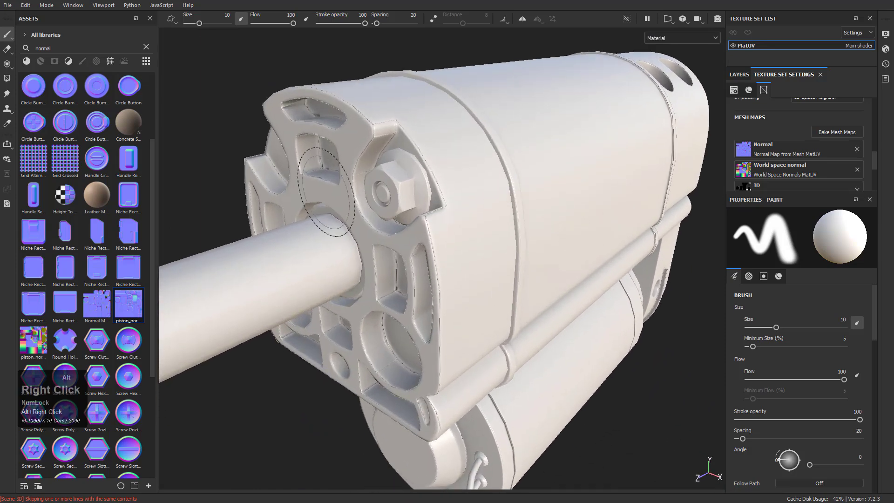
alt+right_drag(331, 203, 381, 227)
alt+drag(408, 284, 399, 255)
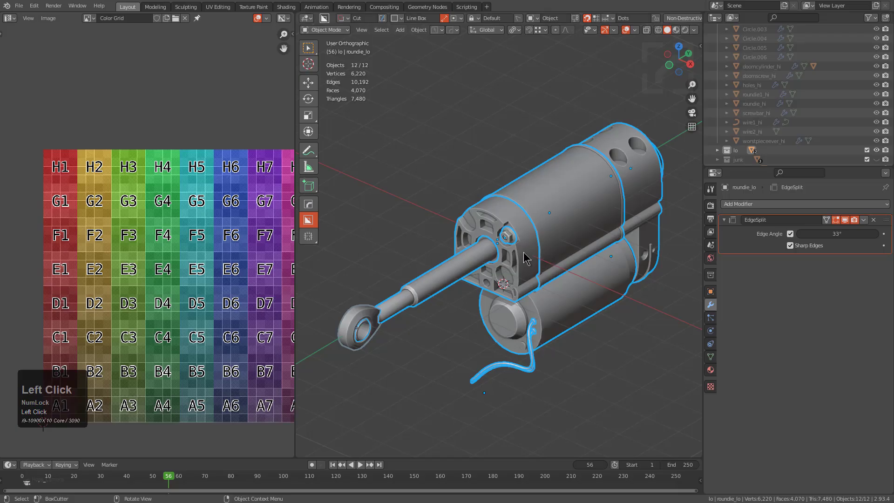
Remove the Edge Split modifier from the piston's front end plate only.
click(524, 278)
scroll(529, 265, up, 3)
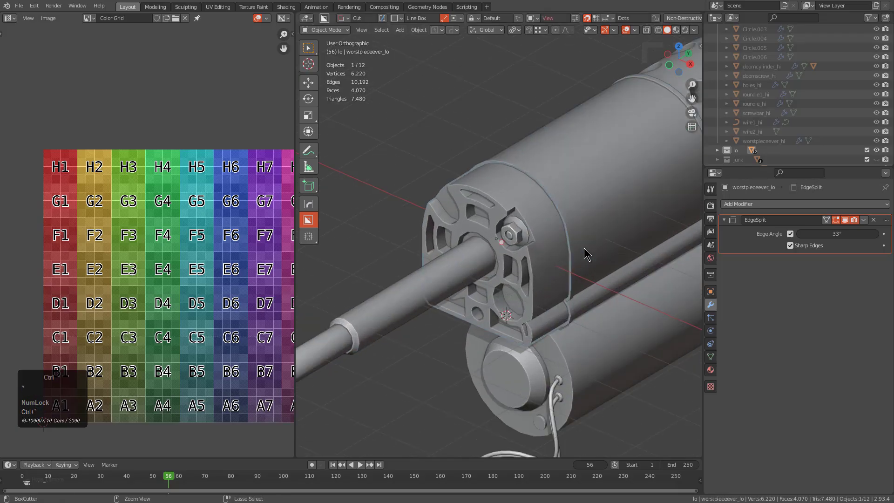
key(ctrl+grave)
click(583, 390)
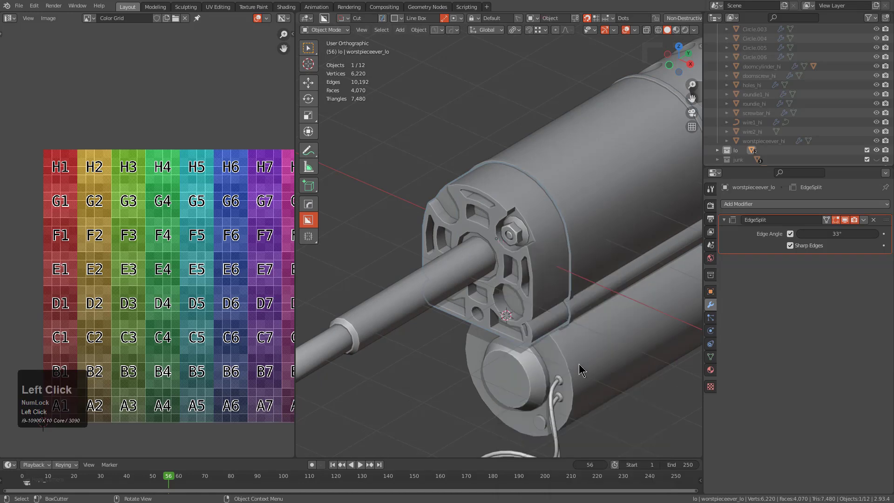
click(874, 220)
middle_drag(605, 200, 582, 195)
scroll(507, 192, down, 4)
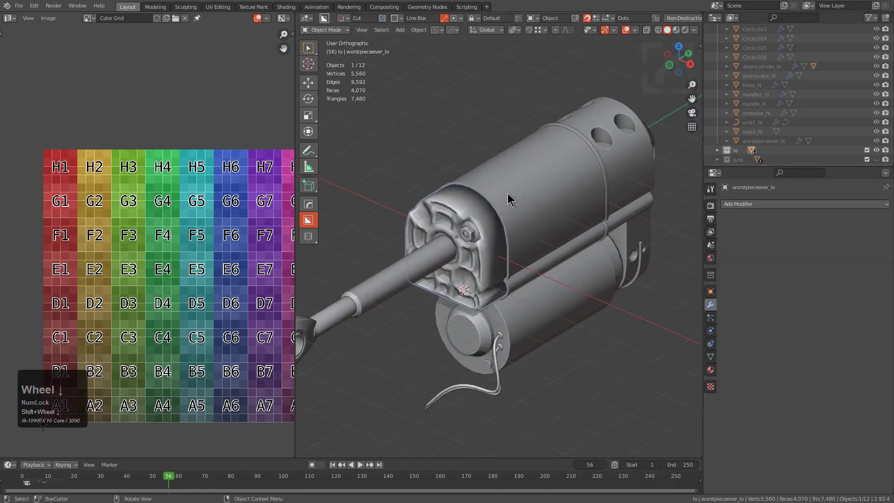
middle_drag(507, 192, 548, 175)
Select all low-poly piston parts and export them as OBJ.
key(a)
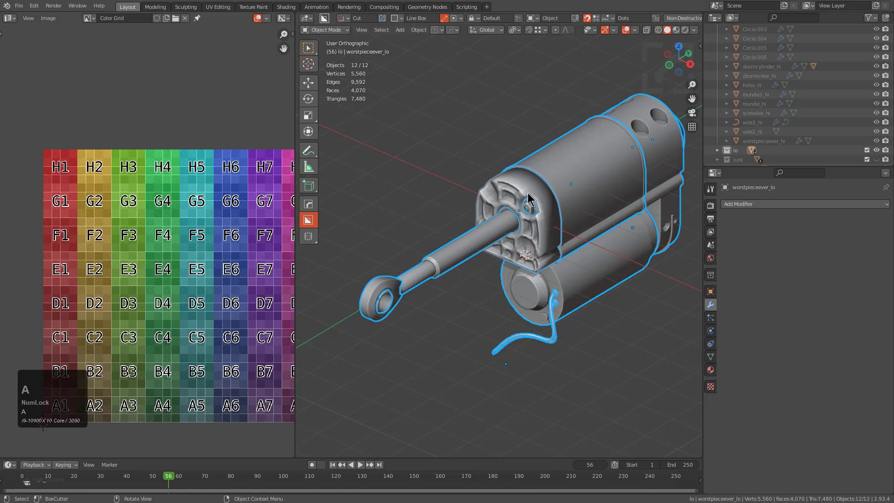
shift+click(591, 146)
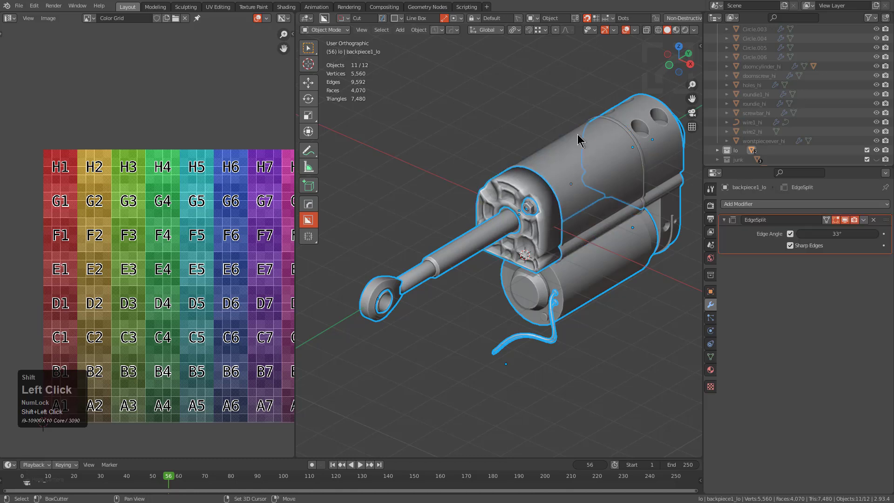
key(q)
mouse_move(568, 135)
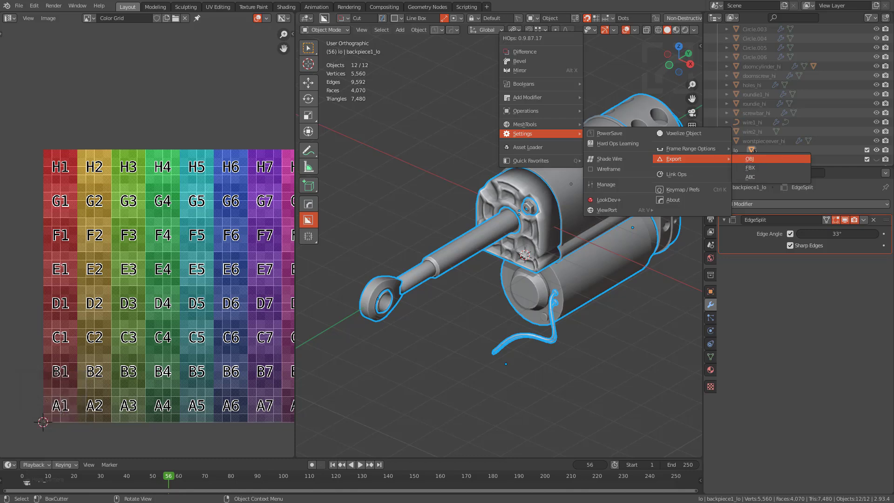
click(750, 159)
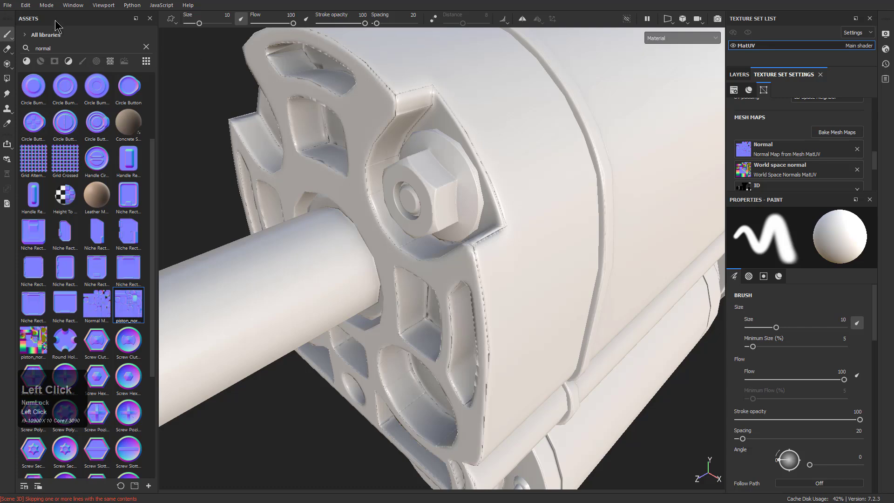
Switch to Substance 3D Painter and reload piston_04_3b_lo.obj as the project mesh.
click(26, 5)
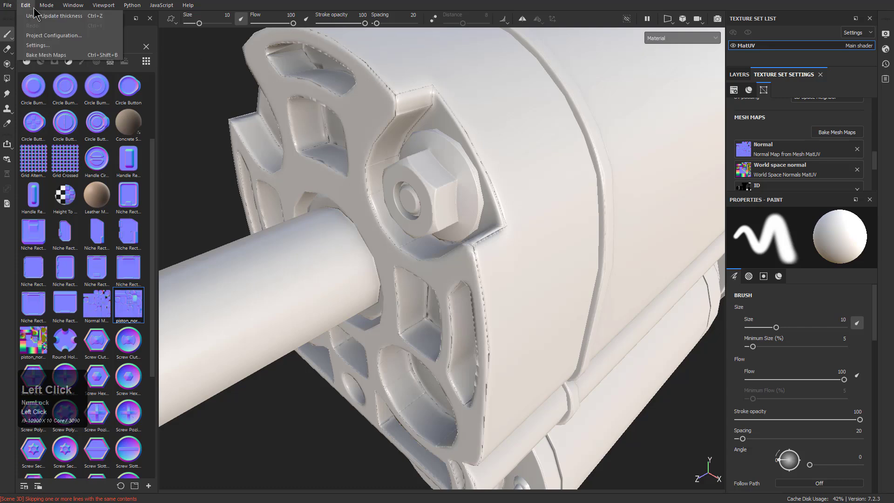
click(52, 37)
click(508, 173)
double_click(504, 230)
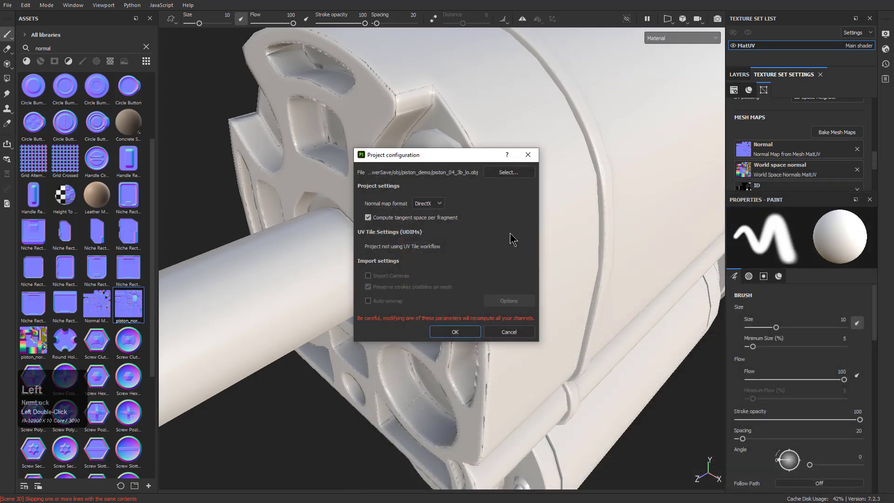
click(473, 333)
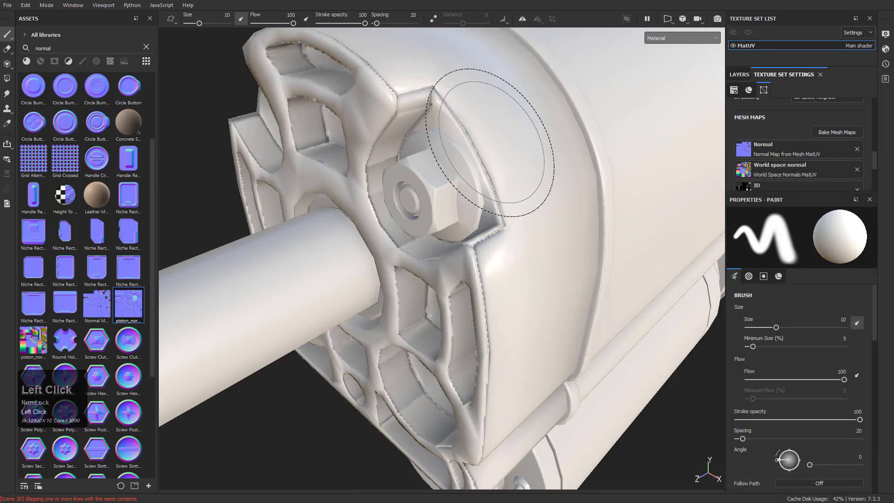
Rebake all seven MatUV mesh maps at 2048 with Average Normals turned on.
click(829, 133)
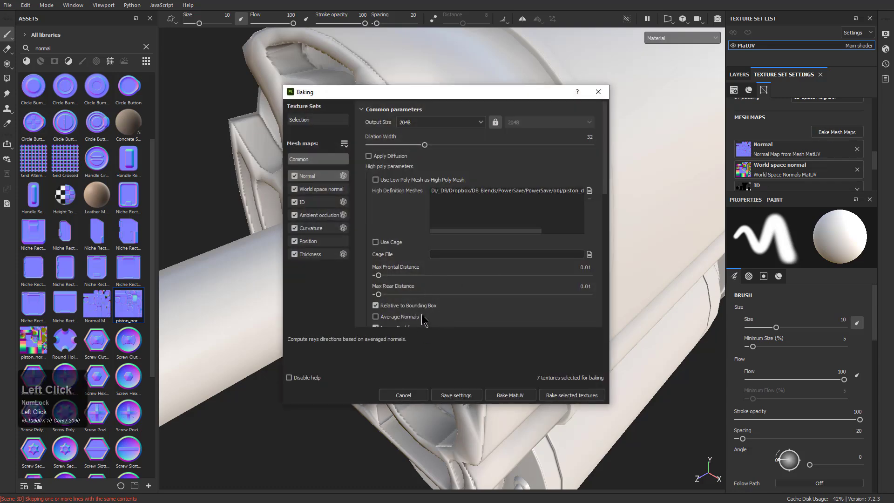
scroll(429, 329, down, 2)
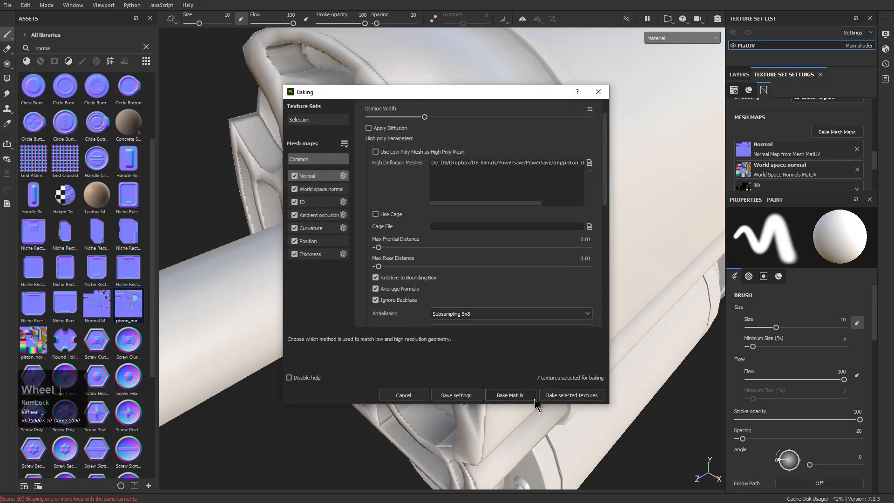
click(557, 395)
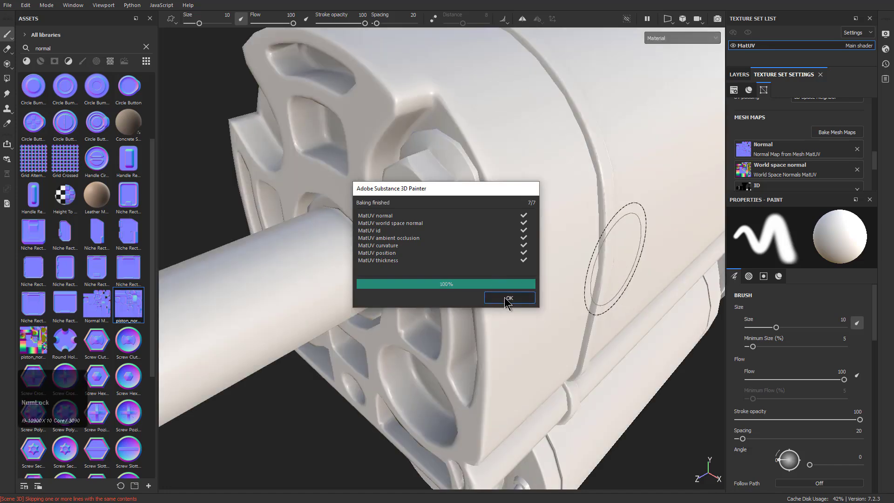
click(509, 298)
Examine the new bake around the end plate's recesses, the nut and the whole piston under changed lighting.
alt+drag(509, 300, 473, 316)
alt+right_drag(473, 316, 502, 279)
alt+drag(502, 279, 543, 288)
alt+middle_drag(543, 288, 475, 275)
alt+right_drag(533, 285, 529, 267)
alt+drag(529, 267, 541, 285)
alt+right_drag(542, 286, 565, 314)
alt+middle_drag(539, 306, 535, 309)
mouse_move(543, 308)
shift+right_down()
mouse_move(576, 307)
mouse_move(366, 293)
mouse_move(459, 298)
mouse_move(431, 282)
mouse_move(463, 296)
shift+right_up()
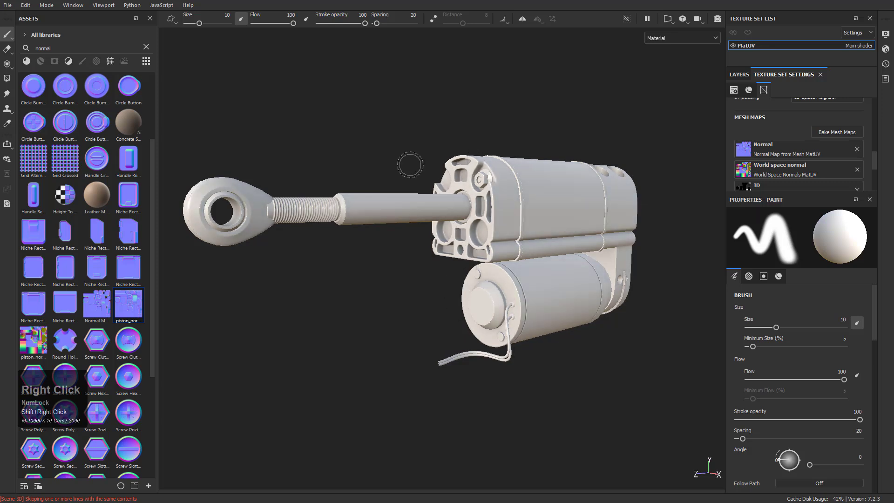
Switch to Blender, clear the selection and select the low-poly nut on the front end plate.
key(alt+Tab)
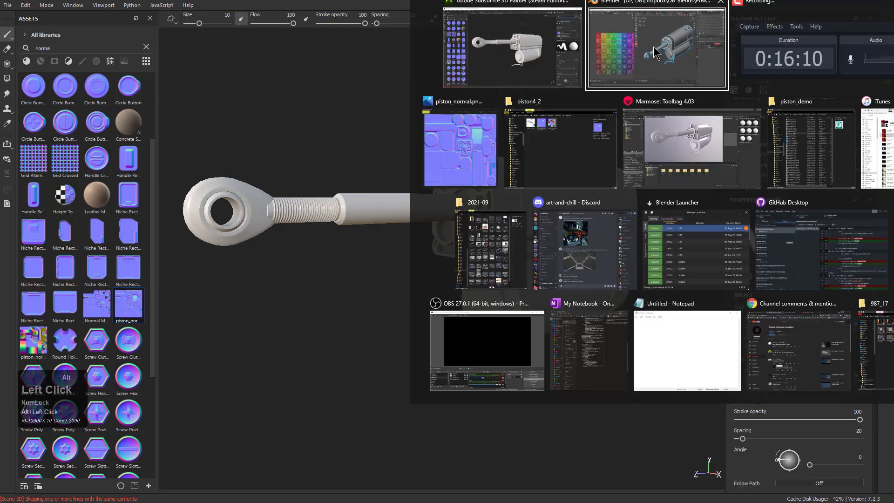
click(655, 53)
scroll(487, 273, up, 8)
key(alt+a)
click(500, 240)
alt+middle_drag(499, 240, 524, 209)
middle_drag(562, 185, 472, 261)
click(486, 250)
scroll(485, 251, down, 3)
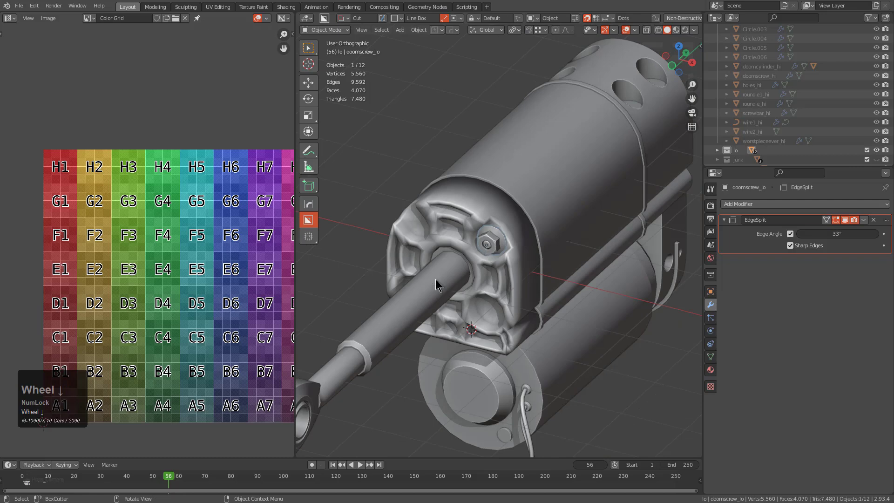
Mirror the nut across X to the other side of the end plate, using the end plate as mirror object.
middle_drag(489, 331, 529, 271)
scroll(564, 172, up, 1)
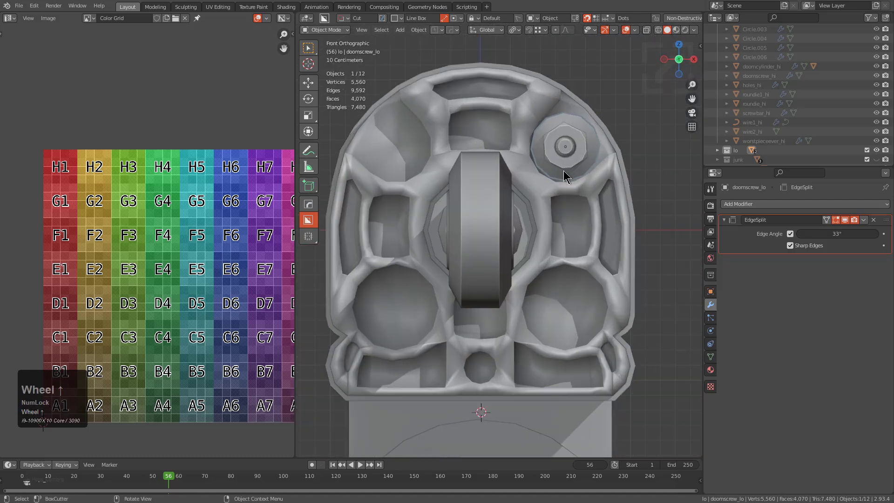
click(568, 149)
shift+click(519, 116)
middle_drag(520, 116, 498, 153)
key(alt+x)
key(x)
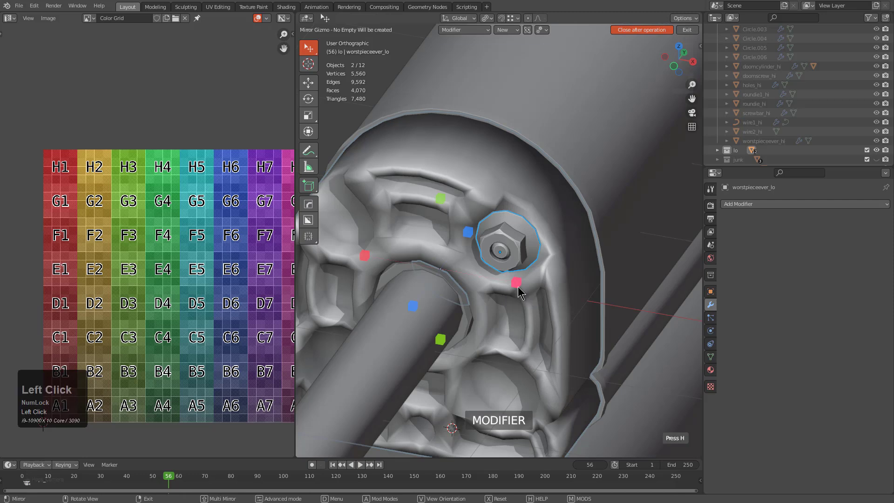
click(518, 286)
Duplicate the mirrored nut down into the end plate's lower round recess in front view.
key(alt+a)
click(519, 247)
alt+middle_drag(519, 246, 534, 220)
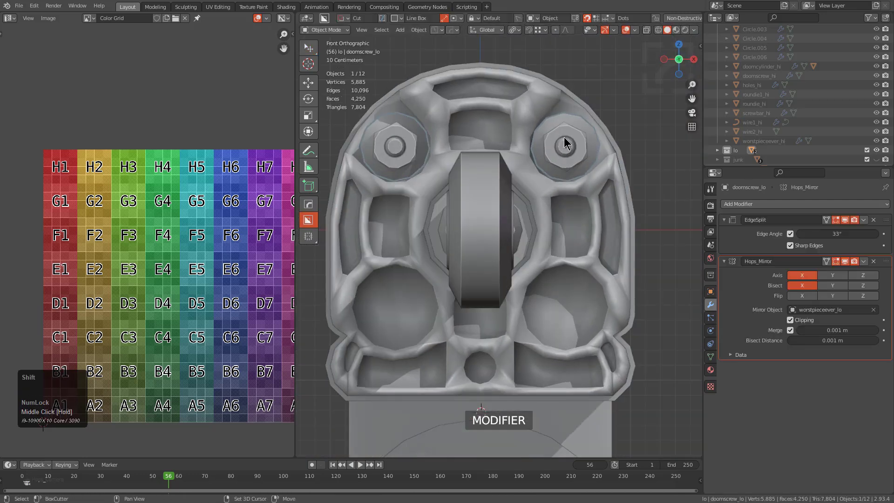
key(shift+d)
click(565, 309)
shift+middle_drag(565, 309, 452, 250)
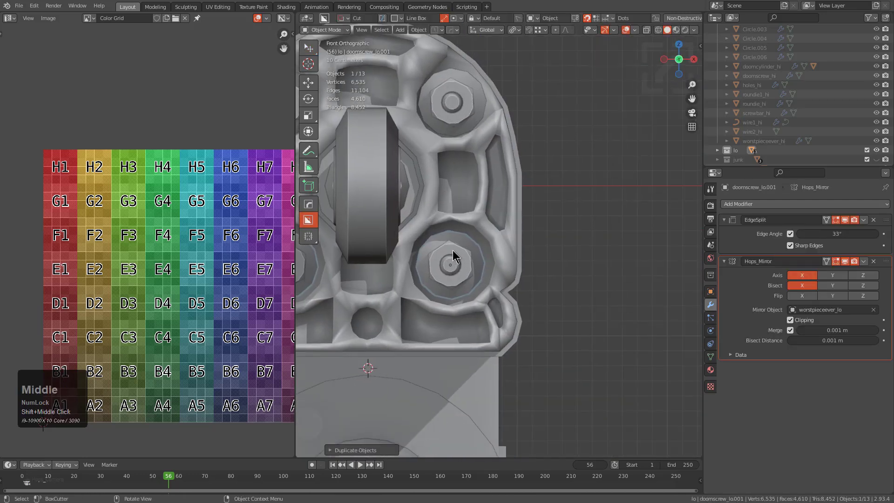
Enlarge the duplicated nut and centre it in the lower round recess.
scroll(452, 250, up, 3)
key(s)
click(522, 280)
key(g)
click(476, 300)
scroll(476, 300, down, 3)
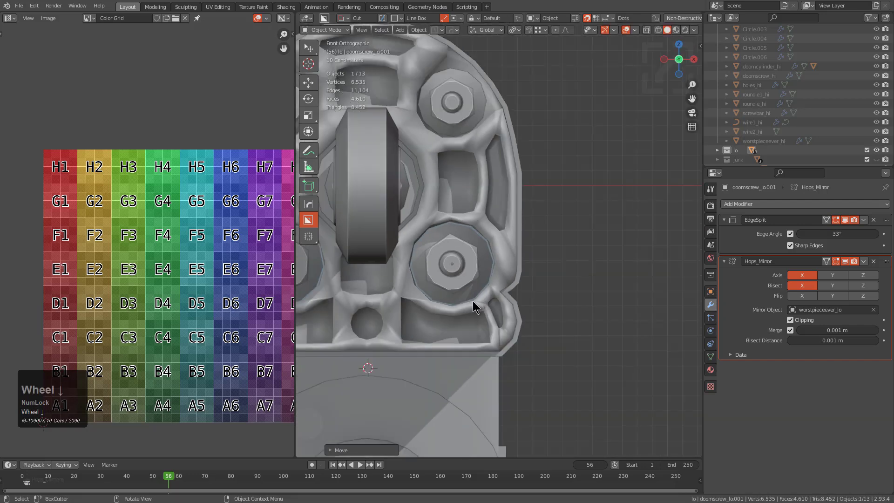
Fine-tune the lower nut's scale to fit its recess and deselect everything.
scroll(476, 300, down, 3)
shift+middle_drag(503, 199, 529, 134)
scroll(580, 206, up, 3)
key(s)
click(576, 180)
scroll(559, 185, down, 2)
scroll(497, 225, up, 3)
middle_drag(559, 185, 502, 228)
scroll(446, 256, down, 3)
key(alt+a)
scroll(502, 242, down, 2)
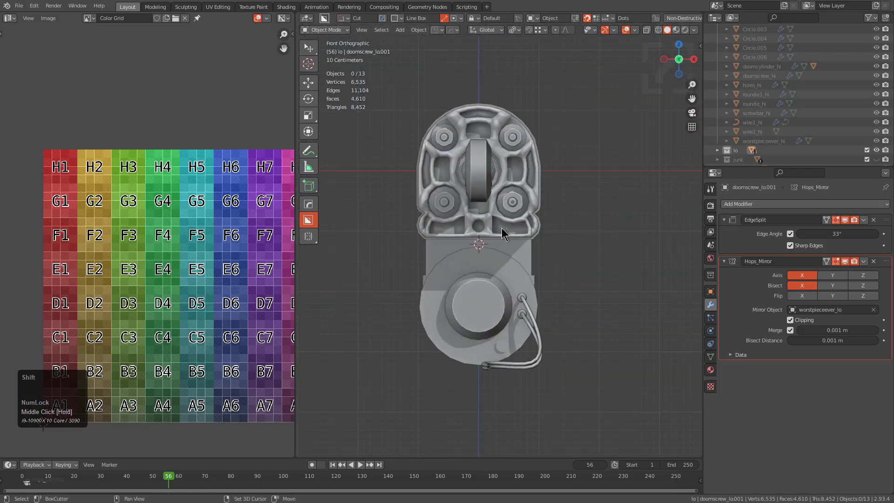
Duplicate an end plate nut onto the motor's front face and remove its Hops_Mirror modifier.
scroll(502, 228, up, 2)
click(540, 131)
key(shift+d)
click(501, 307)
shift+middle_drag(500, 307, 499, 293)
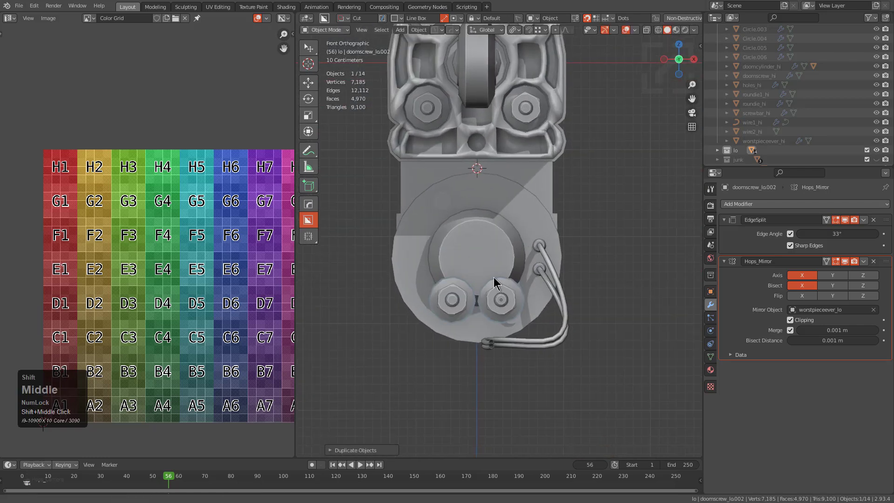
scroll(500, 293, up, 3)
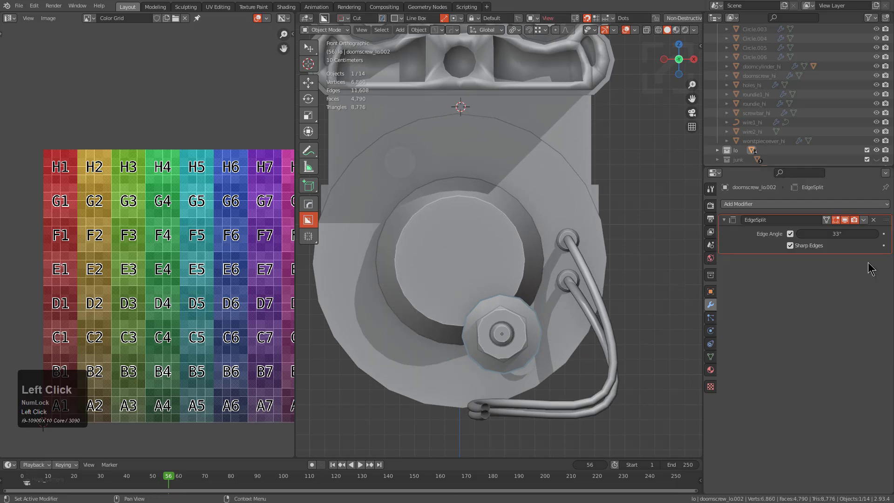
click(873, 262)
Shrink the motor nut and move it near the face's lower edge, beside the wires.
shift+middle_drag(585, 302, 539, 208)
scroll(535, 210, up, 4)
key(s)
click(452, 224)
key(g)
click(487, 281)
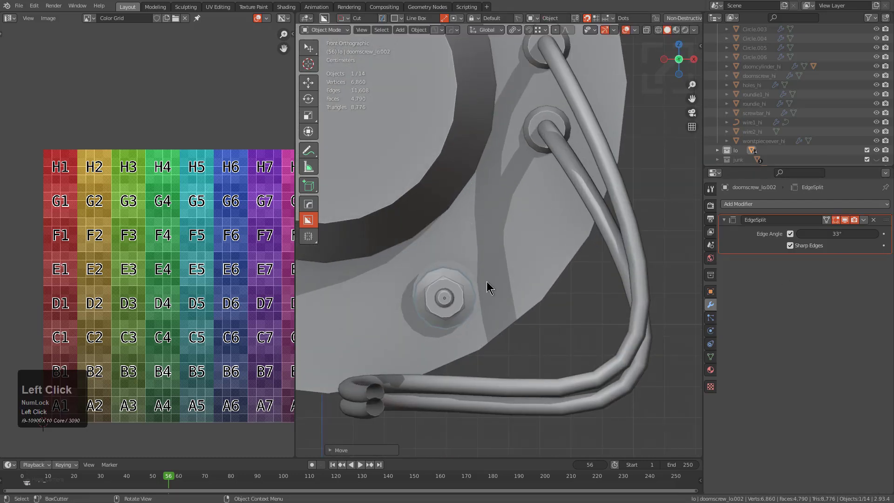
Move the small nut along the Y axis to seat it against the motor's front face.
scroll(513, 245, up, 4)
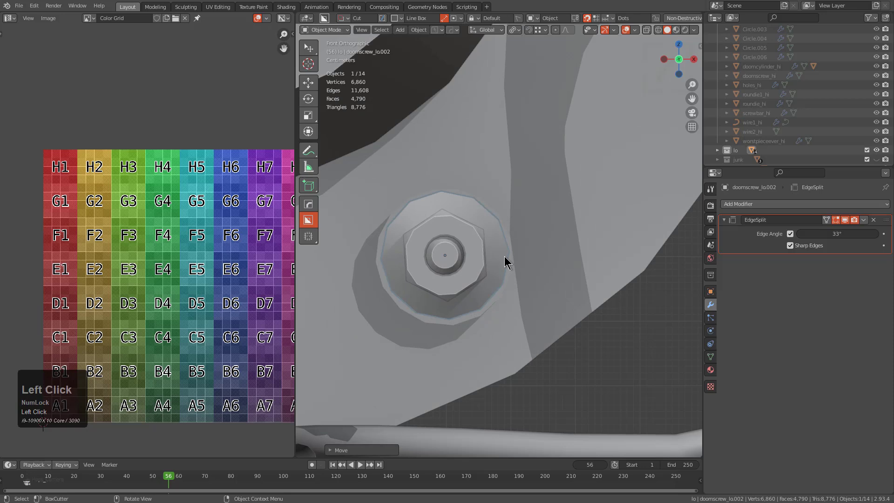
middle_drag(505, 257, 446, 260)
scroll(540, 236, down, 4)
scroll(420, 266, up, 4)
key(g)
key(y)
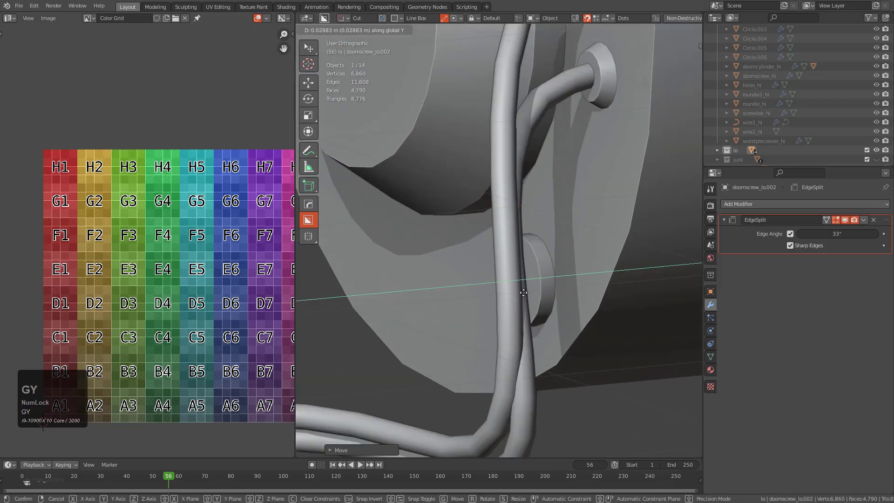
click(537, 273)
Duplicate the small nut to the upper left of the motor's front face, above the round cap.
middle_drag(537, 274, 615, 272)
scroll(616, 272, down, 4)
alt+middle_drag(428, 228, 470, 327)
scroll(405, 225, down, 4)
key(shift+d)
click(470, 238)
key(KP_Decimal)
scroll(558, 249, down, 3)
key(g)
click(560, 234)
scroll(560, 231, down, 5)
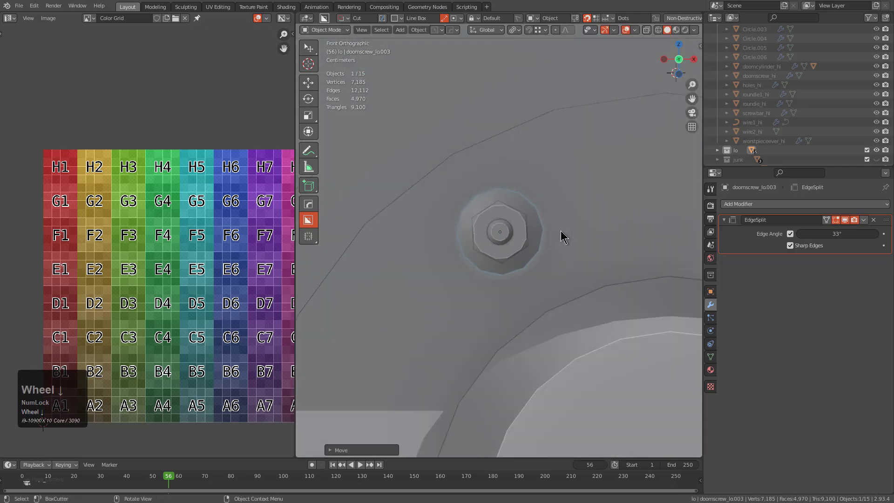
Adjust the position of the second small nut on the motor's front face.
middle_drag(575, 239, 477, 312)
scroll(552, 233, up, 8)
key(g)
click(553, 236)
scroll(553, 236, down, 5)
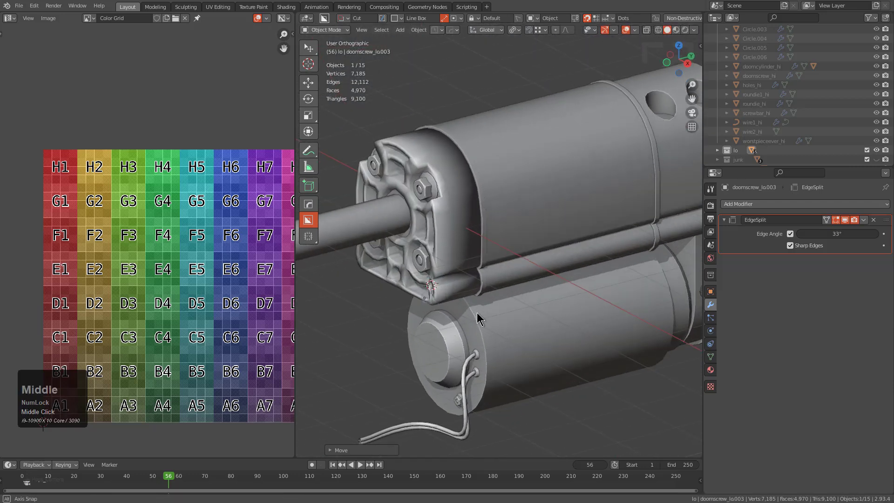
Duplicate an end plate nut, clear its rotation and move it up to the round holes in the rear housing.
click(429, 189)
shift+middle_drag(434, 191, 371, 262)
key(y)
key(alt+r)
middle_drag(602, 192, 563, 309)
scroll(586, 209, up, 2)
key(g)
key(z)
click(608, 189)
key(KP_Decimal)
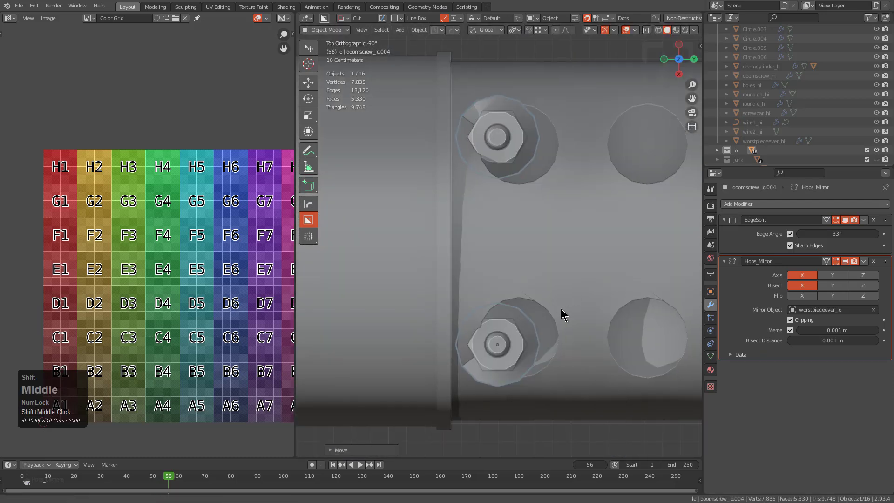
Rotate and scale the copied nut, lower it and centre it in the rear housing's first round hole.
key(KP_Decimal)
key(r)
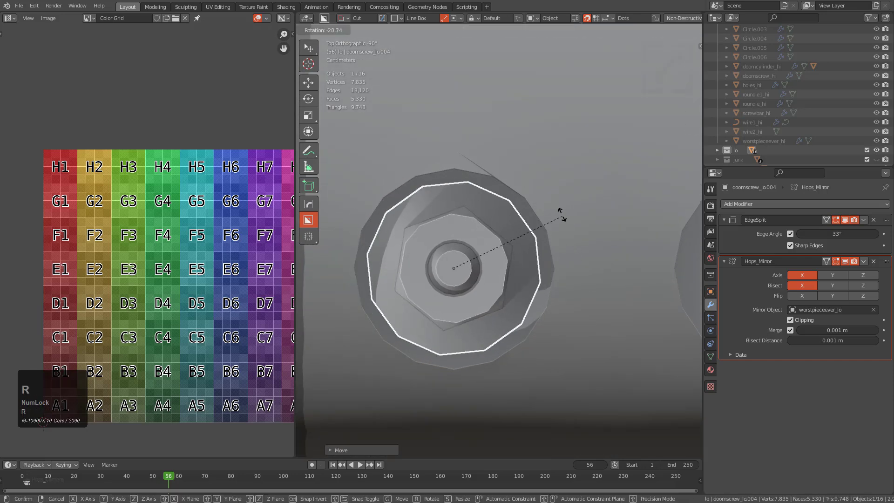
click(556, 218)
middle_drag(555, 218, 558, 176)
key(g)
key(z)
click(526, 293)
middle_drag(532, 292, 517, 314)
scroll(517, 314, up, 3)
key(g)
click(514, 269)
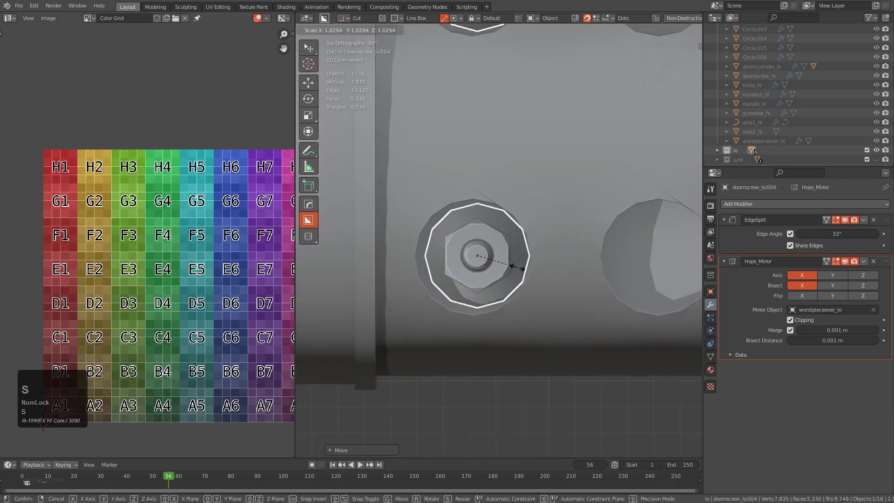
Duplicate the nut into the neighbouring round hole in the rear housing.
key(shift+d)
click(633, 270)
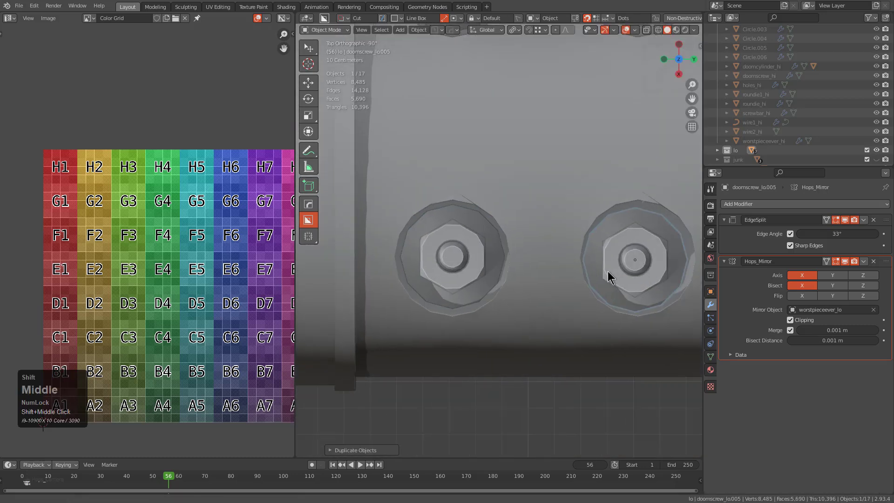
key(KP_Decimal)
Duplicate the rear housing nut down to the larger round hole in the rear bracket's side and rotate it towards the hole.
middle_drag(585, 279, 530, 89)
key(shift+d)
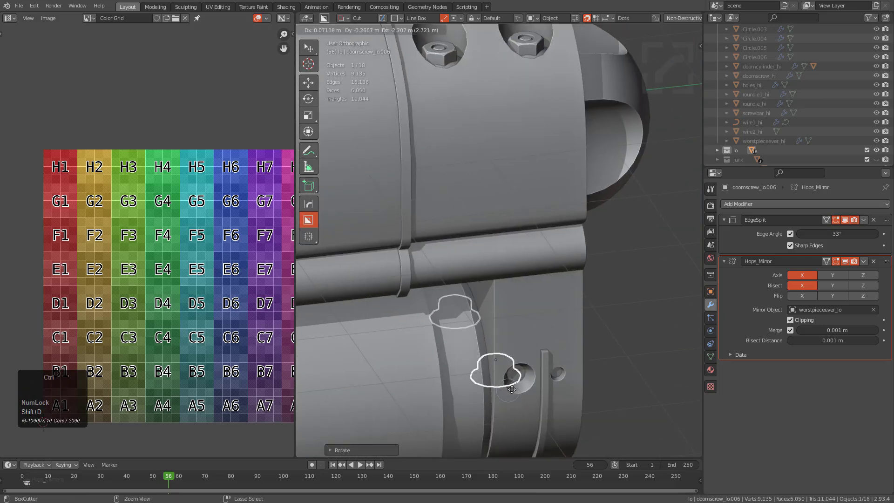
click(519, 386)
shift+middle_drag(519, 386, 523, 236)
key(r)
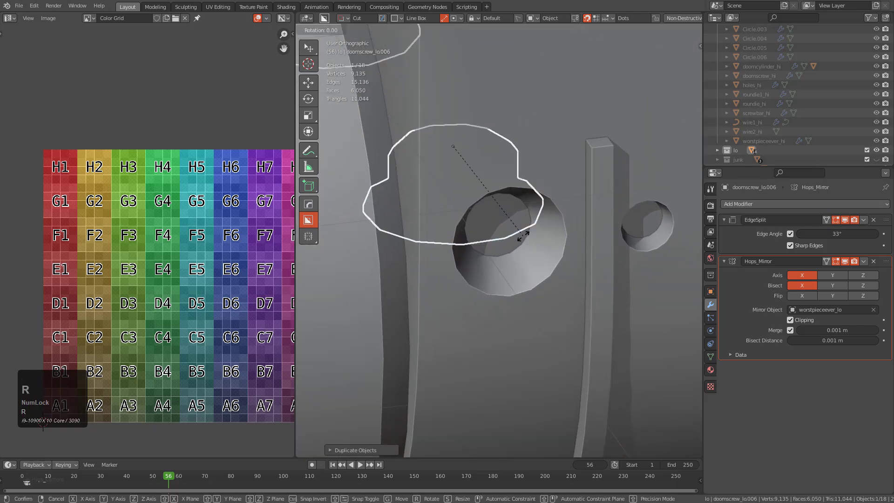
key(KP_Enter)
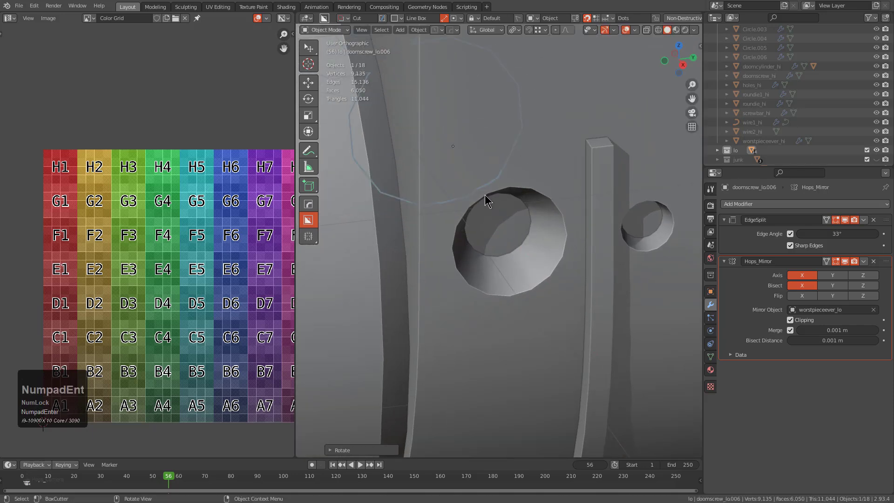
Move the copied nut along the Y and X axes until it sits in front of the rear bracket's larger side hole.
key(g)
key(y)
click(623, 376)
key(g)
key(y)
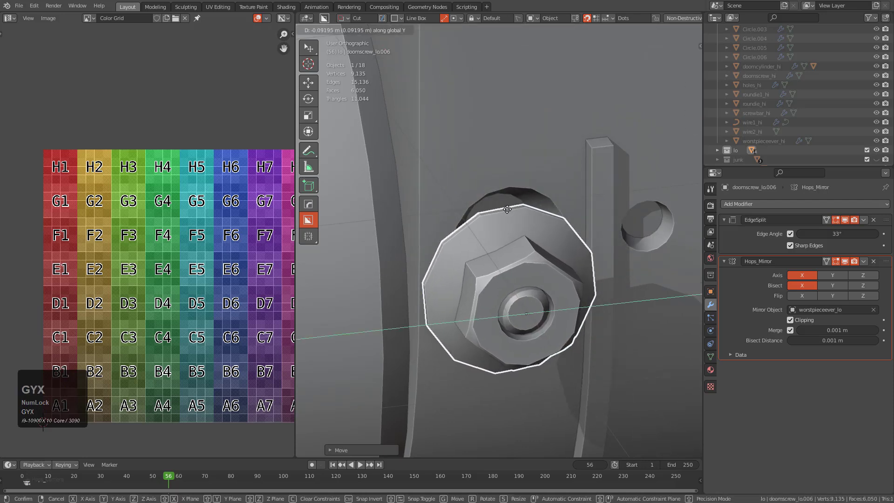
key(x)
key(ctrl)
click(441, 83)
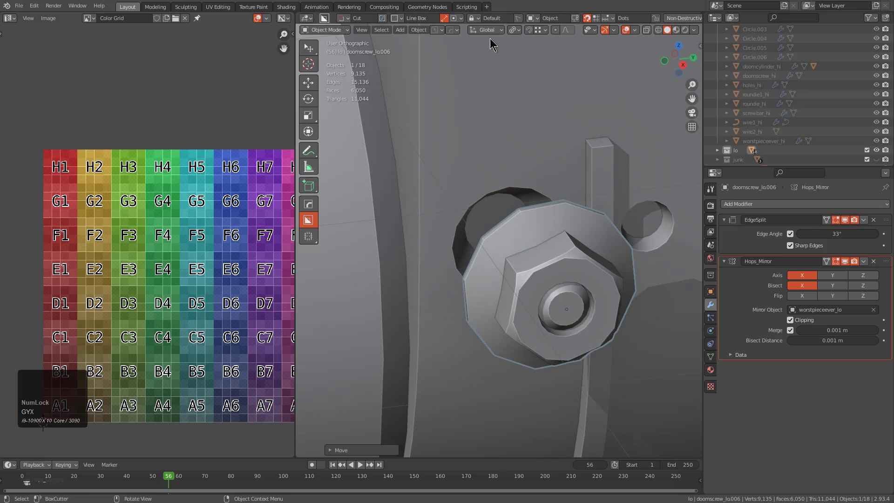
Scale the copied nut down to roughly the diameter of the rear bracket's larger side hole.
click(540, 30)
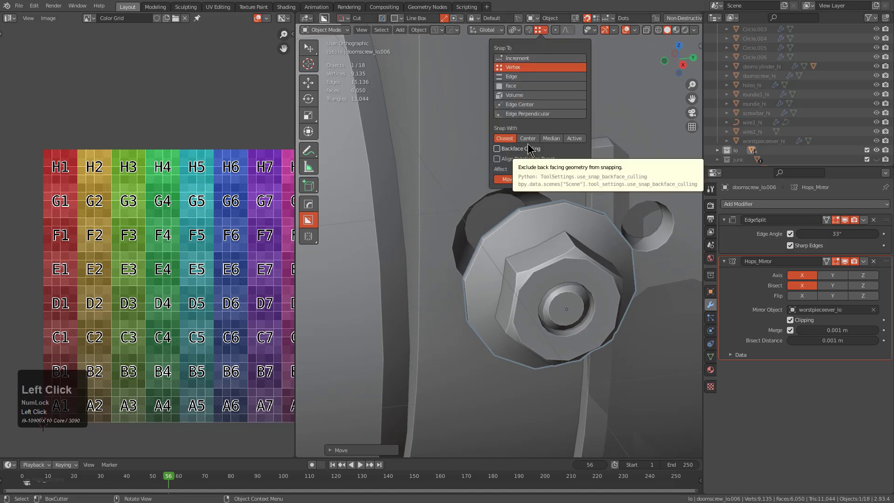
key(s)
click(563, 312)
key(ctrl+z)
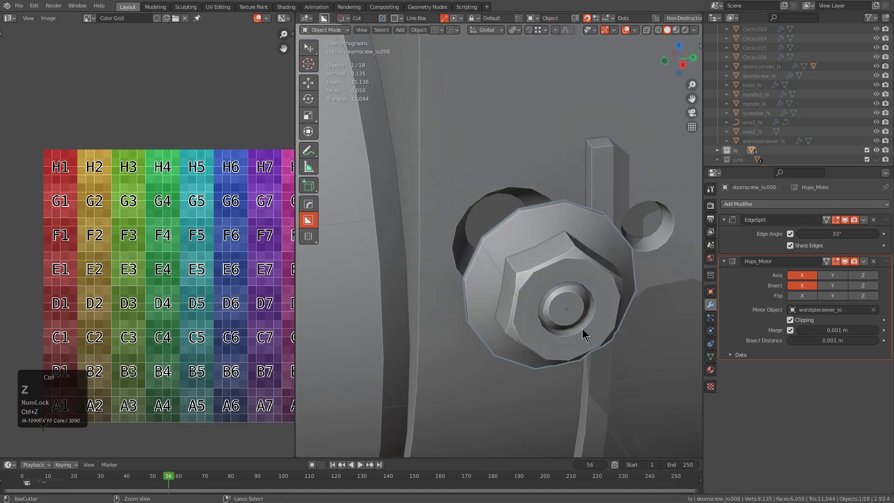
key(g)
click(505, 250)
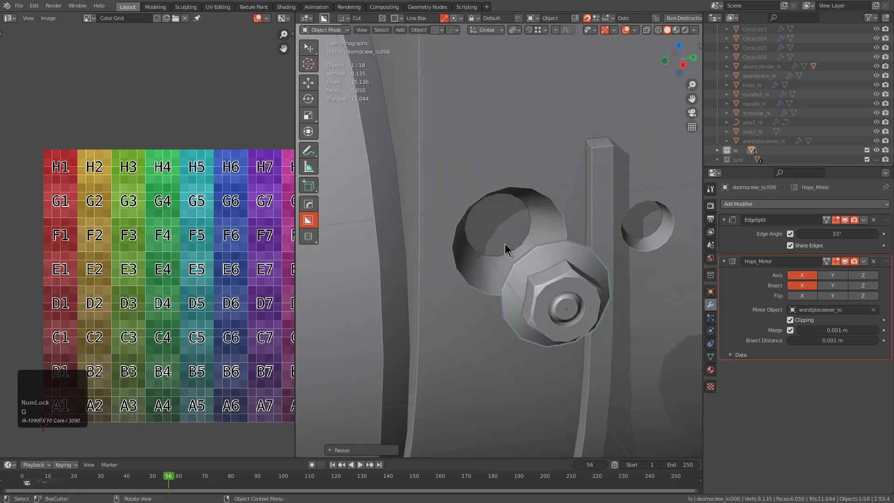
Set snapping to Face with Align Rotation to Target, and snap the nut onto the floor of the larger side hole.
click(543, 30)
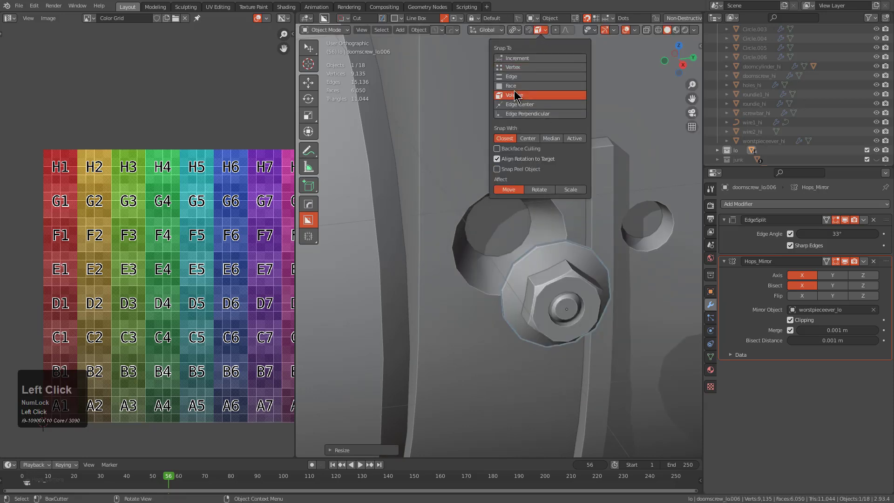
key(g)
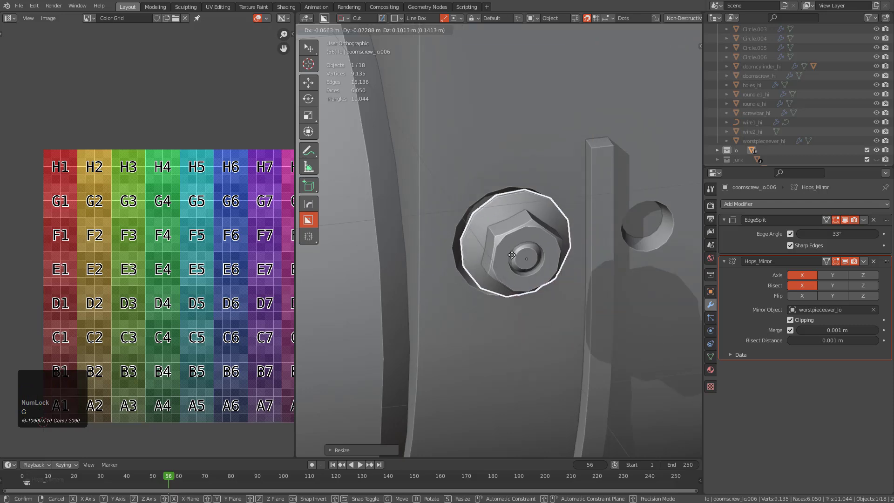
right_click(511, 234)
click(543, 30)
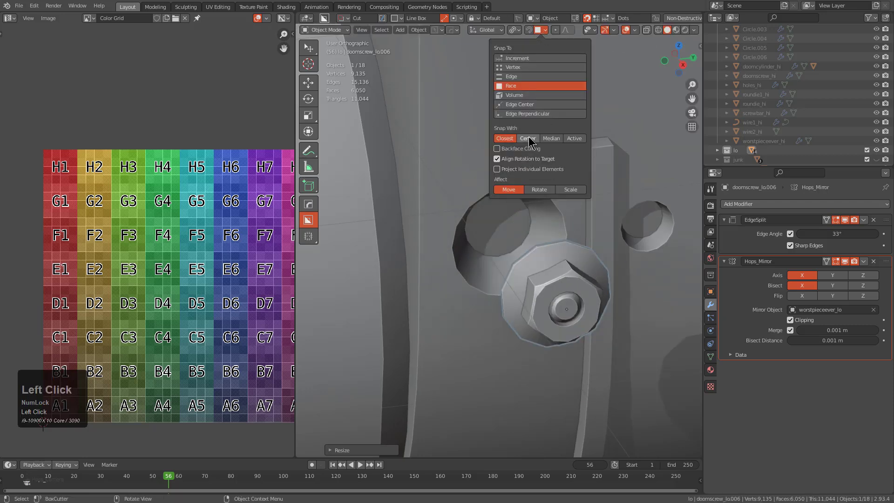
click(532, 172)
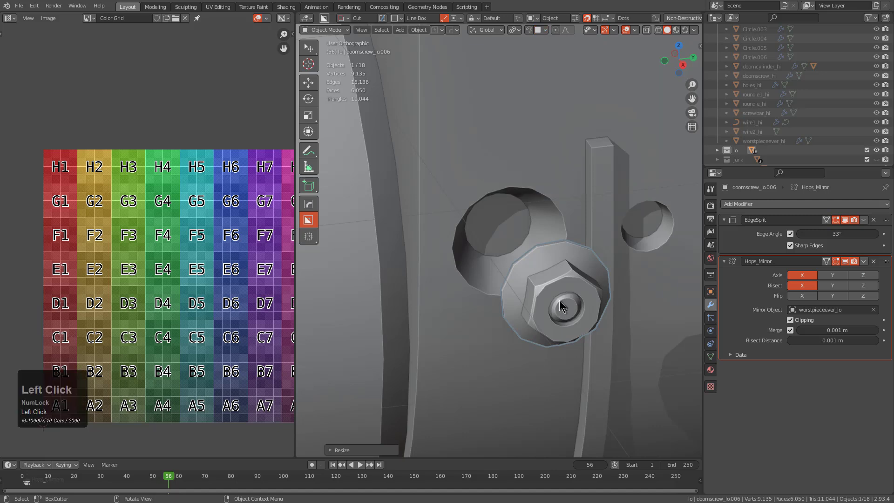
key(g)
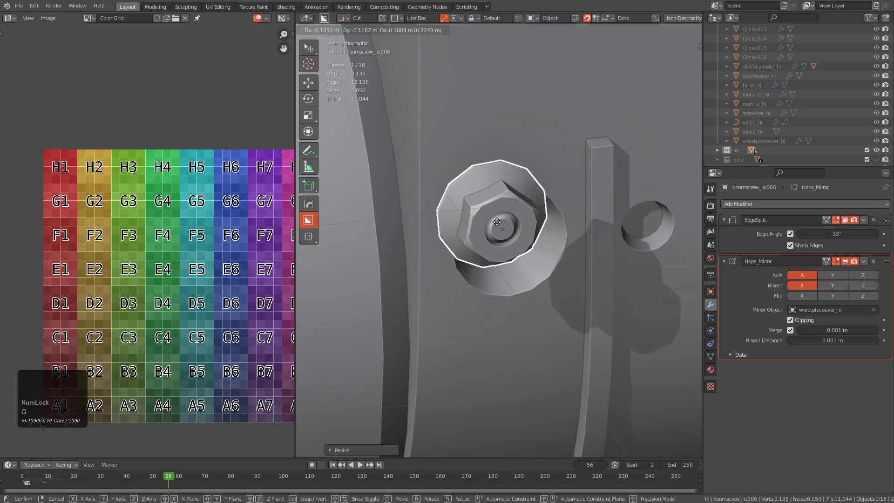
click(491, 217)
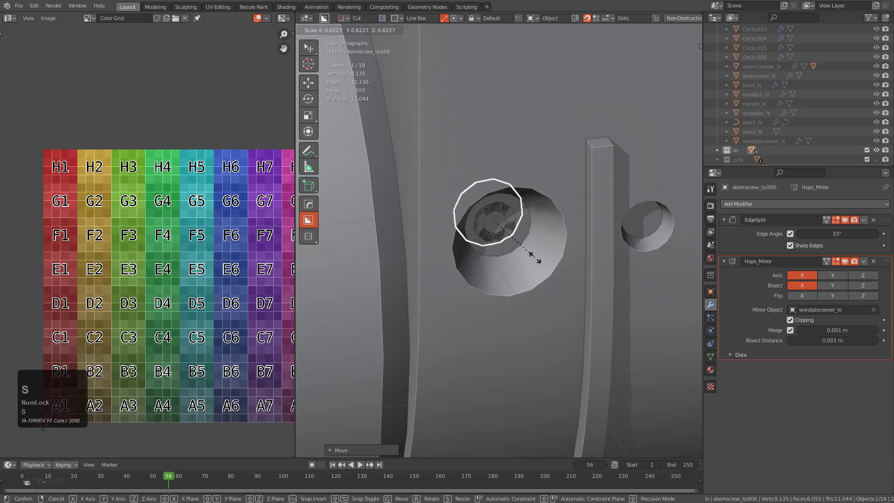
Shrink the nut to fit inside the larger side hole and move it outward along its local Z axis.
key(g)
key(z)
key(z)
key(z)
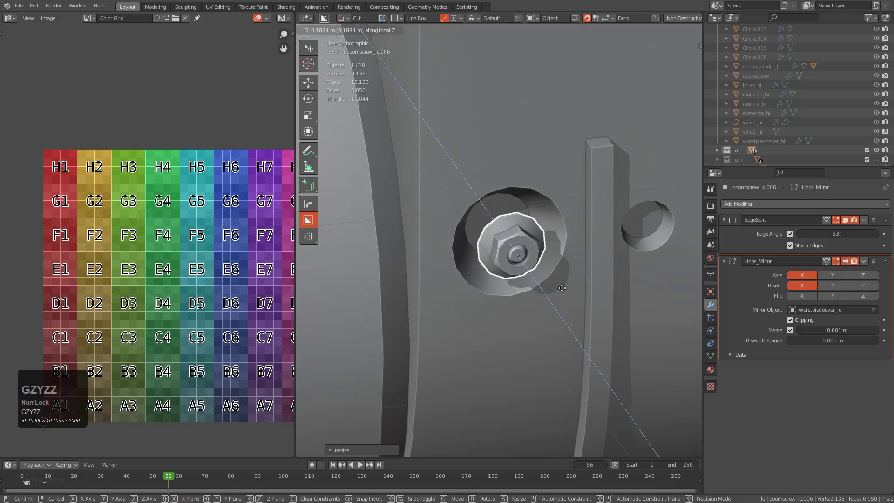
click(521, 257)
In right view, adjust the nut's size, centre it in the larger side hole and rotate it.
middle_drag(521, 256, 507, 236)
scroll(543, 250, up, 10)
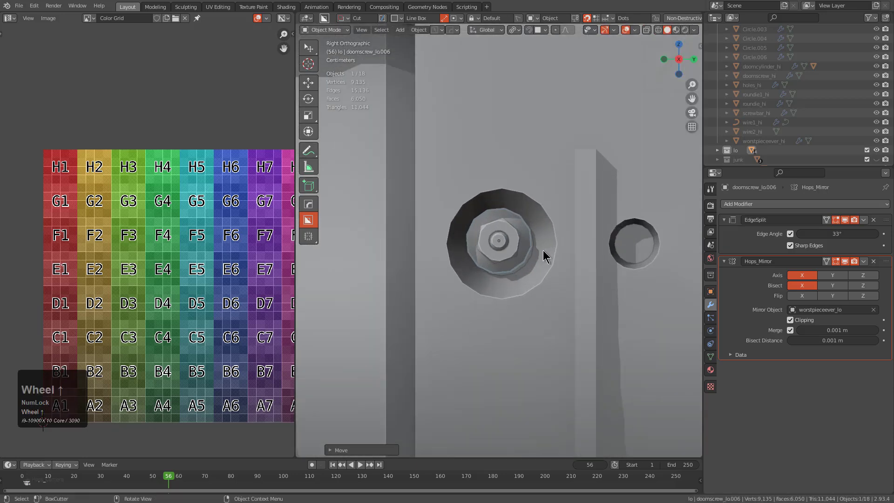
key(s)
click(564, 266)
key(g)
click(564, 272)
scroll(535, 270, down, 2)
scroll(512, 270, up, 1)
key(r)
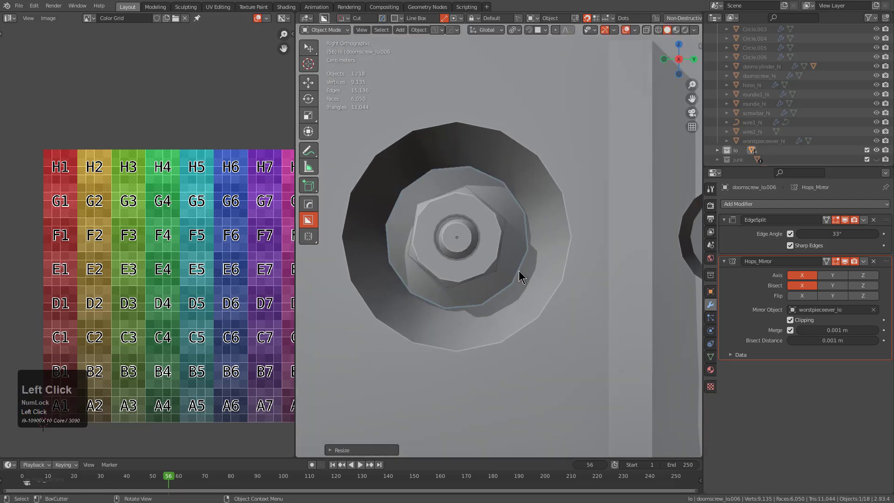
click(523, 265)
Duplicate the nut into the smaller neighbouring hole on the rear bracket, then scale and centre it there.
middle_drag(523, 265, 420, 252)
scroll(414, 247, down, 6)
key(KP_1)
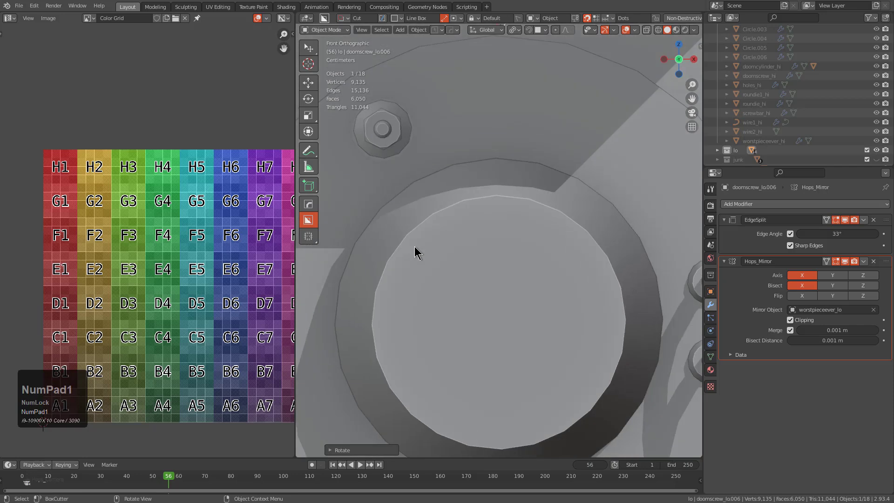
key(KP_3)
scroll(415, 247, up, 5)
key(shift+d)
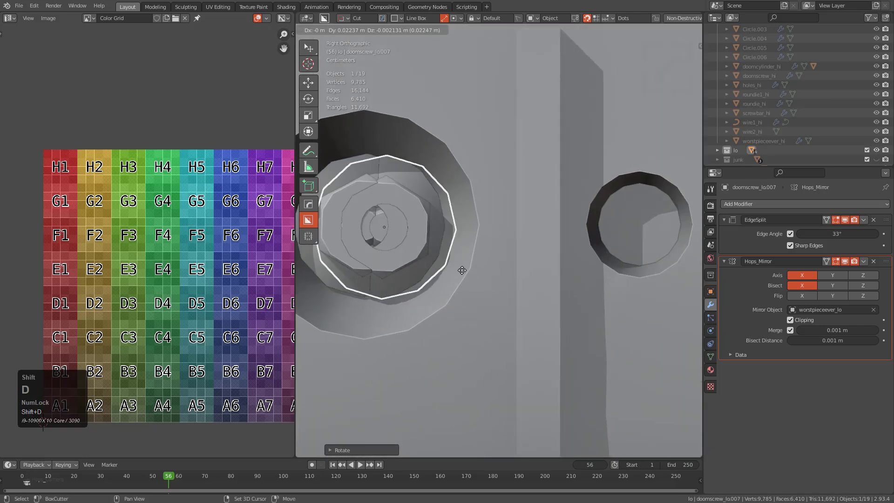
click(521, 262)
key(s)
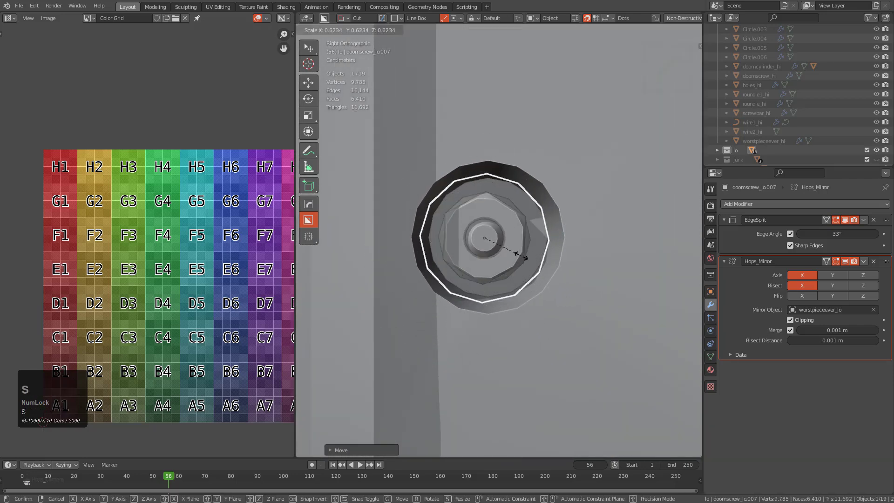
click(554, 262)
key(g)
click(546, 255)
key(s)
click(543, 256)
Fine-tune the smaller hole's nut by moving it along the Y axis.
key(KP_Decimal)
scroll(540, 283, up, 3)
mouse_move(541, 255)
middle_down()
mouse_move(540, 283)
mouse_move(470, 314)
mouse_move(555, 242)
mouse_move(557, 259)
middle_up()
scroll(555, 242, up, 3)
scroll(557, 259, up, 2)
key(g)
key(y)
click(558, 278)
Rotate the lower nut on the front end plate by about -34° around the Y axis.
scroll(548, 277, down, 5)
scroll(464, 257, down, 5)
middle_drag(464, 256, 541, 236)
key(a)
scroll(542, 236, up, 5)
click(440, 163)
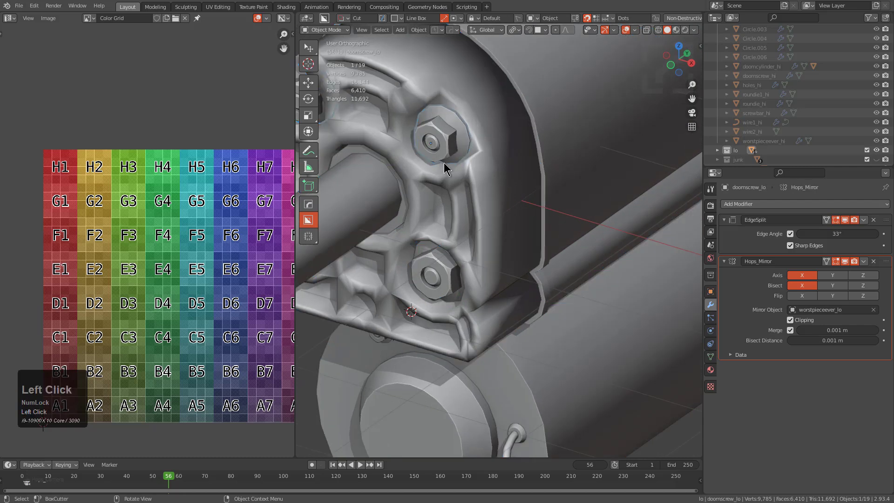
click(441, 280)
key(r)
key(x)
key(y)
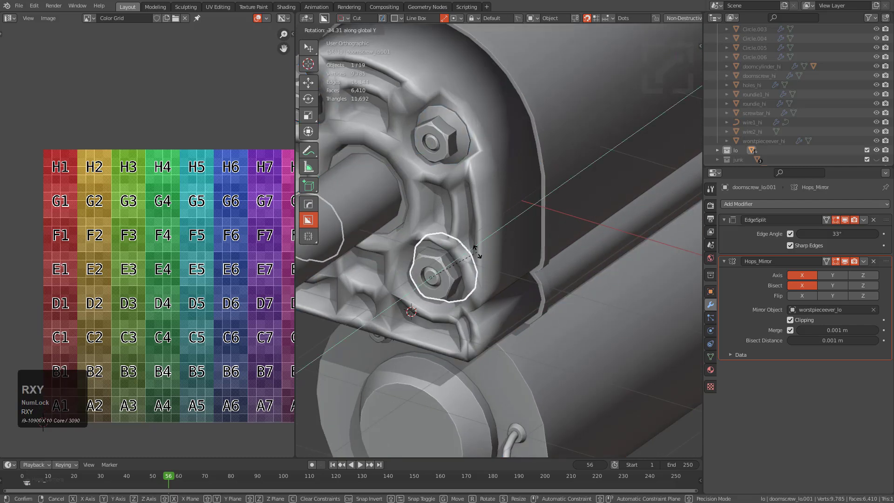
click(477, 252)
Rotate the upper nut on the front end plate around the Y axis.
key(alt+a)
scroll(477, 253, down, 6)
key(r)
key(x)
key(y)
click(519, 243)
Select all the low-poly piston objects and export them as an OBJ.
key(a)
scroll(549, 171, down, 3)
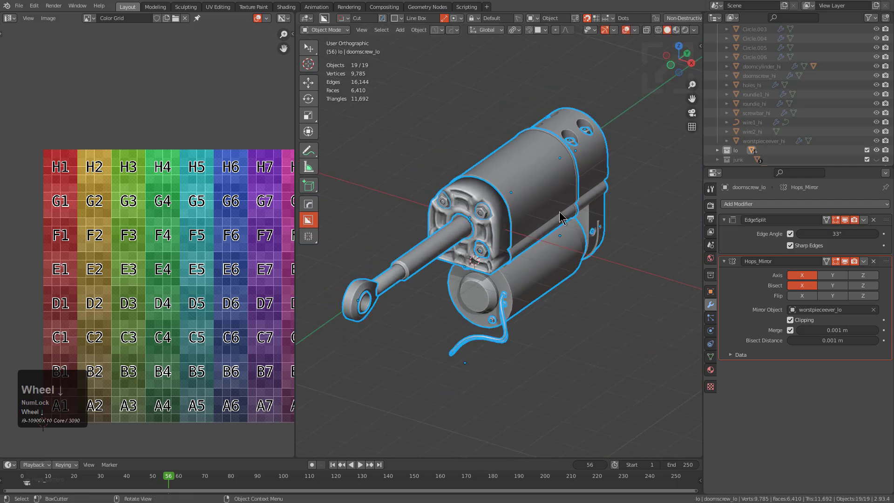
key(q)
click(539, 225)
mouse_move(678, 248)
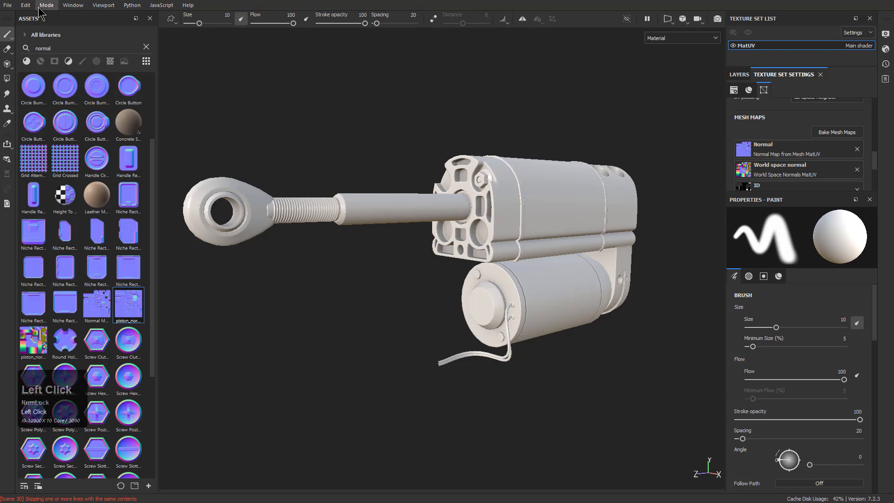
Switch to Substance Painter, reload the project mesh from piston_04_3d_lo.obj and check the updated piston from several sides.
click(26, 5)
click(55, 39)
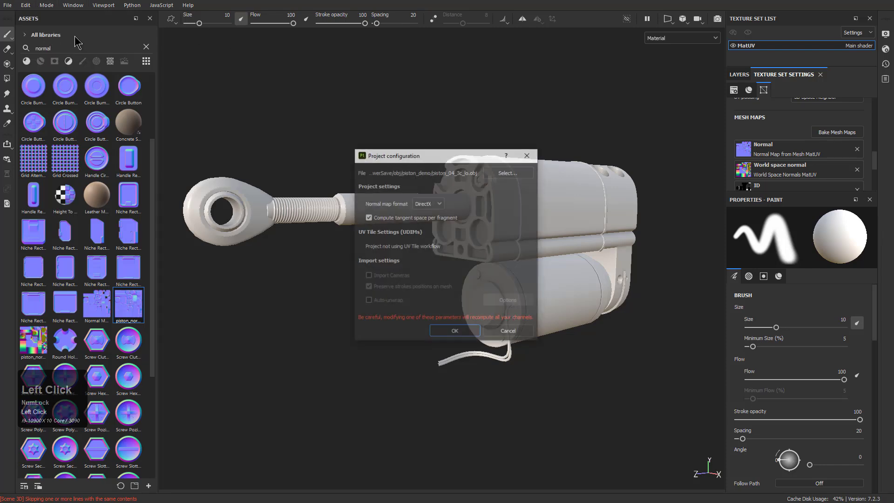
click(506, 172)
click(492, 230)
double_click(492, 230)
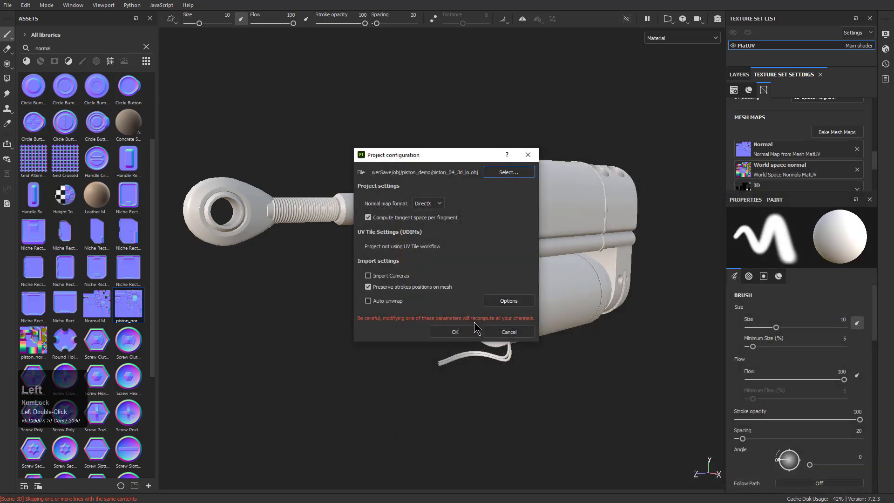
click(455, 332)
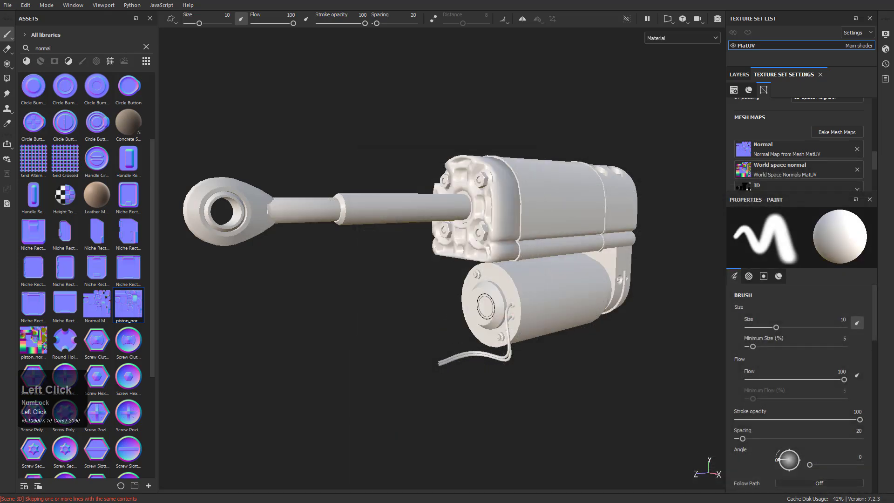
alt+drag(549, 212, 558, 265)
mouse_move(557, 266)
alt+right_down()
mouse_move(559, 281)
mouse_move(557, 270)
alt+right_up()
alt+drag(557, 271, 546, 287)
alt+right_drag(545, 287, 559, 316)
alt+middle_drag(558, 317, 592, 306)
alt+drag(592, 305, 604, 302)
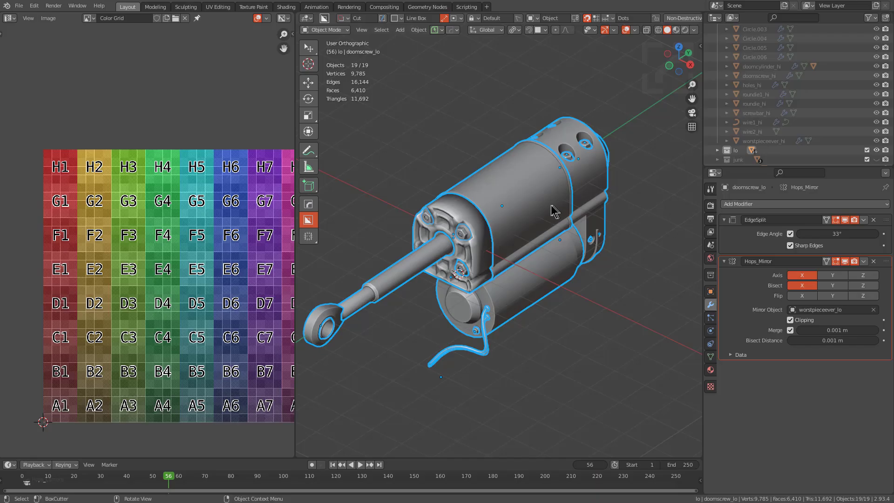
Switch to Blender, select the rod's eye end together with its inner ring, and scale both up.
mouse_move(507, 195)
middle_down()
mouse_move(515, 184)
mouse_move(475, 214)
mouse_move(512, 238)
middle_up()
scroll(445, 237, up, 6)
click(444, 237)
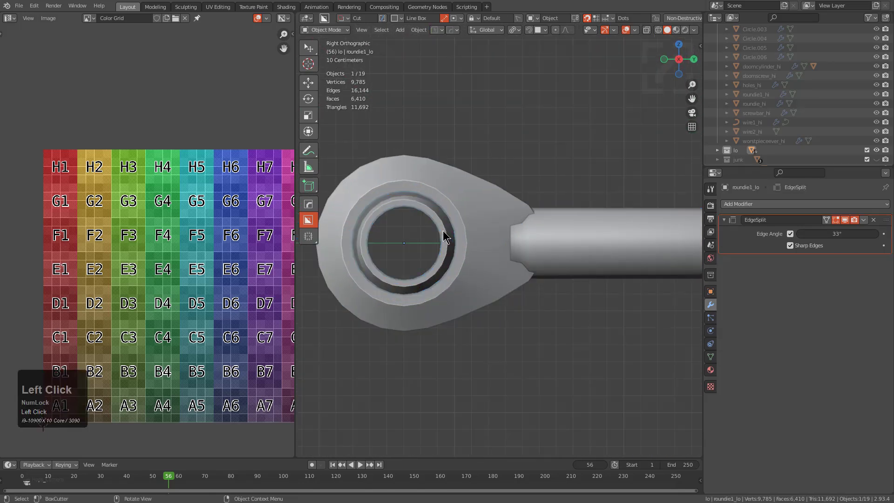
key(alt+z)
shift+click(455, 203)
key(alt+z)
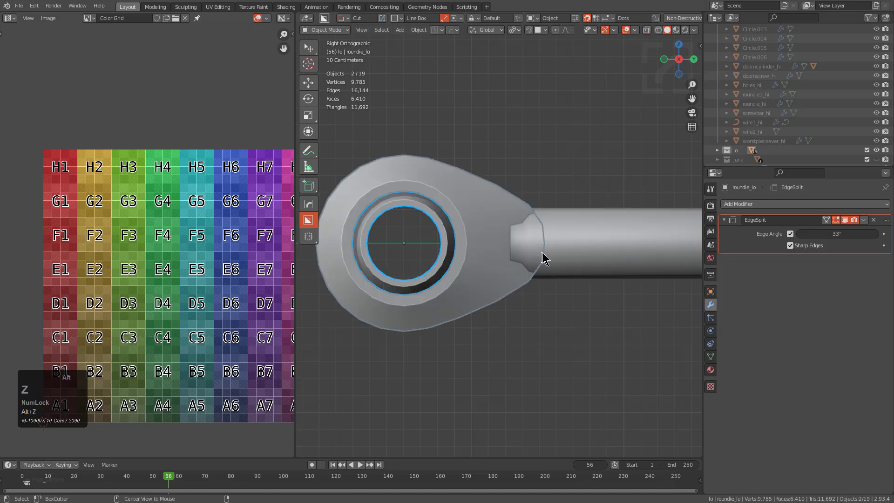
key(s)
click(572, 259)
Move the eye end and its inner ring along the Y axis to meet the rod.
key(g)
key(x)
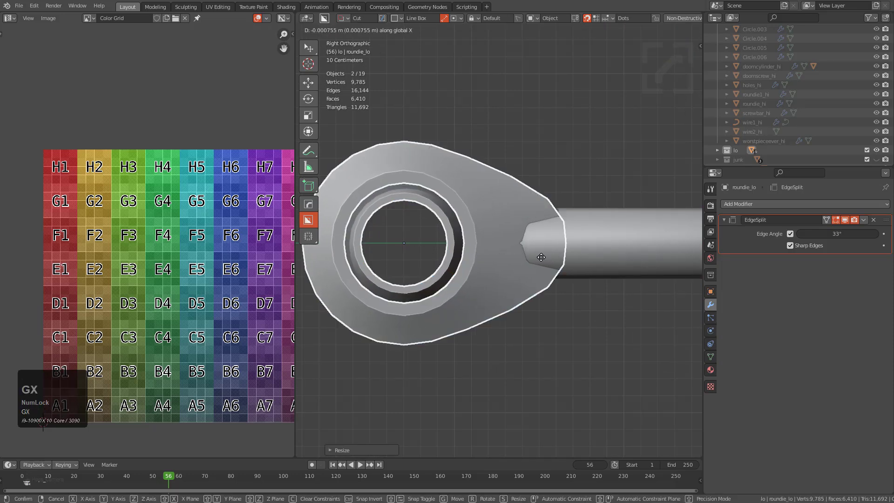
key(y)
click(533, 254)
In top view, scale the eye end and its inner ring up further.
middle_drag(536, 255, 549, 266)
scroll(565, 297, down, 5)
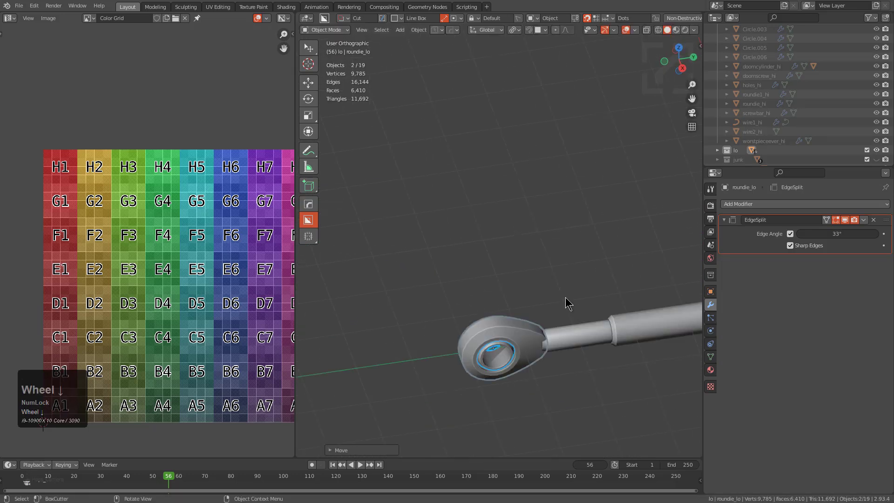
key(KP_7)
key(KP_Decimal)
key(s)
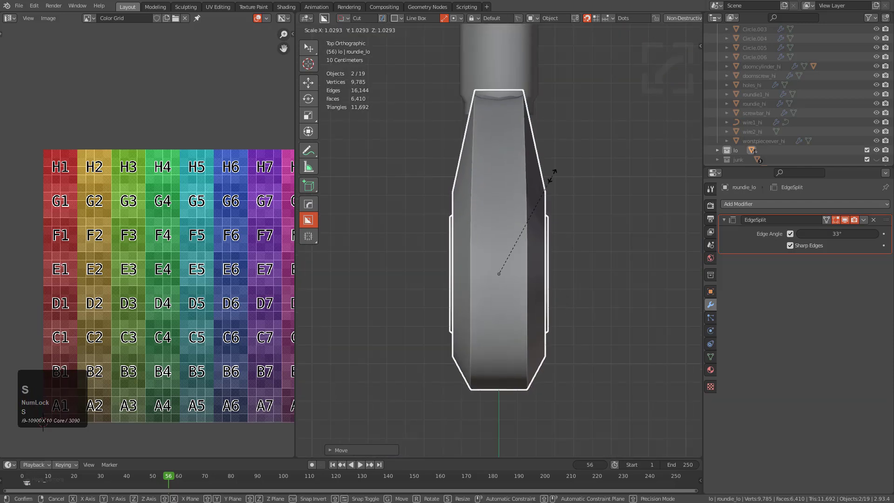
click(582, 166)
Finish the eye end's top-view scaling, then in side view move the eye end and inner ring along Y to meet the rod.
scroll(574, 262, down, 2)
key(KP_3)
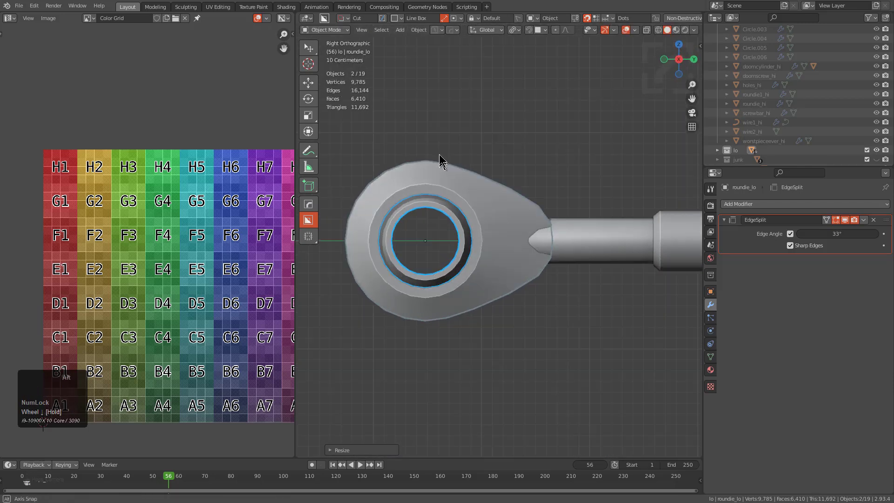
scroll(503, 238, up, 3)
key(g)
key(x)
key(y)
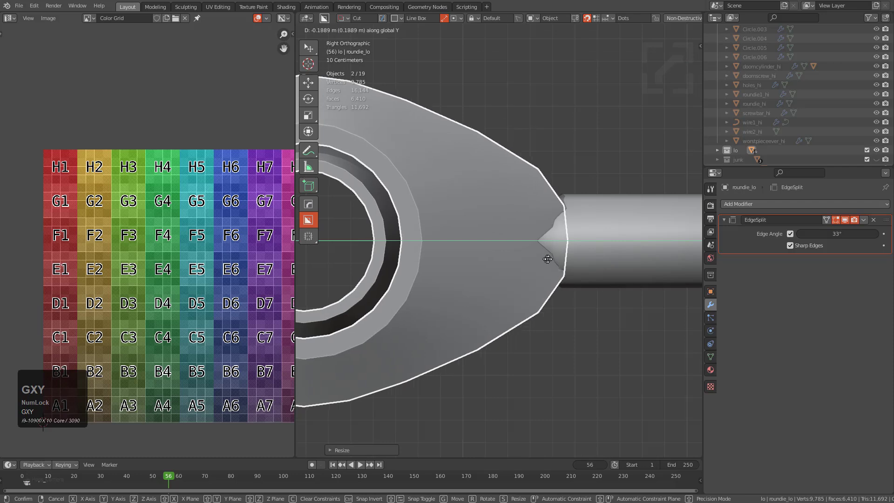
click(554, 256)
scroll(545, 253, down, 6)
Select all the low-poly piston objects and export them as piston_04_3d_lo.obj.
middle_drag(540, 250, 553, 289)
scroll(533, 266, down, 5)
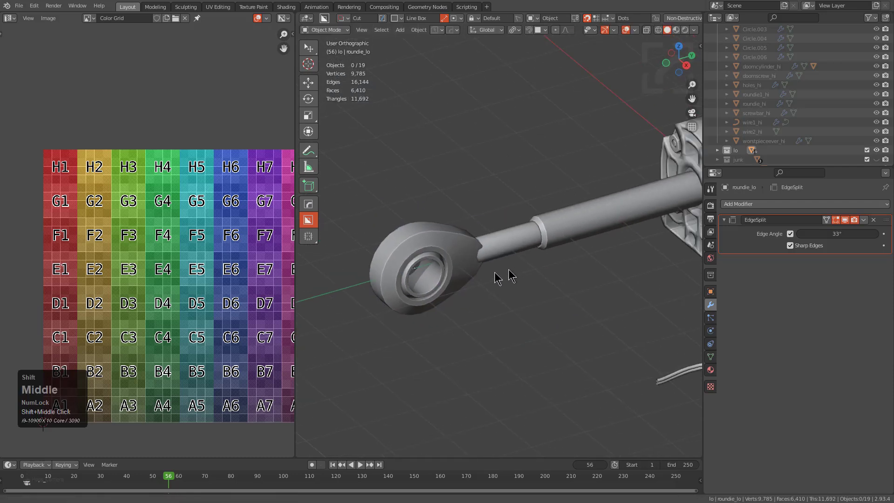
key(a)
key(q)
mouse_move(552, 231)
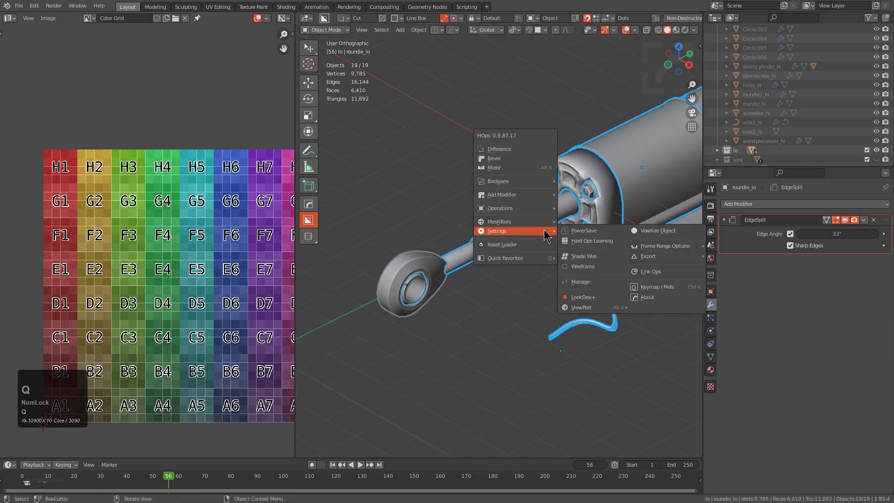
mouse_move(684, 256)
click(716, 257)
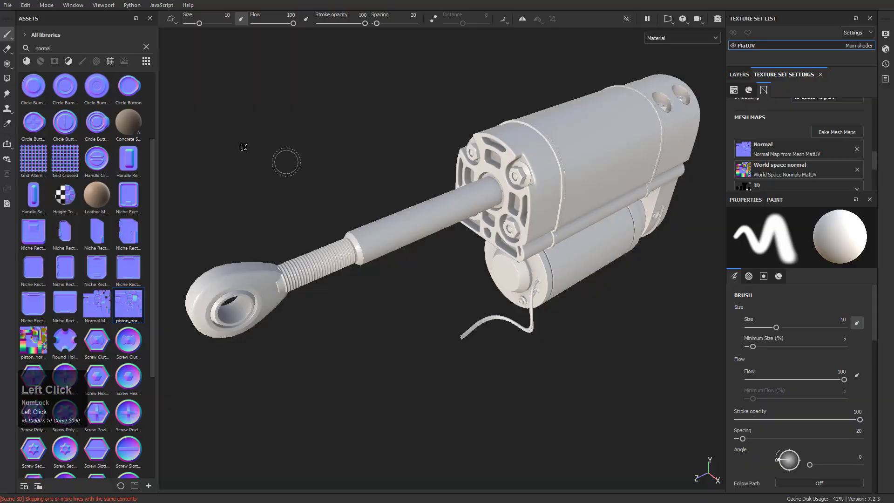
Switch to Substance Painter, reload the project mesh from piston_04_3d_lo.obj and check the enlarged eye end and body.
click(24, 6)
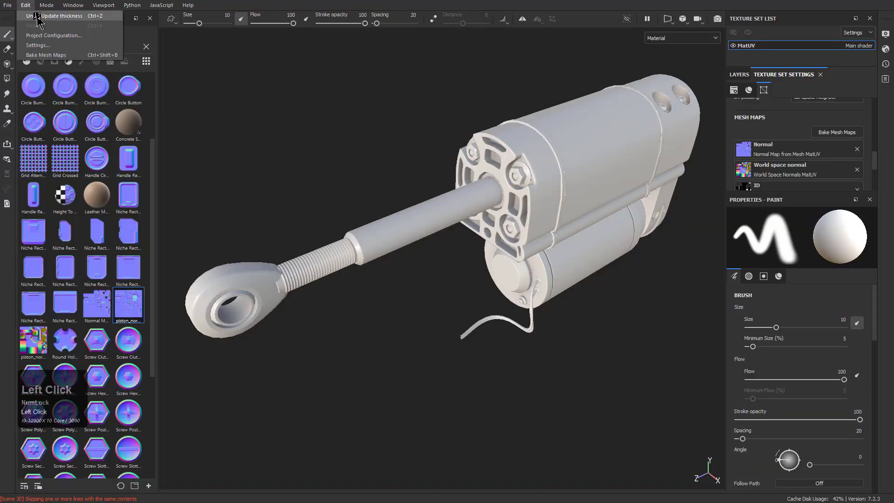
click(55, 36)
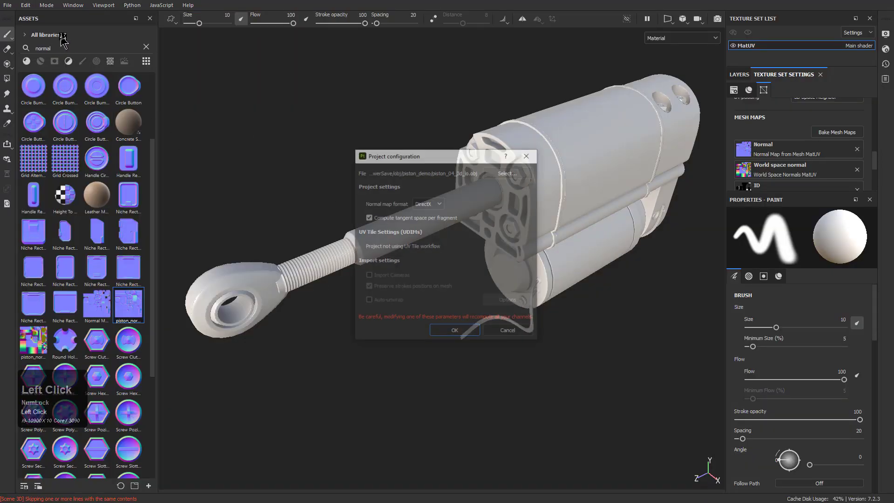
click(510, 172)
double_click(480, 228)
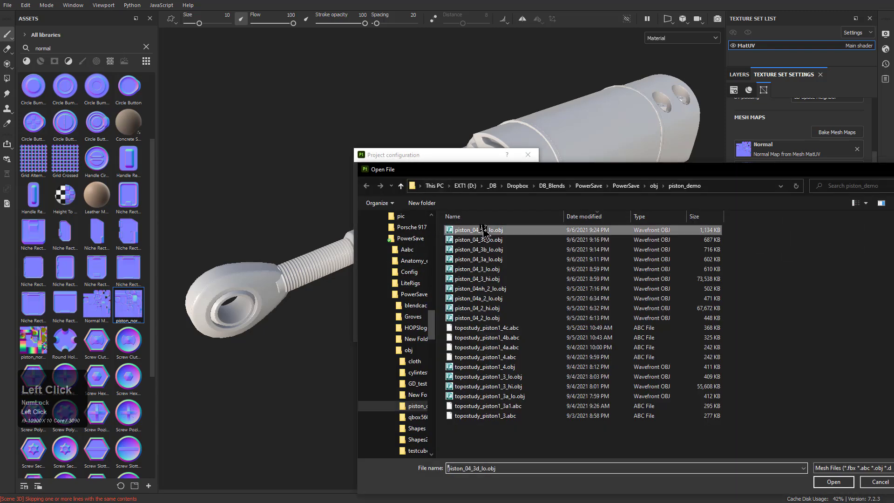
click(455, 332)
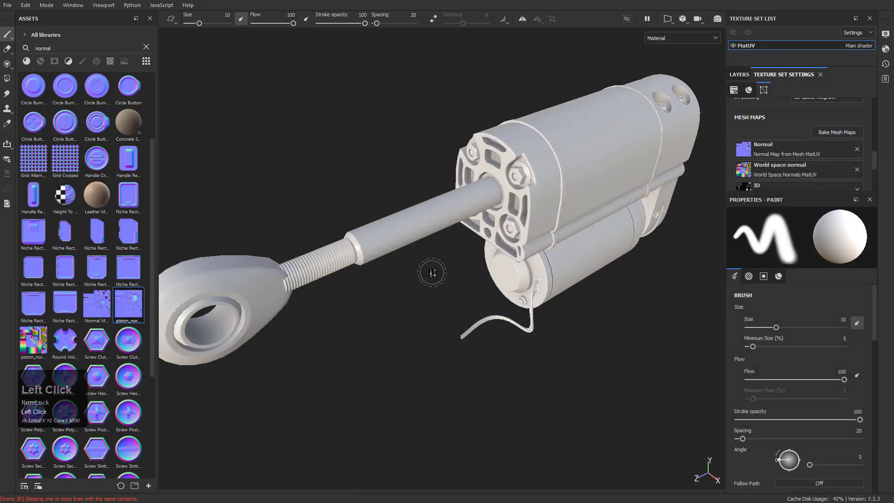
mouse_move(463, 286)
alt+mouse_down()
mouse_move(501, 306)
mouse_move(415, 245)
mouse_move(479, 279)
alt+mouse_up()
alt+middle_drag(479, 279, 311, 257)
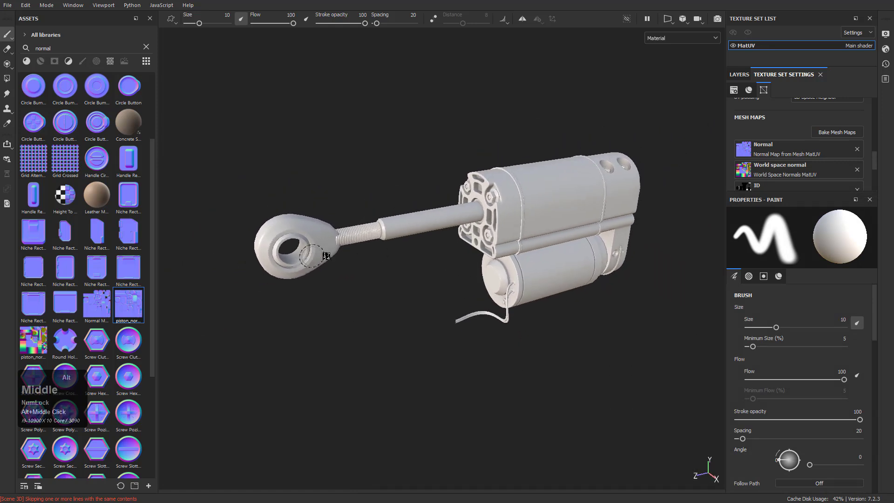
alt+drag(462, 213, 489, 237)
alt+right_drag(489, 237, 553, 316)
alt+middle_drag(529, 278, 524, 278)
alt+right_drag(591, 294, 610, 266)
Replace Layer 1 with a new fill layer that affects only the color and roughness channels.
click(733, 75)
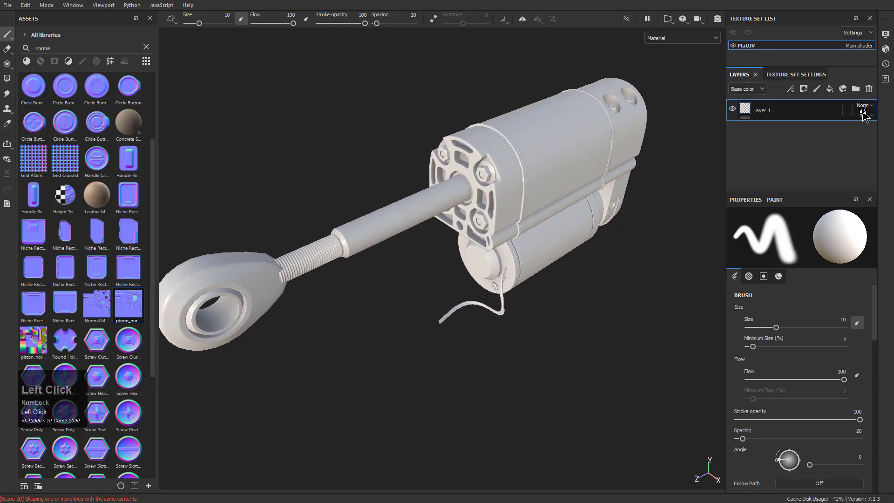
right_click(803, 118)
click(785, 120)
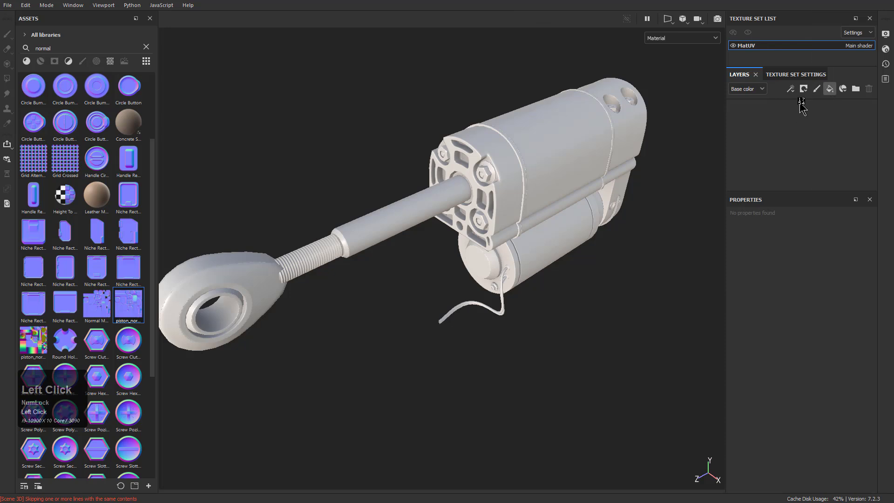
click(831, 90)
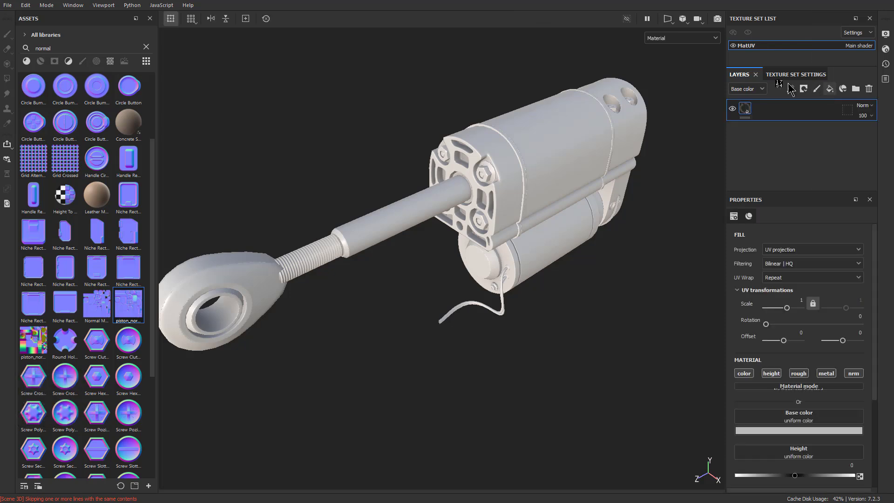
click(772, 375)
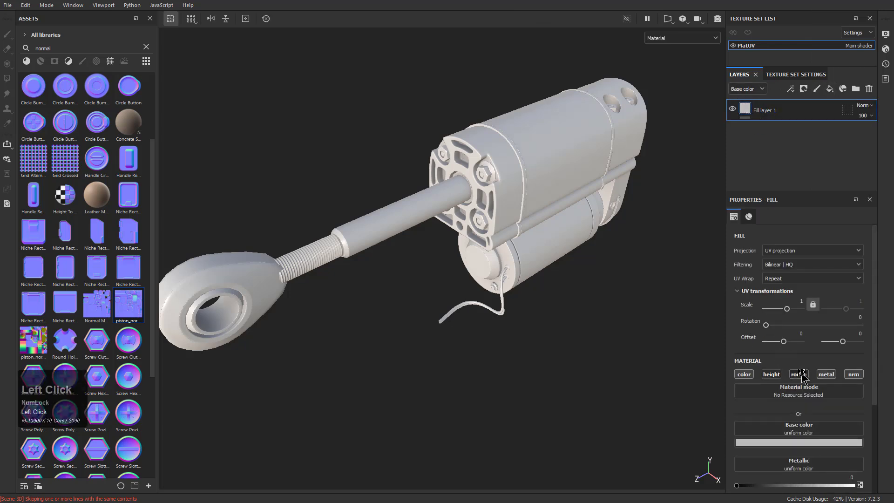
scroll(811, 368, down, 3)
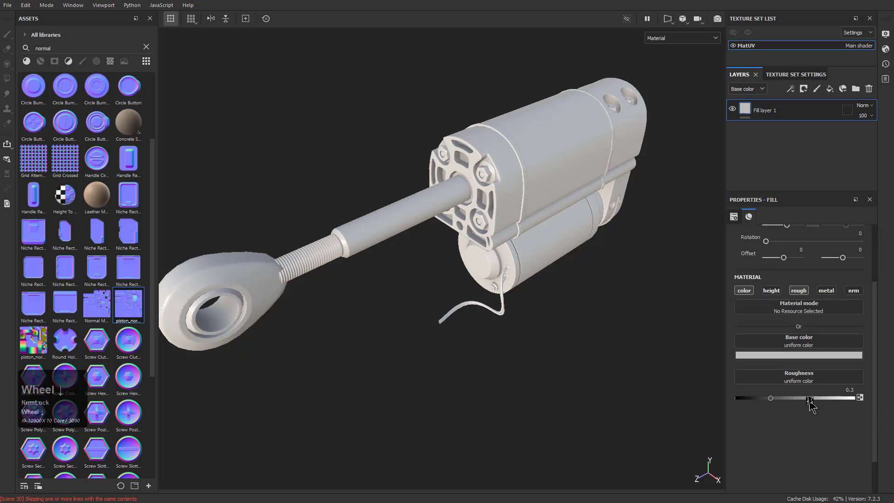
click(788, 311)
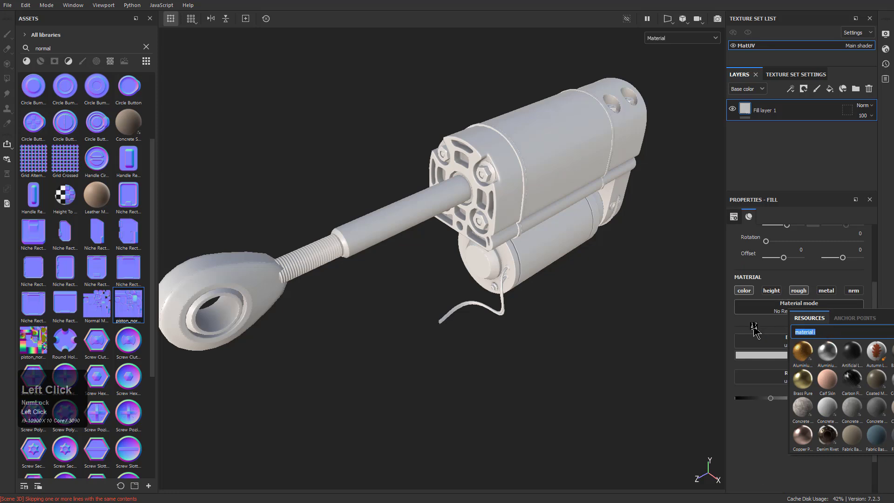
text(l)
text(d)
scroll(837, 367, down, 3)
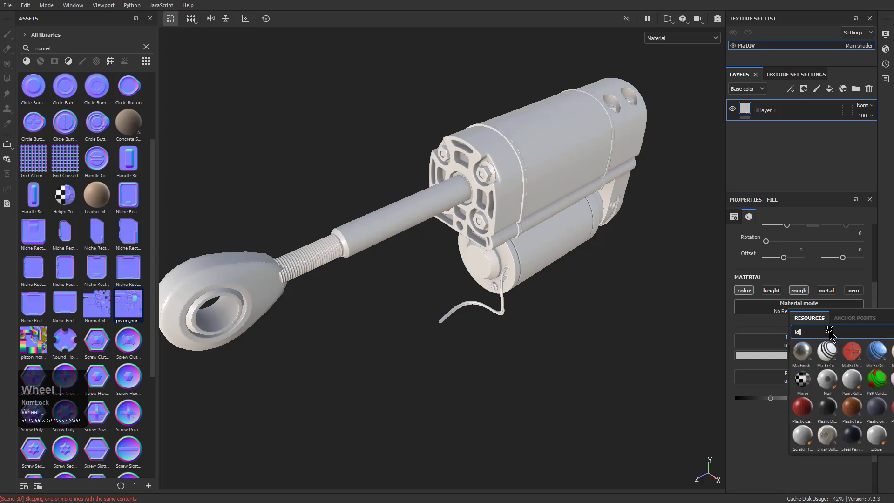
Search the fill layer's base color resources for "id" and browse them for the baked ID map.
click(803, 346)
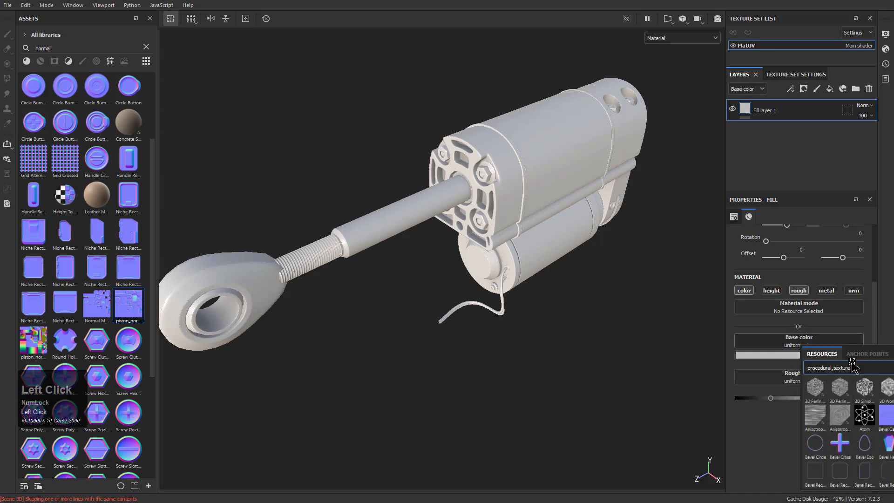
text(id)
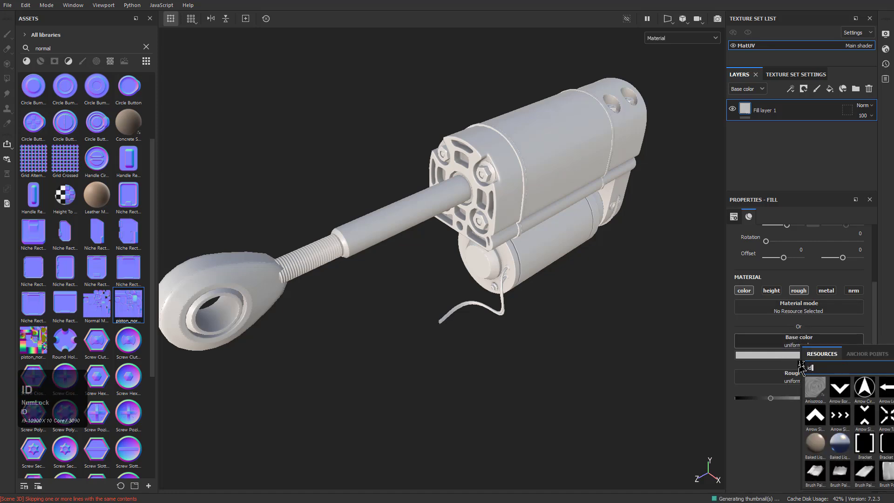
scroll(822, 394, down, 3)
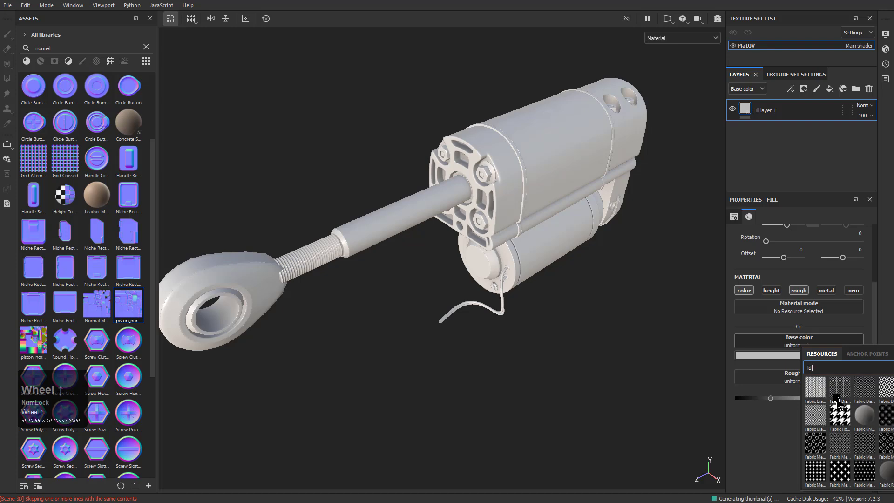
scroll(837, 403, up, 2)
scroll(838, 404, down, 6)
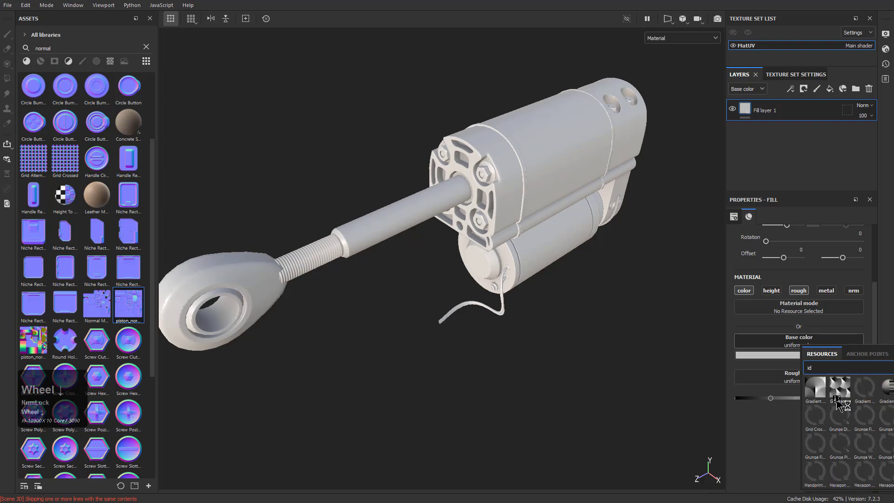
scroll(838, 404, up, 2)
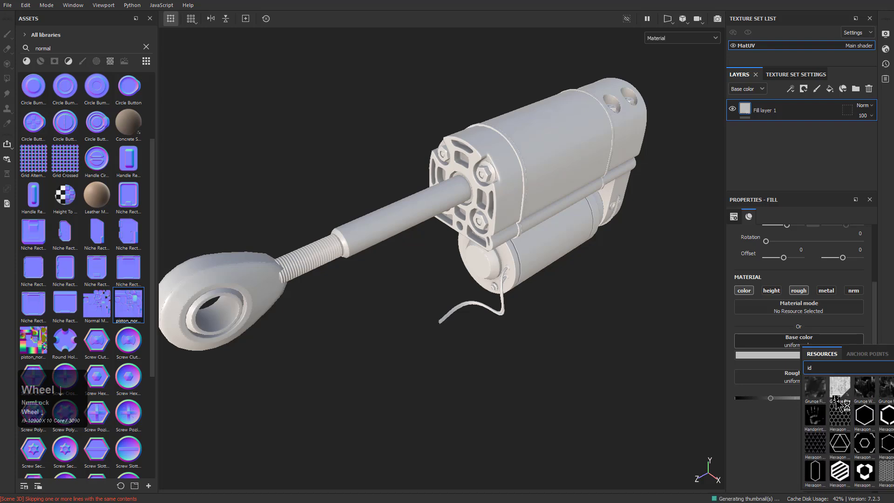
scroll(837, 403, down, 2)
scroll(837, 403, down, 3)
scroll(837, 404, down, 6)
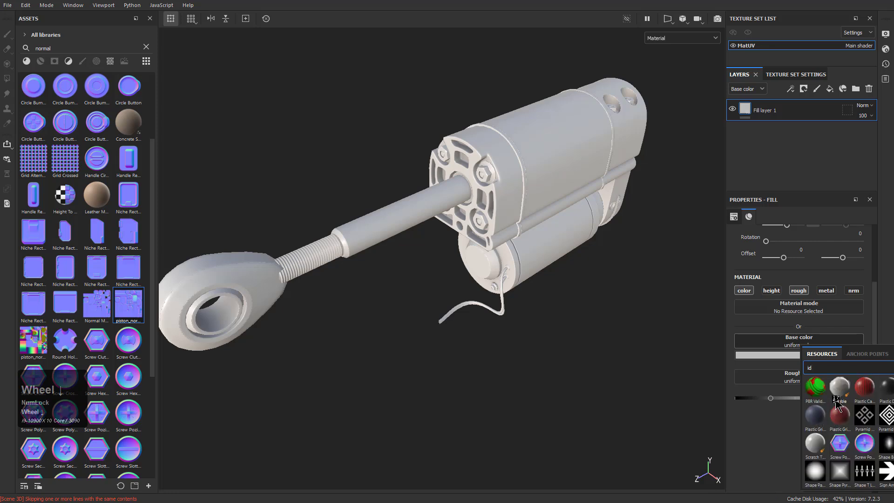
scroll(836, 403, up, 7)
click(755, 157)
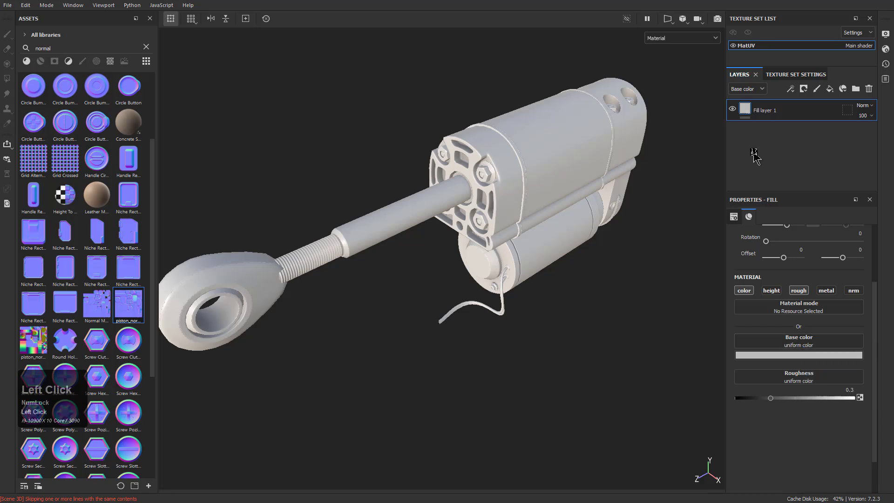
Check which resource the ID mesh map uses, then find it with "color map" and assign it as the fill layer's base color.
click(782, 76)
scroll(790, 171, down, 2)
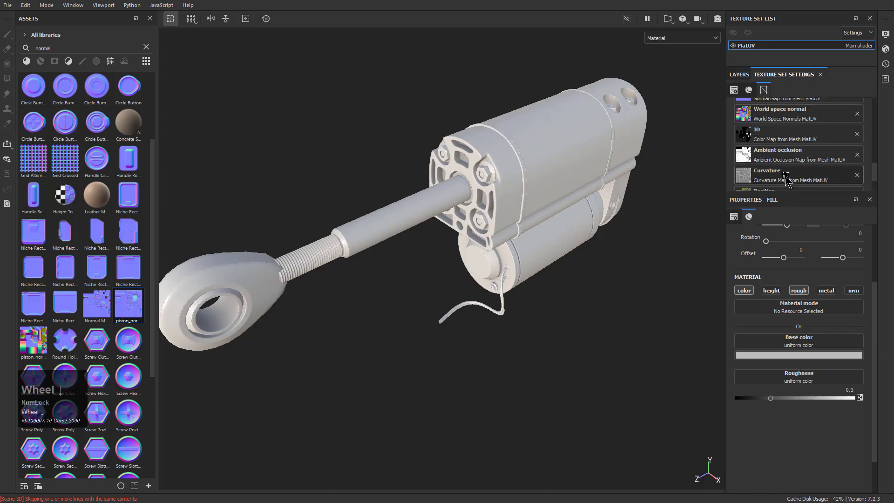
click(787, 142)
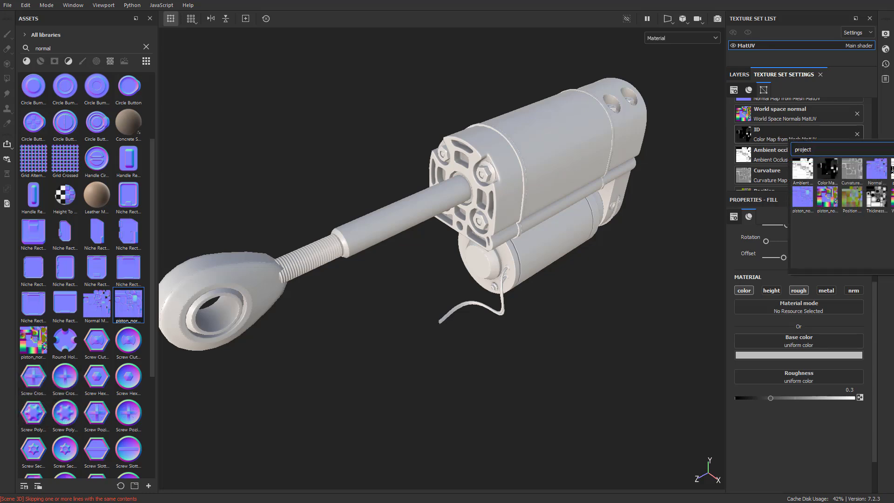
click(833, 173)
click(795, 345)
text(co)
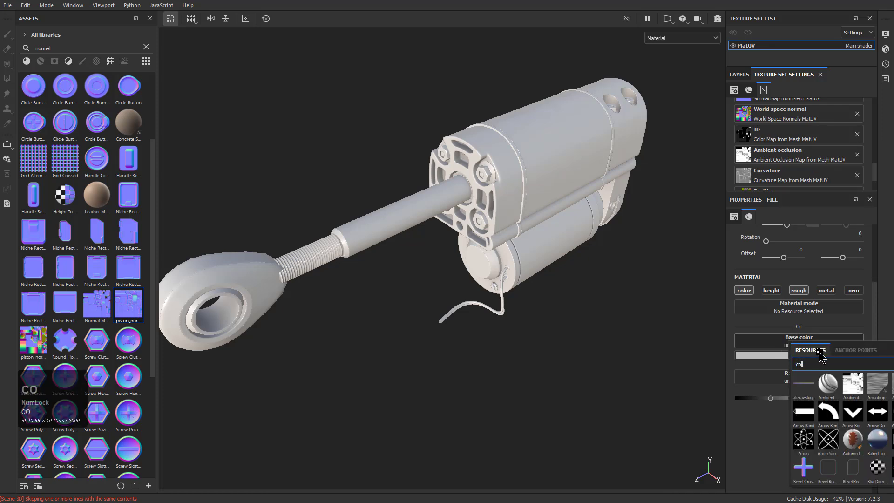
text(lor map)
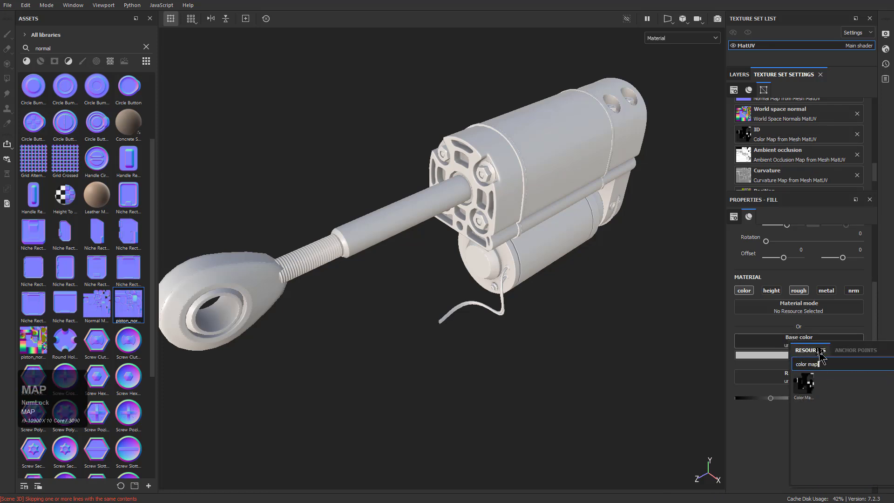
click(806, 385)
Examine how the ID colors fall on the piston's body, threaded rod, wires and front-plate nuts.
mouse_move(502, 242)
alt+mouse_down()
mouse_move(579, 279)
mouse_move(549, 250)
mouse_move(505, 240)
alt+mouse_up()
alt+middle_drag(505, 239, 558, 246)
alt+drag(558, 246, 508, 247)
alt+right_drag(550, 275, 627, 326)
alt+middle_drag(593, 247, 535, 291)
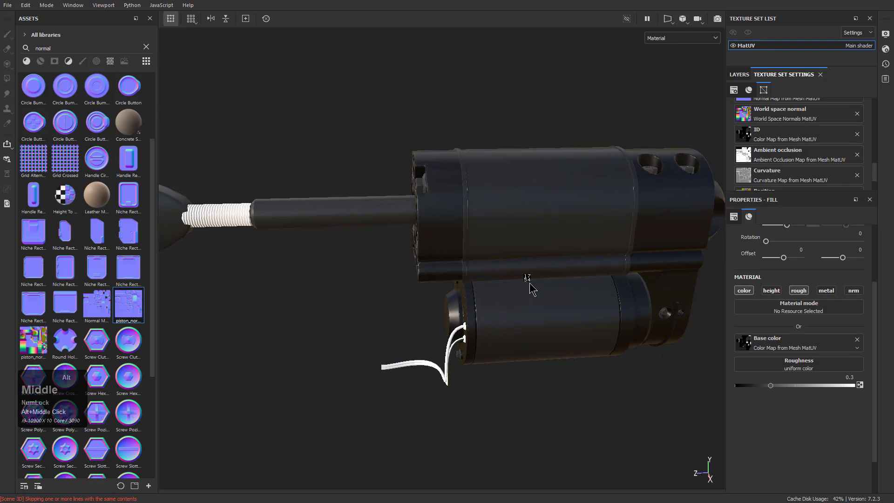
alt+drag(536, 296, 483, 192)
alt+right_drag(483, 191, 503, 292)
alt+drag(503, 292, 468, 261)
alt+right_drag(468, 261, 476, 258)
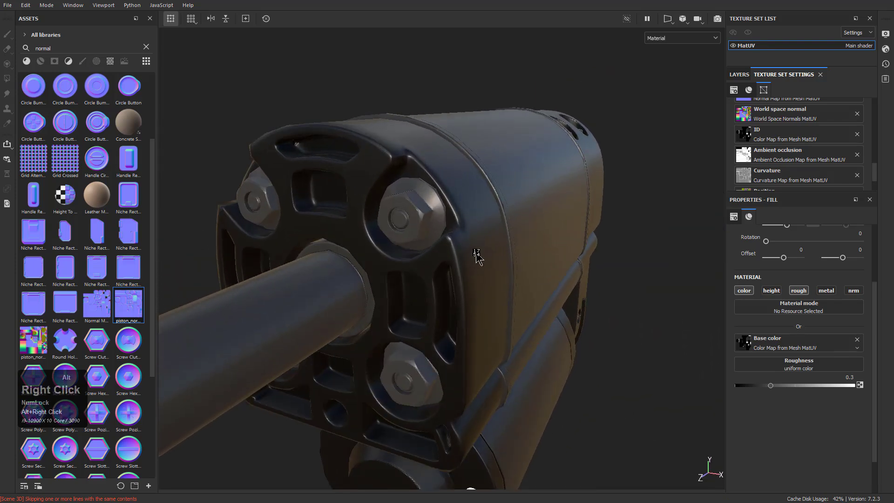
alt+drag(475, 259, 462, 276)
Raise the fill layer's roughness to about 0.68 and check the piston from several angles.
drag(771, 387, 816, 377)
alt+drag(607, 321, 406, 209)
alt+right_drag(405, 210, 445, 337)
alt+middle_drag(444, 337, 536, 274)
alt+right_drag(536, 275, 420, 311)
alt+drag(419, 311, 495, 301)
alt+middle_drag(495, 301, 521, 250)
alt+right_drag(520, 250, 511, 270)
alt+drag(510, 270, 535, 305)
alt+middle_drag(535, 306, 474, 289)
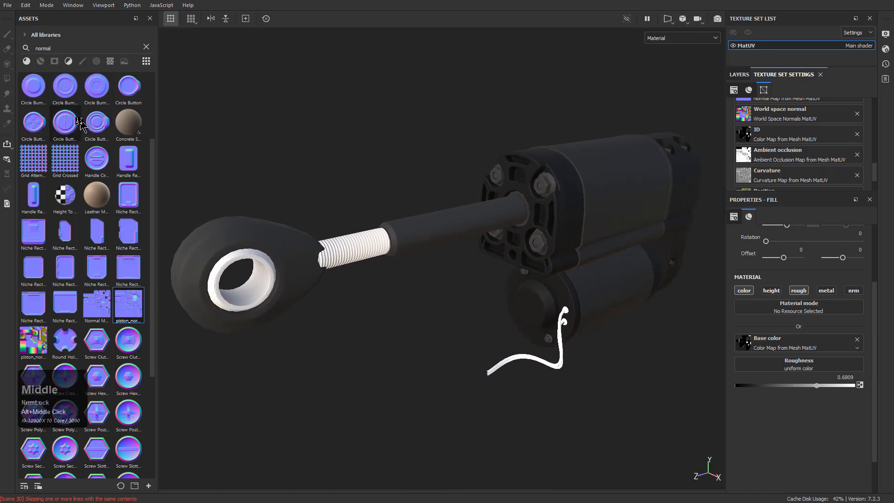
Show all library materials without the "normal" filter and apply the silver Aluminium material to the whole piston.
click(26, 61)
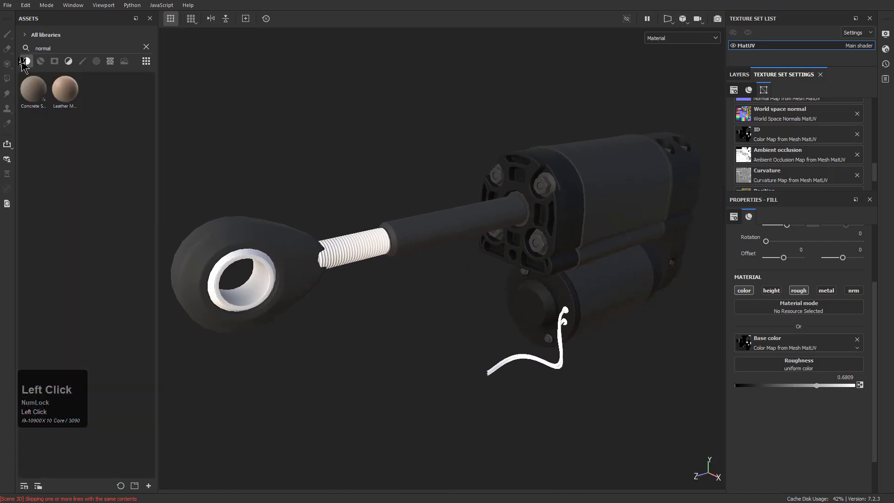
click(147, 49)
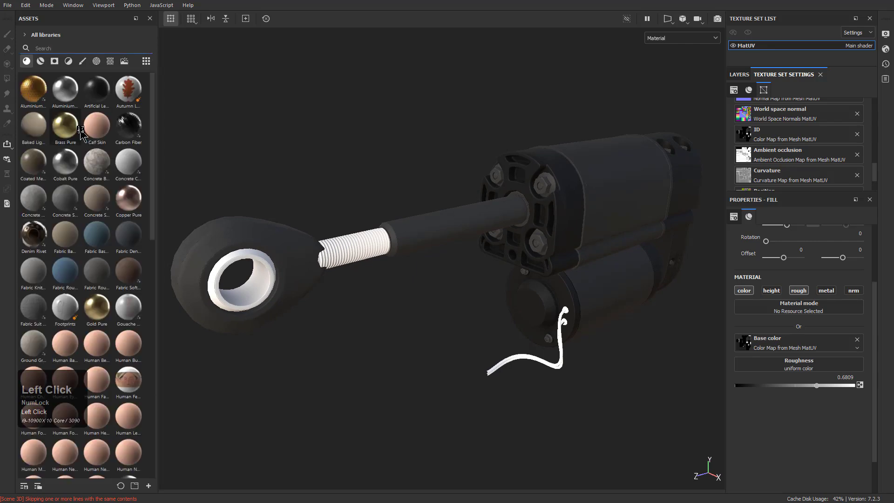
drag(69, 104, 462, 241)
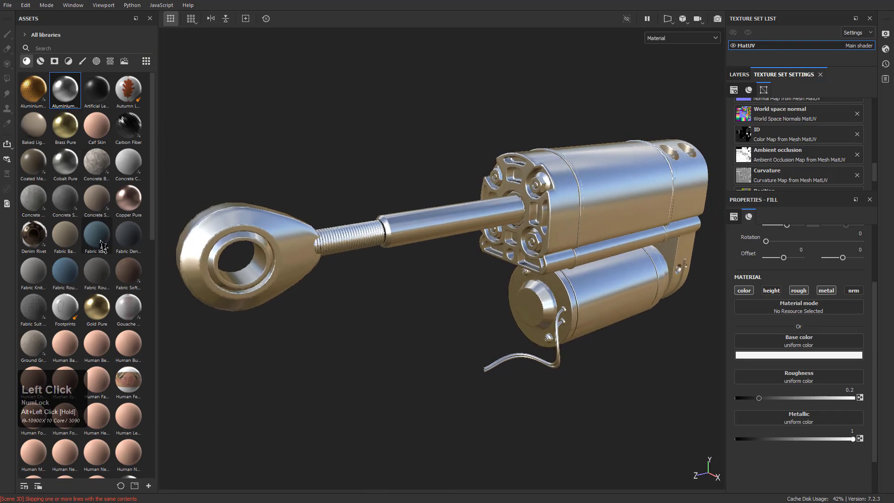
scroll(100, 238, down, 5)
scroll(99, 335, up, 5)
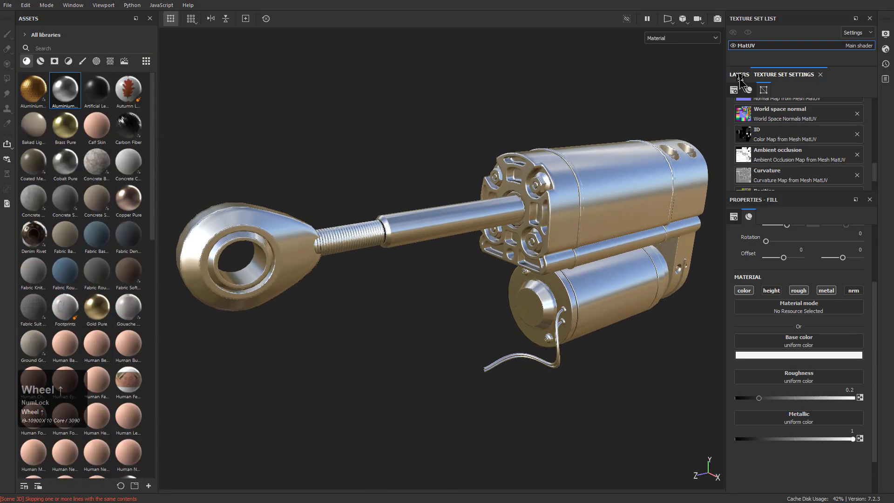
Mask the Aluminium Pure layer by color selection to the dark grey ID color of the piston rod, and adjust its roughness.
click(738, 78)
right_click(788, 111)
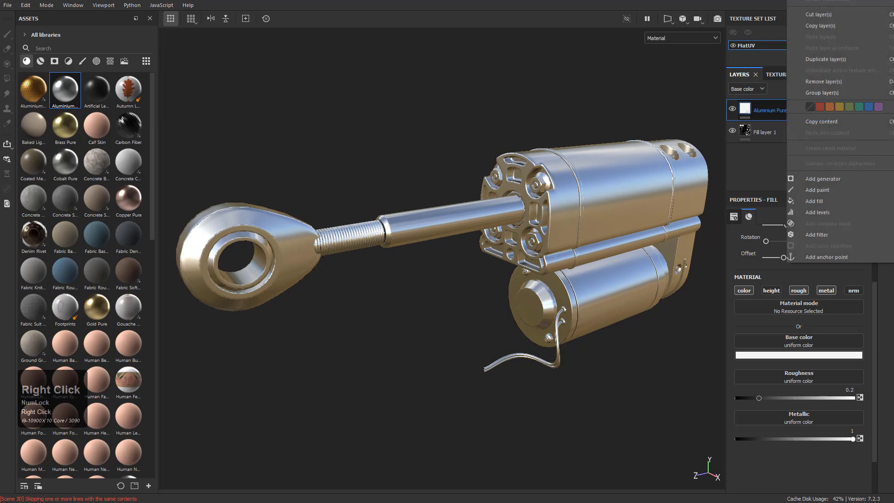
click(822, 246)
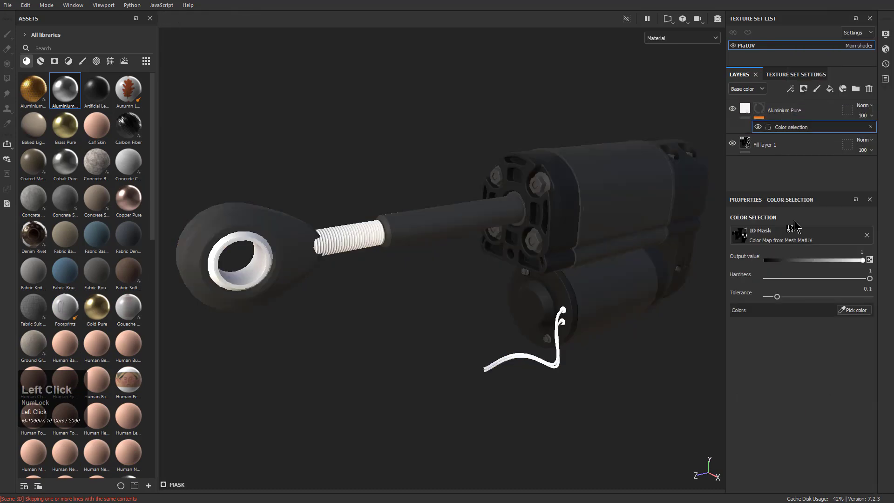
click(862, 313)
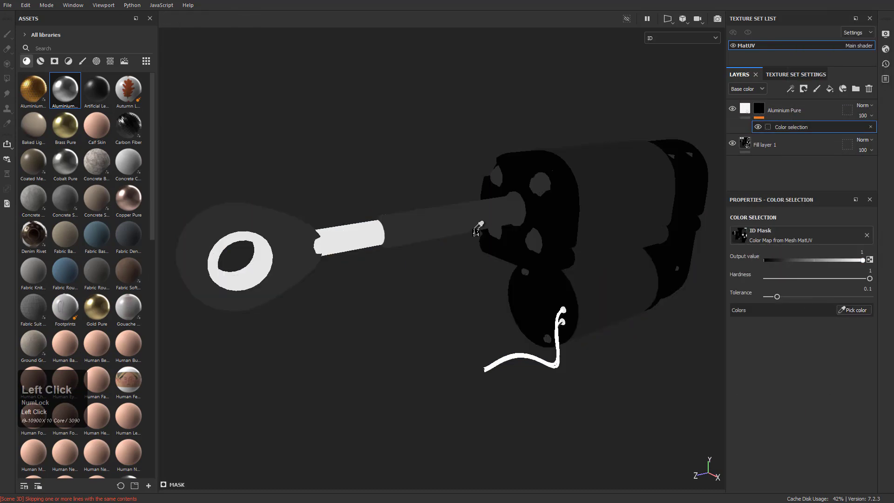
click(452, 223)
mouse_move(467, 267)
alt+middle_down()
mouse_move(455, 244)
mouse_move(477, 264)
alt+middle_up()
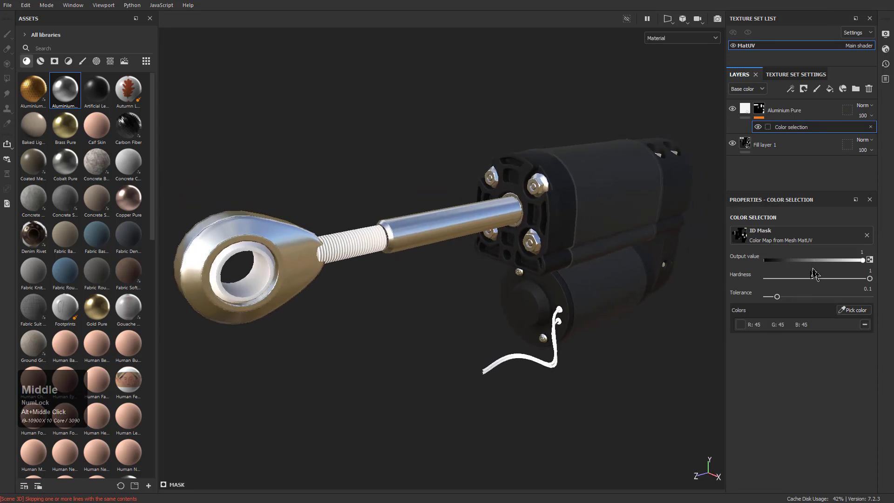
click(745, 109)
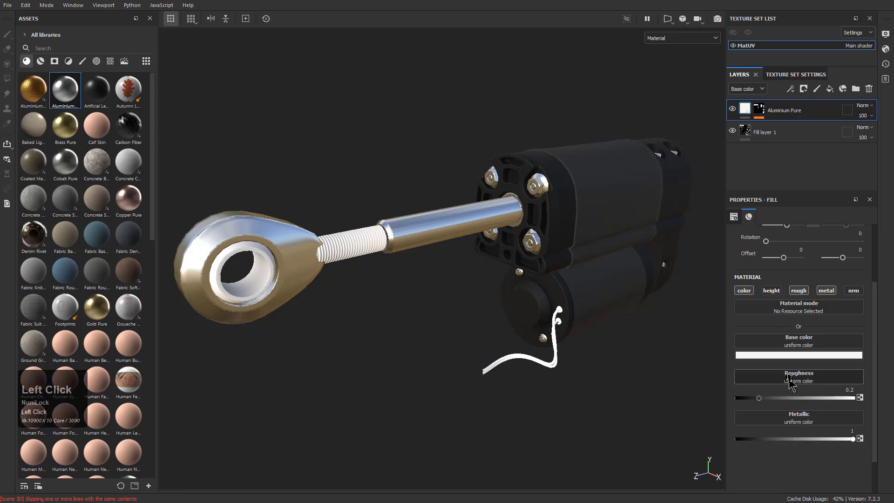
mouse_move(760, 400)
mouse_down()
mouse_move(794, 392)
mouse_move(756, 388)
mouse_move(770, 384)
mouse_up()
Add the Cobalt Pure material to the piston and mask it by color selection to the near-white ID color of the threaded rod.
drag(70, 161, 349, 247)
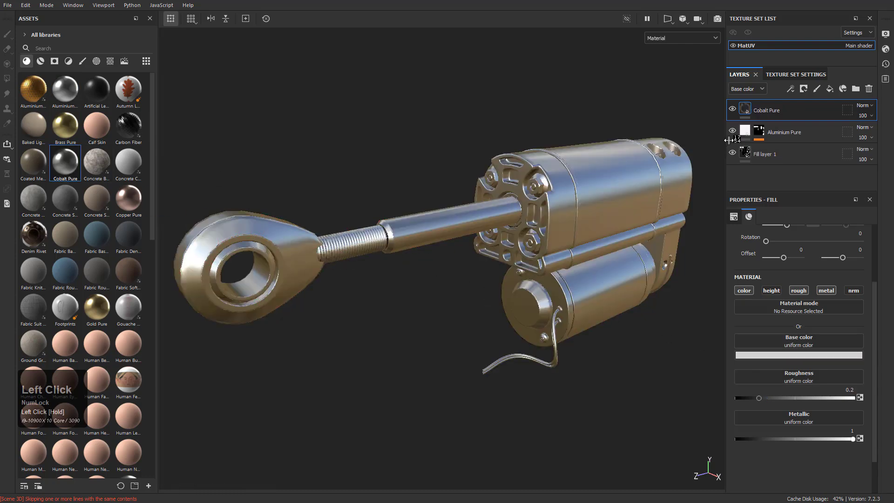
right_click(777, 110)
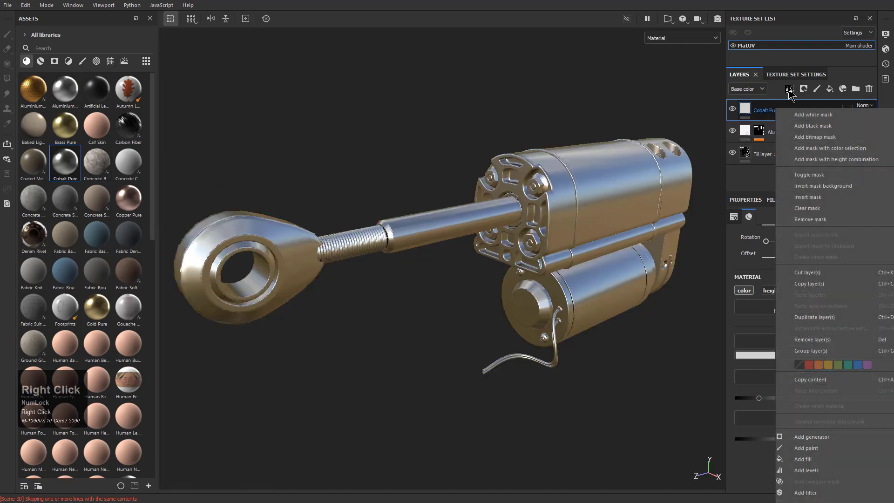
click(832, 149)
click(865, 311)
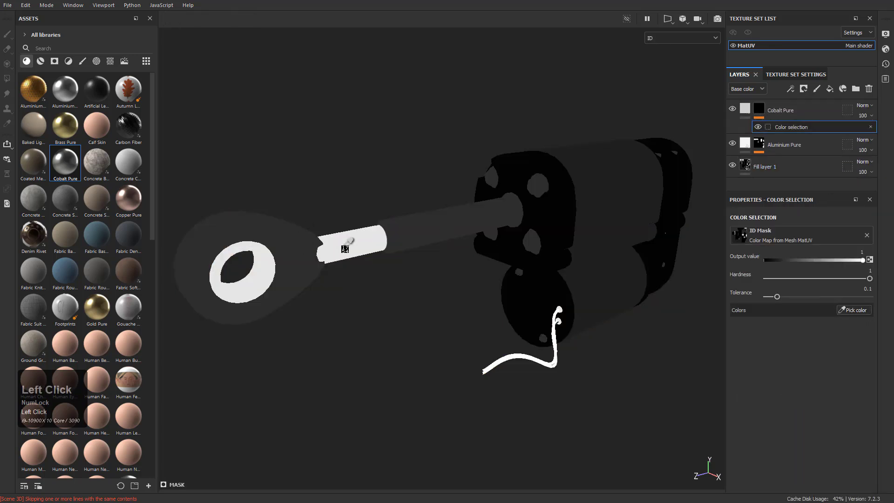
click(345, 249)
alt+drag(495, 230, 711, 148)
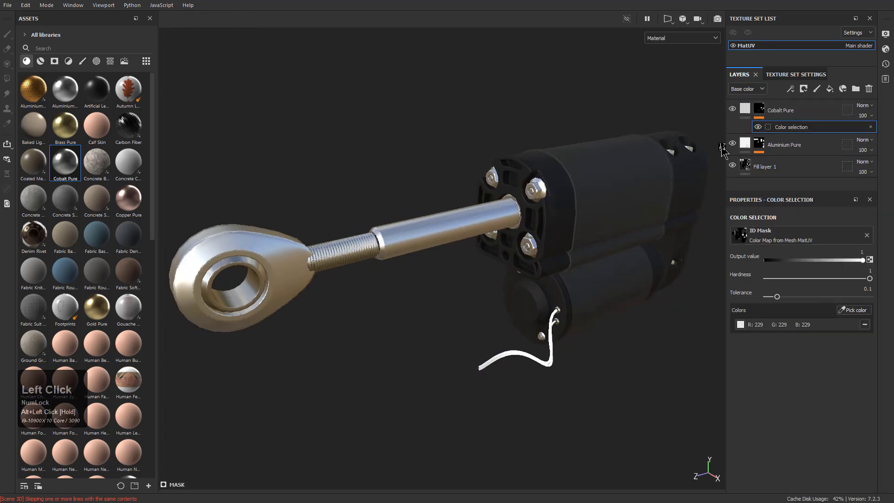
Lighten the Cobalt Pure layer's base color to near white and lower its roughness to about 0.15.
click(745, 108)
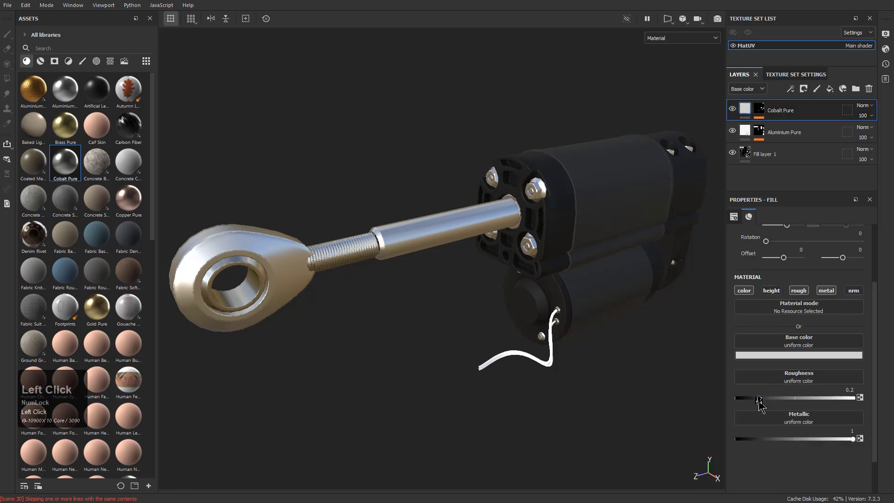
click(764, 356)
drag(792, 387, 780, 369)
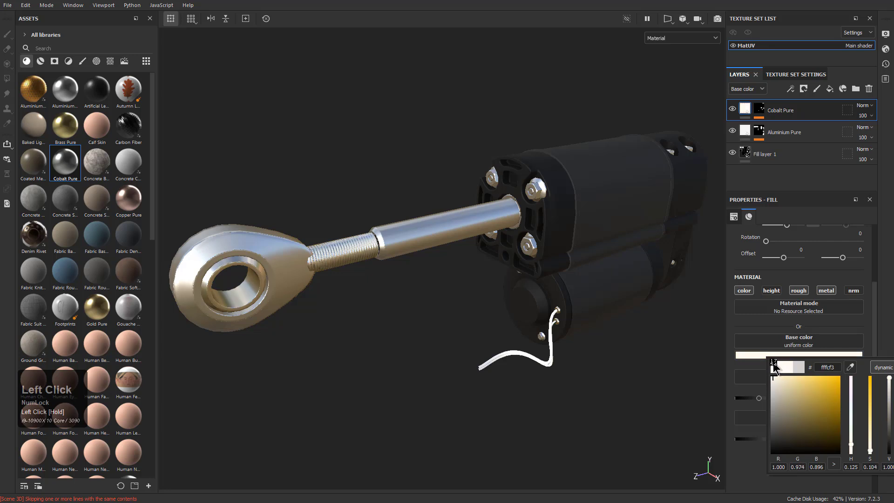
click(550, 339)
alt+drag(419, 293, 669, 357)
drag(760, 398, 758, 399)
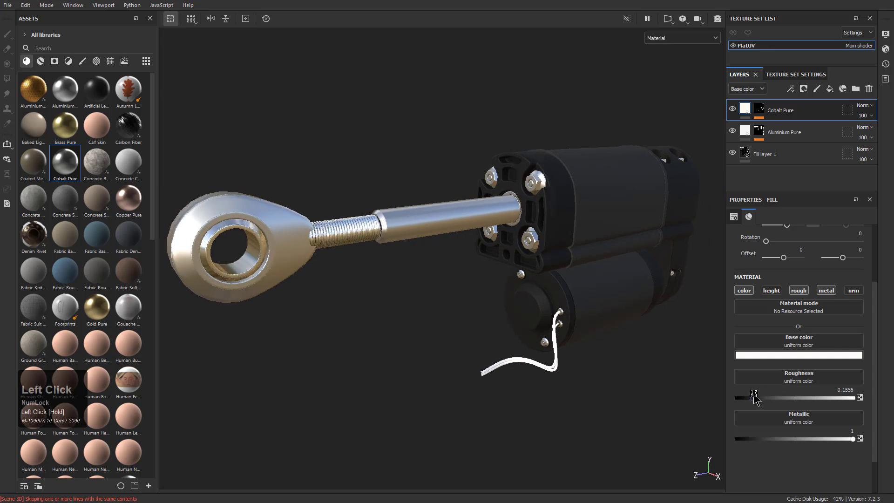
alt+drag(459, 283, 486, 293)
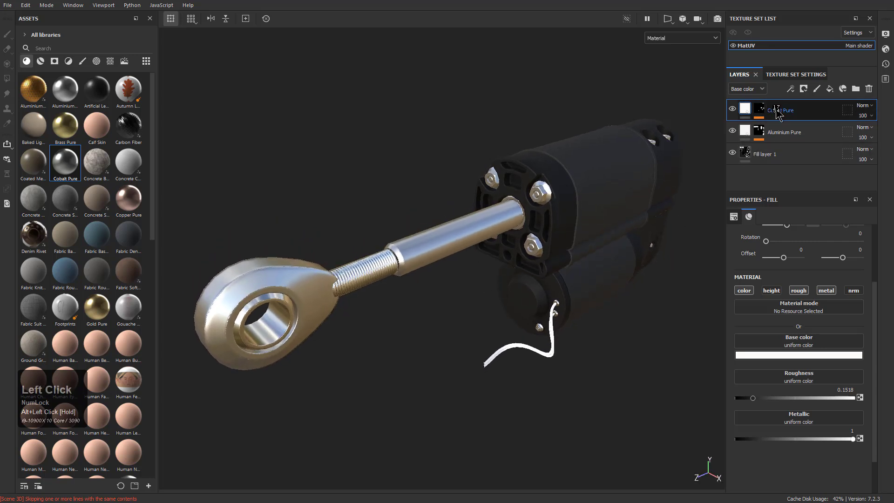
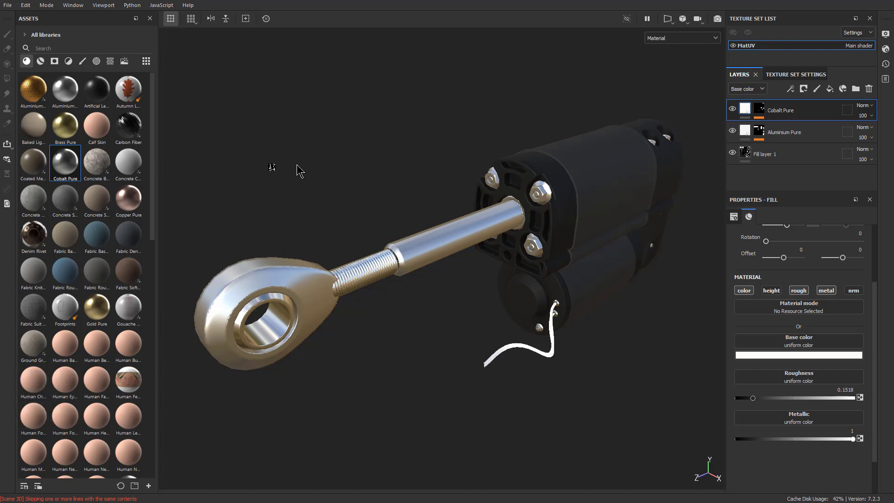
Try the blue Plastic Matte Pure material on the Cobalt Pure layer and undo it.
scroll(93, 233, down, 10)
click(99, 244)
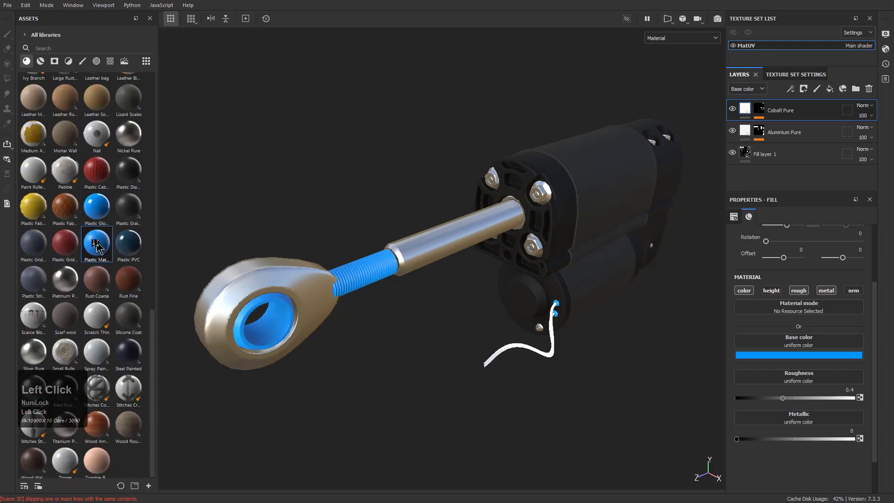
drag(98, 249, 335, 178)
key(ctrl+z)
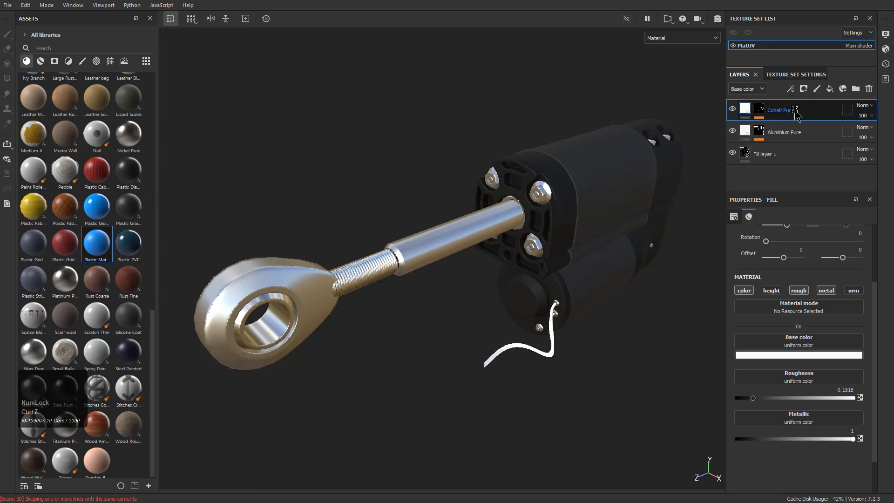
Add Plastic Matte Pure as a new layer and mask it by color selection to the black ID color of the front plate.
drag(97, 242, 580, 163)
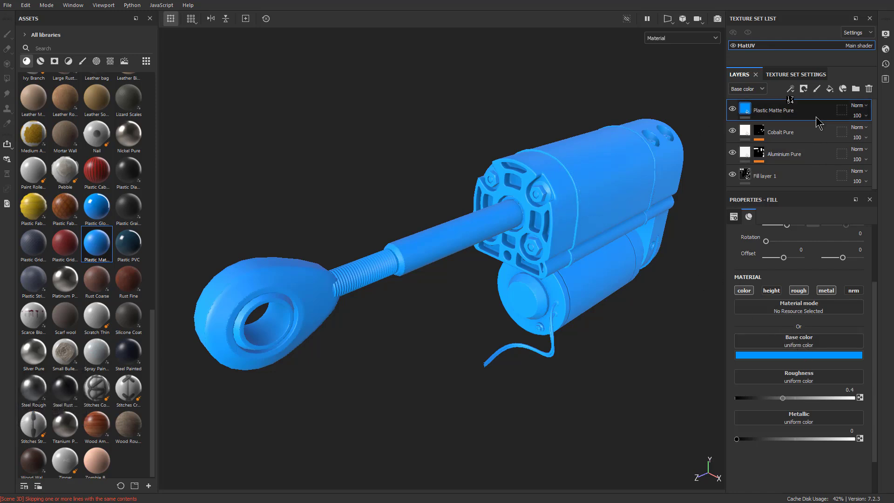
right_click(767, 109)
click(811, 152)
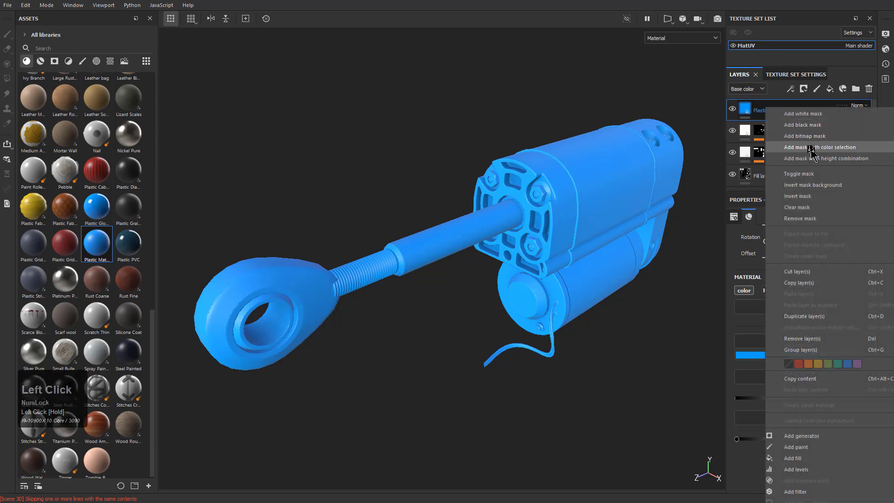
click(853, 309)
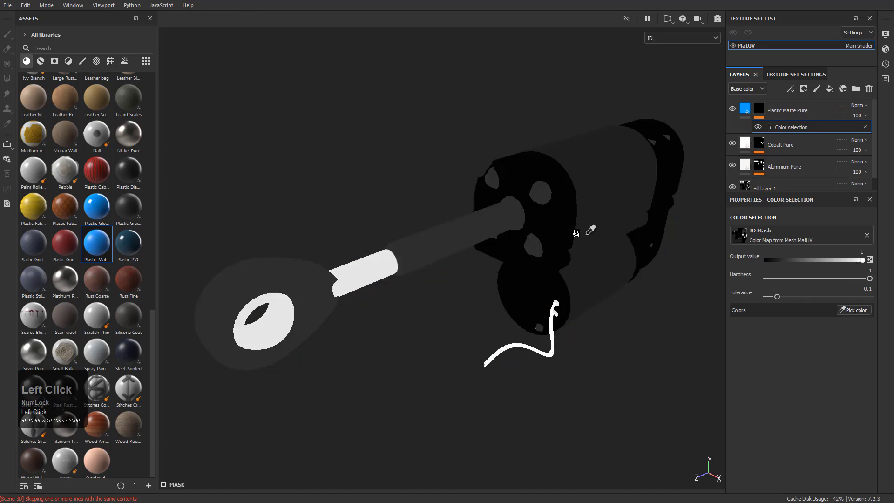
click(560, 207)
alt+drag(610, 245, 536, 253)
alt+right_drag(536, 254, 536, 300)
alt+drag(419, 200, 464, 237)
alt+middle_drag(439, 191, 472, 219)
alt+right_drag(472, 219, 629, 413)
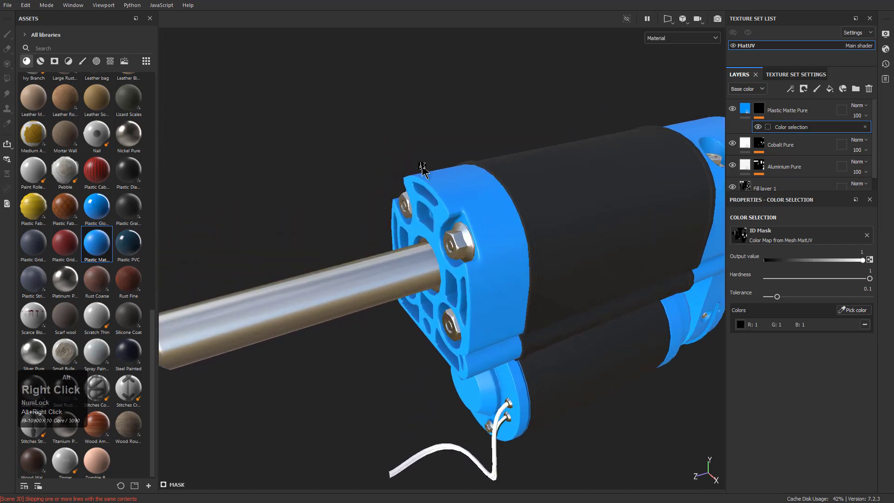
alt+right_drag(423, 169, 535, 325)
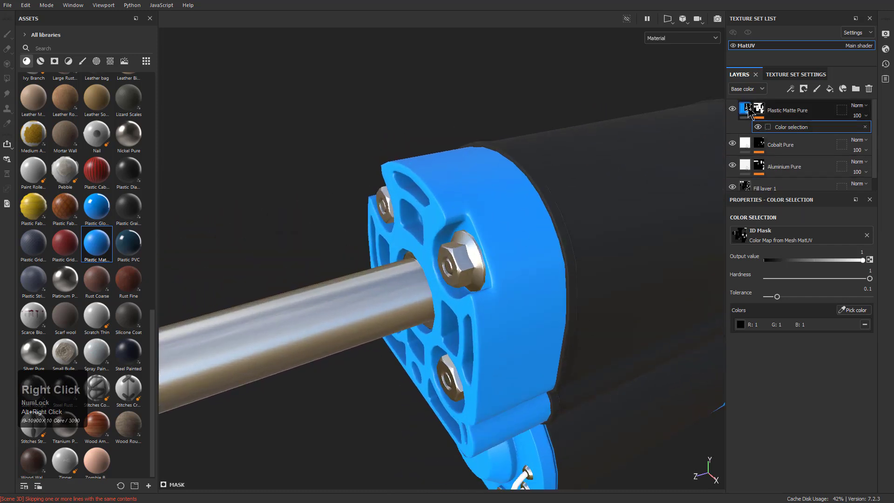
Turn off the Plastic Matte Pure layer's color channel and enable its height channel.
click(751, 111)
click(744, 290)
alt+drag(565, 235, 604, 291)
alt+middle_drag(531, 288, 564, 258)
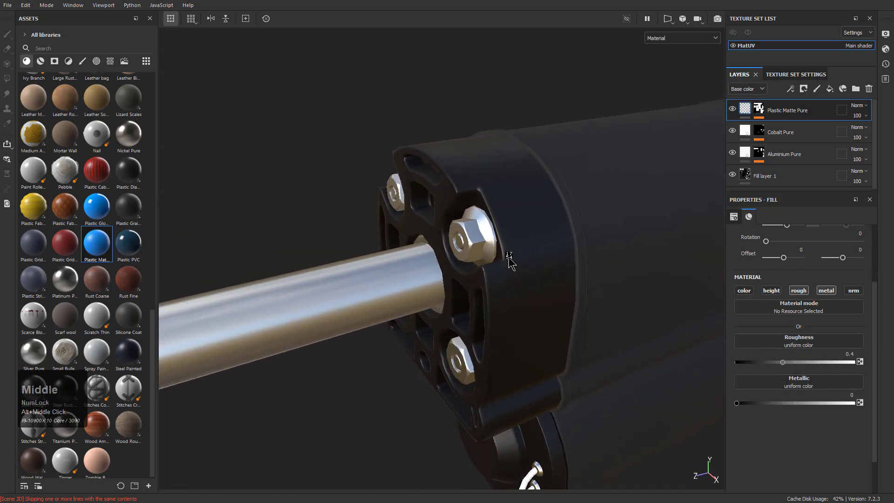
click(852, 290)
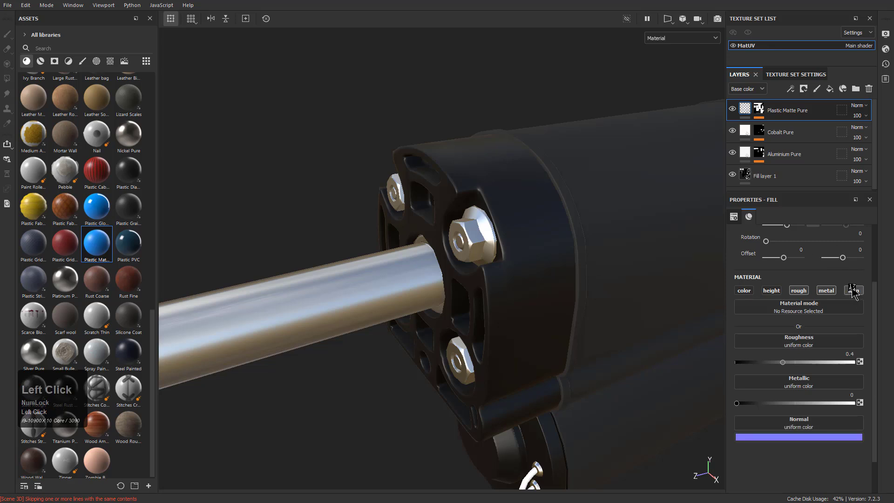
click(771, 290)
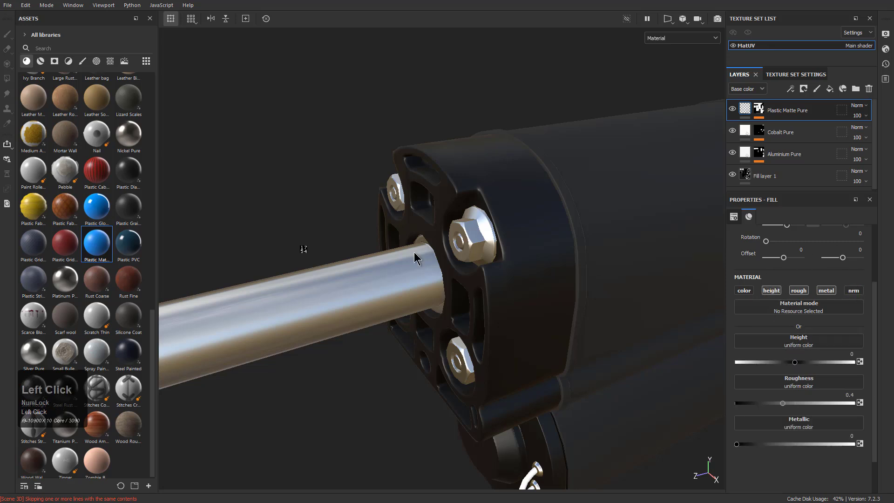
Browse the texture assets for a pattern suited to a height map on the plastic surface.
click(95, 63)
click(111, 63)
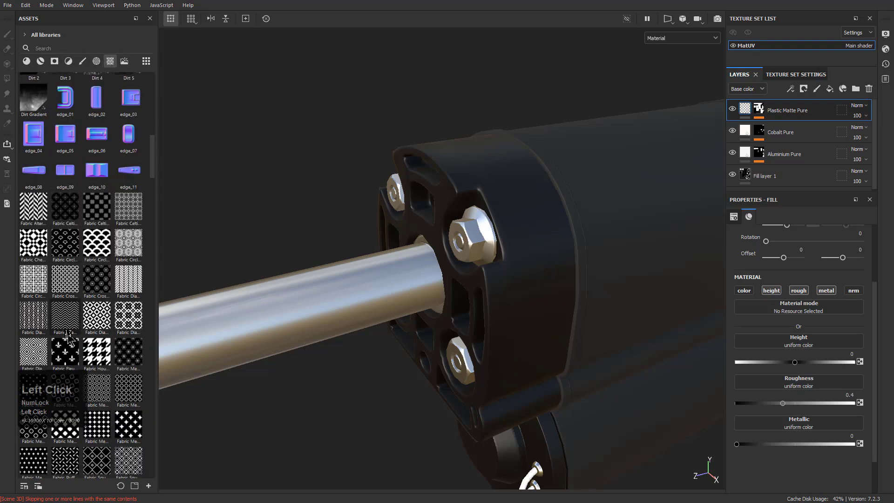
scroll(52, 300, down, 3)
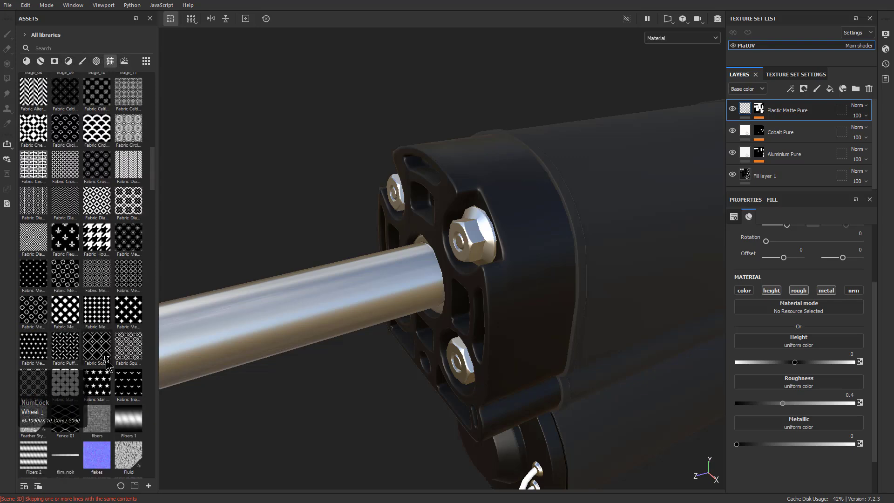
scroll(95, 340, down, 10)
scroll(94, 326, down, 10)
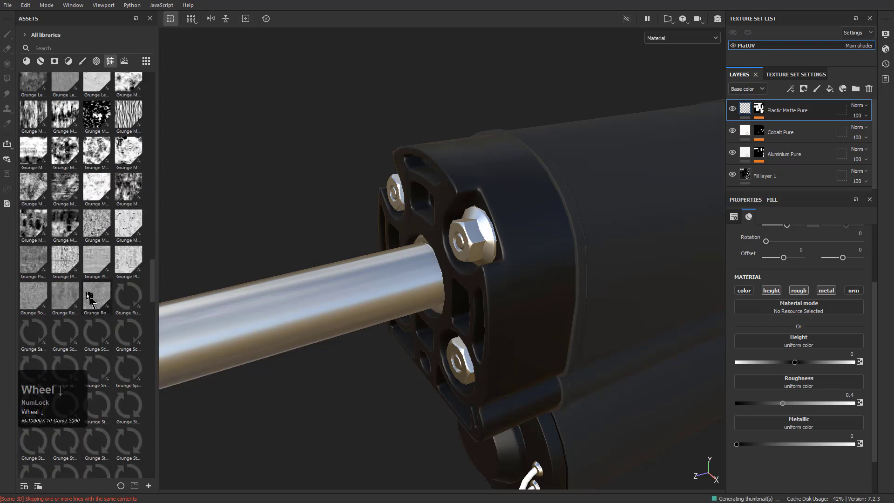
scroll(89, 298, up, 20)
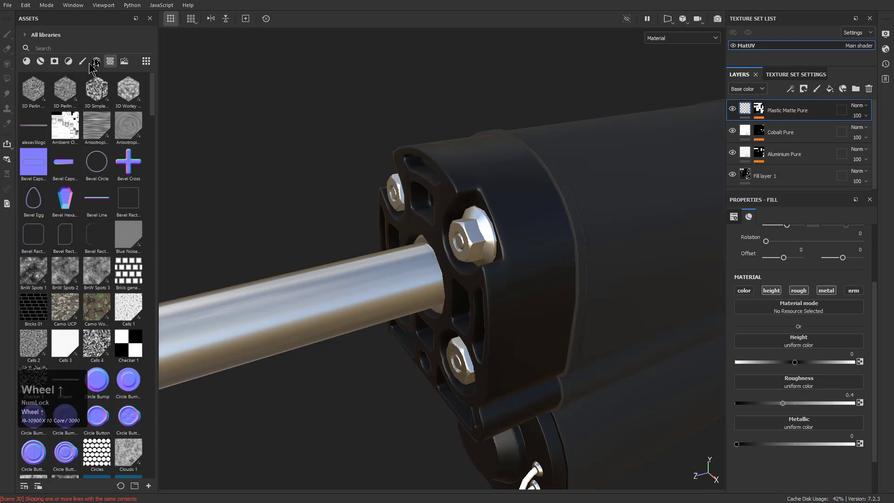
mouse_move(122, 270)
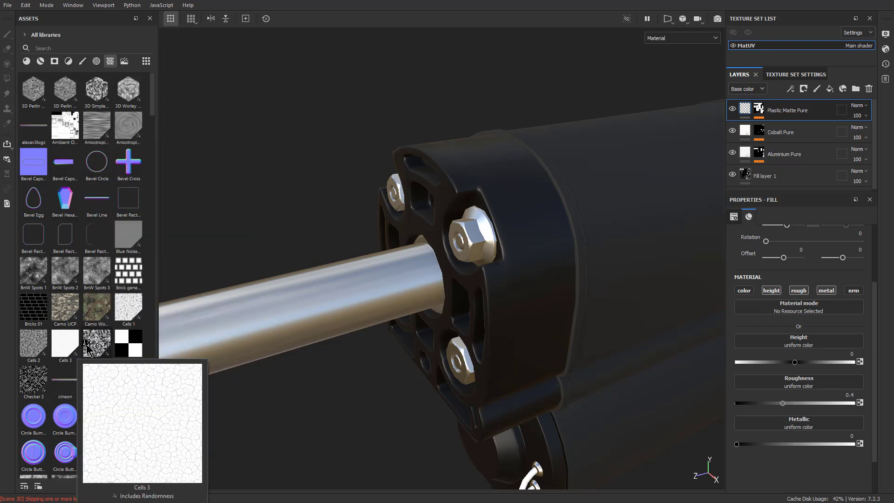
scroll(42, 378, down, 3)
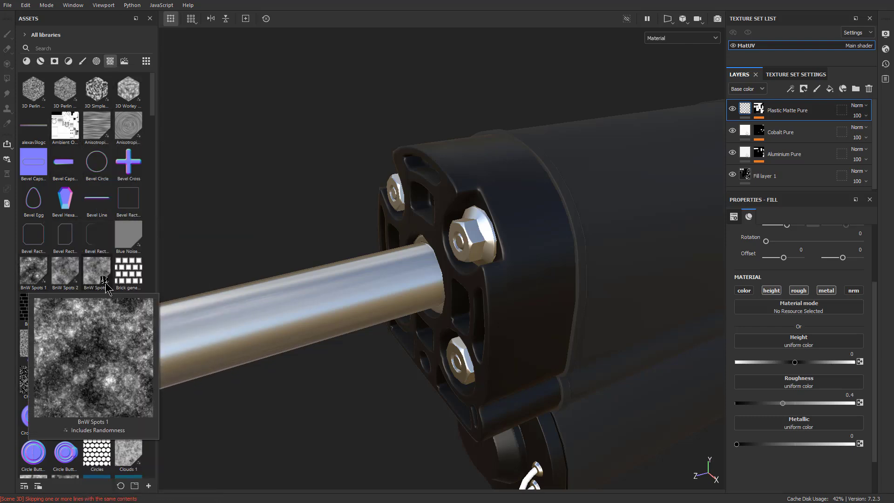
scroll(110, 342, down, 3)
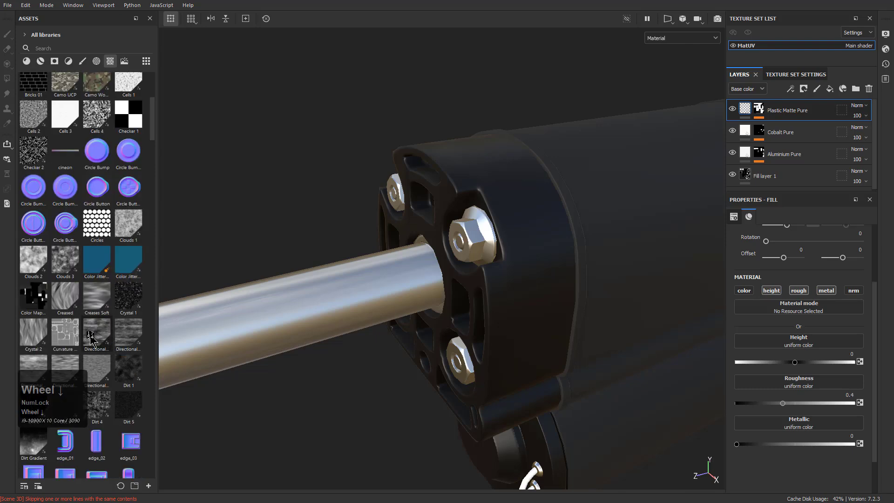
scroll(91, 341, down, 3)
scroll(89, 294, down, 6)
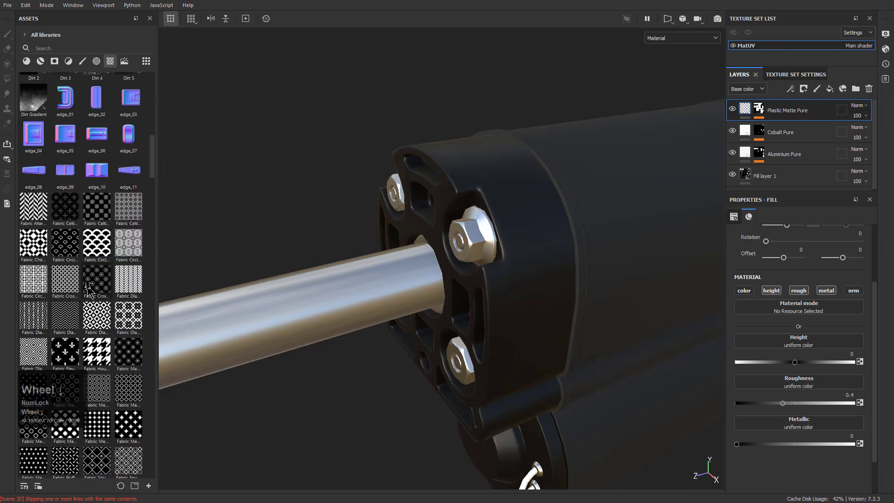
scroll(88, 292, down, 15)
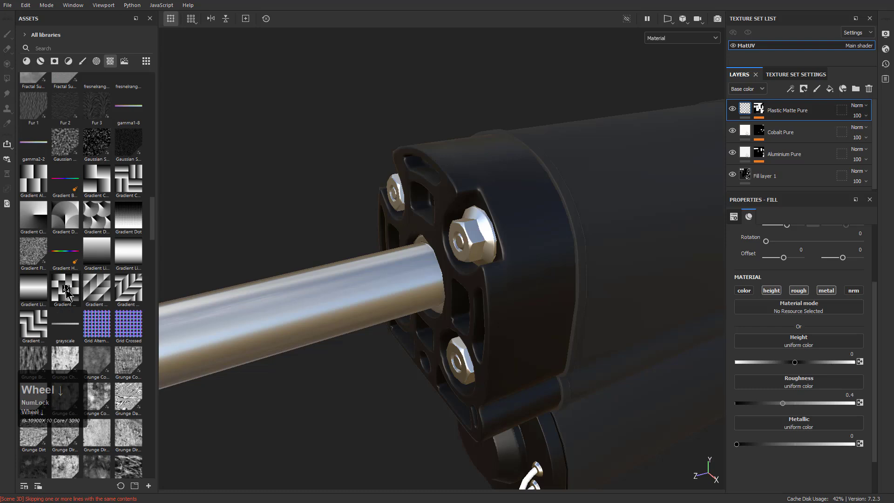
scroll(70, 293, down, 10)
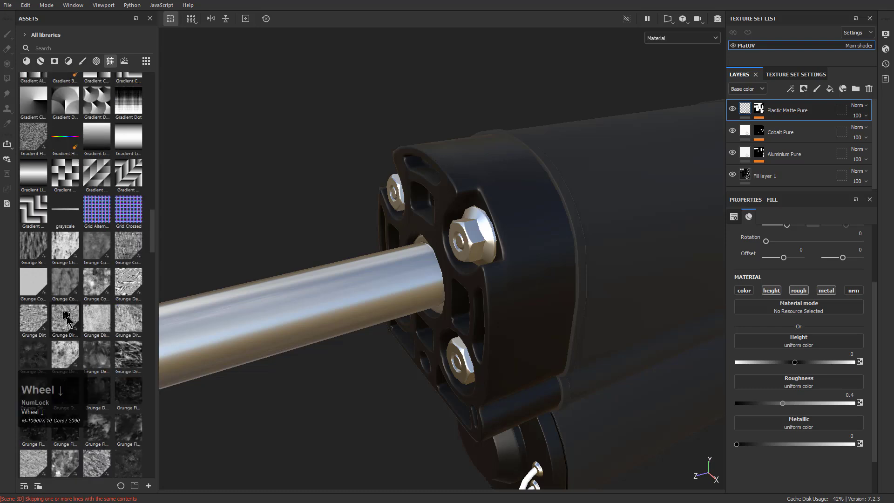
scroll(80, 298, down, 15)
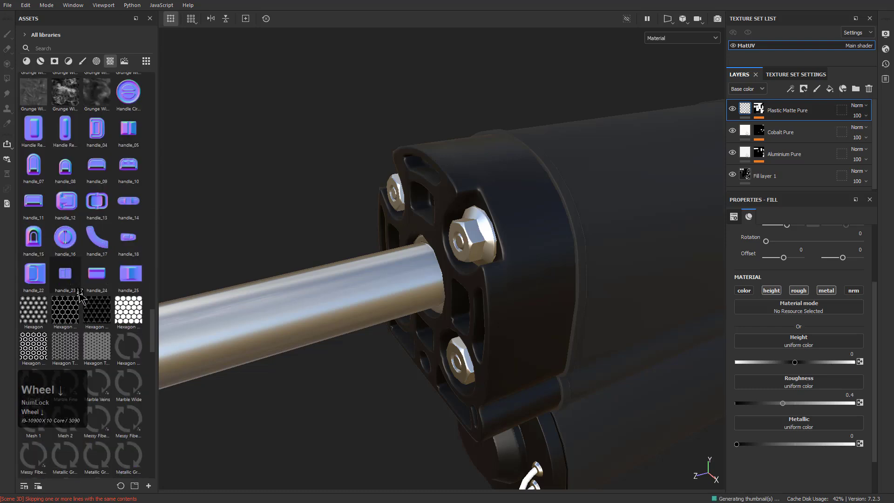
scroll(80, 297, up, 3)
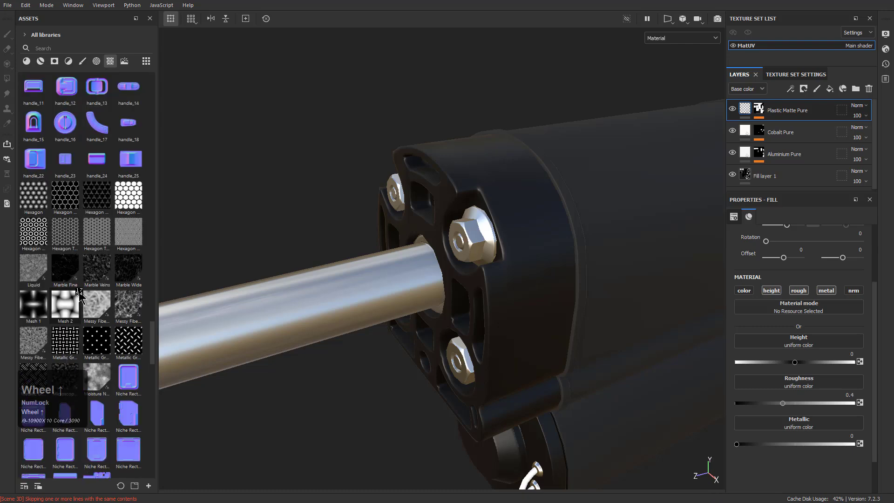
Try the Mesh 1 texture as the Plastic Matte Pure layer's height map, with the UV scale at -128.
drag(34, 307, 792, 344)
alt+drag(568, 306, 598, 303)
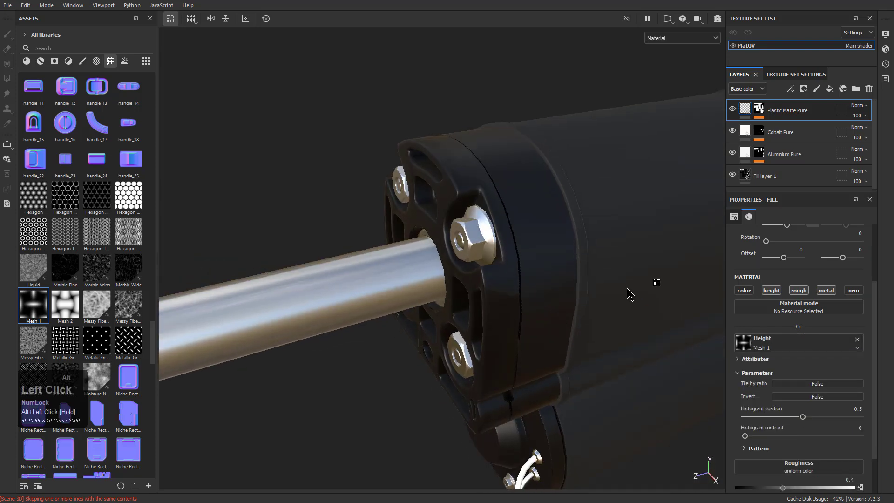
scroll(778, 239, up, 2)
drag(787, 254, 766, 253)
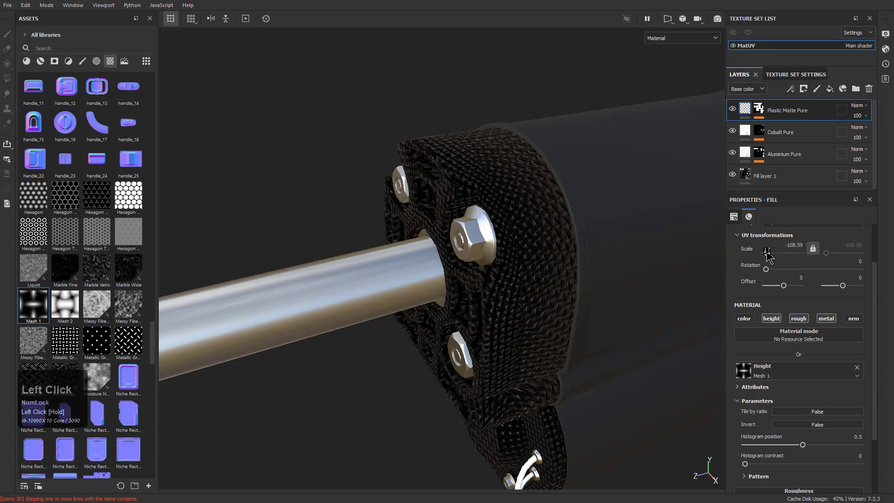
Replace the height map with the Plasma texture at a UV scale of about -35.7, with balance 0.58 and contrast 0.37.
drag(128, 270, 80, 283)
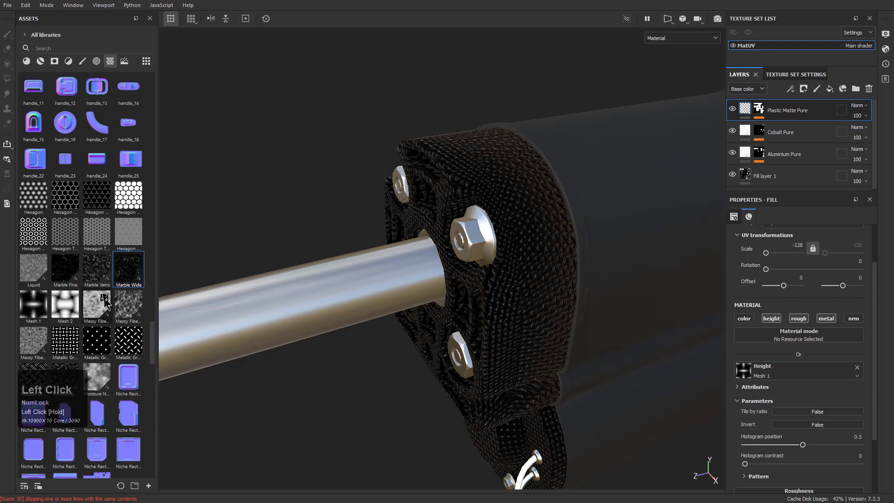
scroll(80, 284, down, 5)
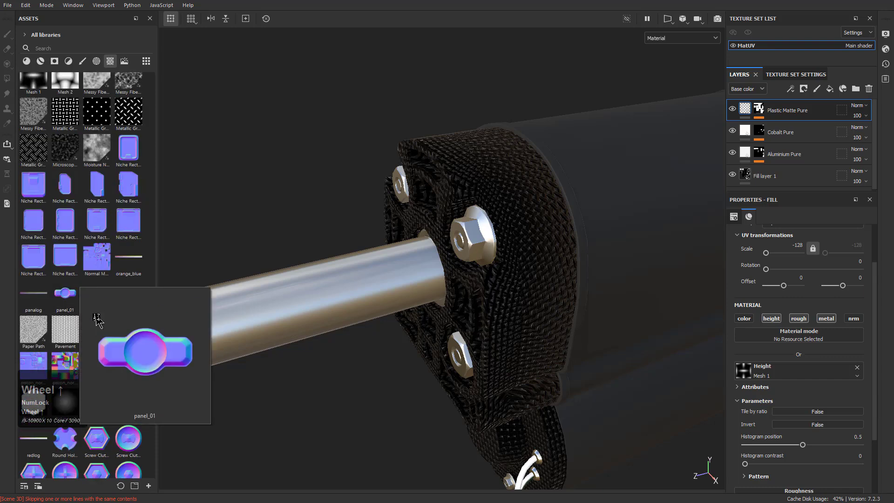
drag(97, 365, 775, 376)
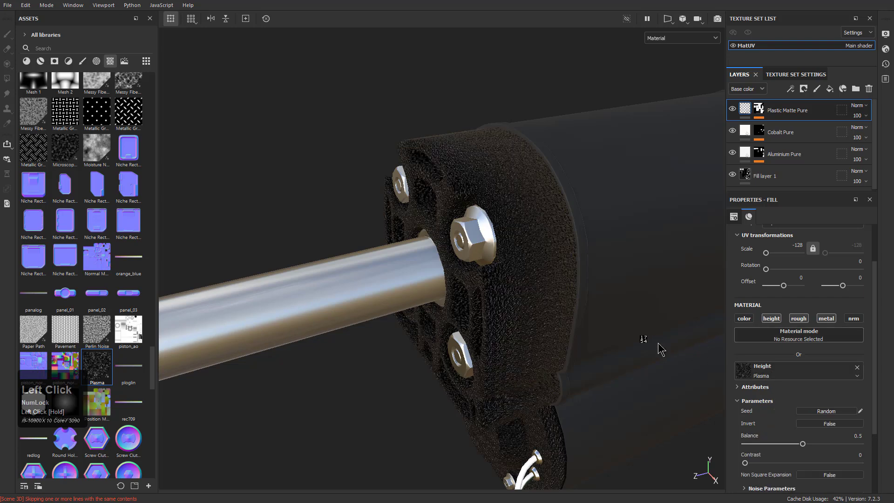
drag(766, 253, 772, 254)
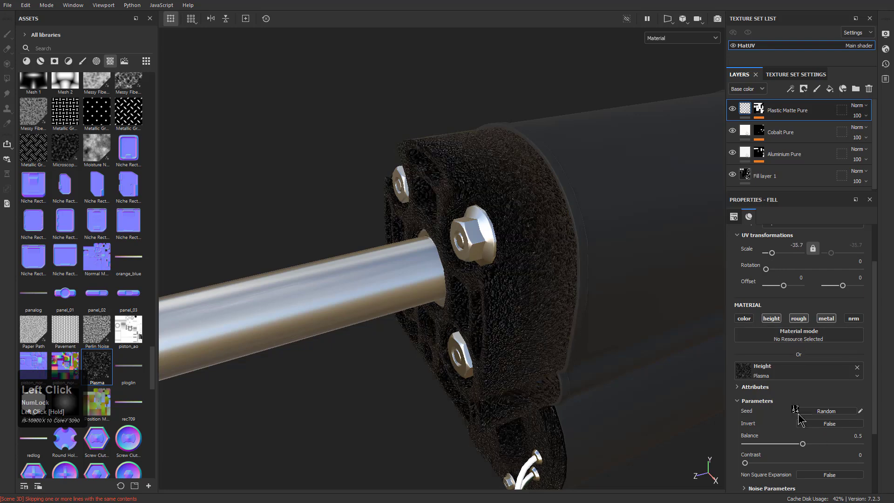
drag(804, 443, 772, 441)
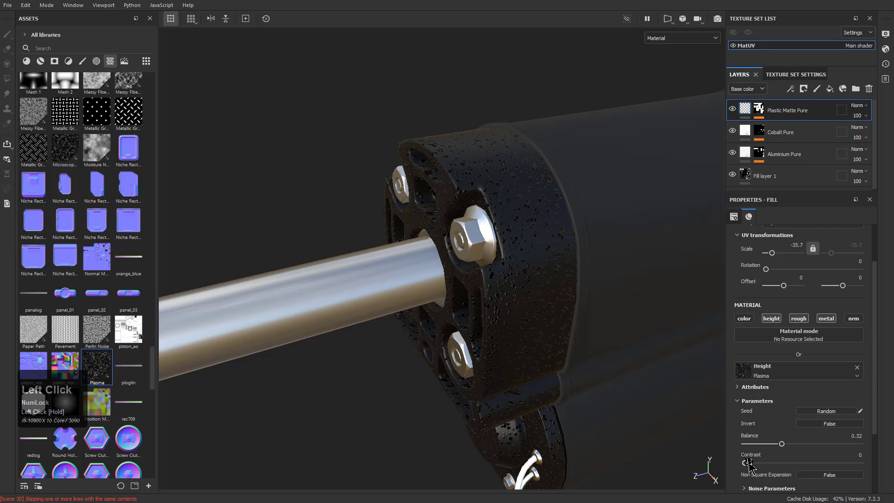
drag(781, 445, 798, 445)
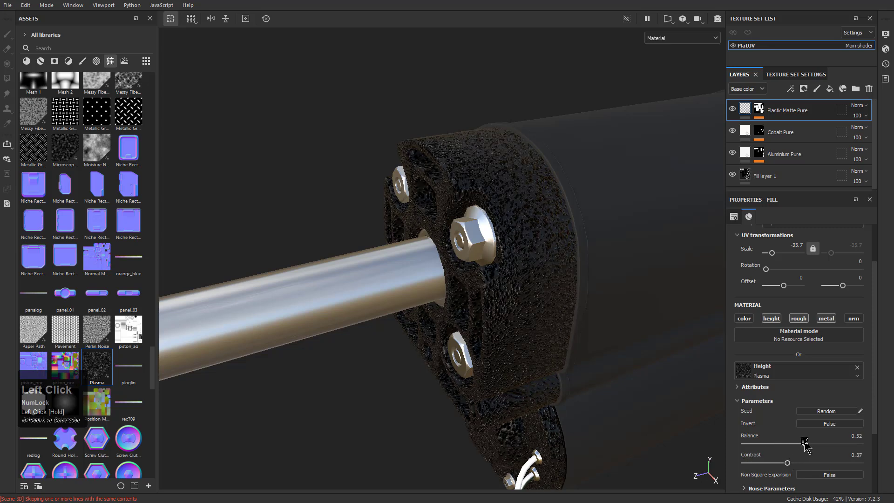
Show the height channel in the layer stack and lower the Plastic Matte Pure layer's height opacity to 2.
click(760, 91)
click(746, 100)
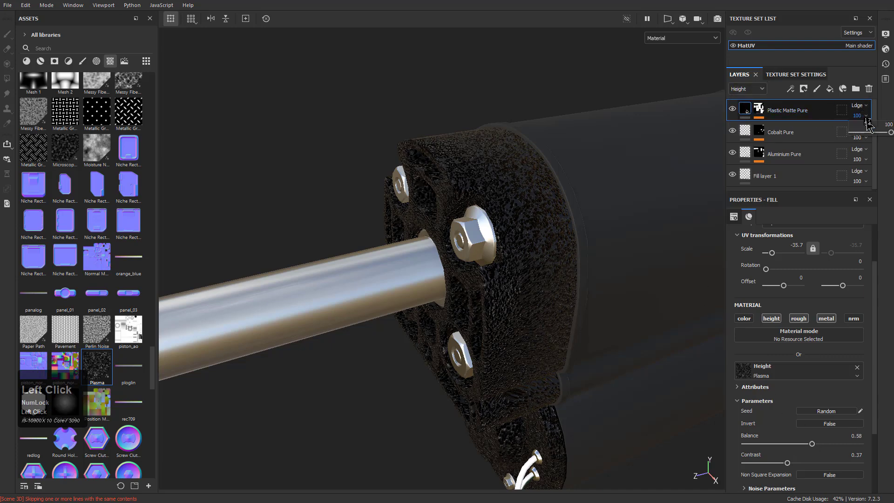
drag(891, 134, 859, 135)
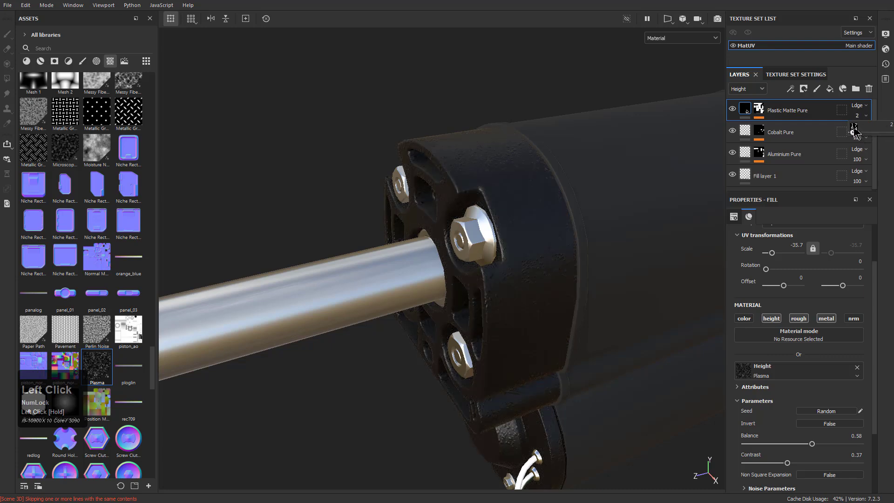
Set the UV scale of the Plastic Matte Pure layer's Plasma texture to -128 for a finer grain.
alt+drag(673, 278, 595, 207)
alt+middle_drag(595, 208, 488, 184)
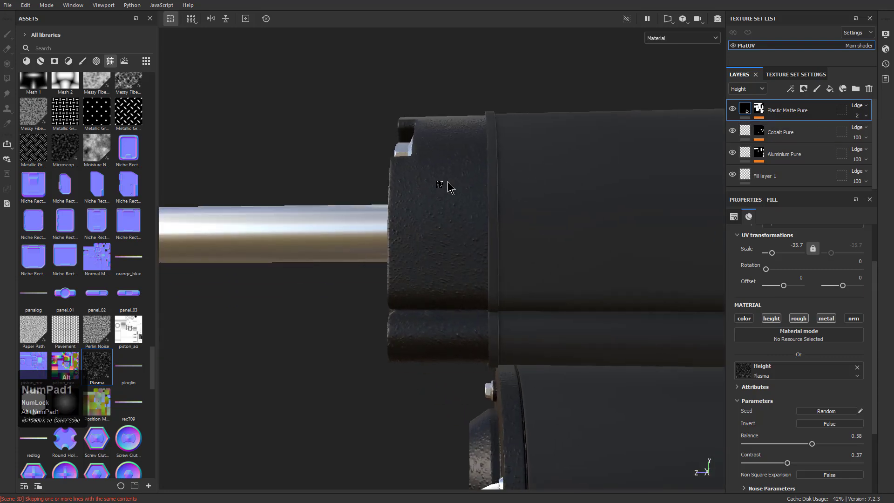
alt+right_drag(488, 185, 591, 334)
alt+drag(592, 334, 621, 361)
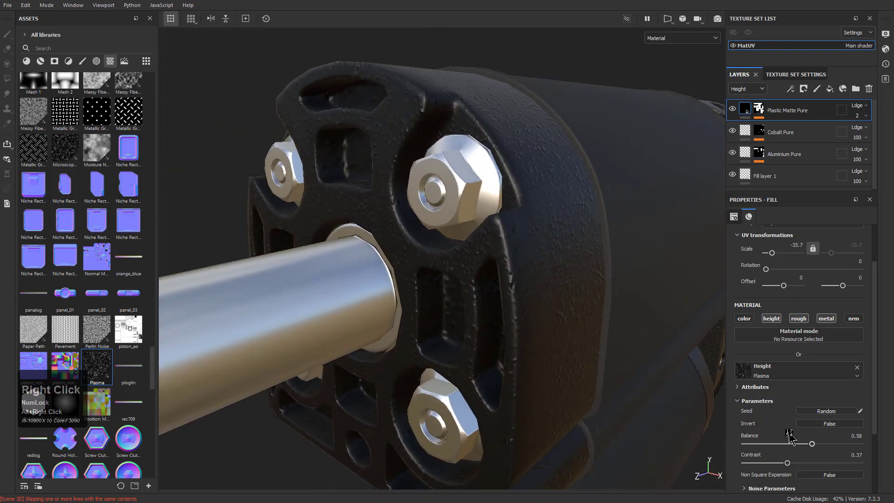
drag(771, 253, 767, 255)
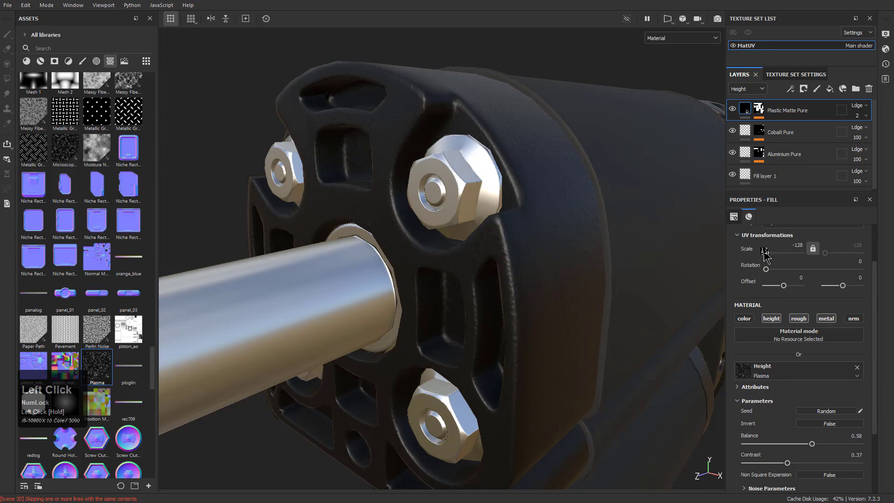
Add Plastic Glossy Pure as a new layer and mask it by color selection to the white ID color of the cables.
alt+drag(503, 261, 467, 231)
alt+right_drag(467, 232, 582, 330)
alt+drag(582, 330, 566, 253)
alt+right_drag(567, 253, 515, 146)
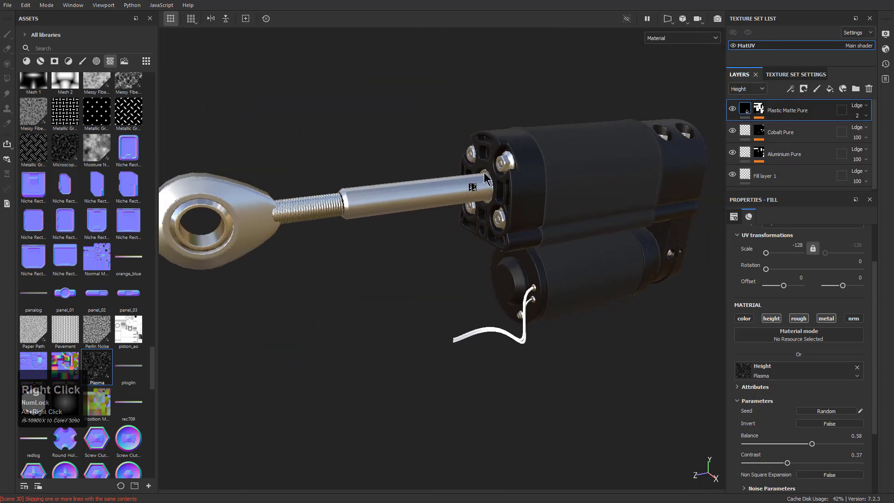
scroll(142, 103, down, 10)
click(27, 61)
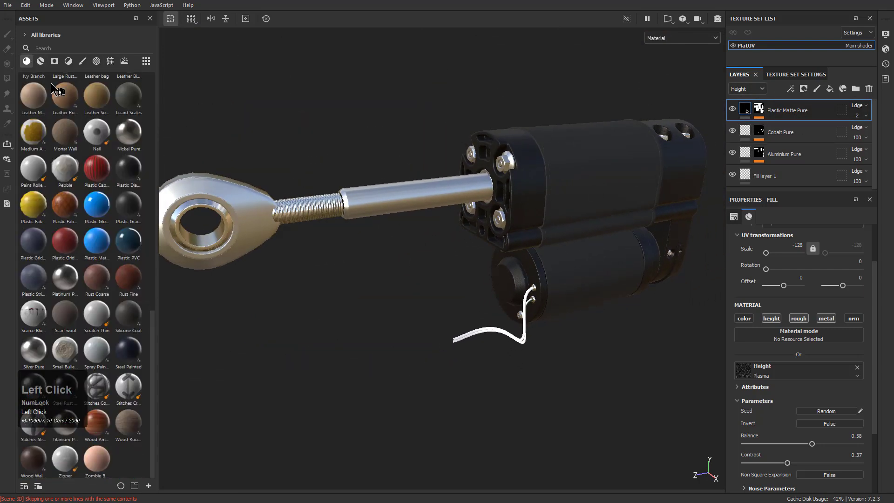
drag(102, 214, 512, 340)
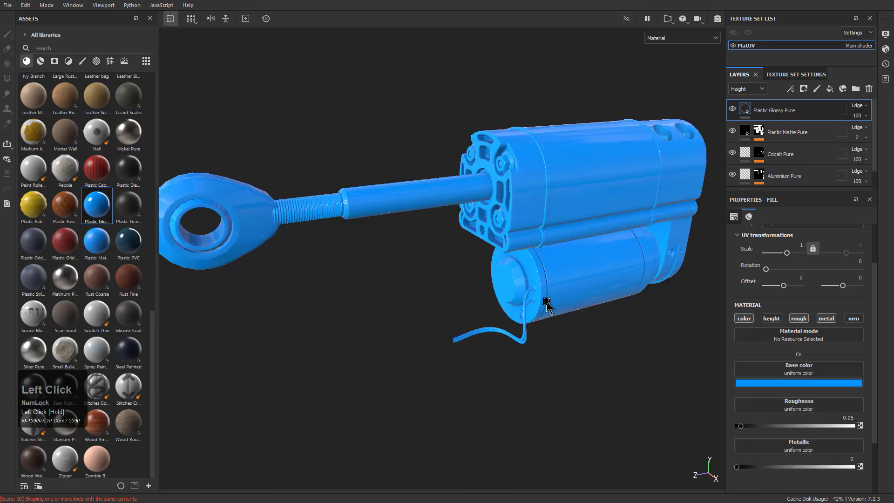
right_click(791, 112)
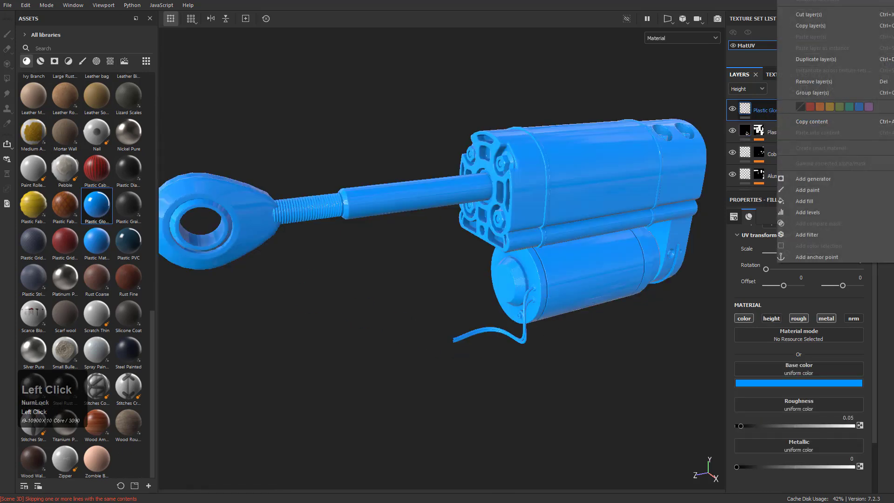
click(819, 246)
click(852, 310)
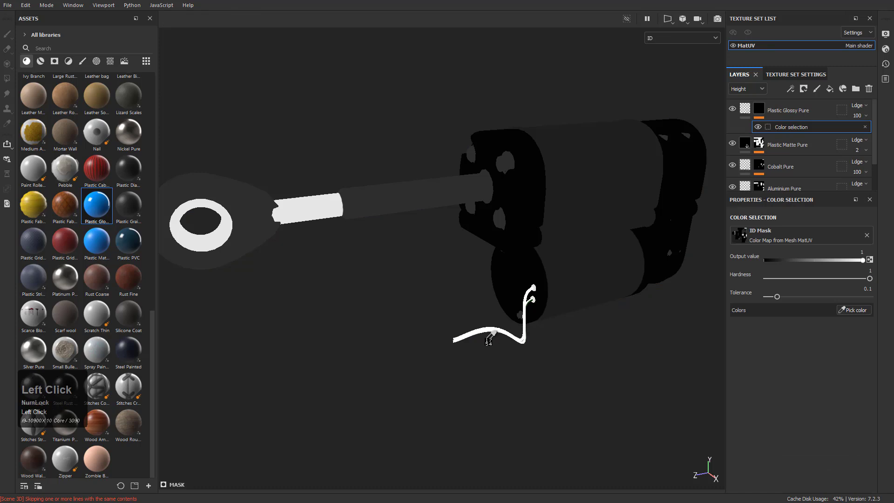
click(484, 336)
Show the base color channel in the layer stack and set the Plastic Glossy Pure layer's base color to light gray e5e5e5.
alt+drag(484, 335, 531, 311)
alt+middle_drag(531, 311, 474, 238)
alt+right_drag(474, 237, 416, 149)
alt+drag(417, 149, 498, 242)
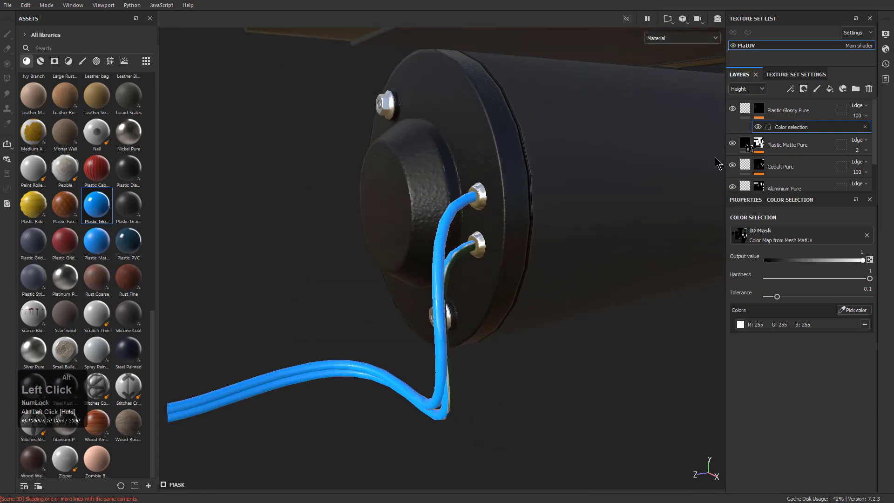
click(746, 110)
click(742, 91)
click(744, 95)
click(787, 387)
drag(804, 423, 776, 414)
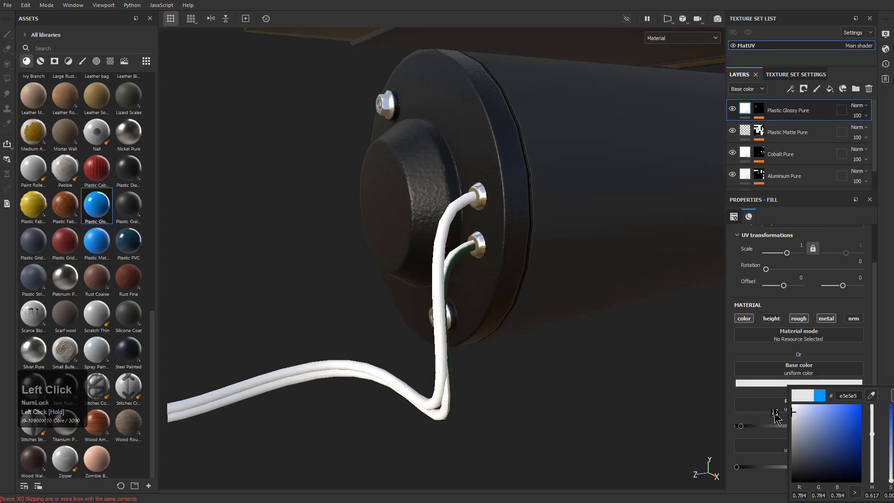
click(641, 348)
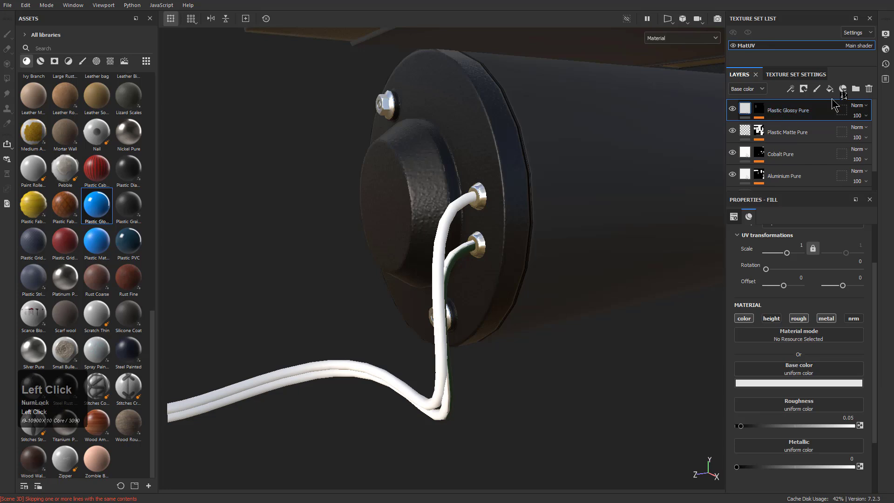
Add a paint effect to the Plastic Glossy Pure layer's mask and fill the meshes of both cables into it with Polygon Fill.
right_click(760, 112)
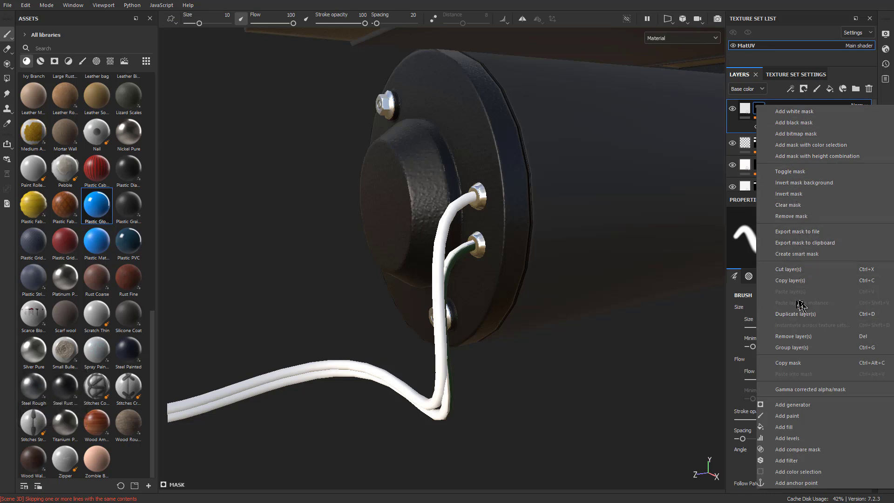
click(787, 418)
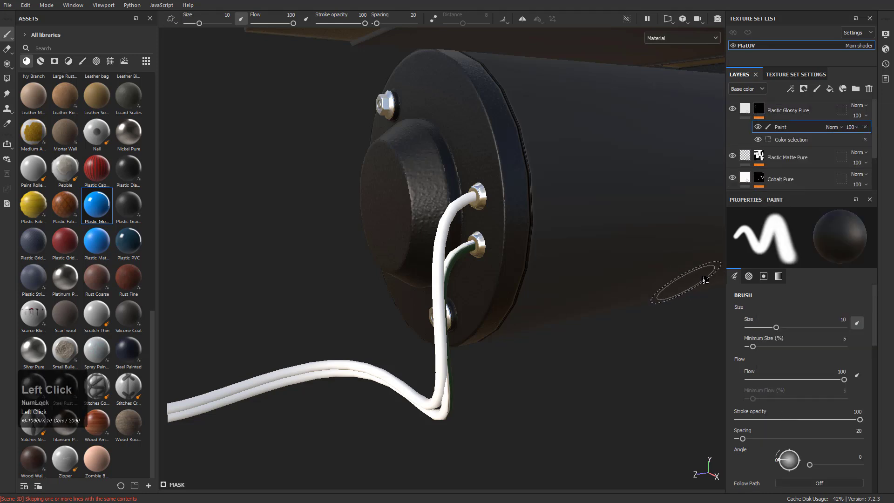
alt+drag(552, 368, 484, 386)
key(4)
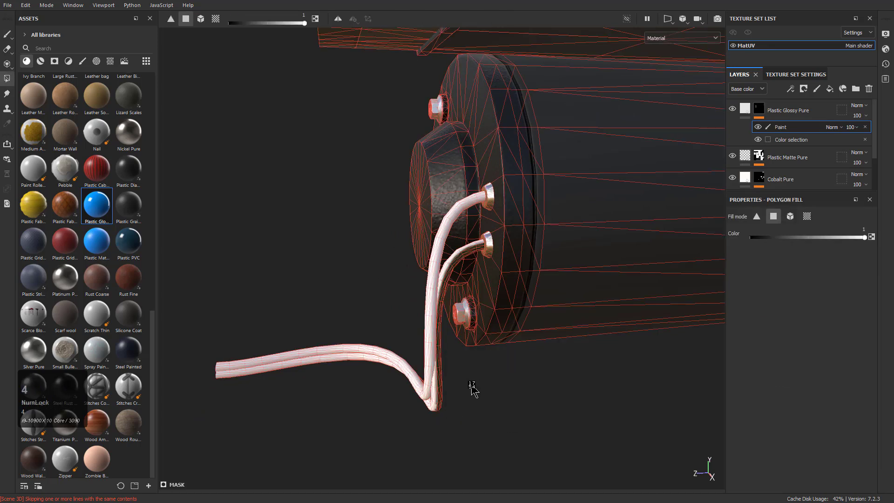
click(788, 217)
drag(304, 295, 402, 435)
key(1)
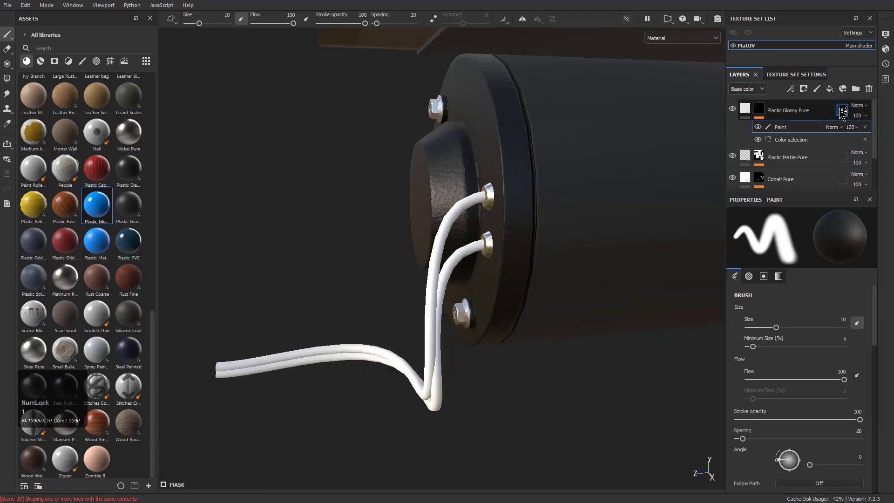
Lower the Plastic Glossy Pure layer's base color opacity to 0.
click(857, 117)
drag(885, 132, 811, 134)
alt+drag(478, 313, 629, 343)
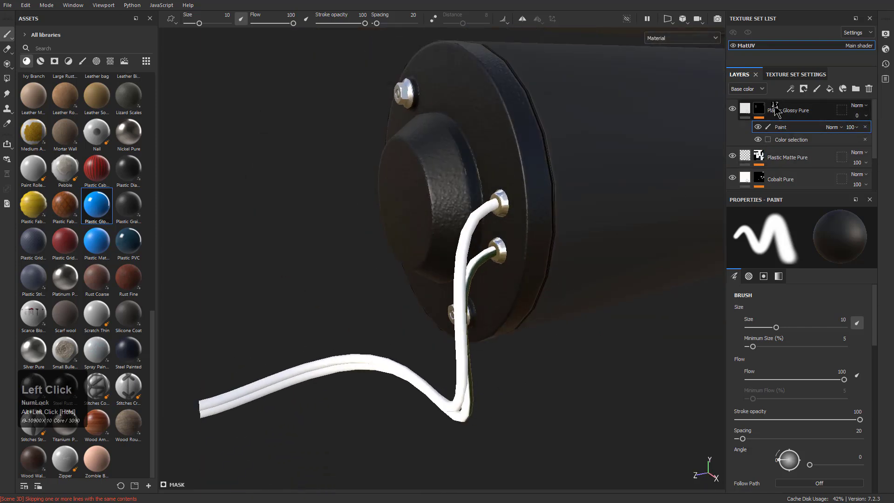
Set the Plastic Glossy Pure layer's roughness to 0.1907, judging it in the viewport's roughness channel view.
click(745, 109)
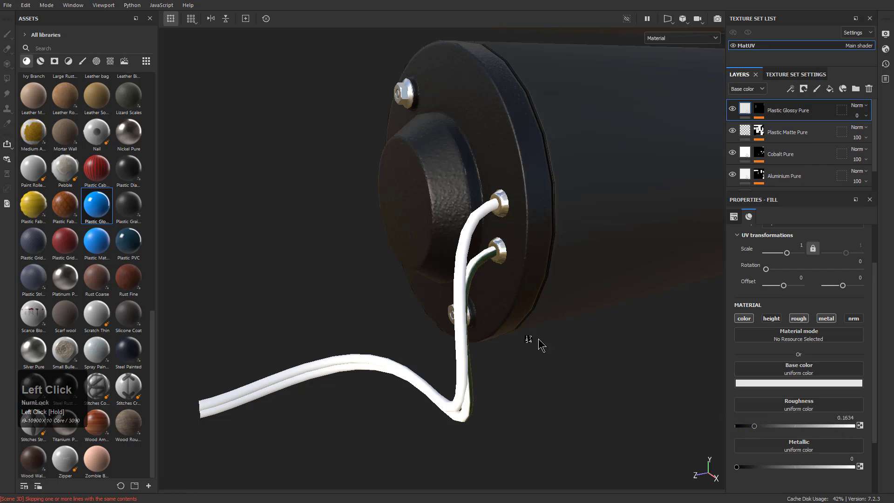
key(c)
key(c)
key(c)
alt+right_drag(520, 337, 426, 202)
mouse_move(762, 431)
mouse_down()
mouse_move(775, 431)
mouse_move(758, 424)
mouse_up()
Compare the roughness values of the piston's parts from several angles and return the viewport to the material view.
alt+right_drag(494, 332, 424, 280)
alt+middle_drag(424, 279, 577, 372)
alt+right_drag(577, 372, 449, 225)
alt+middle_drag(567, 349, 641, 336)
alt+right_drag(641, 336, 478, 305)
alt+drag(478, 305, 527, 281)
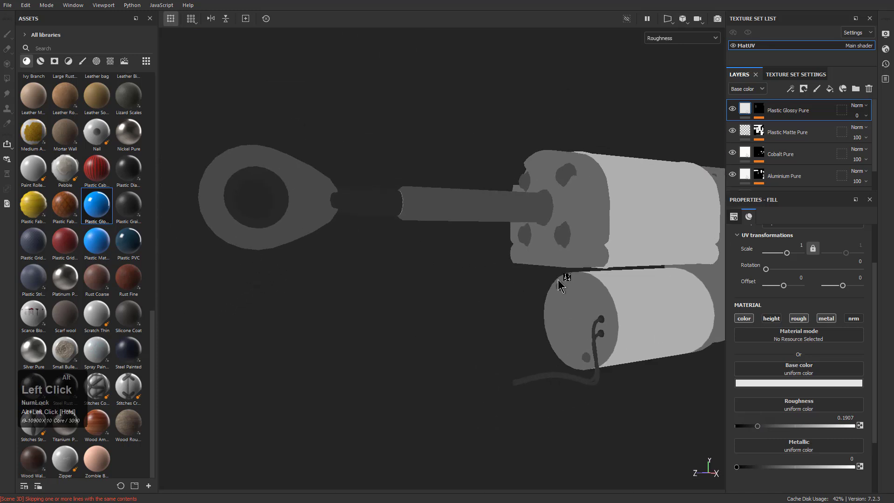
alt+middle_drag(526, 281, 461, 257)
alt+drag(461, 258, 458, 274)
alt+right_drag(459, 274, 444, 256)
alt+middle_drag(445, 256, 463, 266)
alt+drag(463, 265, 472, 277)
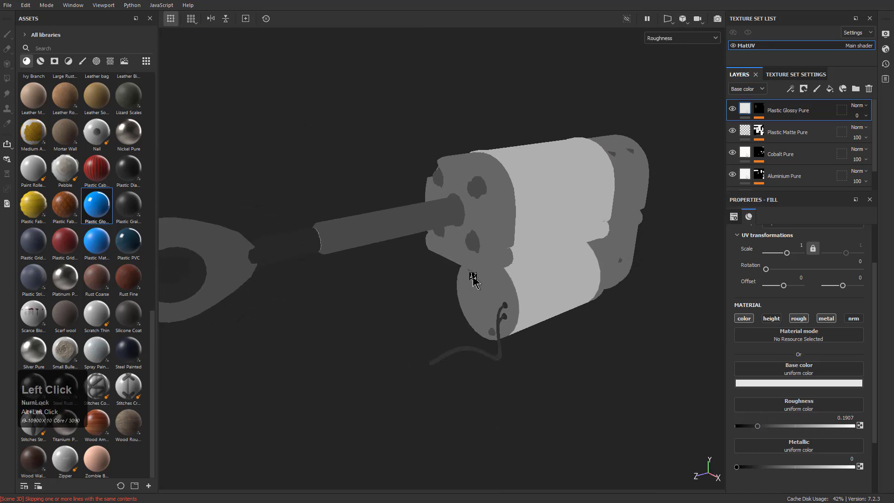
key(m)
alt+middle_drag(441, 274, 523, 286)
alt+right_drag(523, 286, 496, 301)
mouse_move(496, 300)
alt+mouse_down()
mouse_move(504, 295)
mouse_move(501, 305)
alt+mouse_up()
alt+right_drag(501, 305, 526, 303)
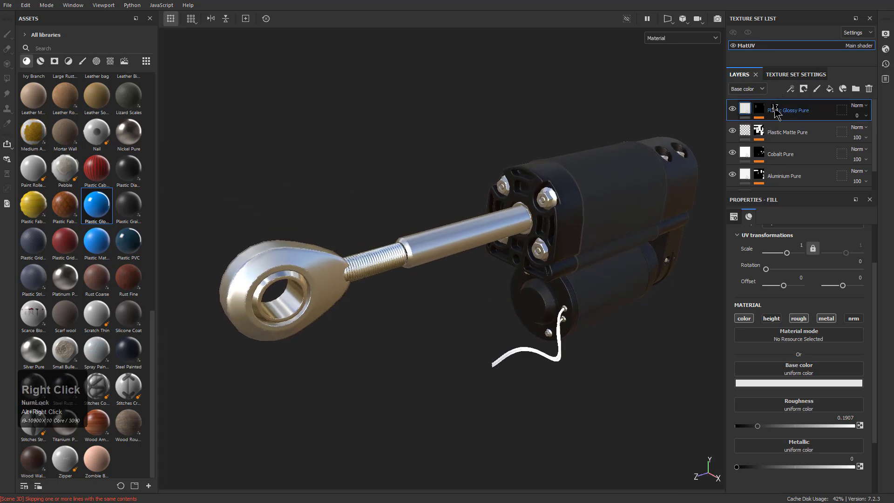
Set the Aluminium Pure layer's base color to gray c0c0c0.
scroll(774, 112, down, 1)
click(785, 153)
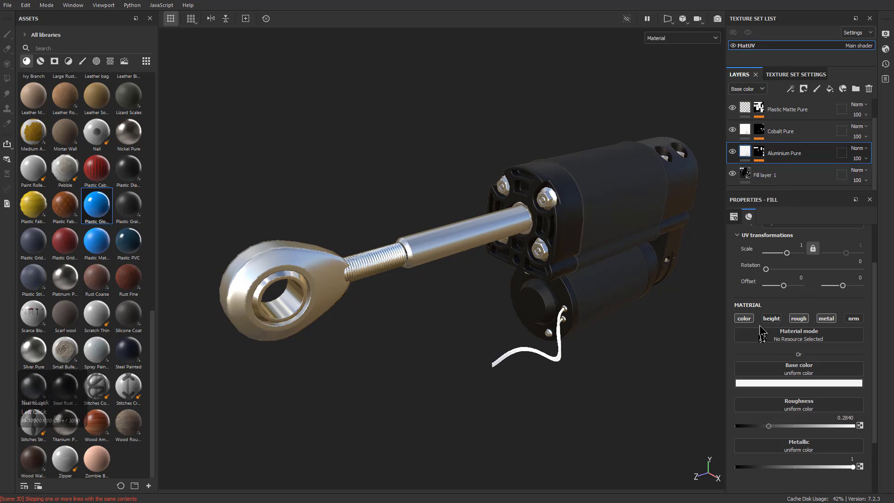
scroll(773, 307, up, 2)
scroll(775, 303, down, 2)
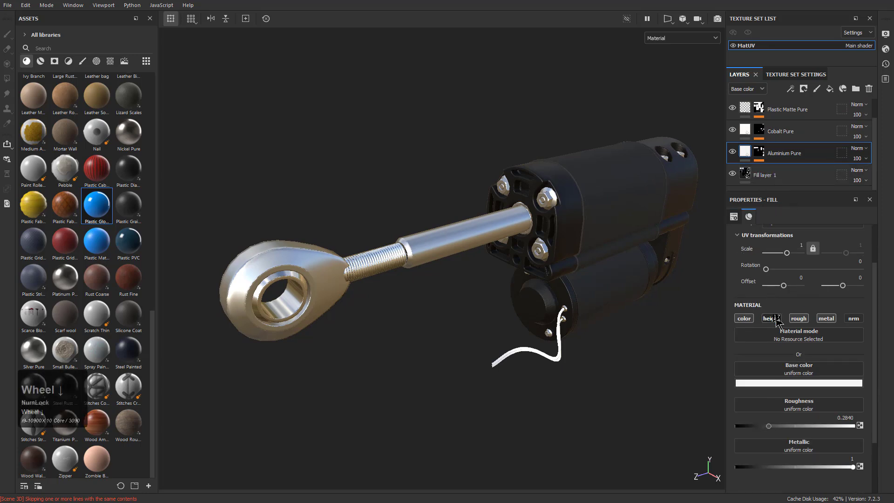
click(791, 388)
mouse_move(798, 419)
mouse_down()
mouse_move(784, 426)
mouse_move(786, 437)
mouse_move(784, 431)
mouse_up()
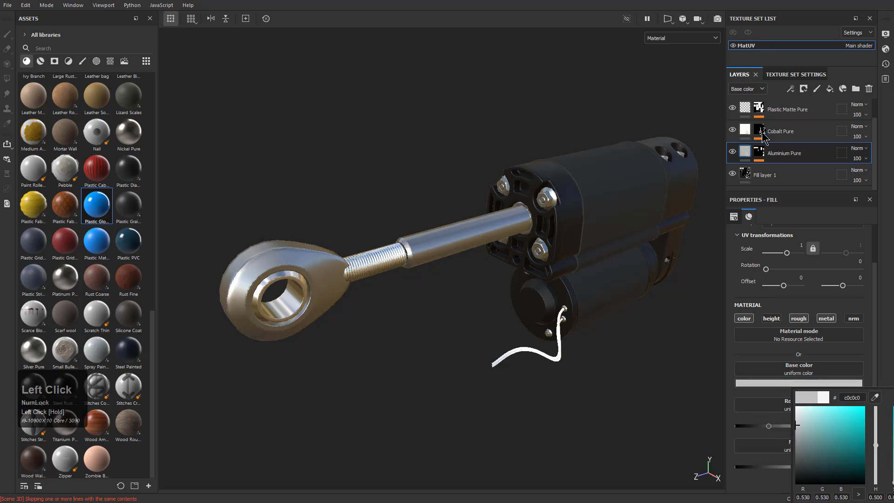
Set the Cobalt Pure layer's roughness to 0.2296 and its base color to gray c3c3c3.
click(785, 131)
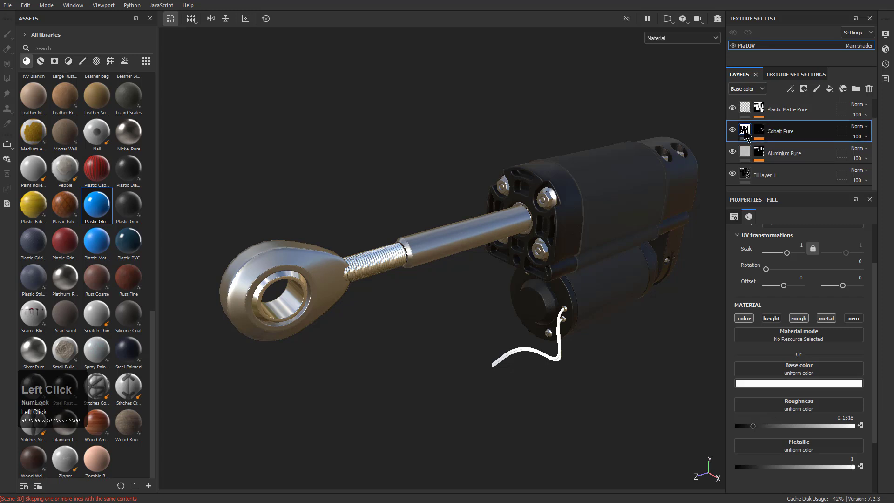
mouse_move(754, 428)
mouse_down()
mouse_move(774, 427)
mouse_move(759, 428)
mouse_up()
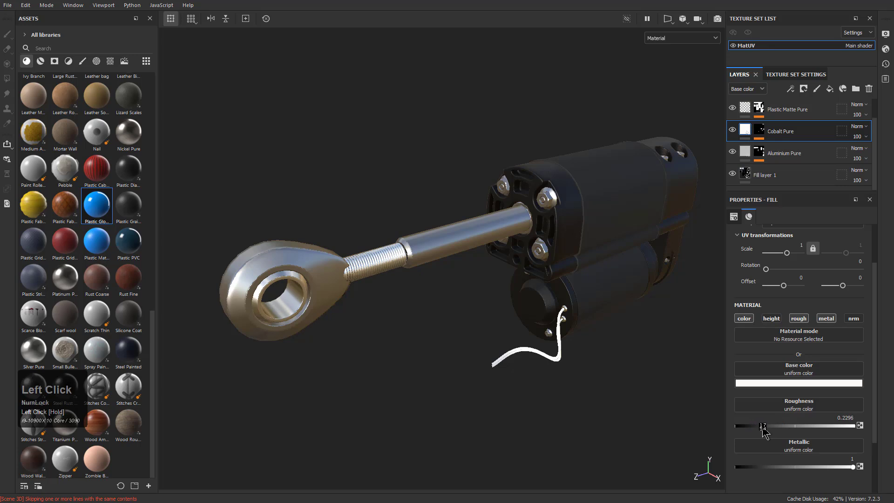
click(786, 383)
drag(793, 418, 785, 421)
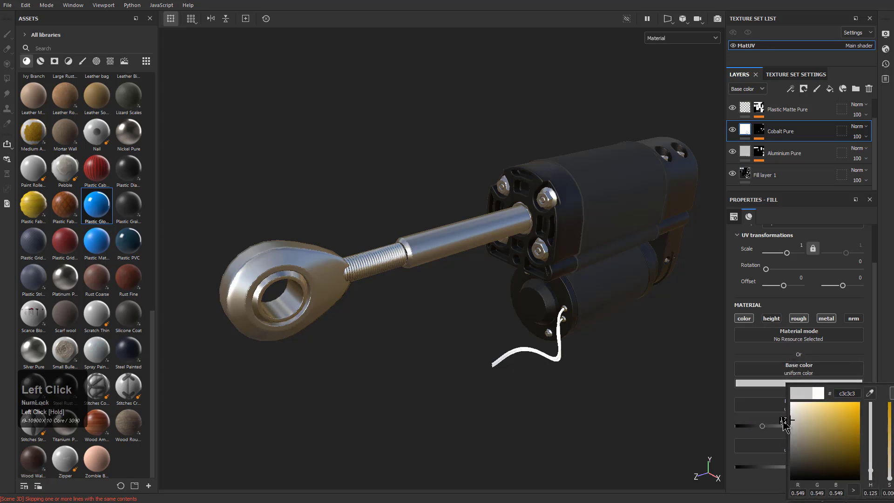
Inspect the metal and plastic parts from several angles, toggling the Plastic Matte Pure layer's visibility for comparison.
alt+drag(625, 353, 602, 321)
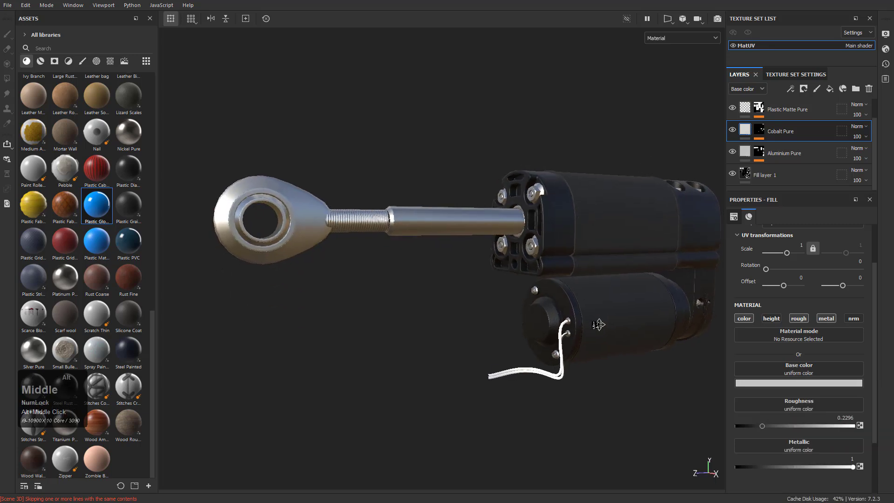
alt+middle_drag(603, 324, 545, 304)
alt+right_drag(545, 303, 543, 306)
alt+drag(543, 305, 562, 339)
alt+middle_drag(563, 339, 553, 335)
alt+drag(553, 335, 521, 267)
alt+middle_drag(521, 267, 468, 284)
alt+right_drag(468, 284, 549, 349)
alt+drag(549, 349, 480, 252)
alt+right_drag(480, 252, 563, 383)
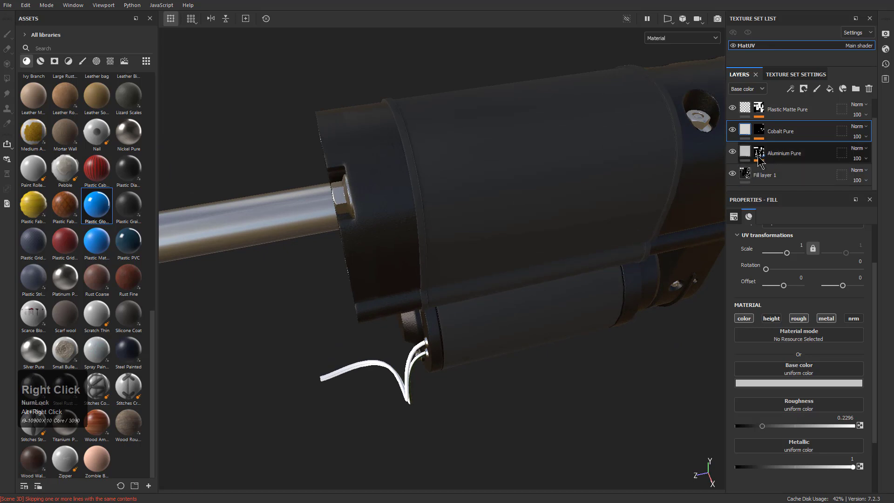
scroll(757, 135, up, 1)
click(734, 134)
click(734, 134)
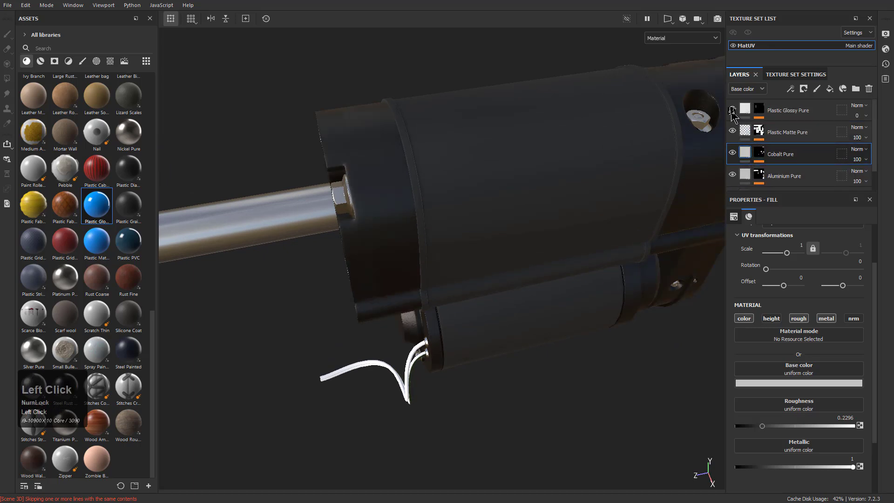
alt+drag(604, 157, 533, 190)
alt+right_drag(533, 189, 515, 184)
alt+middle_drag(515, 183, 536, 214)
Add Plastic PVC as a new layer above the Plastic Glossy Pure layer and check its surface on the housing.
click(786, 112)
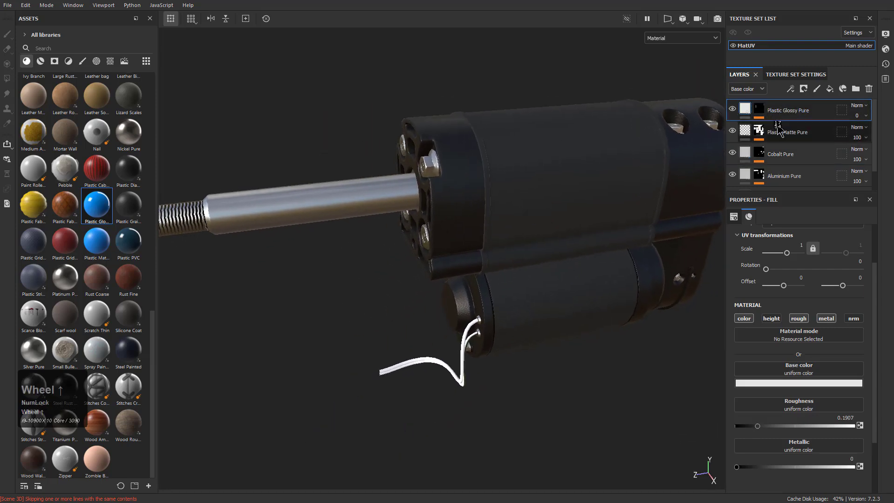
drag(98, 212, 234, 224)
drag(563, 175, 413, 210)
alt+right_drag(414, 209, 435, 287)
alt+right_drag(315, 146, 361, 234)
alt+drag(361, 234, 392, 298)
alt+middle_drag(392, 299, 537, 250)
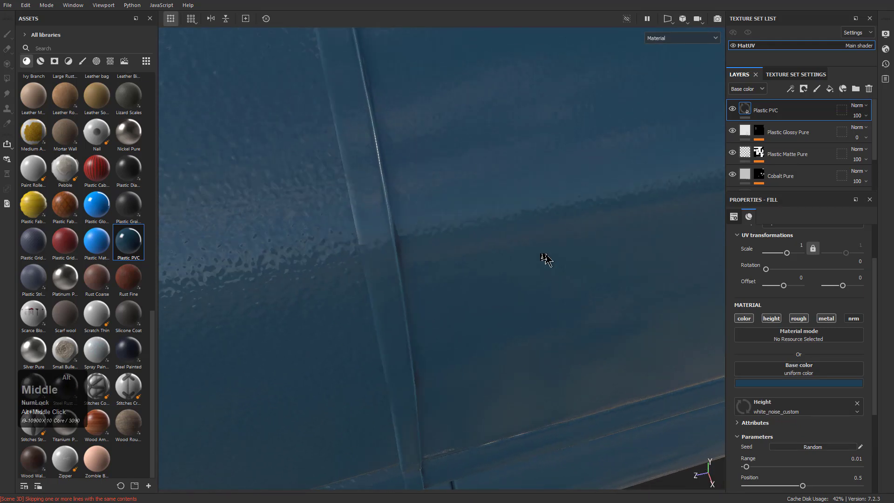
alt+right_drag(537, 249, 384, 186)
alt+scroll(573, 284, up, 1)
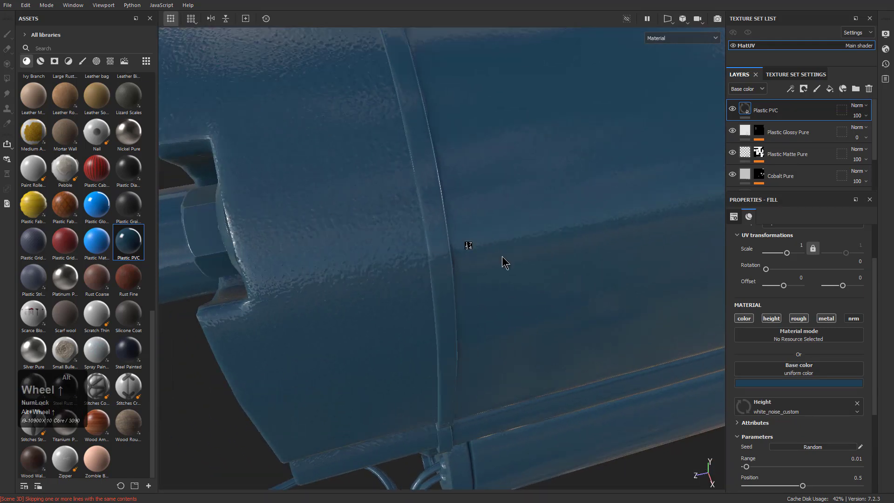
alt+drag(539, 298, 494, 251)
Mask the Plastic PVC layer by color selection to the housing's dark gray ID color (30, 30, 30) and turn off its color channel.
right_click(768, 110)
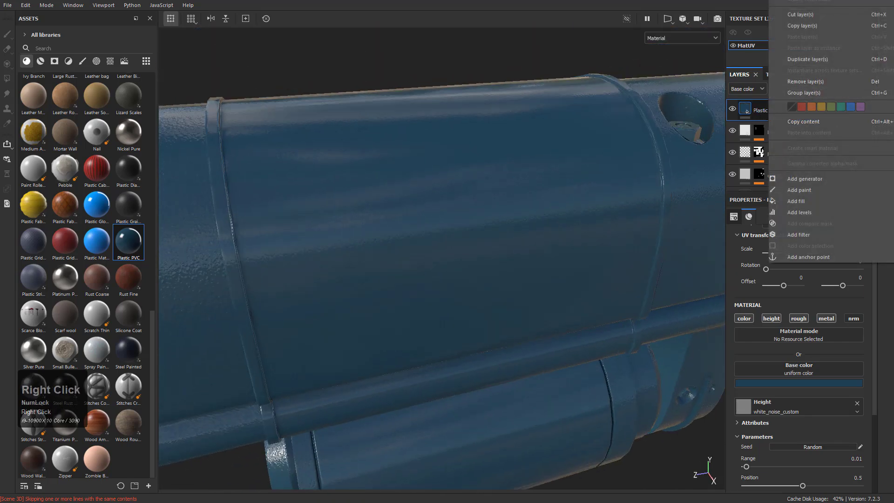
click(810, 246)
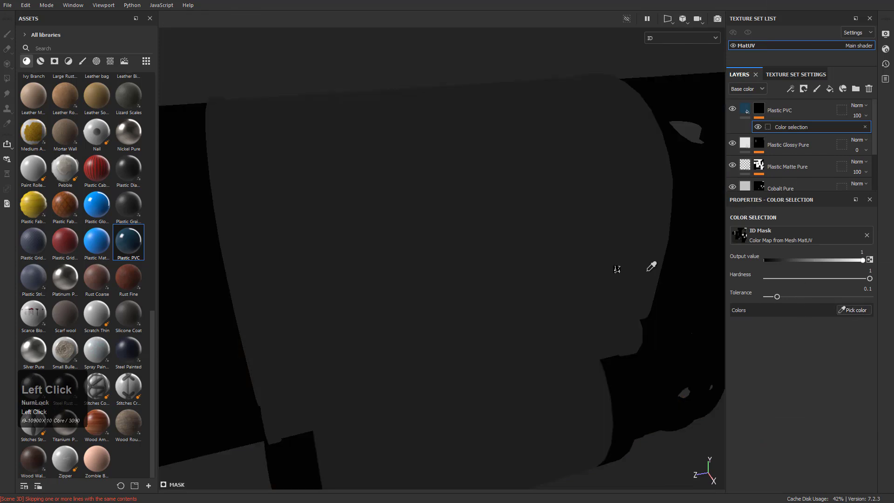
click(520, 229)
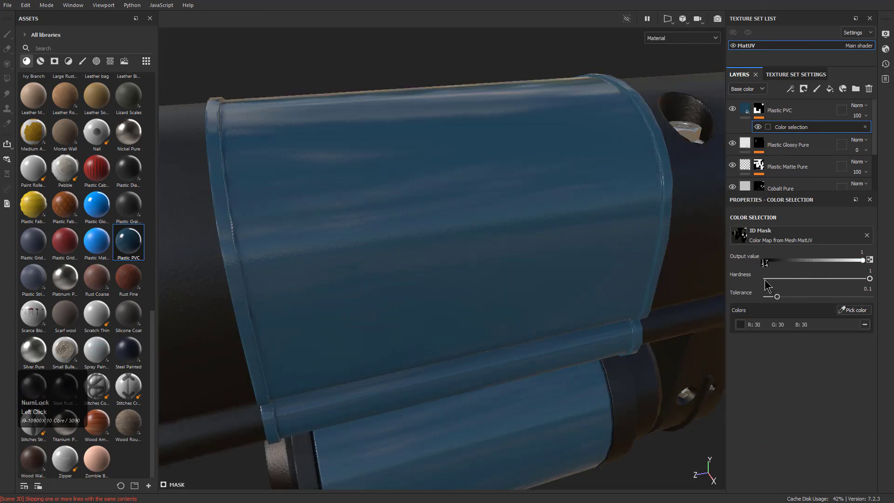
click(745, 108)
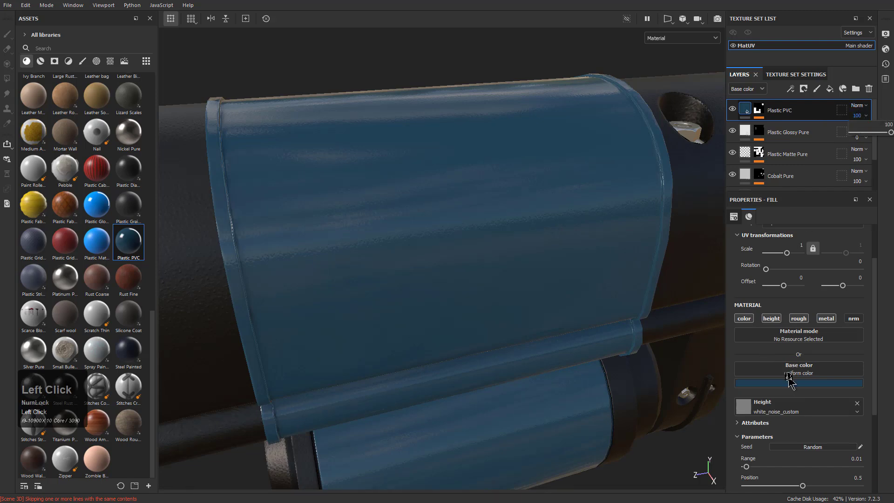
click(747, 318)
Examine the glossy finish of the housing and motor cylinder up close and on the whole piston under rotated lighting.
alt+drag(670, 309, 538, 312)
alt+middle_drag(573, 419, 583, 301)
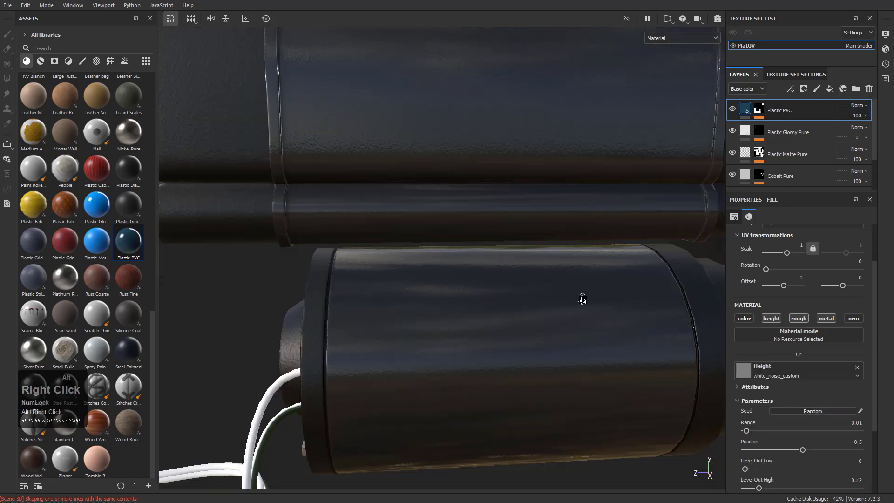
alt+right_drag(582, 300, 395, 97)
alt+drag(396, 223, 482, 261)
alt+middle_drag(483, 303, 619, 256)
alt+right_drag(619, 256, 407, 143)
alt+middle_drag(442, 128, 482, 152)
alt+right_drag(482, 153, 497, 232)
alt+drag(497, 231, 506, 236)
shift+right_drag(547, 269, 533, 247)
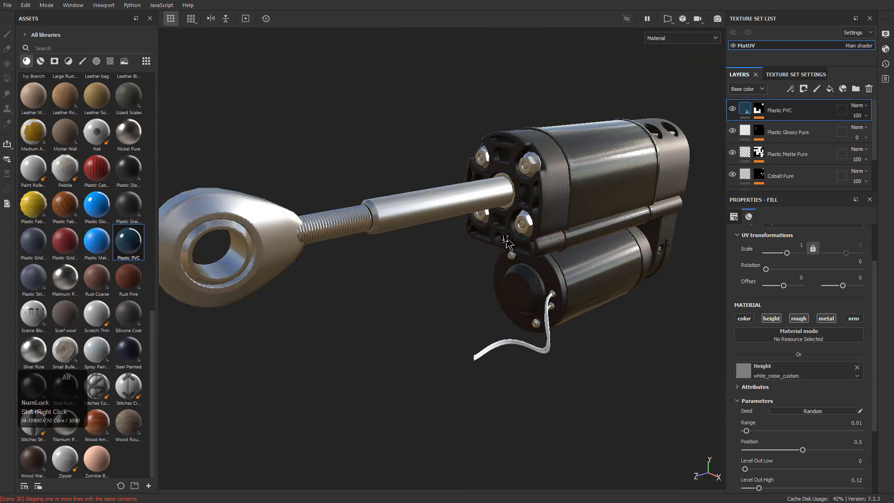
alt+drag(509, 237, 510, 257)
alt+right_drag(521, 278, 514, 268)
alt+middle_drag(514, 271, 515, 274)
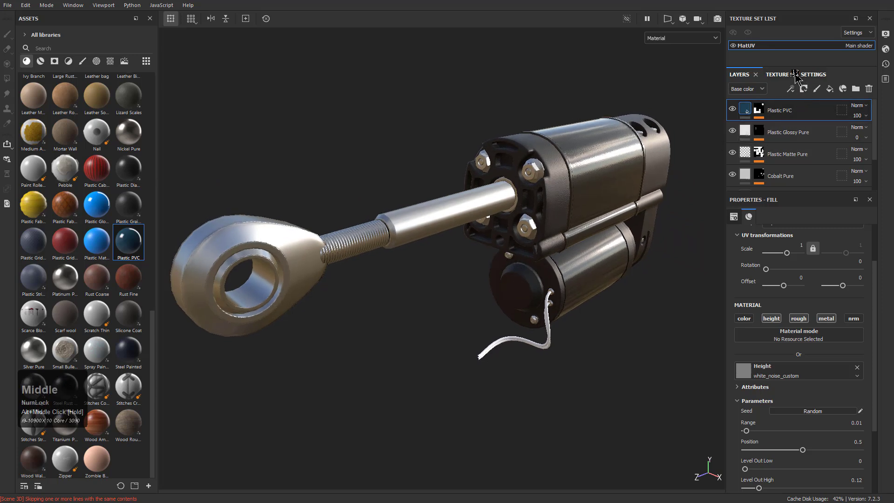
Replace the Panorama environment map with one of the Soft studio maps, rotate the lighting, and reopen the environment map choice.
click(887, 49)
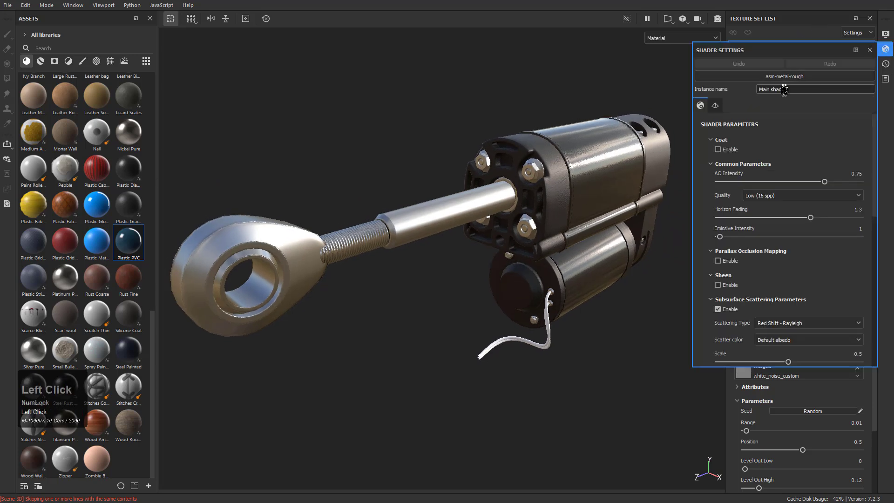
click(886, 33)
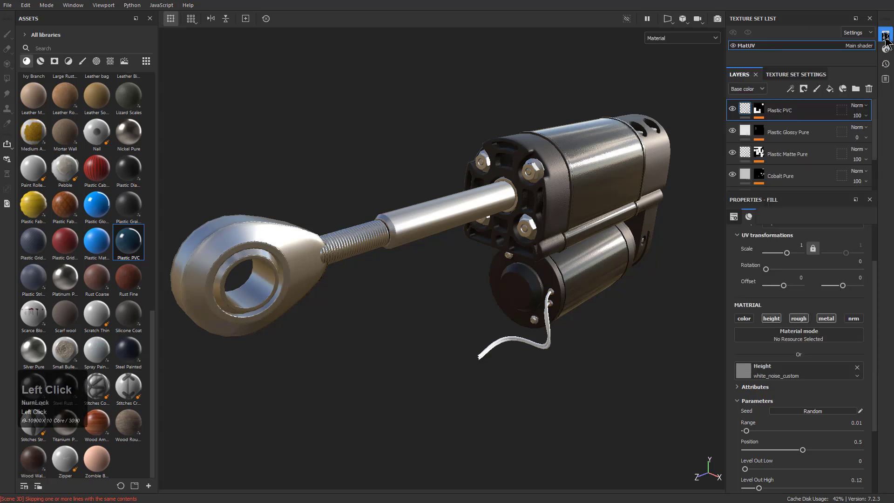
click(803, 116)
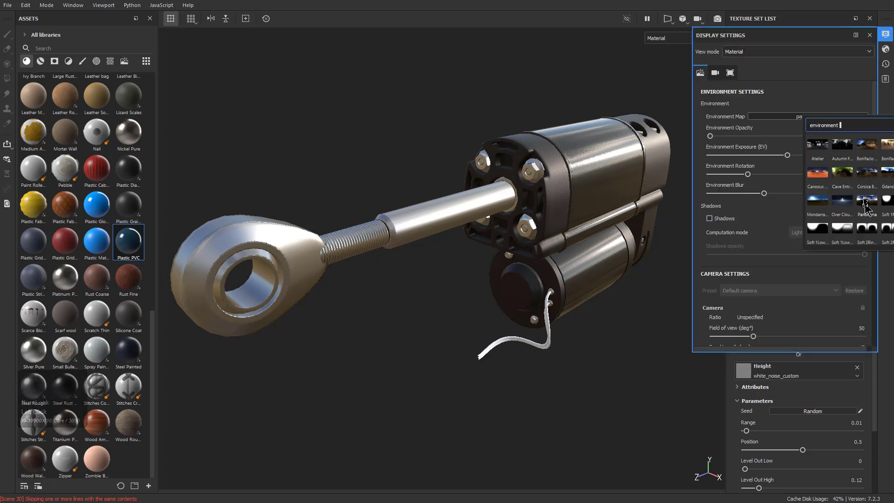
click(892, 198)
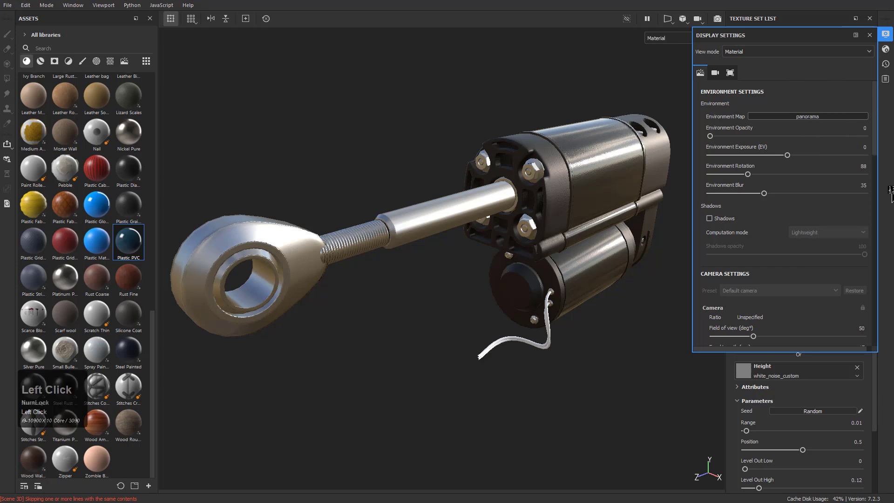
click(807, 118)
mouse_move(612, 310)
shift+right_down()
mouse_move(577, 323)
mouse_move(614, 321)
shift+right_up()
click(812, 116)
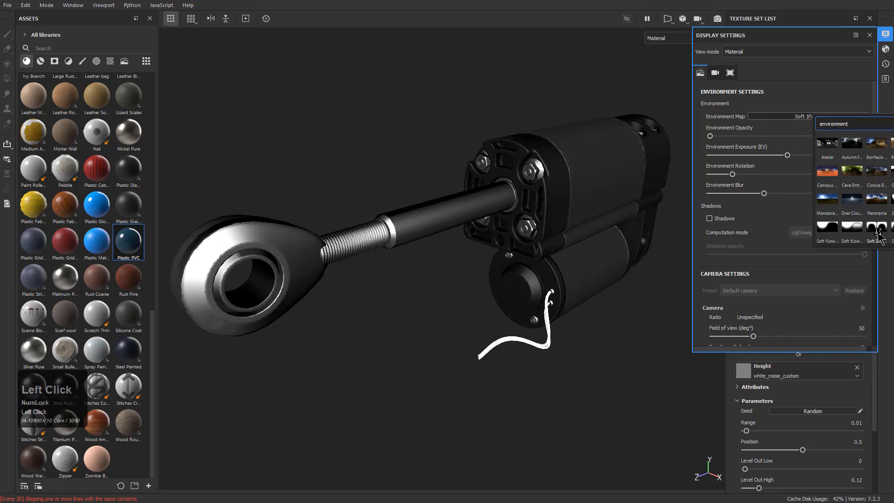
Set the environment map to Autumn Forest and rotate the environment lighting to 157.
click(828, 200)
shift+right_drag(583, 324, 591, 325)
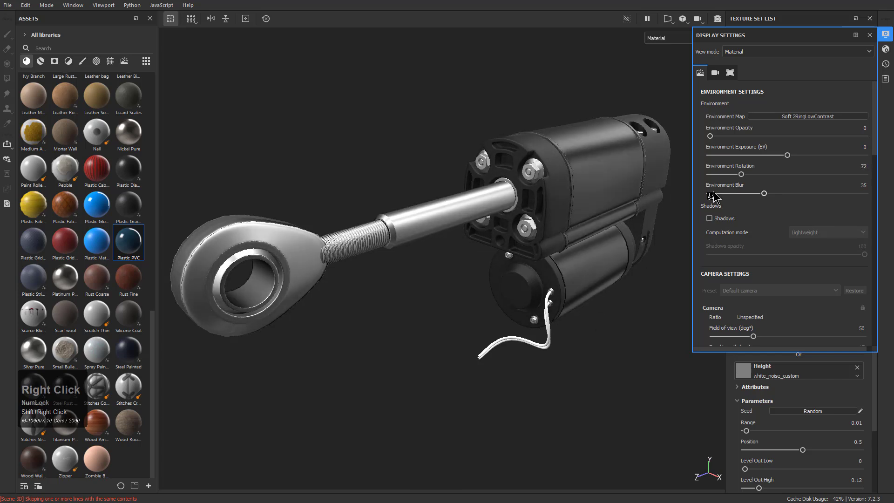
click(788, 116)
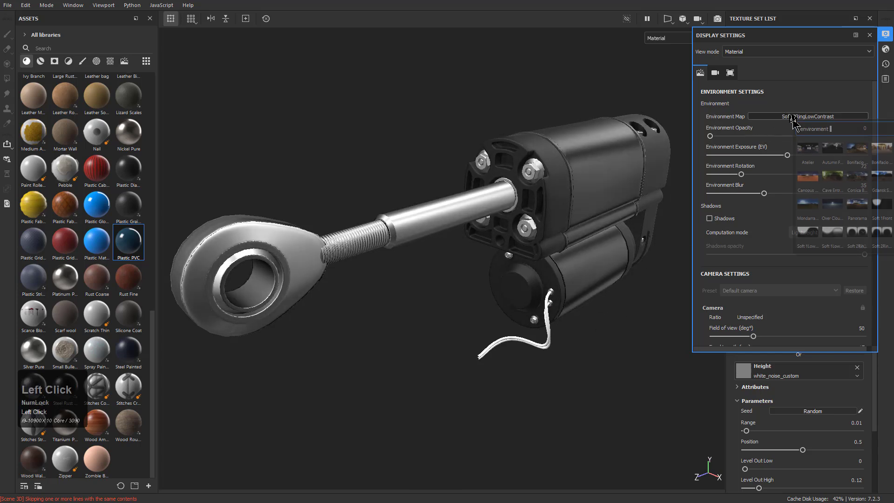
click(830, 149)
mouse_move(596, 356)
shift+right_down()
mouse_move(597, 343)
mouse_move(585, 343)
mouse_move(596, 346)
shift+right_up()
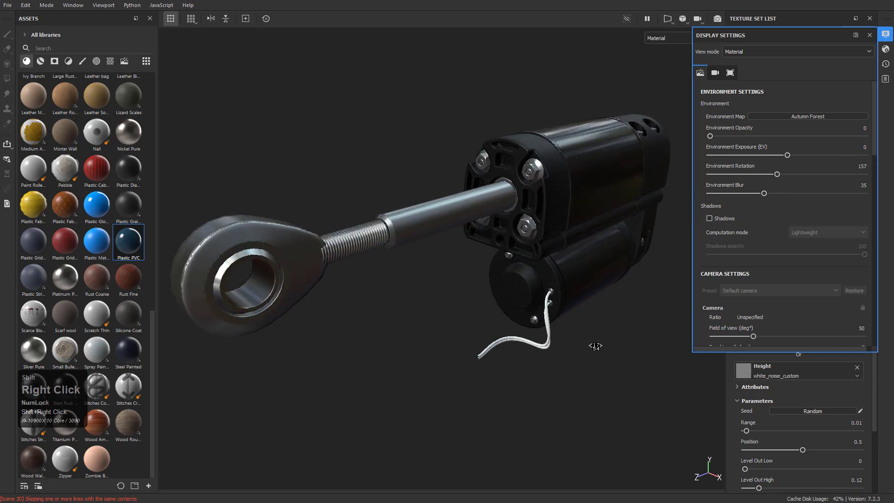
Examine the metal rod end's edges and the threaded shaft up close from several angles.
click(620, 325)
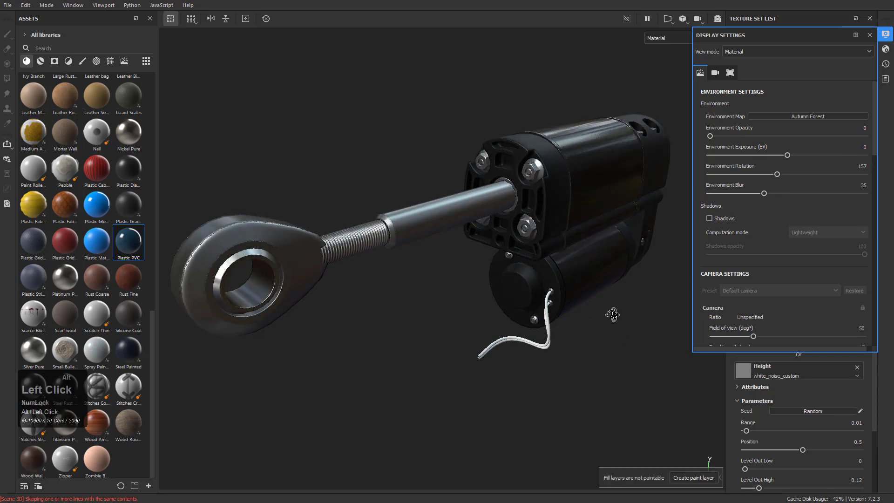
alt+drag(612, 318, 507, 273)
alt+right_drag(507, 274, 370, 255)
alt+middle_drag(370, 254, 465, 249)
alt+right_drag(465, 248, 537, 344)
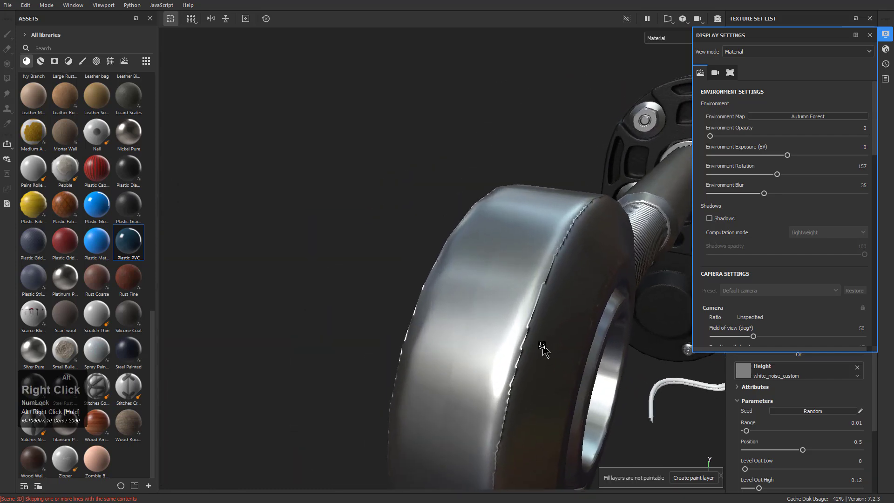
alt+drag(537, 344, 515, 328)
alt+middle_drag(515, 327, 439, 245)
alt+right_drag(439, 245, 495, 309)
alt+drag(495, 310, 471, 286)
alt+middle_drag(470, 286, 398, 291)
alt+drag(465, 214, 463, 260)
alt+middle_drag(505, 241, 390, 270)
alt+right_drag(485, 232, 499, 251)
alt+middle_drag(468, 236, 442, 279)
alt+scroll(477, 279, up, 1)
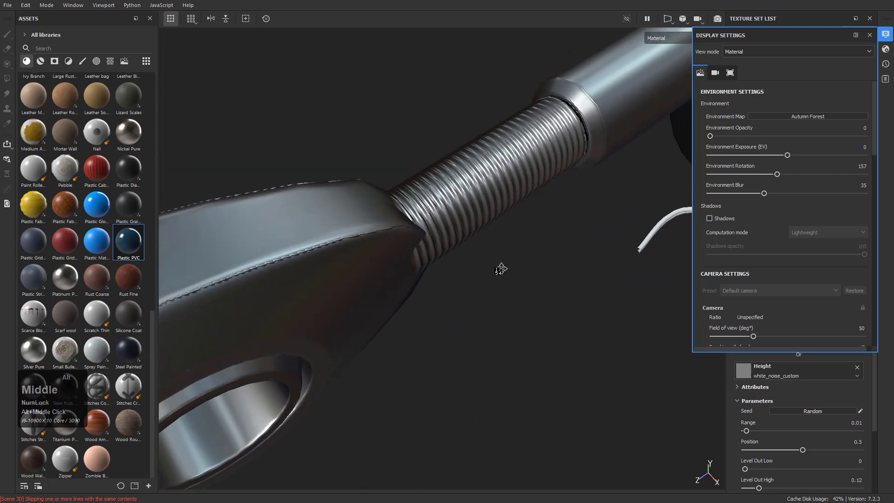
alt+right_drag(506, 272, 484, 284)
alt+middle_drag(484, 284, 419, 300)
alt+drag(420, 299, 466, 190)
Examine the end plate's bolts, the collar and the whole piston under the environment lighting, and close the display settings.
alt+right_drag(447, 266, 549, 386)
alt+right_drag(448, 206, 521, 351)
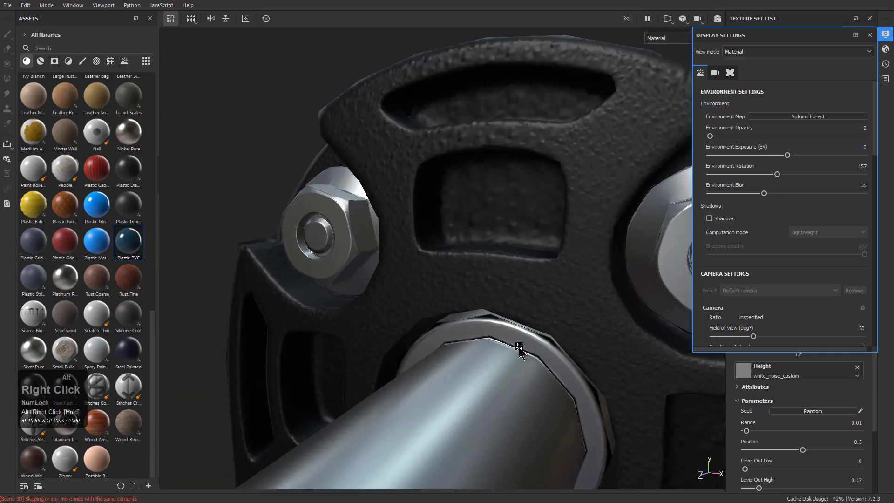
alt+drag(520, 351, 507, 360)
alt+right_drag(508, 361, 389, 156)
alt+middle_drag(373, 312, 416, 209)
alt+right_drag(416, 209, 357, 91)
alt+middle_drag(400, 284, 403, 194)
alt+right_drag(396, 317, 339, 246)
alt+middle_drag(396, 326, 421, 268)
alt+right_drag(445, 289, 352, 154)
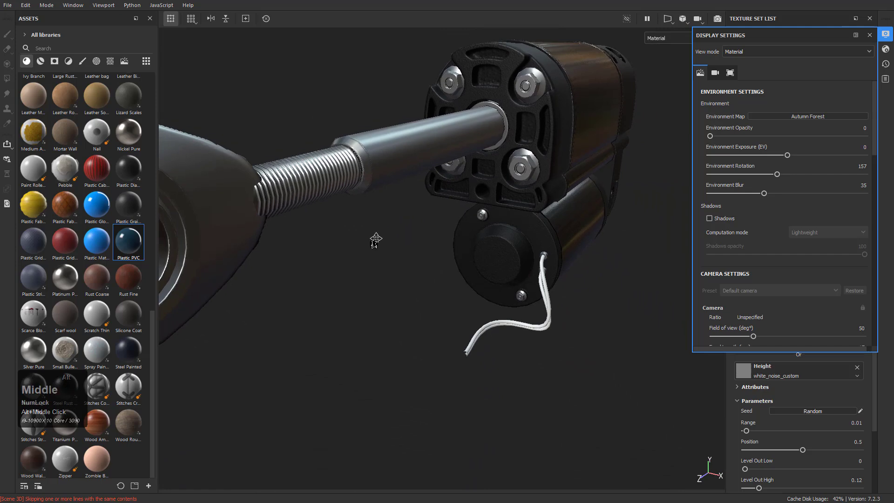
alt+middle_drag(419, 233, 466, 217)
alt+drag(466, 216, 453, 252)
alt+right_drag(453, 251, 409, 198)
alt+middle_drag(458, 207, 413, 256)
alt+drag(414, 255, 484, 252)
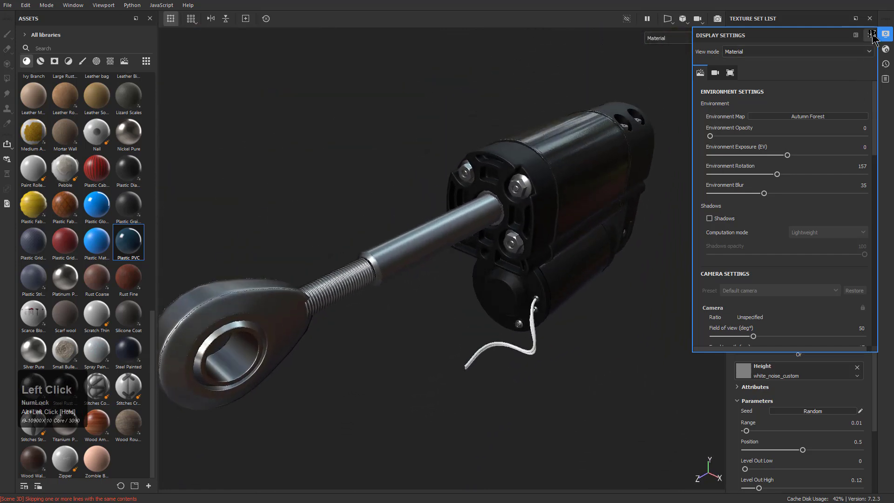
click(872, 36)
alt+middle_drag(365, 301, 427, 271)
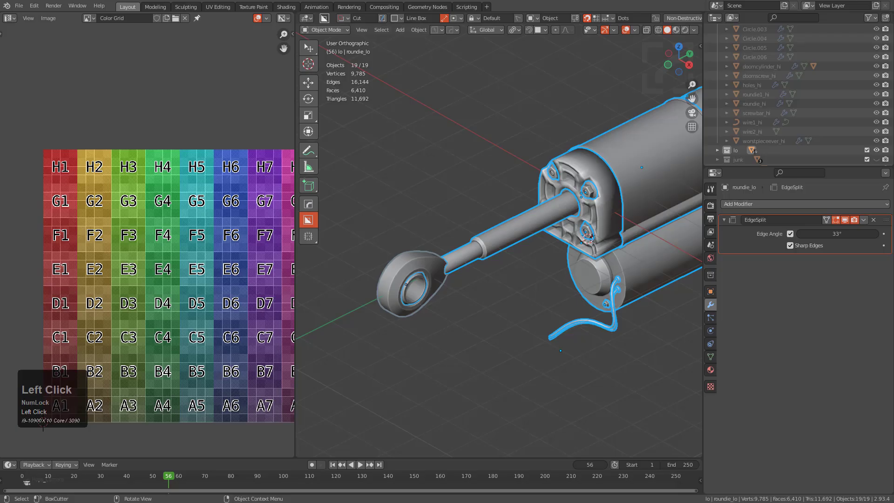
Switch to Blender, enable Auto Smooth on the rod end roundie_lo and remove its EdgeSplit modifier.
scroll(507, 215, up, 2)
click(410, 280)
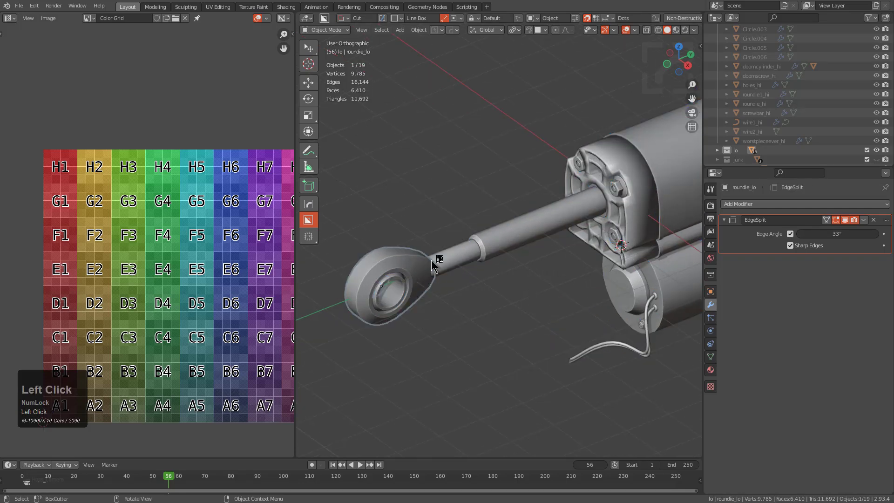
key(ctrl+grave)
click(522, 393)
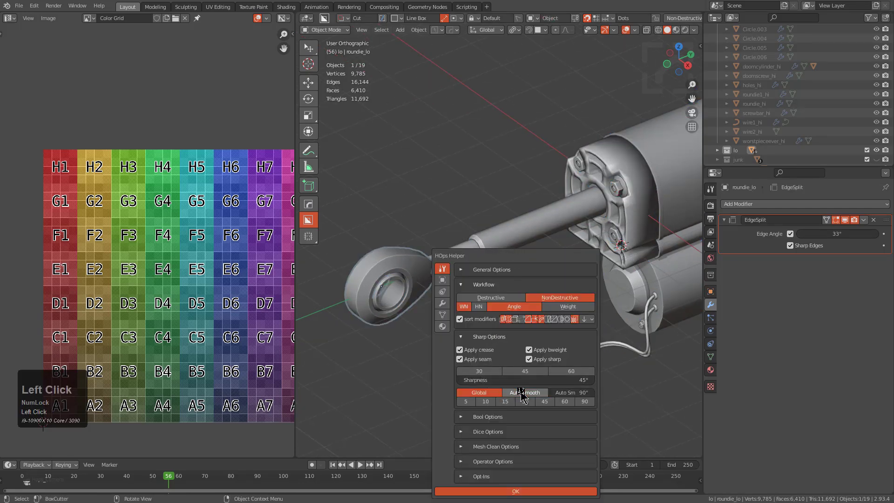
click(875, 223)
Select all the low-poly piston objects and start the Hard Ops export for them.
shift+middle_drag(586, 221, 538, 232)
scroll(512, 226, down, 2)
key(a)
key(q)
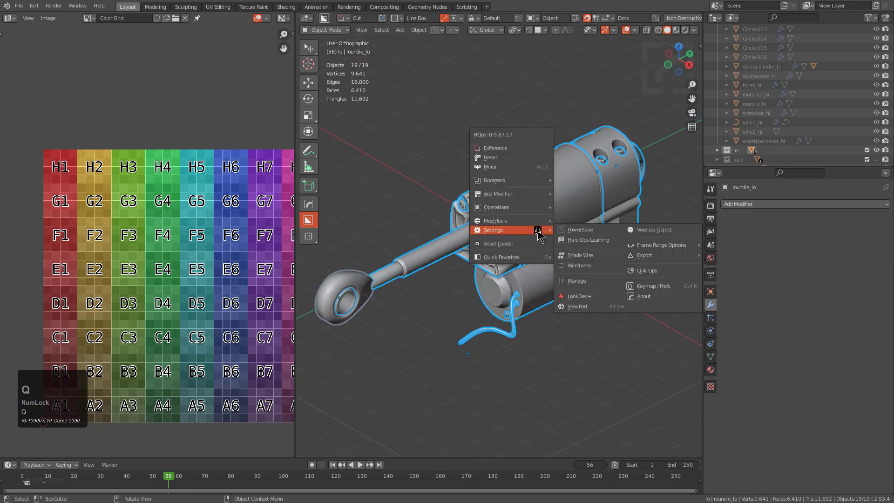
click(650, 255)
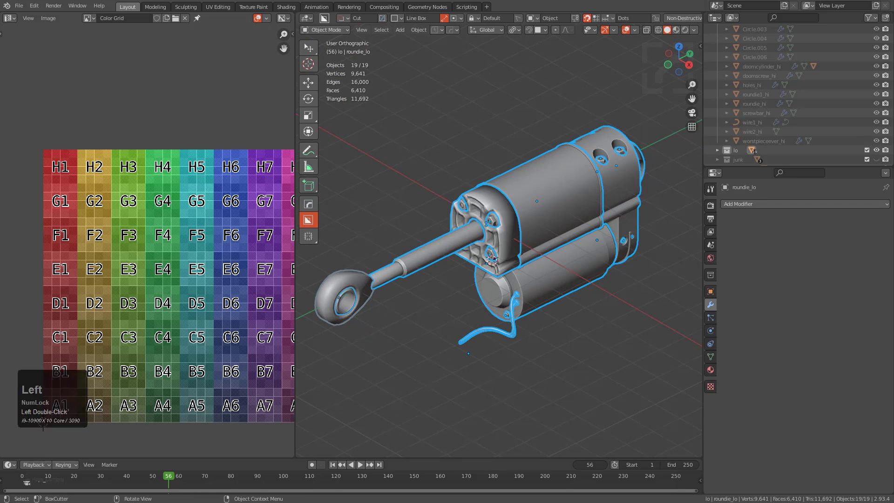
key(e)
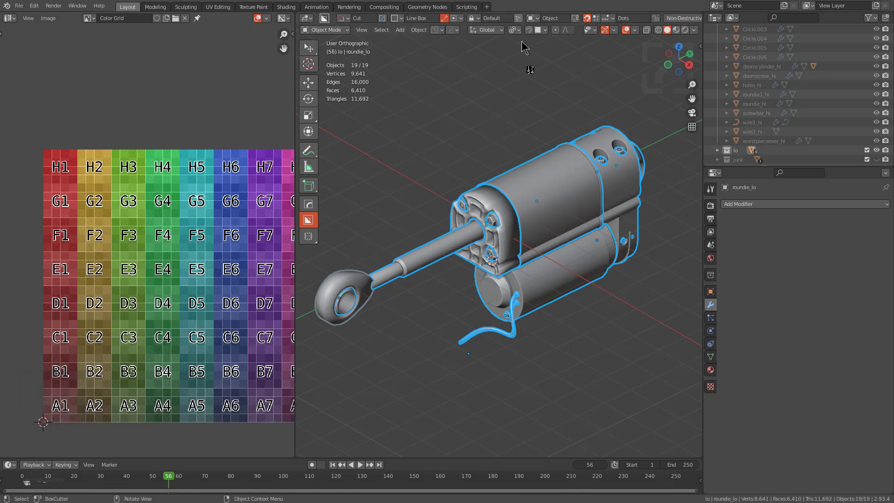
Open the recent file piston_04_3.blend.
middle_drag(538, 190, 536, 193)
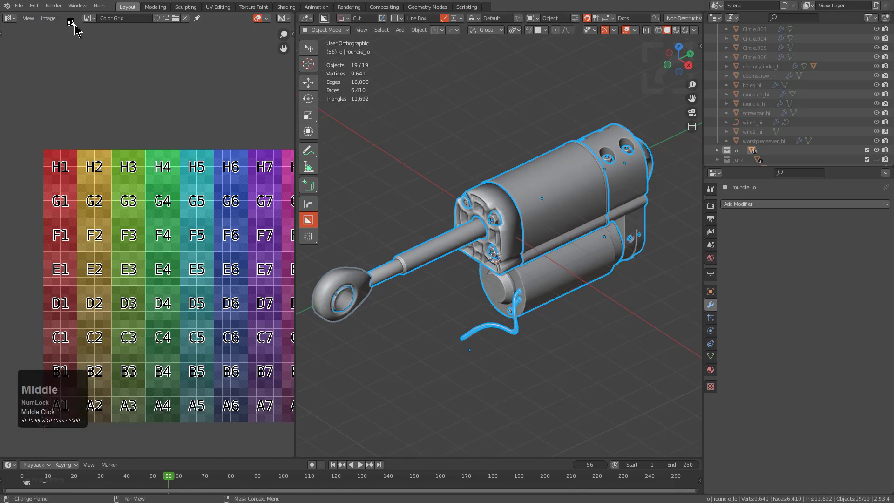
click(22, 5)
click(14, 9)
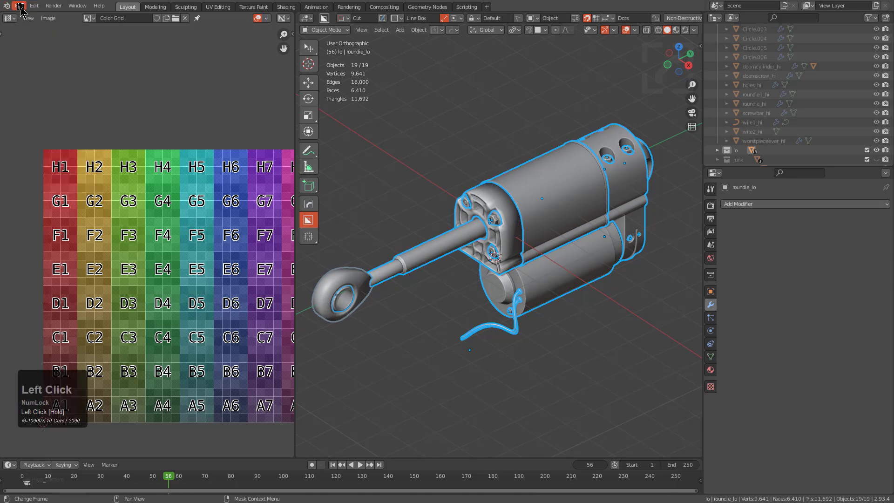
click(21, 9)
mouse_move(19, 8)
mouse_down()
mouse_move(33, 17)
mouse_move(26, 20)
mouse_up()
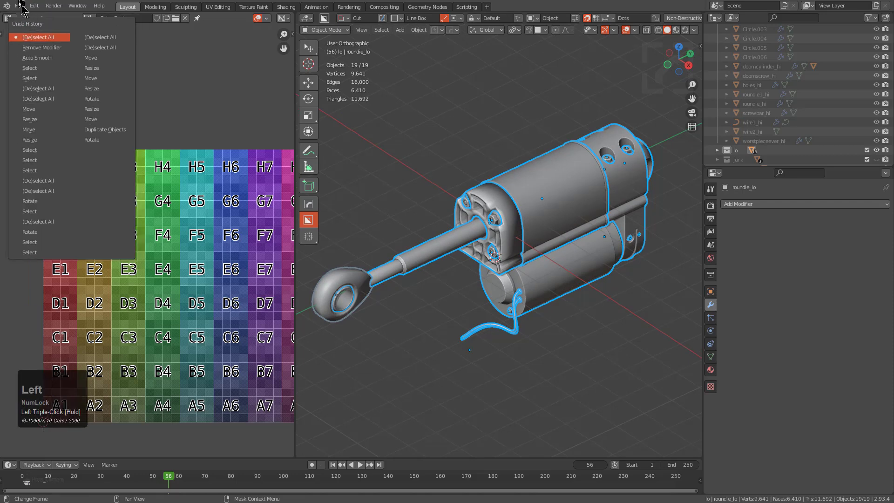
click(21, 8)
click(18, 6)
mouse_move(66, 53)
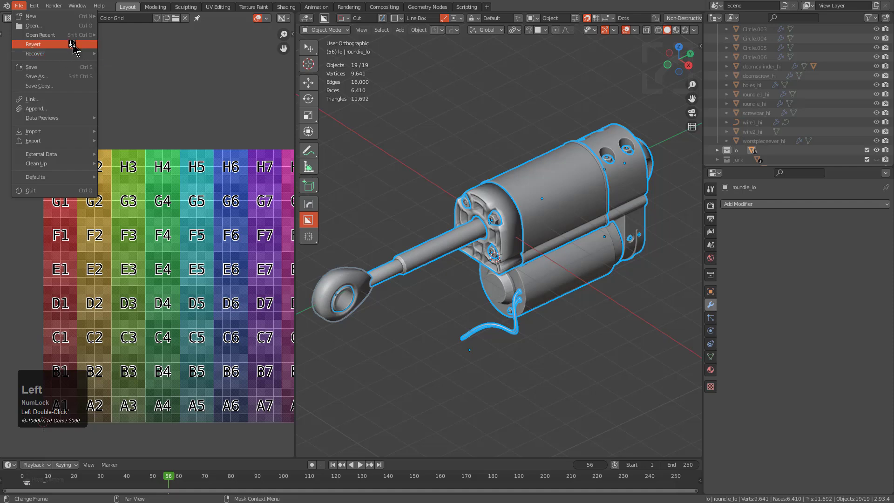
mouse_move(86, 35)
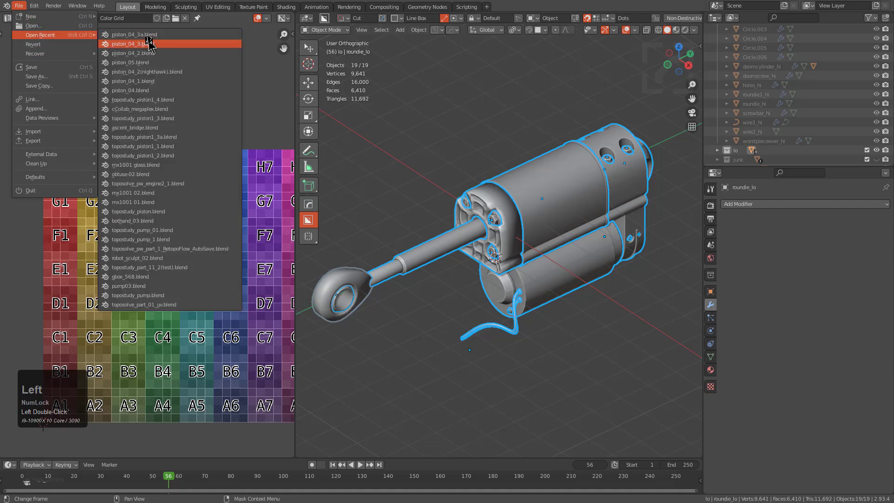
click(139, 44)
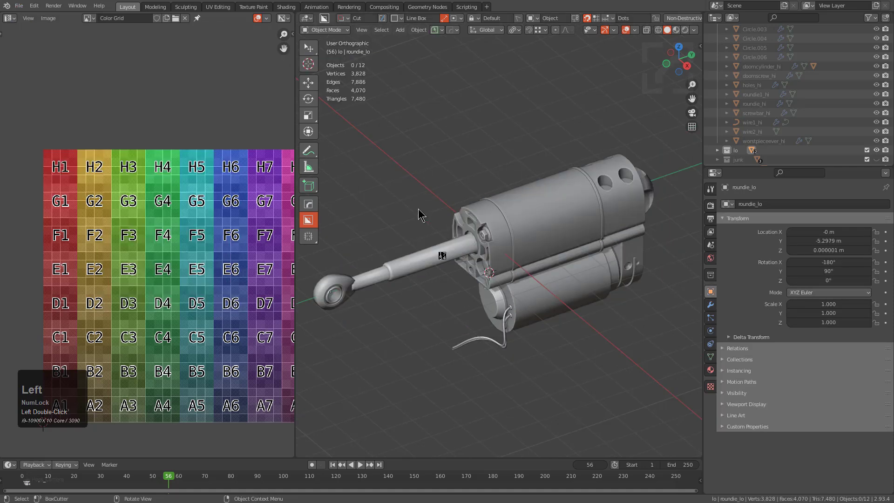
Select all the low-poly parts and inspect the shaft and rod end geometry of this piston version.
scroll(443, 256, up, 2)
key(alt+a)
scroll(443, 255, down, 1)
shift+middle_drag(442, 256, 475, 239)
key(a)
scroll(475, 240, up, 1)
shift+middle_drag(437, 275, 499, 254)
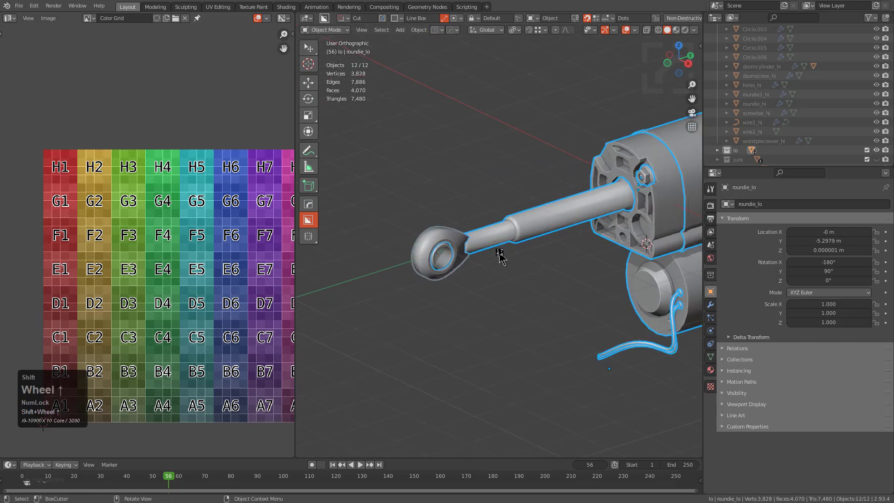
scroll(500, 254, up, 3)
alt+scroll(500, 254, up, 1)
Select only the rod end and check its shading, Auto Smooth settings and modifiers in the Hard Ops helper.
key(alt+a)
click(424, 234)
scroll(424, 233, up, 3)
shift+middle_drag(383, 232, 548, 242)
scroll(548, 241, up, 3)
scroll(456, 226, up, 2)
scroll(485, 228, down, 5)
scroll(498, 232, up, 1)
key(ctrl+grave)
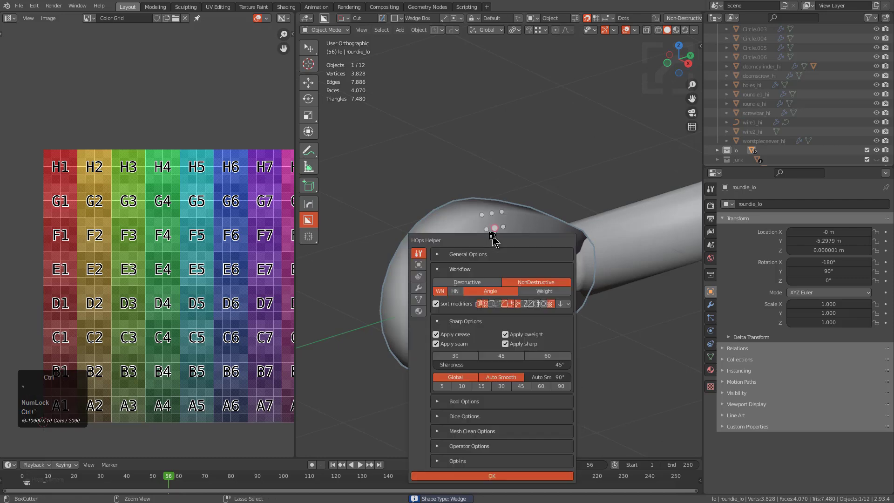
click(418, 288)
scroll(481, 278, down, 5)
shift+middle_drag(650, 272, 450, 276)
scroll(569, 239, down, 4)
shift+middle_drag(571, 237, 489, 250)
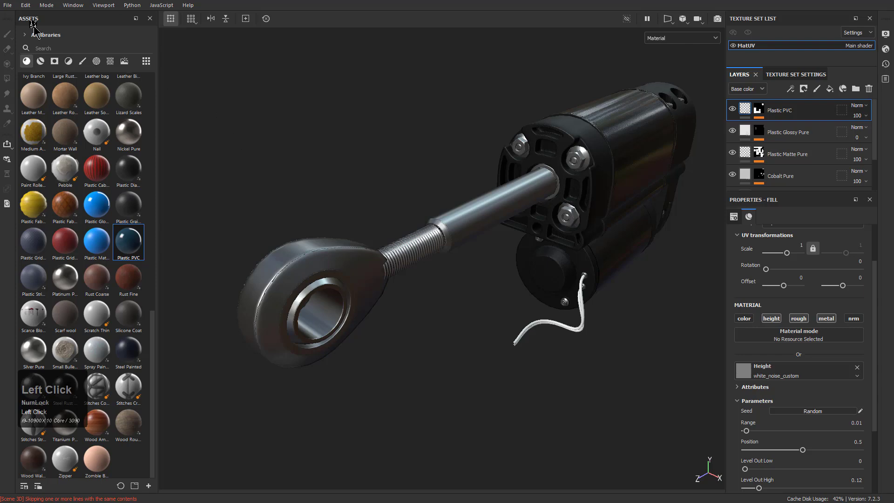
Switch to Substance Painter and replace the project mesh with piston_04_3b_lo.obj.
click(28, 5)
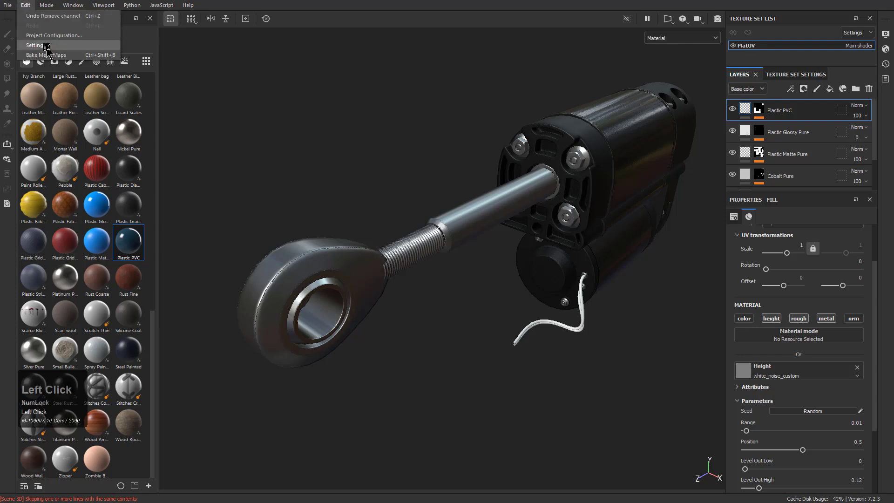
click(48, 35)
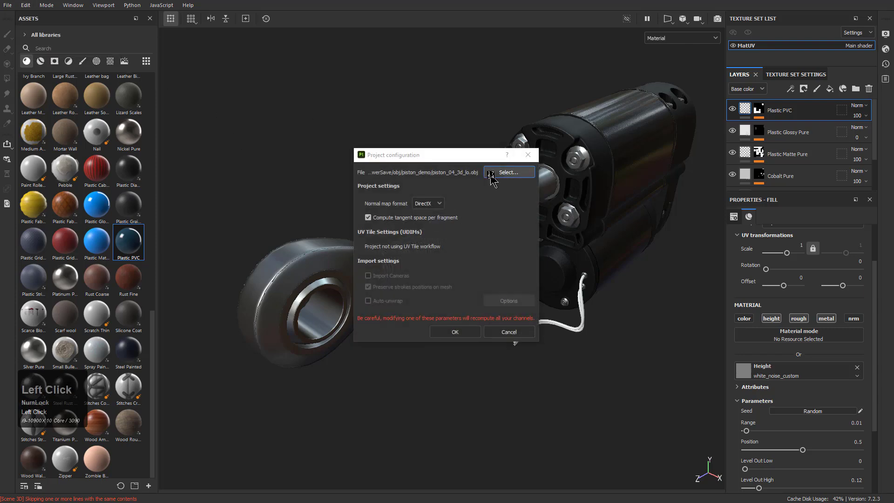
click(524, 179)
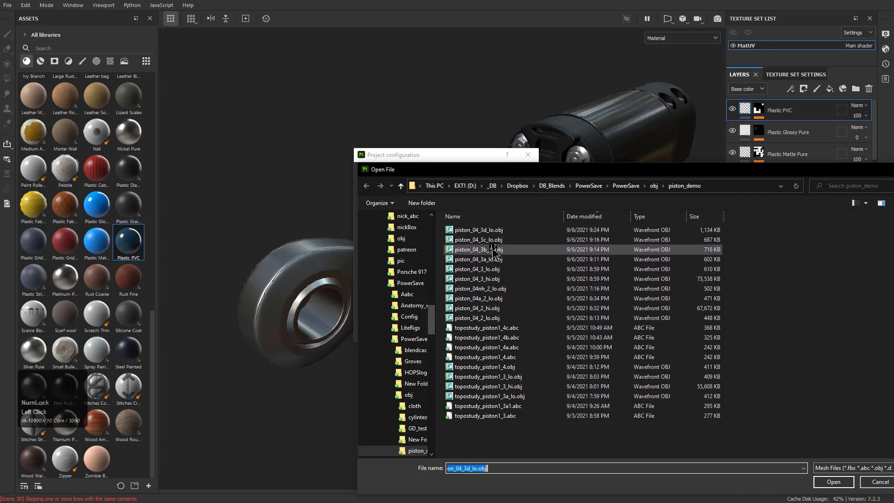
double_click(498, 250)
click(455, 331)
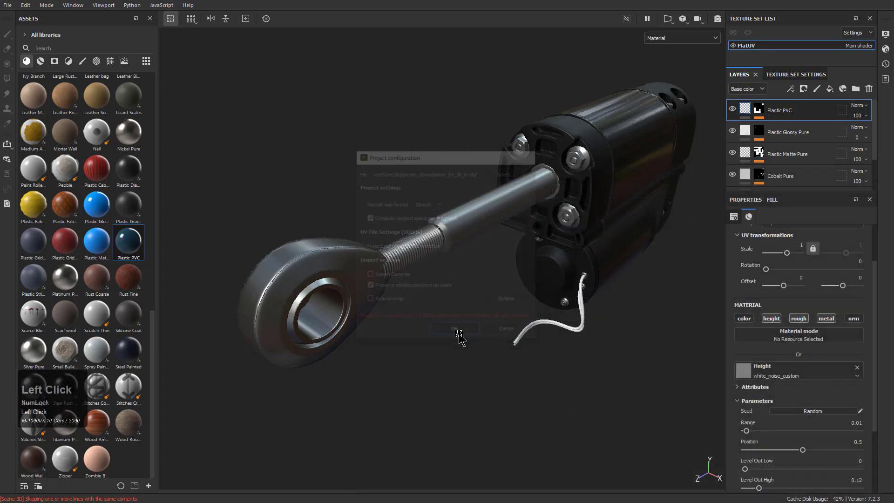
alt+drag(483, 292, 481, 299)
alt+right_drag(481, 299, 518, 352)
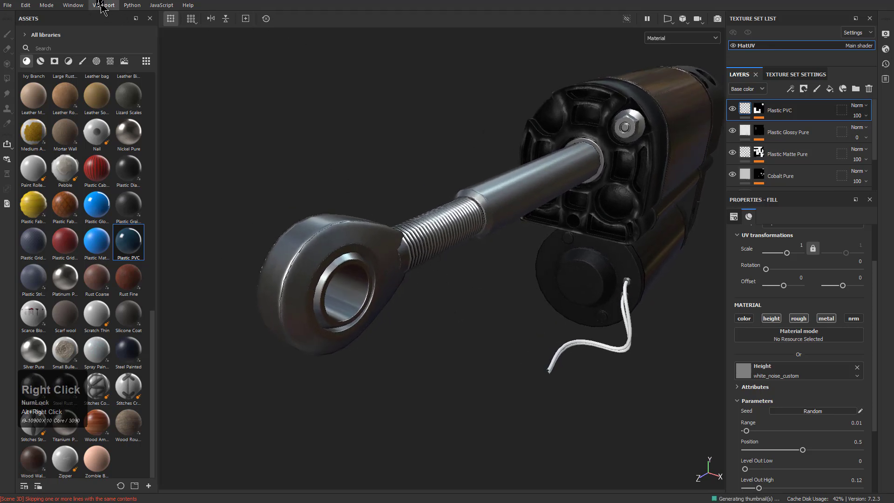
Replace the project mesh with piston_04_3a_lo.obj in the project configuration and view the rod from another angle.
click(74, 6)
mouse_move(46, 6)
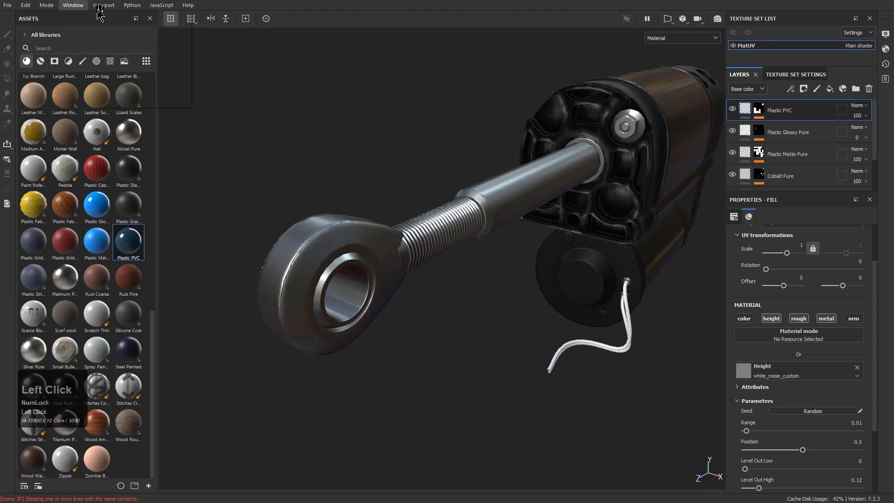
mouse_move(132, 7)
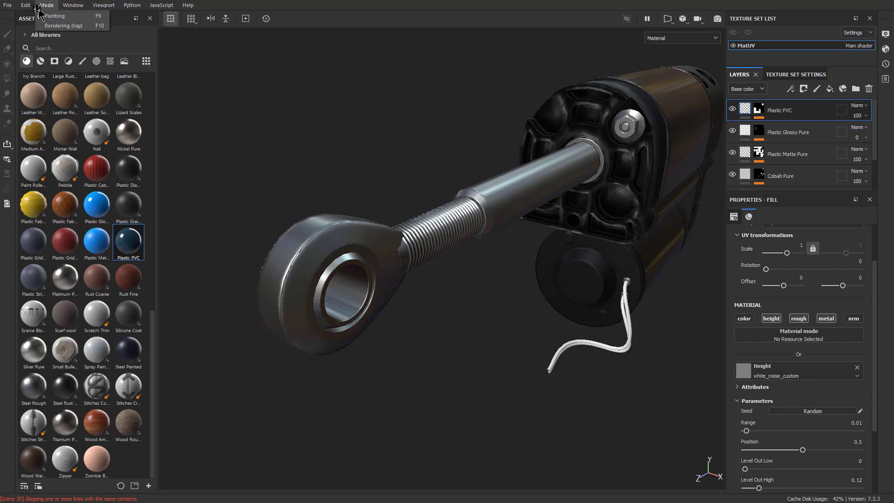
click(36, 36)
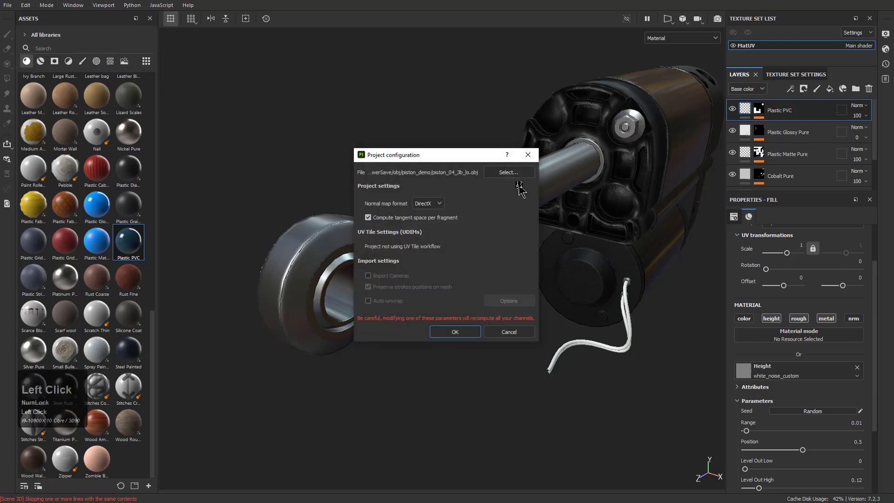
click(510, 174)
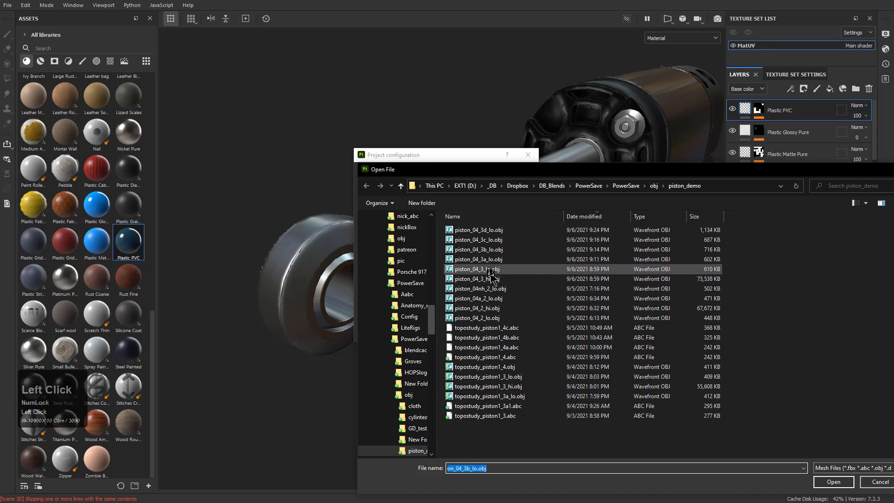
double_click(492, 265)
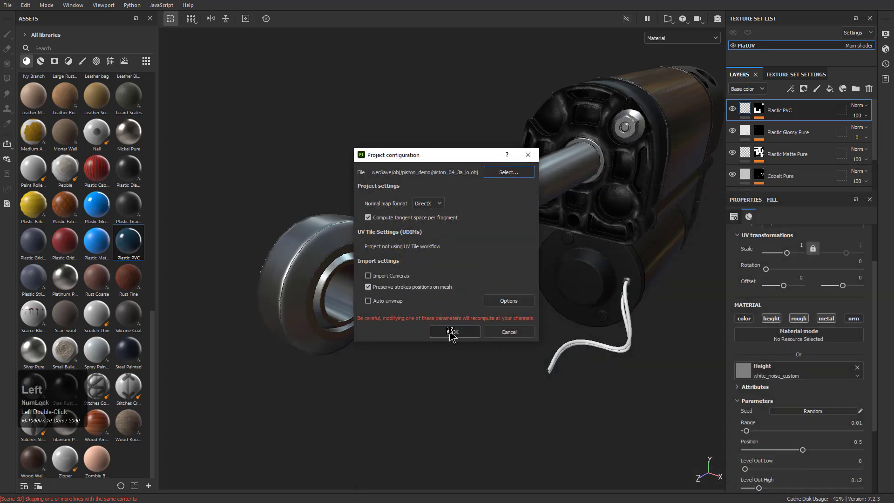
click(452, 332)
alt+drag(449, 334, 489, 256)
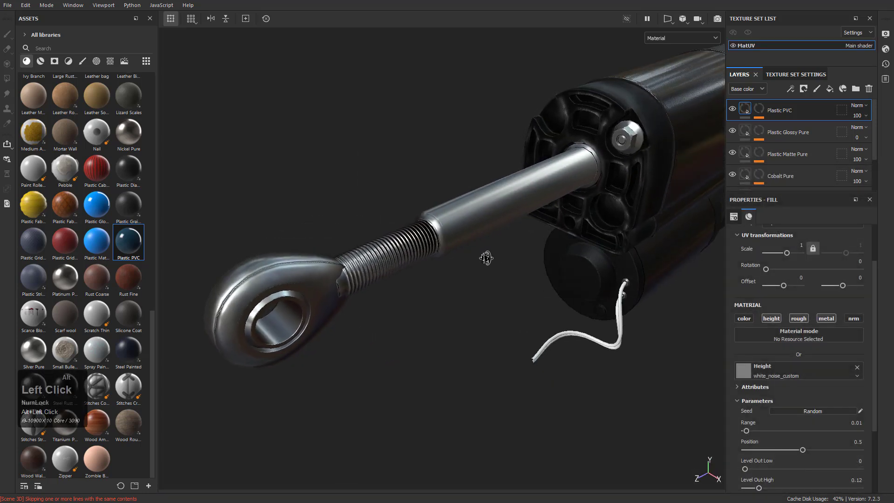
Bake all seven mesh maps for MatUV at 2048 with the currently loaded low-poly mesh.
alt+right_drag(489, 255, 459, 208)
alt+middle_drag(582, 226, 493, 231)
alt+right_drag(493, 231, 497, 256)
alt+drag(497, 256, 579, 185)
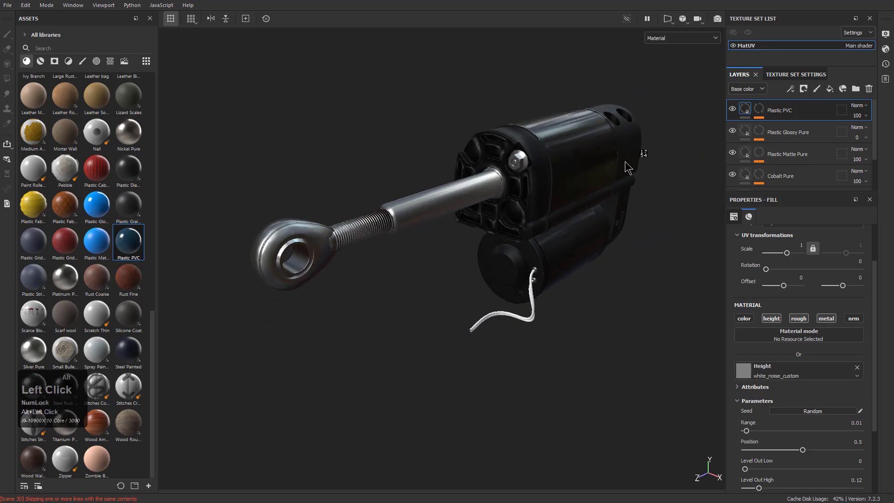
click(784, 74)
scroll(827, 133, up, 2)
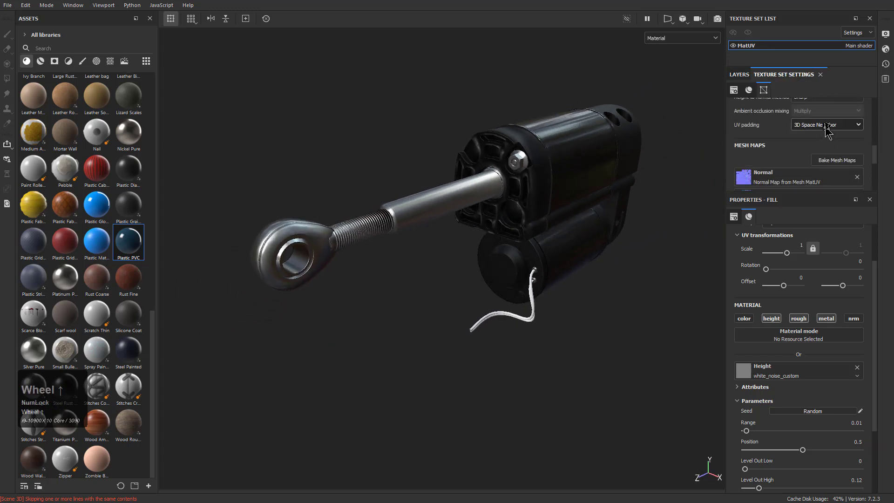
click(841, 159)
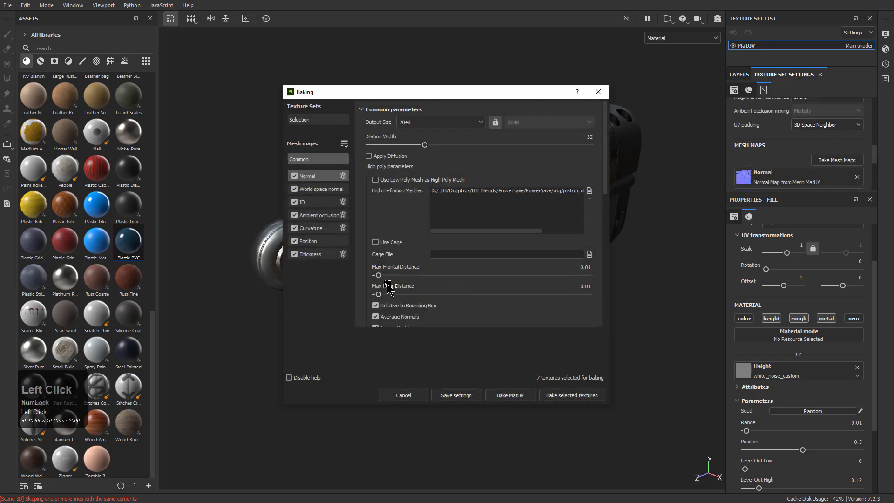
click(566, 395)
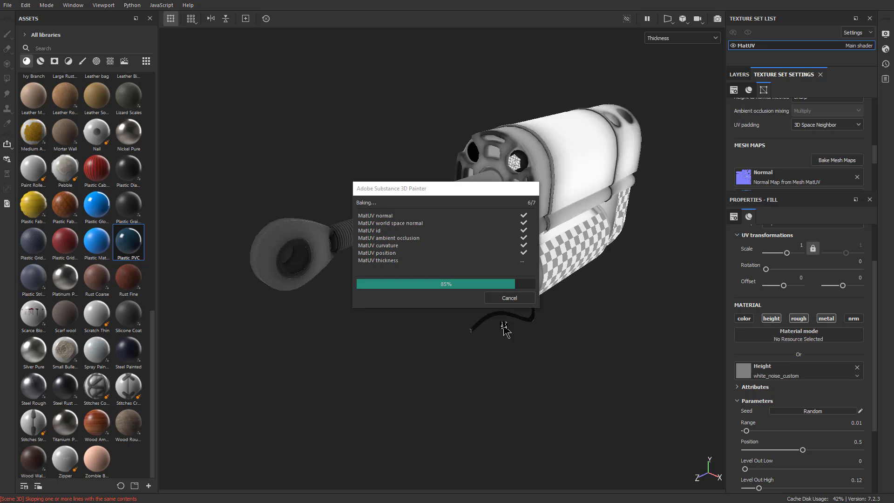
click(497, 298)
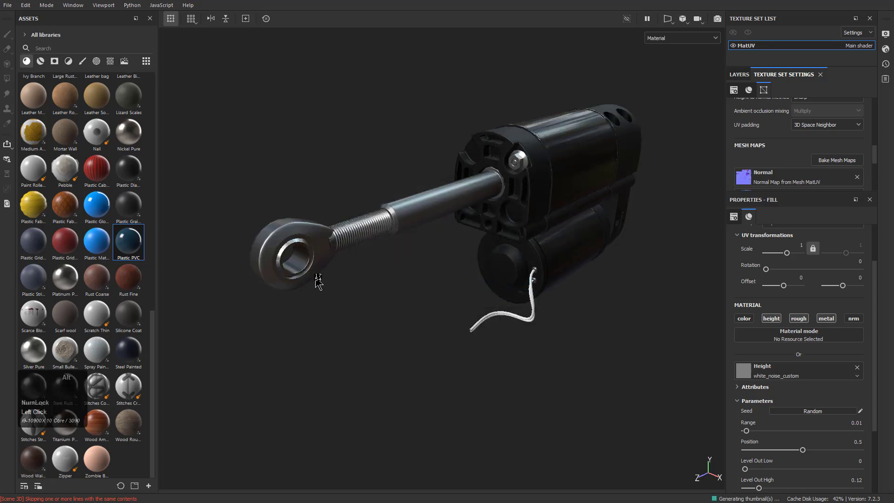
Examine the freshly baked rod end, its bore and the threaded shaft up close from several angles.
alt+drag(312, 277, 418, 331)
alt+right_drag(417, 331, 612, 396)
alt+right_drag(345, 181, 531, 296)
alt+drag(531, 296, 437, 257)
alt+middle_drag(549, 302, 451, 301)
alt+drag(373, 268, 259, 224)
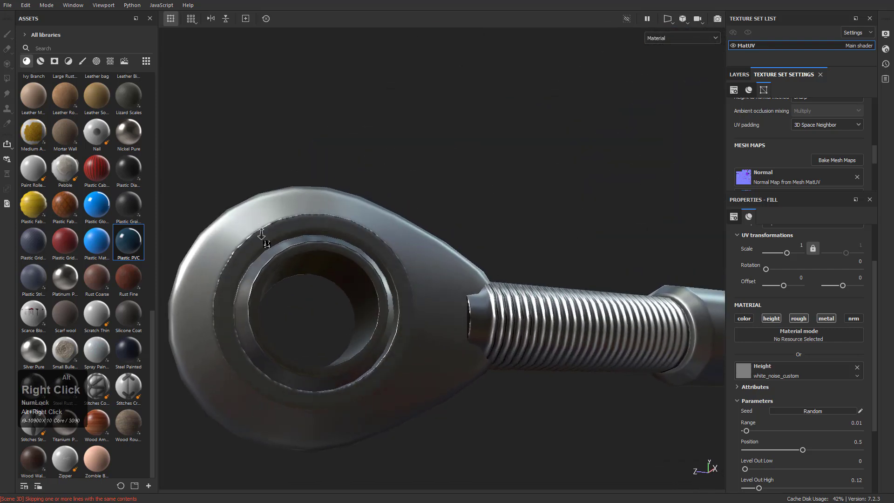
alt+right_drag(259, 224, 303, 289)
mouse_move(304, 289)
alt+mouse_down()
mouse_move(329, 259)
mouse_move(283, 285)
mouse_move(319, 286)
alt+mouse_up()
alt+middle_drag(319, 287, 405, 253)
alt+drag(405, 254, 450, 403)
alt+middle_drag(449, 403, 480, 351)
alt+right_drag(480, 351, 424, 235)
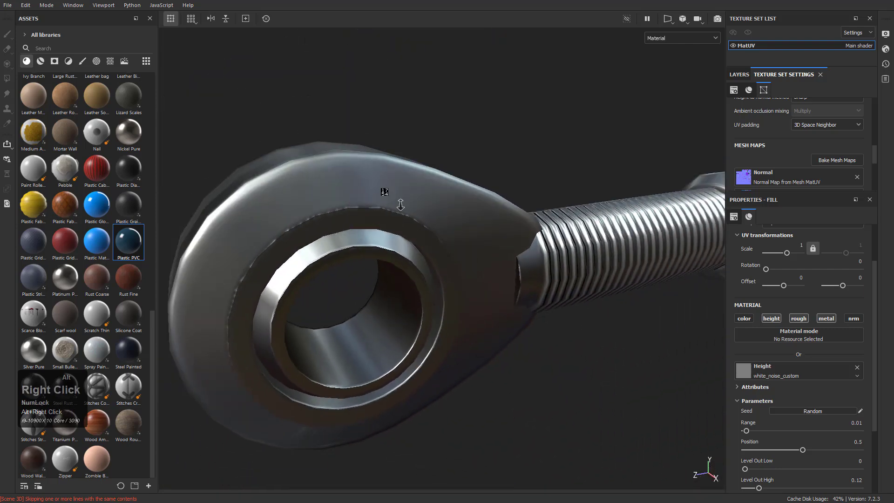
alt+middle_drag(423, 236, 343, 243)
alt+right_drag(343, 244, 409, 163)
alt+scroll(449, 274, up, 3)
alt+middle_drag(385, 289, 577, 264)
alt+right_drag(577, 264, 535, 195)
alt+middle_drag(535, 196, 372, 268)
alt+drag(373, 268, 507, 293)
alt+right_drag(508, 293, 445, 152)
alt+middle_drag(652, 349, 521, 321)
alt+right_drag(522, 321, 455, 285)
alt+middle_drag(454, 285, 473, 298)
alt+drag(472, 298, 433, 273)
alt+middle_drag(433, 273, 431, 259)
alt+right_drag(430, 259, 356, 284)
alt+drag(353, 279, 247, 285)
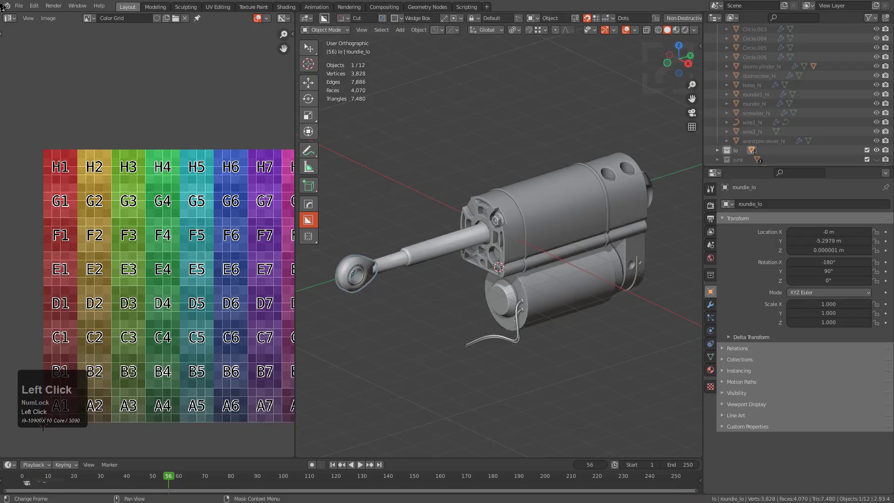
Switch to Blender, open the recent file piston_04_3a.blend and deselect all objects.
click(18, 6)
mouse_move(66, 37)
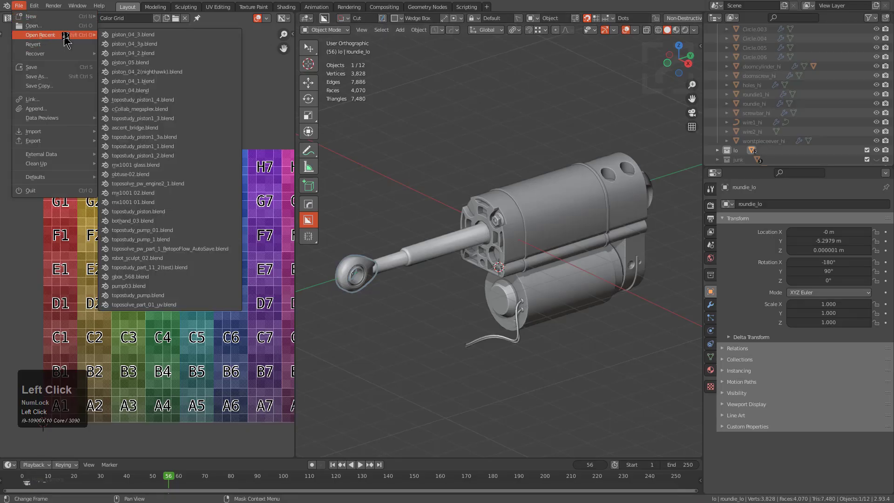
click(114, 44)
middle_drag(391, 250, 487, 262)
key(alt+a)
scroll(530, 235, down, 1)
scroll(568, 246, down, 1)
middle_drag(568, 246, 555, 268)
shift+middle_drag(554, 269, 537, 238)
scroll(592, 281, up, 1)
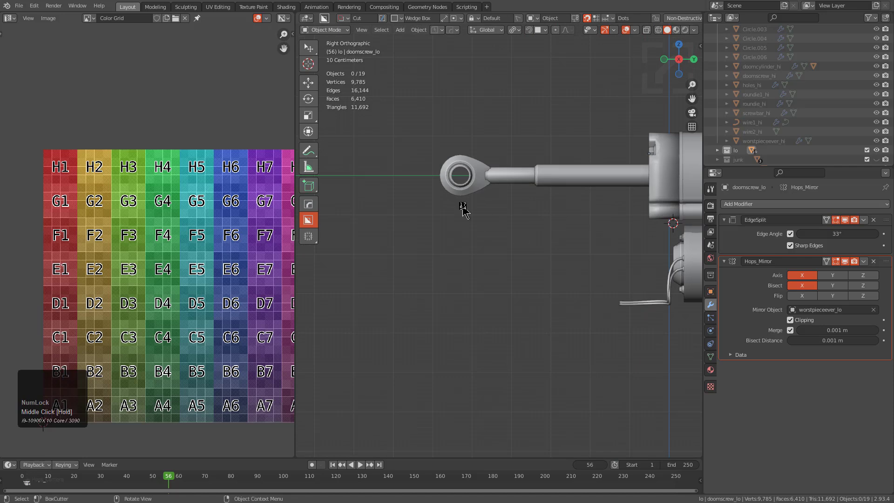
Select the rod end with its inner ring, enlarge it slightly and move it about 0.14 m outward along global Y.
shift+middle_drag(462, 209, 506, 298)
scroll(506, 298, up, 5)
click(529, 278)
scroll(526, 251, up, 3)
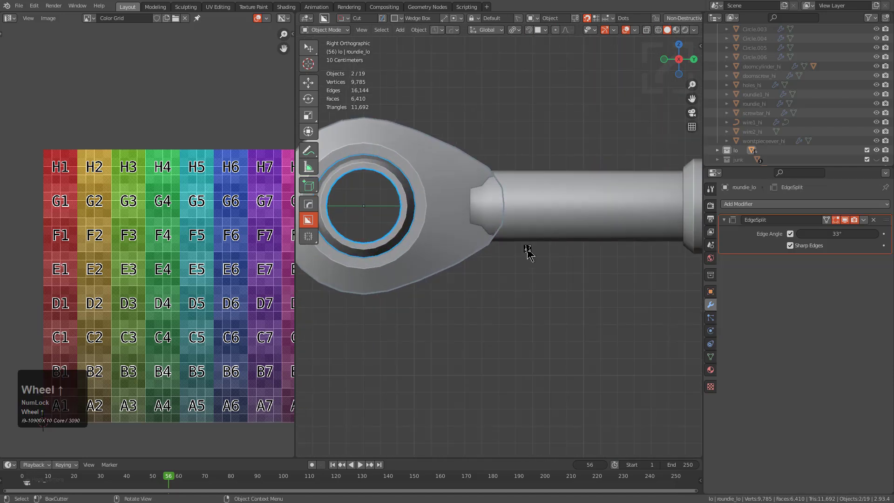
key(s)
click(550, 255)
key(g)
key(x)
key(y)
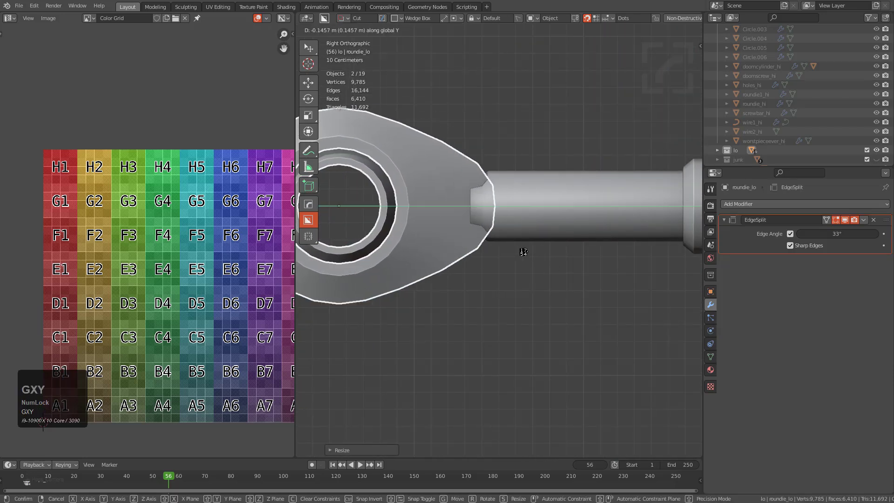
click(527, 250)
Enlarge the rod end a little more, nudge it outward along global Y and clear the selection.
key(s)
click(534, 245)
key(g)
key(x)
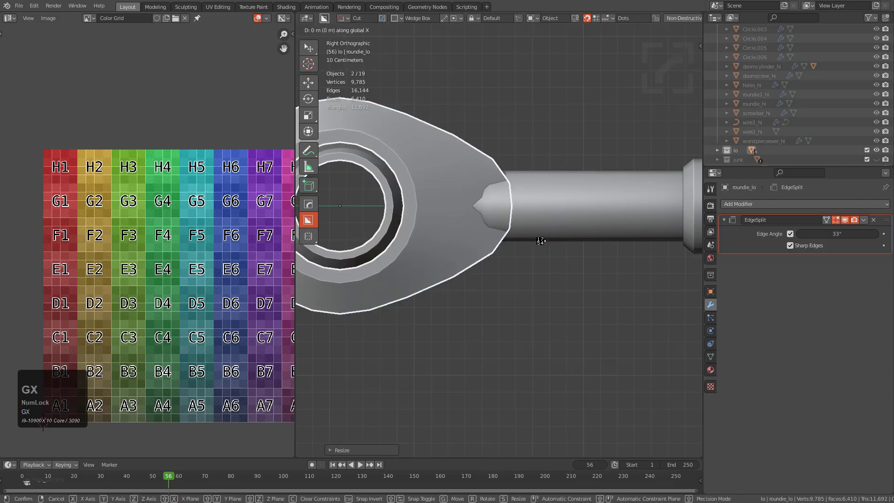
key(y)
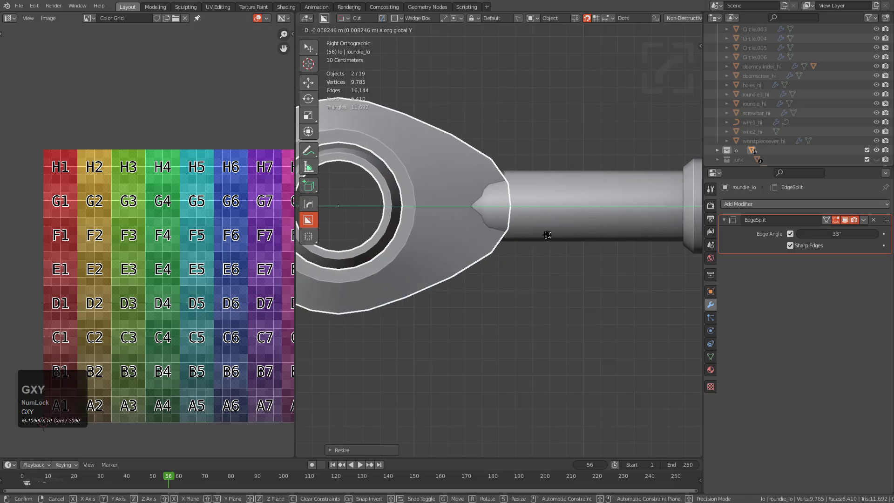
click(537, 235)
middle_drag(538, 236, 629, 329)
key(alt+a)
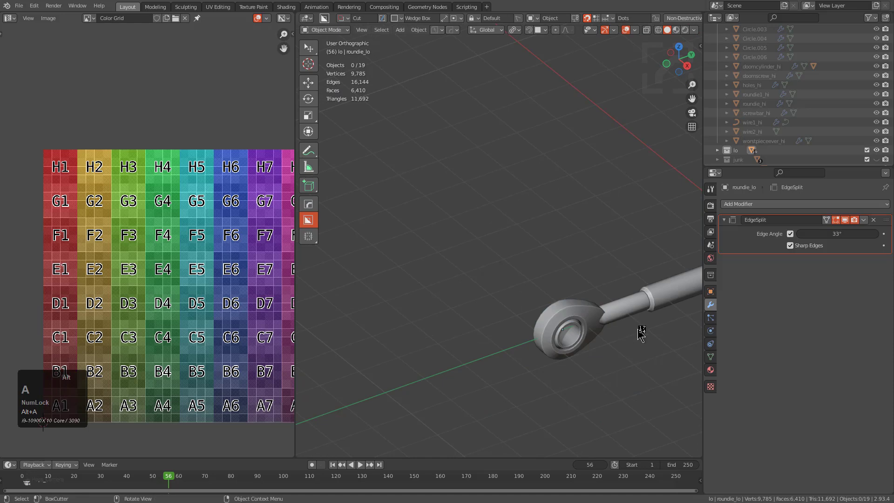
Save the blend file, select all low-poly objects and export them through Hard Ops as piston_04_3d_lo.obj.
scroll(606, 298, down, 3)
scroll(531, 254, up, 2)
scroll(530, 251, up, 1)
key(ctrl+s)
mouse_move(527, 253)
shift+middle_down()
mouse_move(516, 260)
mouse_move(528, 252)
shift+middle_up()
key(a)
key(q)
mouse_move(529, 258)
click(650, 277)
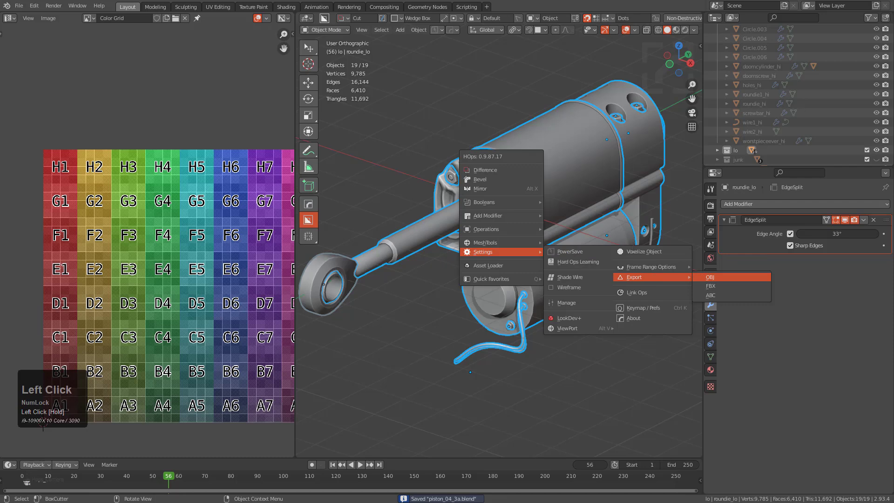
click(711, 277)
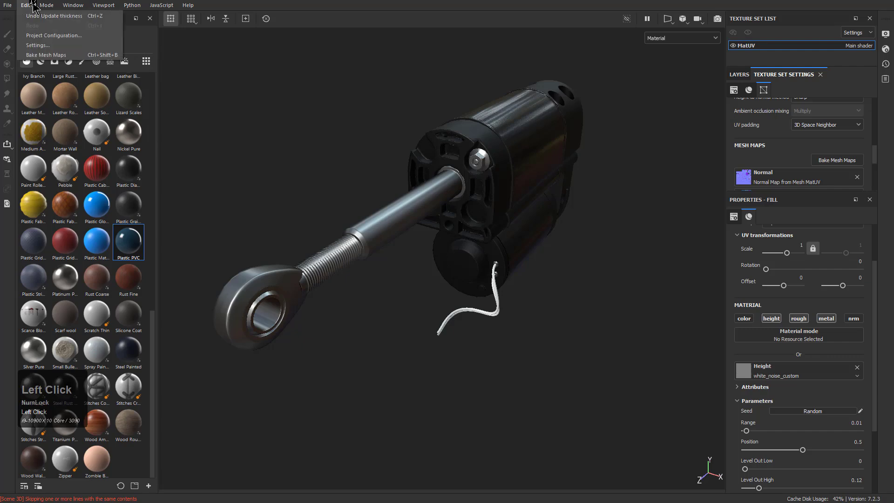
Switch to Substance Painter and replace the project mesh with piston_04_3d_lo.obj in the project configuration.
mouse_move(25, 5)
click(47, 36)
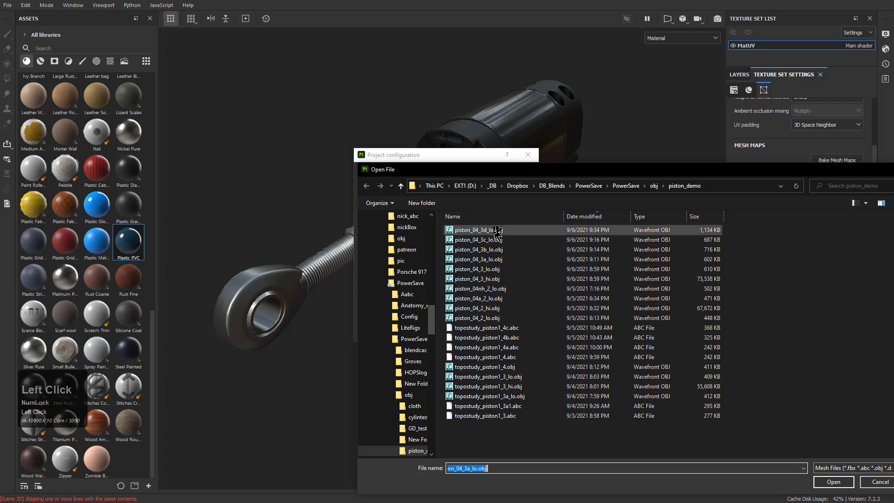
click(500, 230)
double_click(501, 230)
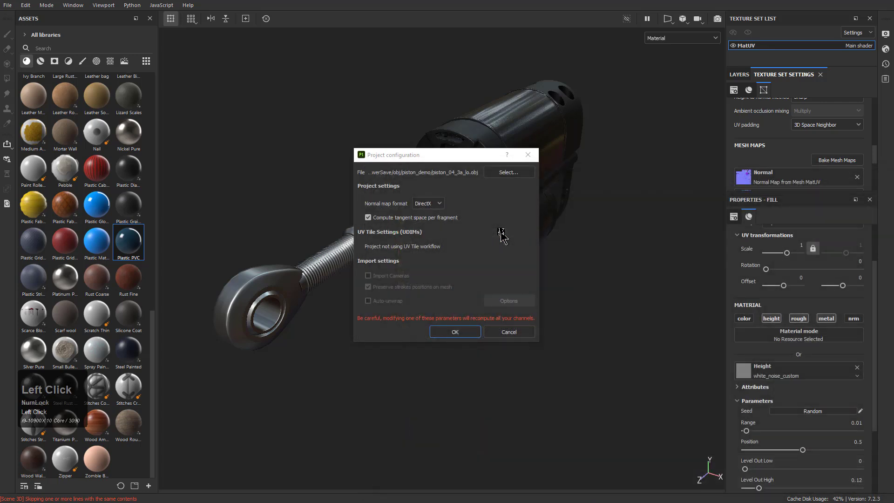
click(458, 332)
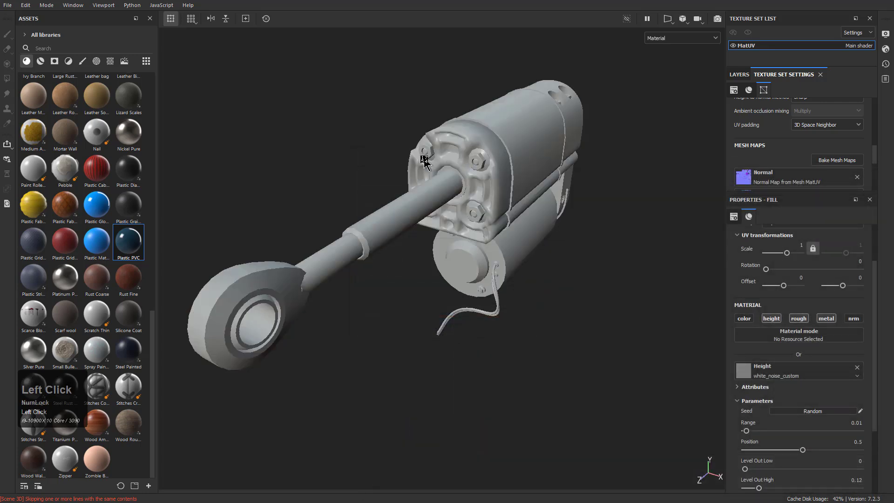
alt+right_drag(533, 186, 454, 124)
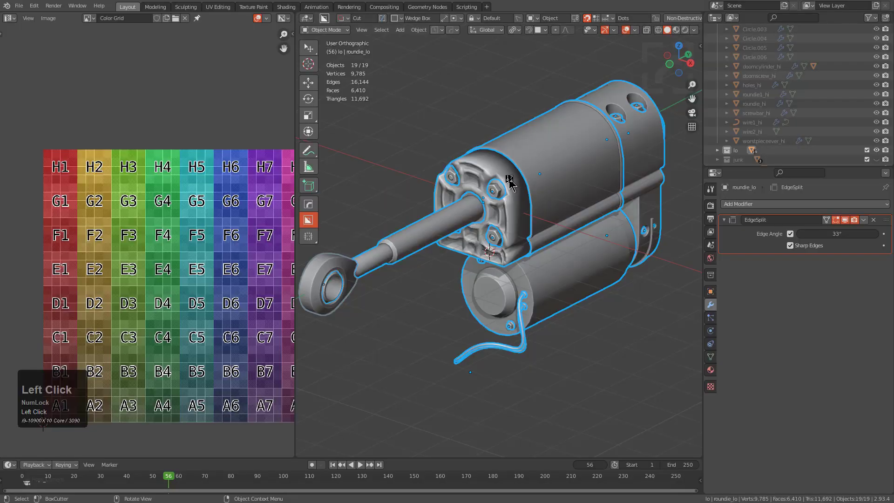
Switch to Blender, try Auto Smooth on the end-cap object worstpieceever_lo in the Hard Ops helper, and undo it.
middle_drag(510, 181, 538, 155)
key(alt+a)
scroll(544, 142, up, 4)
click(544, 142)
scroll(537, 155, up, 3)
key(ctrl+grave)
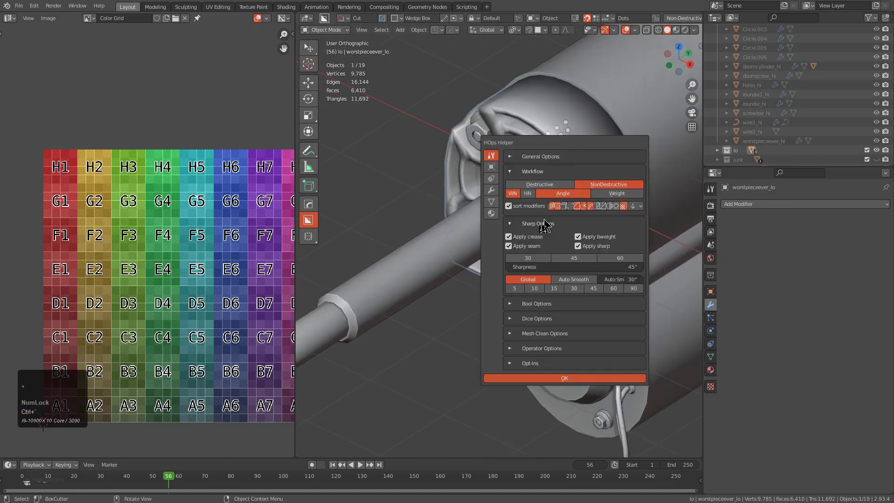
click(568, 279)
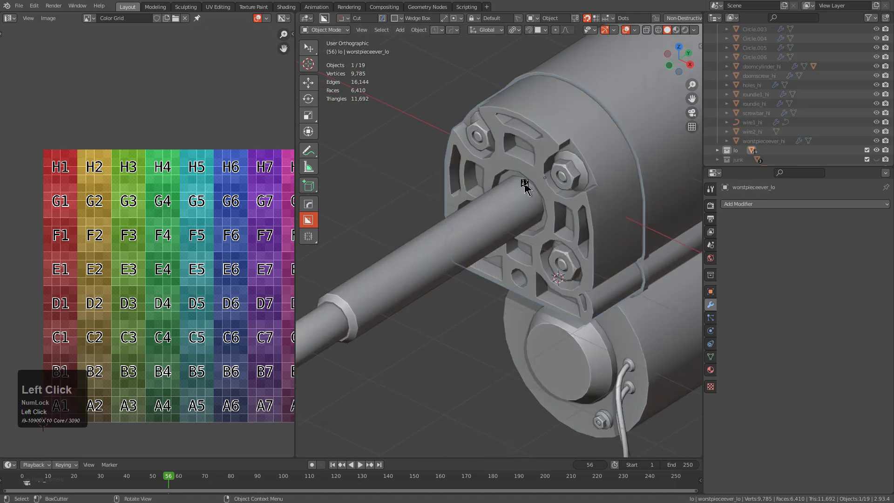
key(ctrl+z)
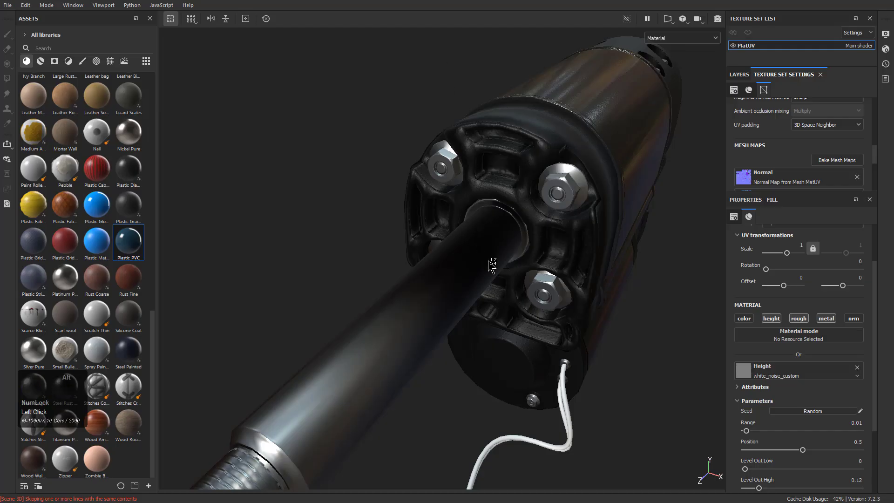
Switch to Substance Painter and examine how the existing bakes sit on the end cap, bolts, shaft and enlarged rod end.
alt+drag(491, 266, 475, 282)
alt+right_drag(475, 283, 433, 246)
alt+middle_drag(433, 247, 493, 235)
alt+drag(471, 265, 487, 233)
alt+right_drag(440, 326, 437, 386)
alt+drag(293, 200, 228, 287)
alt+middle_drag(411, 260, 298, 288)
alt+right_drag(471, 326, 471, 279)
alt+drag(521, 317, 535, 304)
alt+right_drag(447, 246, 446, 224)
alt+drag(428, 274, 442, 258)
alt+right_drag(470, 305, 462, 269)
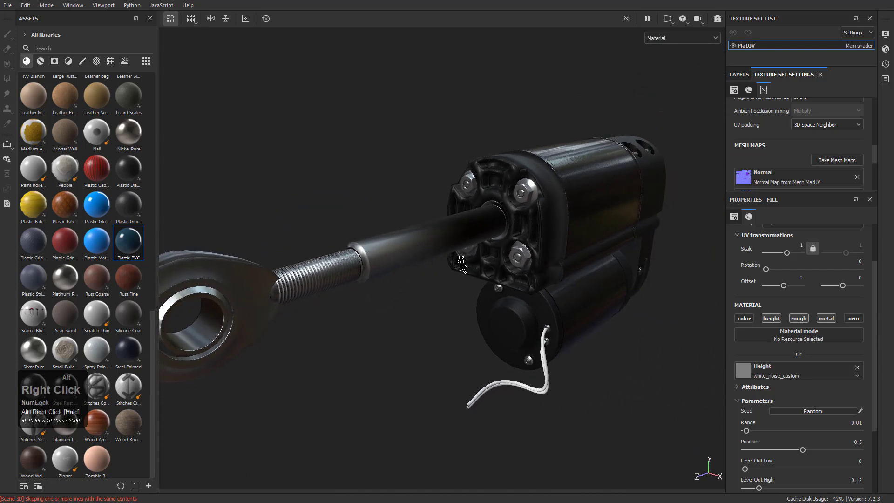
alt+drag(463, 269, 461, 275)
alt+middle_drag(461, 275, 487, 261)
alt+drag(487, 261, 495, 274)
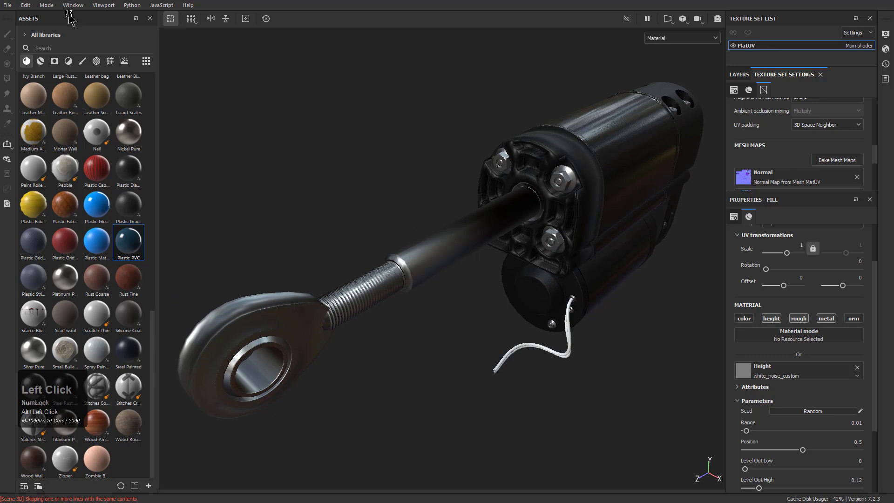
Replace the project mesh with piston_04_3c_lo.obj in the project configuration.
mouse_move(31, 9)
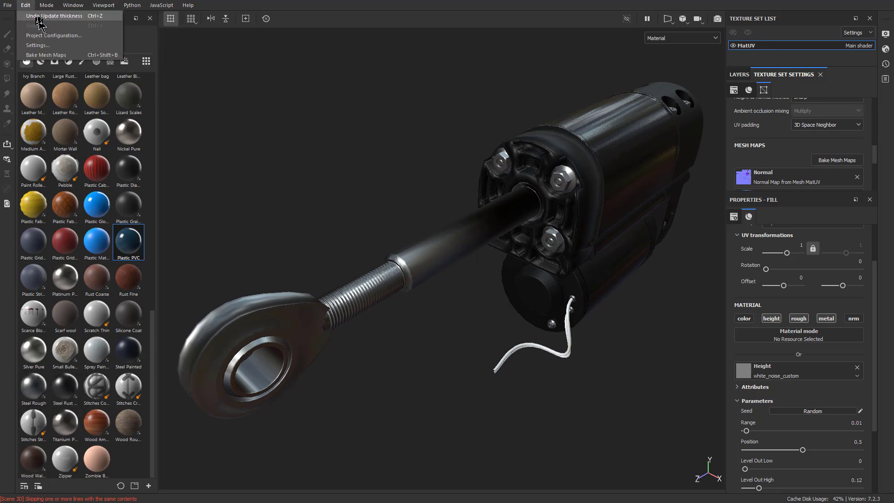
click(45, 47)
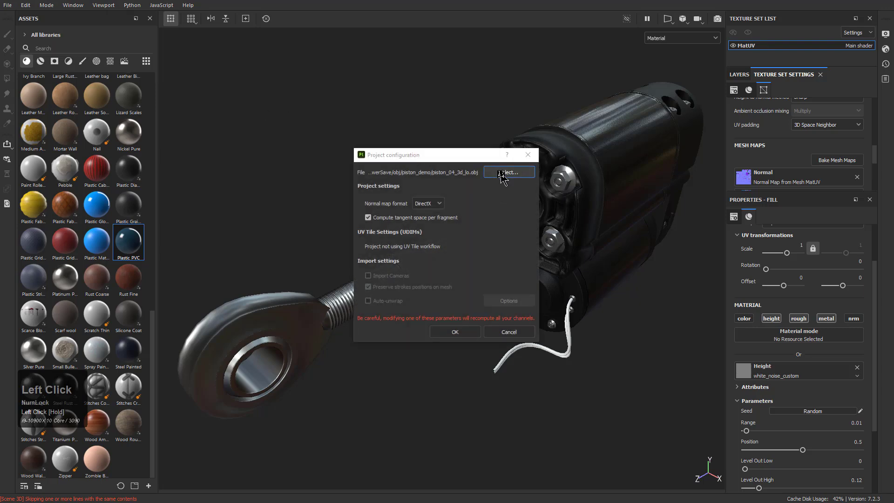
click(502, 173)
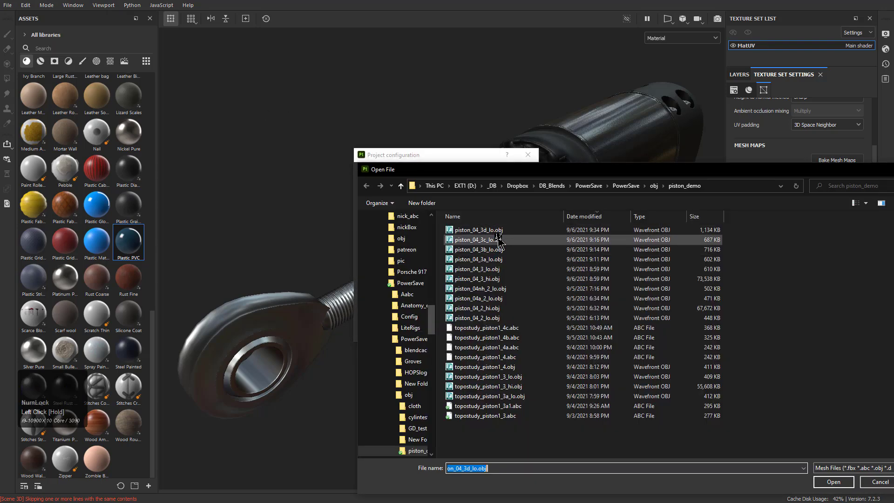
double_click(499, 239)
click(455, 335)
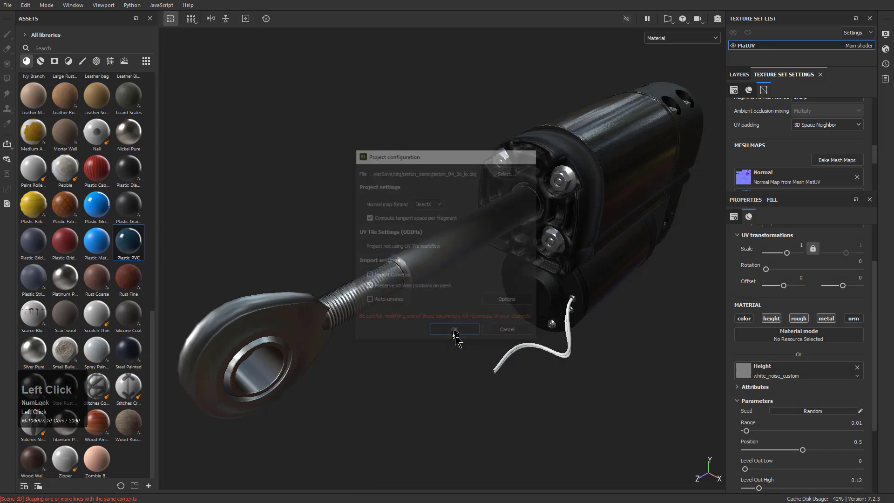
alt+drag(495, 303, 512, 279)
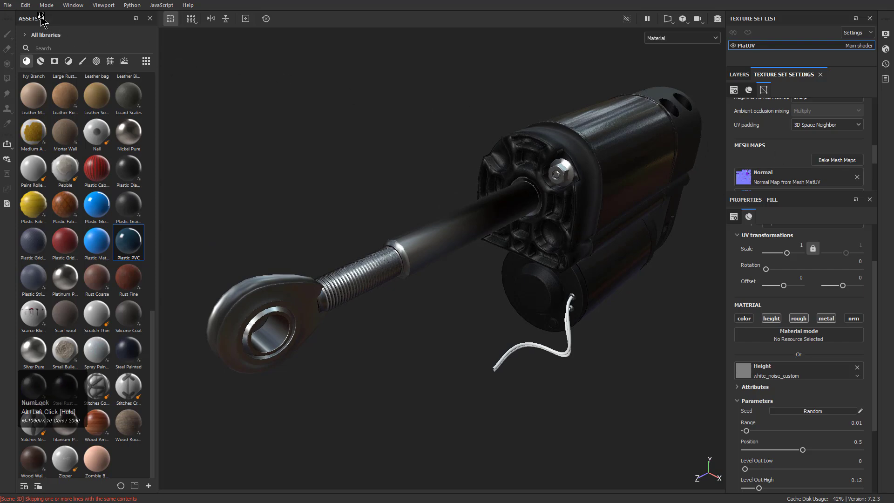
Rebake all seven mesh maps at 2048 for the piston with the enlarged rod end.
alt+drag(426, 272, 444, 269)
click(844, 163)
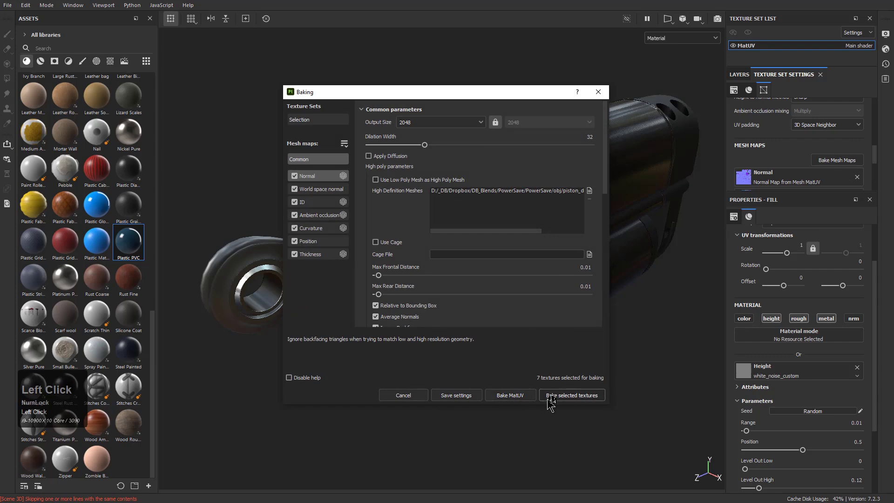
click(545, 397)
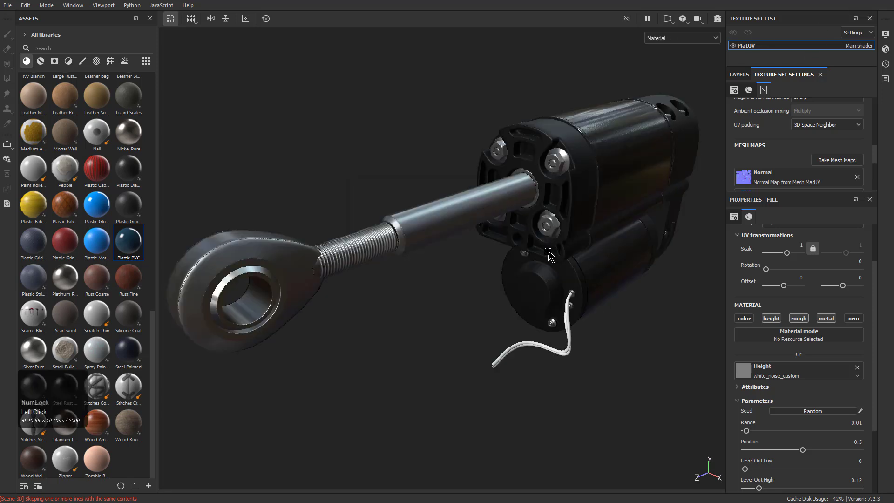
Examine the rebaked rod end, shaft, end cap and housing of the piston from several angles.
alt+drag(550, 269, 593, 239)
alt+right_drag(347, 302, 558, 319)
mouse_move(336, 259)
alt+mouse_down()
mouse_move(296, 287)
mouse_move(336, 263)
alt+mouse_up()
alt+drag(382, 228, 355, 255)
alt+right_drag(355, 256, 383, 185)
alt+middle_drag(384, 186, 416, 257)
alt+right_drag(619, 205, 495, 259)
alt+drag(495, 259, 530, 279)
alt+middle_drag(530, 280, 535, 299)
alt+right_drag(535, 299, 551, 335)
alt+drag(484, 268, 493, 285)
alt+middle_drag(494, 285, 499, 288)
alt+drag(506, 276, 503, 269)
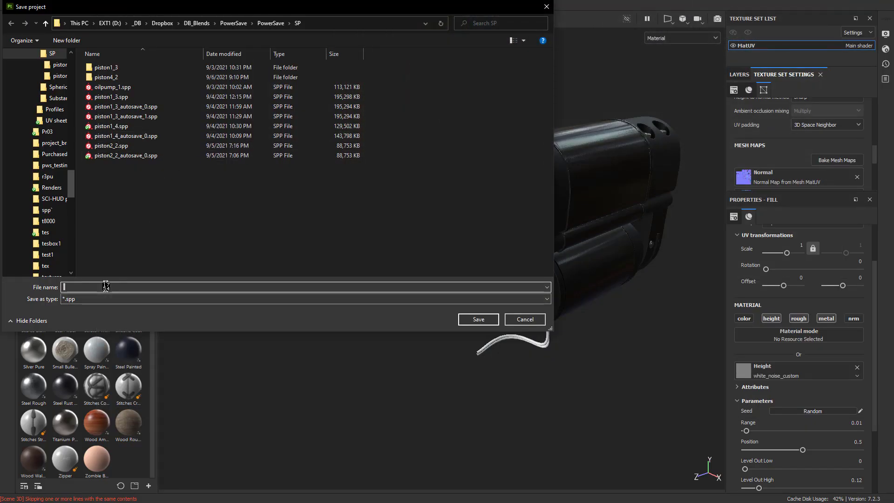
Save the project as piston4_3 in the SP folder.
text(piston4_3)
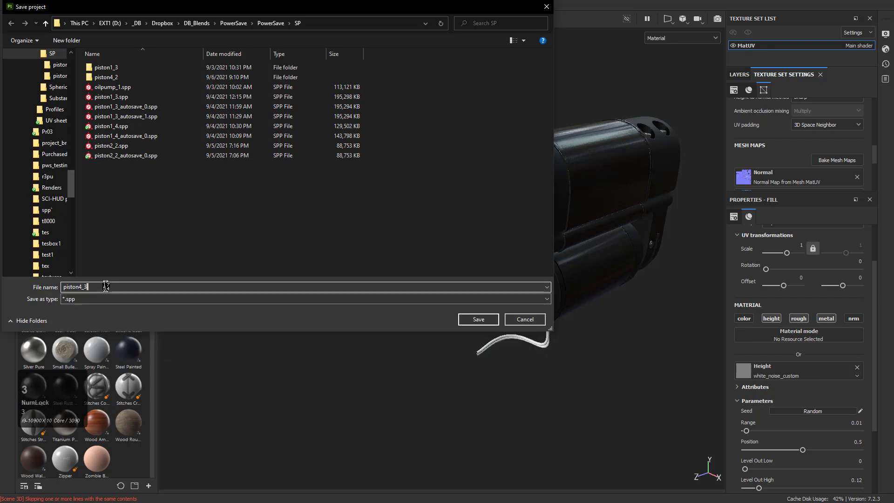
key(Return)
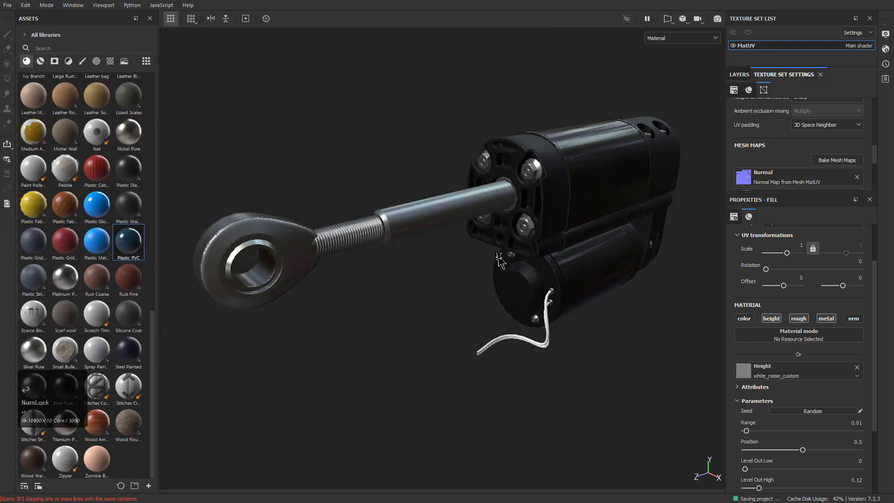
Examine the baked rod end, threaded shaft and end cap up close under different lighting directions.
mouse_move(652, 280)
alt+mouse_down()
mouse_move(640, 292)
mouse_move(645, 281)
alt+mouse_up()
shift+right_drag(462, 266, 397, 249)
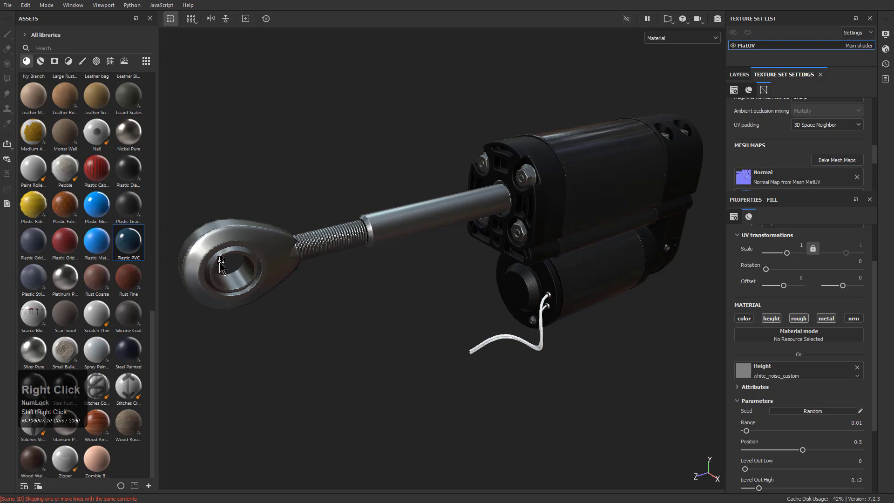
alt+drag(214, 256, 321, 259)
alt+middle_drag(321, 260, 420, 266)
alt+right_drag(419, 265, 554, 459)
alt+drag(396, 279, 459, 298)
alt+right_drag(459, 298, 481, 334)
shift+right_drag(432, 310, 448, 311)
Clear the ambient occlusion and normal mesh maps one at a time, undoing each removal, to compare the shading on the rod end.
scroll(831, 181, down, 2)
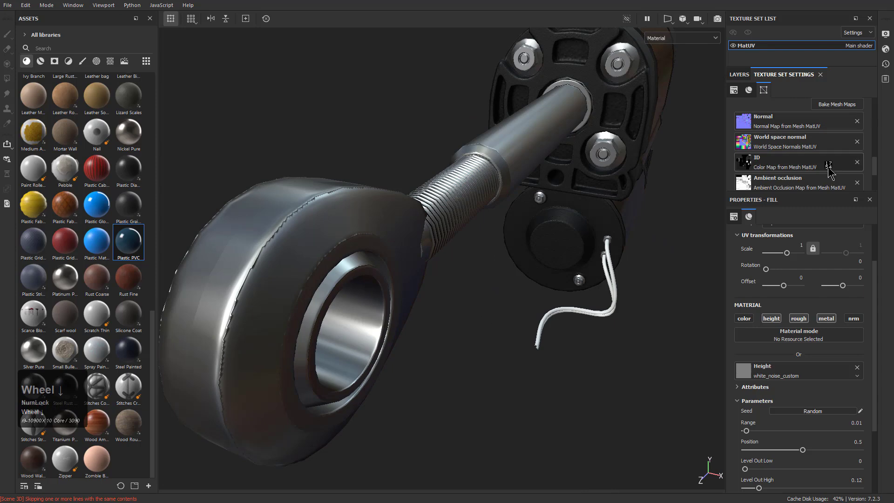
click(858, 183)
key(ctrl+z)
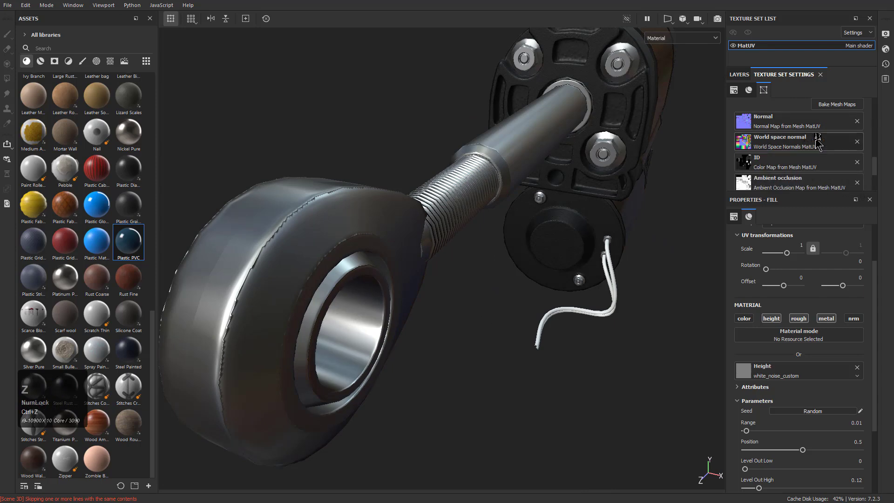
click(856, 122)
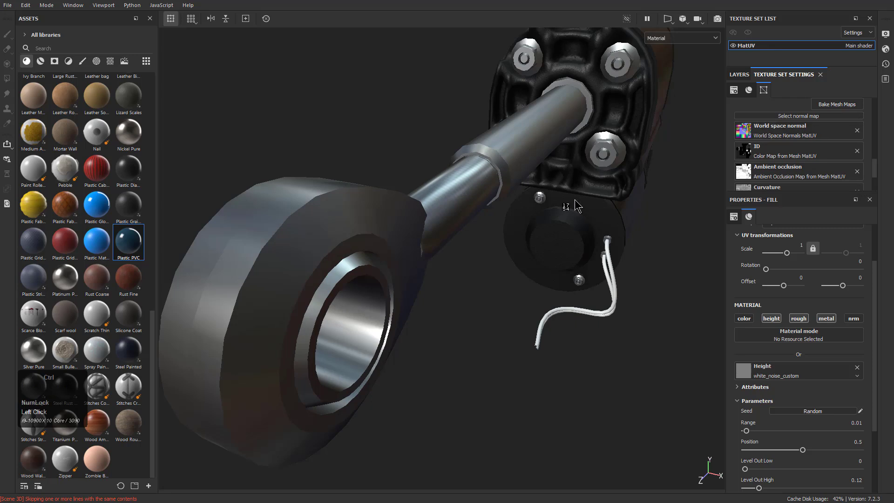
key(ctrl+z)
alt+drag(454, 213, 517, 213)
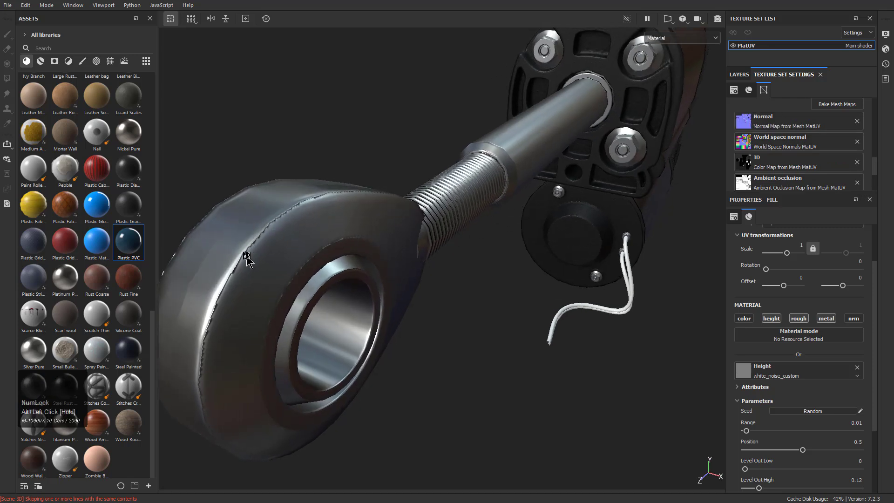
scroll(416, 138, down, 3)
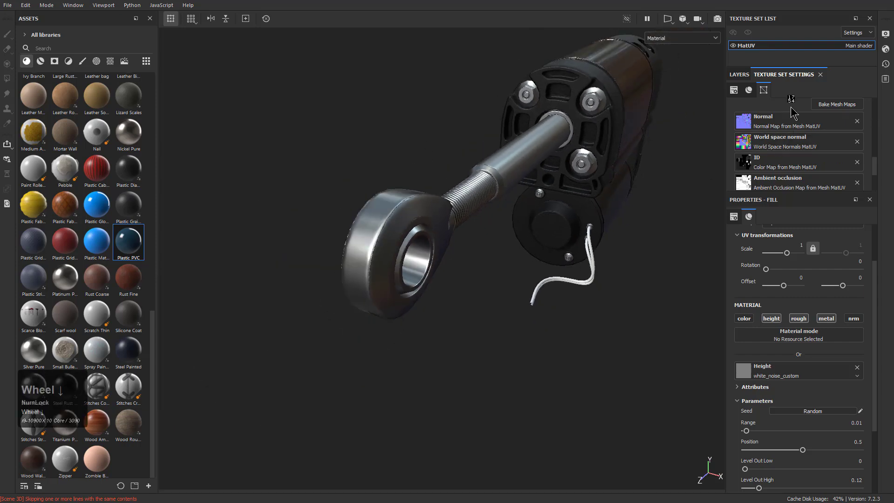
Group all layers from Plastic PVC down to the bottom fill layer into a collapsed folder named Base.
click(738, 75)
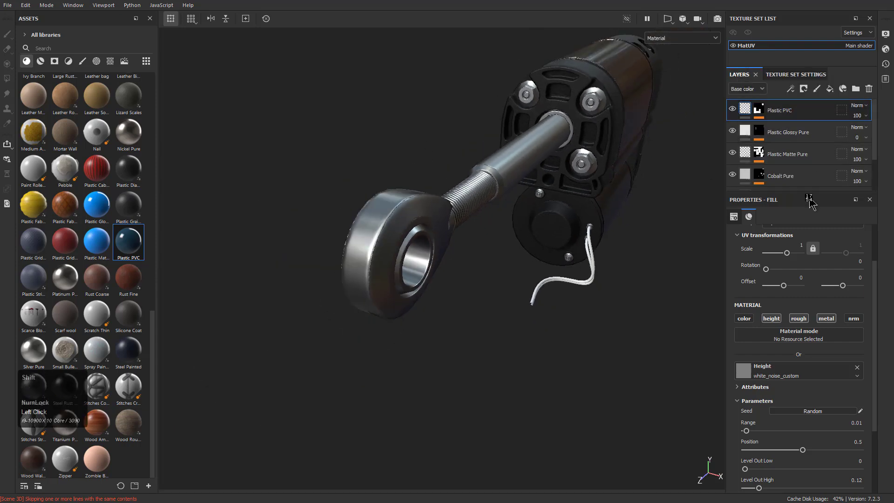
shift+click(777, 179)
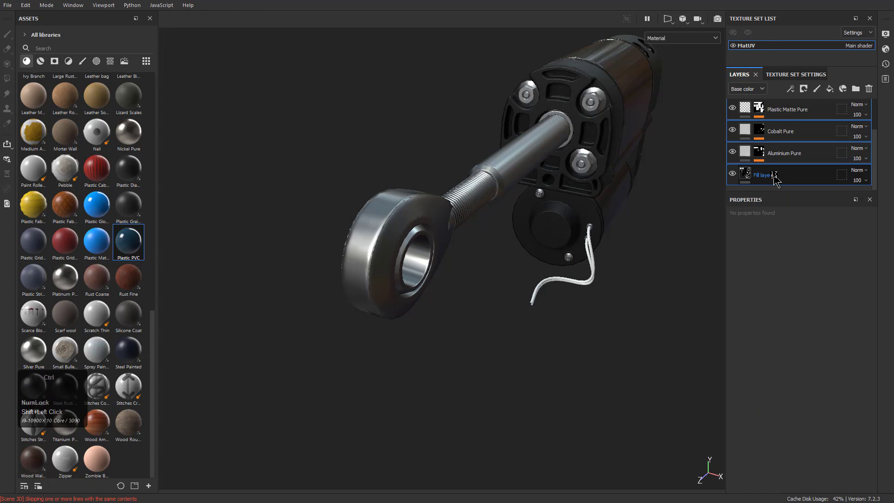
key(ctrl+g)
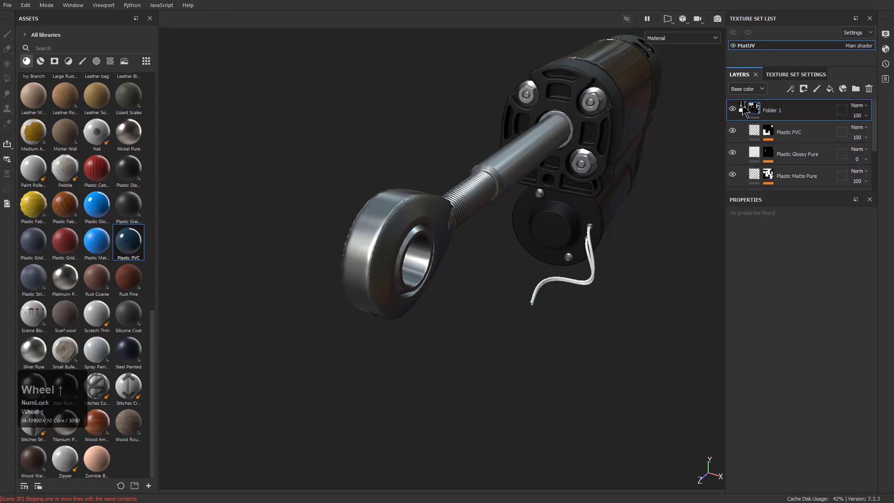
click(745, 111)
double_click(768, 109)
text(Base)
key(Return)
Examine the whole piston with its base materials from several angles and under rotated lighting.
alt+drag(589, 234, 498, 261)
alt+middle_drag(498, 260, 550, 336)
alt+right_drag(550, 336, 497, 282)
alt+drag(497, 281, 525, 291)
alt+middle_drag(525, 291, 565, 281)
shift+right_drag(567, 282, 613, 247)
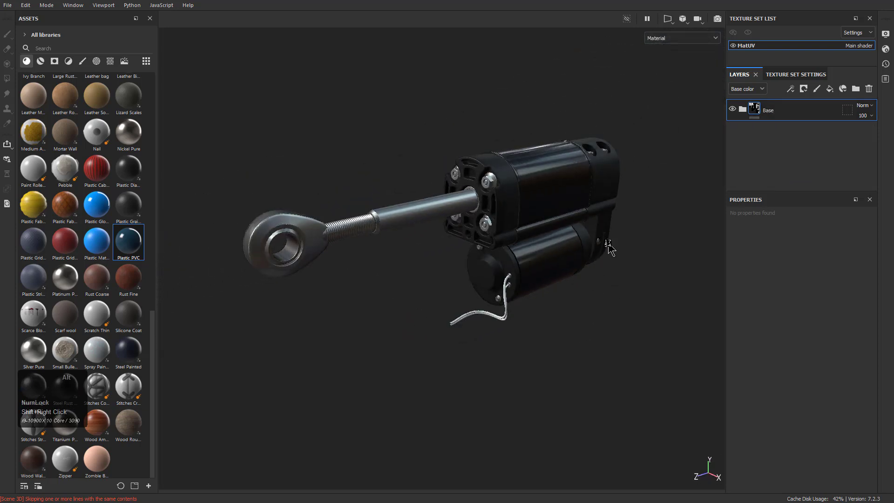
alt+drag(613, 247, 565, 246)
alt+right_drag(565, 246, 600, 302)
alt+middle_drag(505, 249, 591, 259)
alt+drag(591, 259, 577, 263)
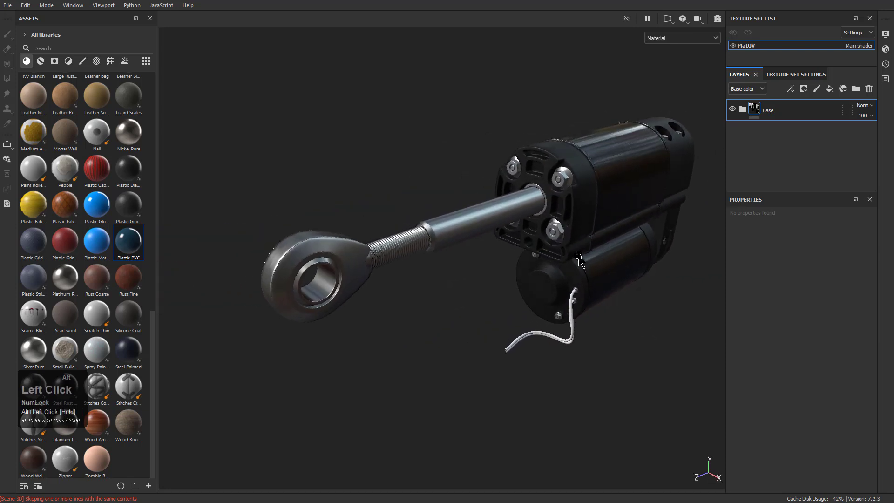
alt+middle_drag(577, 263, 549, 259)
alt+drag(549, 261, 547, 267)
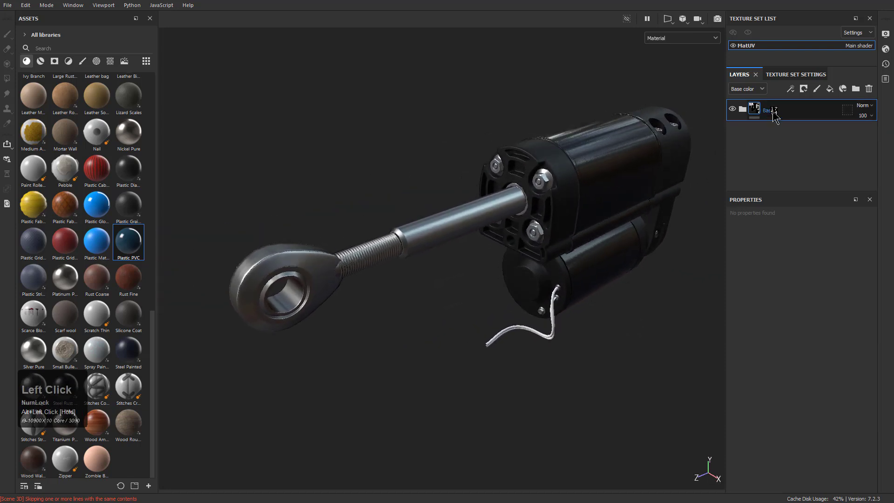
Add a fill layer above the Base folder and assign the Clouds 3 texture to its roughness.
click(831, 89)
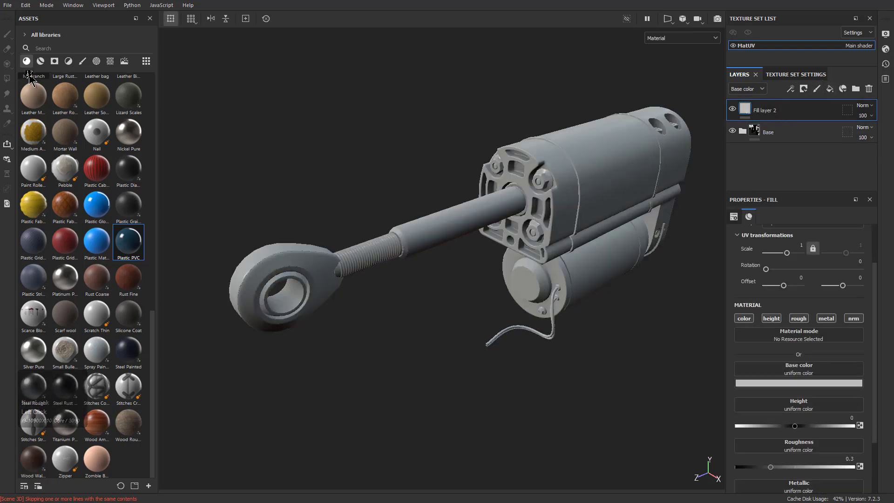
click(110, 61)
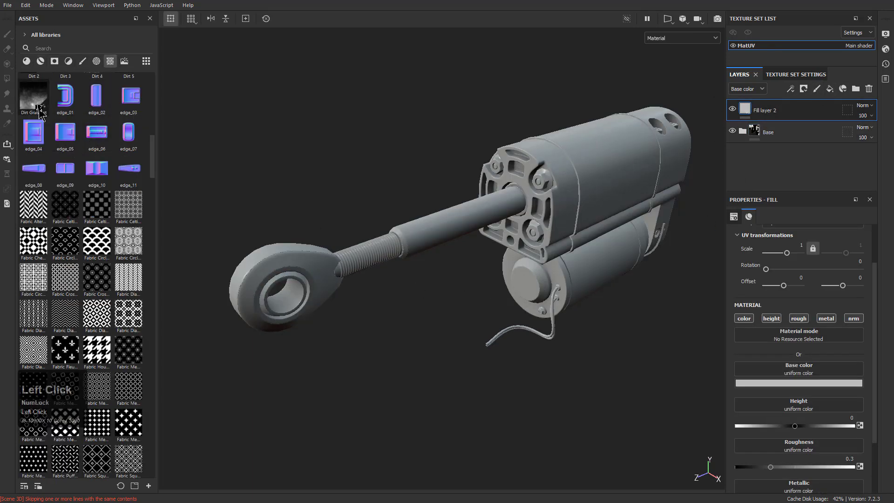
scroll(80, 293, down, 15)
scroll(80, 293, down, 15)
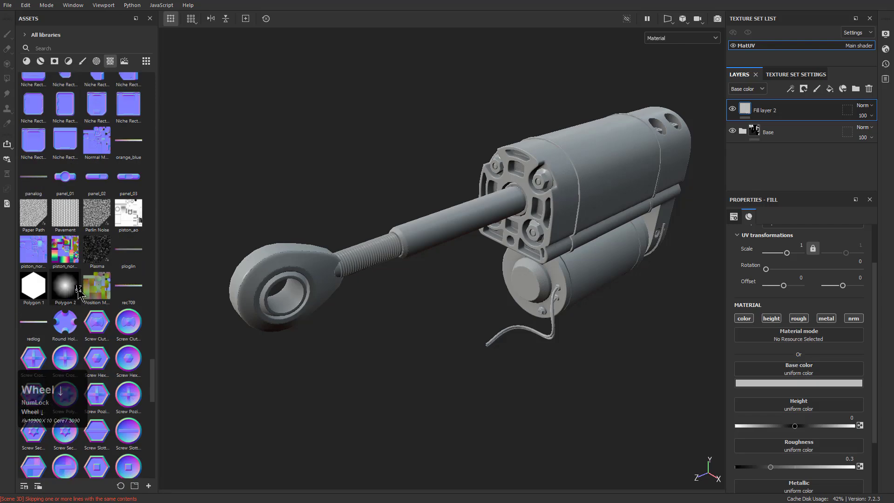
scroll(79, 292, up, 20)
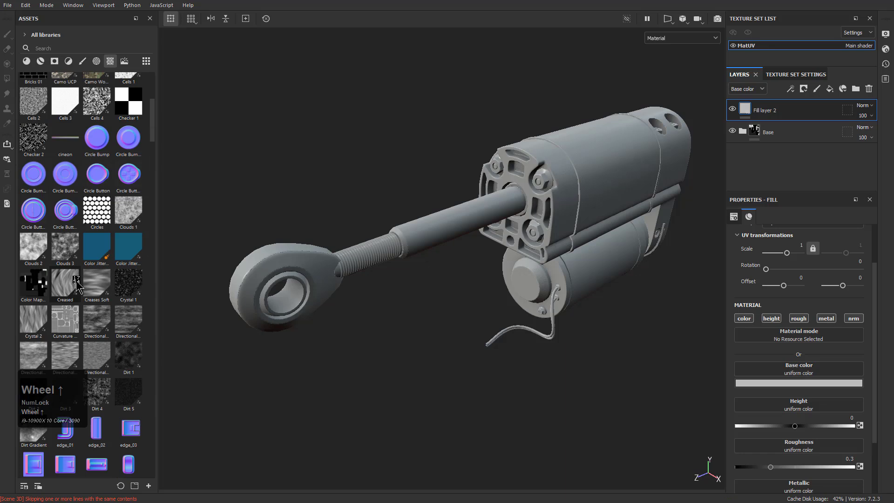
drag(68, 253, 796, 450)
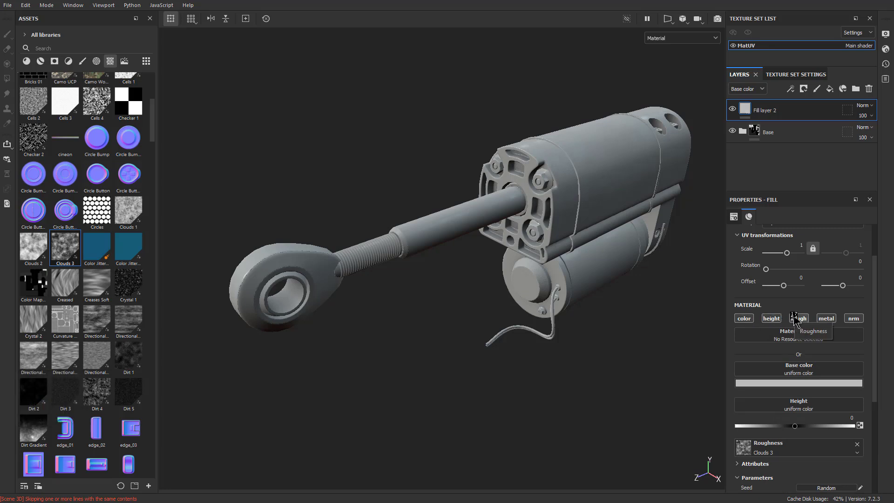
Limit the new fill layer to the roughness channel and set Clouds 3 to balance 0.45 and contrast 0.57.
click(744, 318)
click(771, 319)
click(826, 319)
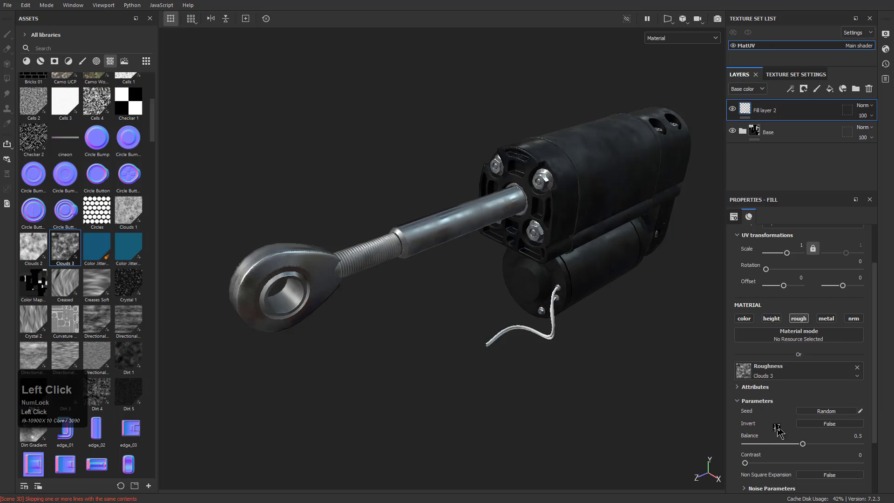
mouse_move(809, 445)
mouse_down()
mouse_move(843, 445)
mouse_move(780, 441)
mouse_move(797, 436)
mouse_up()
drag(747, 464, 809, 457)
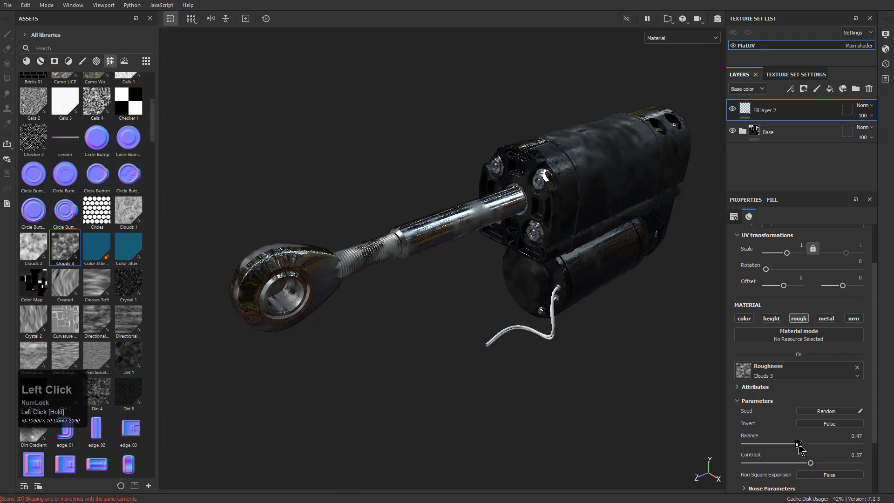
Examine how the cloud roughness falls across the housing, end cap and shaft, including the seams.
alt+drag(577, 303, 526, 297)
alt+middle_drag(521, 153, 411, 202)
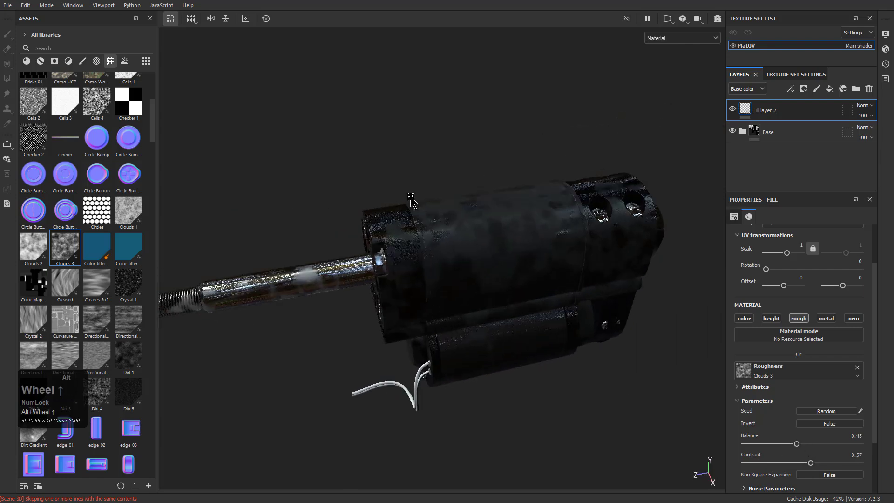
alt+right_drag(412, 202, 382, 275)
alt+drag(382, 276, 348, 184)
alt+middle_drag(351, 189, 379, 260)
alt+drag(379, 260, 401, 263)
alt+right_drag(401, 263, 418, 313)
alt+drag(419, 314, 477, 321)
alt+middle_drag(477, 322, 439, 298)
mouse_move(439, 297)
alt+right_down()
mouse_move(423, 294)
mouse_move(436, 314)
alt+right_up()
alt+drag(461, 242, 393, 210)
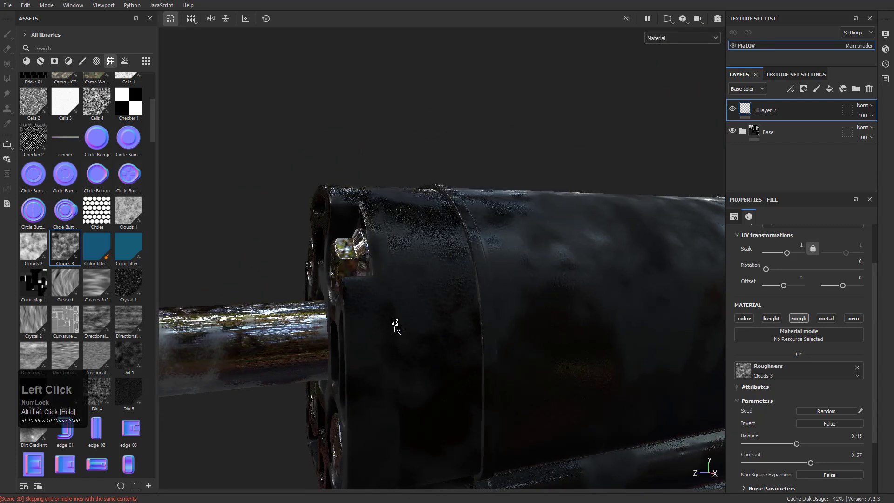
Switch the roughness fill layer's projection to Tri-planar projection.
scroll(816, 332, up, 2)
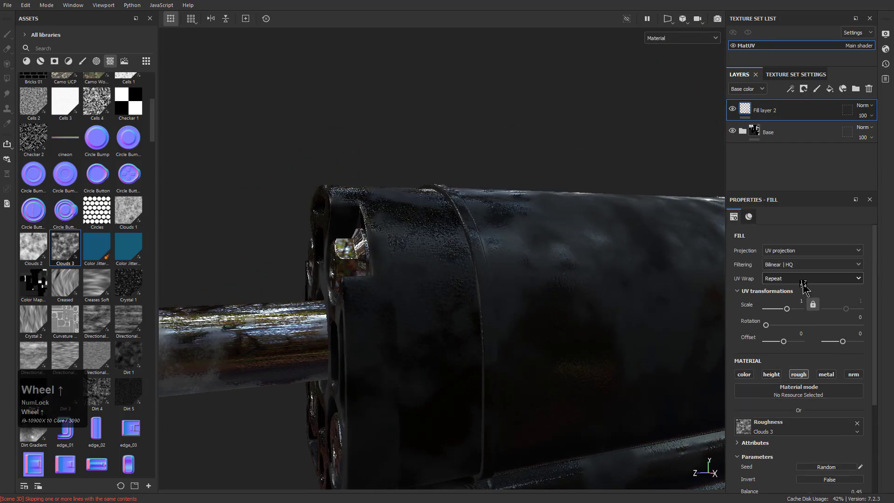
click(782, 253)
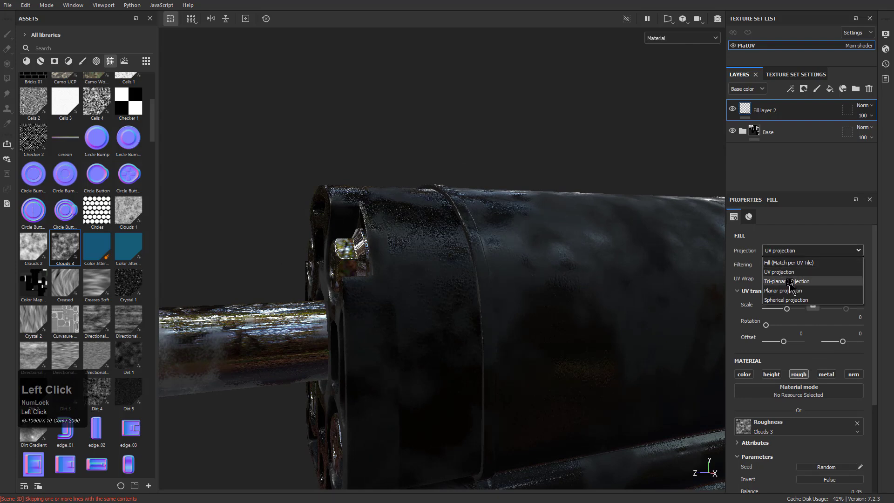
click(790, 281)
alt+drag(523, 288, 479, 308)
alt+right_drag(479, 308, 377, 206)
drag(318, 415, 545, 368)
click(787, 269)
click(788, 270)
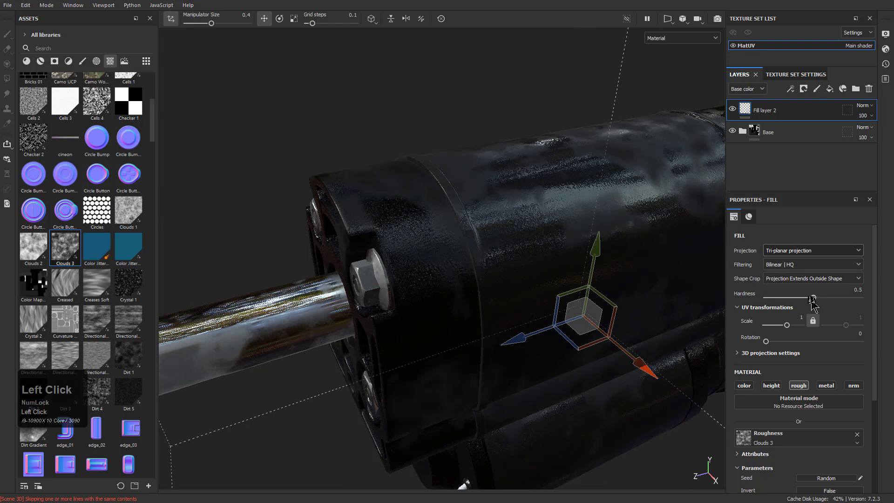
Set the roughness fill layer's UV scale to 2.08 and hide the projection manipulator.
click(787, 325)
drag(783, 327, 788, 326)
alt+drag(428, 334, 451, 326)
alt+right_drag(450, 326, 346, 201)
click(177, 23)
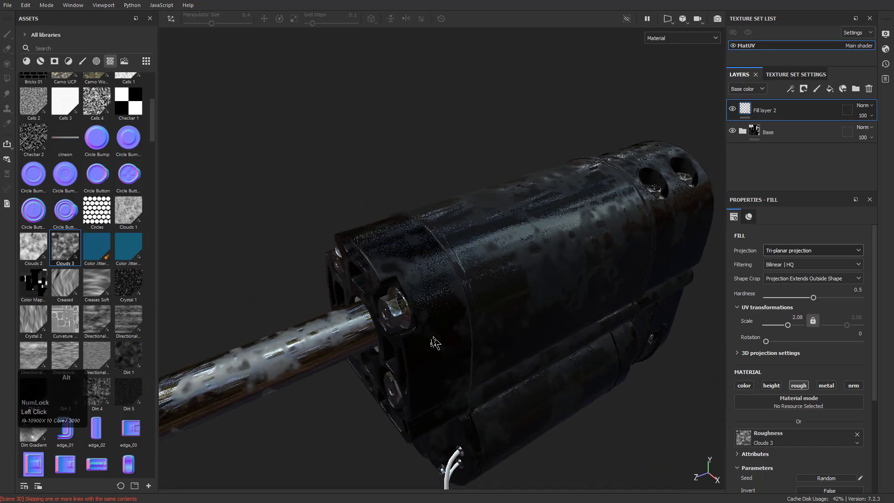
Examine the scaled tri-planar cloud roughness on the housing, shaft and motor cylinder from several angles.
alt+middle_drag(435, 329, 526, 254)
scroll(447, 379, down, 3)
alt+drag(447, 379, 497, 310)
alt+middle_drag(550, 271, 411, 317)
alt+drag(470, 249, 432, 343)
alt+right_drag(431, 343, 703, 407)
alt+middle_drag(702, 407, 447, 365)
alt+drag(447, 365, 436, 316)
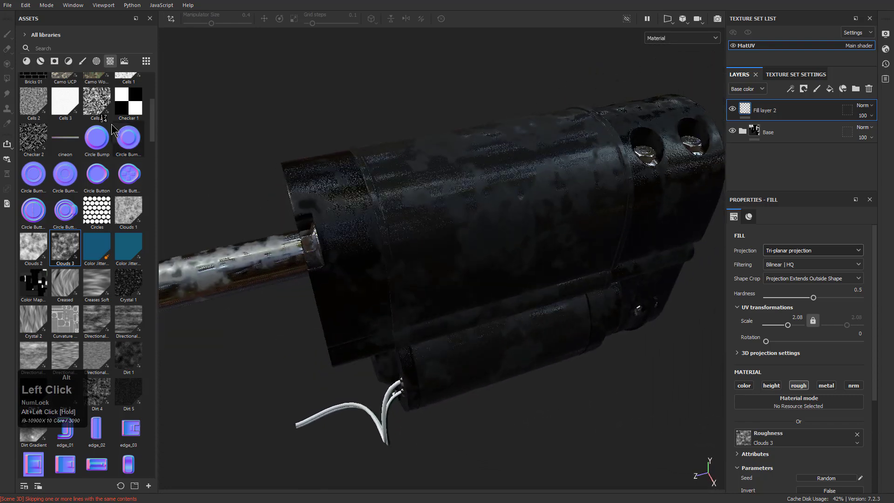
Try the Dust Soft smart mask on the roughness fill layer, check it on the piston, and undo it.
click(123, 61)
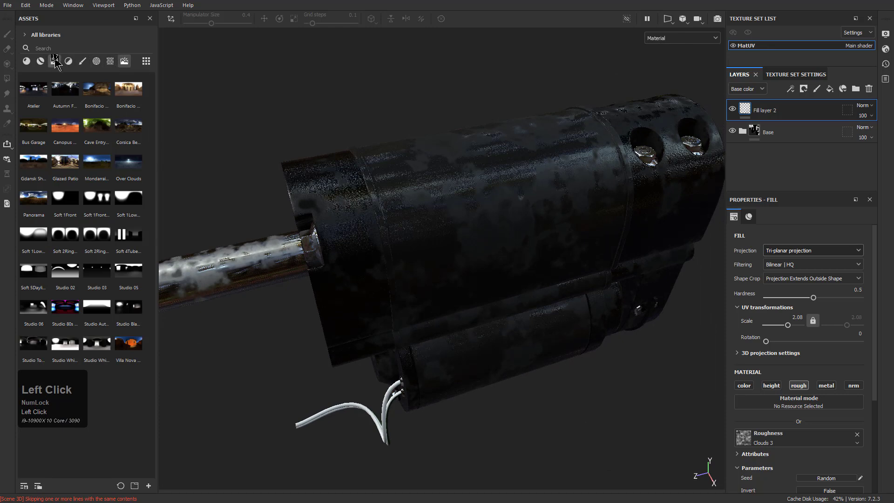
click(54, 61)
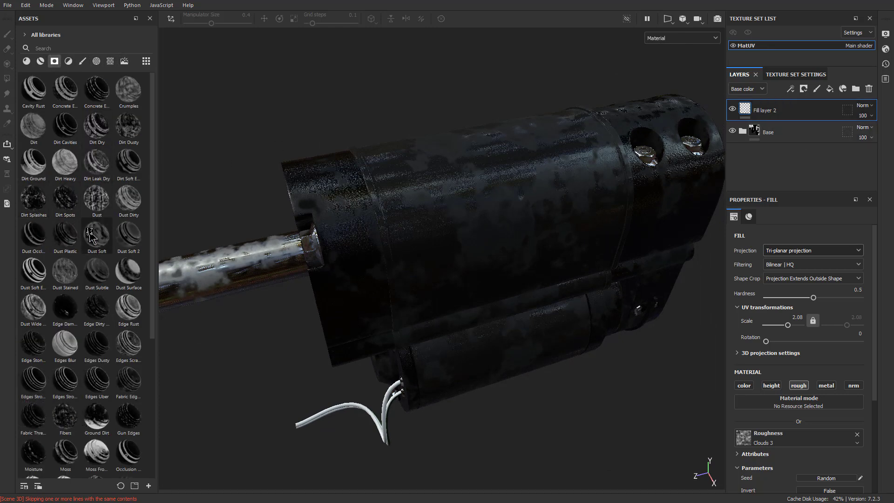
drag(93, 237, 809, 127)
click(758, 108)
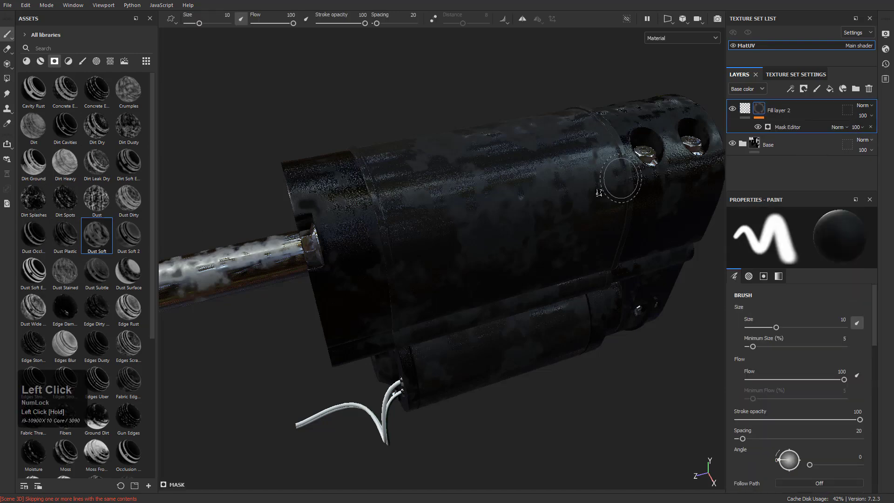
alt+drag(503, 287, 393, 260)
alt+middle_drag(394, 261, 364, 265)
alt+drag(364, 264, 395, 275)
key(ctrl+z)
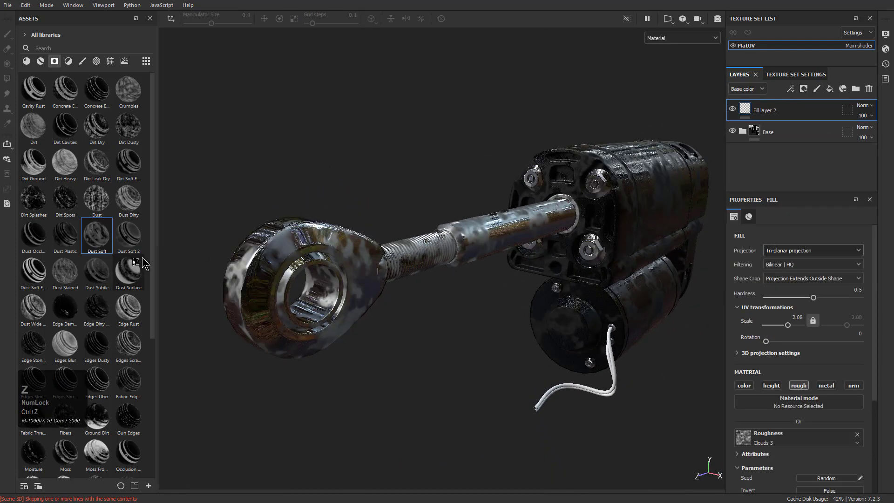
Apply the Edge Dirty smart mask to the roughness fill layer and check the effect on the housing.
drag(97, 307, 755, 114)
alt+drag(590, 261, 493, 293)
alt+middle_drag(517, 263, 363, 259)
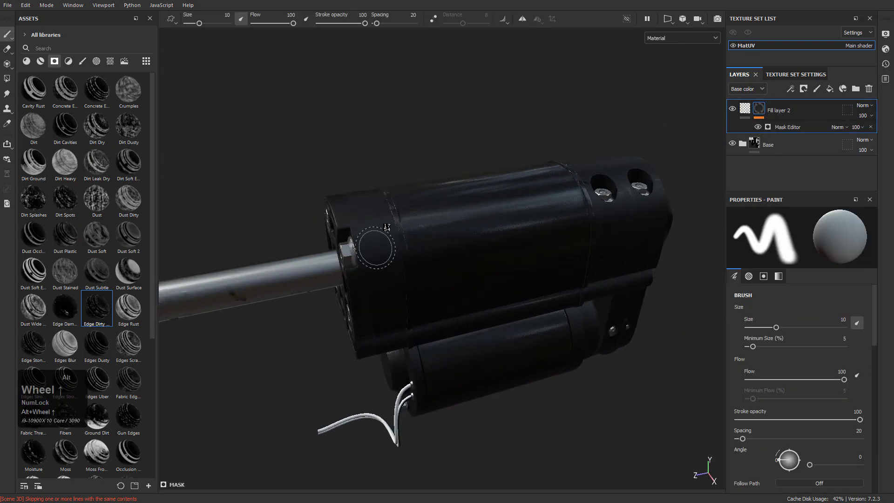
alt+right_drag(363, 259, 487, 375)
alt+drag(481, 373, 539, 319)
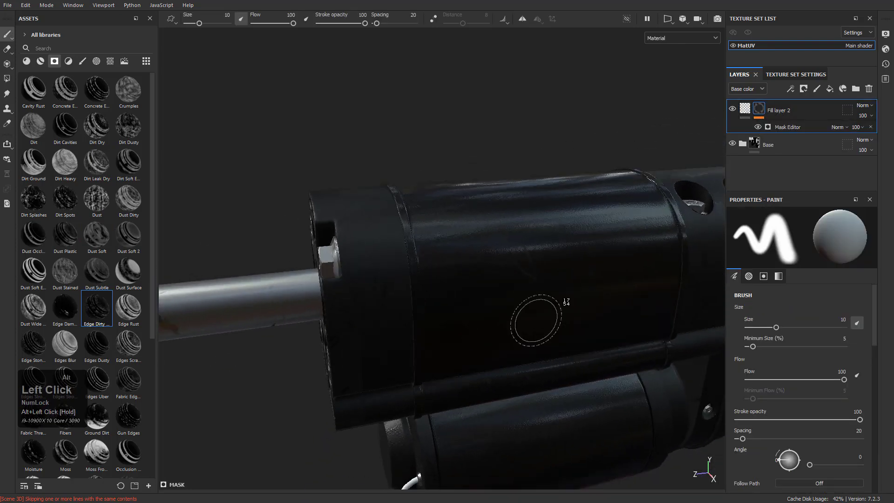
Display the roughness fill layer's mask on its own and examine its pattern on the shaft and housing.
alt+click(759, 114)
alt+middle_drag(359, 320, 375, 339)
alt+right_drag(375, 339, 372, 211)
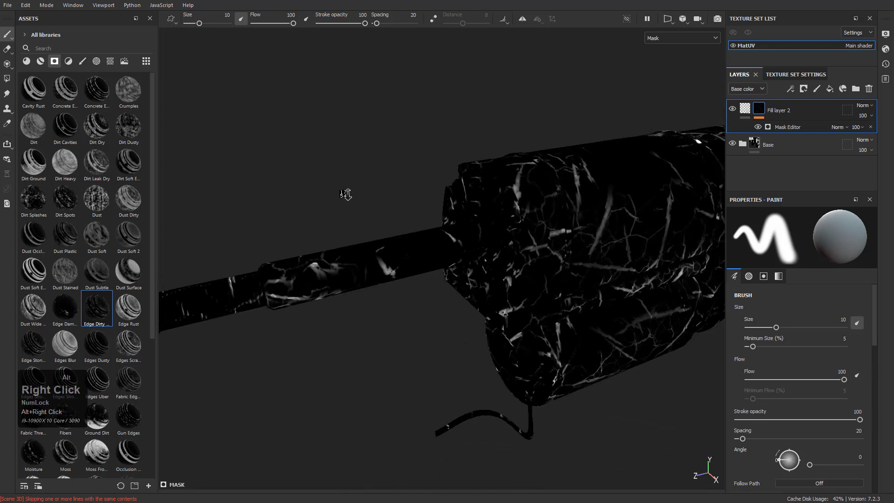
Undo the Edge Dirty smart mask and apply the Occlusion smart mask to the roughness fill layer.
alt+middle_drag(373, 211, 439, 303)
key(ctrl+z)
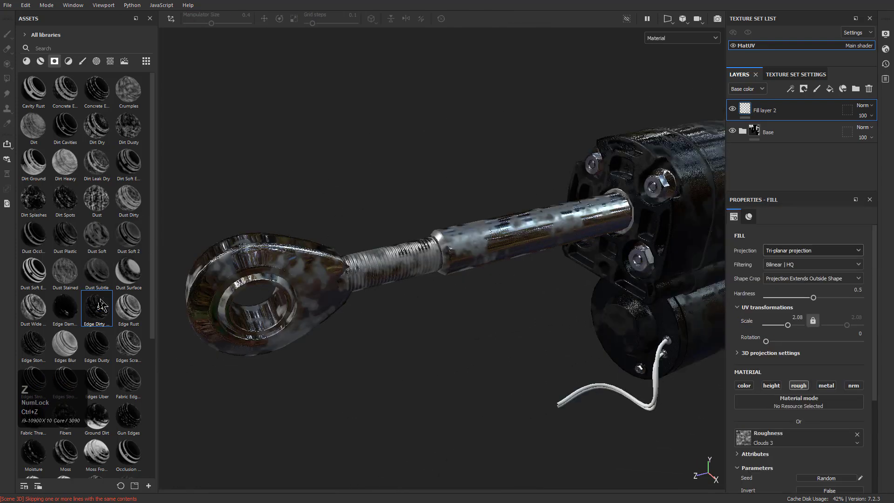
scroll(103, 297, down, 3)
mouse_move(129, 339)
mouse_down()
mouse_move(724, 131)
mouse_move(748, 110)
mouse_up()
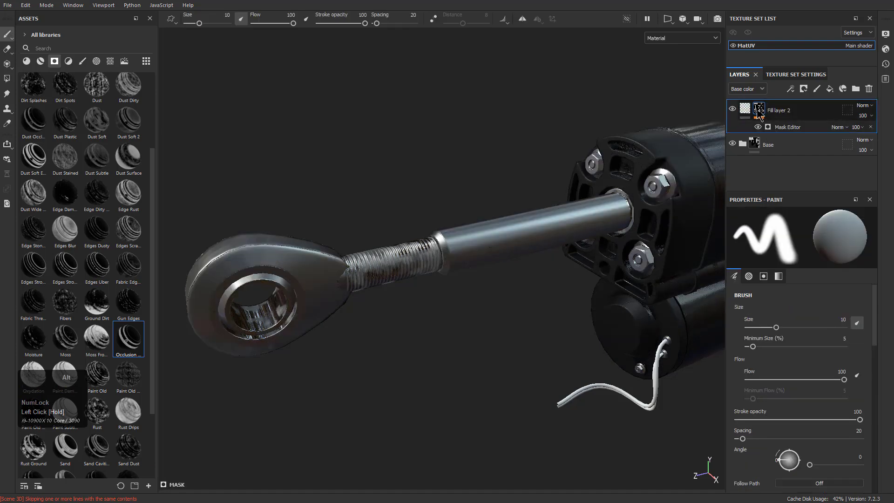
Display the roughness fill layer's occlusion mask on its own and examine it on the shaft and housing.
alt+click(758, 112)
alt+middle_drag(614, 273, 439, 280)
alt+drag(439, 280, 494, 250)
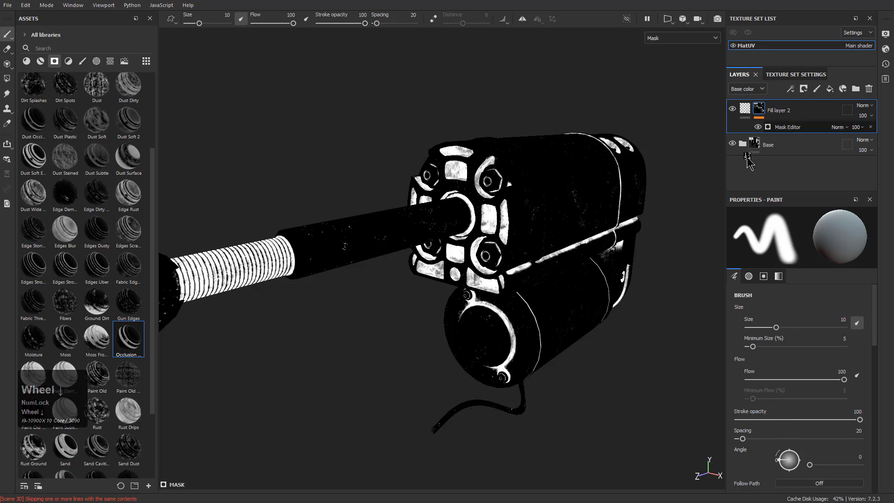
Set the Mask Editor generator's Global Invert to True, Global Balance to 0.63 and Global Contrast to 0.69.
click(787, 126)
scroll(787, 131, up, 1)
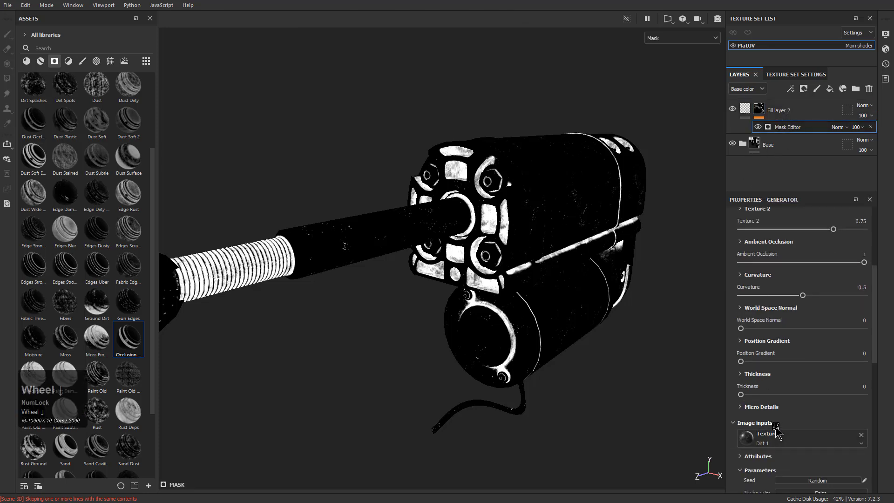
scroll(782, 286, up, 3)
scroll(769, 295, down, 5)
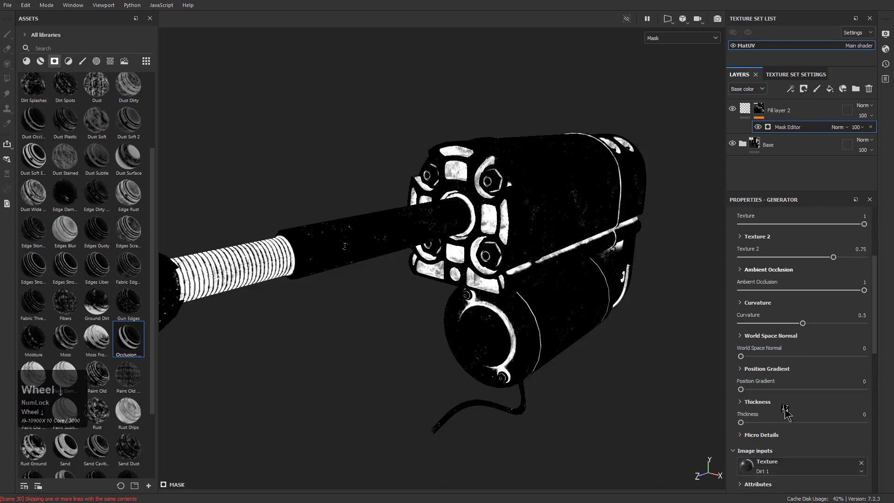
scroll(771, 357, up, 4)
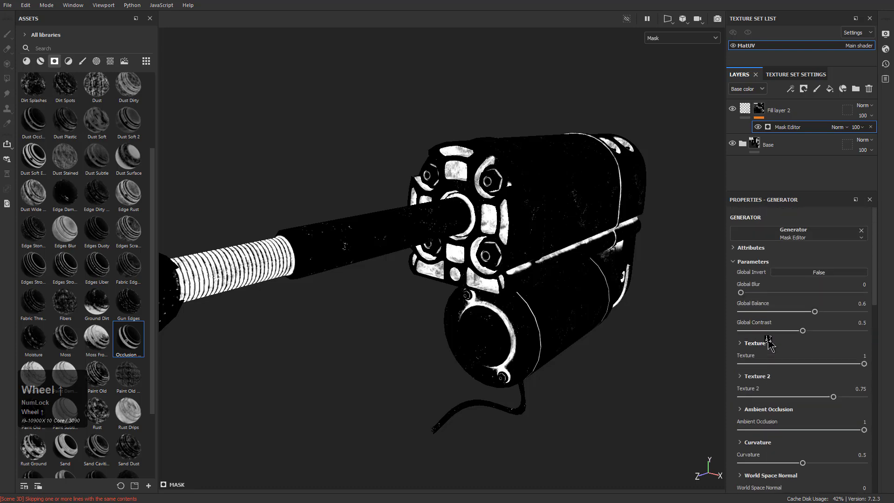
click(783, 273)
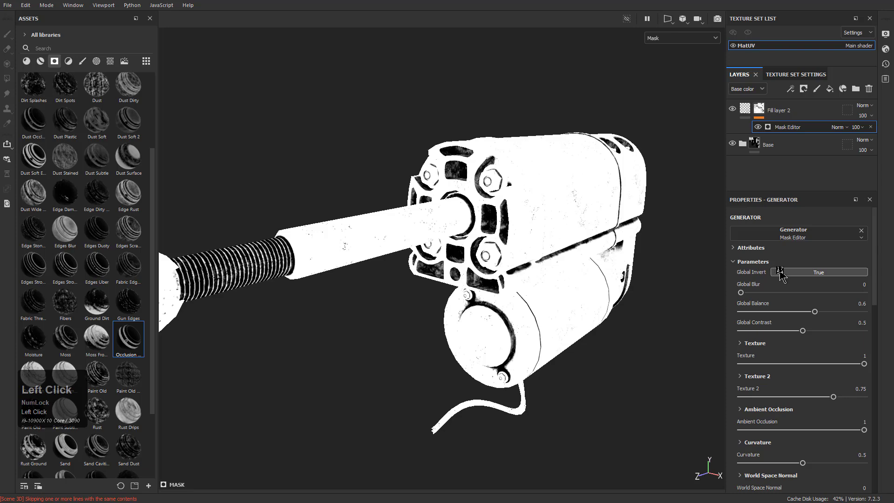
click(811, 311)
drag(811, 312, 828, 329)
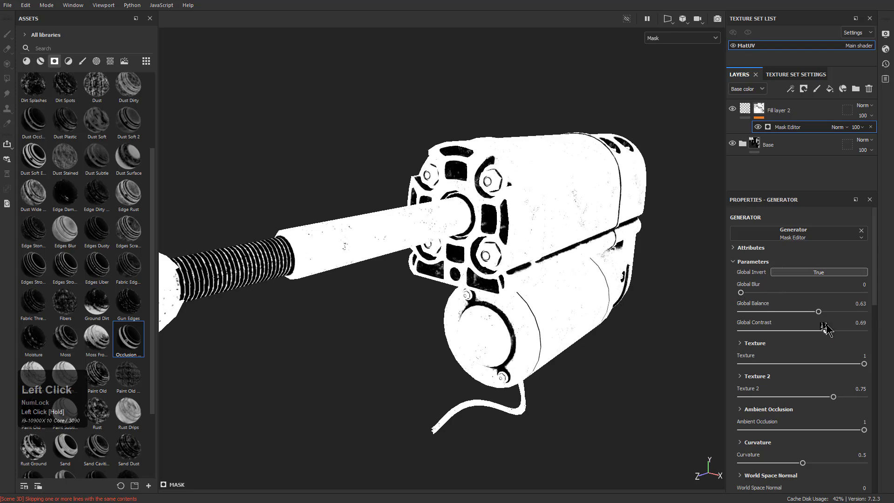
Set the generator's Texture to 0.63, Texture 2 to 0.18, Ambient Occlusion to 0.73, Curvature to 0.71, Position Gradient to 0.28 and Thickness to 0.58.
drag(835, 398, 763, 398)
click(798, 364)
drag(808, 424, 831, 430)
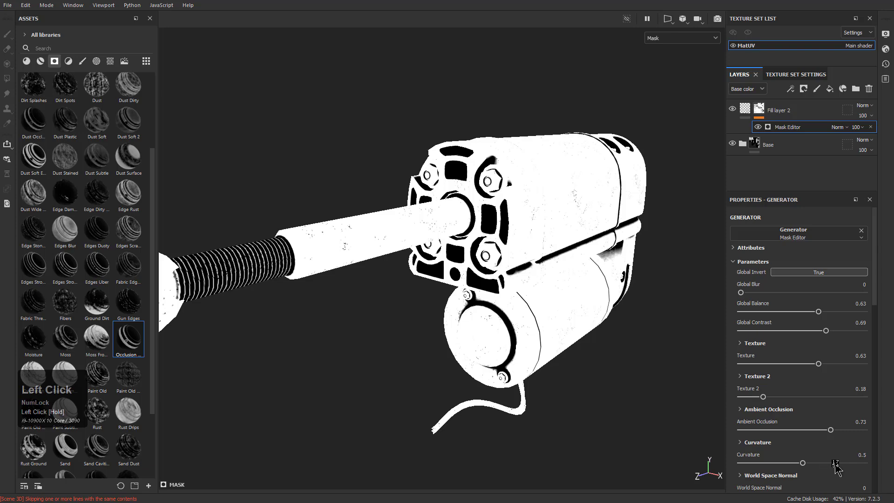
scroll(787, 410, down, 5)
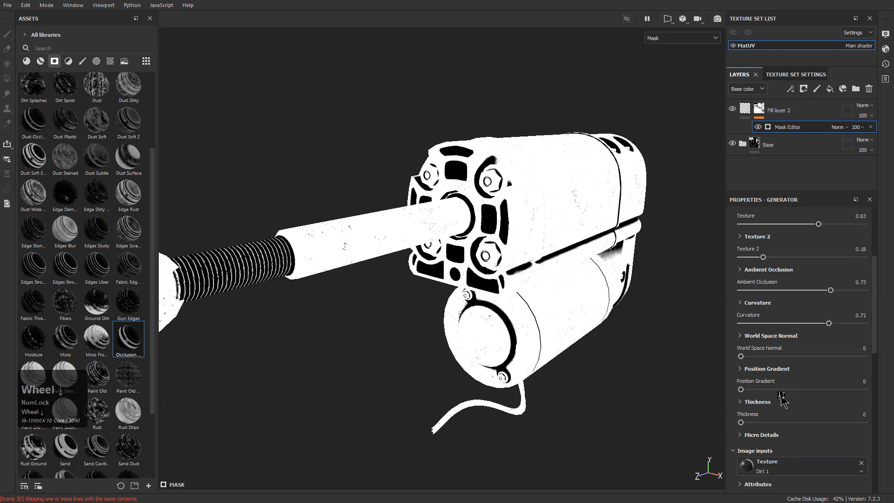
drag(754, 424, 813, 423)
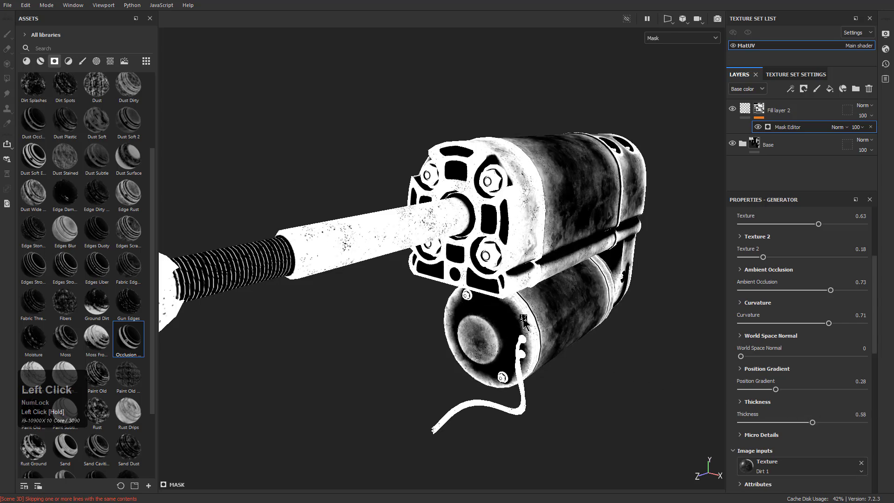
Return to the material view and lower Fill layer 2's opacity in the Roughness channel to 2.
key(m)
alt+drag(554, 308, 511, 298)
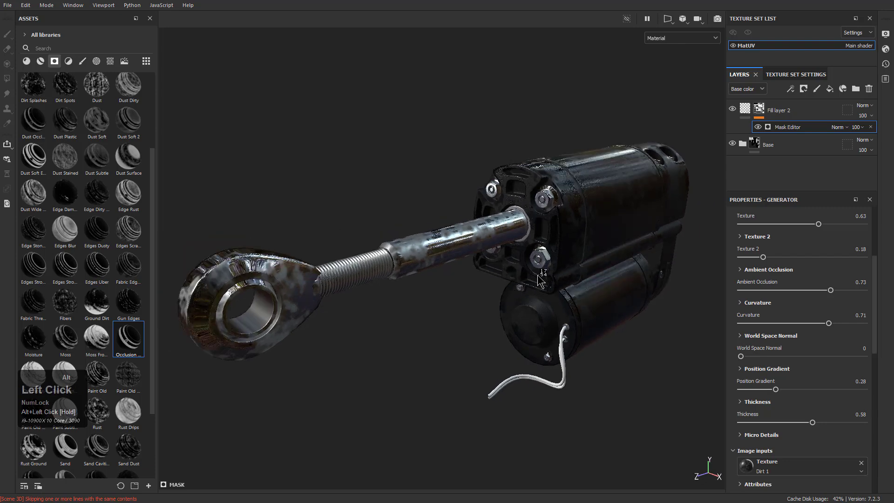
click(741, 90)
click(742, 120)
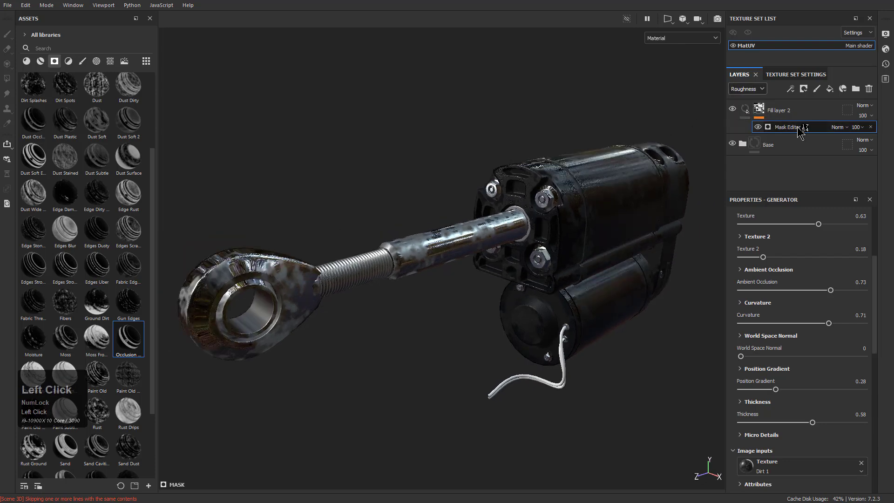
drag(893, 133, 865, 132)
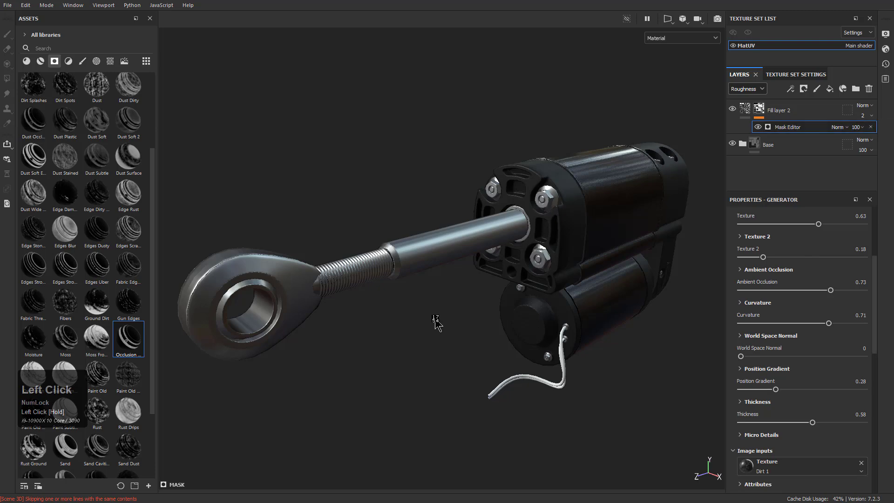
Show only the roughness channel on the model and set Fill layer 2's roughness opacity to 4.
key(c)
key(c)
key(c)
key(c)
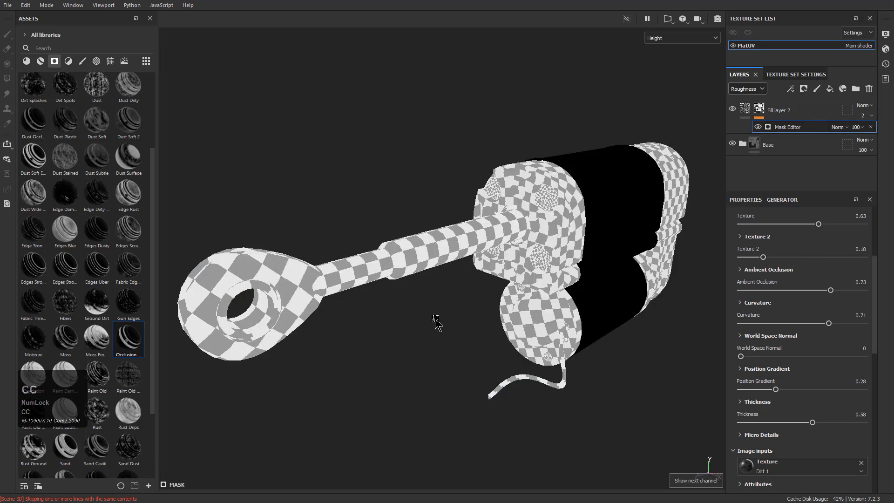
mouse_move(436, 322)
alt+right_down()
mouse_move(429, 277)
mouse_move(455, 274)
mouse_move(385, 261)
mouse_move(436, 331)
alt+right_up()
alt+drag(436, 332, 459, 342)
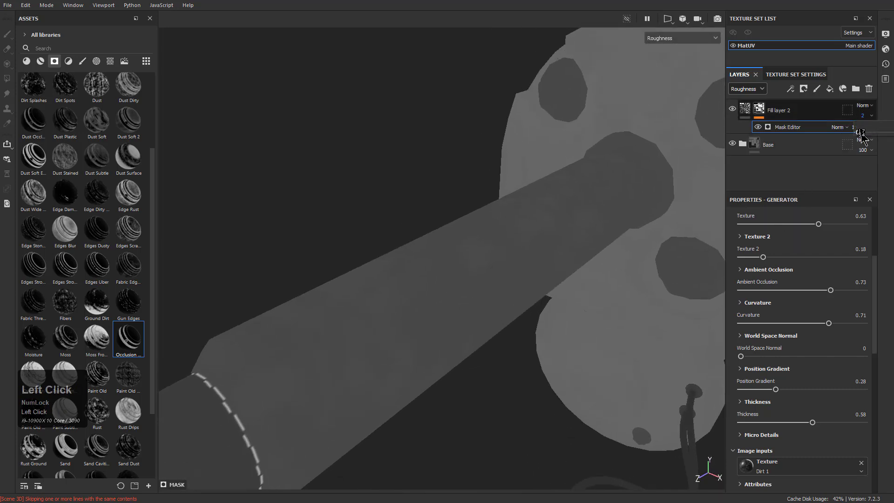
alt+right_drag(517, 396, 429, 305)
alt+drag(429, 306, 425, 349)
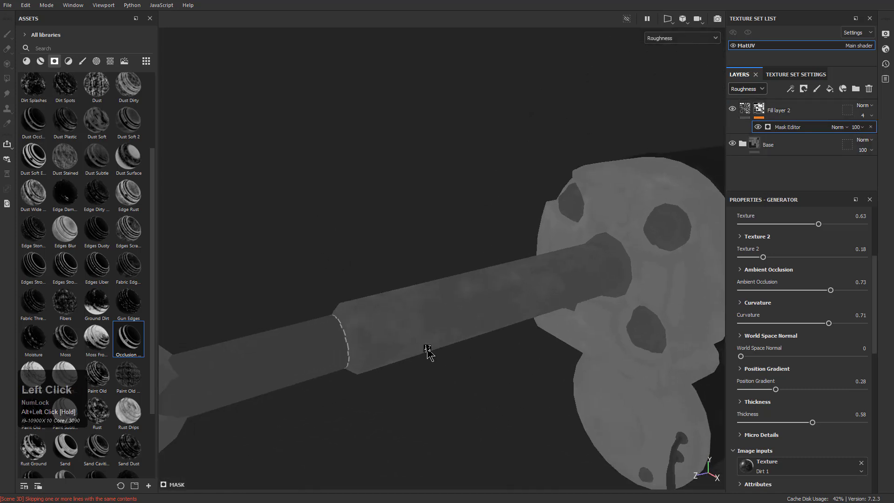
Return to the material view and examine the subtle roughness variation on the whole piston.
key(m)
alt+right_drag(425, 349, 399, 251)
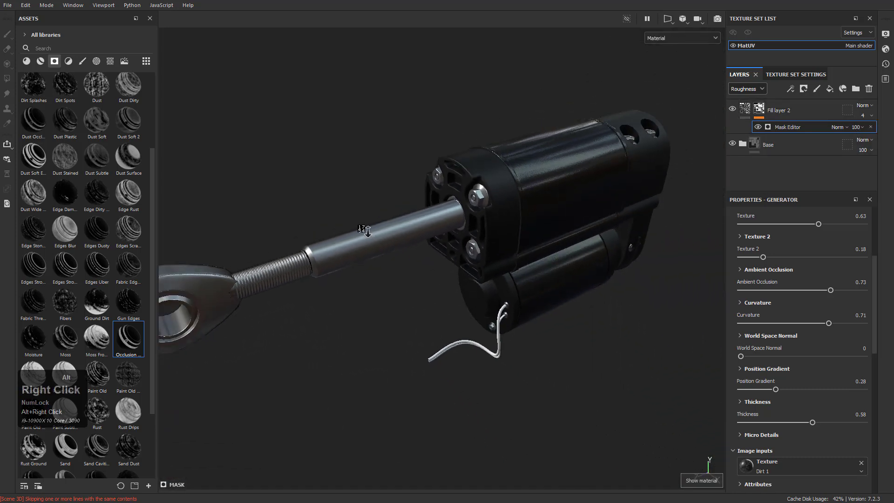
alt+middle_drag(407, 357, 493, 333)
alt+drag(492, 333, 473, 299)
alt+middle_drag(473, 299, 426, 295)
alt+drag(426, 296, 439, 280)
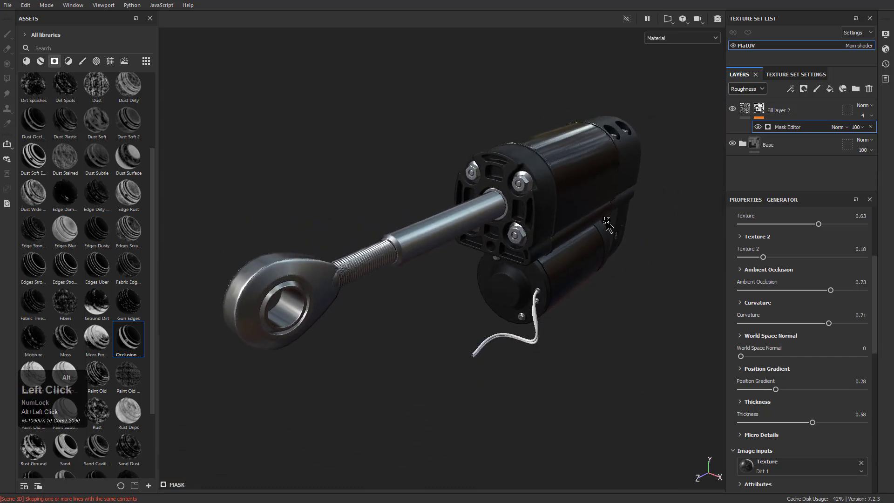
Select Fill layer 2 and switch the layer stack back to the Base color channel.
click(790, 115)
click(744, 89)
click(741, 101)
click(745, 89)
click(741, 101)
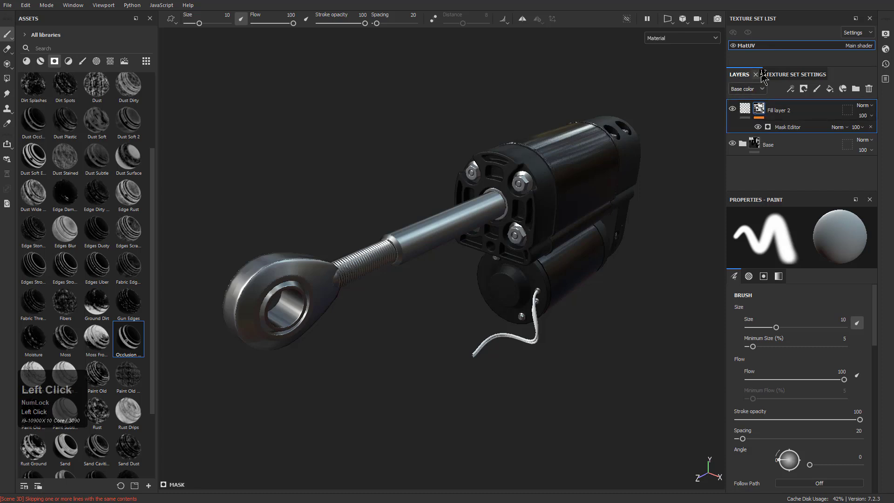
Add a new fill layer above Fill layer 2 and leave only its height channel enabled.
click(829, 89)
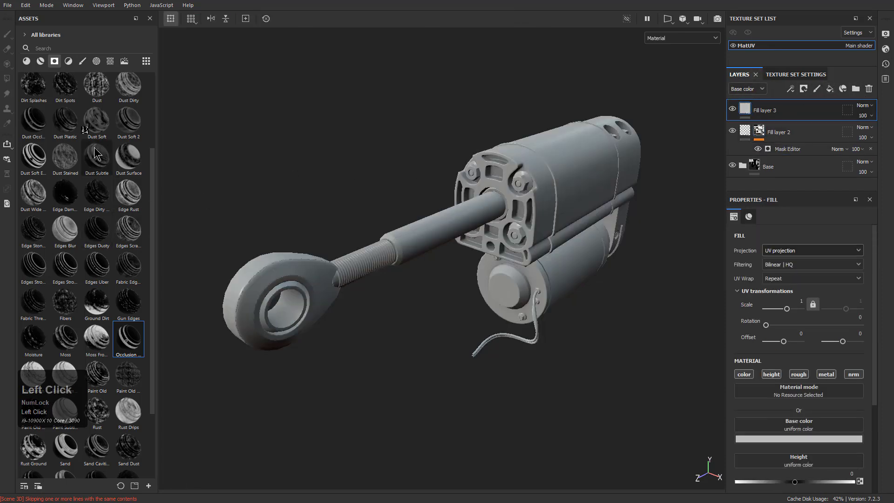
click(124, 61)
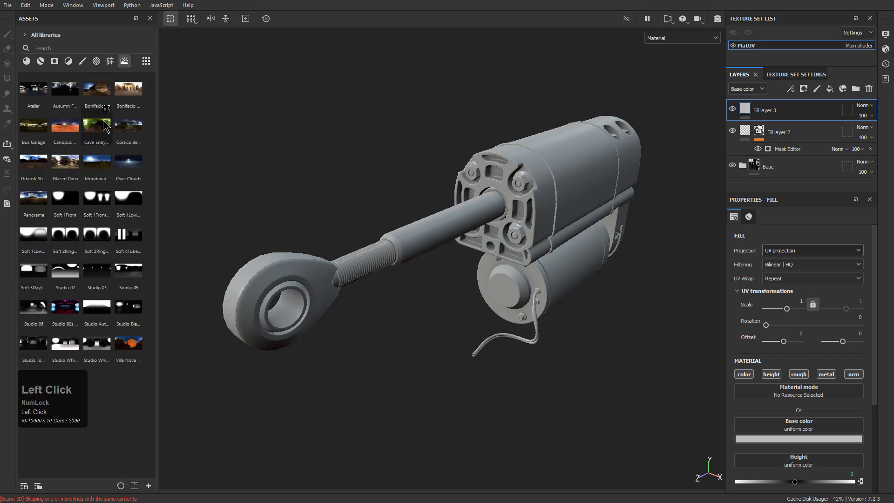
click(111, 61)
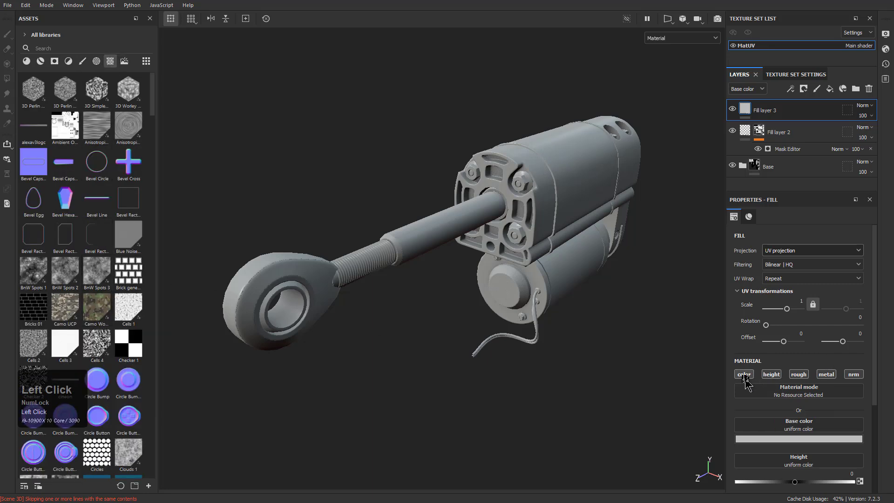
click(826, 376)
click(800, 376)
click(774, 376)
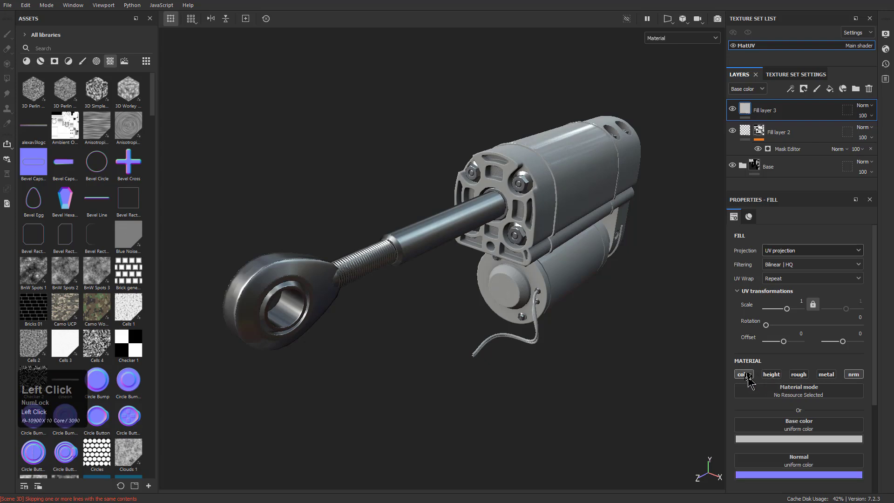
click(745, 375)
click(854, 374)
click(769, 375)
Assign the Grunge Sand Dry texture to Fill layer 3's height and check the bumps on the housing.
scroll(86, 288, down, 10)
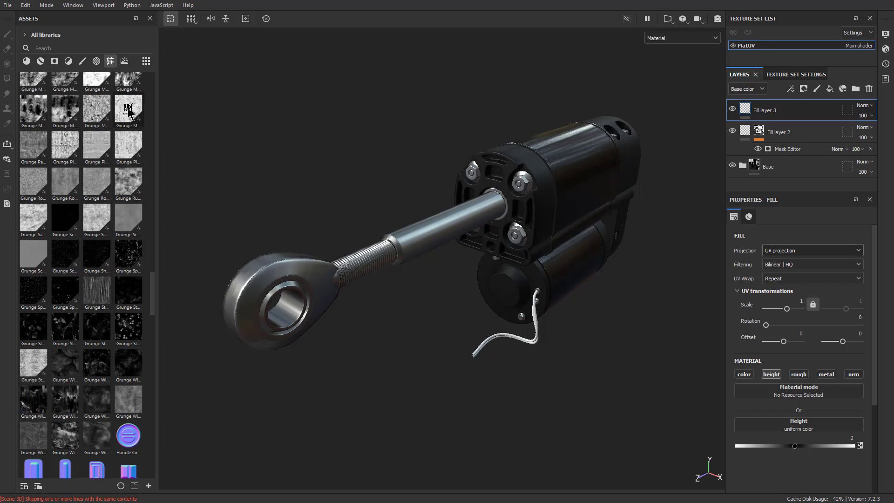
drag(42, 219, 787, 425)
alt+drag(583, 284, 503, 261)
alt+middle_drag(652, 344, 536, 391)
mouse_move(540, 389)
alt+right_down()
mouse_move(514, 362)
mouse_move(540, 385)
alt+right_up()
alt+right_drag(378, 165, 531, 311)
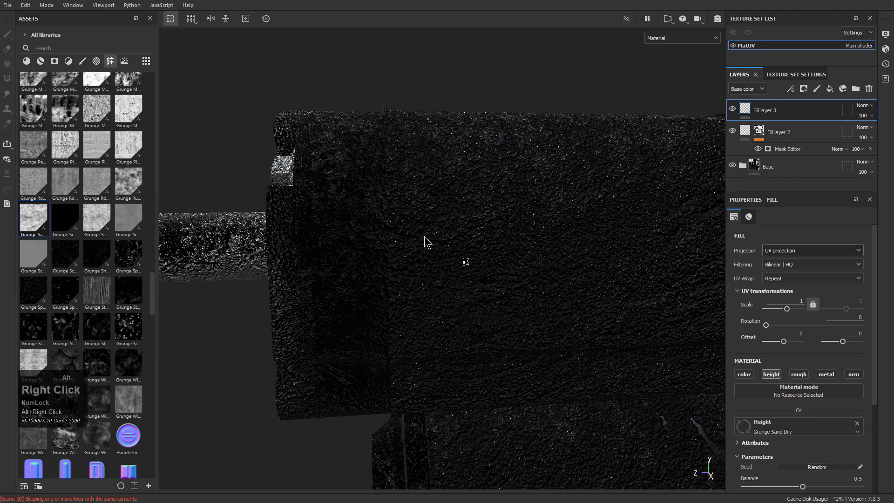
Set the Grunge Sand Dry height texture's Balance to 0.72, Contrast to 0.23 and Brush Pattern to 0.2.
drag(798, 487, 815, 487)
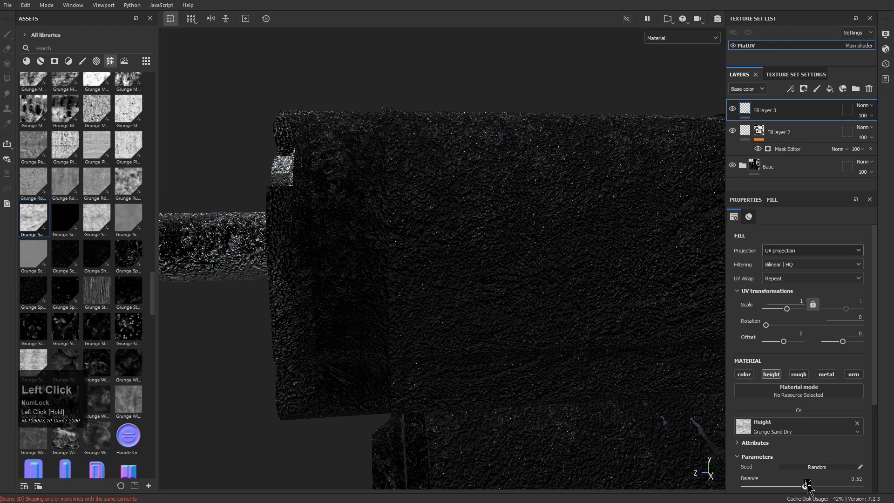
scroll(796, 443, down, 3)
drag(813, 359, 834, 358)
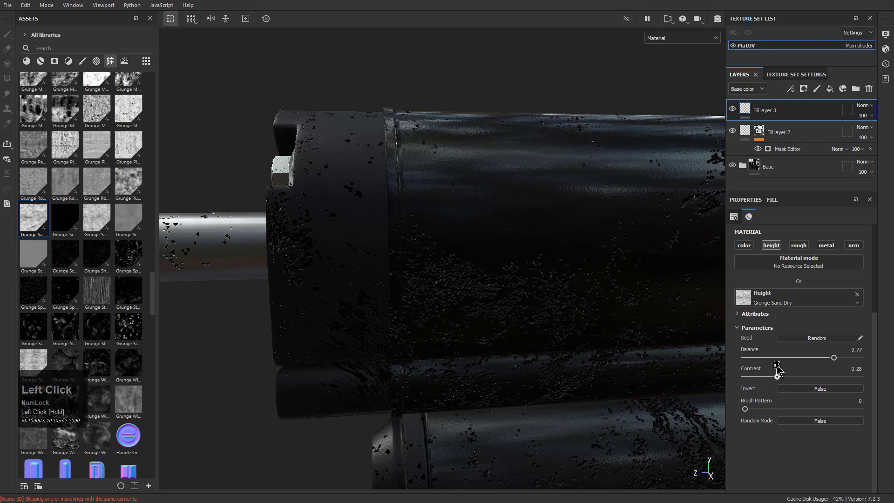
drag(830, 359, 828, 358)
mouse_move(749, 409)
mouse_down()
mouse_move(792, 405)
mouse_move(771, 396)
mouse_up()
Examine the grunge height detail on the housing, shaft and rod eye from several angles.
alt+drag(476, 309, 466, 326)
alt+right_drag(466, 326, 326, 351)
alt+middle_drag(326, 352, 357, 325)
alt+drag(357, 325, 396, 298)
alt+middle_drag(395, 298, 451, 273)
alt+right_drag(450, 273, 415, 233)
alt+middle_drag(415, 233, 506, 298)
alt+drag(506, 298, 443, 303)
alt+right_drag(443, 304, 536, 284)
alt+middle_drag(535, 284, 604, 276)
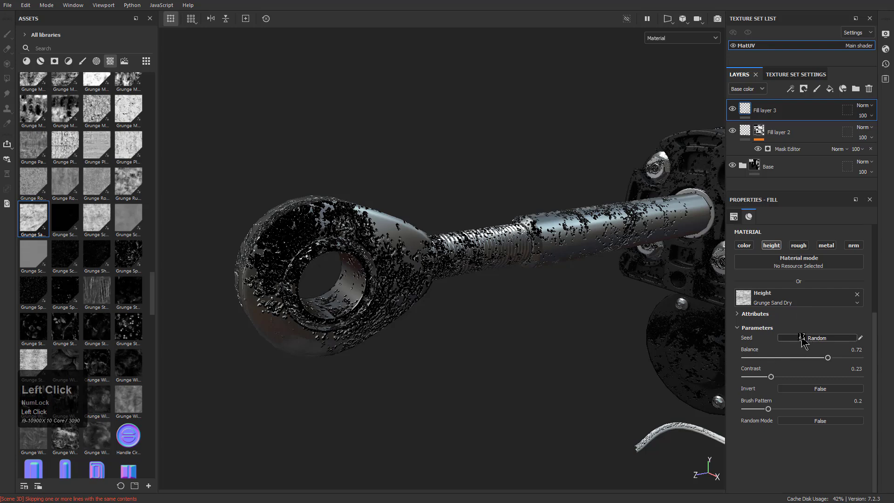
Change Fill layer 3's projection to Tri-planar projection.
scroll(781, 253, up, 3)
click(797, 251)
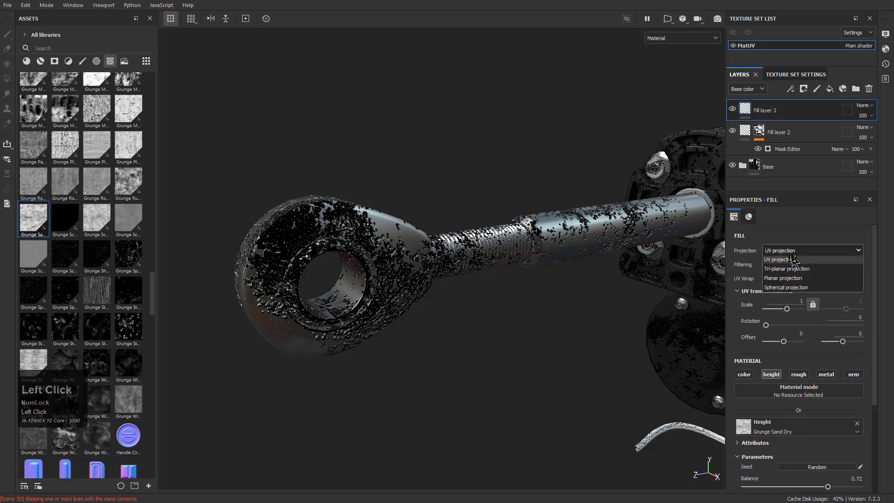
click(797, 281)
Examine the tri-planar height grunge on the bolts, shaft, housing and motor cylinder from several angles.
alt+drag(592, 266, 493, 228)
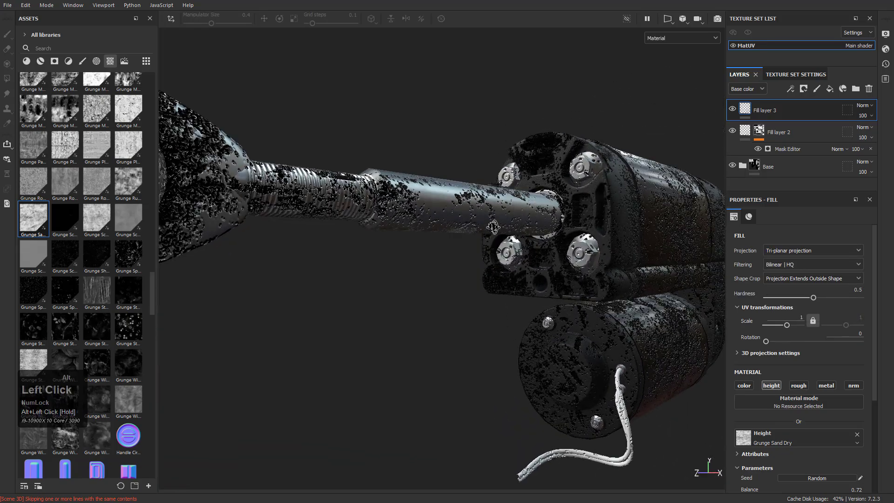
alt+middle_drag(506, 222, 490, 264)
alt+right_drag(490, 264, 565, 353)
alt+drag(565, 353, 466, 253)
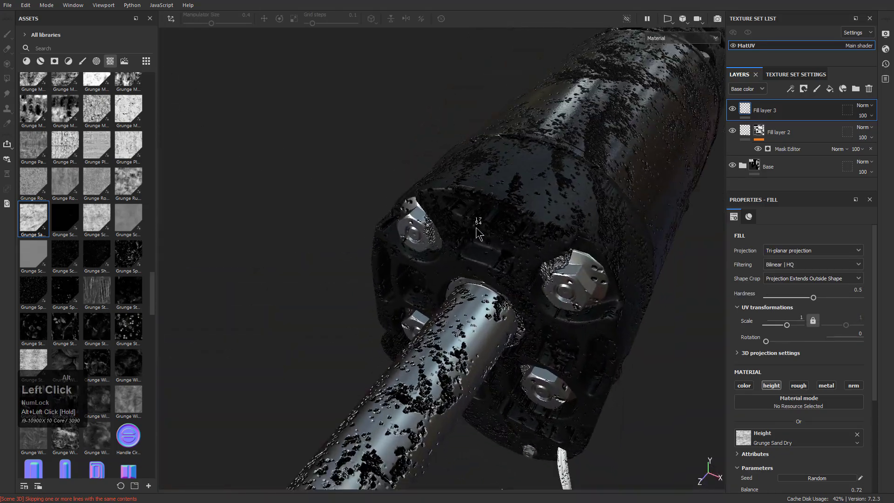
alt+right_drag(466, 253, 665, 424)
alt+drag(444, 205, 517, 303)
alt+right_drag(530, 321, 444, 246)
alt+middle_drag(444, 247, 428, 144)
alt+right_drag(429, 144, 405, 158)
alt+drag(406, 158, 529, 309)
alt+right_drag(529, 310, 458, 356)
alt+middle_drag(458, 357, 503, 355)
alt+drag(503, 355, 467, 311)
alt+right_drag(467, 311, 488, 317)
alt+middle_drag(520, 319, 497, 314)
alt+right_drag(497, 315, 533, 305)
alt+drag(554, 295, 582, 299)
alt+middle_drag(582, 299, 605, 307)
alt+drag(606, 309, 609, 304)
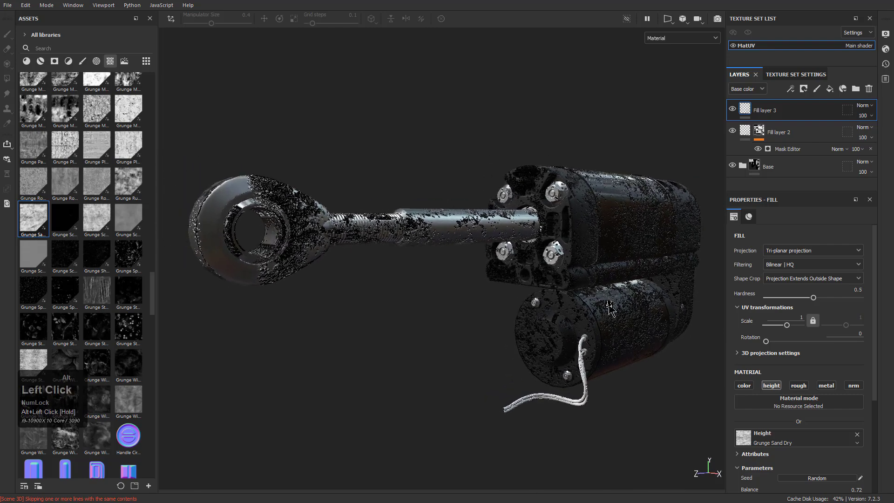
Switch the layer stack to the Height channel and lower Fill layer 3's opacity to 2.
click(747, 88)
click(750, 110)
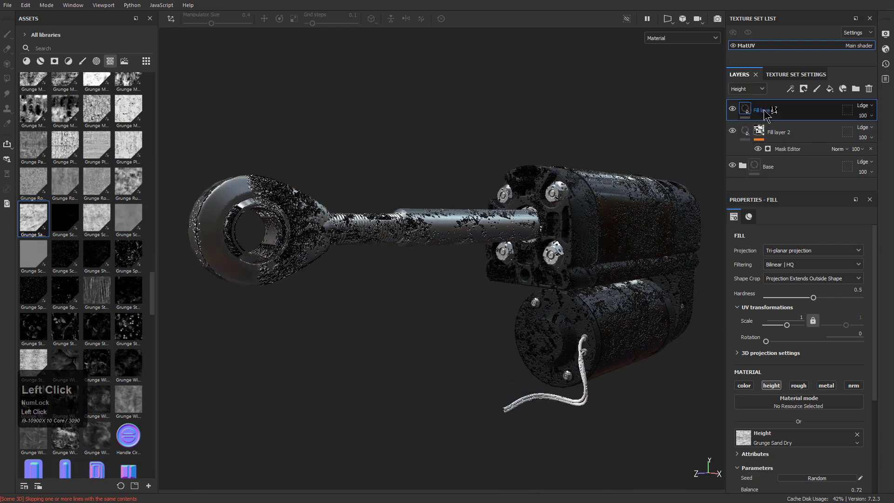
drag(878, 127, 859, 135)
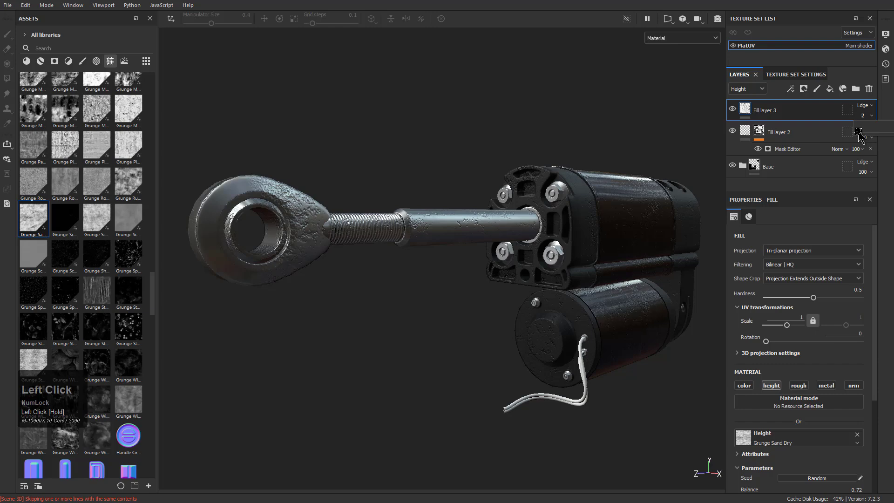
Examine Fill layer 3's height grunge on the housing and motor cylinder from several angles.
alt+drag(652, 200, 596, 228)
alt+middle_drag(597, 228, 555, 224)
alt+right_drag(555, 223, 571, 320)
alt+drag(571, 320, 559, 259)
alt+middle_drag(559, 259, 531, 179)
alt+right_drag(531, 179, 539, 328)
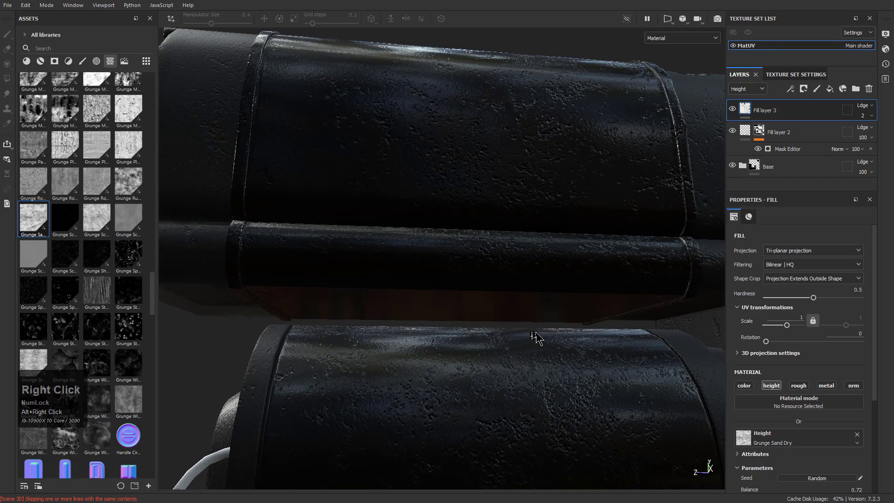
alt+middle_drag(539, 329, 535, 250)
alt+right_drag(535, 249, 480, 253)
alt+drag(479, 253, 527, 272)
click(863, 105)
click(864, 107)
click(864, 107)
click(866, 105)
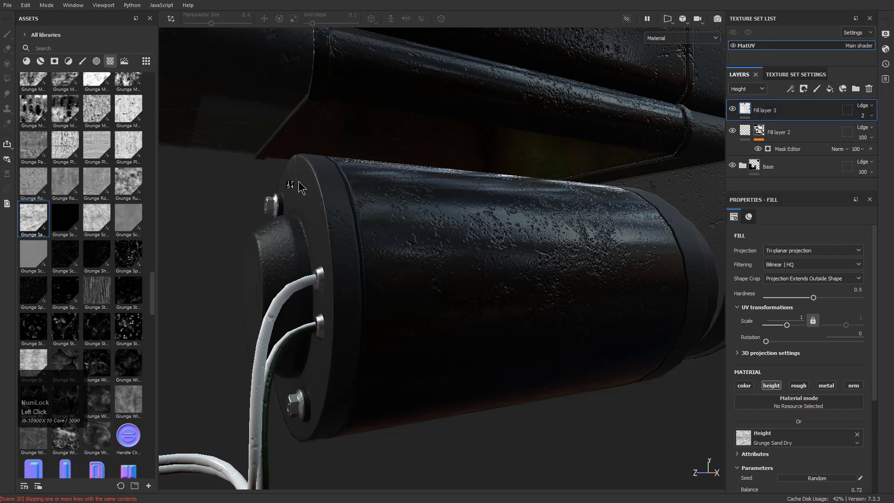
Apply the Sand Cavities smart mask to Fill layer 3.
click(123, 61)
click(96, 61)
click(82, 61)
click(55, 61)
click(55, 62)
click(41, 61)
click(52, 63)
scroll(74, 242, down, 5)
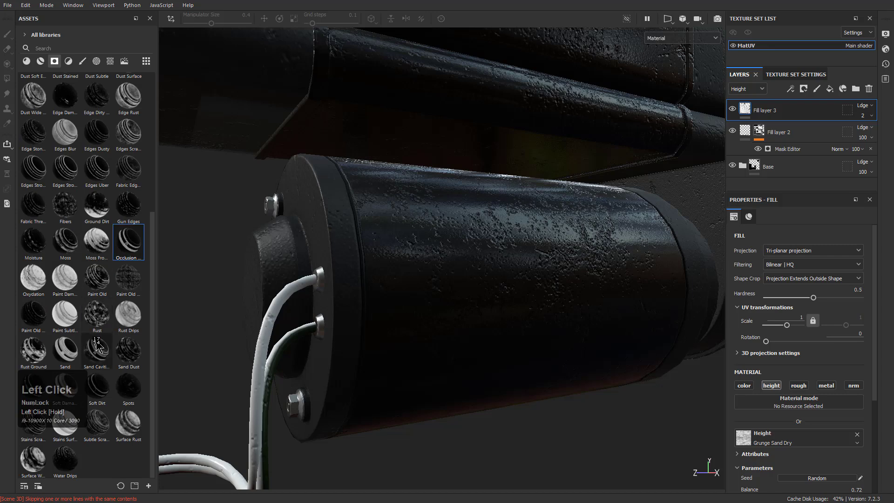
mouse_move(96, 345)
mouse_down()
mouse_move(498, 166)
mouse_move(769, 107)
mouse_up()
Examine Fill layer 3's mask and its effect on the material around the housing and motor cylinder.
alt+click(762, 110)
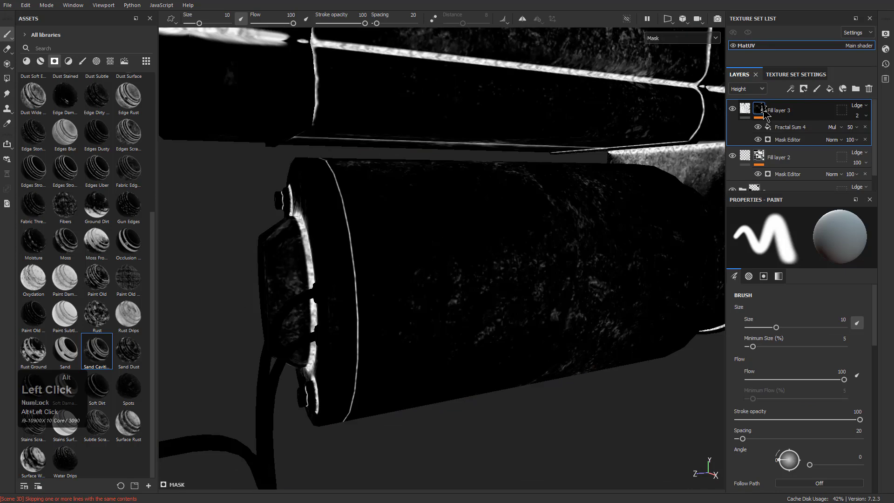
alt+drag(479, 242, 507, 245)
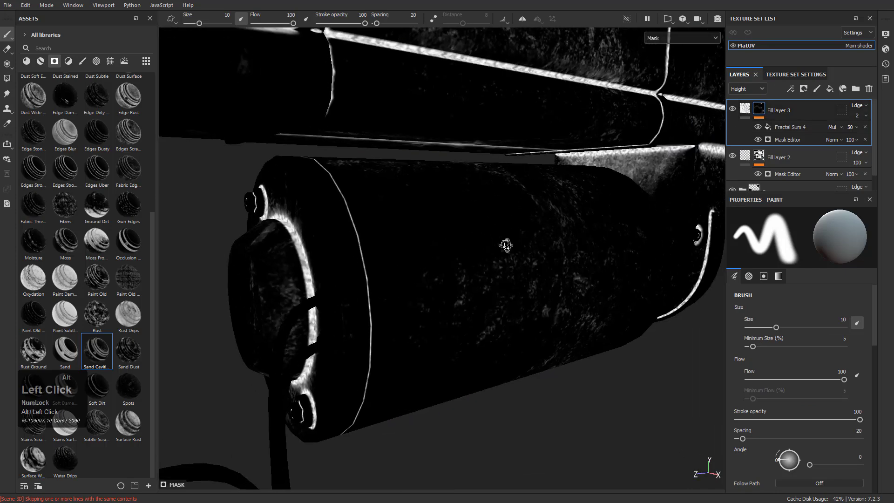
alt+click(747, 114)
alt+drag(461, 251, 439, 269)
alt+right_drag(440, 268, 349, 94)
alt+middle_drag(349, 93, 441, 301)
alt+right_drag(441, 301, 427, 261)
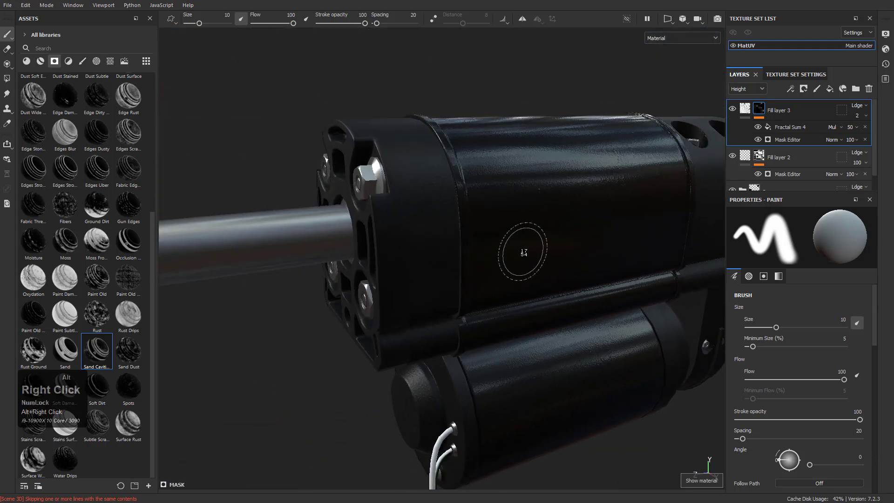
alt+drag(525, 254, 464, 236)
Invert Fill layer 3's Mask Editor globally and set Global Blur to 1.03, Global Balance to 0.94 and Global Contrast to 0.46.
alt+click(760, 111)
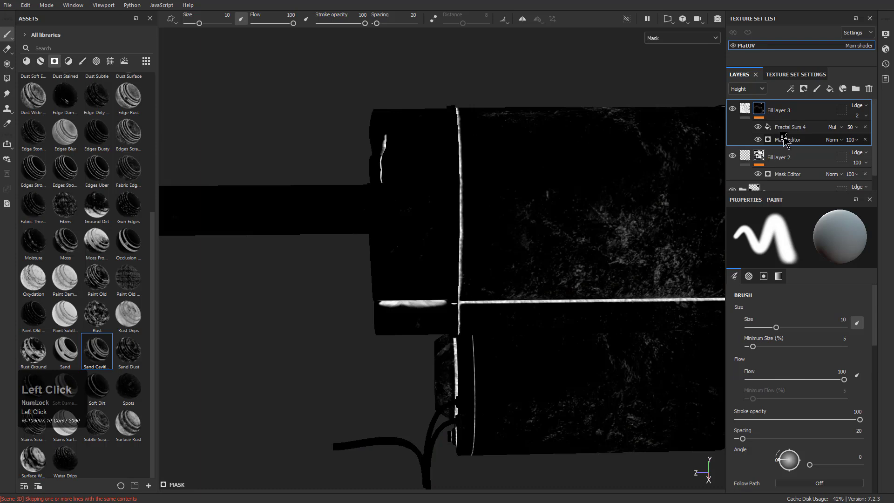
click(785, 140)
scroll(791, 285, up, 1)
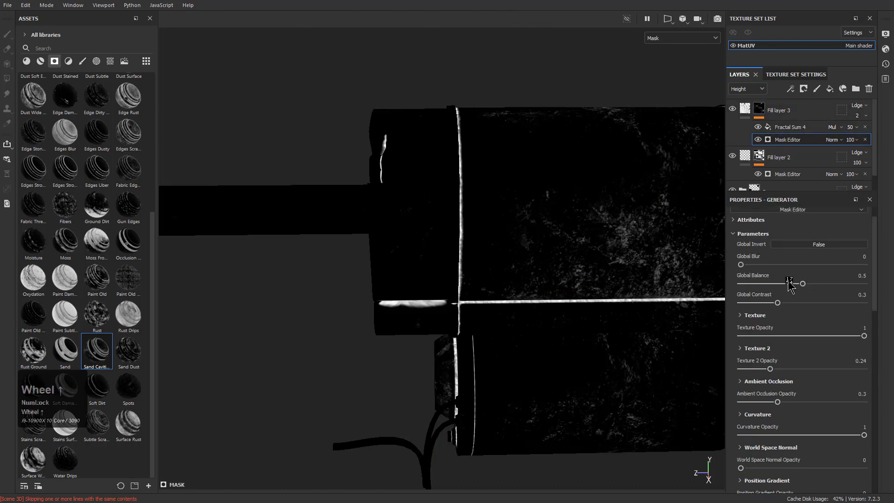
click(801, 245)
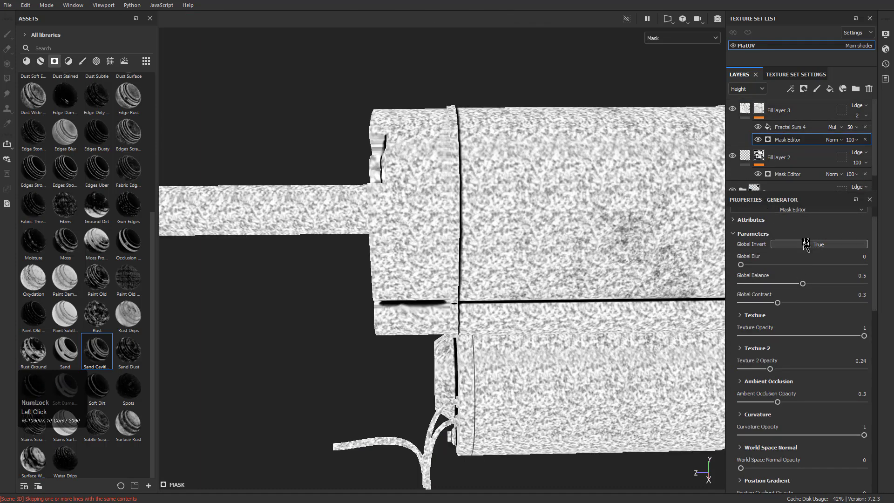
drag(756, 269, 857, 286)
drag(777, 305, 796, 298)
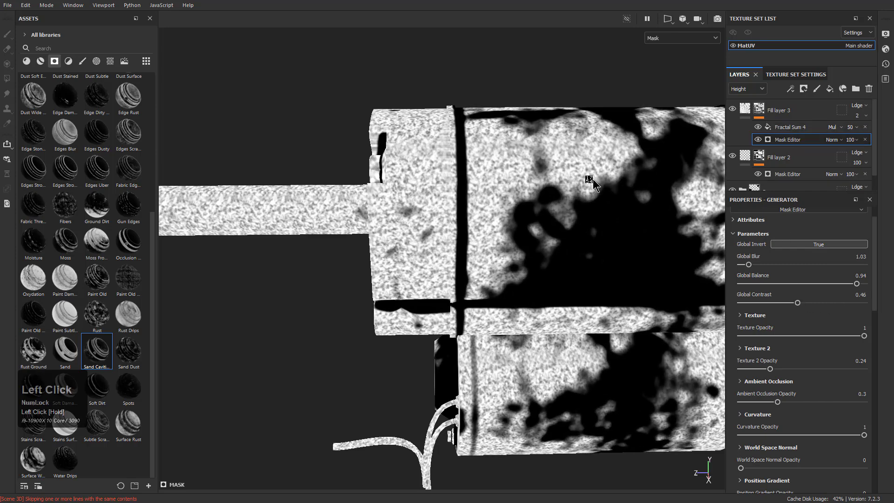
Return to the material view and lower Fill layer 3's height opacity to 1.
key(m)
alt+drag(578, 184, 611, 130)
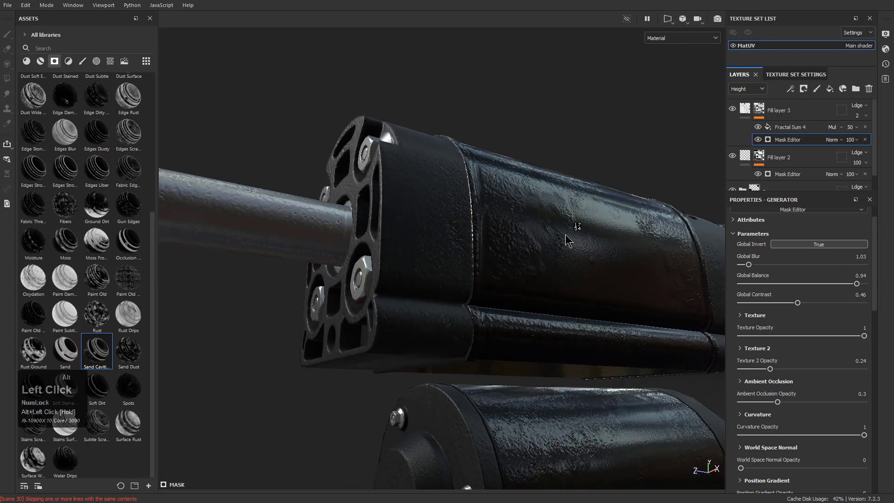
drag(853, 138, 853, 138)
Examine the masked height detail on the rod eye, shaft and housing from several angles.
alt+drag(502, 232, 545, 292)
alt+right_drag(545, 292, 310, 229)
alt+middle_drag(310, 230, 344, 252)
alt+right_drag(343, 253, 373, 289)
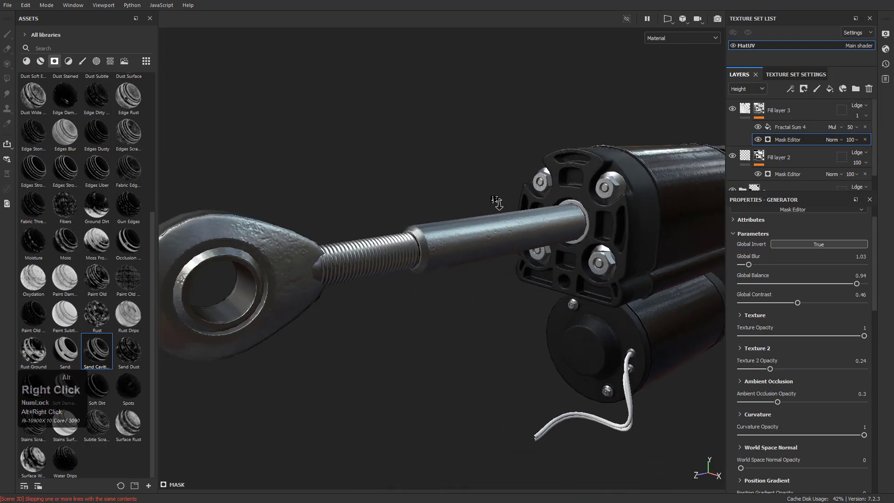
alt+drag(372, 289, 421, 313)
alt+middle_drag(421, 313, 469, 256)
alt+right_drag(469, 255, 523, 223)
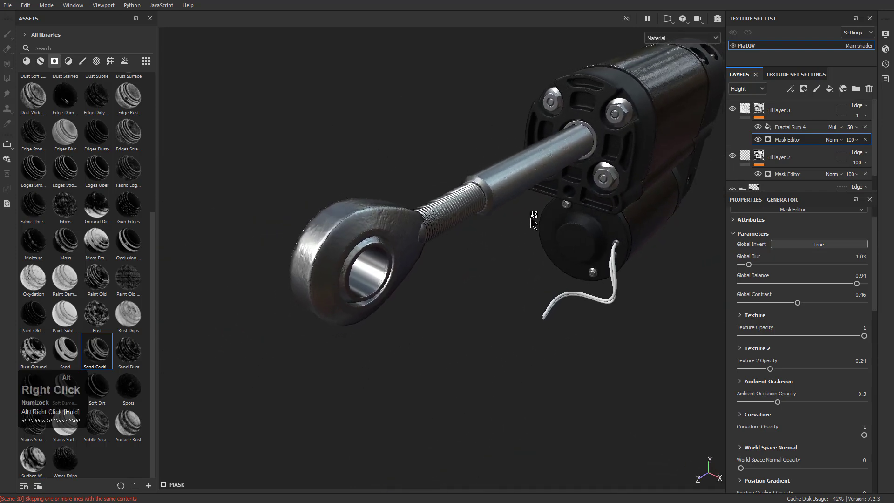
alt+middle_drag(522, 224, 442, 321)
alt+drag(442, 321, 288, 263)
alt+middle_drag(256, 242, 278, 247)
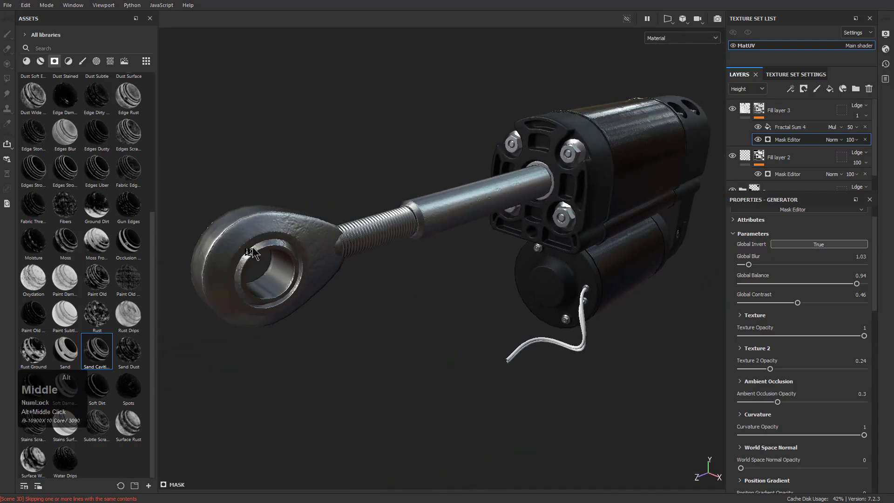
scroll(503, 193, down, 2)
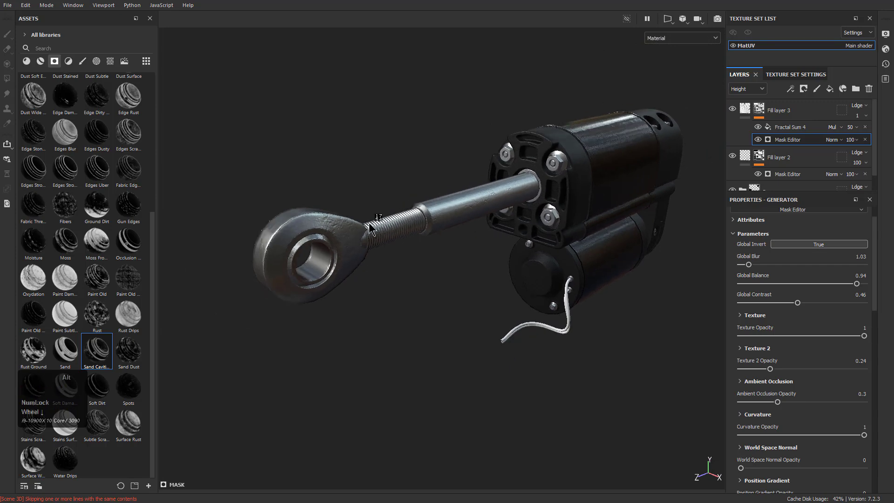
alt+drag(425, 225, 409, 243)
alt+middle_drag(410, 243, 405, 243)
alt+drag(405, 244, 441, 254)
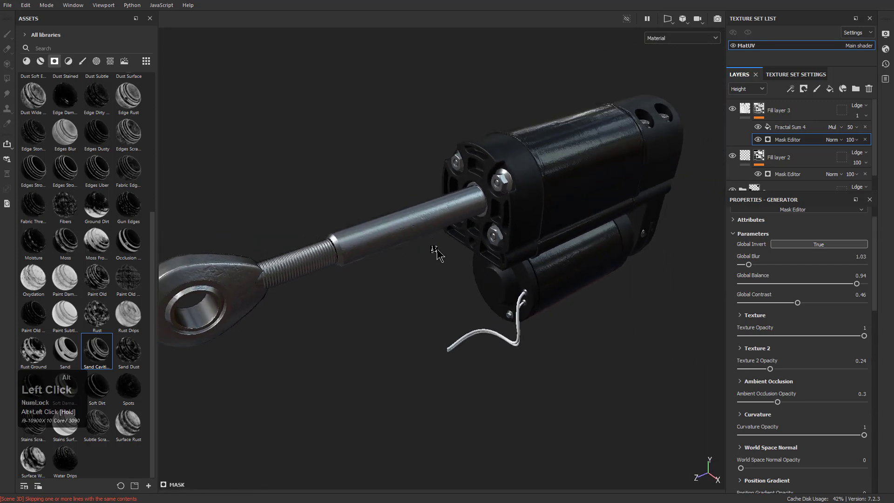
alt+middle_drag(442, 253, 470, 249)
alt+right_drag(470, 249, 480, 242)
Switch the layer stack to Base color and add a fill layer above Fill layer 3 with only the roughness channel active.
click(764, 89)
click(741, 97)
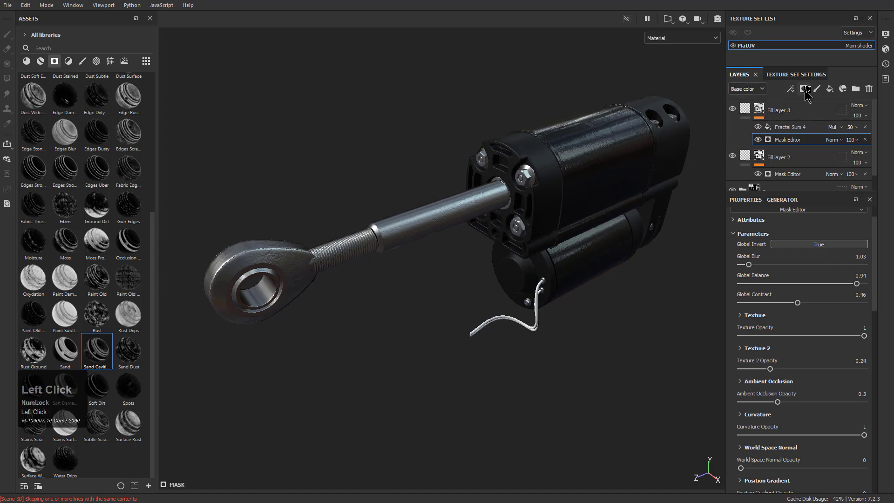
click(829, 89)
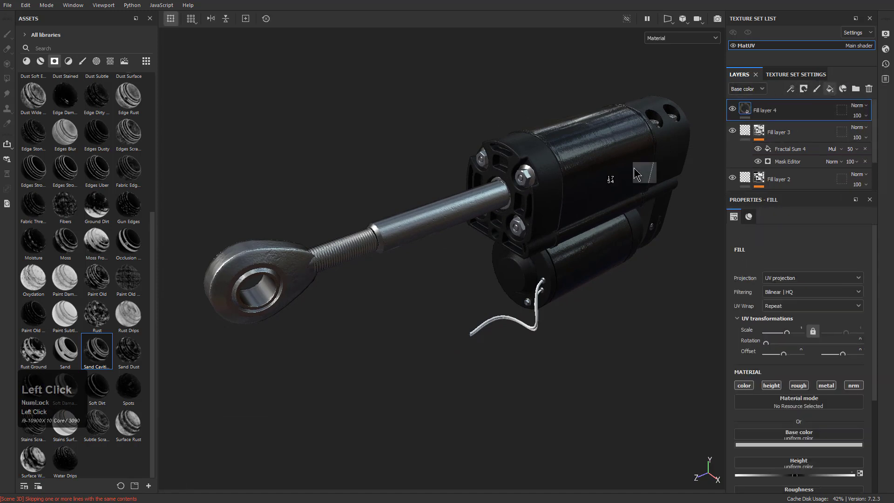
alt+drag(483, 256, 510, 257)
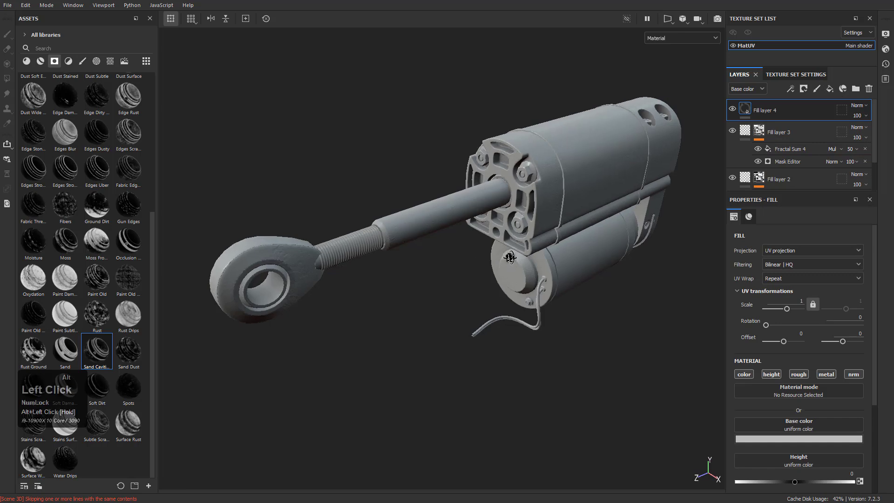
click(745, 374)
click(771, 374)
click(826, 374)
click(853, 374)
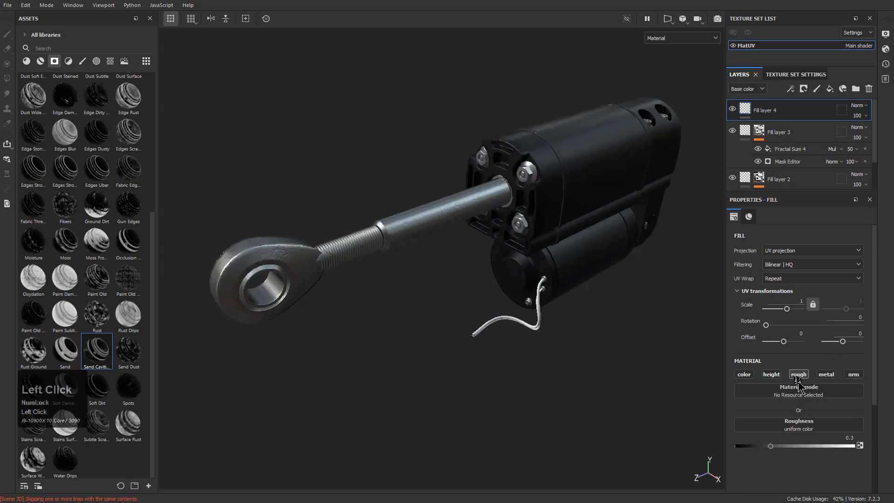
Assign the Grunge Map 011 texture to Fill layer 4's roughness.
scroll(51, 231, up, 1)
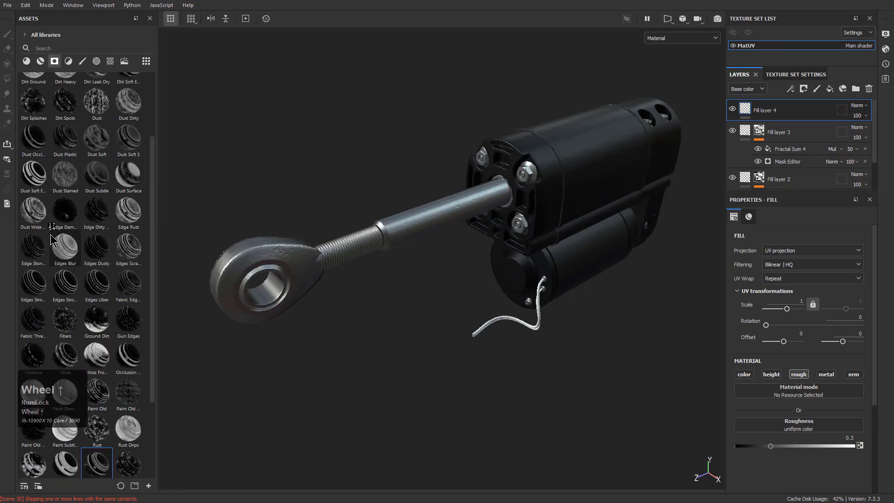
click(110, 61)
click(125, 62)
click(111, 61)
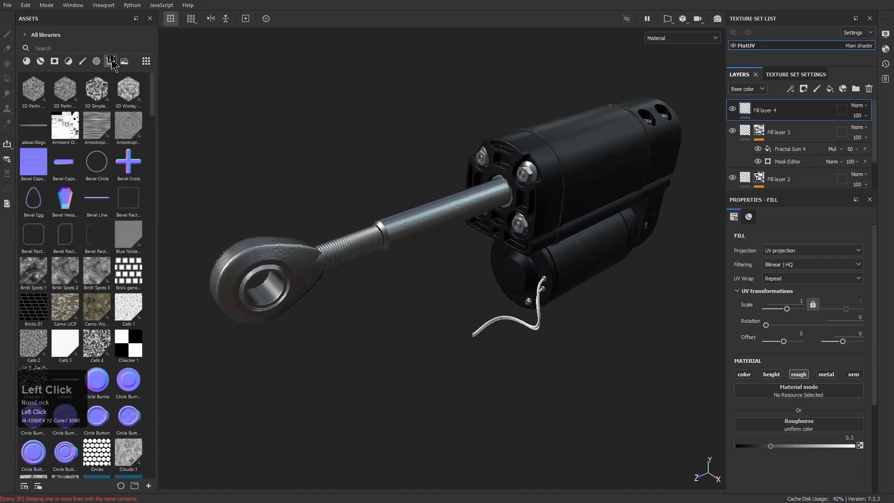
scroll(64, 250, down, 10)
scroll(63, 248, up, 5)
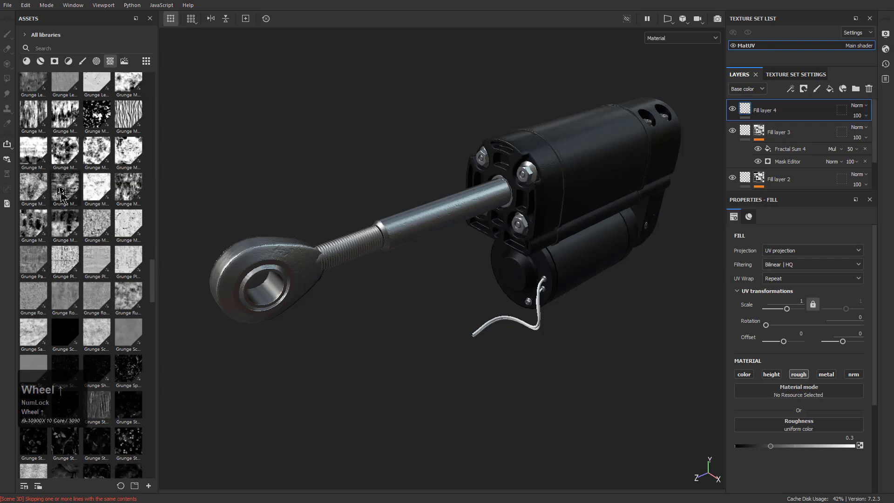
drag(61, 196, 789, 425)
Change Fill layer 4's projection to Tri-planar projection.
alt+drag(564, 262, 431, 252)
scroll(430, 253, up, 2)
alt+middle_drag(524, 218, 490, 241)
alt+right_drag(490, 241, 502, 261)
alt+drag(503, 261, 311, 194)
alt+right_drag(370, 148, 299, 195)
alt+drag(299, 195, 365, 149)
click(781, 250)
click(773, 268)
Examine the tri-planar roughness grunge on the housing, shaft and bolts from several angles.
alt+drag(354, 232, 317, 263)
alt+right_drag(317, 264, 322, 267)
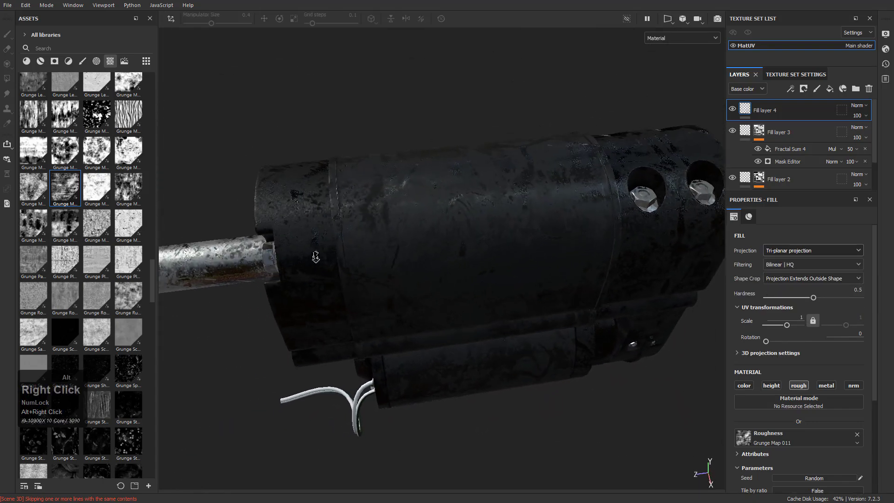
alt+drag(321, 267, 335, 291)
alt+middle_drag(334, 292, 406, 253)
alt+drag(406, 254, 373, 322)
alt+middle_drag(373, 321, 419, 293)
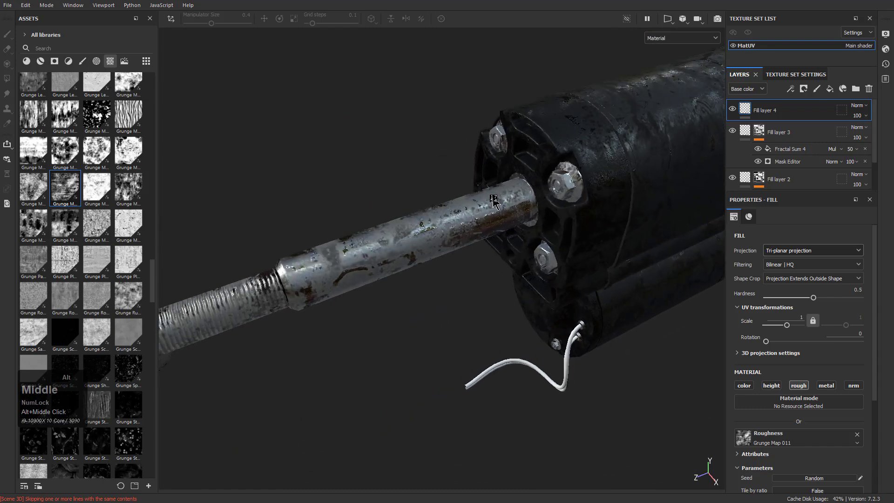
alt+right_drag(401, 317, 409, 349)
alt+drag(409, 350, 407, 264)
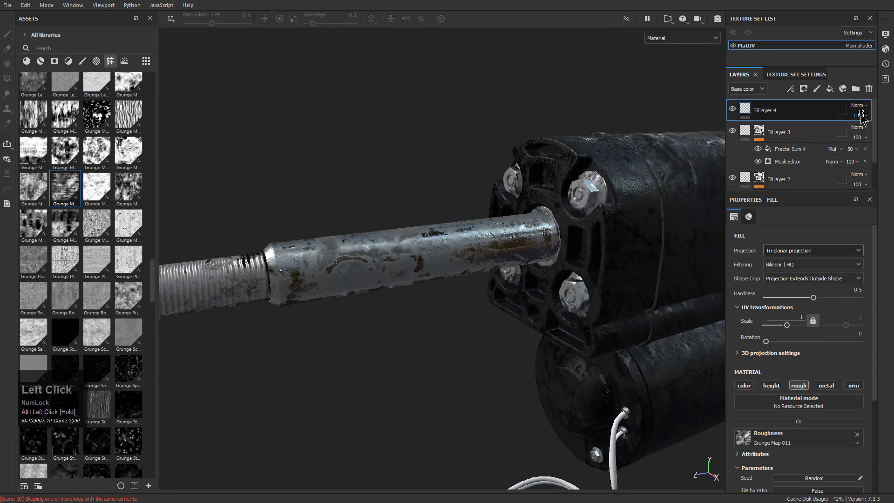
Switch the layer stack to the Roughness channel, try Screen on Fill layer 4 and set its blend mode to Multiply.
click(746, 88)
click(745, 120)
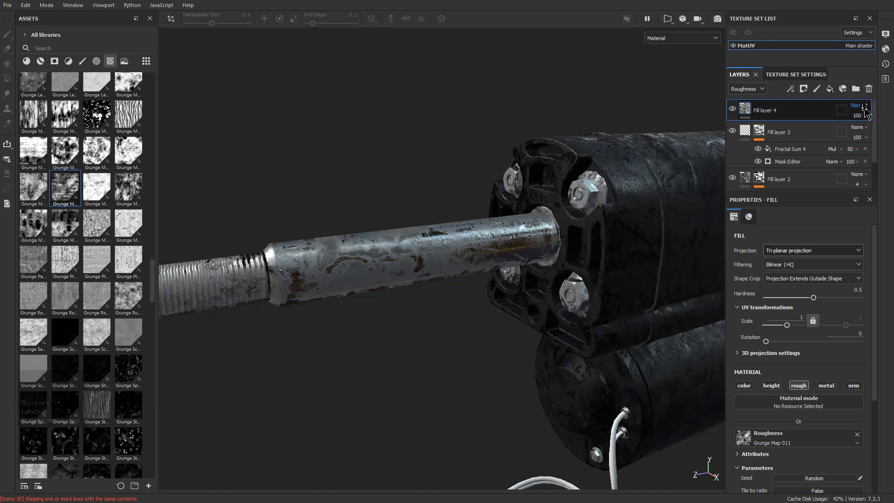
click(858, 105)
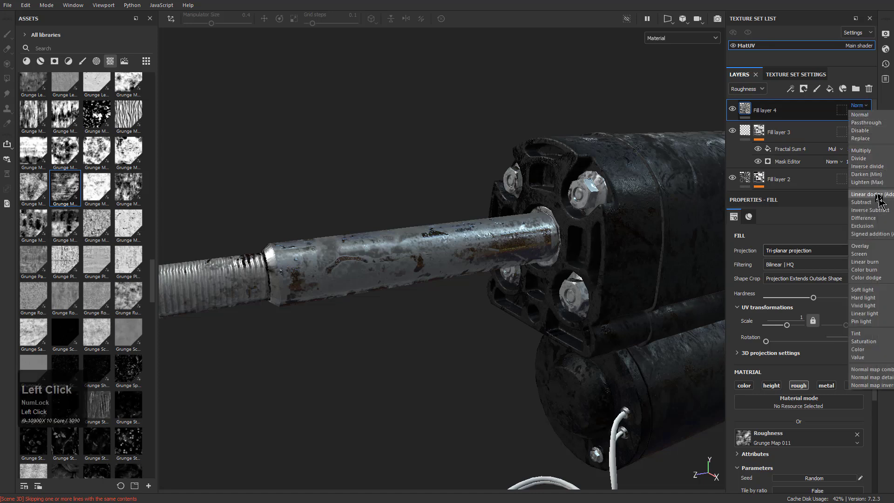
click(865, 254)
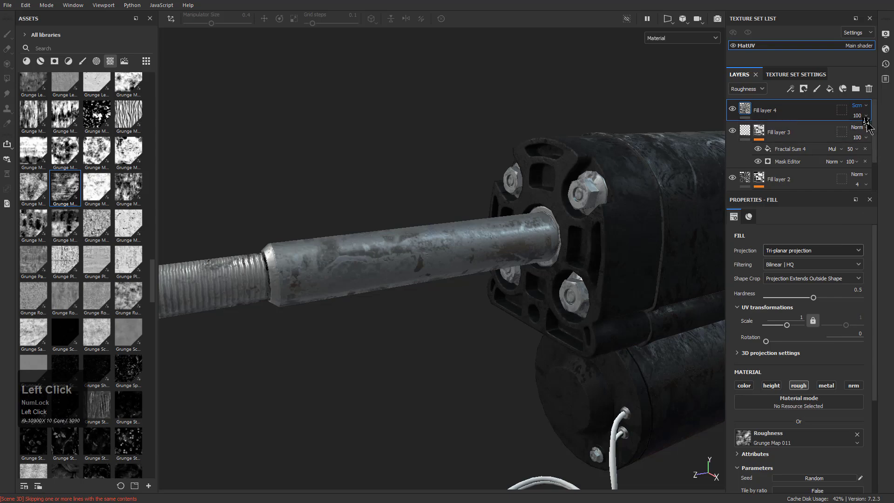
click(859, 105)
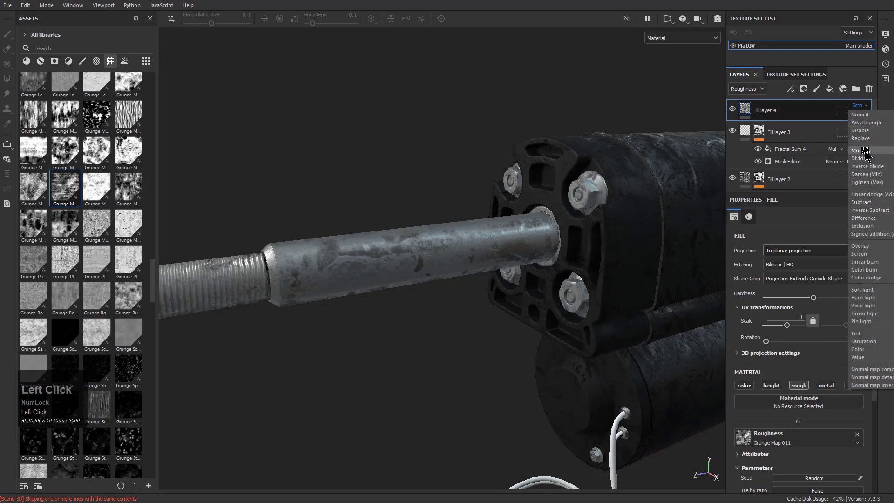
click(861, 150)
Examine the multiplied roughness grunge on the housing, shaft and rod eye from several angles.
alt+drag(614, 195, 627, 178)
alt+middle_drag(626, 178, 373, 221)
alt+drag(429, 221, 369, 234)
alt+middle_drag(369, 233, 423, 201)
mouse_move(424, 246)
alt+right_down()
mouse_move(429, 276)
mouse_move(419, 229)
alt+right_up()
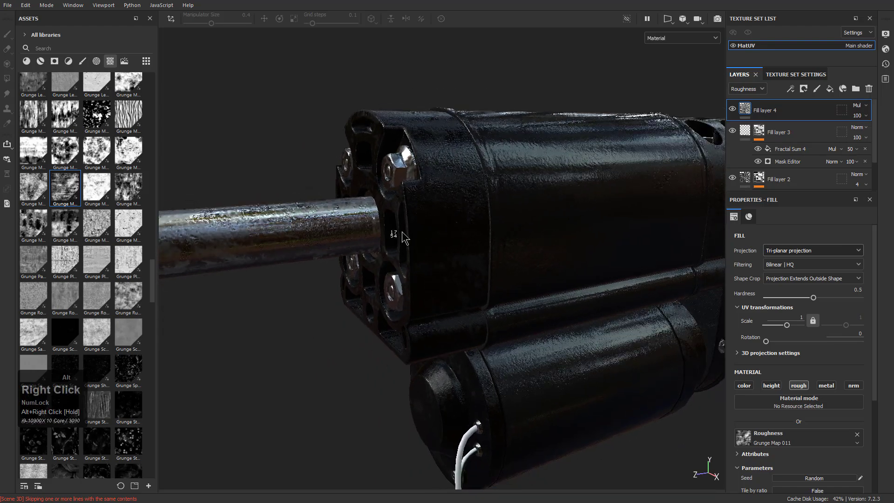
alt+middle_drag(419, 229, 557, 219)
alt+right_drag(557, 219, 345, 203)
alt+middle_drag(345, 203, 486, 240)
alt+right_drag(485, 240, 475, 246)
alt+drag(475, 247, 420, 260)
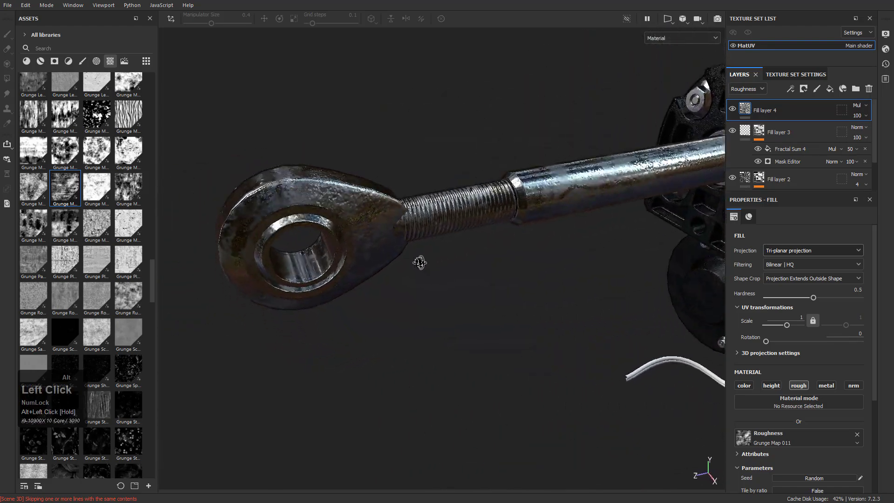
alt+middle_drag(420, 259, 369, 267)
alt+right_drag(369, 268, 460, 227)
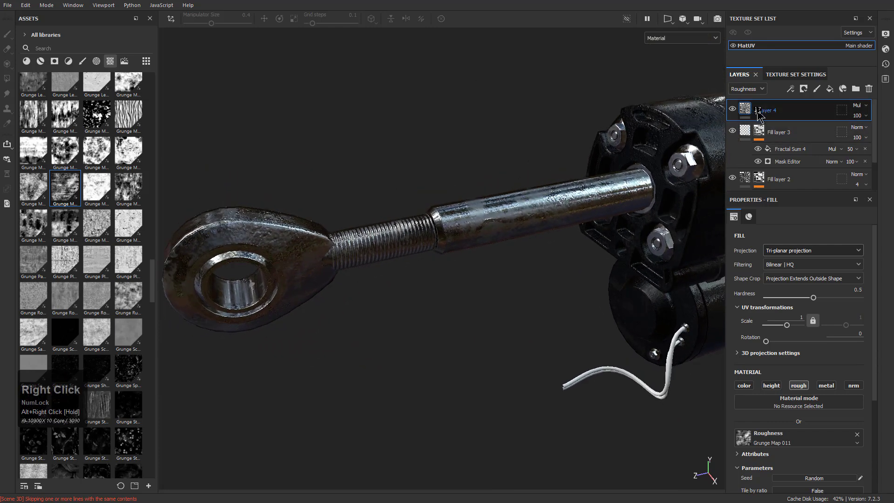
Find the Water Drips smart mask in the asset library and apply it to Fill layer 4.
click(97, 61)
click(82, 61)
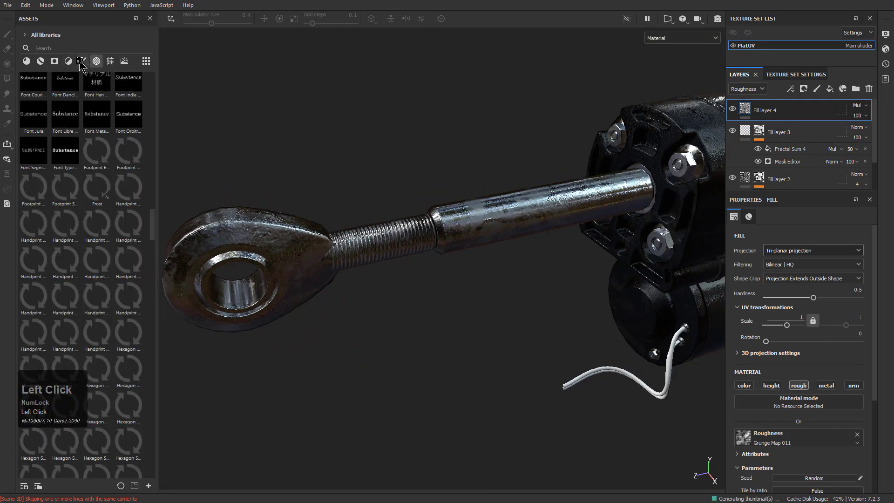
click(65, 62)
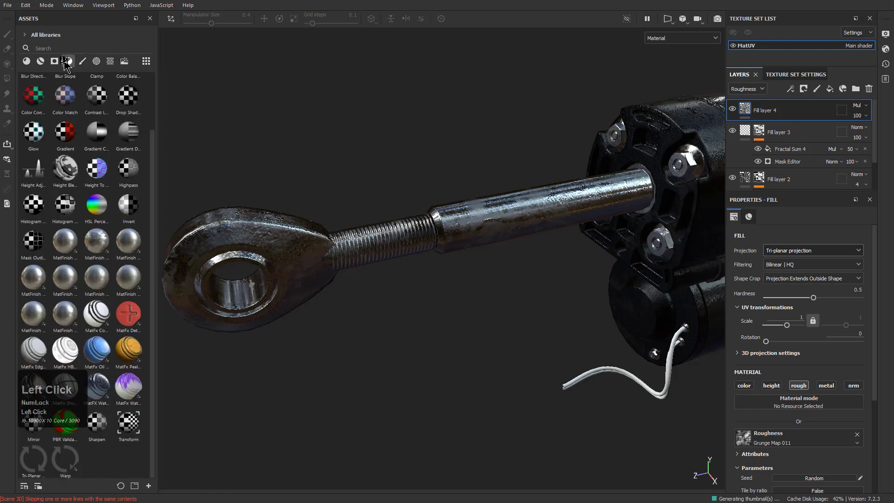
click(55, 62)
click(96, 61)
click(110, 61)
click(125, 61)
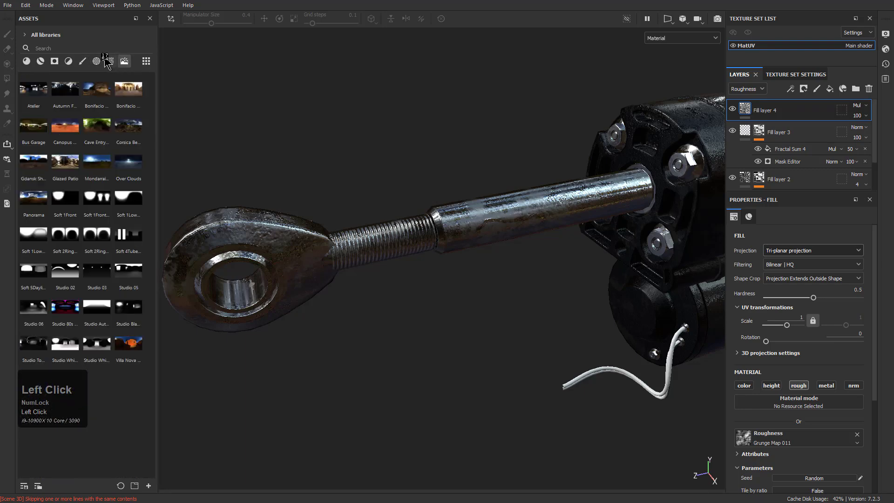
click(95, 62)
click(79, 61)
click(68, 61)
click(55, 61)
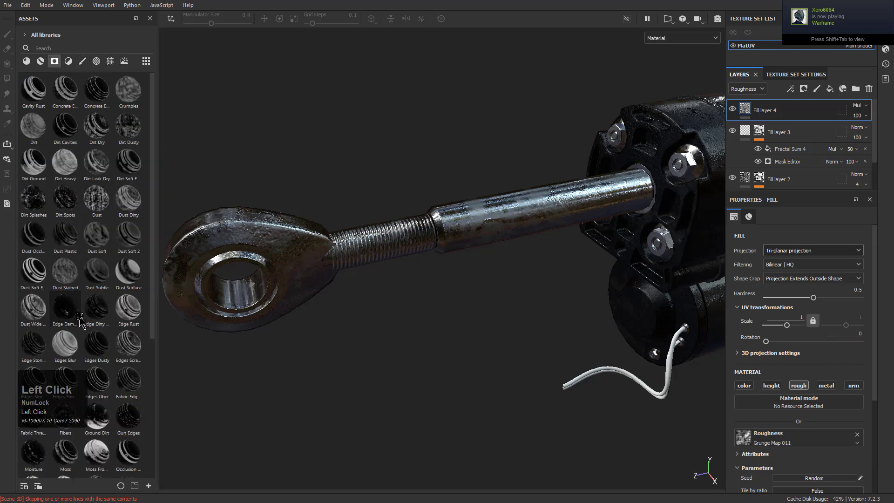
scroll(80, 319, down, 5)
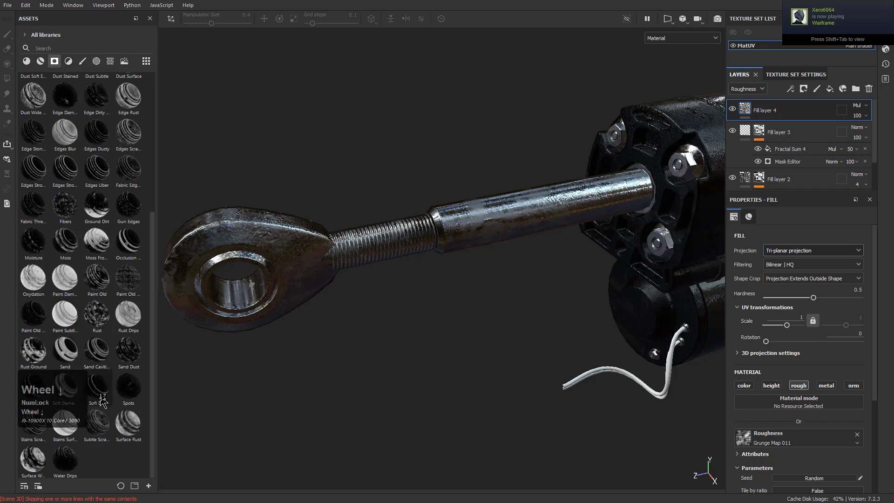
mouse_move(36, 465)
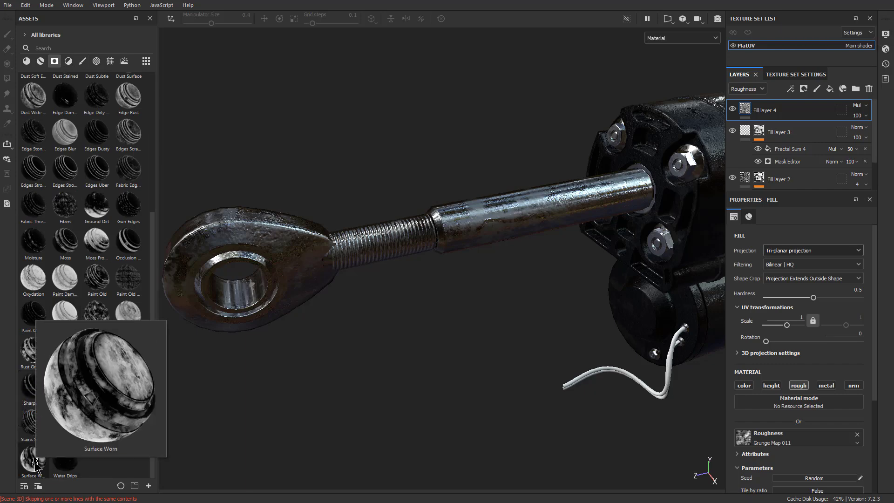
mouse_move(59, 468)
mouse_down()
mouse_move(466, 303)
mouse_move(769, 135)
mouse_move(762, 114)
mouse_up()
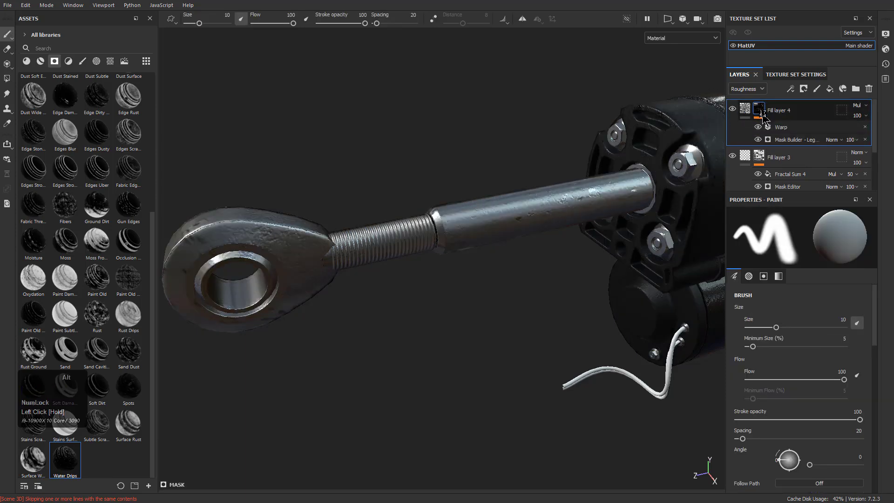
Isolate Fill layer 4's mask in the viewport and examine its pattern across the shaft and housing.
alt+click(760, 111)
alt+drag(575, 257, 573, 247)
alt+middle_drag(573, 247, 419, 254)
alt+drag(419, 254, 438, 254)
alt+right_drag(438, 254, 442, 228)
alt+middle_drag(443, 228, 438, 256)
alt+drag(461, 210, 484, 233)
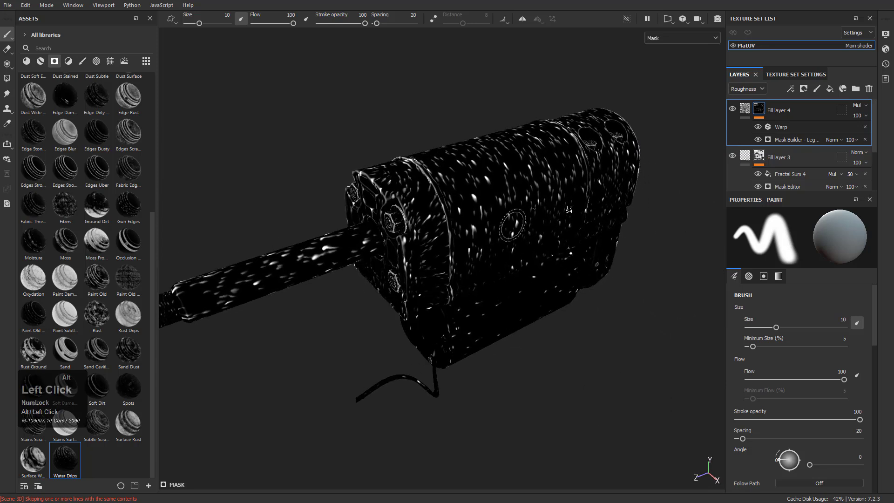
Set Fill layer 4's Mask Builder to AO 0.19, Top/Down Gradient 0.4, World Space Normal 0.25, Scratches 0.71 and Level 0.69.
click(796, 144)
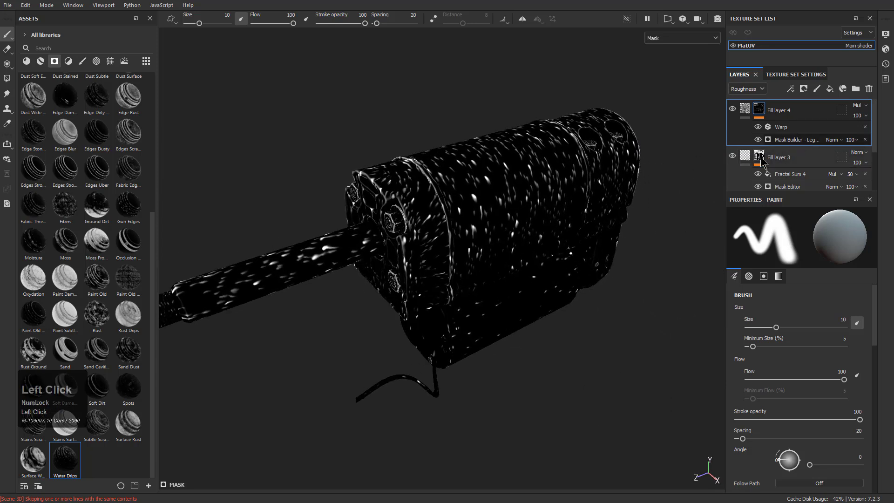
scroll(823, 344, up, 2)
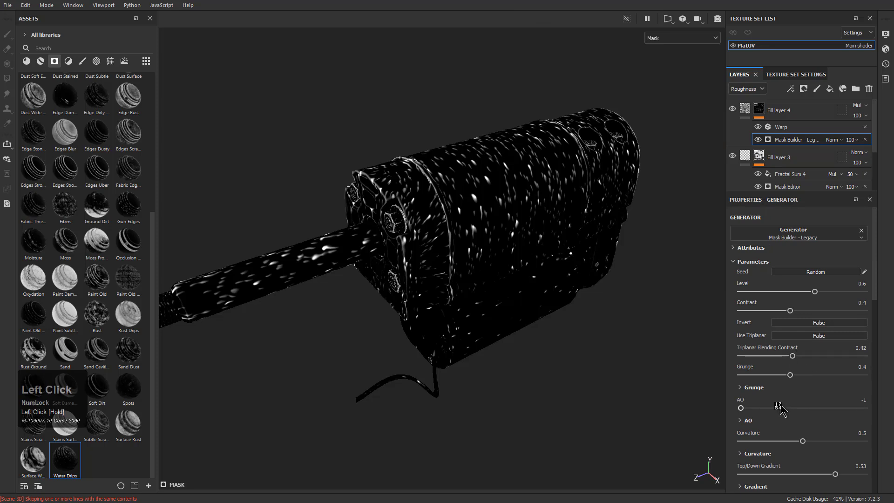
drag(743, 408, 827, 416)
scroll(824, 431, down, 3)
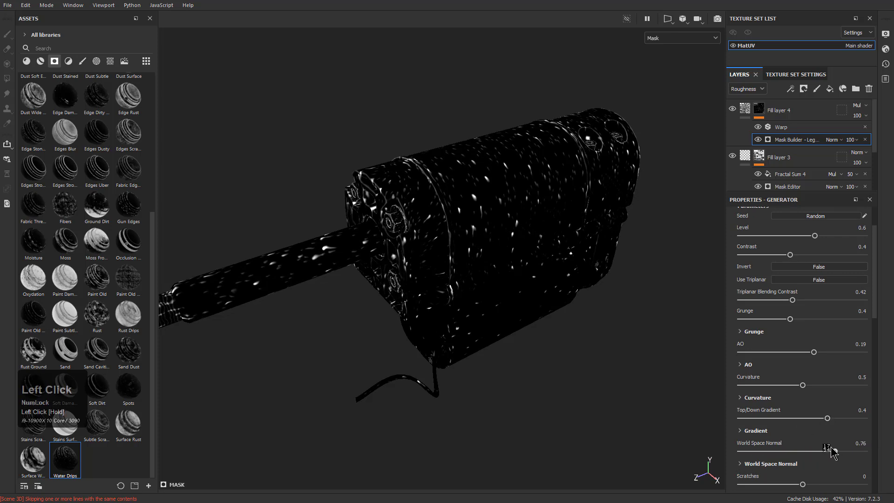
drag(850, 485, 830, 476)
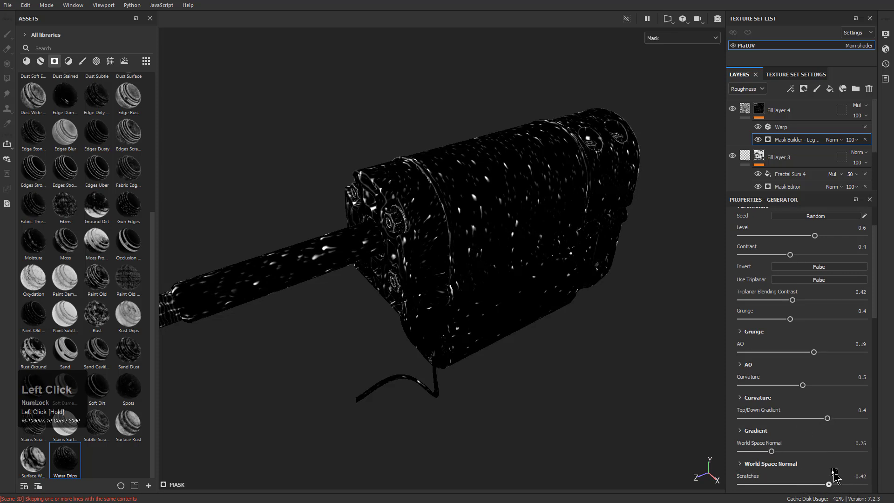
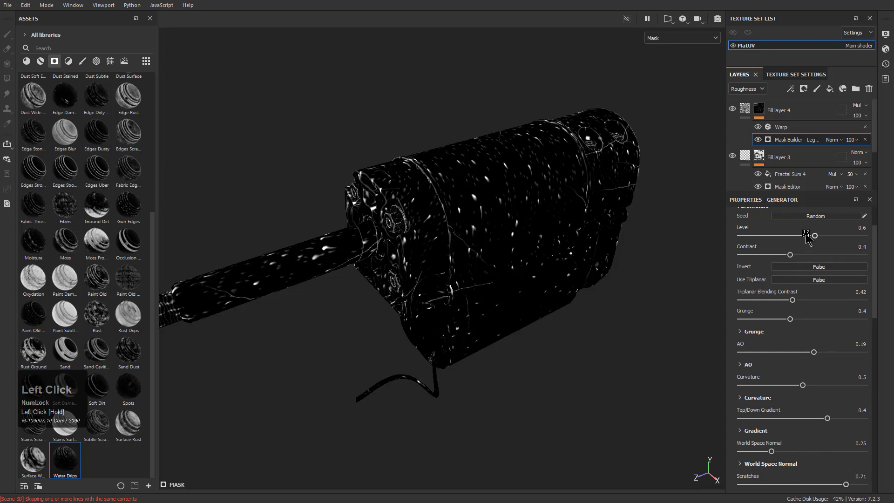
mouse_move(819, 236)
mouse_down()
mouse_move(841, 238)
mouse_move(827, 242)
mouse_up()
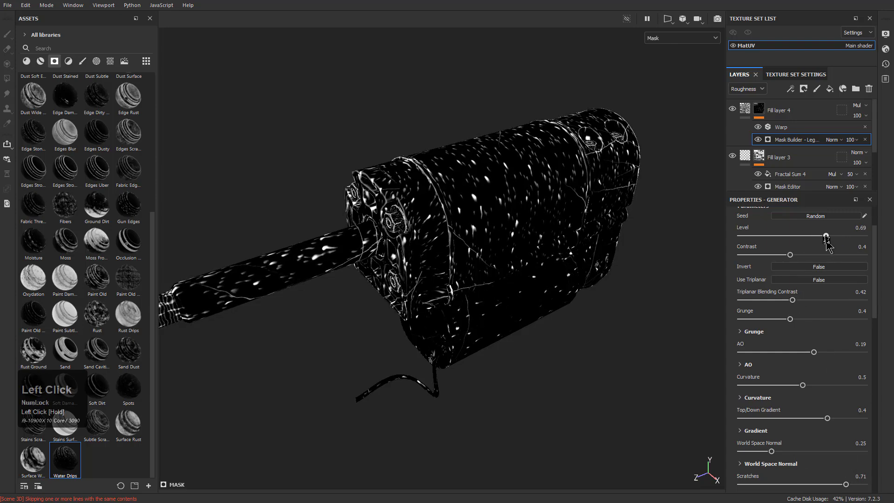
Examine the masked roughness near the shaft and front bolts in the Material and Roughness views.
key(m)
alt+drag(553, 256, 578, 222)
alt+middle_drag(459, 232, 531, 223)
alt+drag(482, 233, 487, 257)
alt+right_drag(488, 257, 531, 288)
key(m)
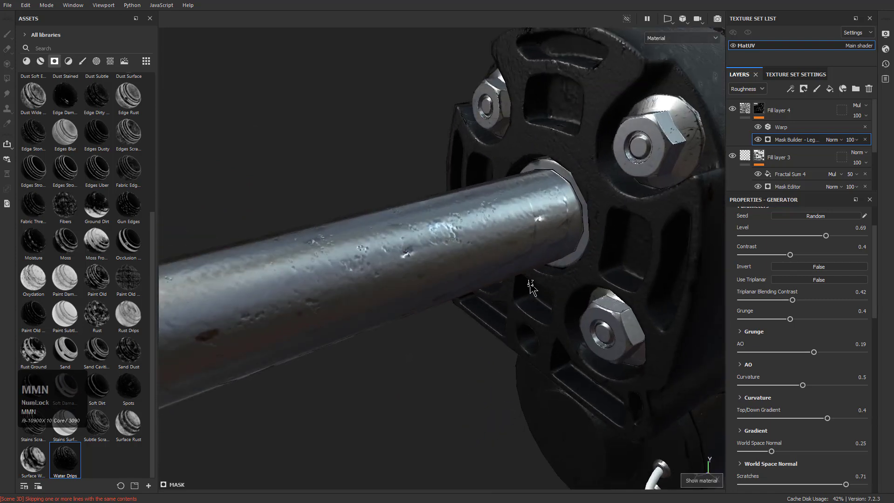
key(c)
key(c)
key(c)
key(c)
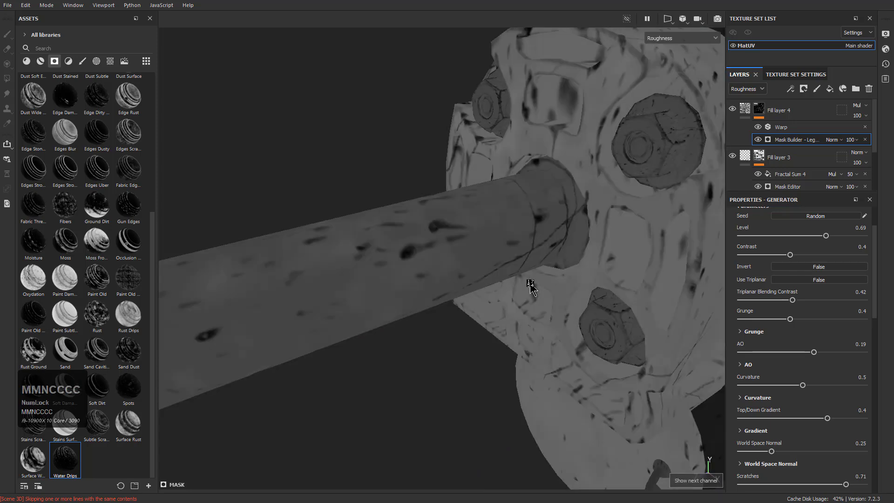
Lower Fill layer 4's roughness opacity to 32 and return to the Material view.
click(866, 116)
drag(889, 135, 868, 130)
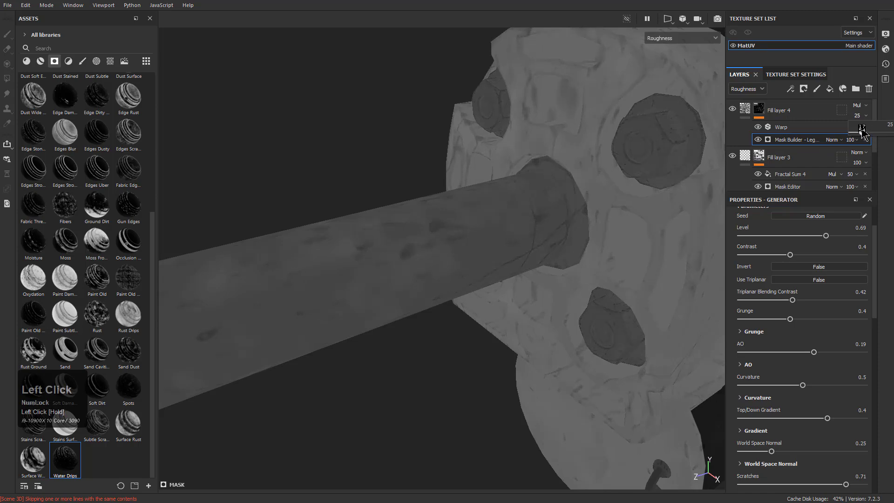
key(m)
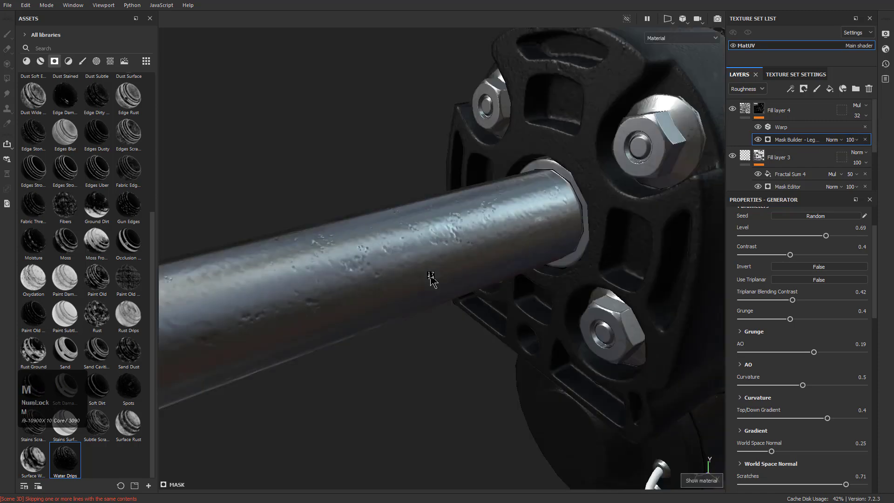
Examine the softened roughness wear on the shaft, front plate and black housing at close range.
alt+drag(455, 324, 464, 330)
alt+right_drag(463, 331, 389, 220)
alt+drag(390, 219, 518, 284)
alt+right_drag(519, 283, 459, 252)
alt+drag(459, 251, 388, 259)
alt+middle_drag(388, 259, 354, 257)
alt+drag(466, 265, 401, 284)
alt+right_drag(484, 326, 619, 441)
alt+drag(527, 258, 455, 273)
alt+right_drag(455, 273, 431, 277)
alt+drag(430, 277, 600, 284)
alt+right_drag(451, 252, 428, 251)
alt+drag(349, 328, 399, 327)
alt+middle_drag(399, 327, 437, 327)
alt+right_drag(437, 327, 394, 280)
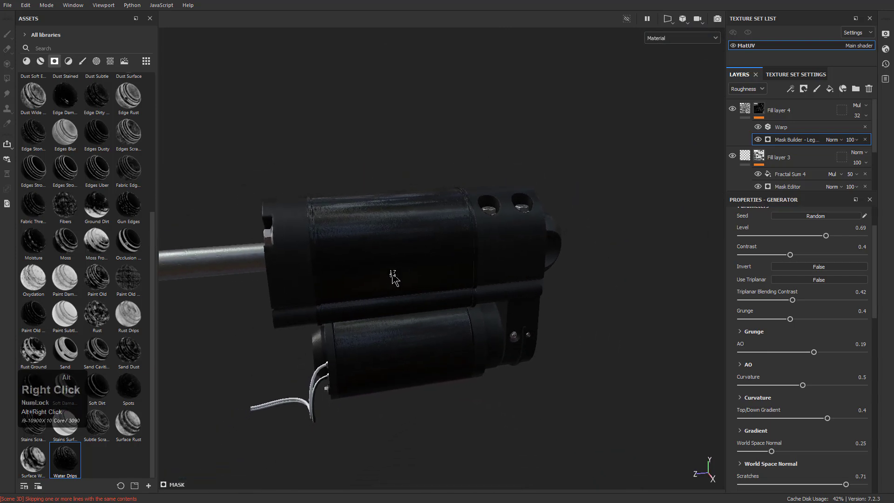
Examine the whole piston and its rod eye from several angles and under rotated environment lighting.
alt+drag(393, 279, 447, 305)
alt+middle_drag(447, 305, 512, 300)
alt+drag(511, 299, 545, 331)
alt+middle_drag(545, 332, 569, 337)
alt+right_drag(569, 338, 517, 300)
alt+drag(517, 301, 529, 308)
alt+middle_drag(529, 308, 505, 307)
alt+right_drag(505, 307, 536, 305)
alt+middle_drag(536, 305, 586, 300)
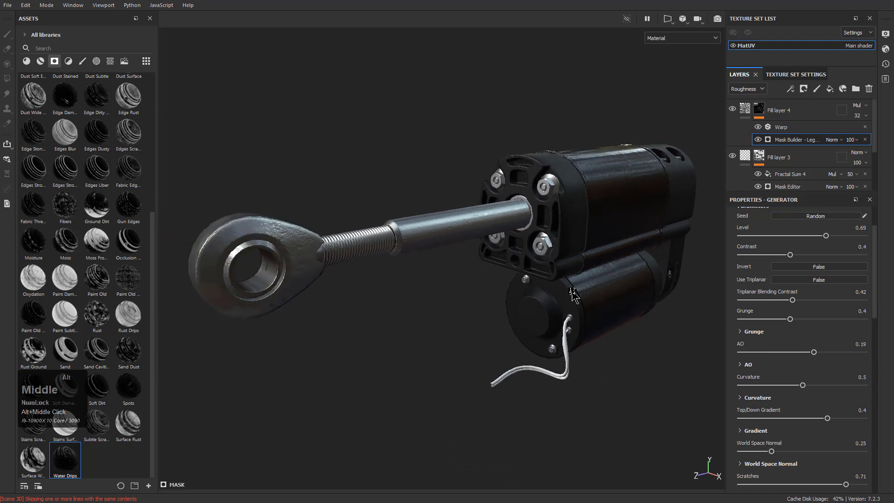
alt+right_drag(586, 300, 566, 284)
alt+drag(252, 282, 329, 260)
alt+right_drag(329, 259, 391, 298)
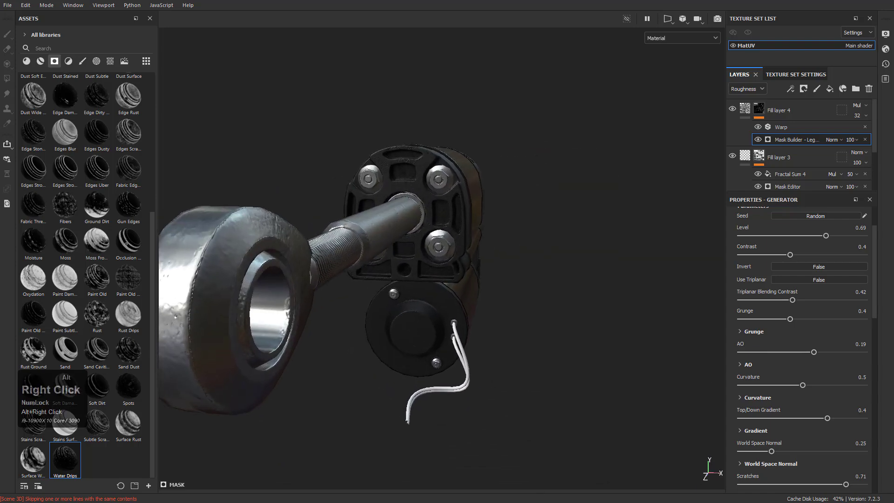
alt+drag(391, 298, 447, 284)
alt+middle_drag(447, 284, 522, 283)
alt+right_drag(522, 283, 628, 376)
alt+drag(628, 377, 485, 293)
alt+right_drag(485, 293, 435, 168)
alt+middle_drag(591, 256, 370, 305)
alt+right_drag(605, 357, 573, 295)
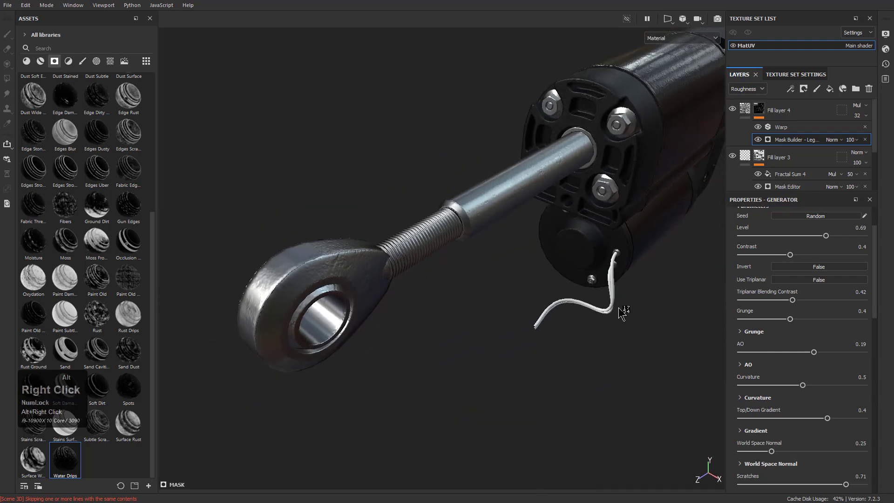
alt+drag(652, 307, 614, 309)
alt+middle_drag(615, 309, 494, 321)
alt+right_drag(493, 321, 451, 230)
alt+middle_drag(433, 298, 513, 278)
alt+drag(513, 279, 523, 271)
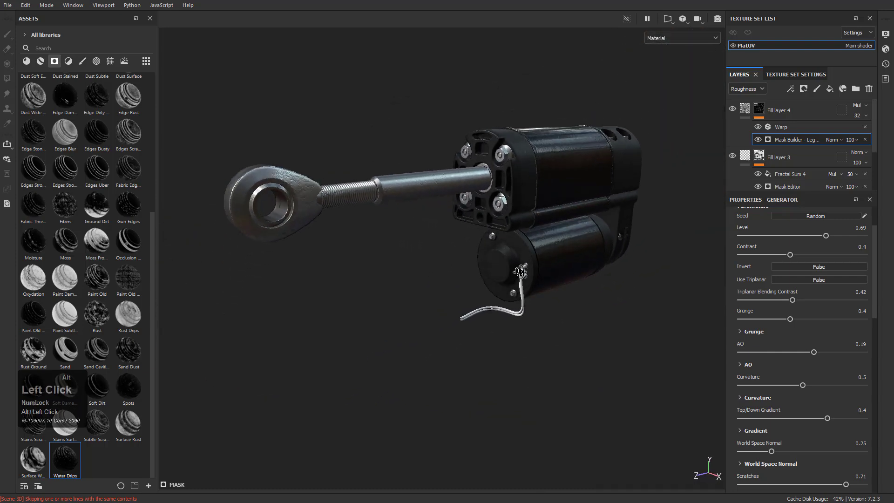
alt+middle_drag(523, 271, 523, 304)
alt+drag(523, 303, 512, 317)
alt+right_drag(511, 316, 535, 330)
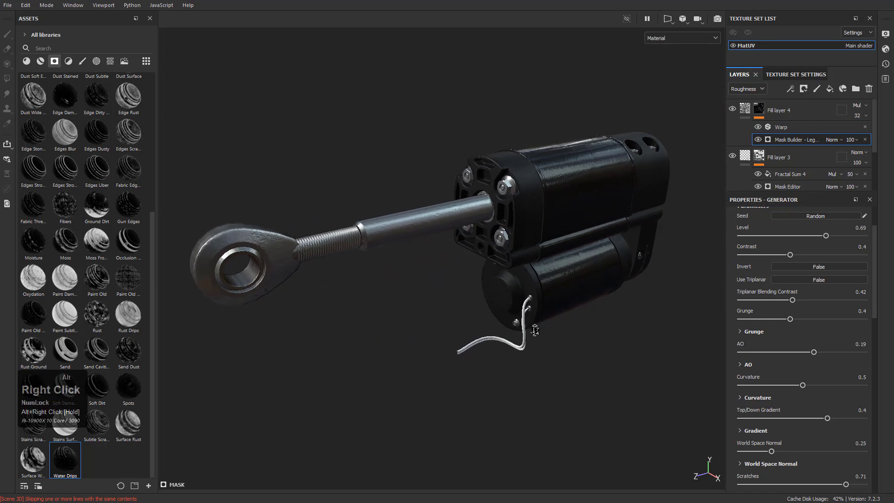
shift+right_drag(469, 307, 528, 318)
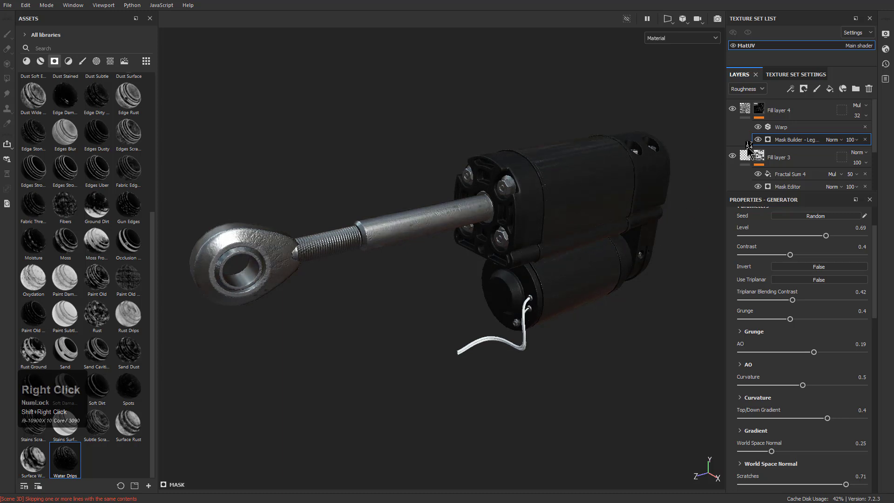
Group Fill layers 2, 3 and 4 into a folder and rename it Noise1.
click(799, 113)
scroll(788, 138, down, 2)
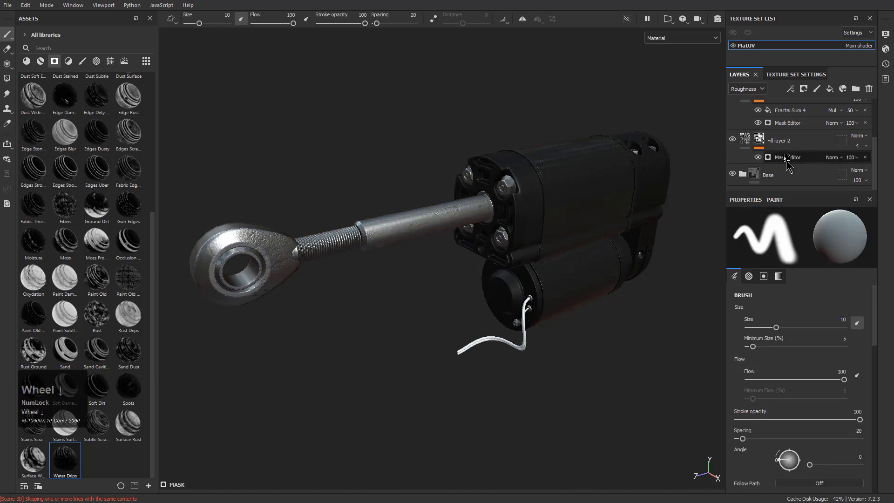
click(798, 141)
shift+click(801, 144)
key(ctrl+g)
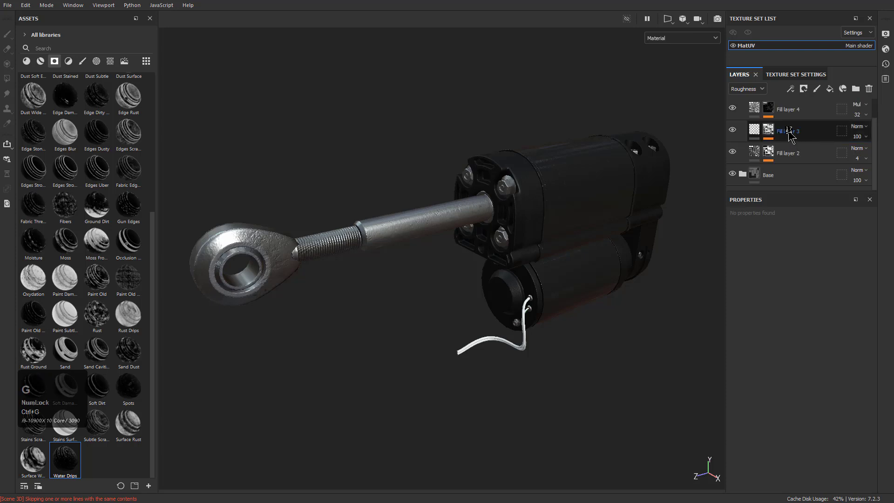
scroll(790, 135, up, 2)
click(742, 111)
double_click(769, 111)
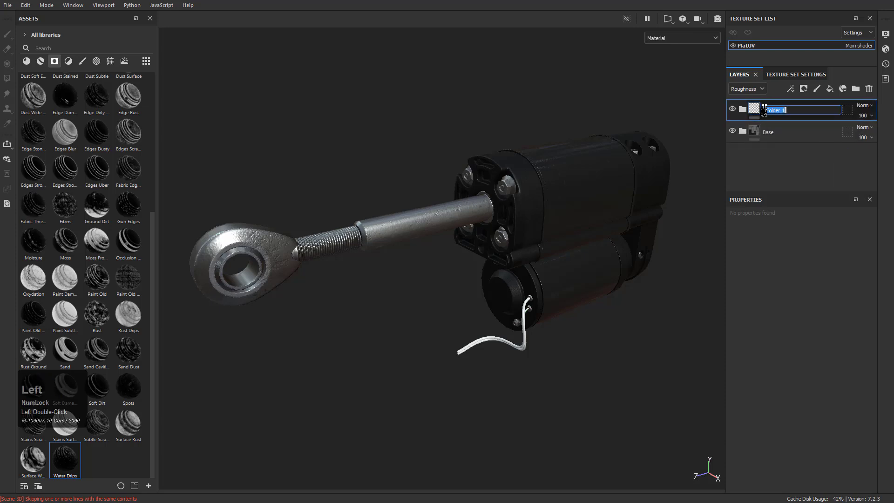
text(Noise1)
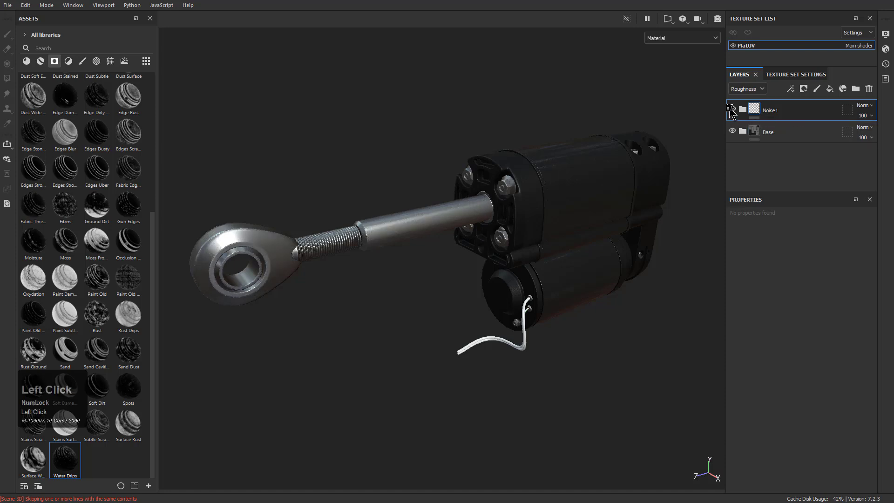
Compare the piston with the Noise1 folder hidden and shown in the Roughness, normal, Metallic and Material views.
text(c)
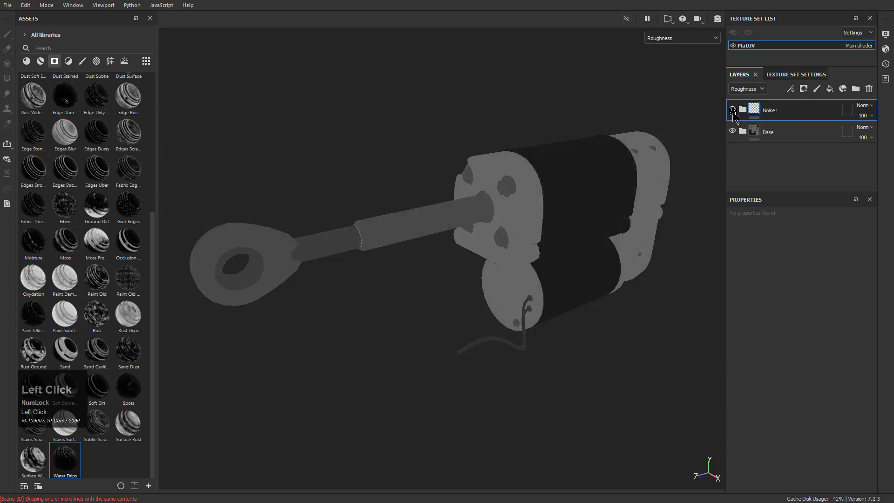
key(c)
key(c)
key(c)
key(c)
key(c)
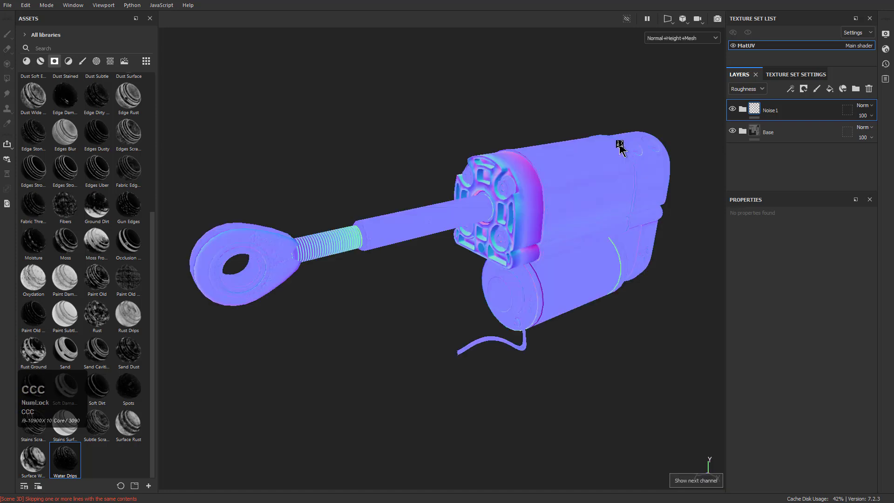
key(c)
key(c)
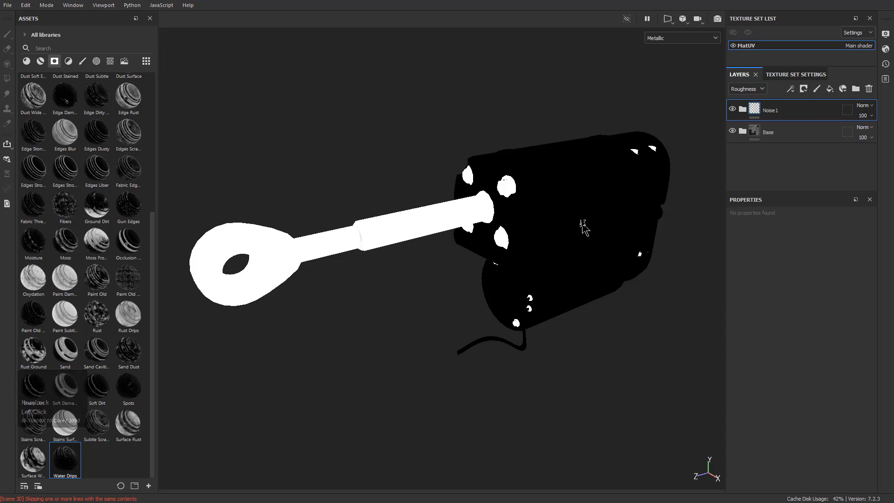
key(c)
key(c)
key(m)
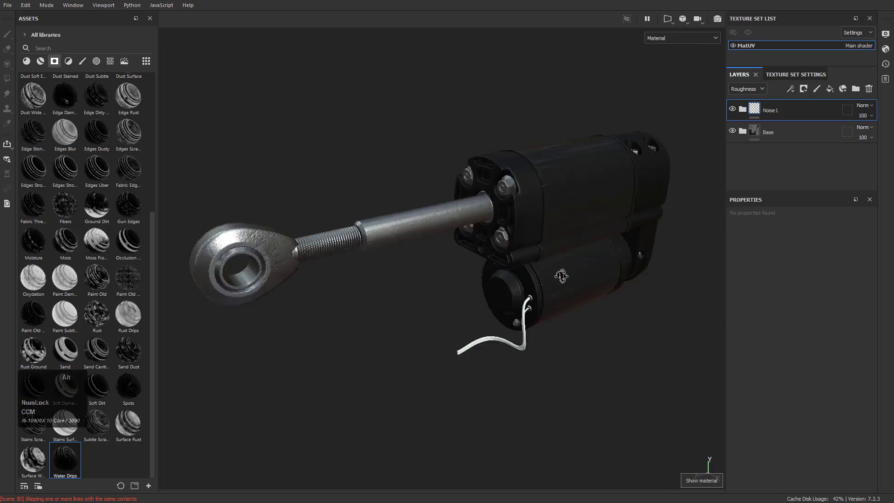
Examine the lower motor's end cap, bolts and white wires up close.
alt+drag(562, 278, 521, 231)
alt+middle_drag(494, 268, 434, 212)
alt+right_drag(434, 212, 494, 279)
alt+middle_drag(493, 278, 416, 219)
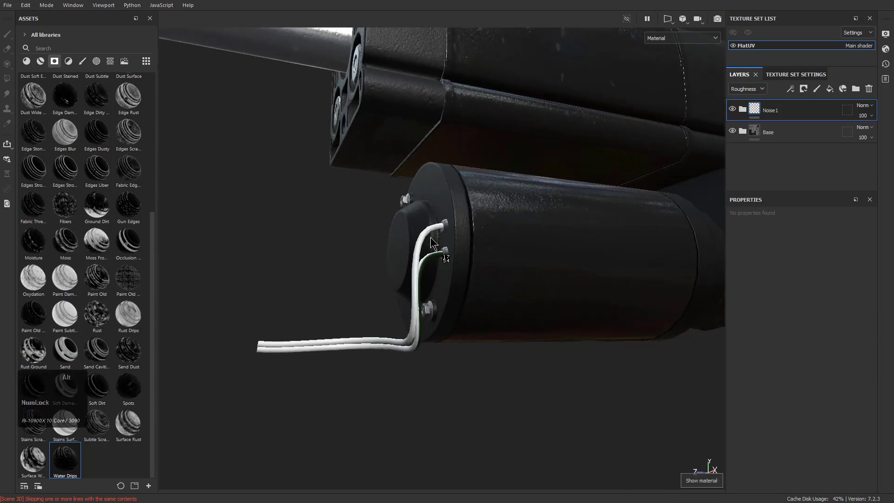
alt+right_drag(416, 219, 416, 183)
alt+drag(416, 182, 497, 239)
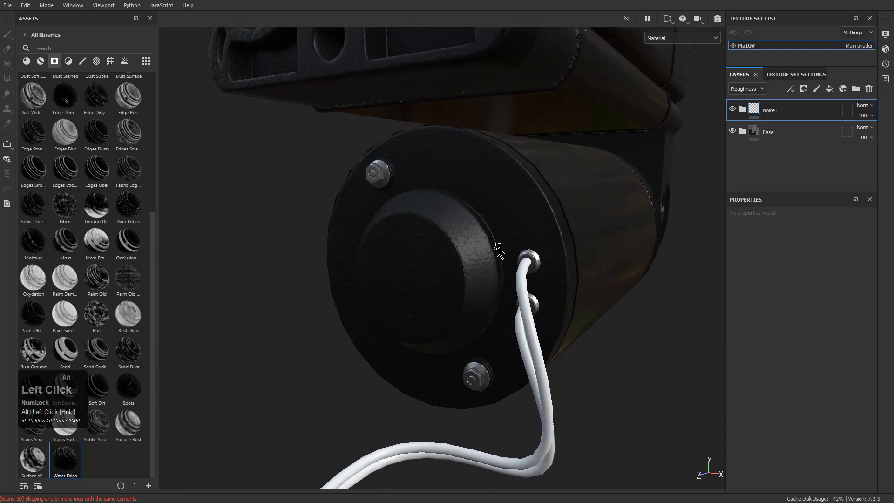
Examine the motor end, wires, housing and rod from several angles until the whole piston is in view.
alt+right_drag(497, 239, 390, 140)
alt+middle_drag(419, 141, 475, 267)
alt+right_drag(475, 268, 378, 162)
alt+drag(524, 308, 501, 326)
alt+right_drag(500, 326, 533, 223)
alt+middle_drag(534, 223, 517, 210)
alt+drag(517, 209, 426, 242)
alt+middle_drag(385, 256, 507, 256)
alt+right_drag(506, 256, 479, 233)
alt+drag(480, 233, 424, 247)
alt+middle_drag(530, 236, 410, 236)
alt+right_drag(510, 305, 471, 252)
alt+middle_drag(471, 251, 558, 251)
mouse_move(557, 252)
alt+mouse_down()
mouse_move(549, 273)
mouse_move(564, 256)
alt+mouse_up()
alt+middle_drag(564, 256, 553, 265)
alt+drag(553, 266, 557, 283)
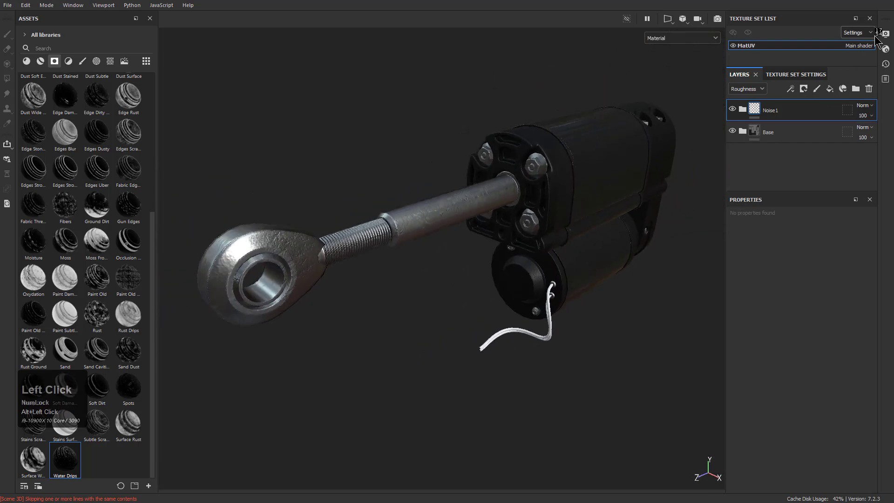
Enable Intensive shadows, and set the environment exposure to 1.2 EV and the environment blur to about 48.
click(885, 36)
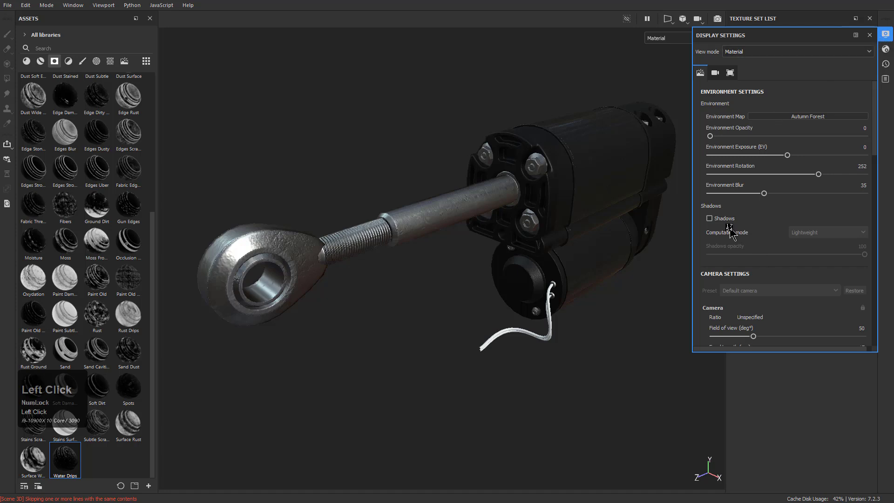
click(710, 218)
click(820, 232)
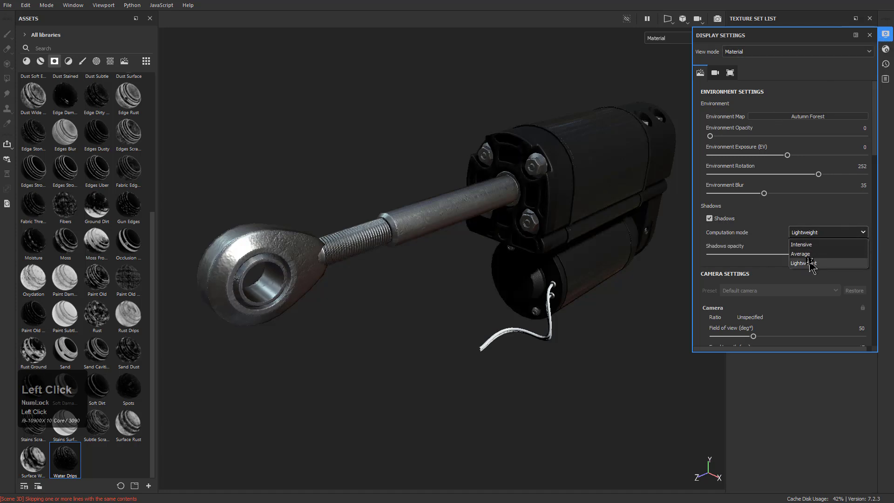
click(812, 244)
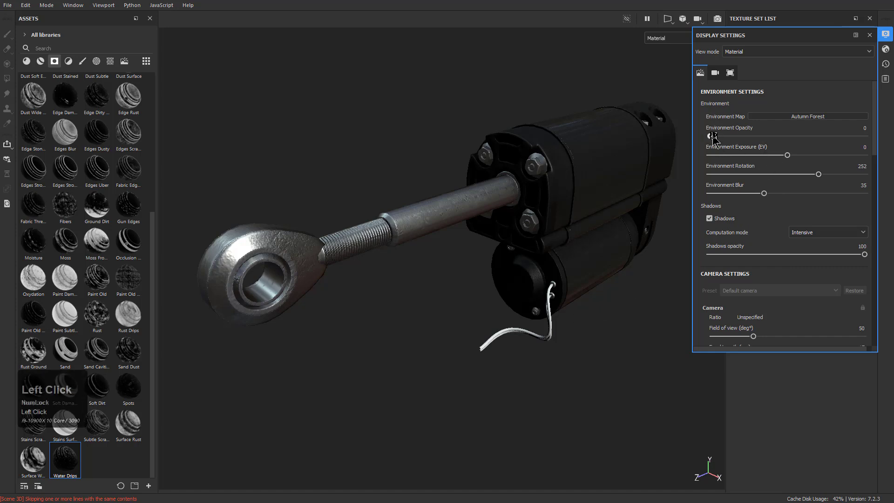
drag(777, 155, 816, 173)
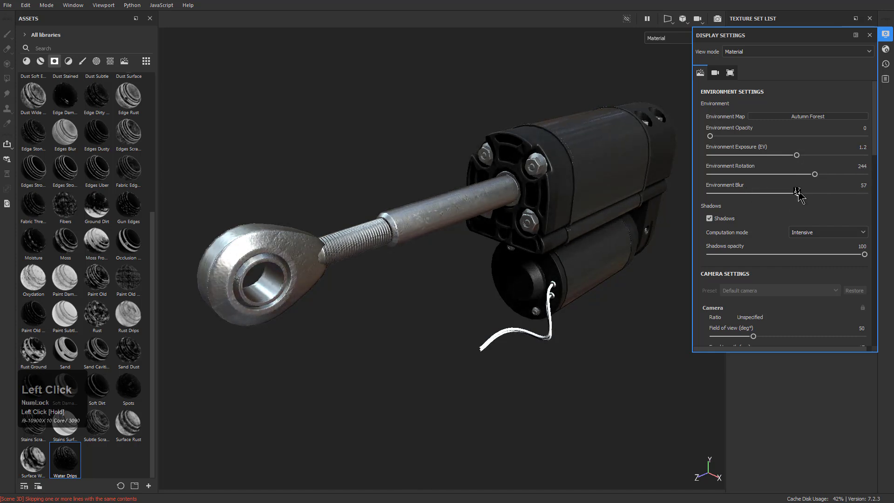
Activate the camera post effects and enable depth of field.
scroll(760, 242, down, 8)
click(706, 185)
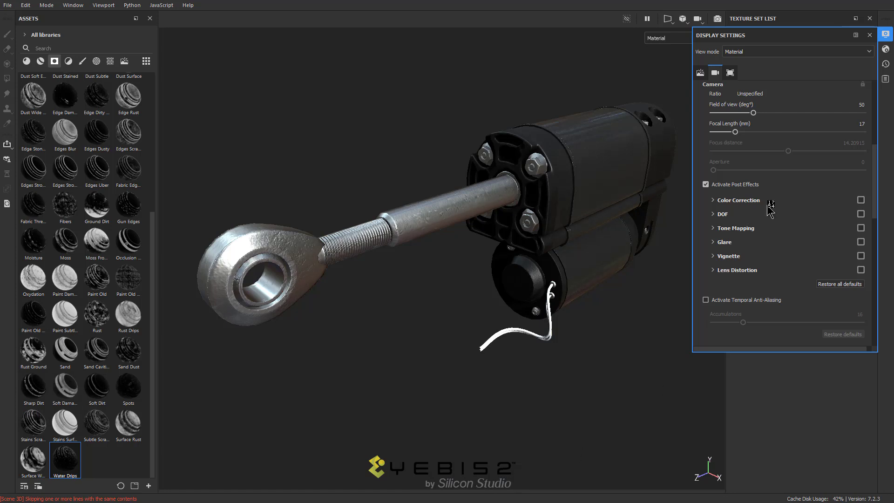
click(861, 214)
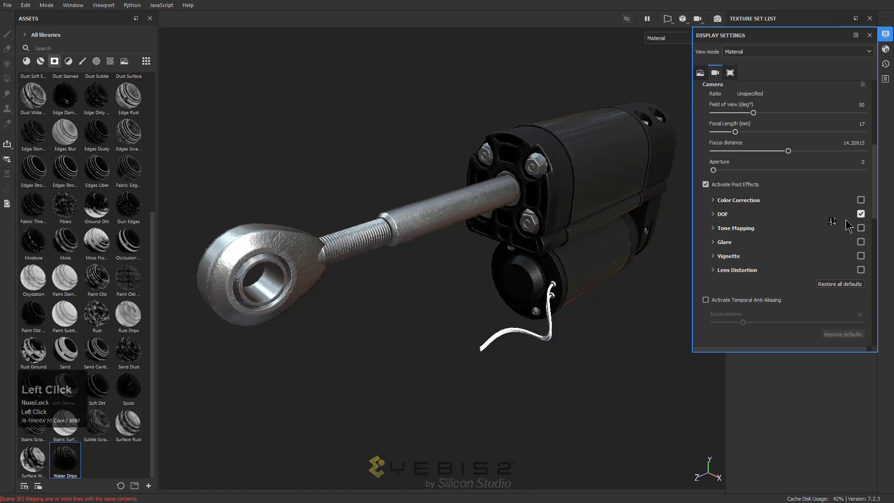
click(722, 215)
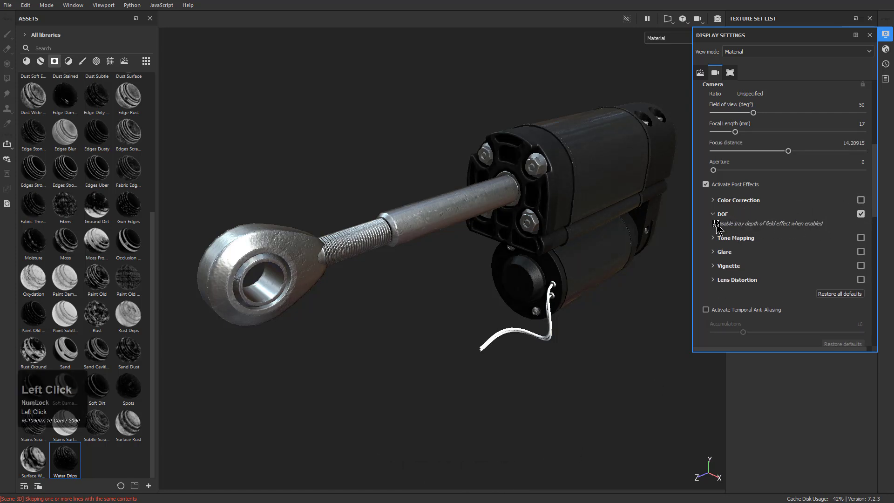
click(719, 215)
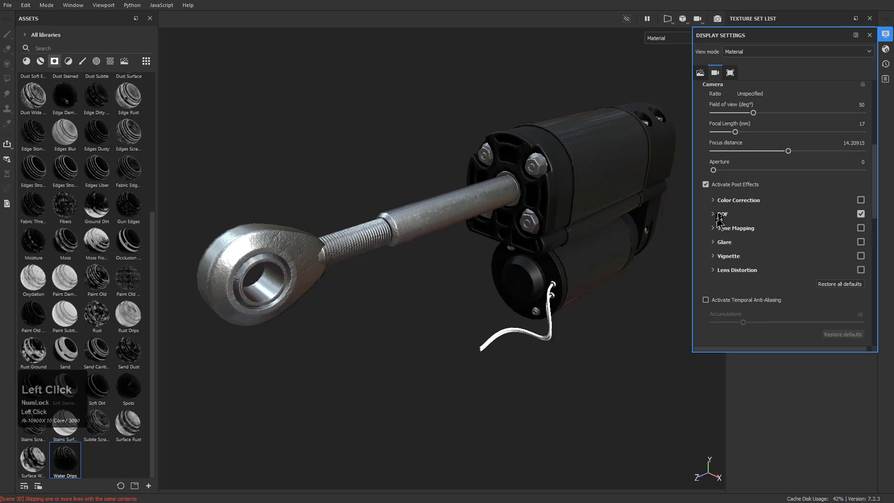
Enable Glare with luminance 0.01, threshold 1.56 and the Filter Cross Screen shape.
click(725, 242)
click(861, 241)
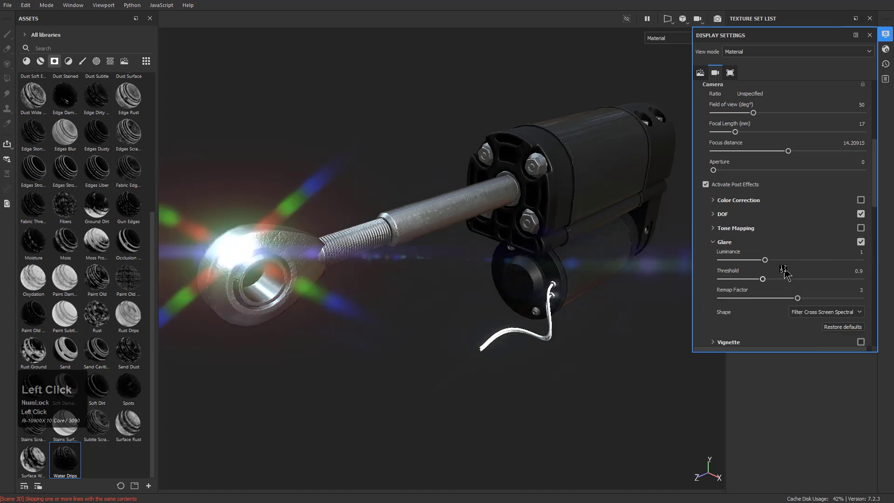
drag(761, 279, 729, 260)
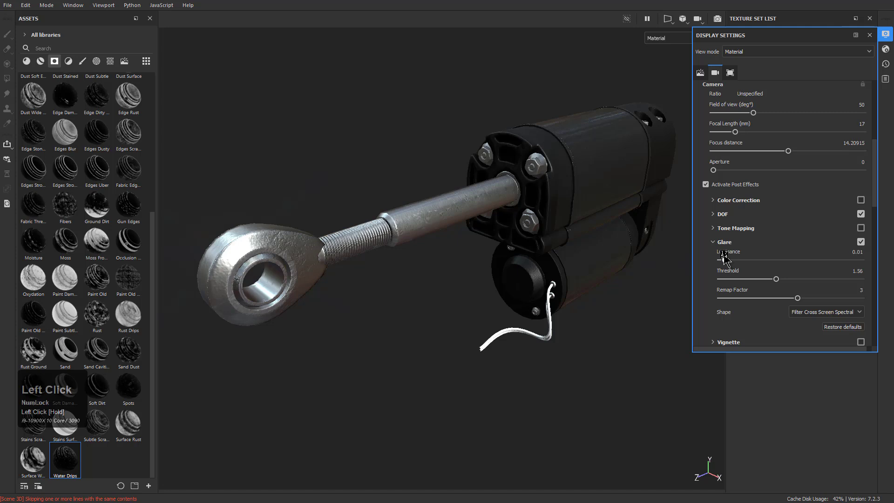
click(802, 312)
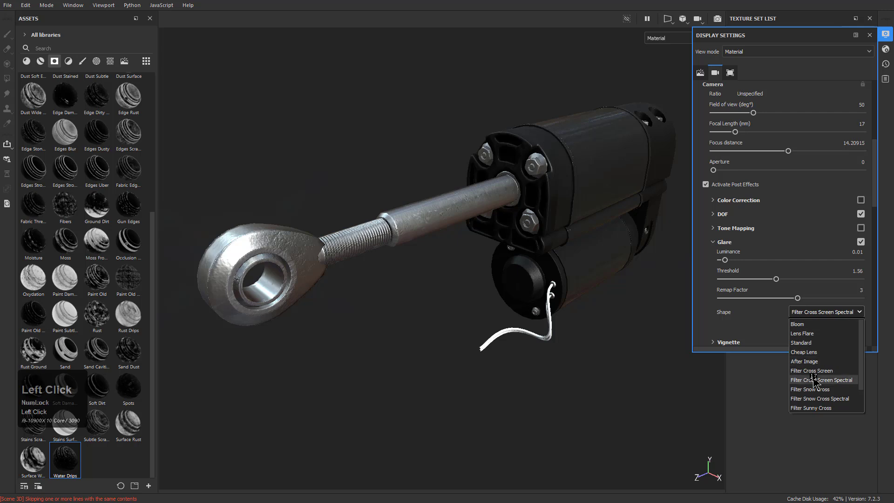
click(809, 371)
Try the Lens Distortion post effect with an edge roundness of 1.
scroll(773, 326, down, 1)
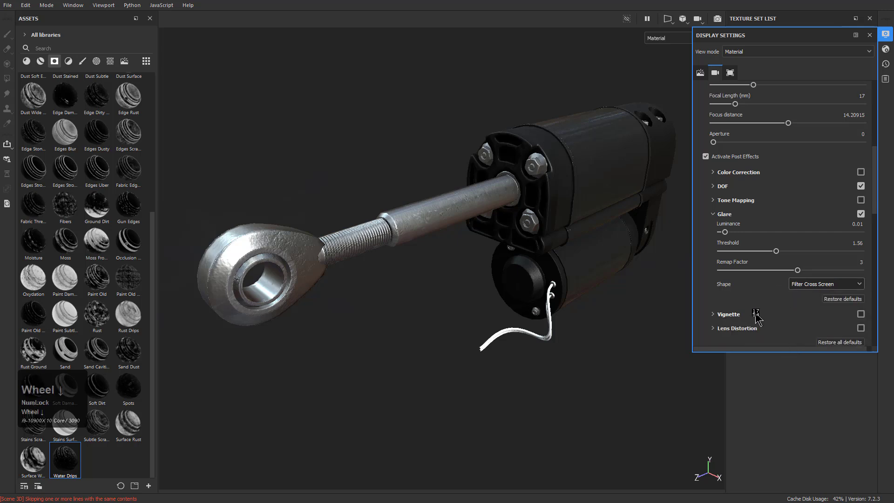
click(861, 328)
click(748, 328)
scroll(786, 310, down, 3)
drag(725, 302, 862, 307)
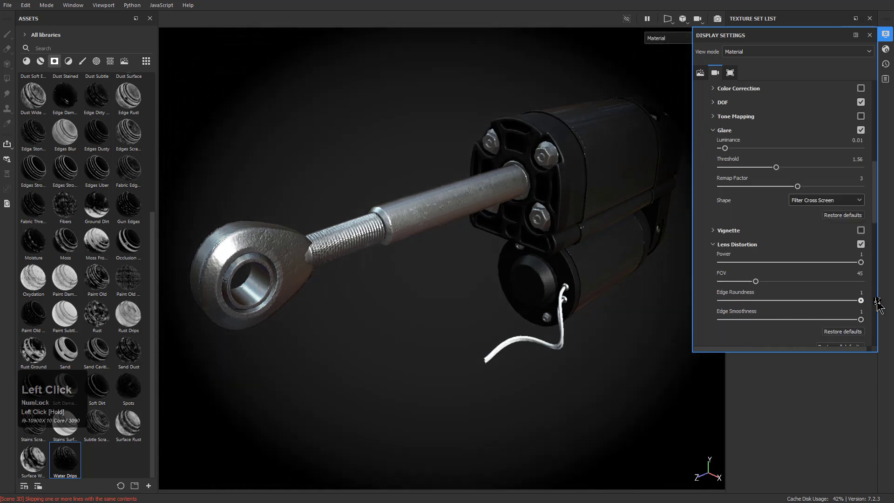
click(862, 244)
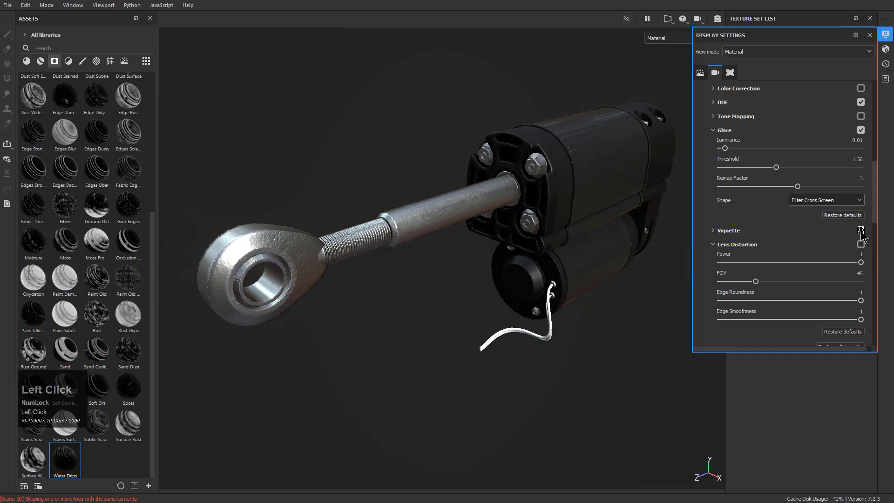
Enable the Vignette effect with a strength of about 0.23.
click(729, 230)
mouse_move(749, 249)
mouse_down()
mouse_move(839, 248)
mouse_move(742, 248)
mouse_up()
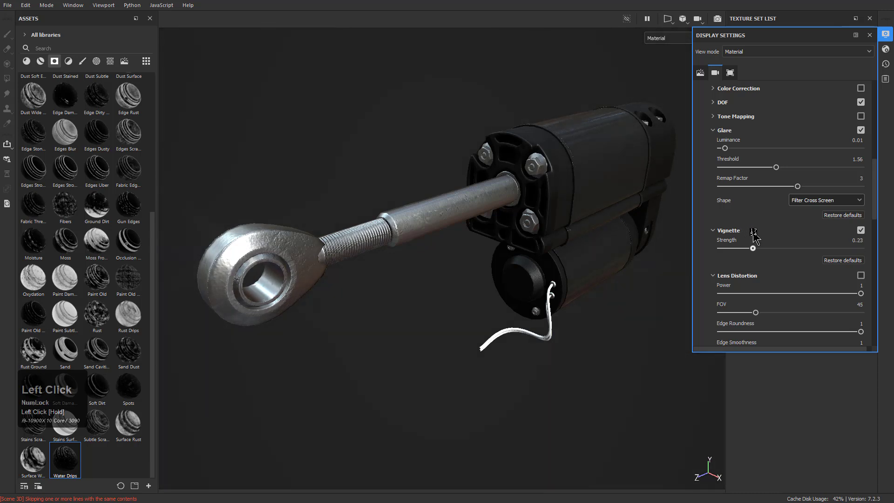
click(713, 230)
click(716, 130)
Enable Sensitometric tone mapping with exposure 1.26, gamma 1.13 and a mapping factor of about 28.57.
click(752, 116)
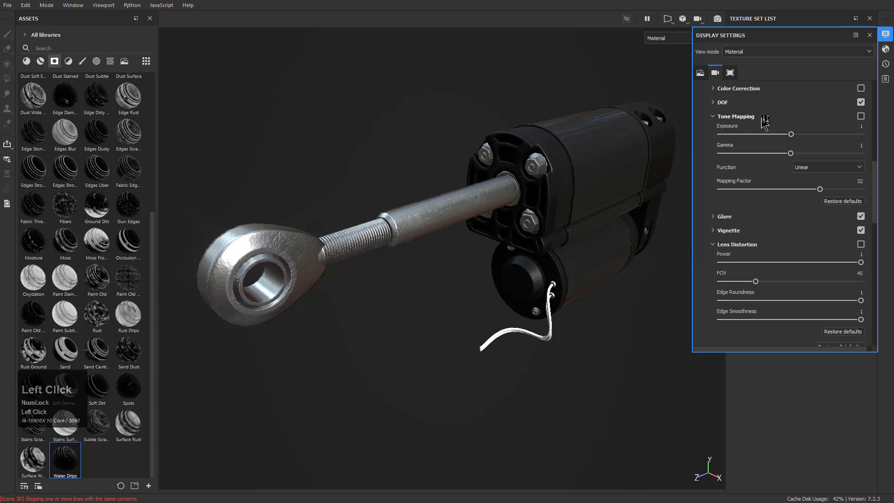
click(833, 163)
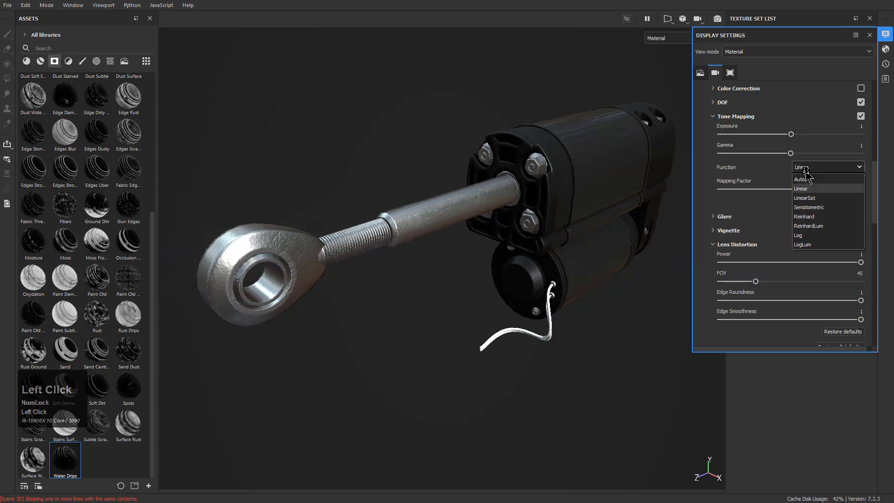
click(806, 198)
click(814, 169)
click(811, 207)
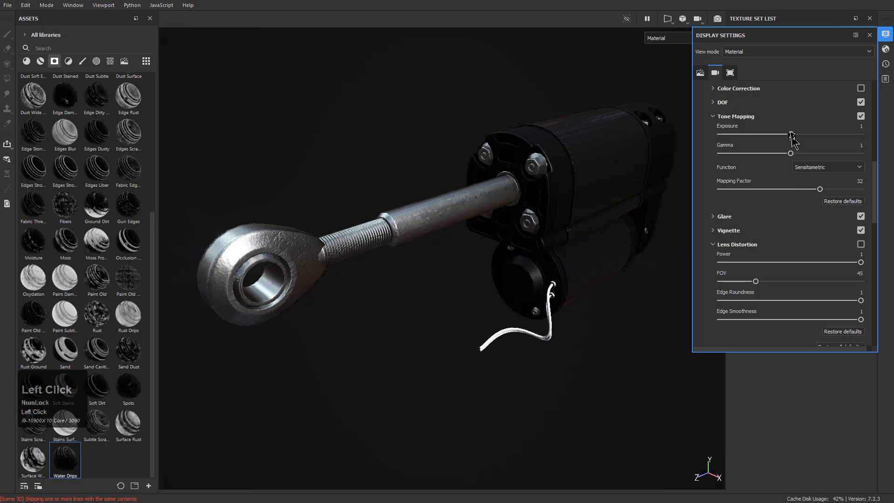
drag(799, 140, 825, 134)
drag(771, 154, 800, 155)
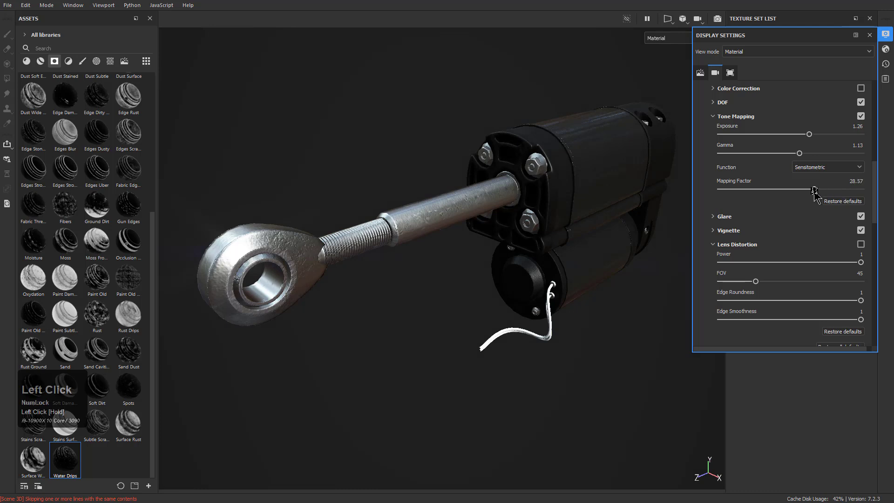
click(721, 117)
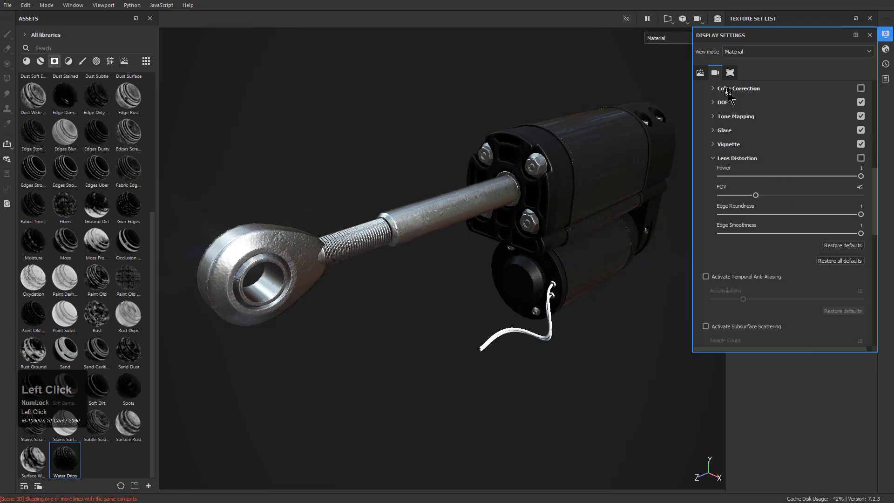
Enable Color Correction with contrast 1.01 and brightness 1.35.
click(728, 90)
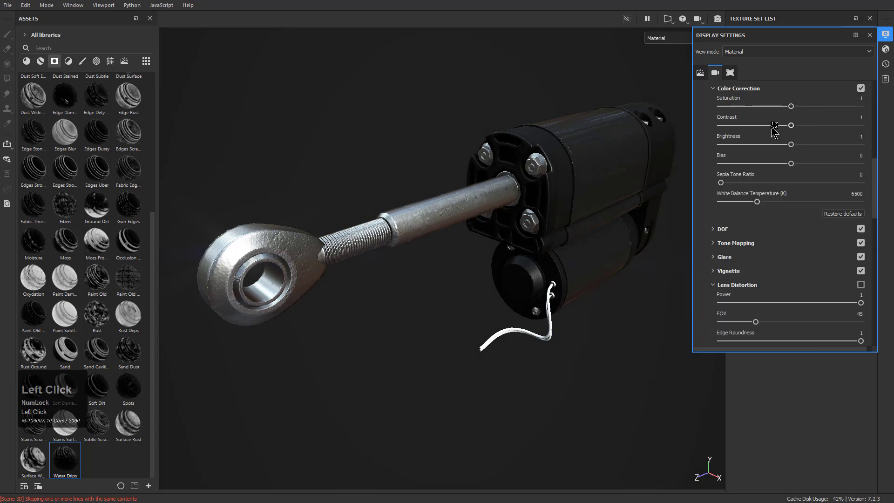
drag(790, 125, 831, 148)
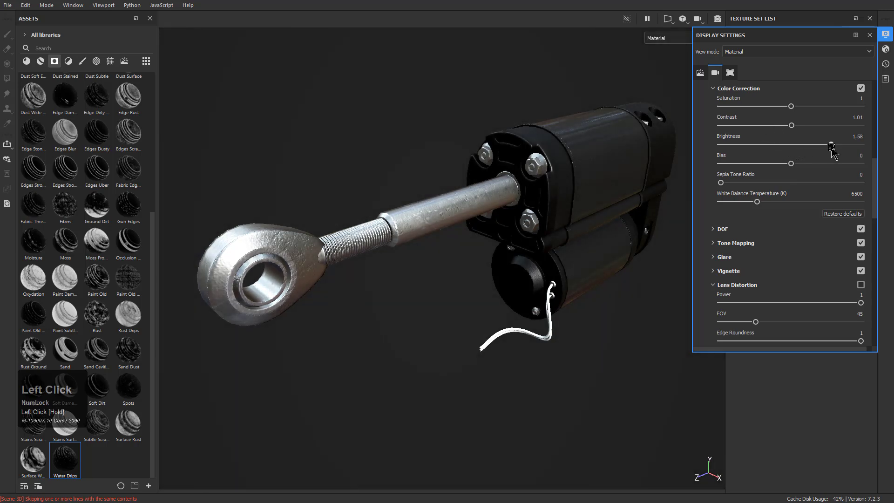
scroll(789, 157, up, 3)
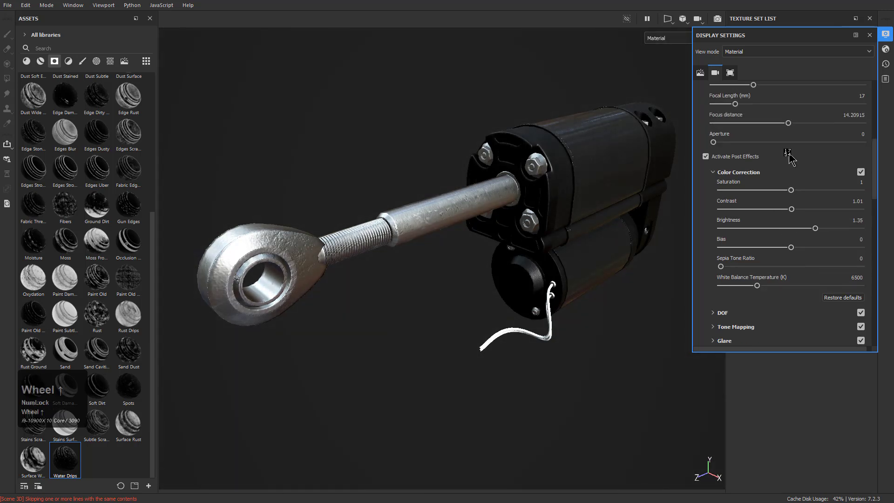
click(727, 172)
Compare the piston with post effects off and on, and examine it from another angle under rotated environment lighting.
click(706, 156)
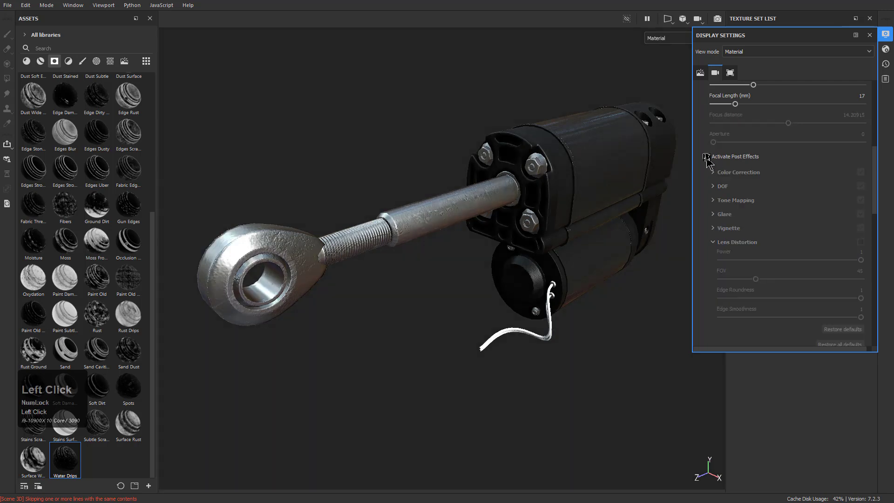
click(706, 157)
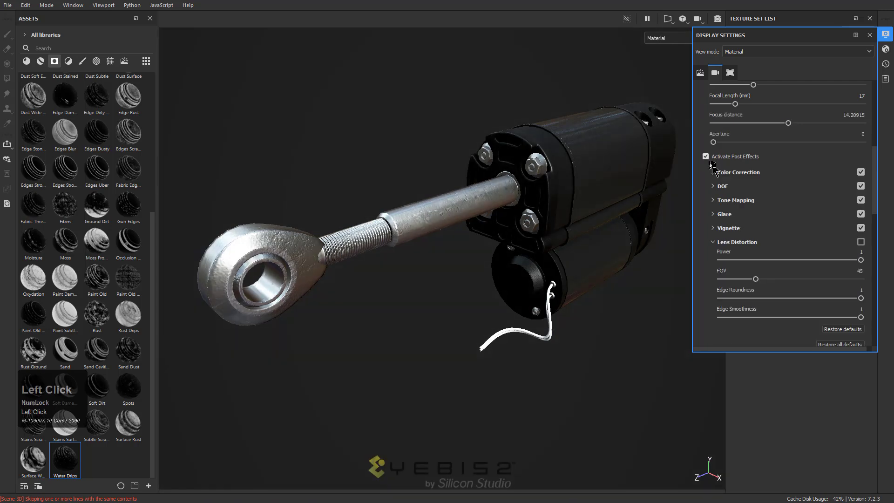
click(712, 243)
alt+drag(601, 300, 552, 275)
shift+right_drag(552, 276, 505, 279)
alt+middle_drag(505, 279, 553, 276)
alt+drag(553, 276, 569, 283)
shift+right_drag(569, 283, 543, 274)
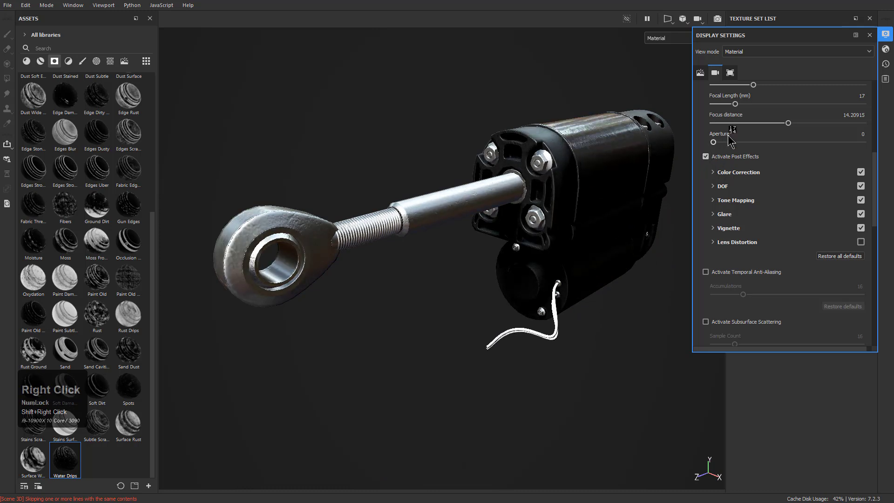
Set the shadow computation mode to Average.
scroll(773, 159, up, 10)
click(815, 232)
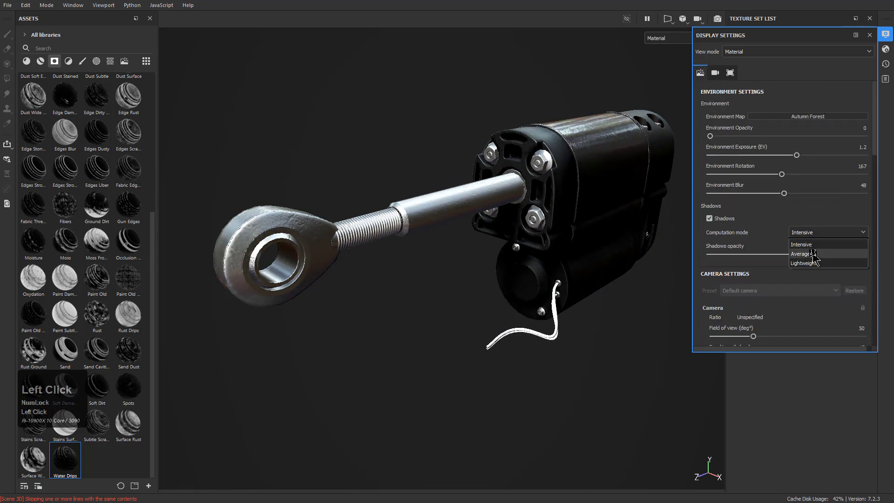
click(811, 253)
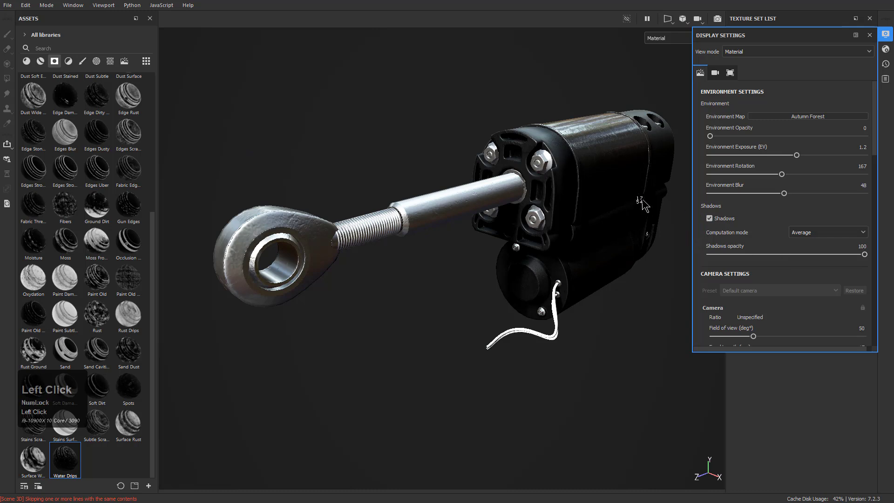
Try the Soft 2RingHighContrast and Soft 4TubeBank 2BlackFlags environment maps, rotating the environment to 71.
click(800, 116)
click(862, 236)
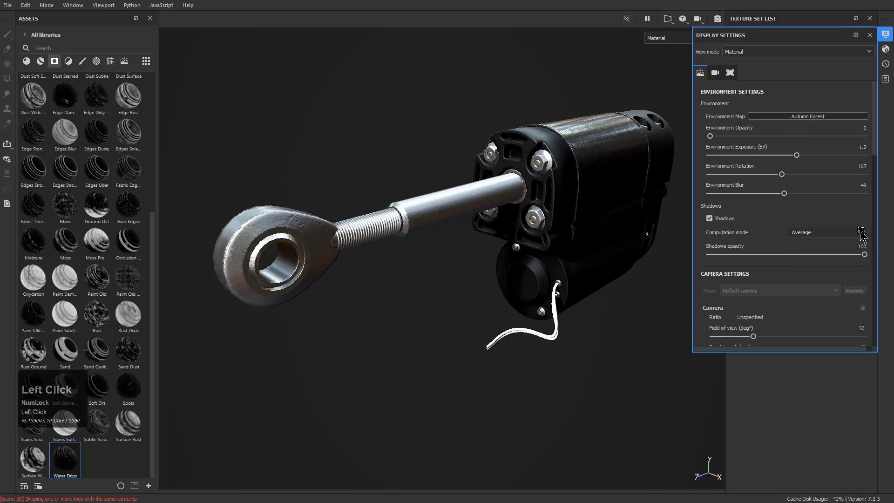
click(801, 117)
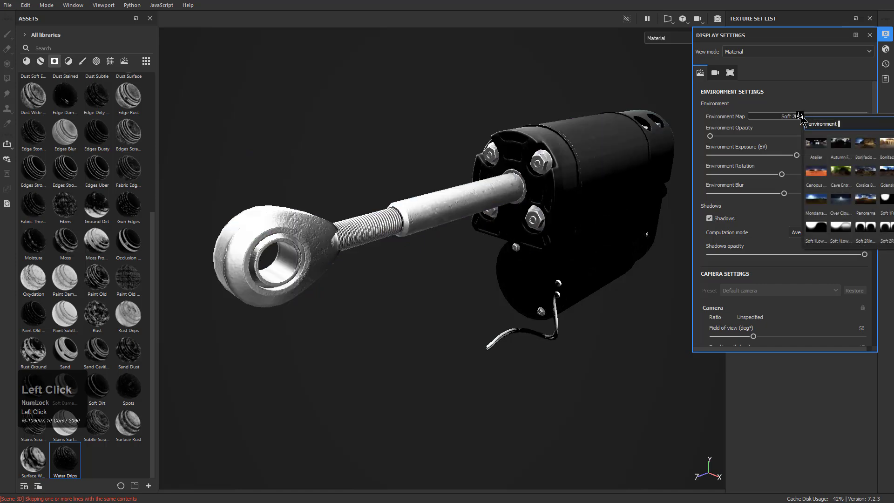
click(864, 233)
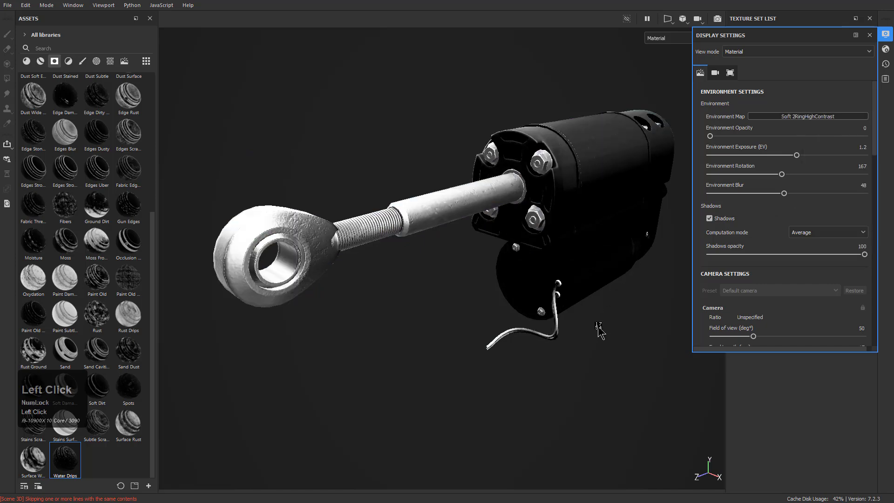
shift+right_drag(598, 329, 576, 321)
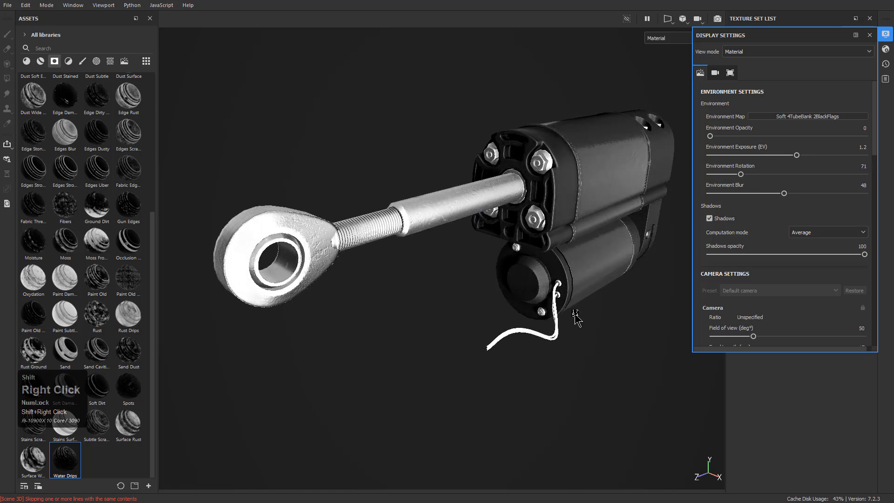
Try the Atelier environment map, switch to Autumn Forest, and rotate the environment to 208.
click(790, 117)
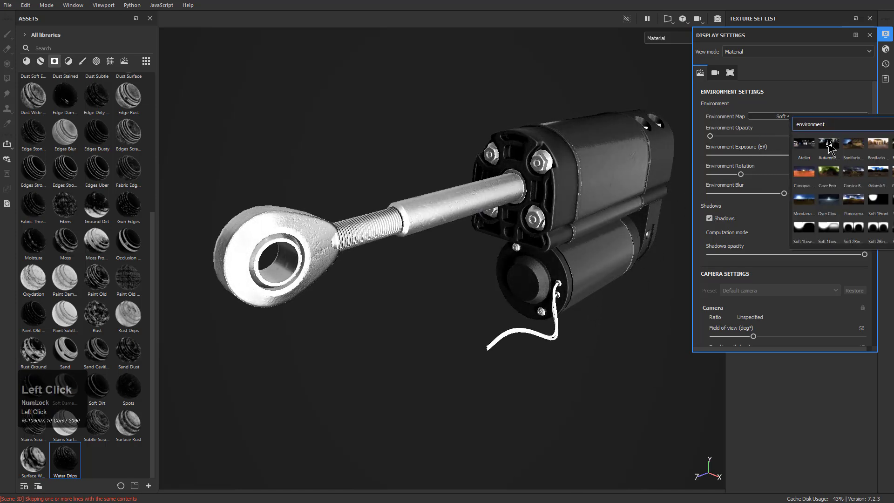
click(804, 145)
click(798, 118)
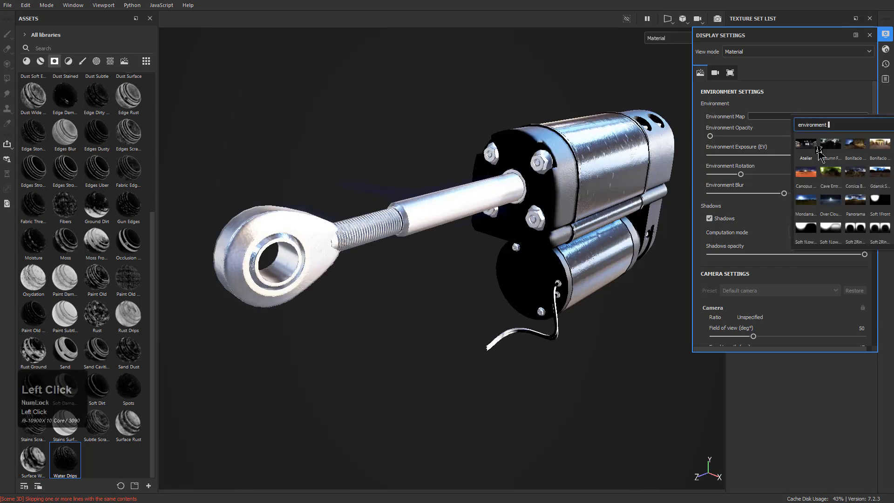
click(829, 148)
shift+right_drag(599, 289, 638, 298)
Compare the piston with shadows off and on, and lower the shadows opacity to 44.
click(710, 219)
click(711, 220)
drag(863, 256, 776, 251)
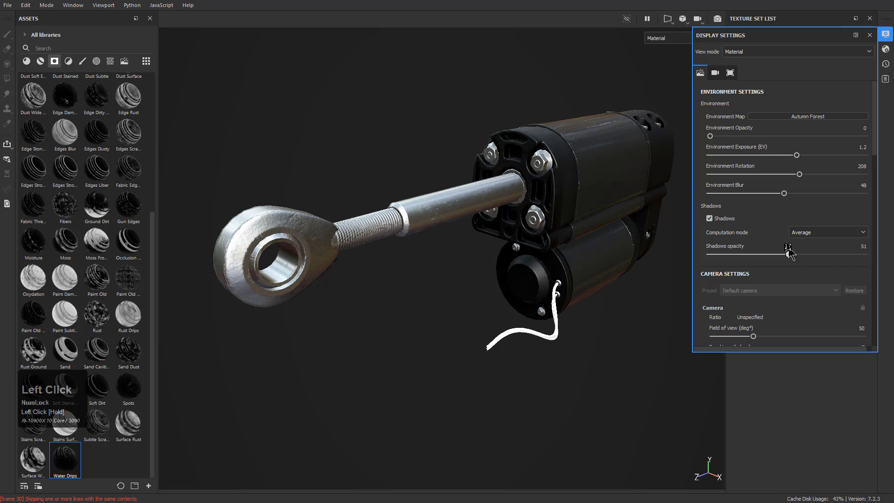
click(605, 370)
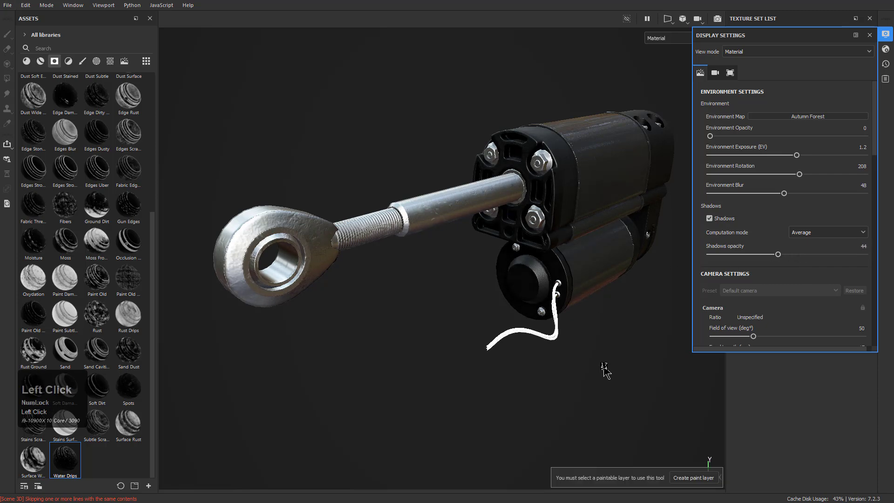
Rotate the environment lighting to 253 and close the display settings.
alt+drag(603, 365, 554, 349)
alt+middle_drag(553, 349, 533, 349)
shift+right_drag(533, 348, 565, 355)
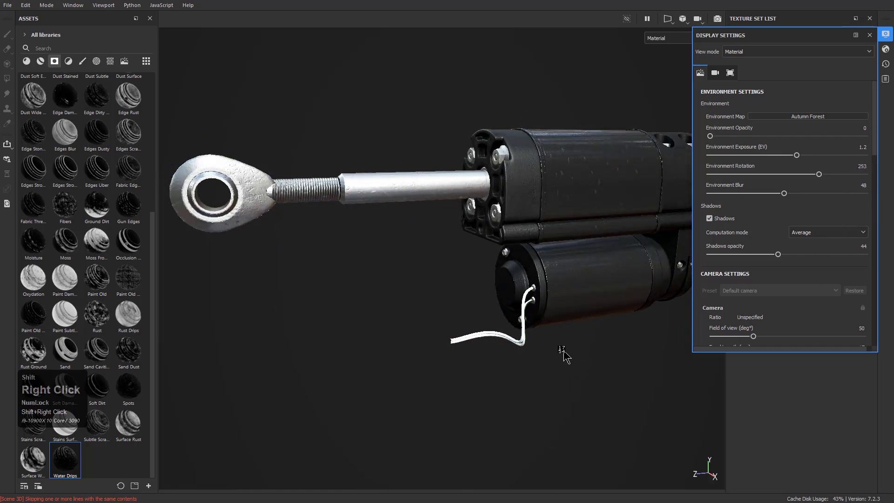
click(870, 36)
Add a black mask to the Noise1 folder.
alt+drag(409, 228, 446, 277)
alt+middle_drag(446, 278, 483, 233)
alt+right_drag(483, 234, 471, 279)
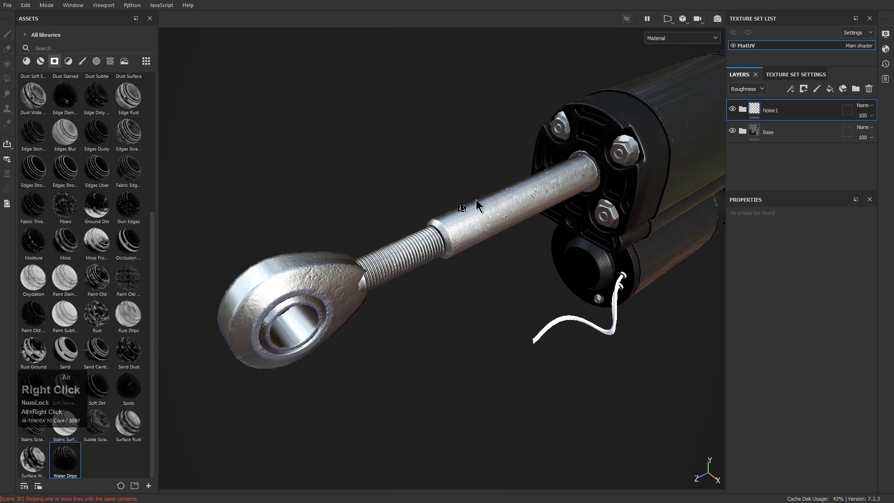
right_click(756, 110)
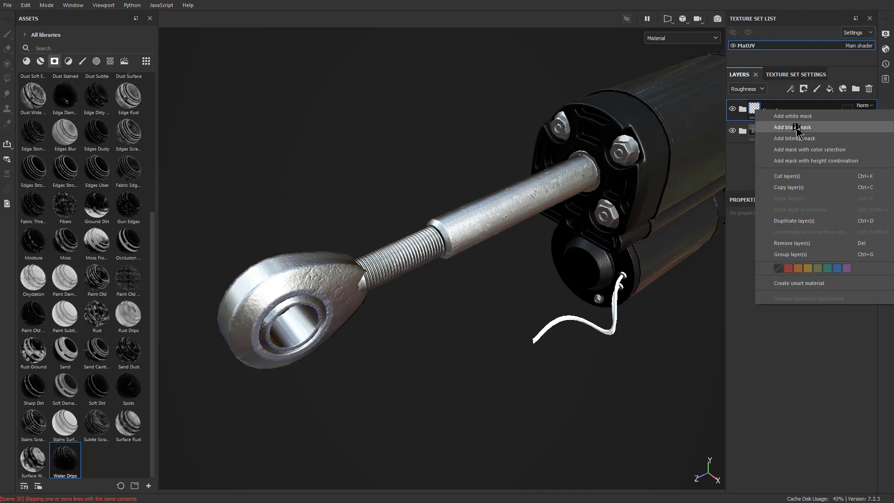
click(794, 127)
alt+drag(510, 241, 404, 231)
alt+middle_drag(497, 269, 481, 260)
alt+right_drag(481, 259, 513, 221)
right_click(765, 116)
click(786, 127)
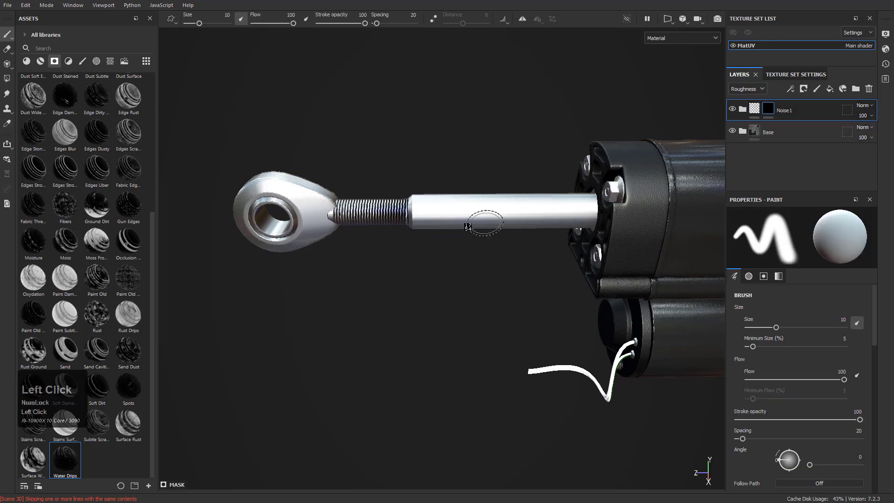
Polygon-fill the Noise1 mask with white over the whole cylinder body and motor housing.
key(4)
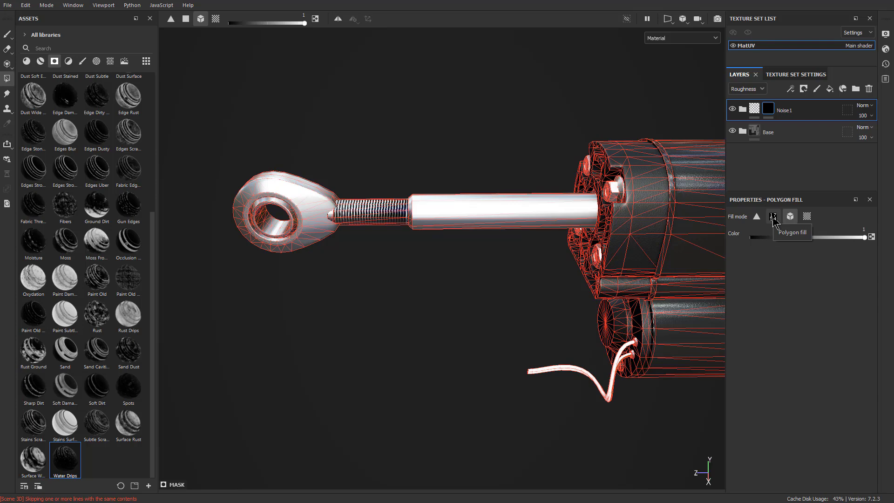
alt+middle_drag(563, 253, 428, 253)
alt+middle_drag(652, 282, 518, 261)
ctrl+right_click(584, 384)
scroll(577, 363, down, 2)
drag(605, 85, 308, 385)
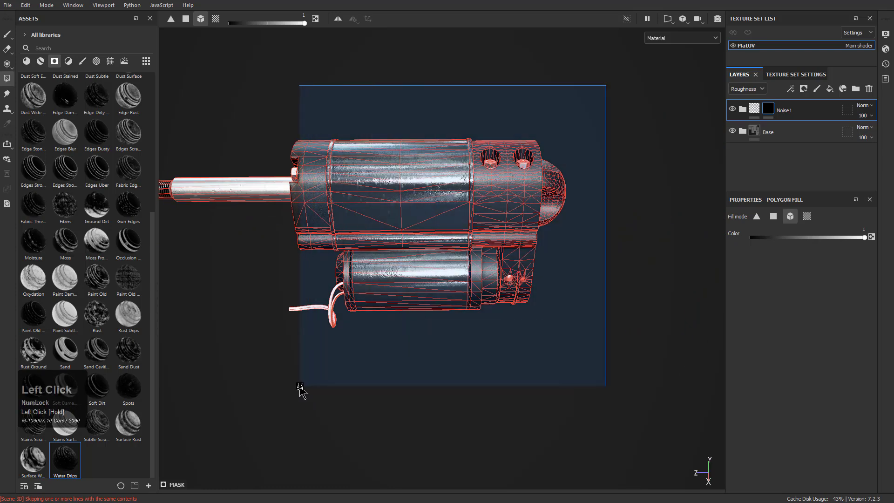
drag(317, 389, 319, 388)
key(1)
Polygon-fill the piston rod with black in the Noise1 mask to remove the noise from it.
alt+drag(352, 349, 359, 266)
alt+middle_drag(359, 265, 568, 295)
alt+right_drag(569, 296, 554, 339)
alt+drag(555, 340, 447, 302)
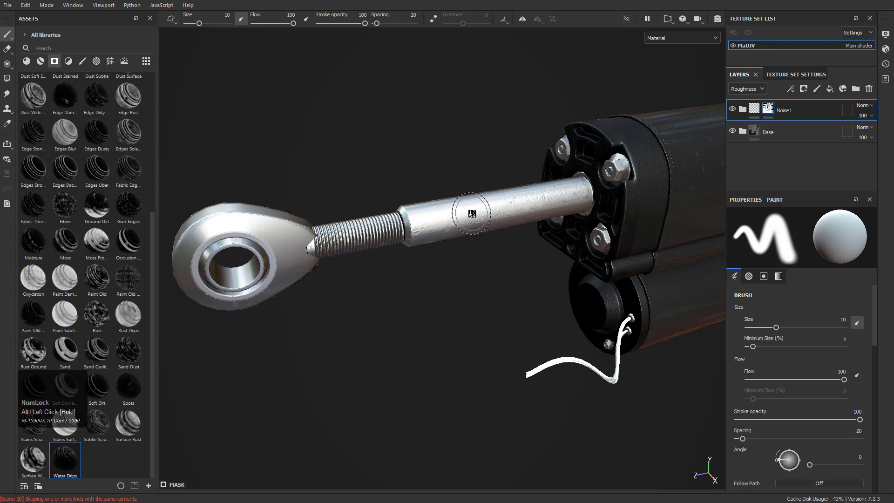
key(4)
drag(759, 238, 704, 237)
click(435, 203)
key(1)
Lower the roughness opacity of Fill layer 4 inside the Noise1 folder to 7.
mouse_move(457, 281)
alt+mouse_down()
mouse_move(433, 247)
mouse_move(452, 299)
mouse_move(447, 259)
mouse_move(450, 275)
alt+mouse_up()
shift+right_drag(449, 275, 455, 239)
scroll(539, 222, up, 3)
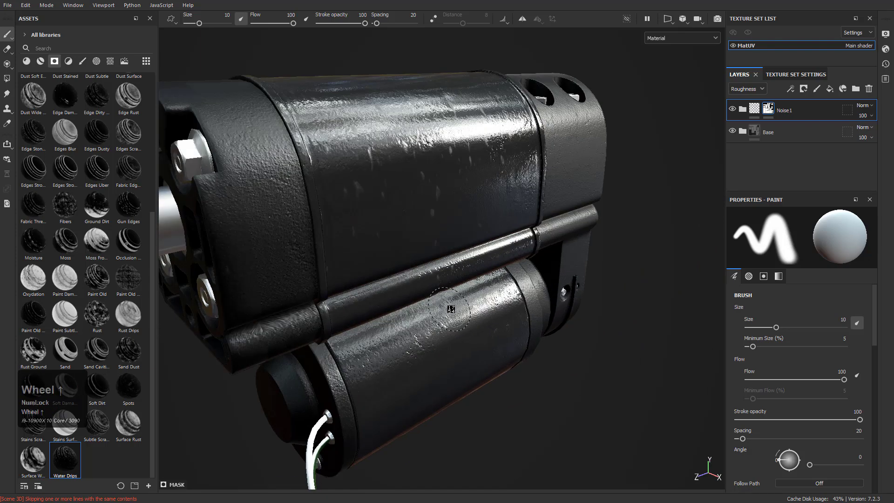
scroll(419, 204, up, 4)
click(743, 109)
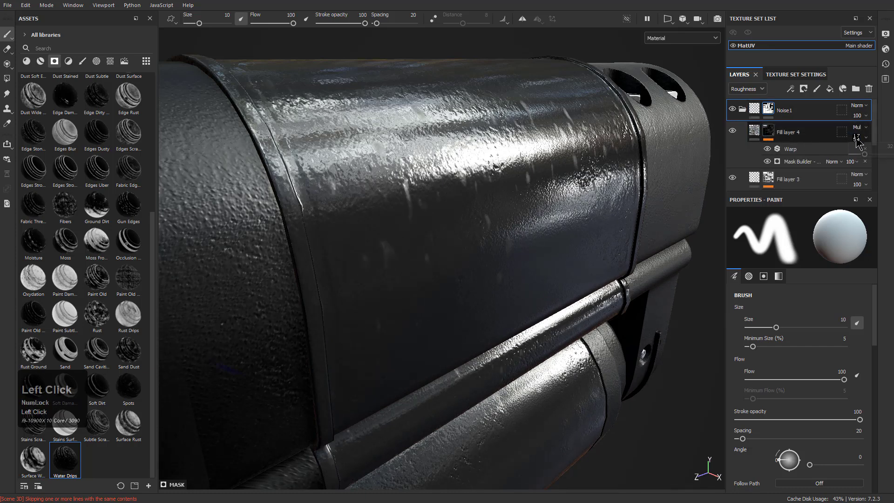
drag(863, 159, 856, 159)
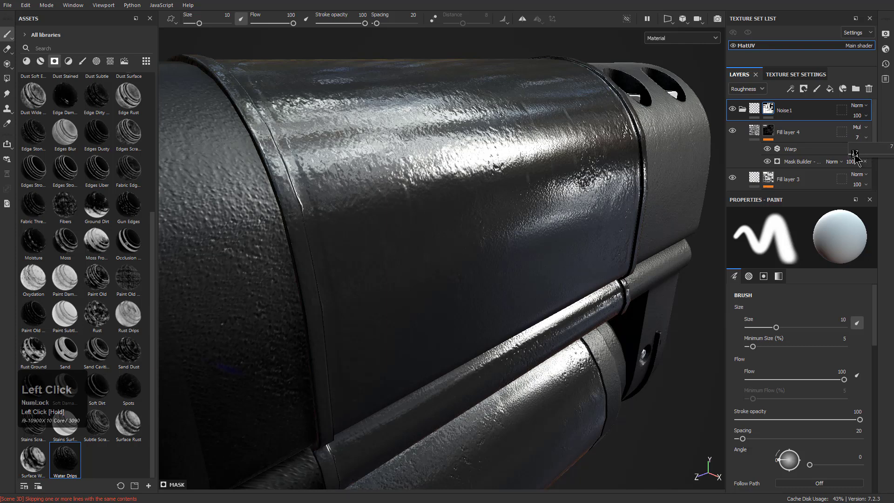
Examine the piston's housing, motor and rod from several angles and distances while rotating the environment lighting.
alt+right_drag(639, 346, 439, 283)
alt+middle_drag(561, 382, 541, 333)
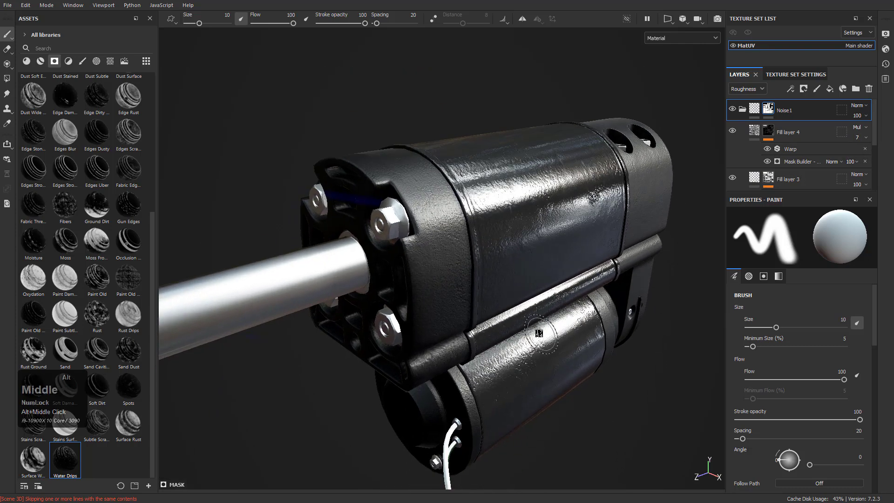
alt+right_drag(542, 335, 535, 352)
alt+drag(535, 352, 521, 326)
alt+middle_drag(520, 326, 531, 267)
shift+right_drag(531, 267, 647, 414)
alt+right_drag(570, 225, 591, 275)
alt+drag(463, 179, 505, 219)
alt+middle_drag(505, 219, 490, 274)
alt+drag(491, 274, 379, 236)
alt+middle_drag(379, 235, 415, 193)
alt+drag(414, 193, 495, 241)
alt+middle_drag(495, 241, 505, 239)
alt+right_drag(505, 239, 600, 319)
alt+right_drag(401, 215, 469, 269)
alt+drag(469, 269, 503, 313)
alt+middle_drag(503, 313, 457, 283)
alt+drag(456, 283, 503, 319)
alt+right_drag(503, 319, 353, 250)
alt+drag(354, 249, 397, 256)
alt+middle_drag(397, 256, 393, 253)
alt+right_drag(393, 253, 317, 175)
alt+drag(318, 175, 368, 239)
alt+right_drag(369, 239, 354, 210)
alt+drag(354, 210, 410, 260)
alt+middle_drag(410, 261, 419, 254)
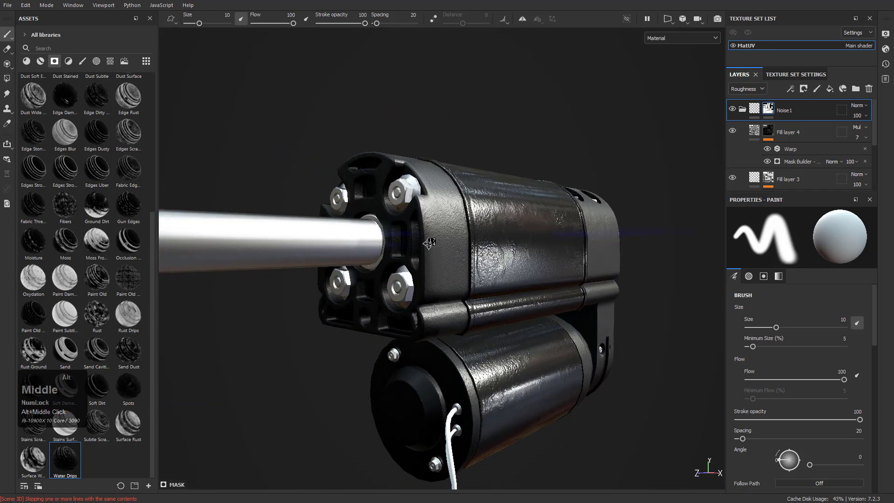
alt+middle_drag(490, 270, 494, 261)
alt+right_drag(494, 261, 489, 247)
alt+middle_drag(489, 247, 489, 238)
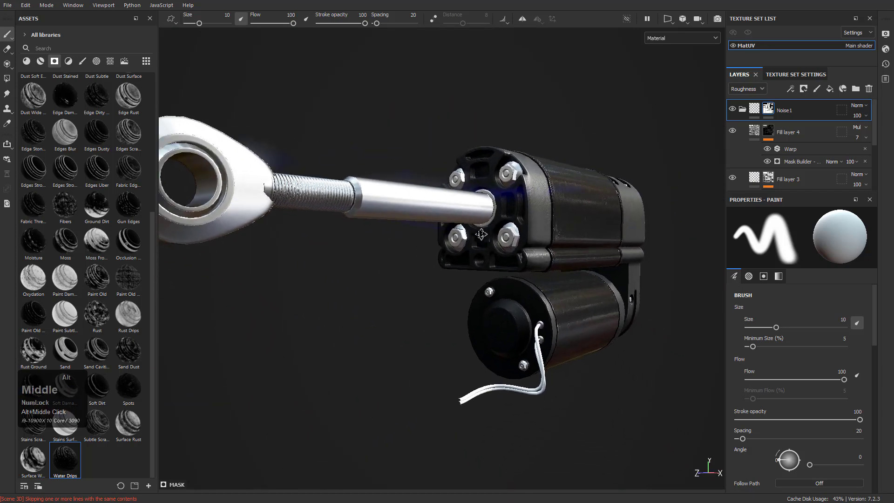
alt+drag(523, 264, 509, 265)
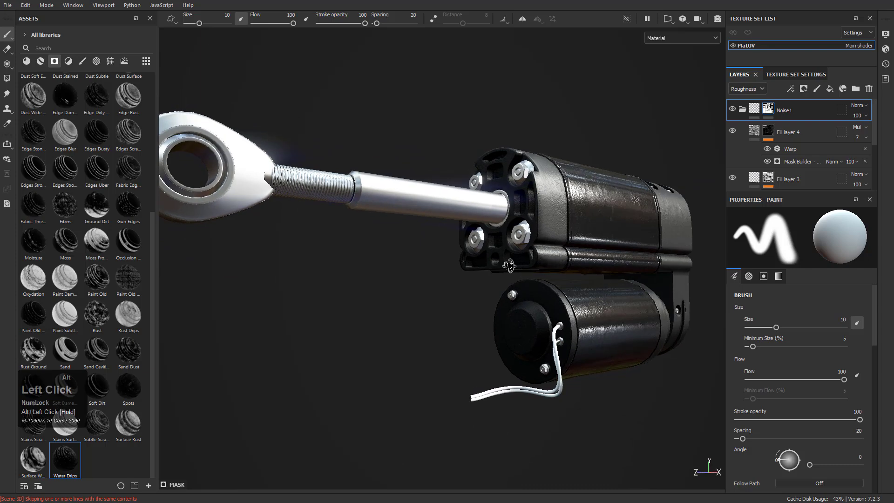
mouse_move(515, 249)
alt+middle_down()
mouse_move(529, 242)
mouse_move(502, 237)
alt+middle_up()
mouse_move(503, 236)
alt+mouse_down()
mouse_move(513, 254)
mouse_move(502, 246)
alt+mouse_up()
alt+right_drag(502, 245, 502, 264)
alt+middle_drag(503, 264, 506, 264)
mouse_move(449, 270)
shift+right_down()
mouse_move(467, 265)
mouse_move(489, 279)
mouse_move(540, 274)
mouse_move(538, 266)
shift+right_up()
Identify the Aluminium Pure layer in the Base folder by toggling its visibility, and set its roughness to 0.1206.
click(743, 109)
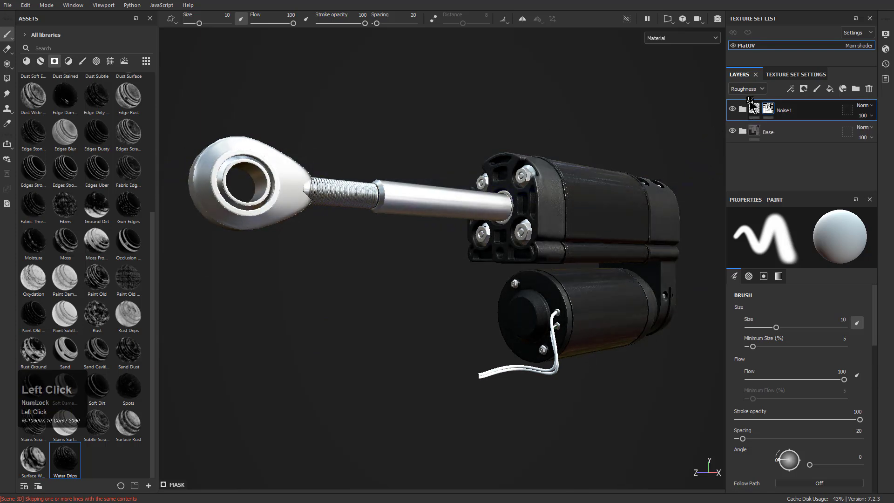
click(742, 131)
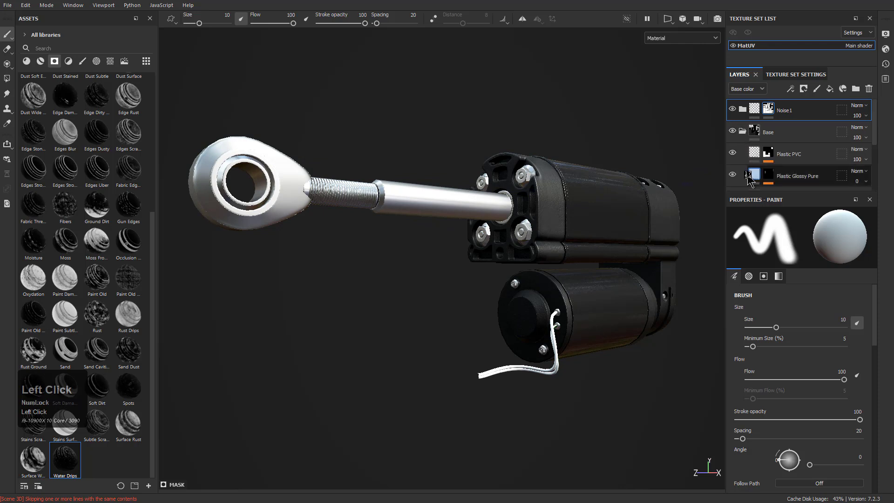
scroll(764, 168, down, 2)
click(732, 157)
click(732, 157)
click(733, 157)
click(732, 159)
click(758, 158)
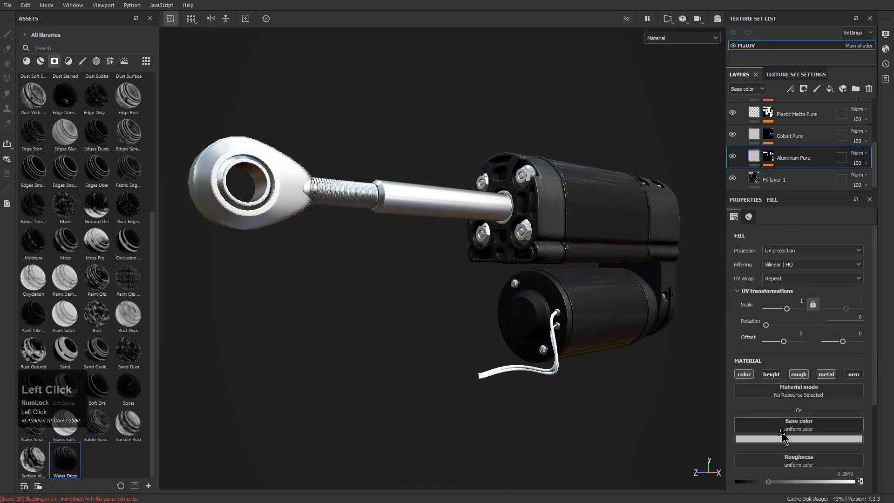
drag(769, 484, 751, 484)
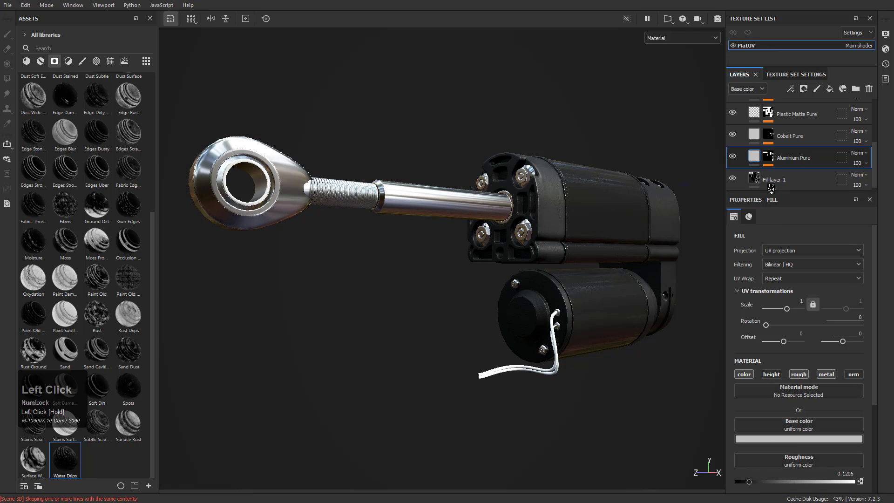
Set the Cobalt Pure layer's roughness to 0.1051 and collapse the Base folder.
click(783, 138)
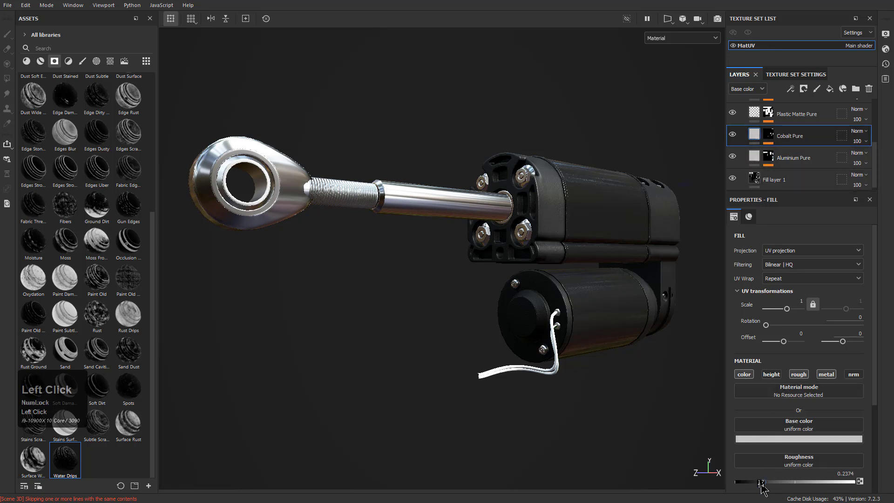
drag(765, 486, 748, 484)
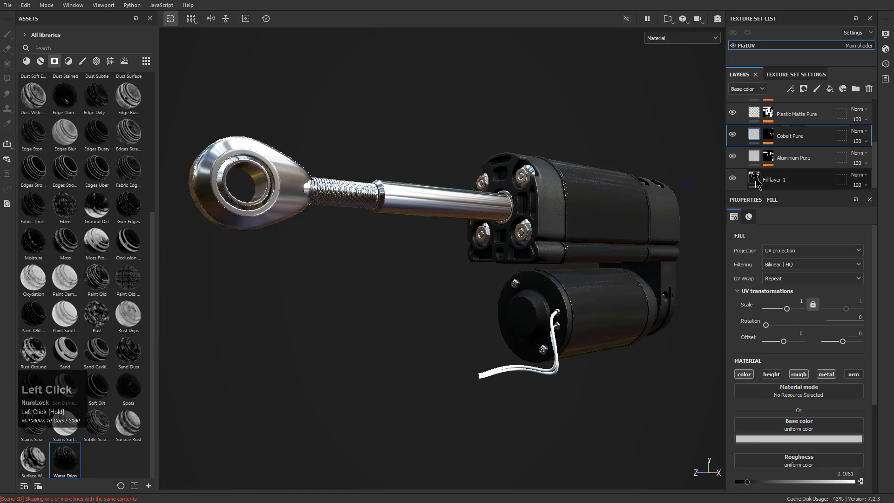
scroll(775, 123, up, 3)
click(742, 131)
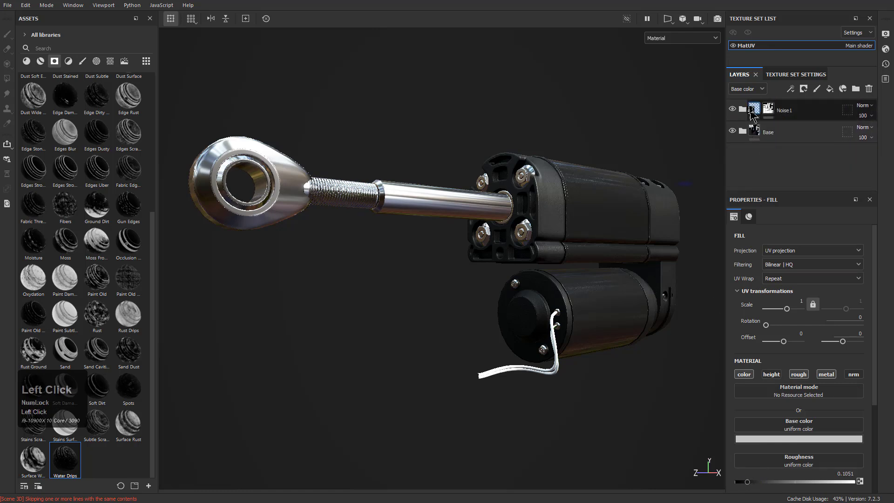
click(802, 156)
right_click(802, 155)
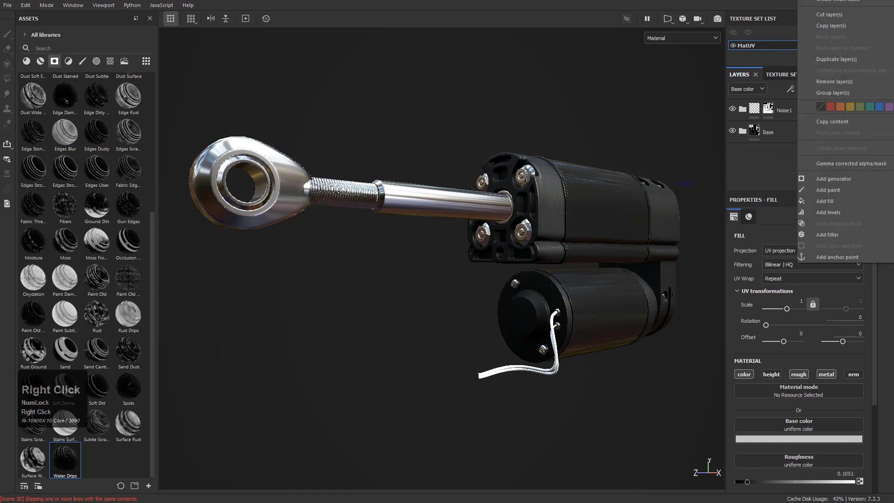
click(747, 160)
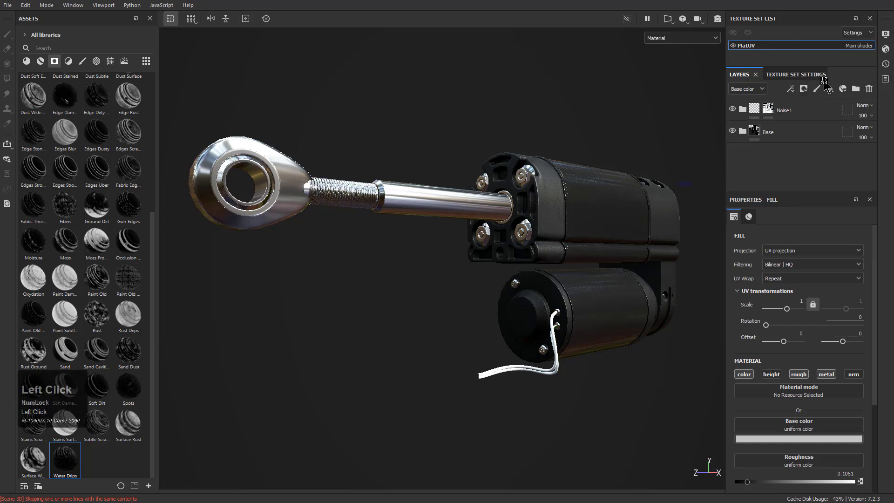
key(ctrl+z)
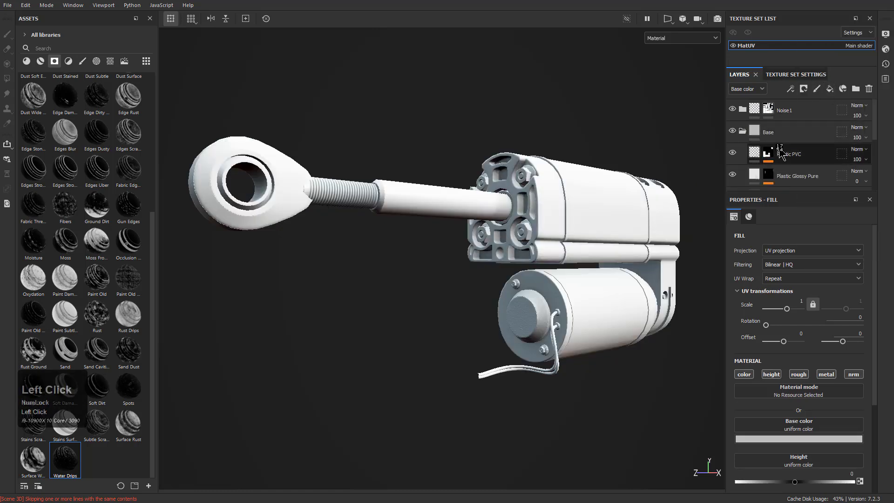
Add a fill layer above the Noise1 folder with only its color channel enabled.
click(782, 112)
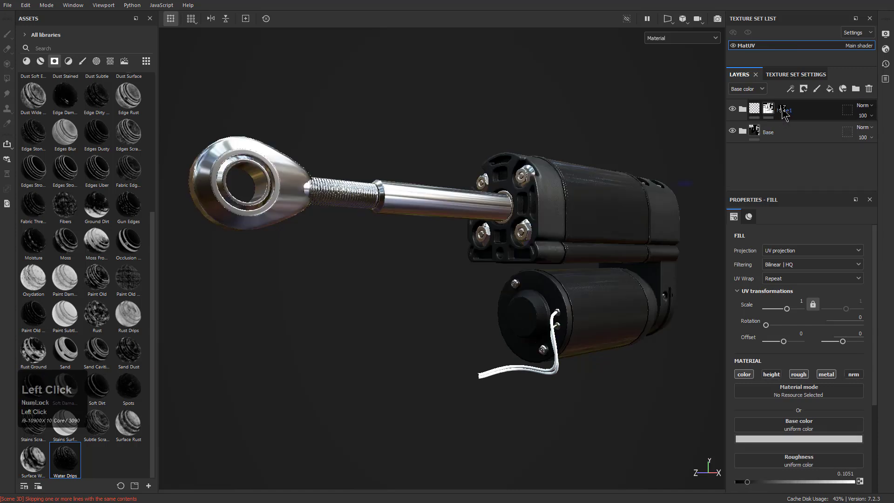
click(830, 89)
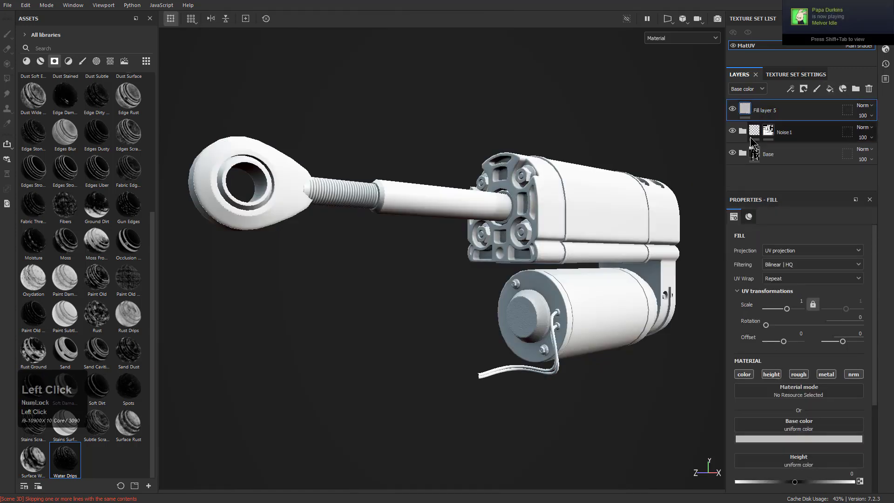
click(769, 374)
click(801, 374)
click(824, 375)
click(850, 375)
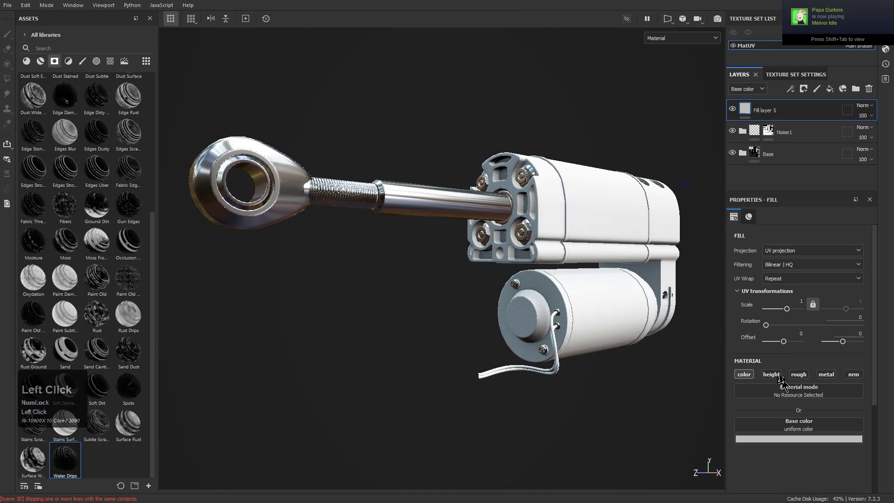
Assign the MatUV mesh's Ambient Occlusion map as the new fill layer's base color.
click(779, 424)
key(ctrl+a)
text(ambi)
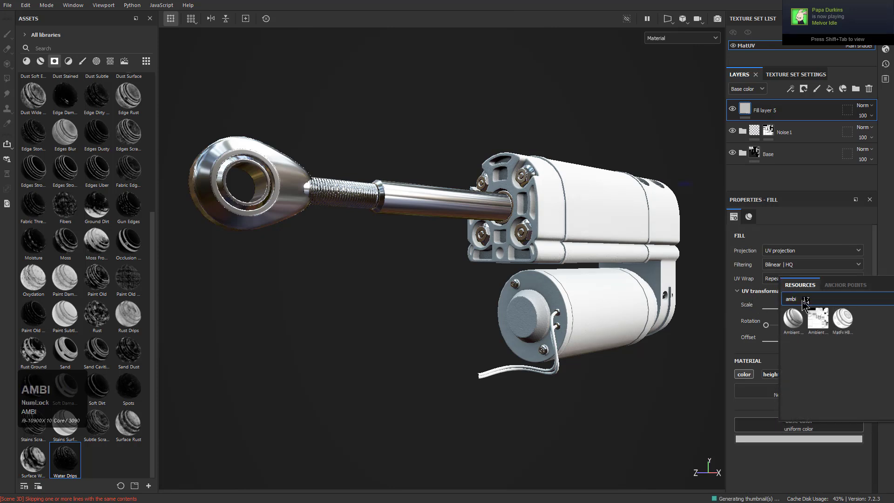
click(818, 319)
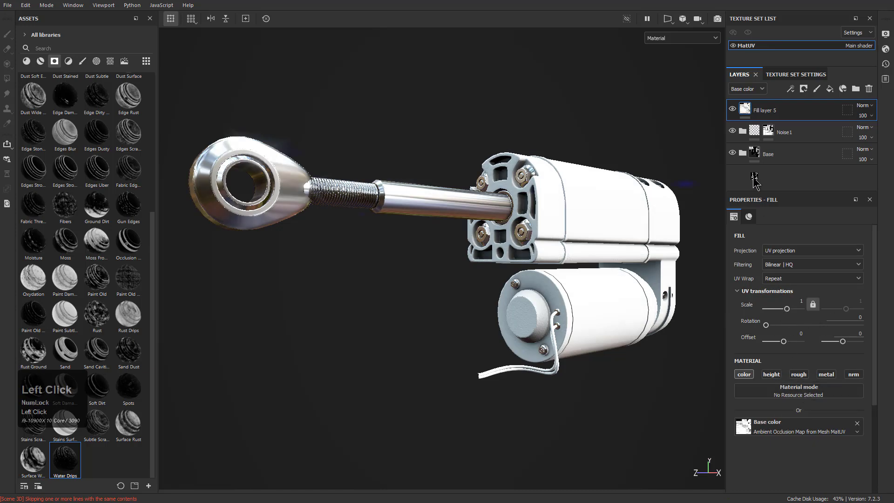
Set the ambient occlusion fill layer's blend mode to Multiply and its opacity to 15.
click(863, 106)
click(872, 152)
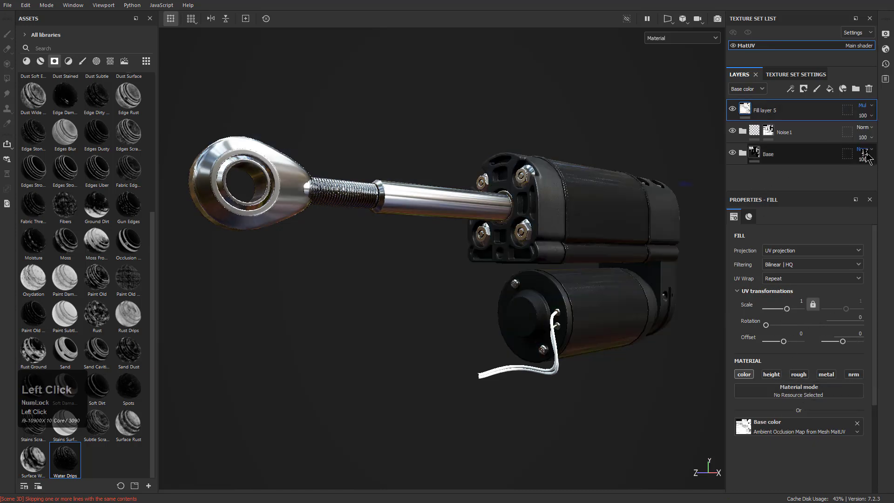
click(864, 116)
mouse_move(876, 135)
mouse_down()
mouse_move(884, 140)
mouse_move(870, 141)
mouse_up()
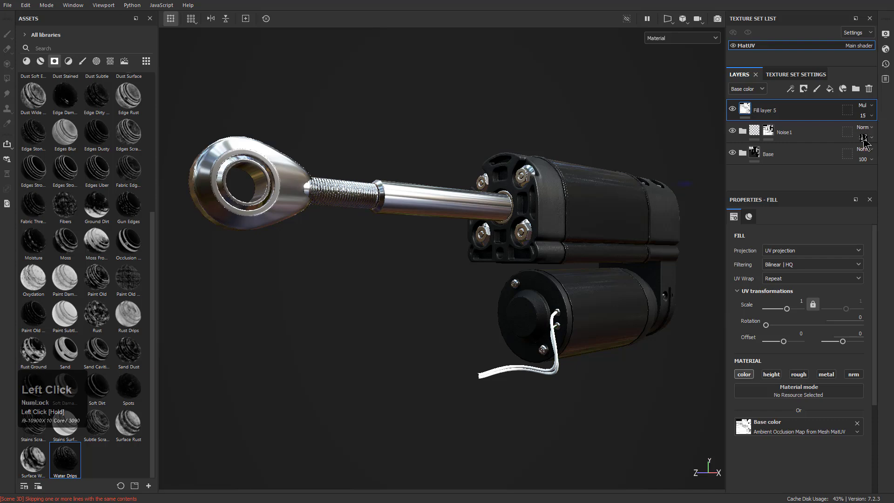
Inspect the piston's materials from another angle with the environment lighting rotated.
mouse_move(579, 152)
alt+mouse_down()
mouse_move(592, 188)
mouse_move(588, 168)
mouse_move(543, 176)
alt+mouse_up()
alt+drag(377, 226, 421, 228)
shift+right_drag(428, 270, 589, 311)
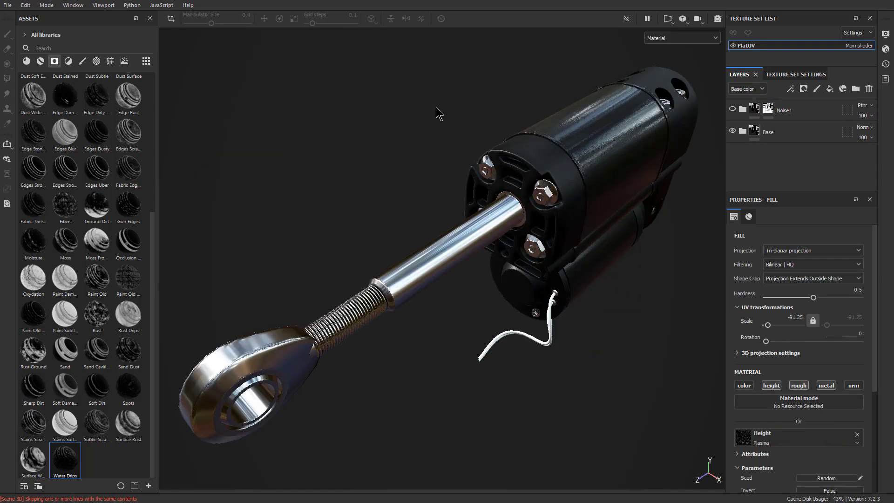
click(26, 5)
click(45, 55)
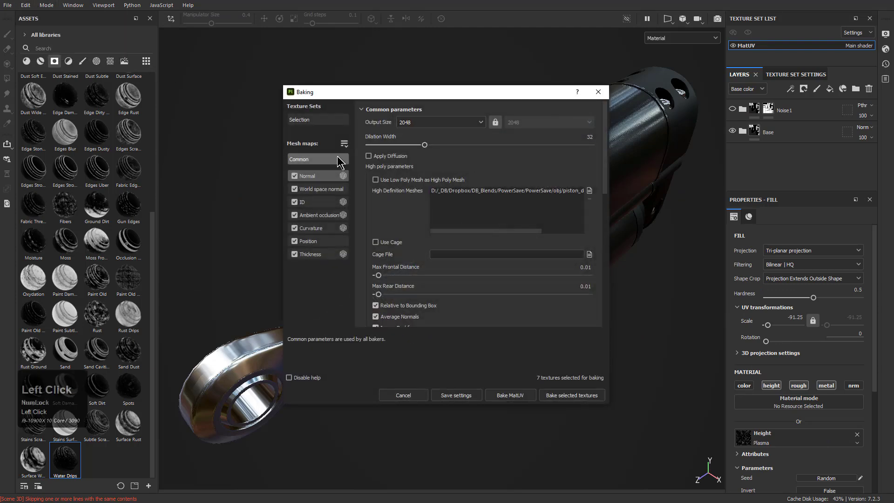
click(602, 95)
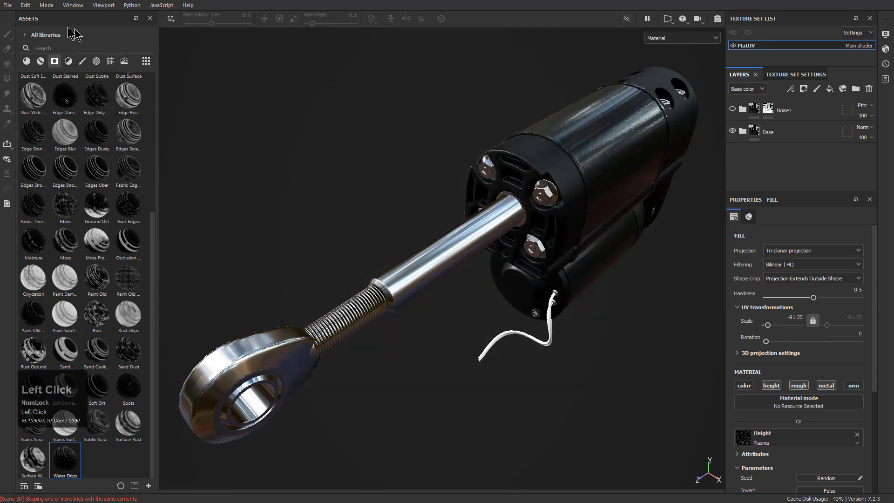
Open the texture export settings and review the output template options and the list of exports.
click(8, 4)
click(27, 159)
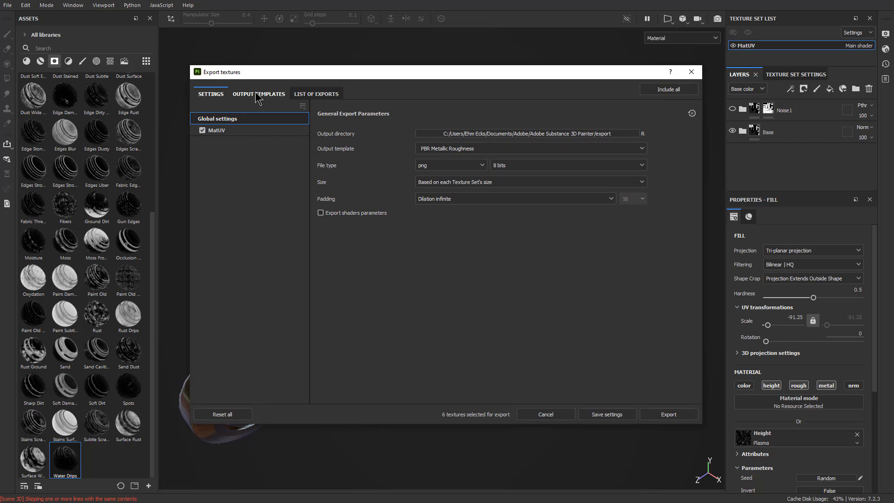
click(455, 148)
scroll(463, 209, down, 5)
scroll(461, 204, up, 5)
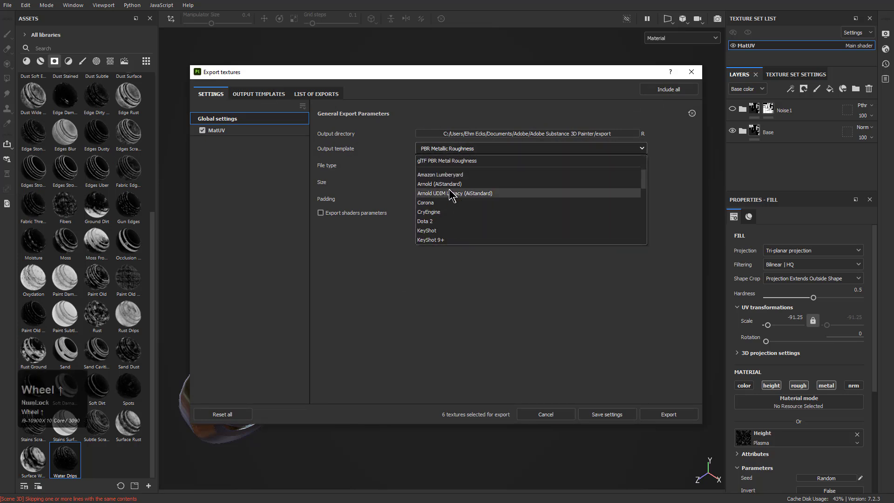
scroll(451, 196, down, 5)
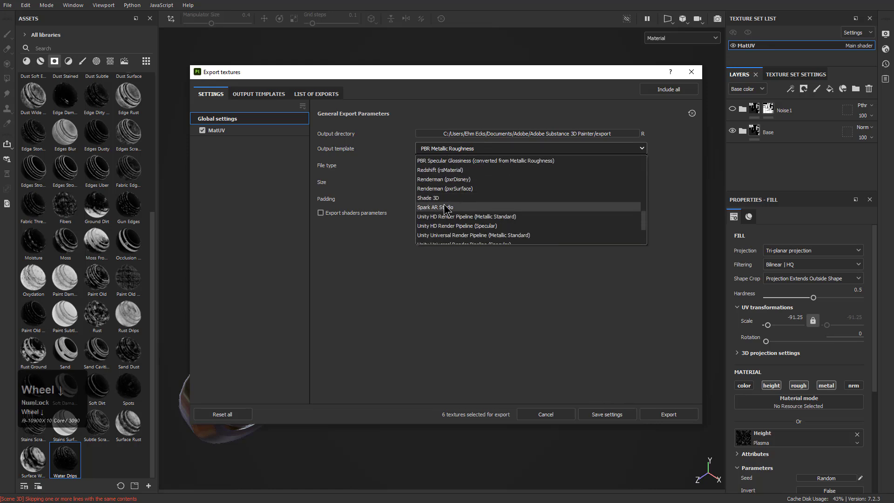
scroll(459, 192, up, 1)
scroll(460, 190, down, 3)
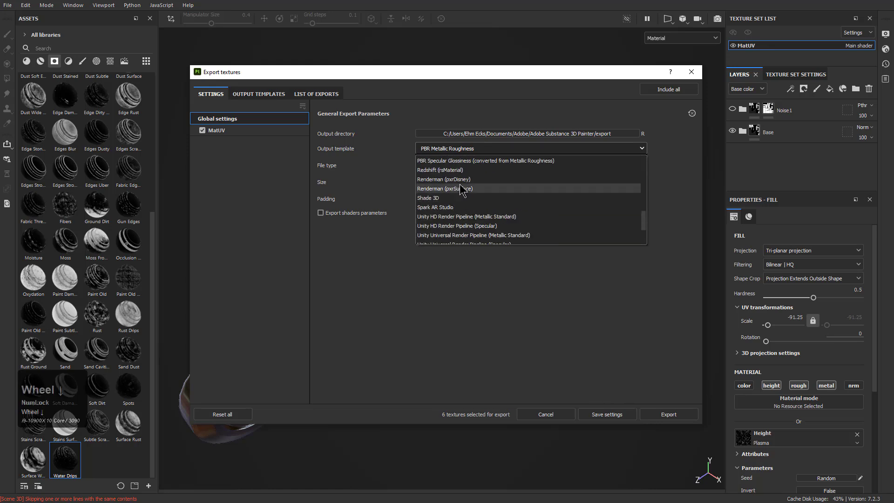
click(347, 225)
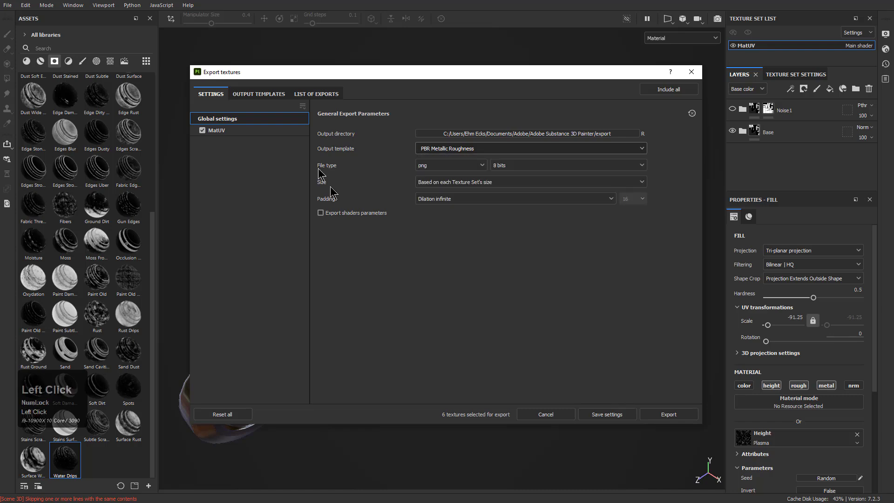
click(277, 94)
click(315, 95)
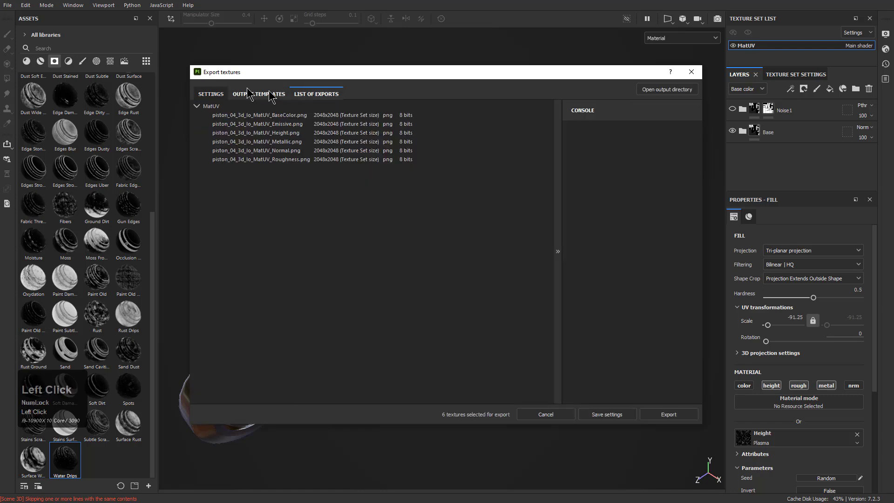
click(210, 94)
Examine the export output templates offered for different renderers and game engines.
click(490, 149)
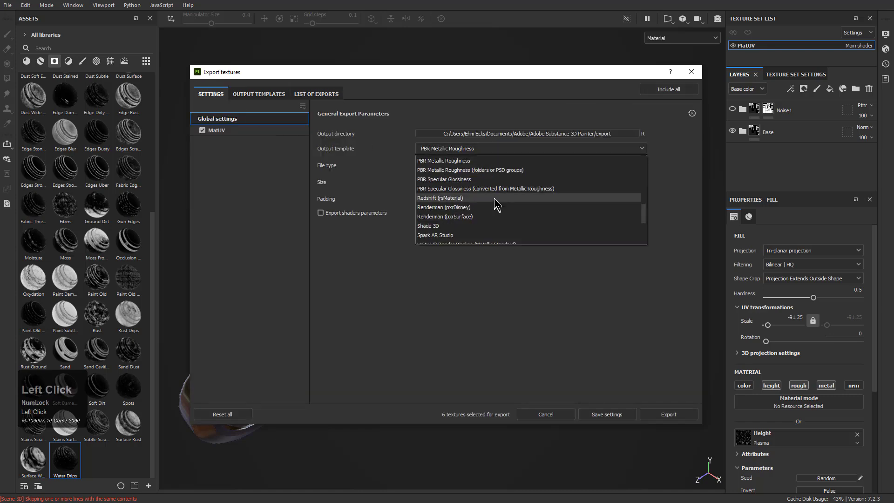
scroll(494, 200, up, 5)
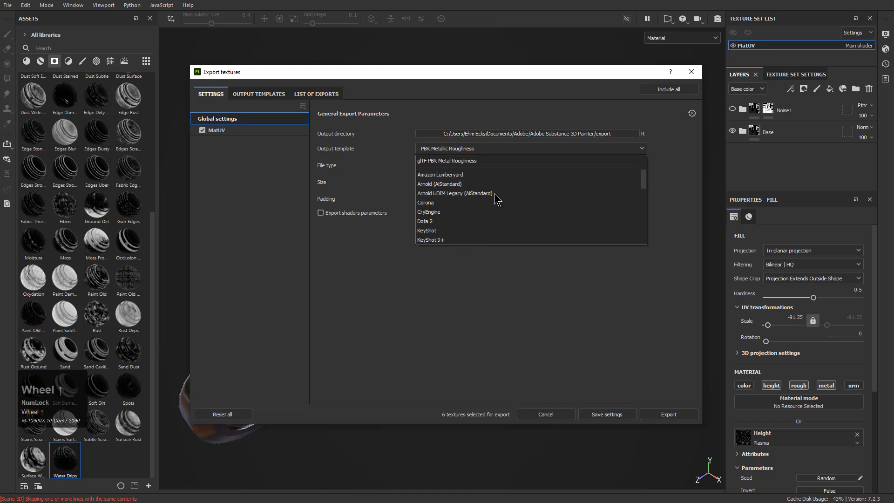
scroll(496, 199, down, 4)
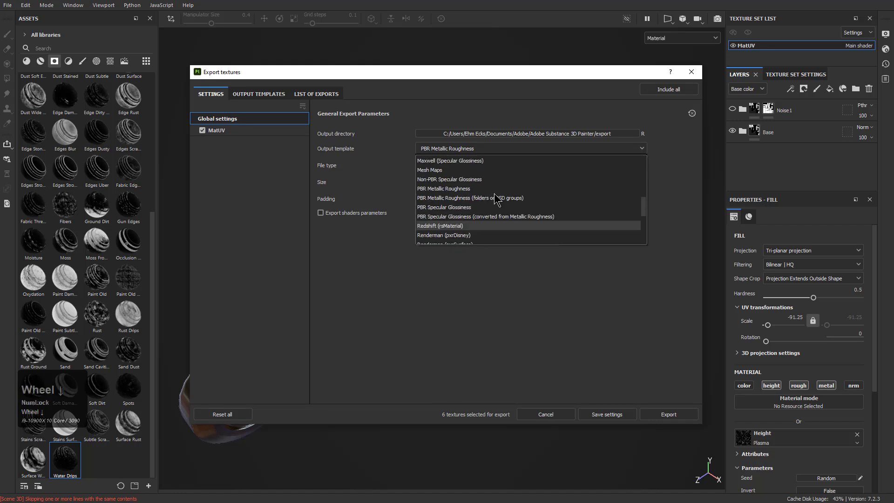
scroll(496, 199, down, 3)
scroll(496, 200, down, 6)
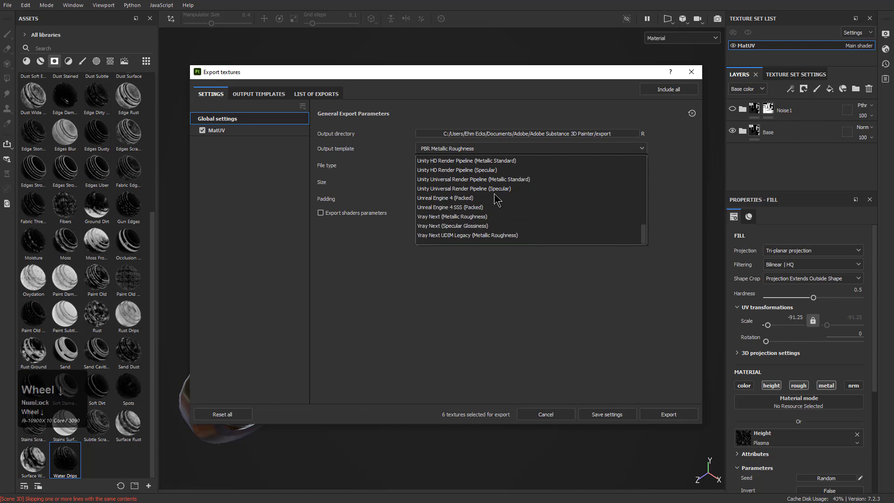
click(451, 343)
click(700, 78)
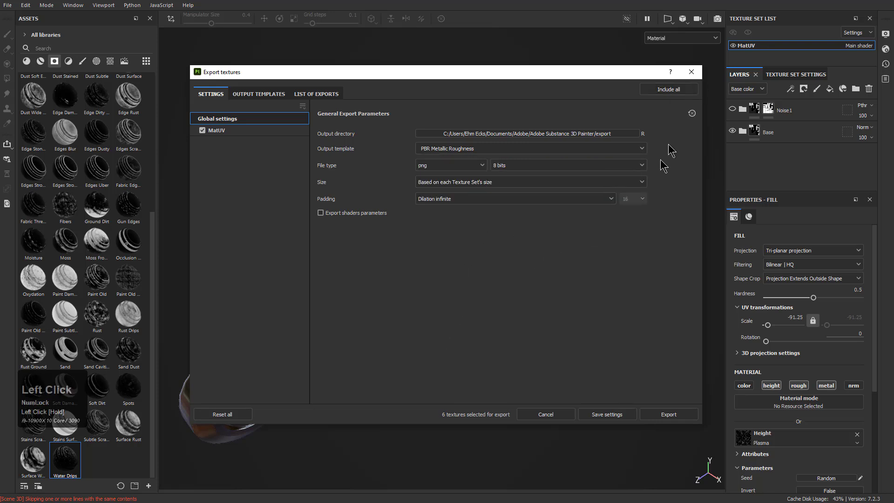
Set the texture export's output template to Sketchfab.
click(493, 149)
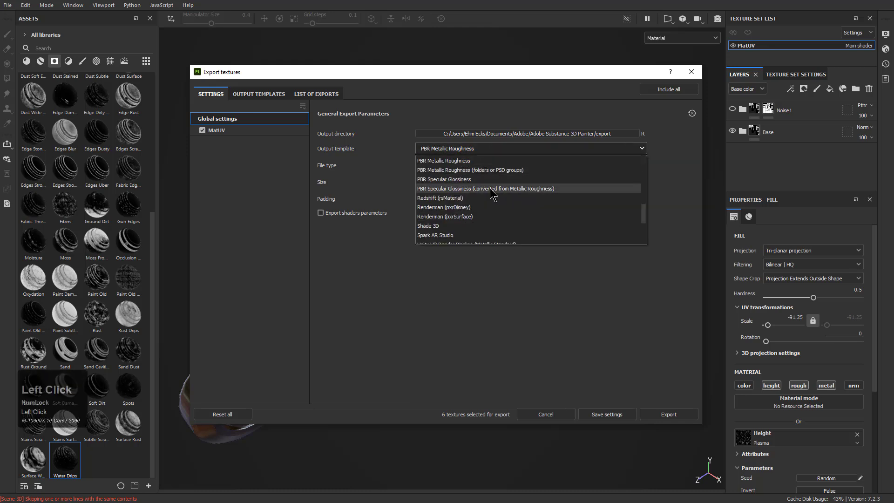
scroll(497, 210, down, 3)
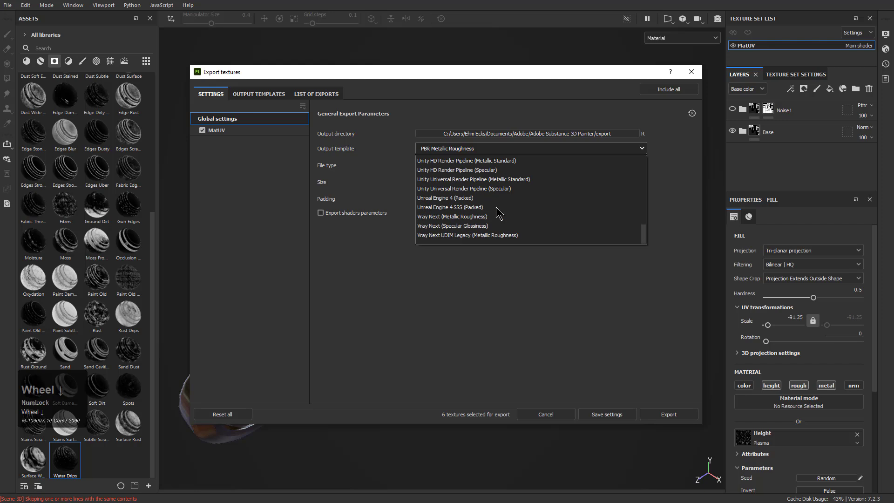
scroll(499, 212, up, 2)
scroll(499, 212, up, 3)
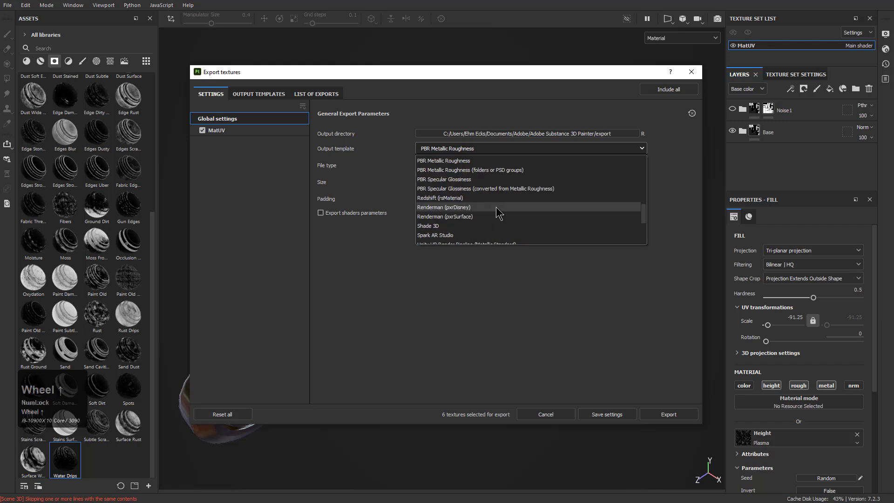
scroll(497, 209, up, 2)
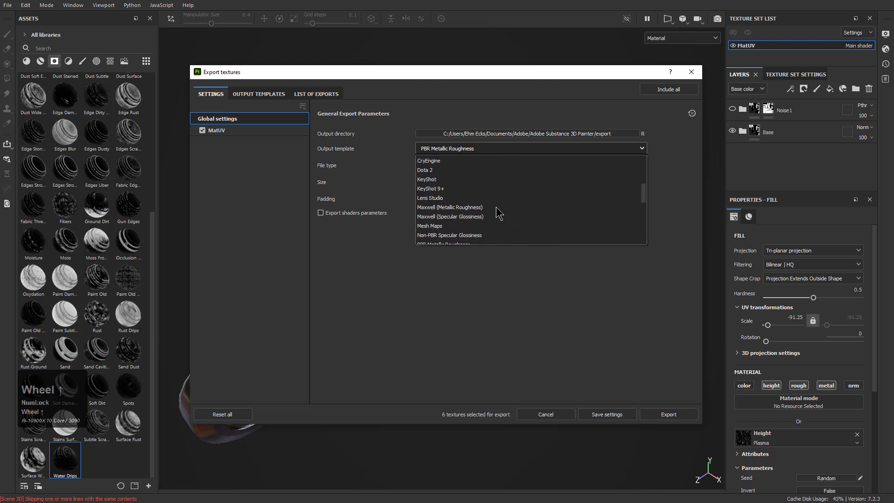
scroll(498, 212, up, 2)
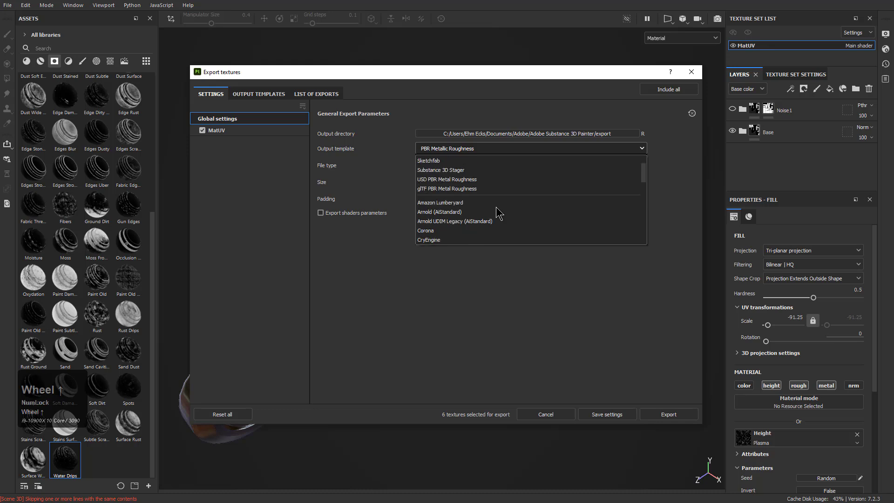
click(443, 161)
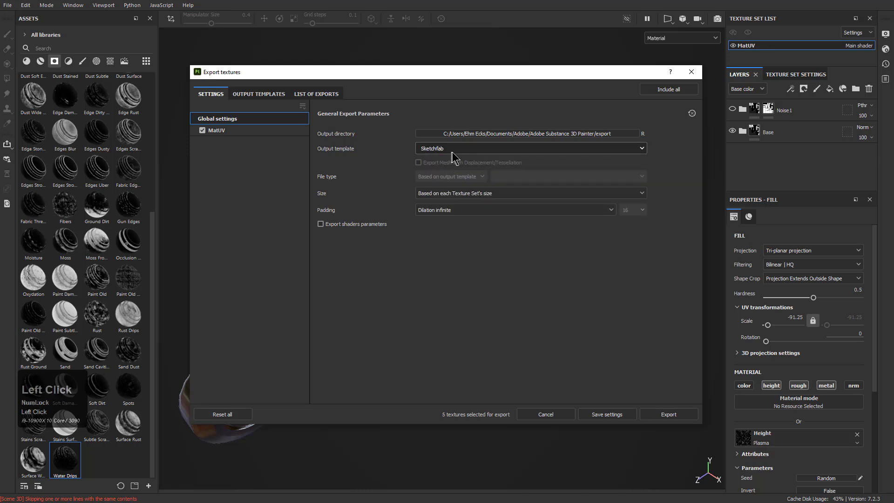
Check the other output templates and the padding options while keeping the Sketchfab template and Dilation infinite.
click(451, 151)
scroll(461, 188, up, 2)
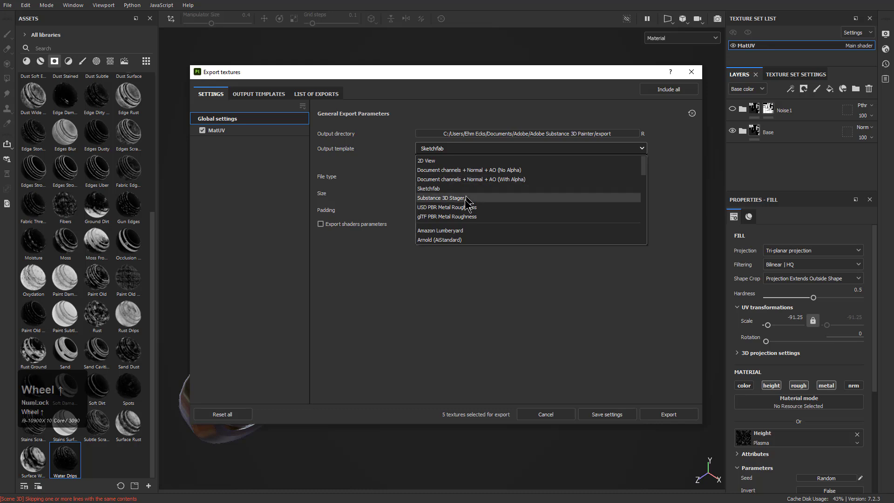
scroll(470, 191, down, 10)
scroll(488, 238, down, 1)
scroll(451, 198, up, 10)
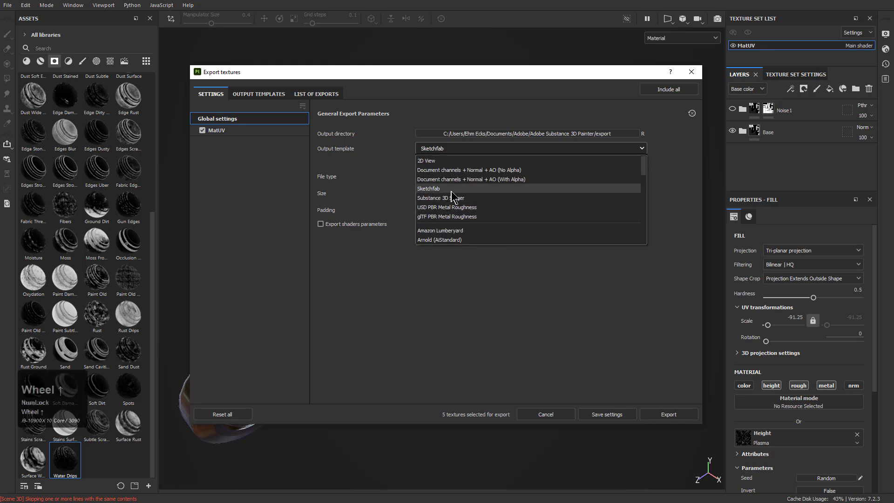
click(453, 282)
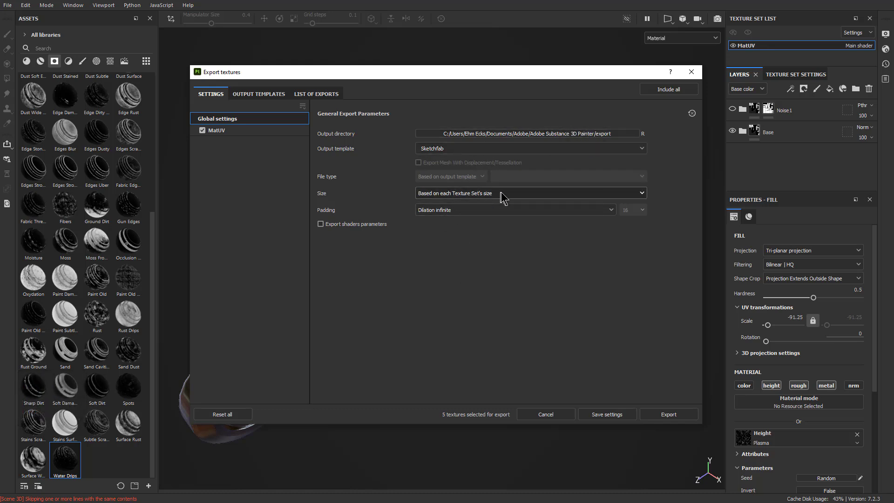
click(447, 210)
click(448, 211)
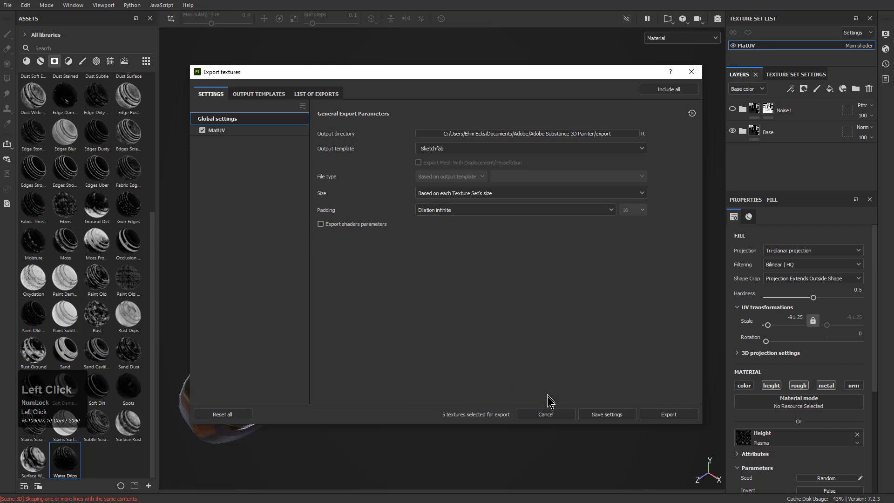
Export the textures with the Sketchfab template, dismiss the Sketchfab upload and close the export window.
click(666, 415)
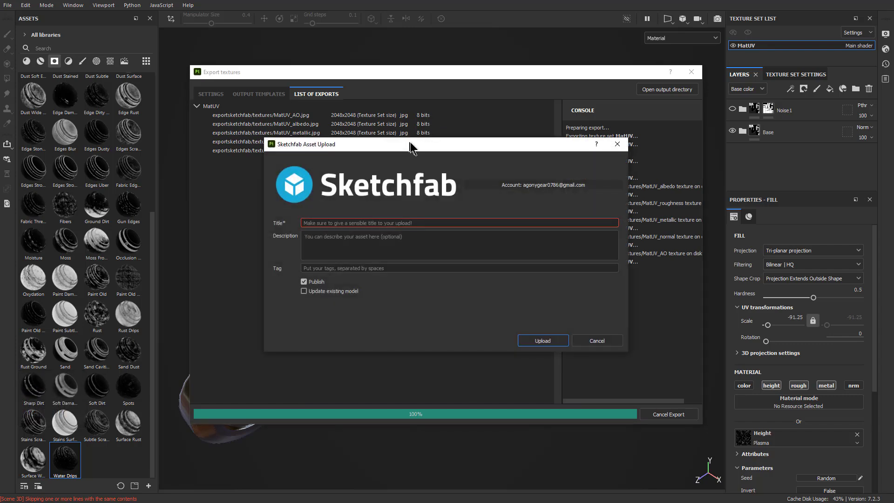
click(619, 149)
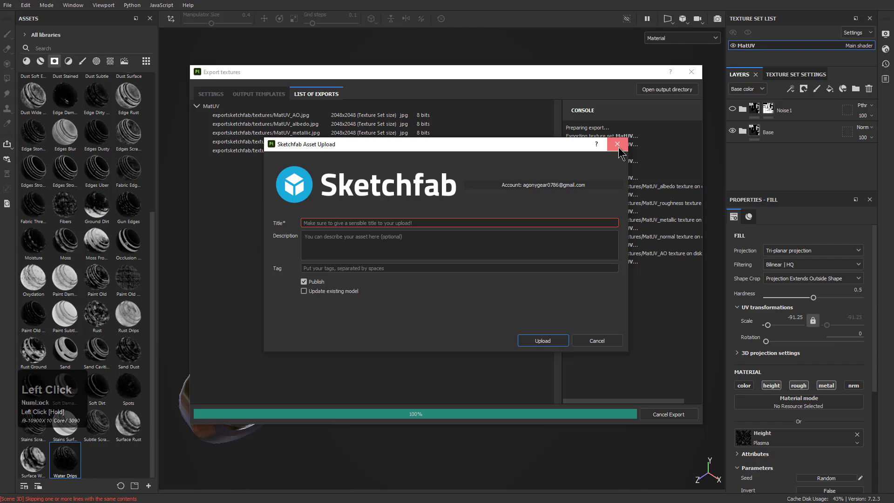
click(618, 145)
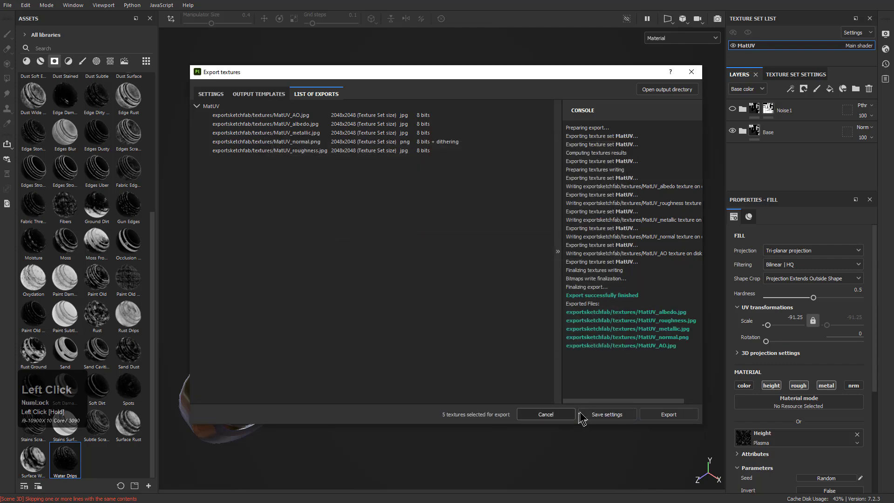
click(545, 415)
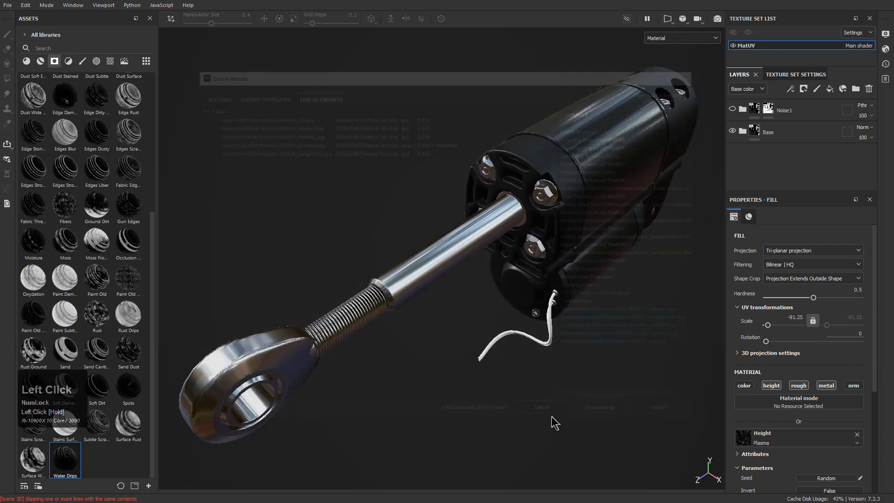
Reopen the texture export settings and set the export size to 2048.
click(8, 5)
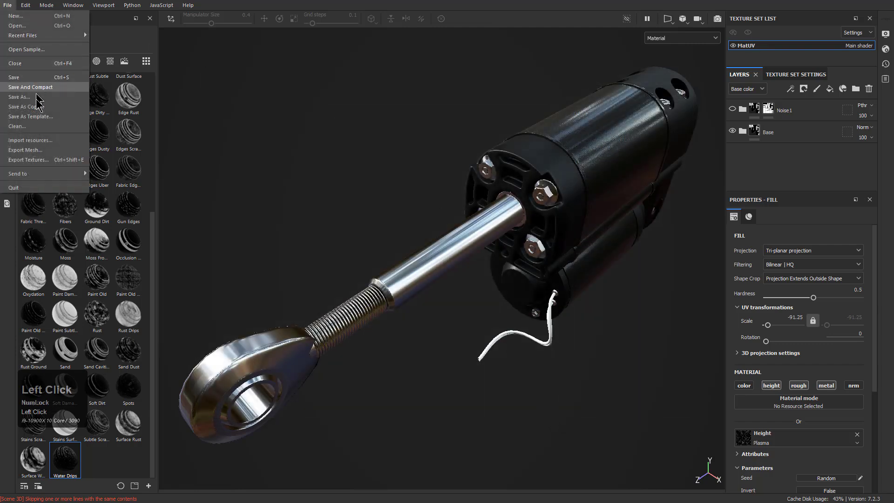
click(31, 159)
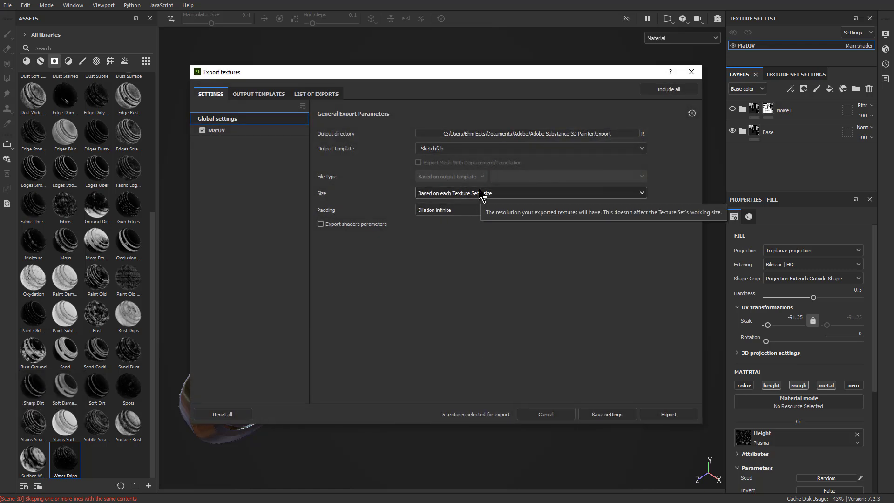
click(456, 184)
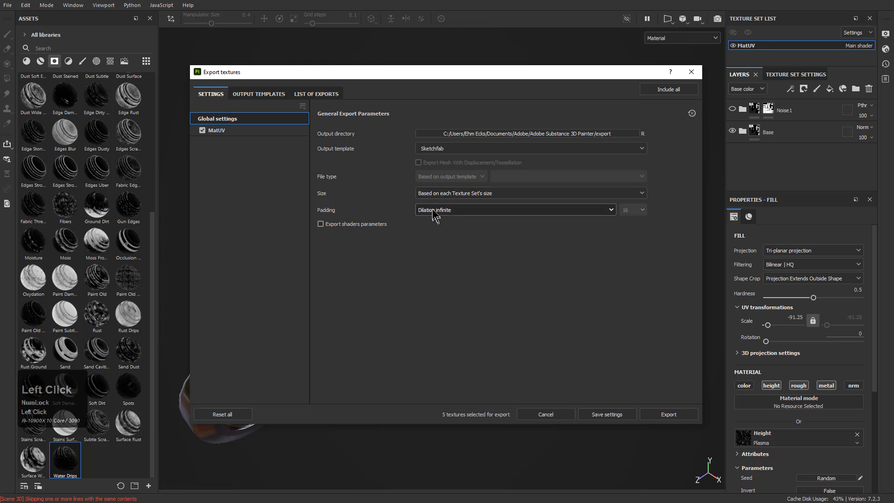
click(577, 211)
click(575, 212)
click(489, 194)
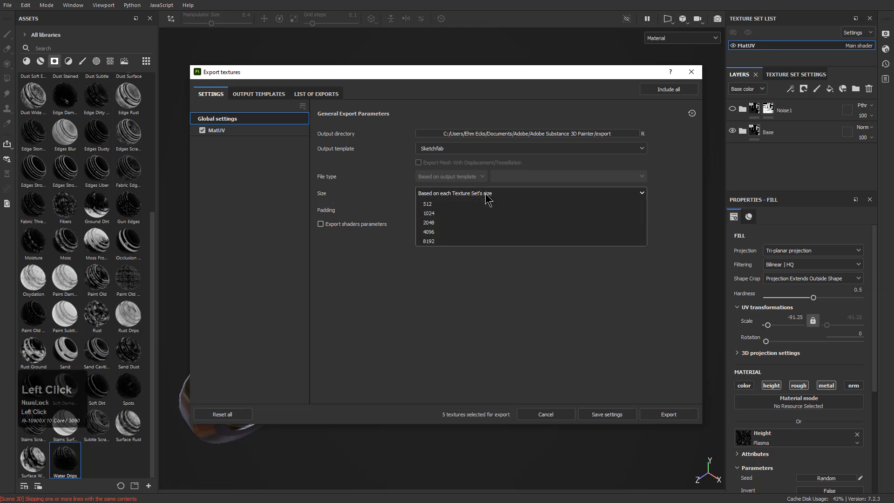
click(448, 266)
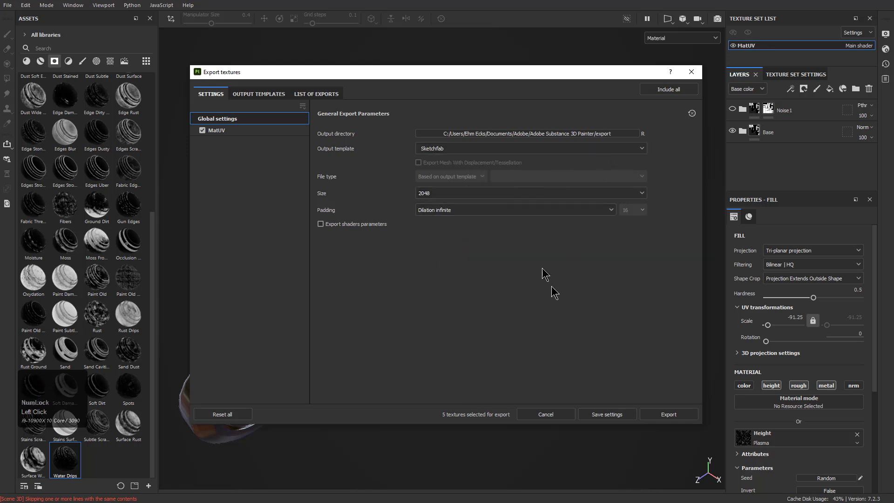
Export the textures and upload the model to Sketchfab titled Piston4_3, with a description of the tutorial's piston result and piston and actuator tags.
click(669, 415)
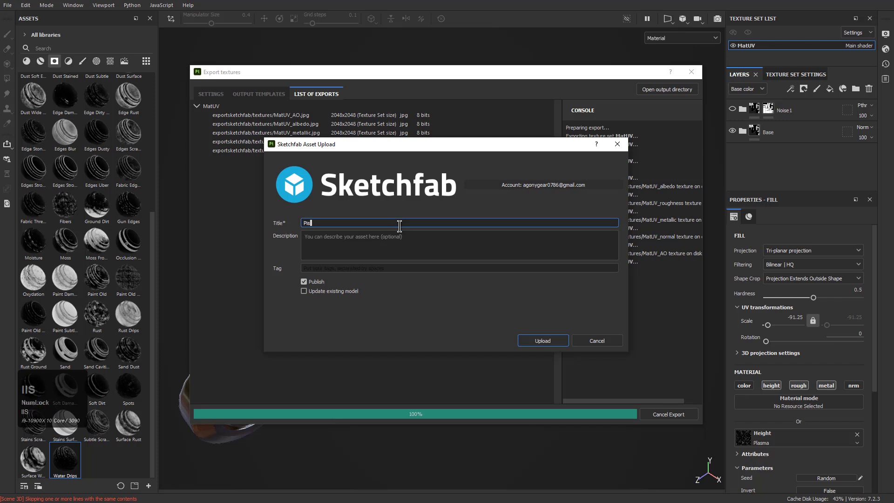
key(Tab)
text(T)
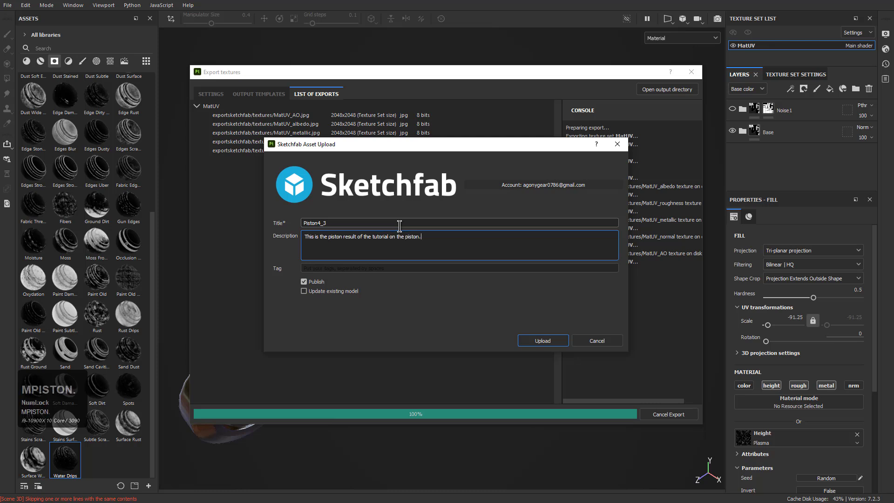
key(Tab)
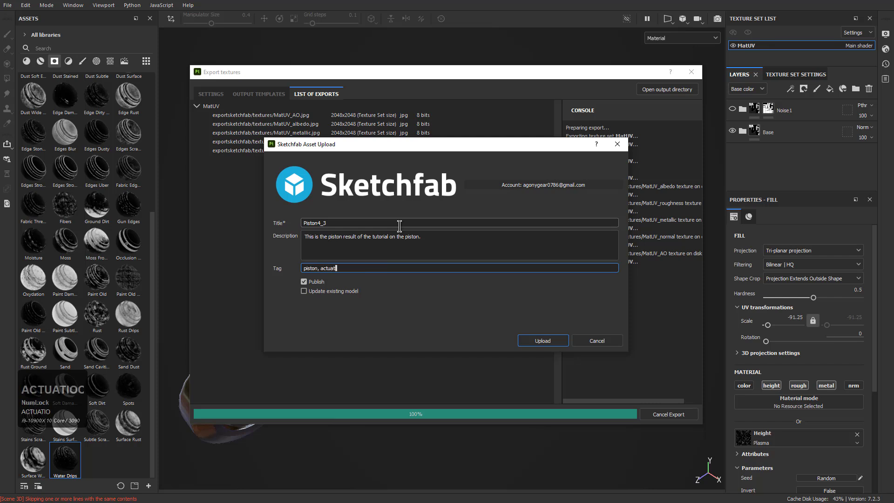
text(, acutally and actuator,)
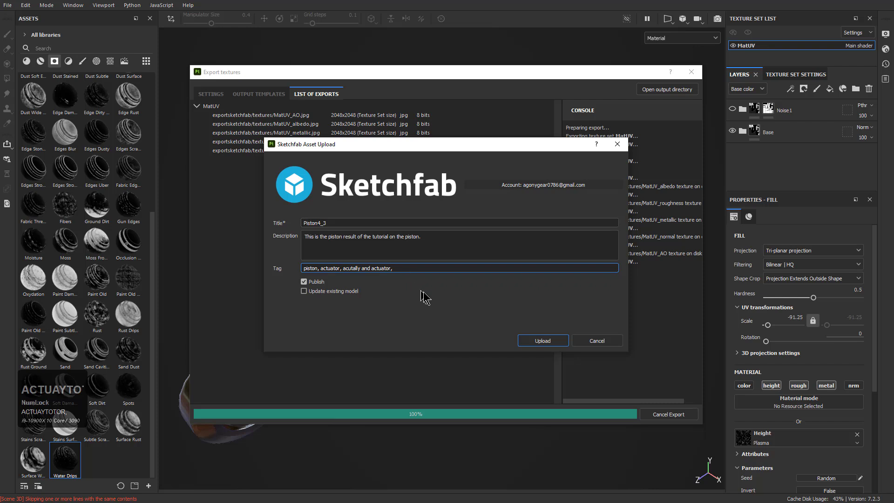
click(542, 341)
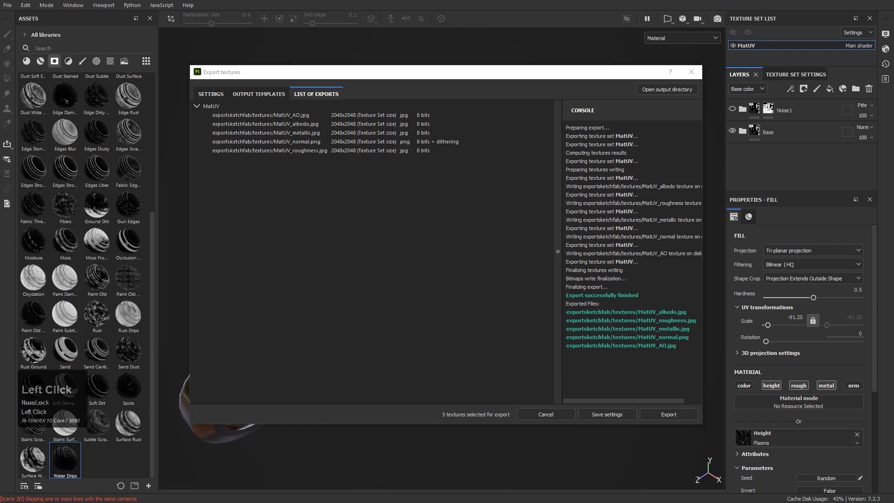
Switch to the Sketchfab 3D editor in Firefox and set the piston's lighting environment to royal_esplanade_4k_desaturated.
mouse_move(782, 0)
mouse_down()
mouse_move(650, 0)
mouse_move(648, 8)
mouse_up()
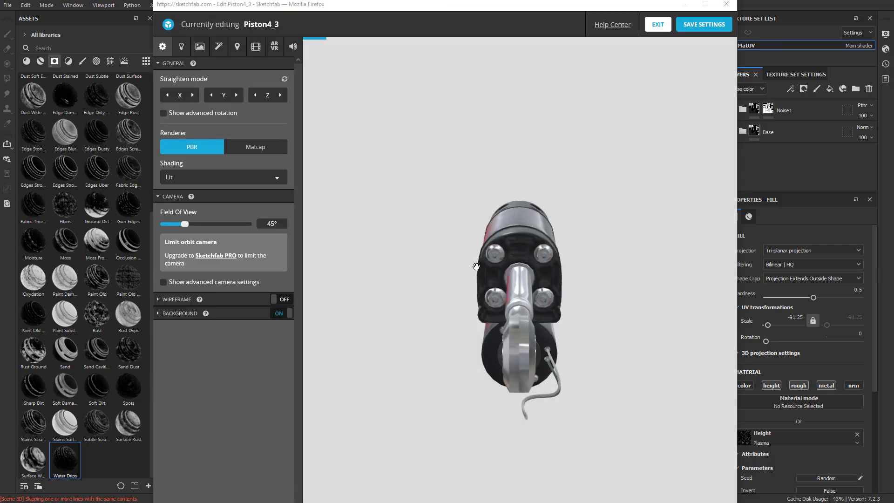
drag(475, 234, 451, 339)
middle_drag(471, 325, 489, 307)
drag(487, 308, 487, 315)
middle_drag(487, 315, 511, 308)
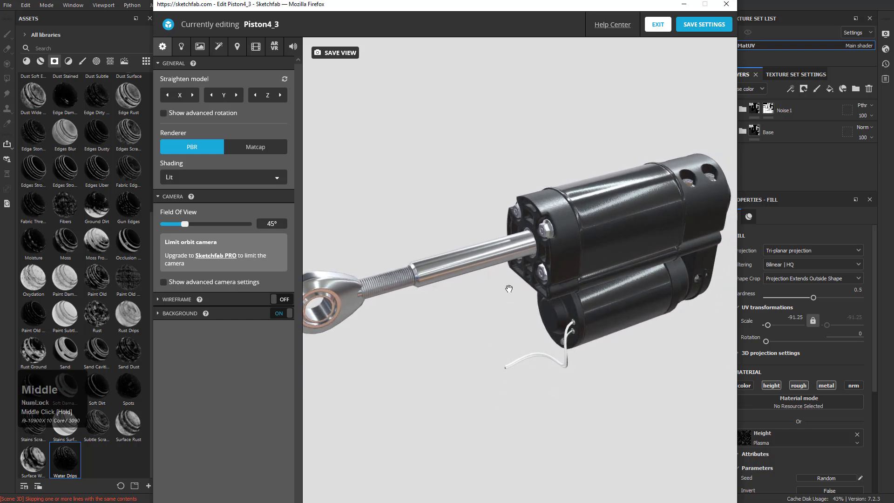
click(181, 46)
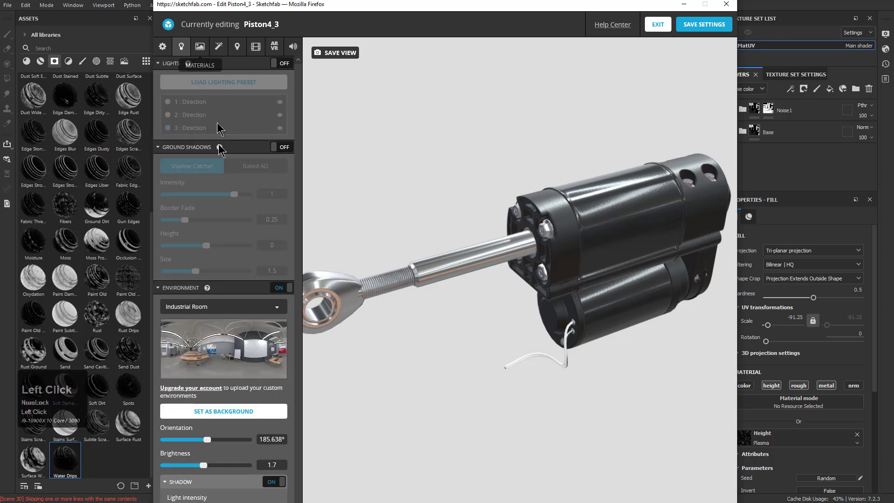
click(231, 311)
click(244, 419)
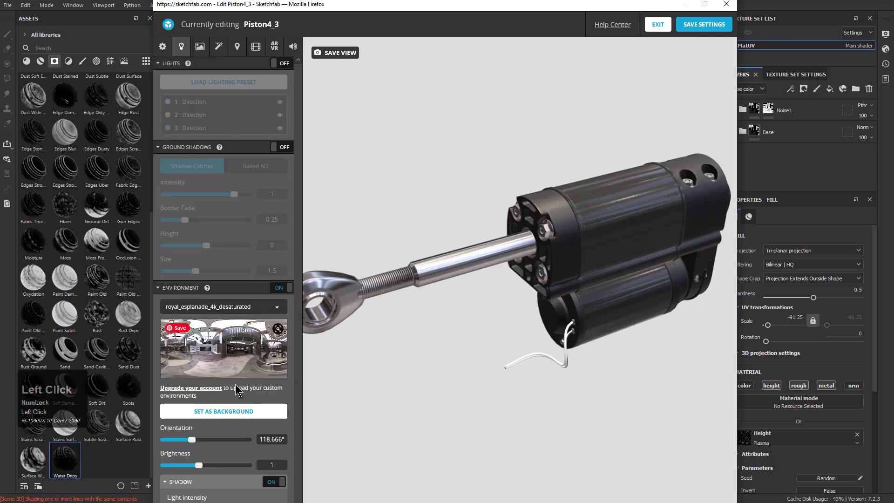
Turn on ground shadows with Shadow Catcher and set the environment orientation to about 325°.
scroll(203, 435, down, 1)
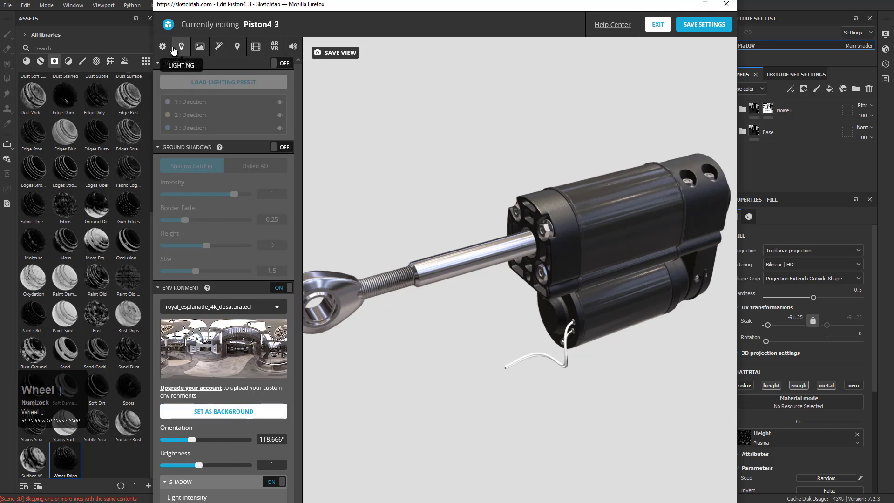
click(281, 147)
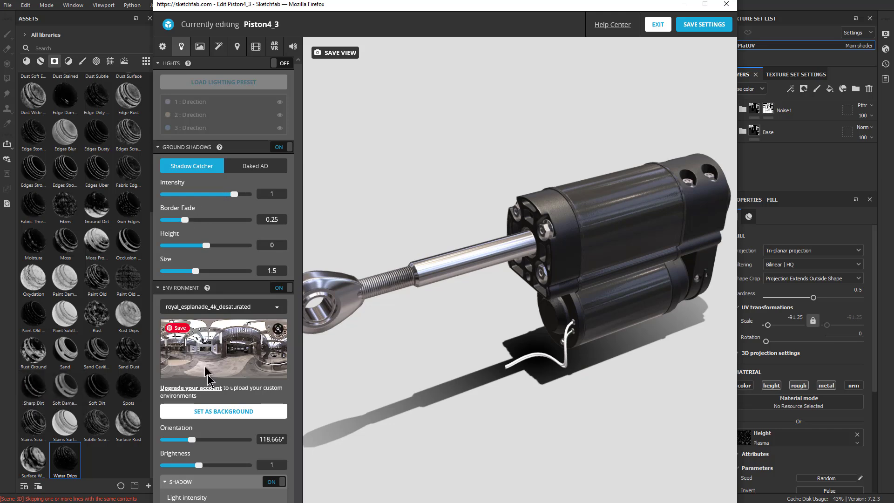
drag(191, 439, 240, 440)
Enable the scene lights and load the Default lighting preset.
click(280, 64)
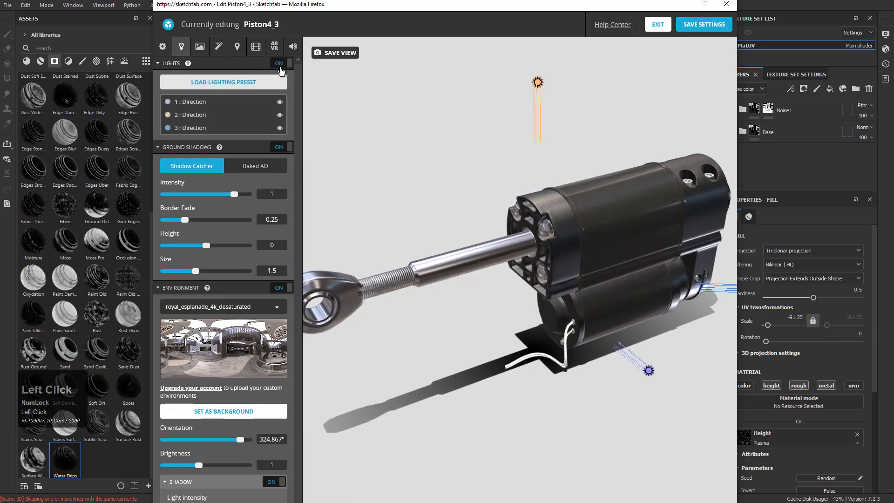
click(252, 83)
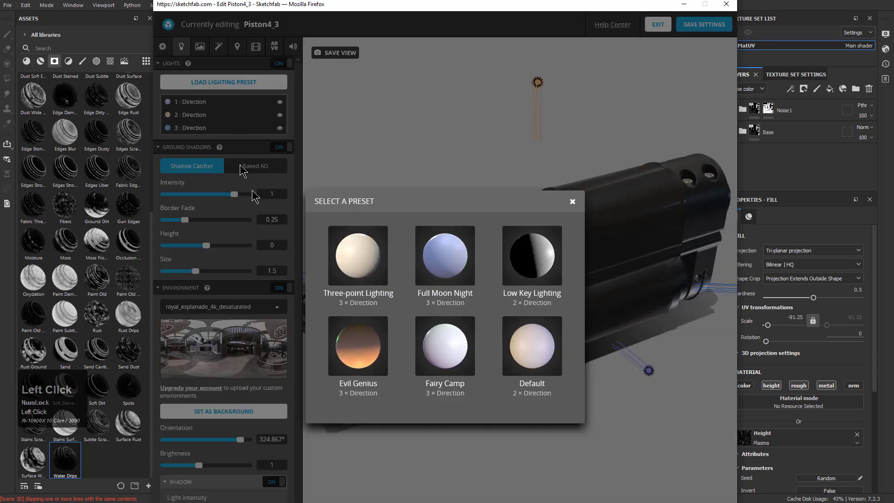
click(539, 348)
scroll(396, 356, down, 3)
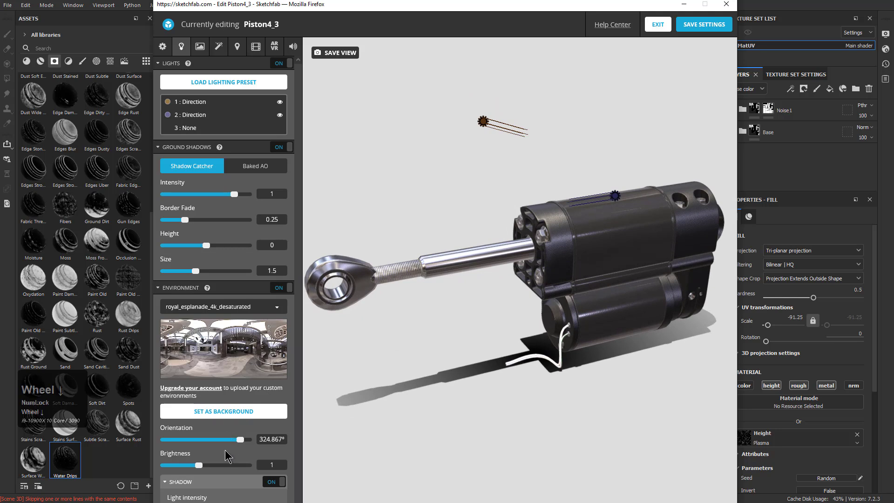
click(181, 289)
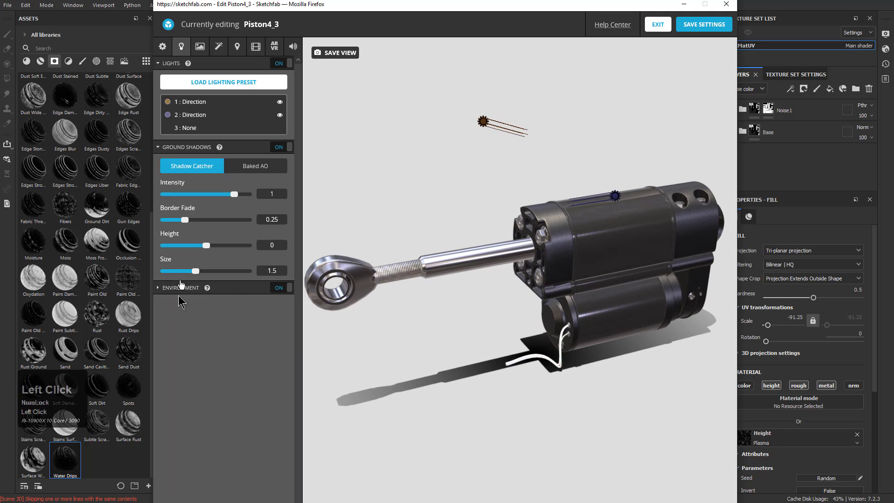
Set the scene's background colour to dark grey #303030.
click(200, 46)
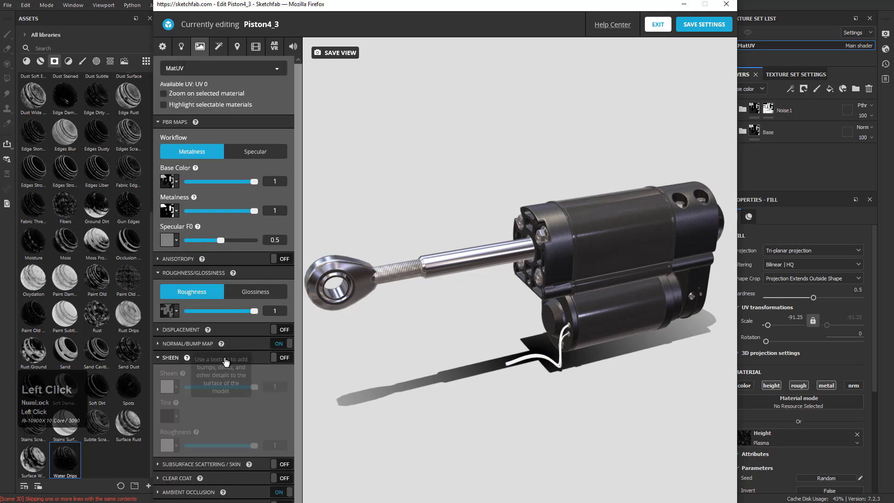
click(218, 46)
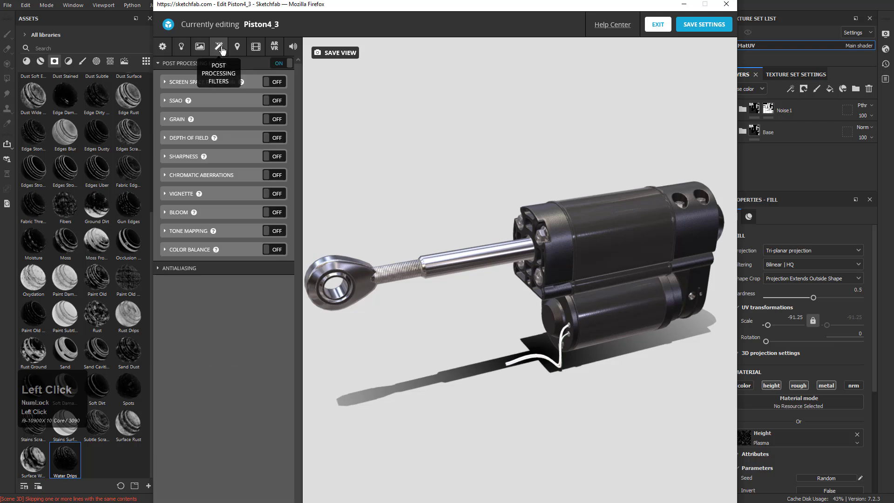
click(163, 46)
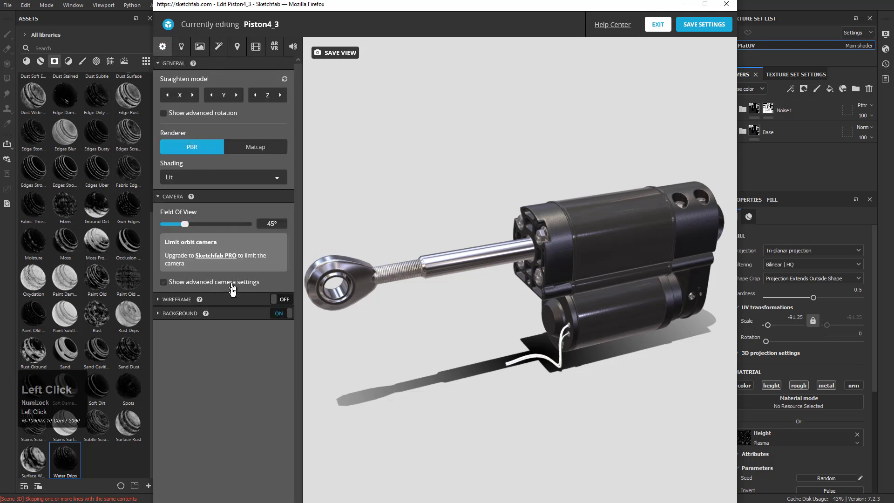
click(229, 316)
drag(175, 404, 160, 443)
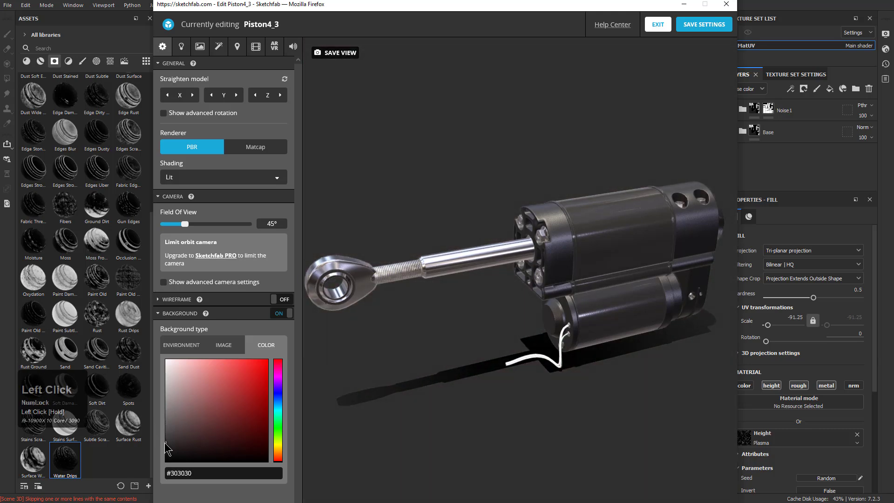
click(185, 317)
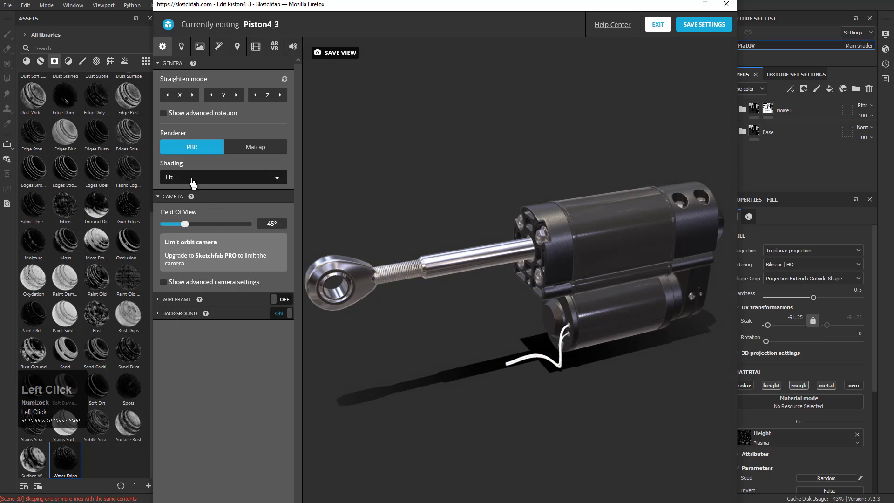
Enable the screen space reflection, SSAO and sharpness post-processing filters.
click(181, 46)
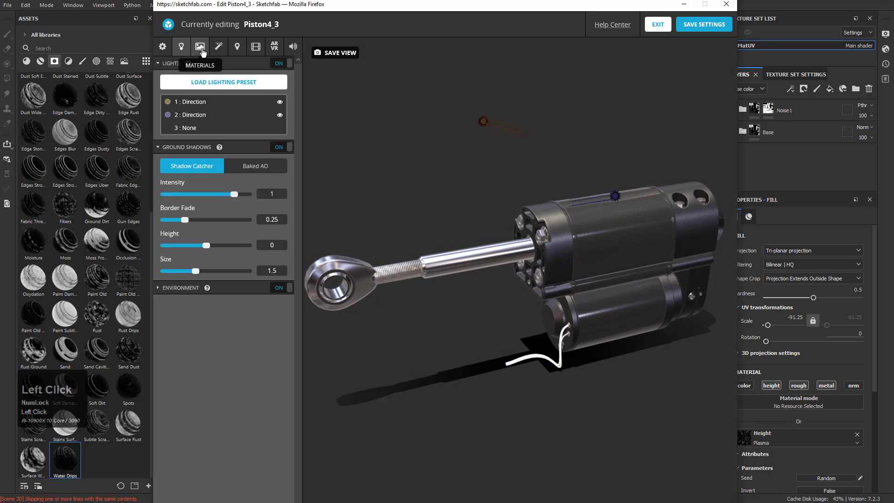
click(201, 49)
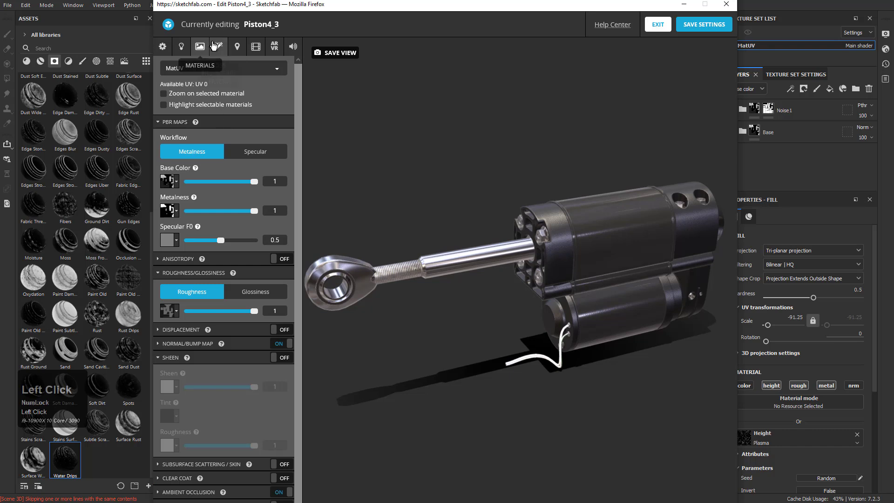
click(219, 47)
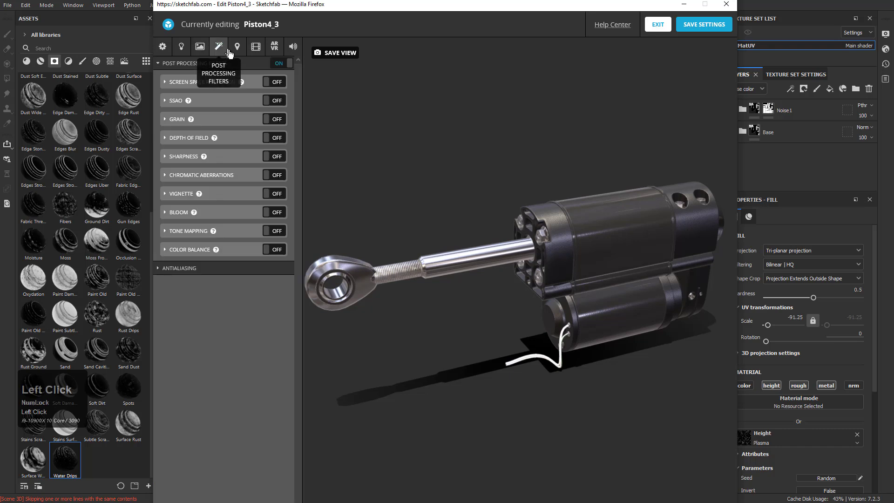
click(276, 83)
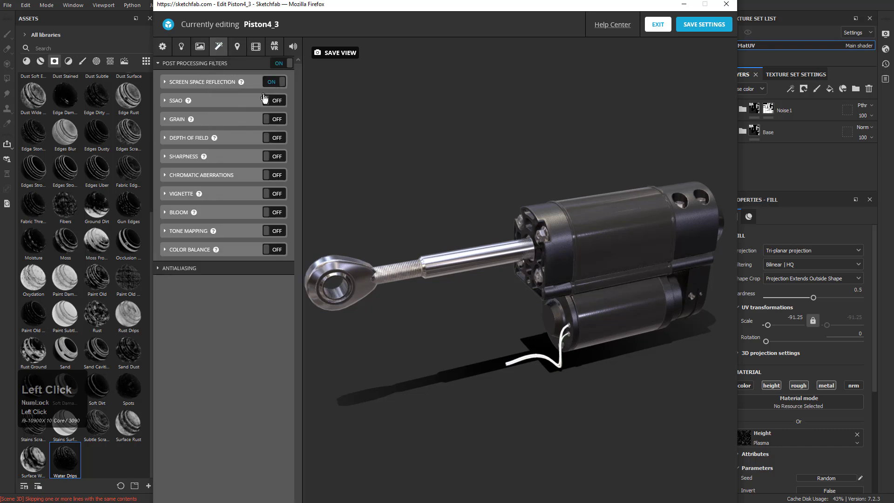
click(274, 102)
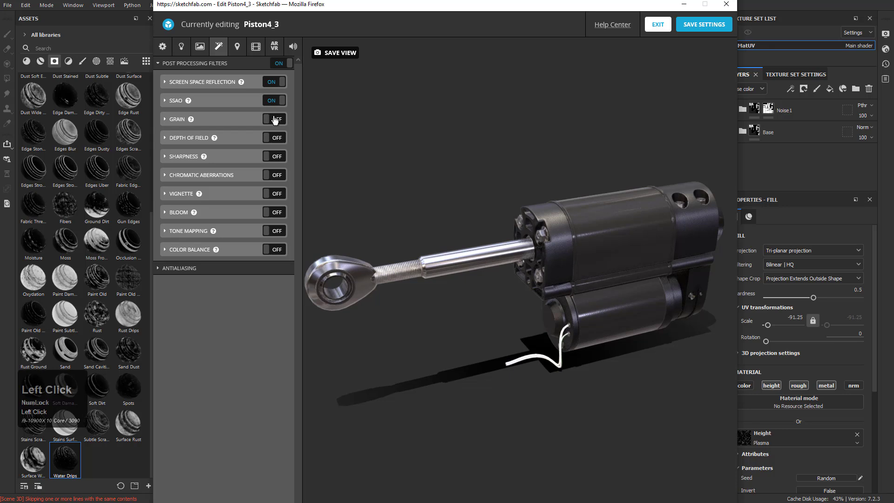
click(274, 156)
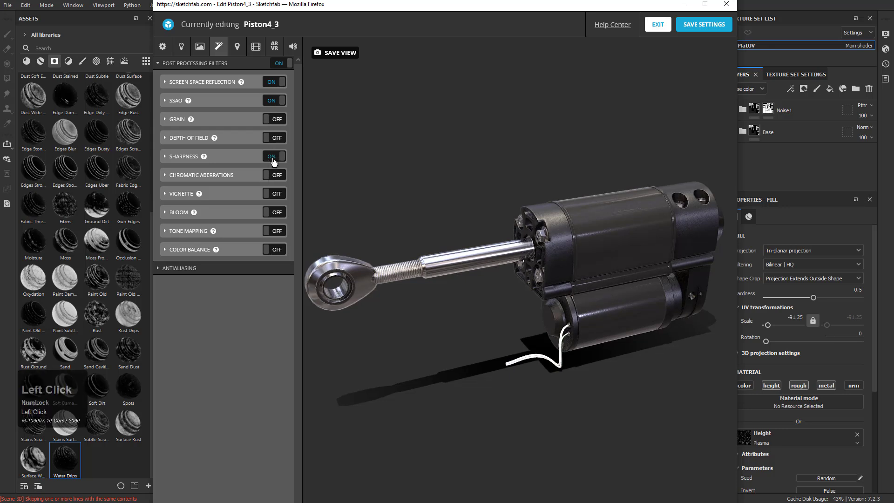
click(274, 158)
Enable the bloom filter and lower its intensity to about 0.114.
click(276, 212)
click(227, 216)
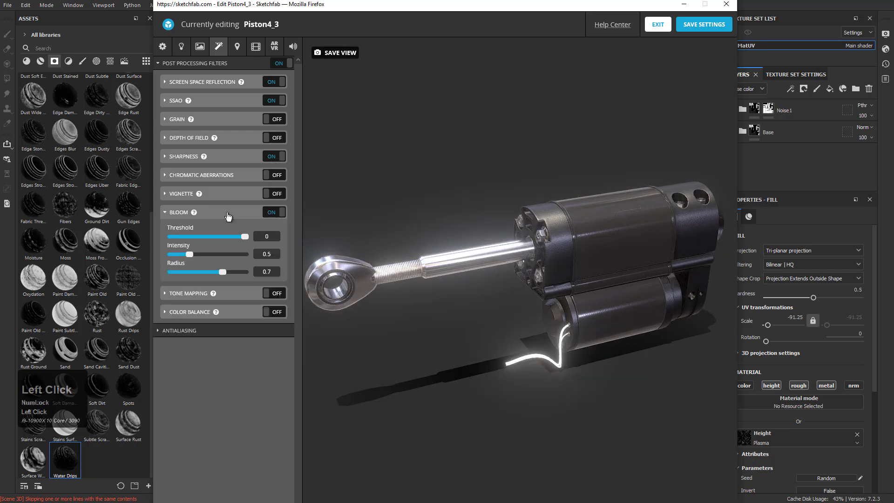
drag(198, 256, 174, 255)
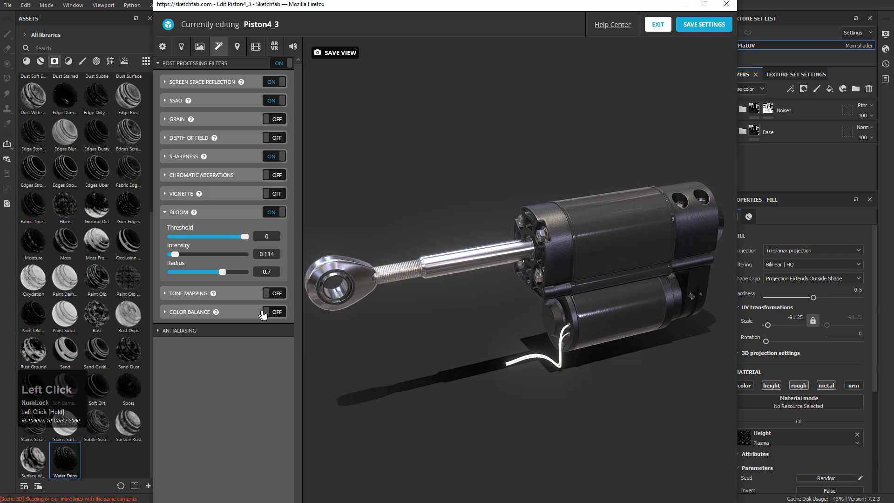
Enable Linear tone mapping with exposure 0.904 and brightness 0.144, and set the sharpness to 0.02.
click(242, 297)
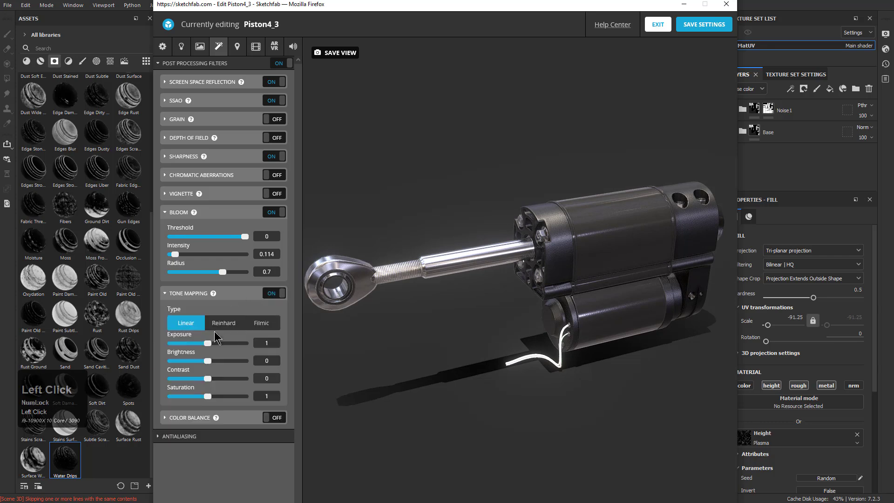
drag(208, 343, 213, 361)
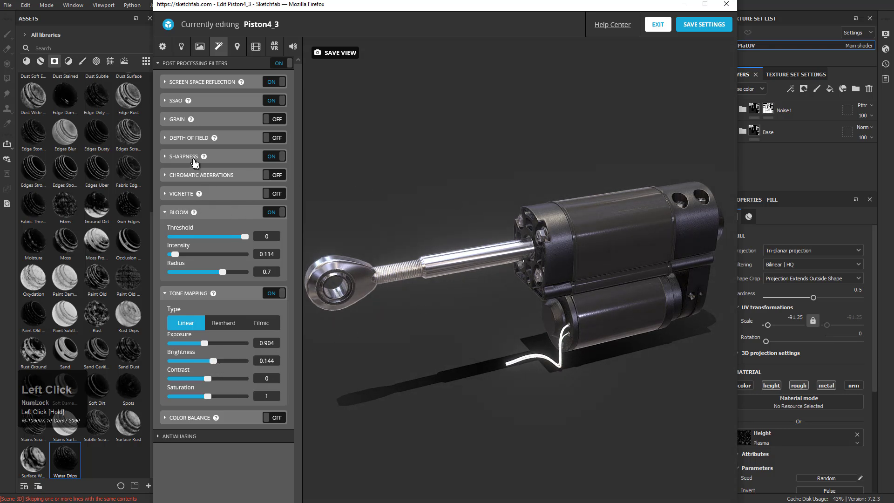
click(170, 156)
drag(180, 174, 173, 175)
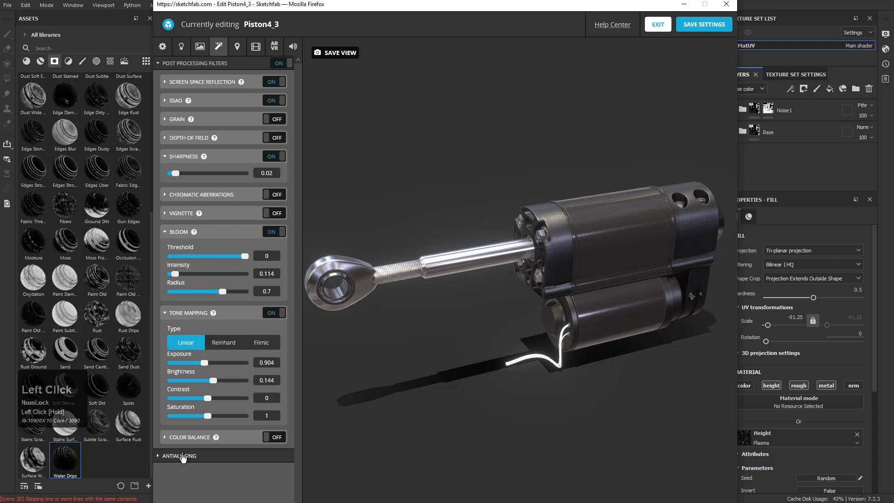
click(185, 455)
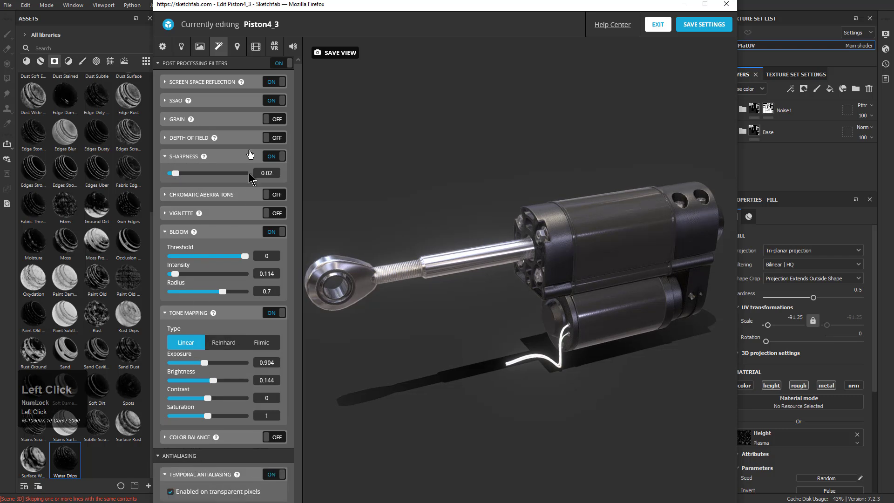
Review the model's annotation, animation, AR/VR and sound options, ending in the general scene settings.
click(237, 46)
click(254, 47)
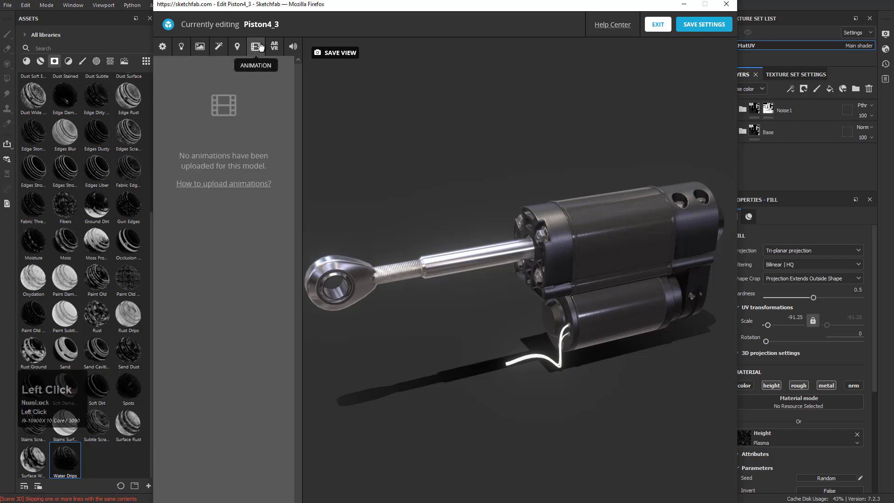
click(280, 50)
click(292, 48)
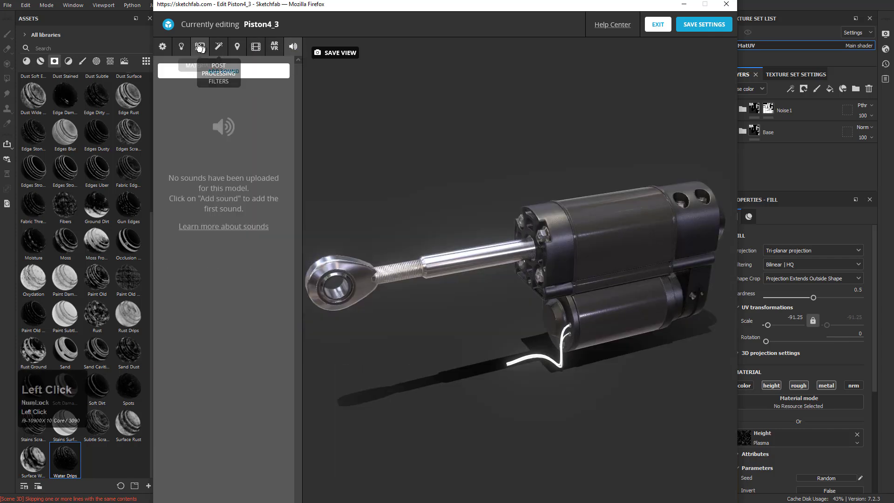
click(183, 48)
click(163, 48)
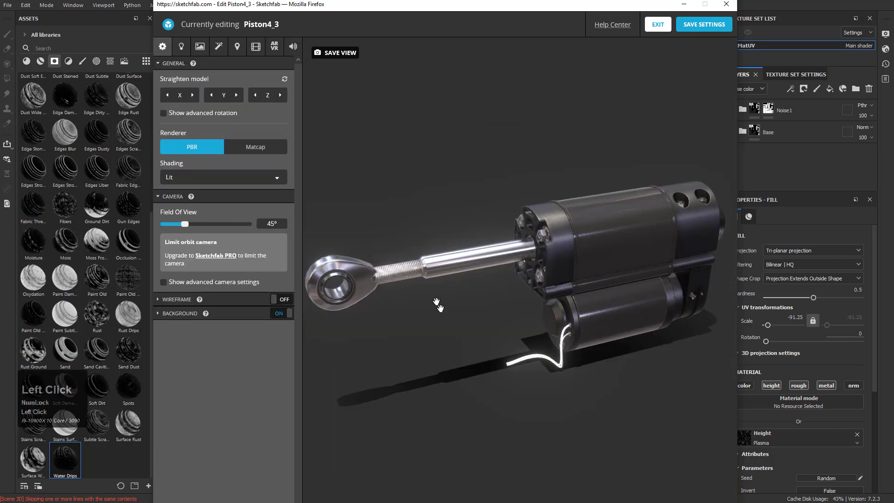
Enlarge the browser window across the screen so the piston's viewport has more room.
scroll(496, 288, up, 4)
mouse_move(496, 288)
mouse_down()
mouse_move(753, 180)
mouse_move(893, 173)
mouse_up()
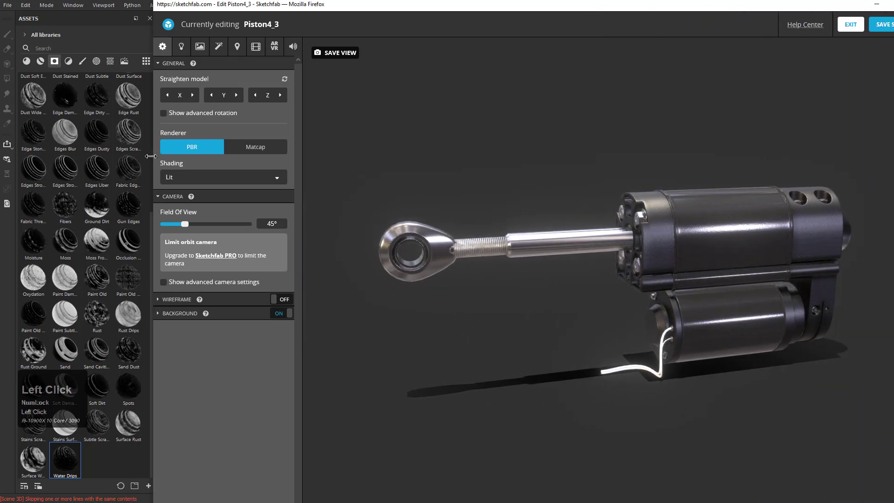
drag(155, 163, 19, 163)
mouse_move(362, 4)
mouse_down()
mouse_move(323, 1)
mouse_move(330, 0)
mouse_up()
scroll(503, 289, up, 4)
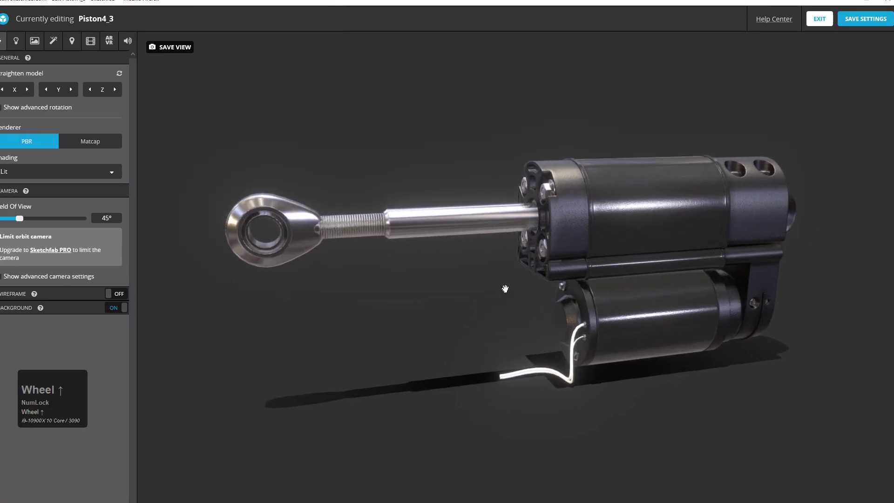
Frame the whole piston at a three-quarter angle with the rod end toward the viewer and save that view.
middle_drag(580, 247, 584, 285)
drag(585, 285, 594, 284)
middle_drag(593, 284, 607, 282)
drag(606, 282, 605, 283)
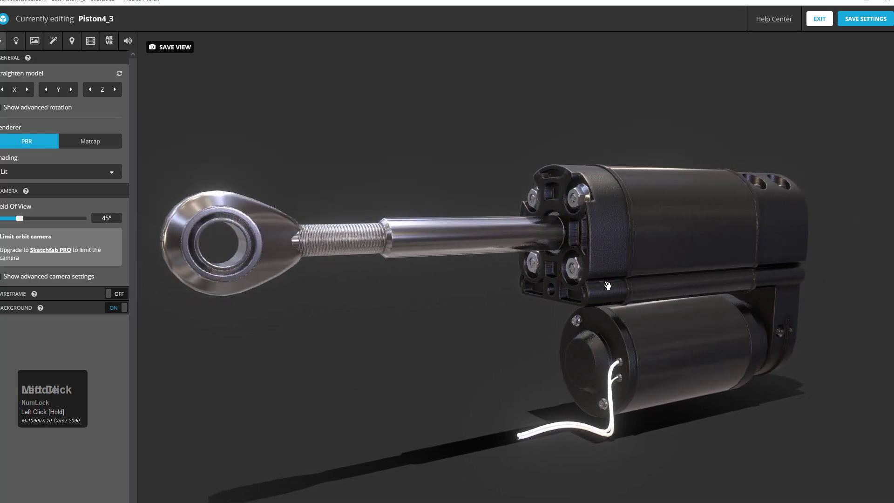
middle_drag(605, 284, 621, 285)
drag(622, 285, 608, 273)
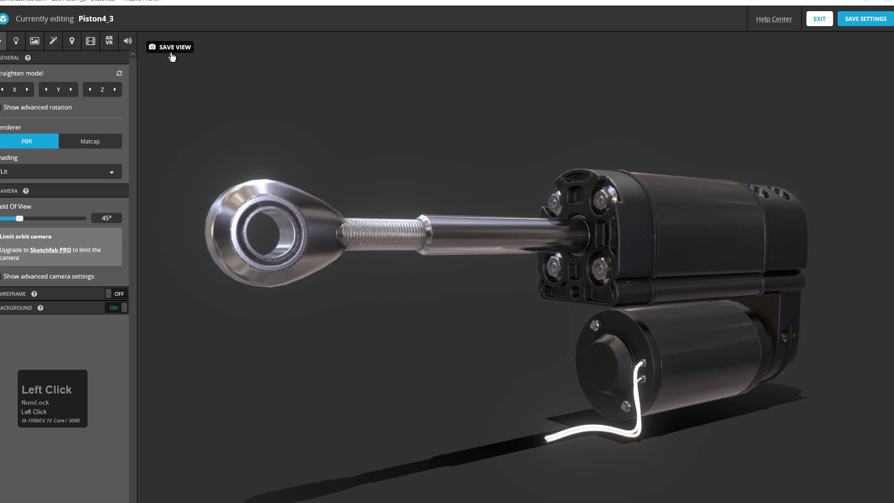
middle_drag(489, 321, 491, 335)
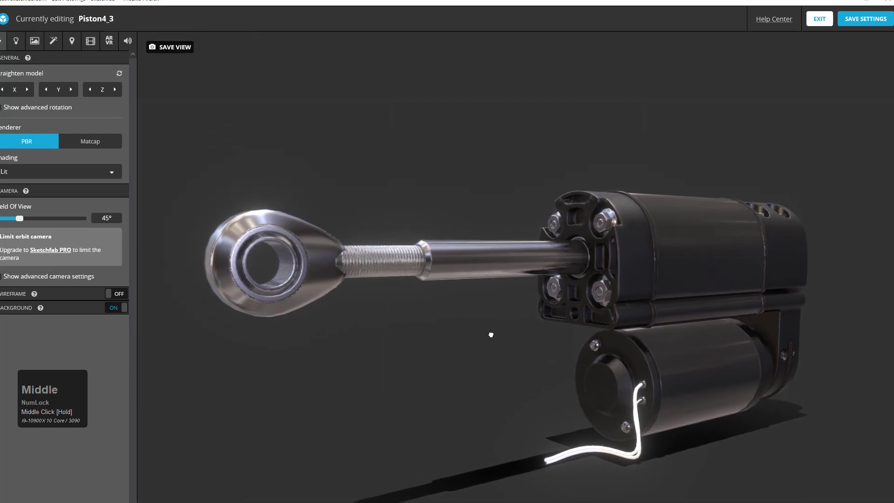
drag(363, 0, 397, 1)
middle_drag(449, 212, 448, 226)
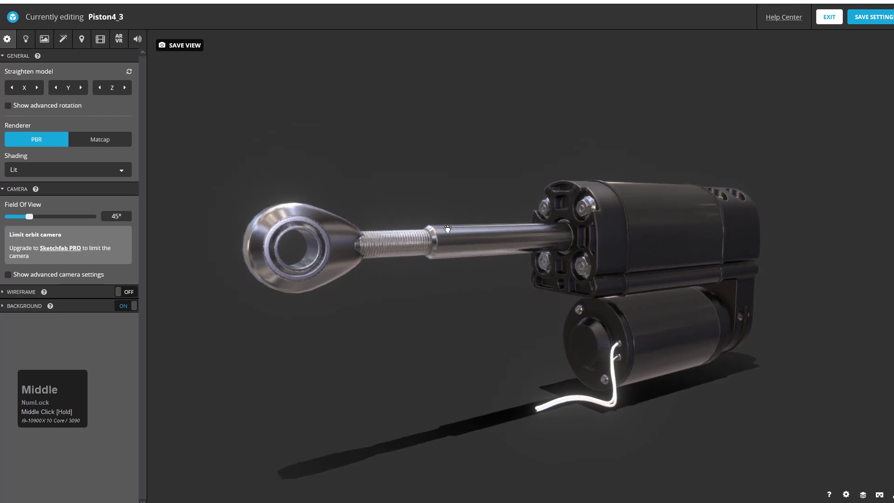
drag(448, 225, 436, 223)
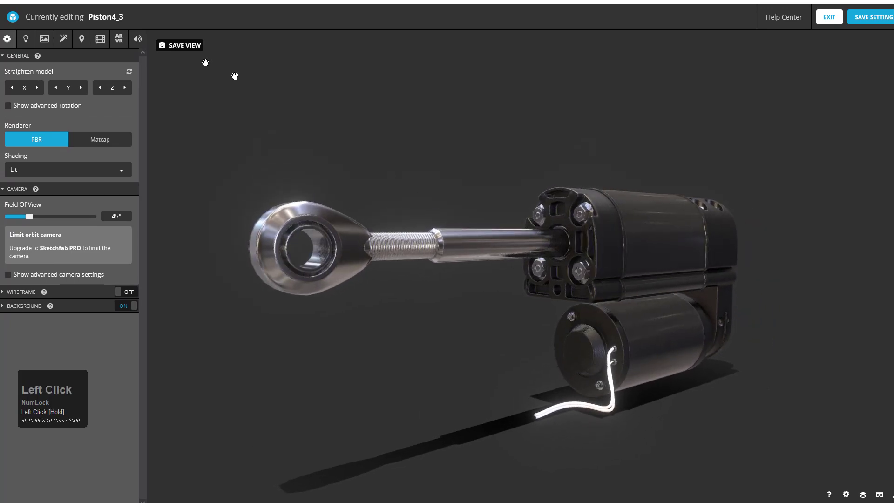
click(189, 54)
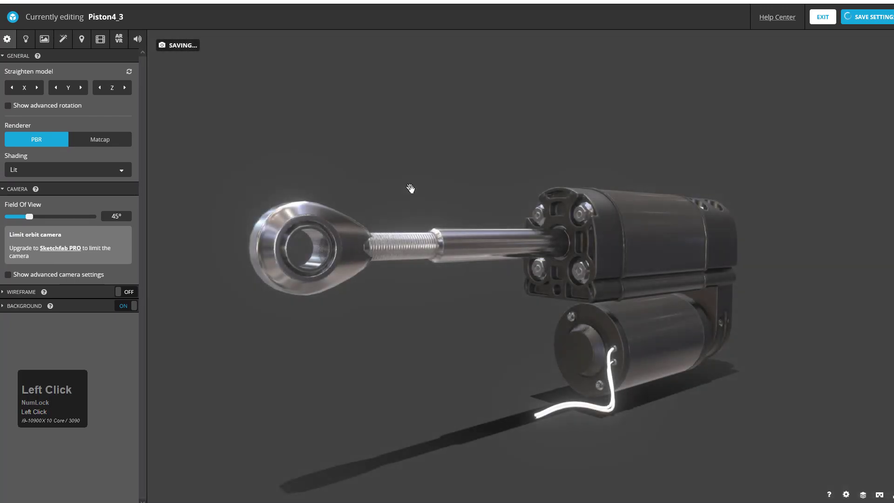
Reduce the camera's field of view to 16.341°, reframe the piston to fill the viewport, and save the new view.
middle_click(421, 199)
middle_drag(421, 198, 421, 202)
drag(485, 224, 396, 221)
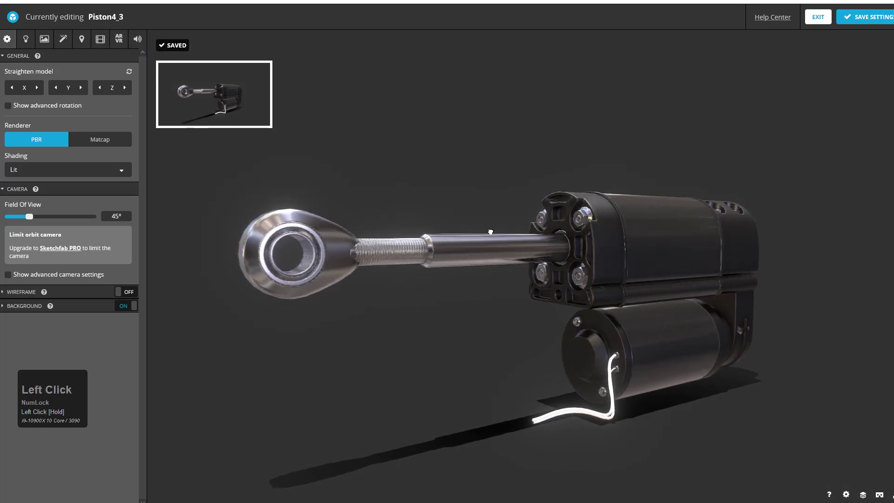
mouse_move(31, 216)
mouse_down()
mouse_move(56, 217)
mouse_move(15, 218)
mouse_up()
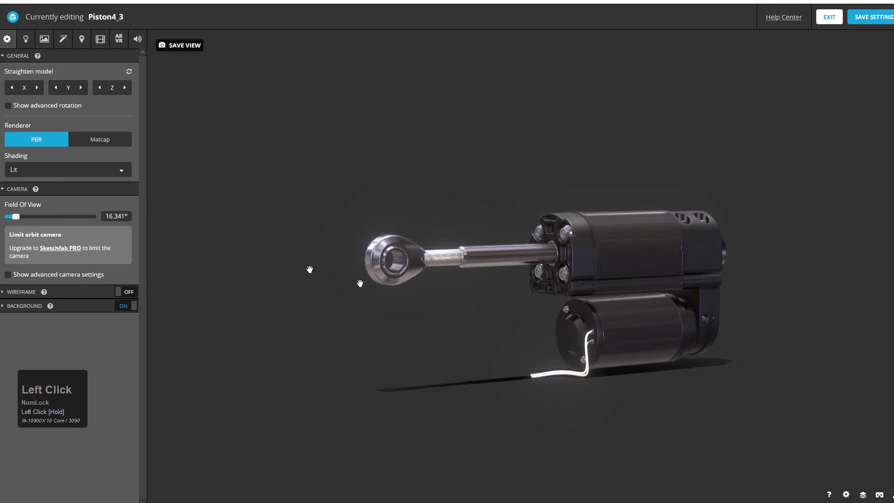
scroll(643, 307, up, 4)
middle_drag(642, 308, 623, 303)
drag(623, 304, 634, 303)
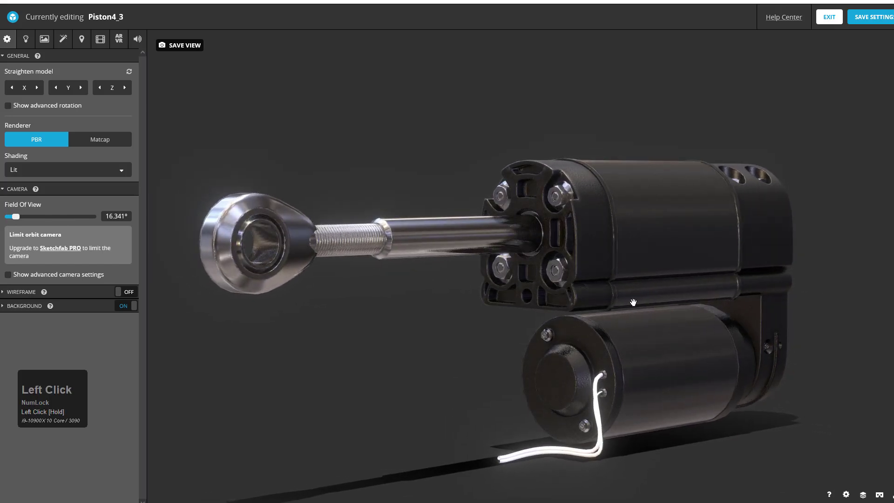
middle_drag(634, 302, 635, 300)
drag(634, 300, 625, 300)
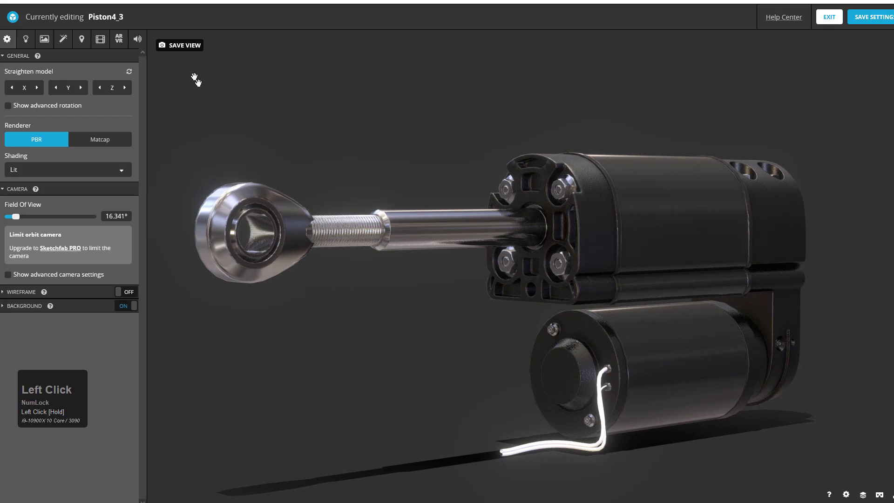
click(185, 45)
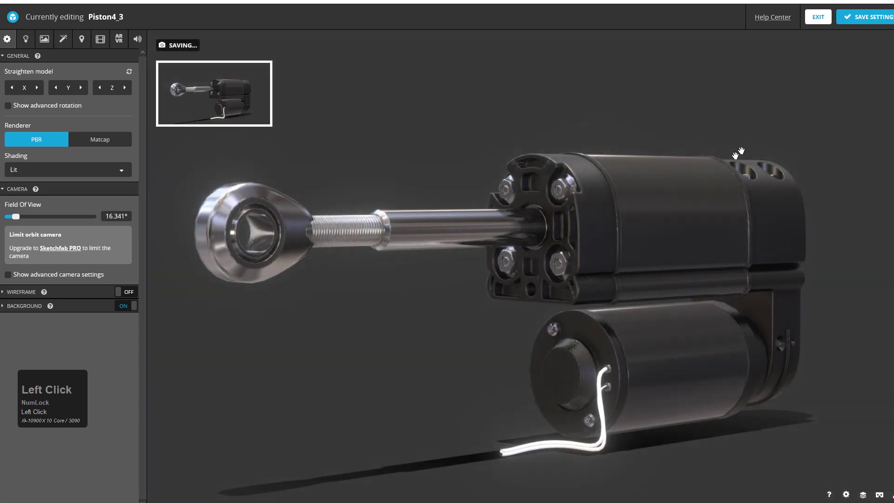
Save the piston's 3D settings and exit the editor to its model page.
click(865, 22)
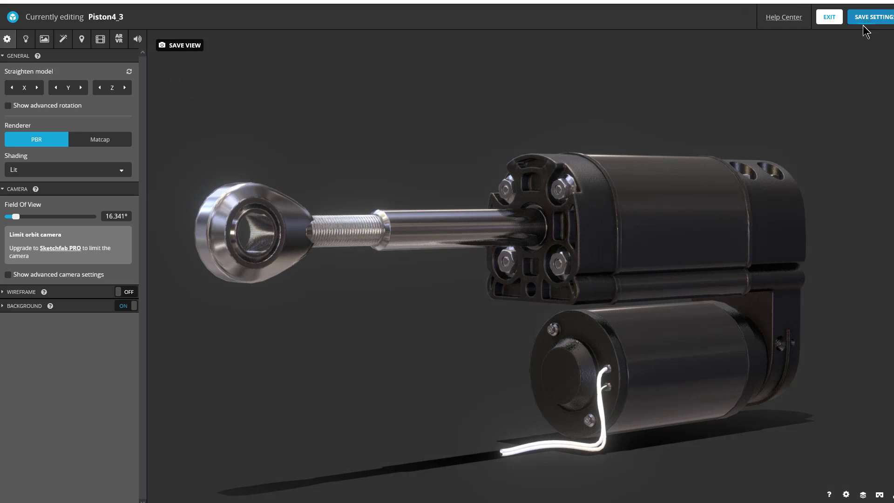
click(866, 24)
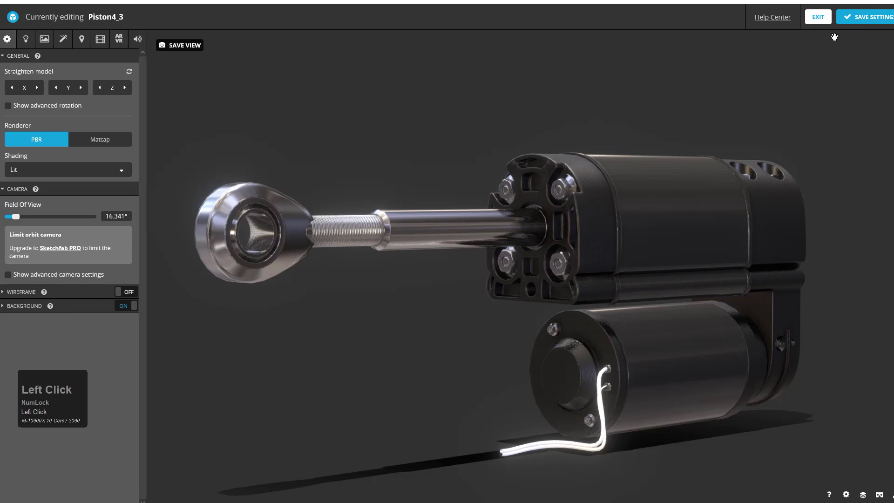
click(821, 19)
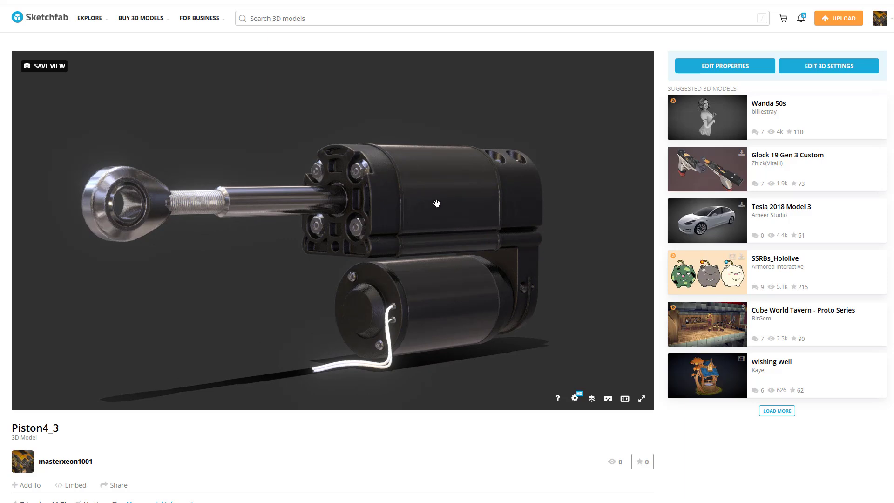
Examine the piston on its model page, from the end cap's surface texture and bolts up close to the whole assembly.
scroll(485, 247, up, 3)
drag(485, 249, 382, 219)
scroll(277, 208, up, 6)
middle_drag(277, 210, 421, 261)
drag(443, 186, 346, 287)
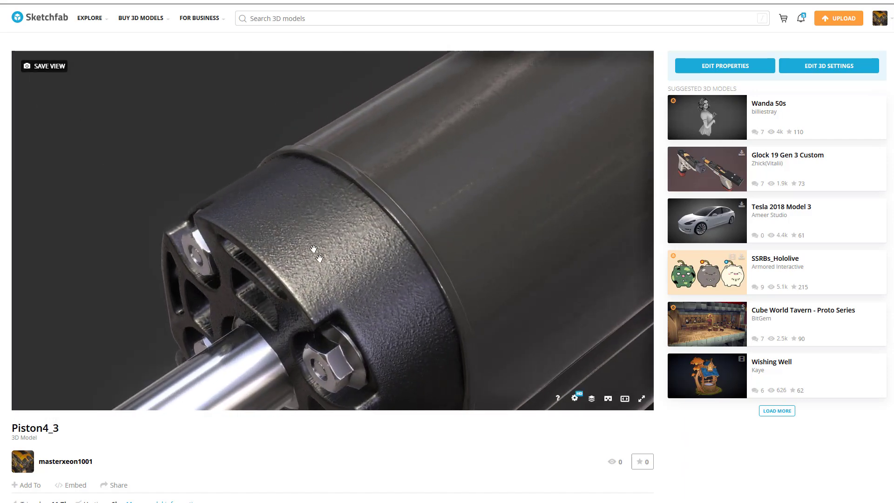
middle_drag(380, 242, 440, 258)
drag(424, 238, 363, 183)
drag(336, 237, 382, 270)
scroll(382, 269, down, 3)
middle_drag(381, 270, 403, 240)
drag(404, 241, 419, 256)
scroll(389, 228, down, 2)
scroll(389, 228, down, 2)
middle_drag(389, 227, 455, 244)
drag(455, 244, 442, 242)
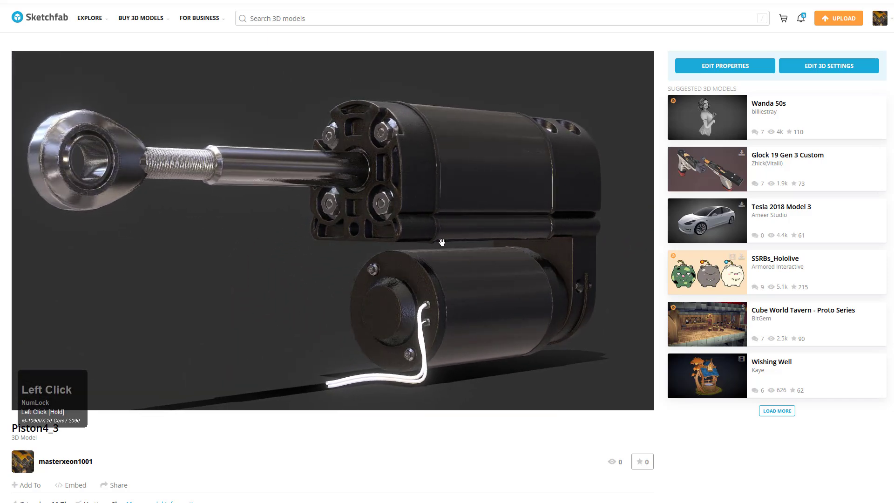
middle_drag(438, 242, 442, 241)
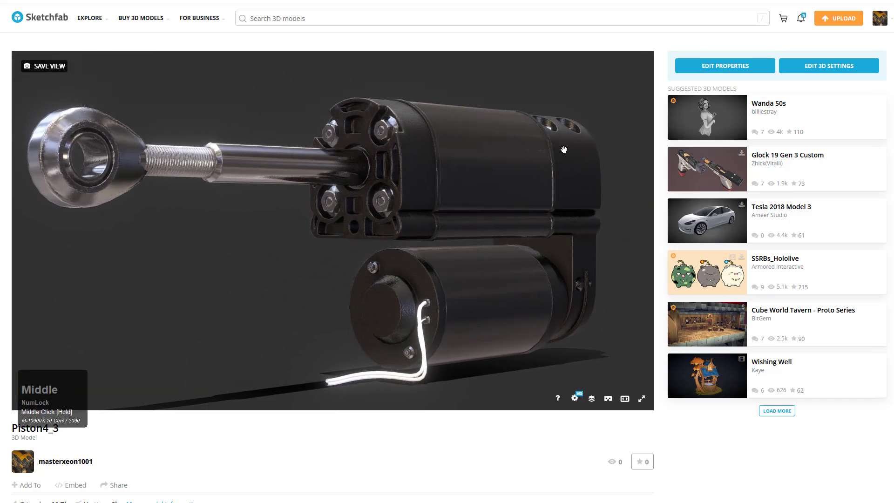